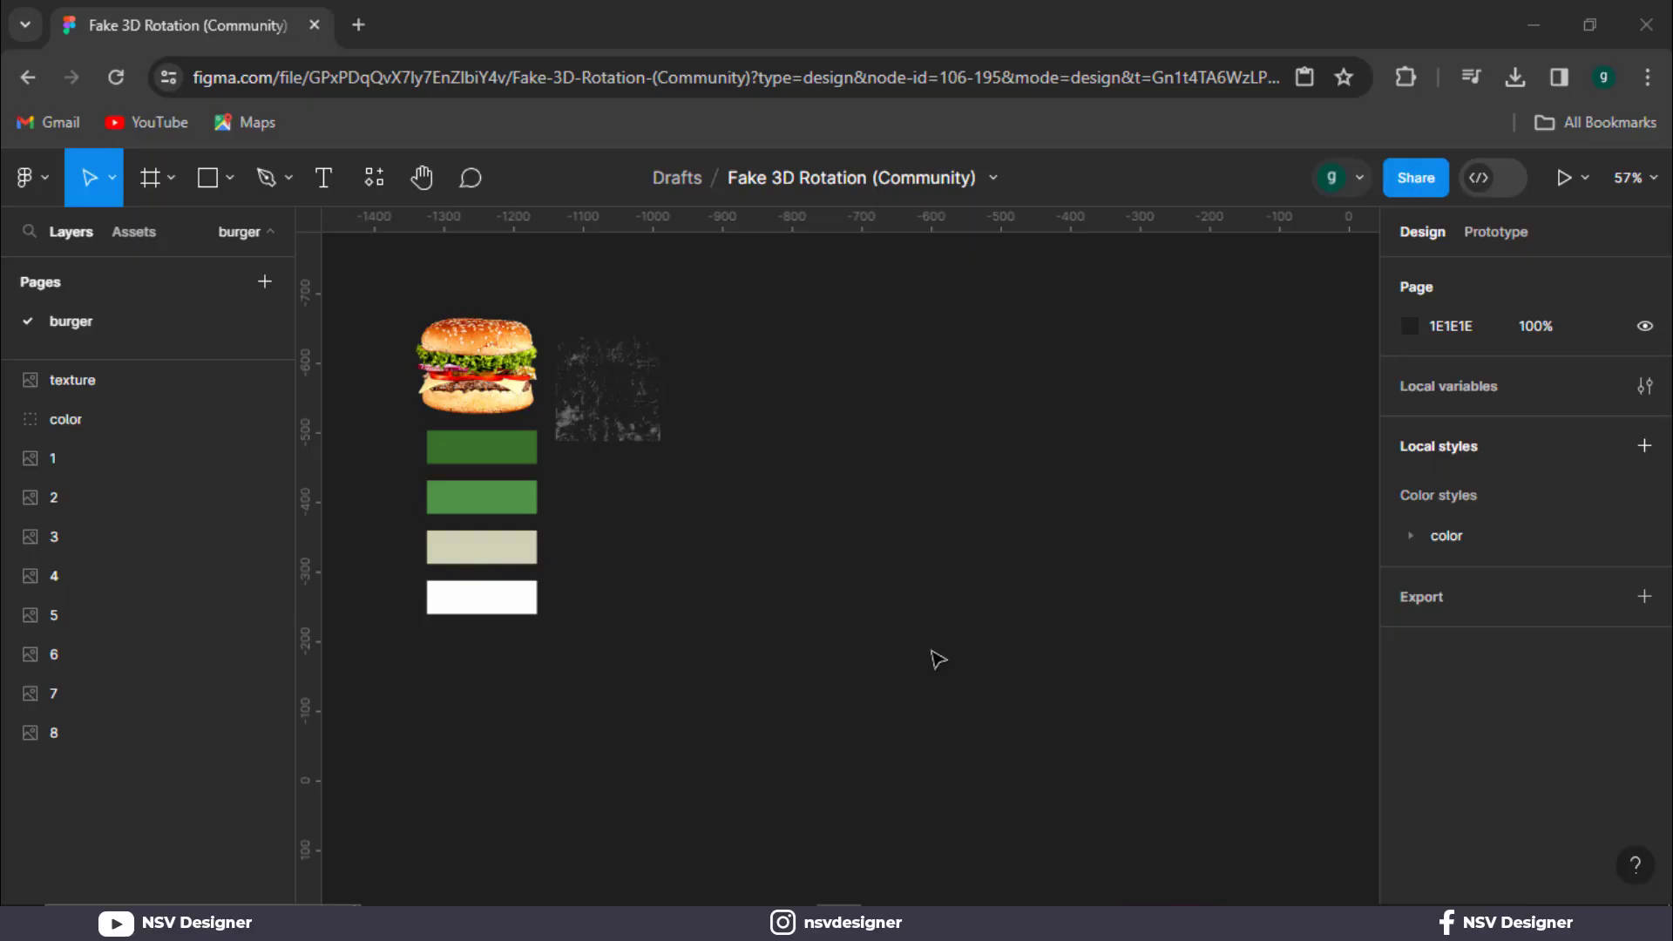
Add a MacBook Pro 16" frame beside the burger assets and rename it 1.
click(162, 187)
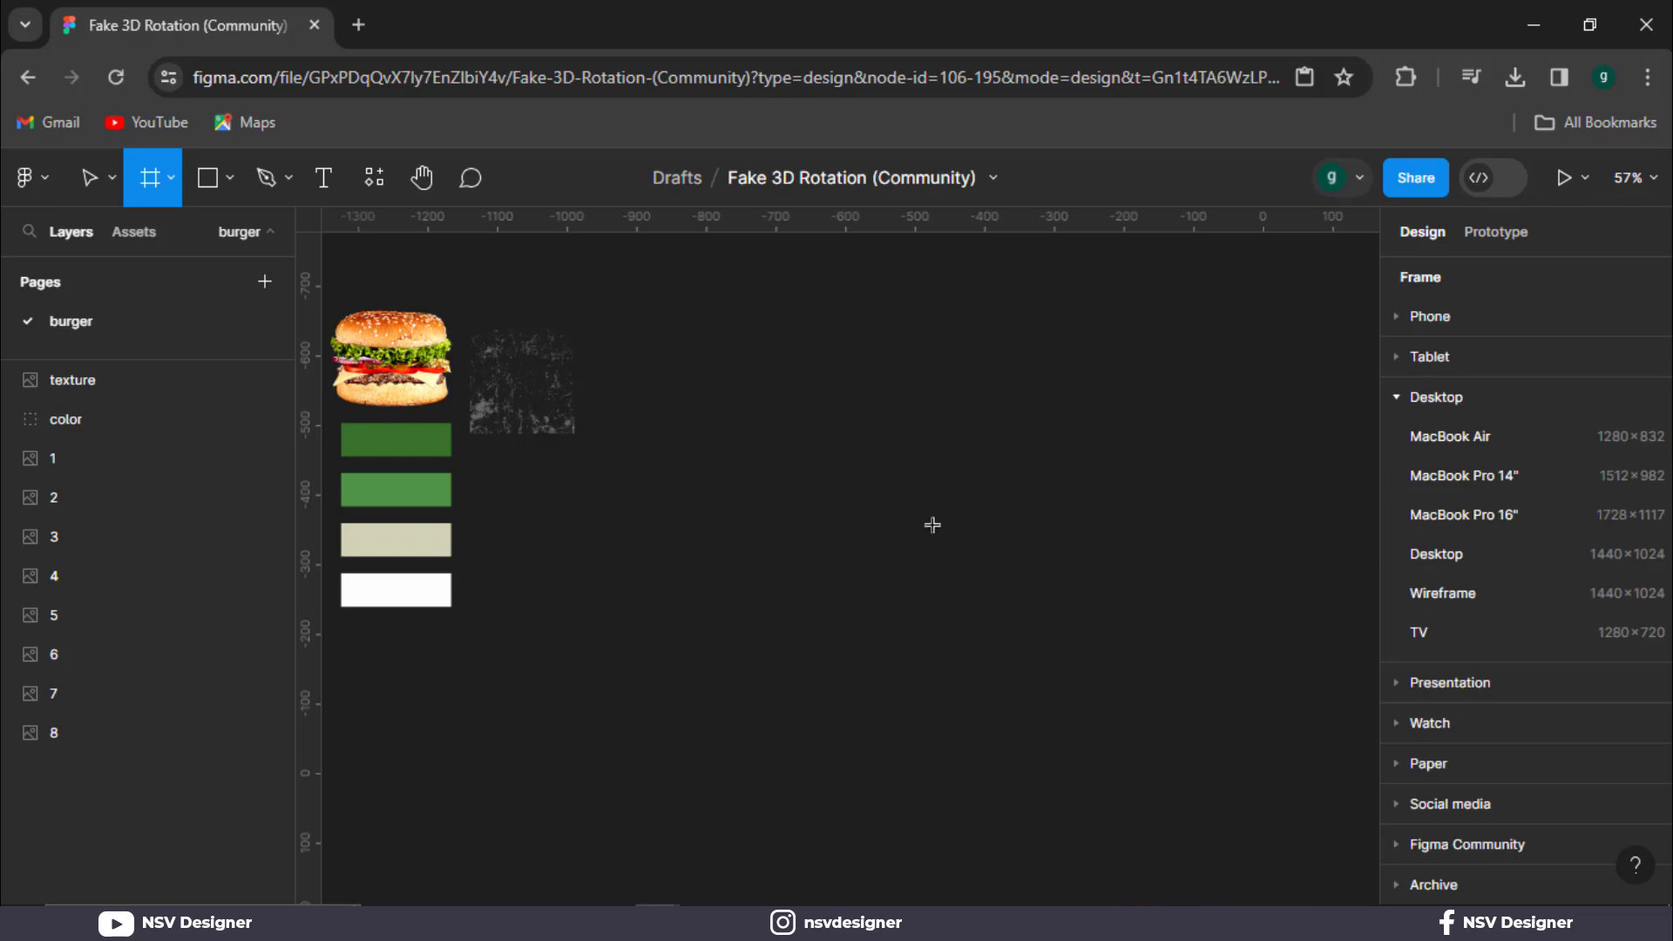
click(1525, 514)
drag(830, 461, 802, 457)
click(417, 307)
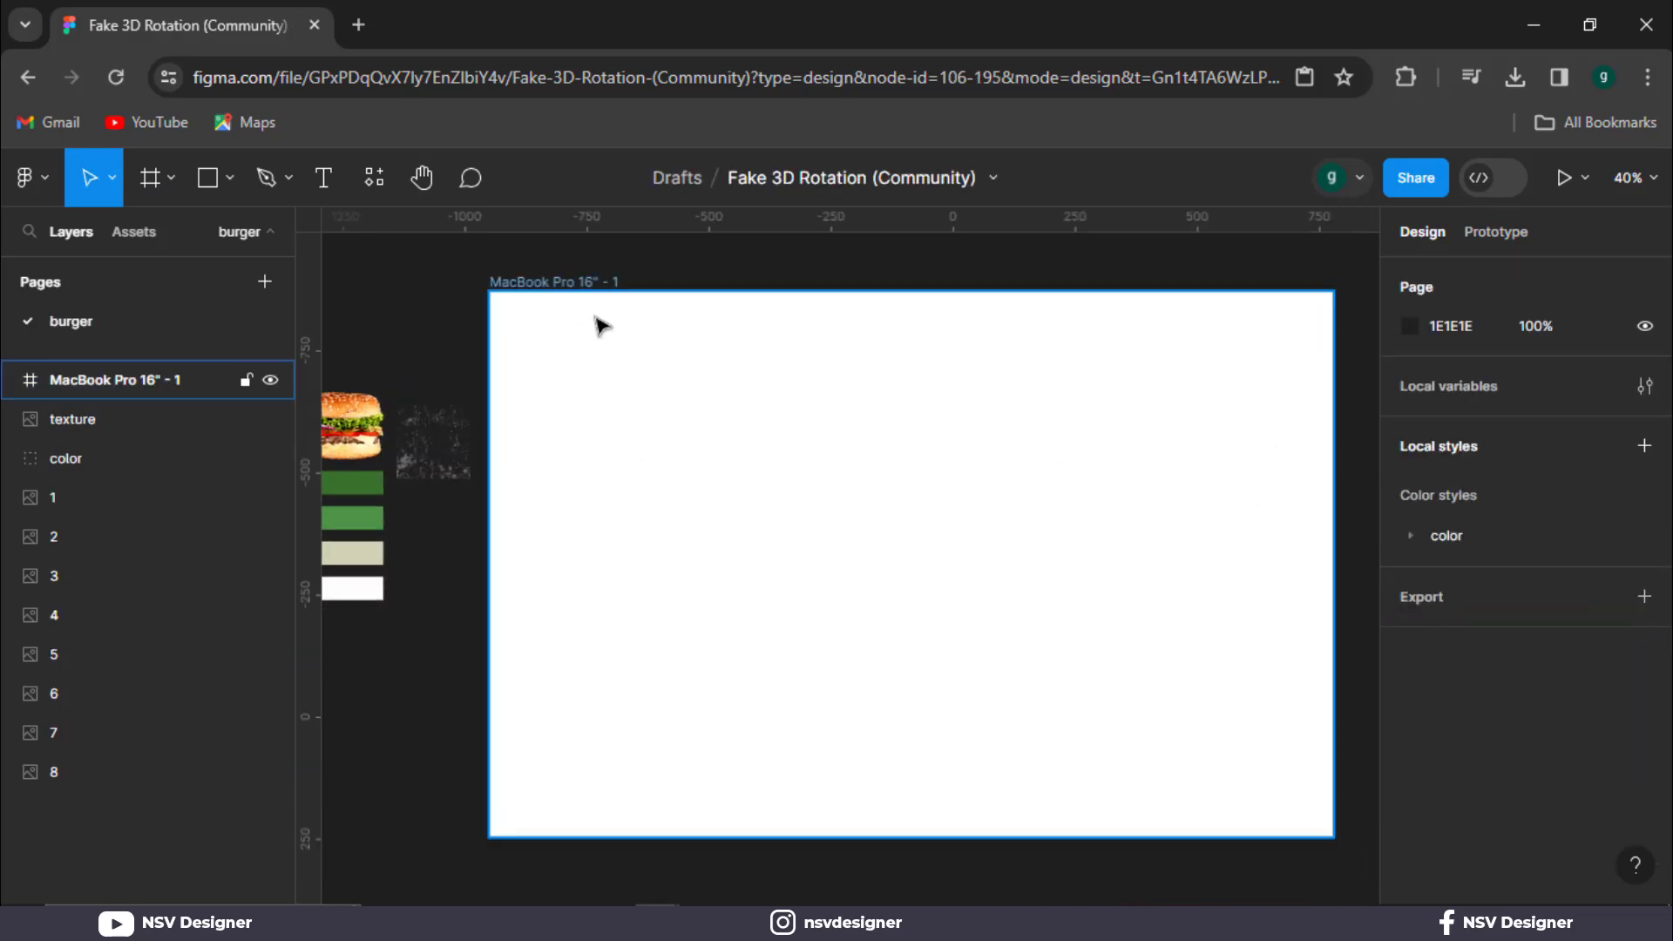
click(565, 284)
text(1)
click(497, 273)
click(499, 279)
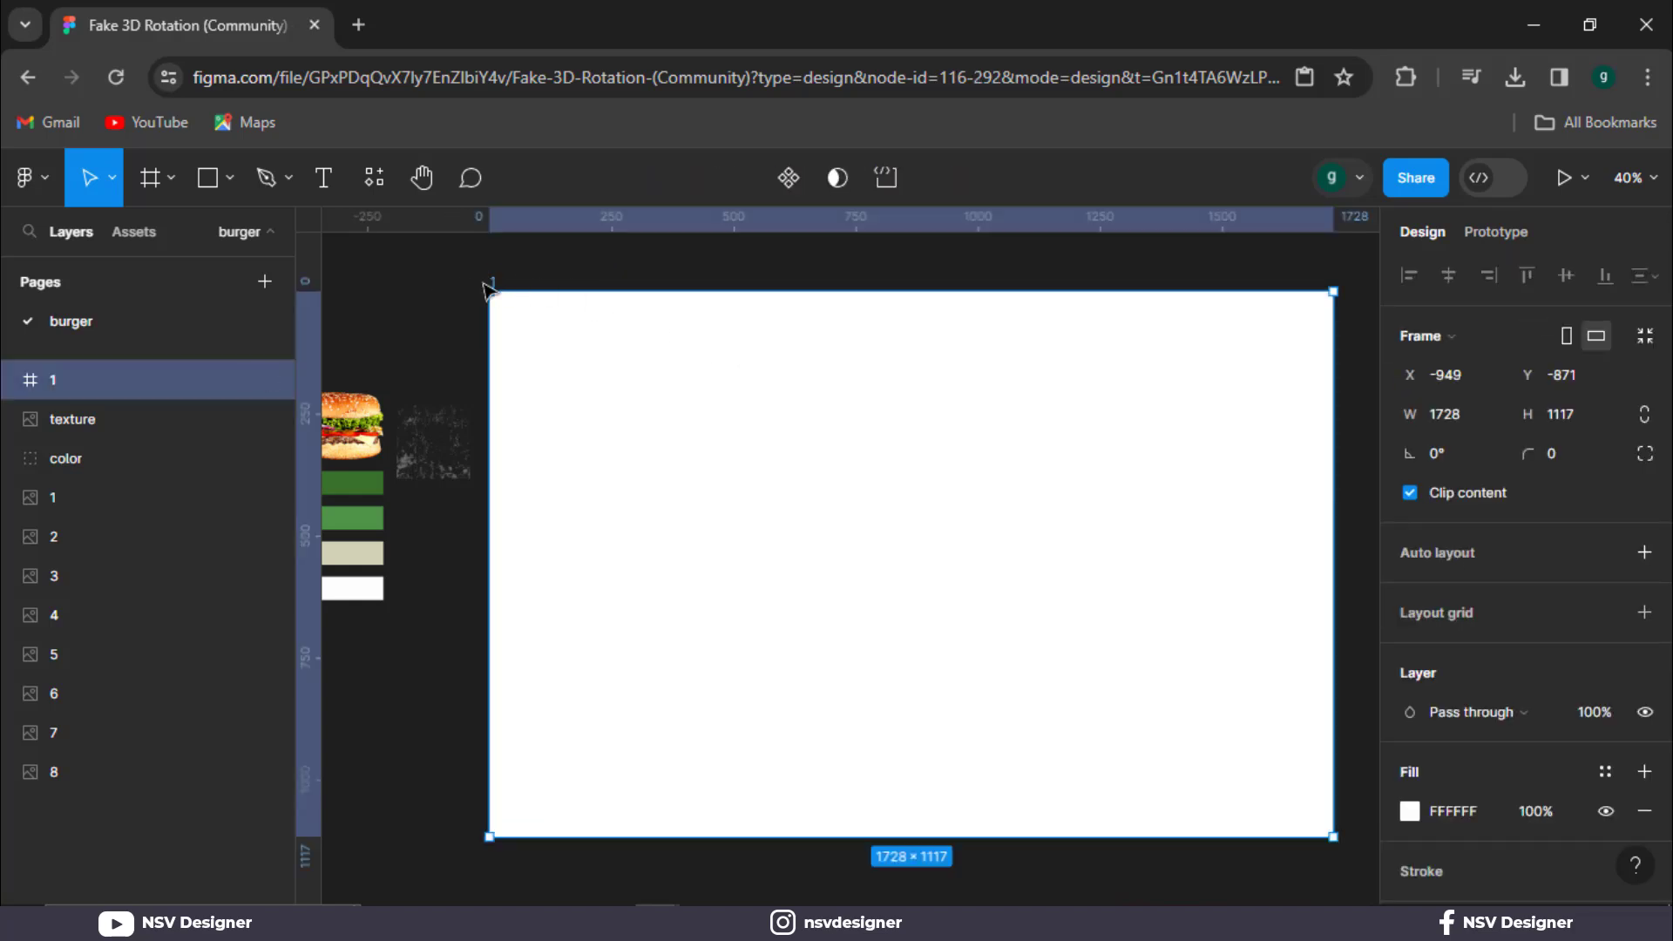
Fill the frame with a radial gradient from swatch green 4D9646 at the centre to dark green 38712C at the edge.
click(1412, 811)
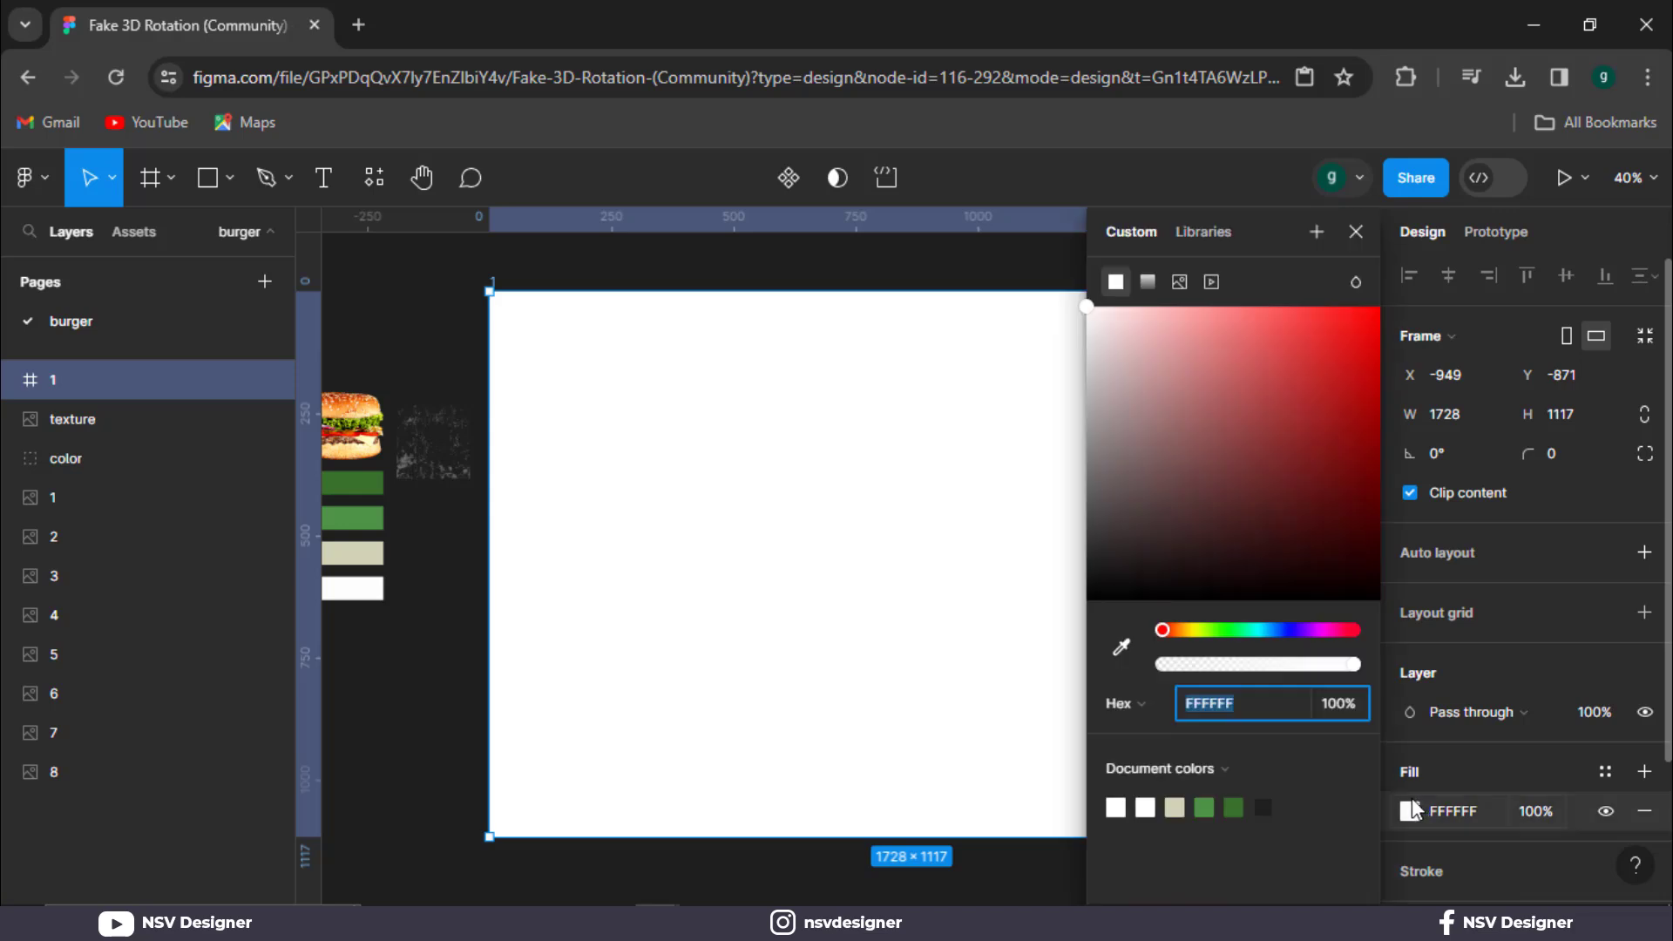
click(1148, 281)
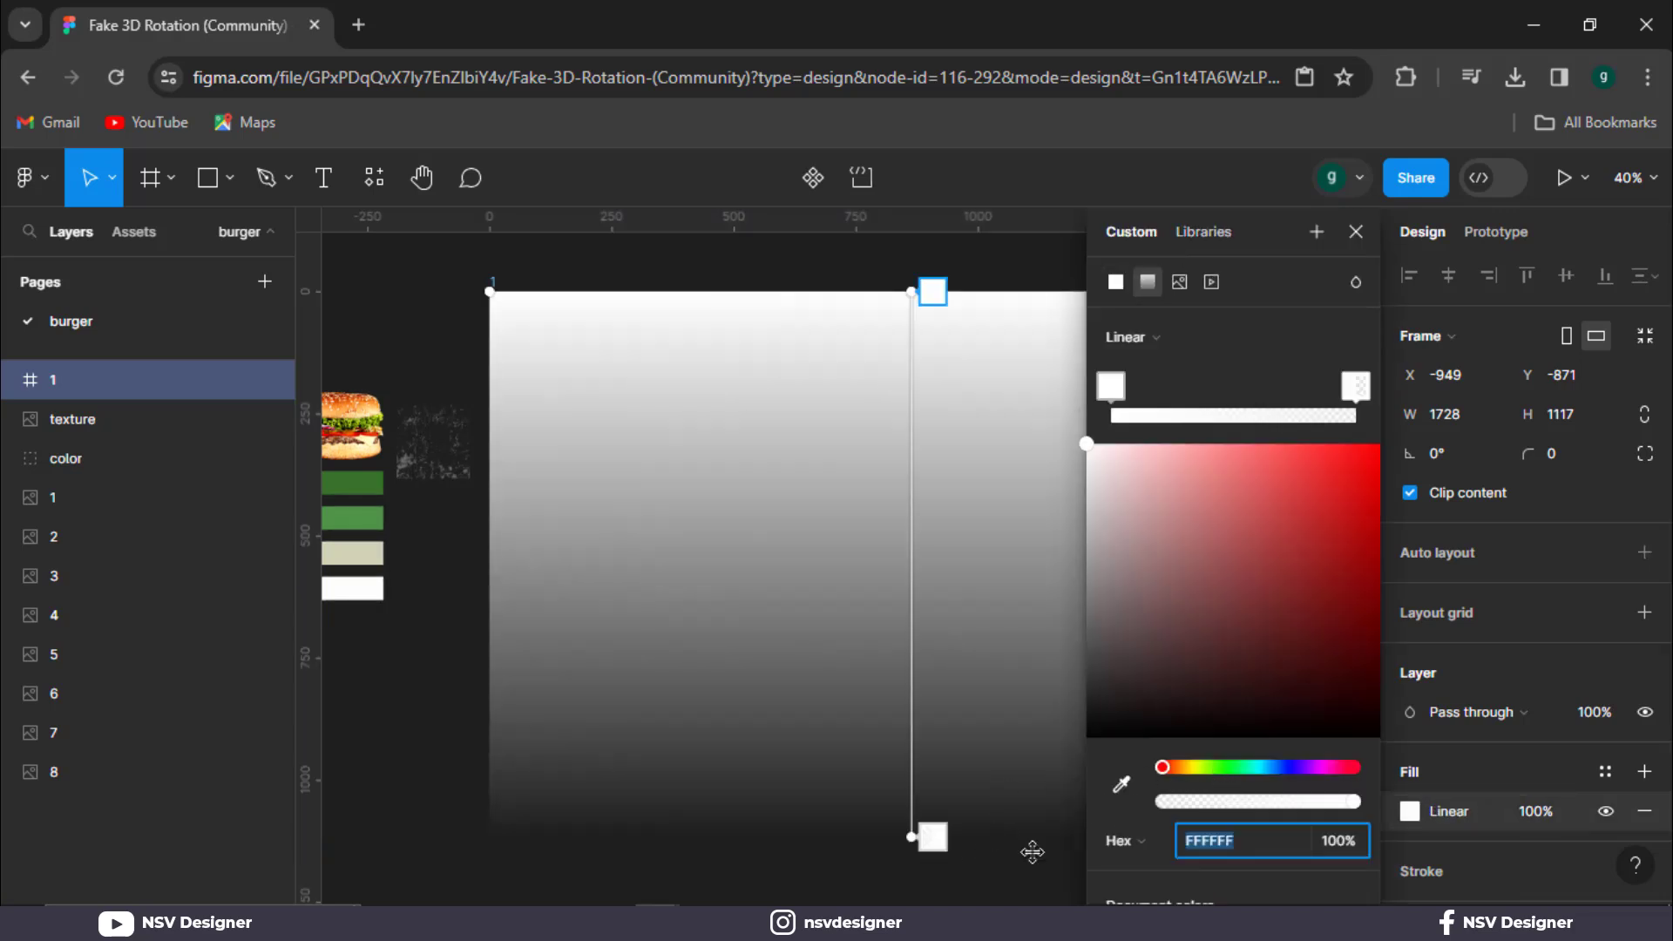
click(1124, 789)
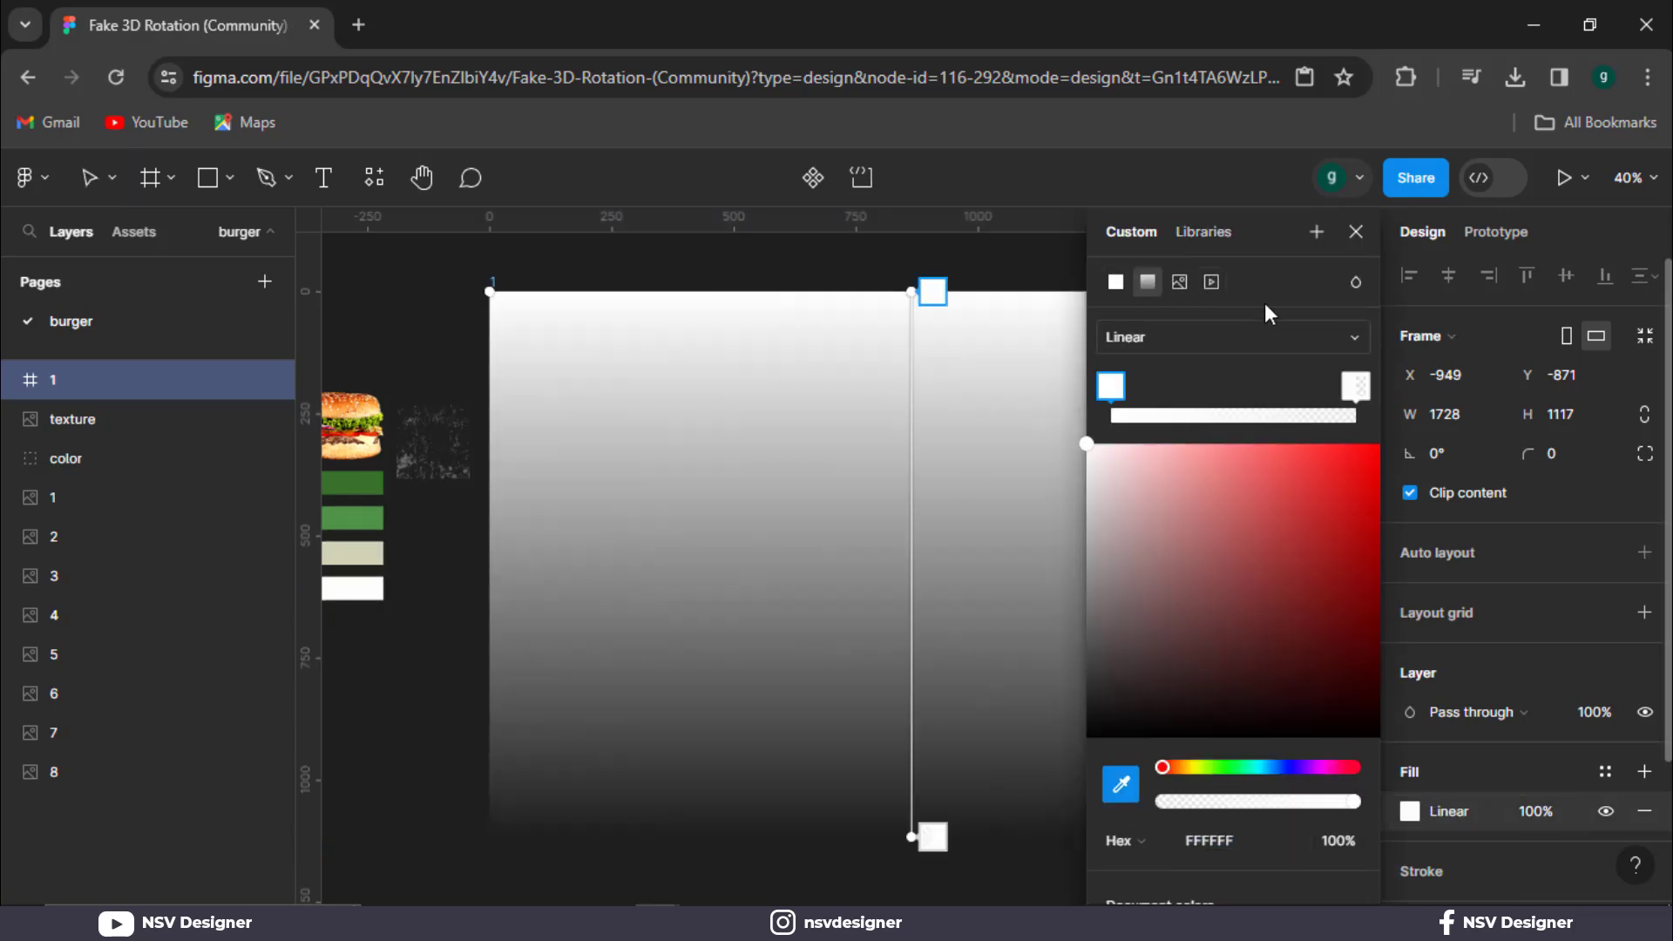
click(1163, 362)
click(1161, 373)
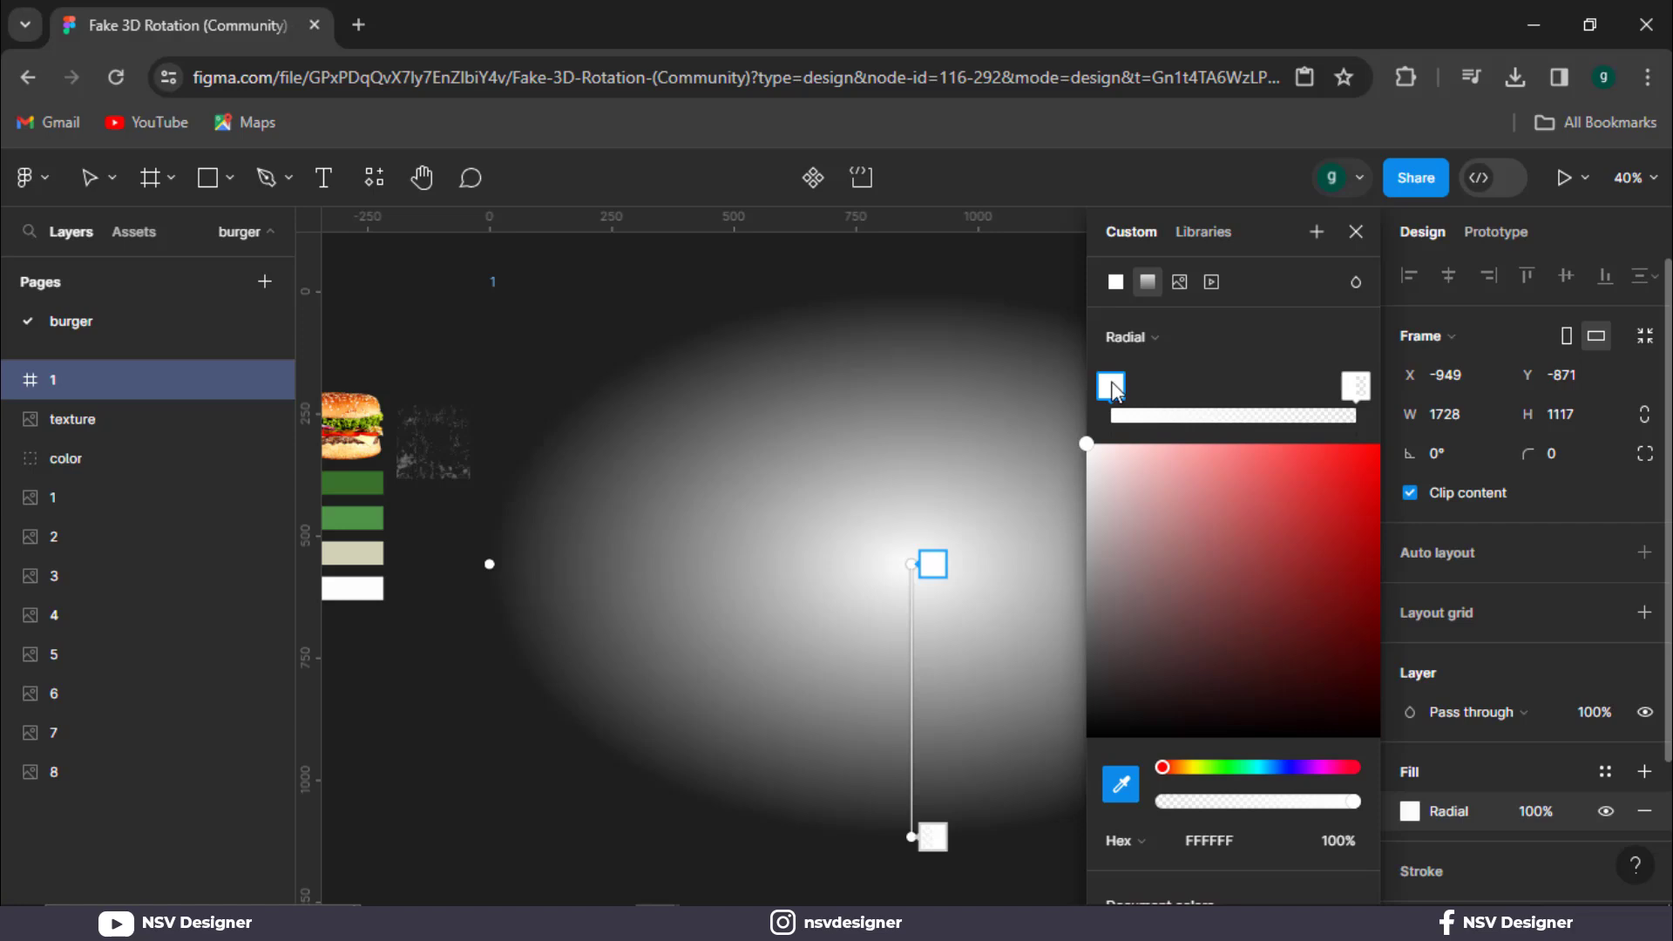
click(378, 523)
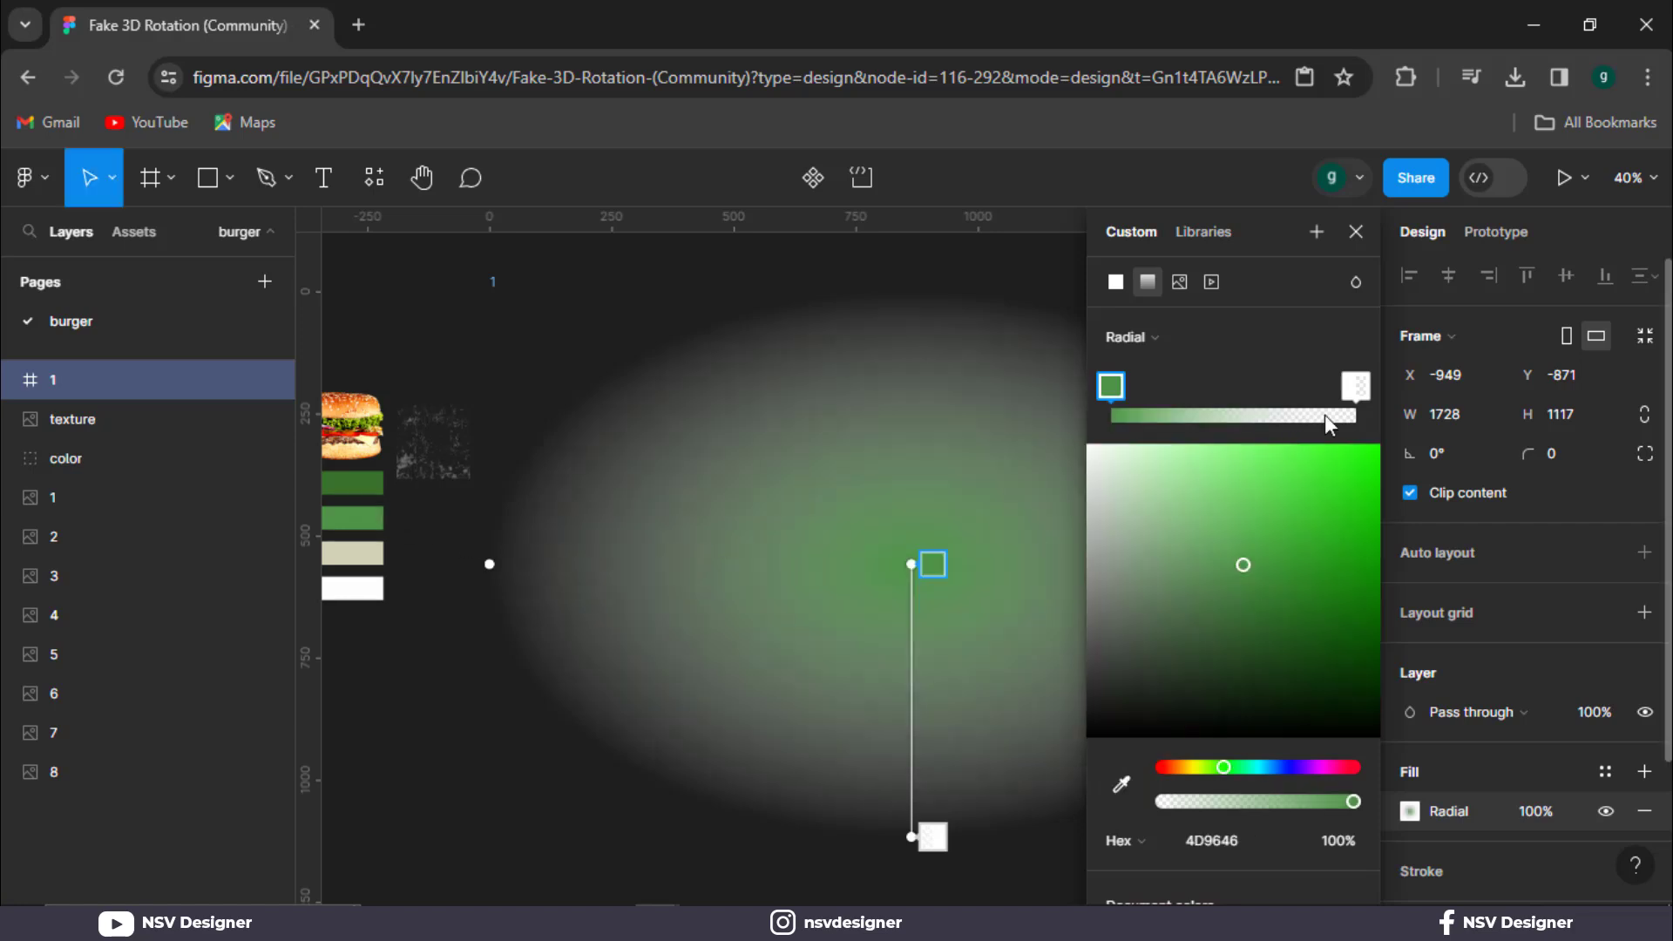
click(1364, 386)
click(1122, 786)
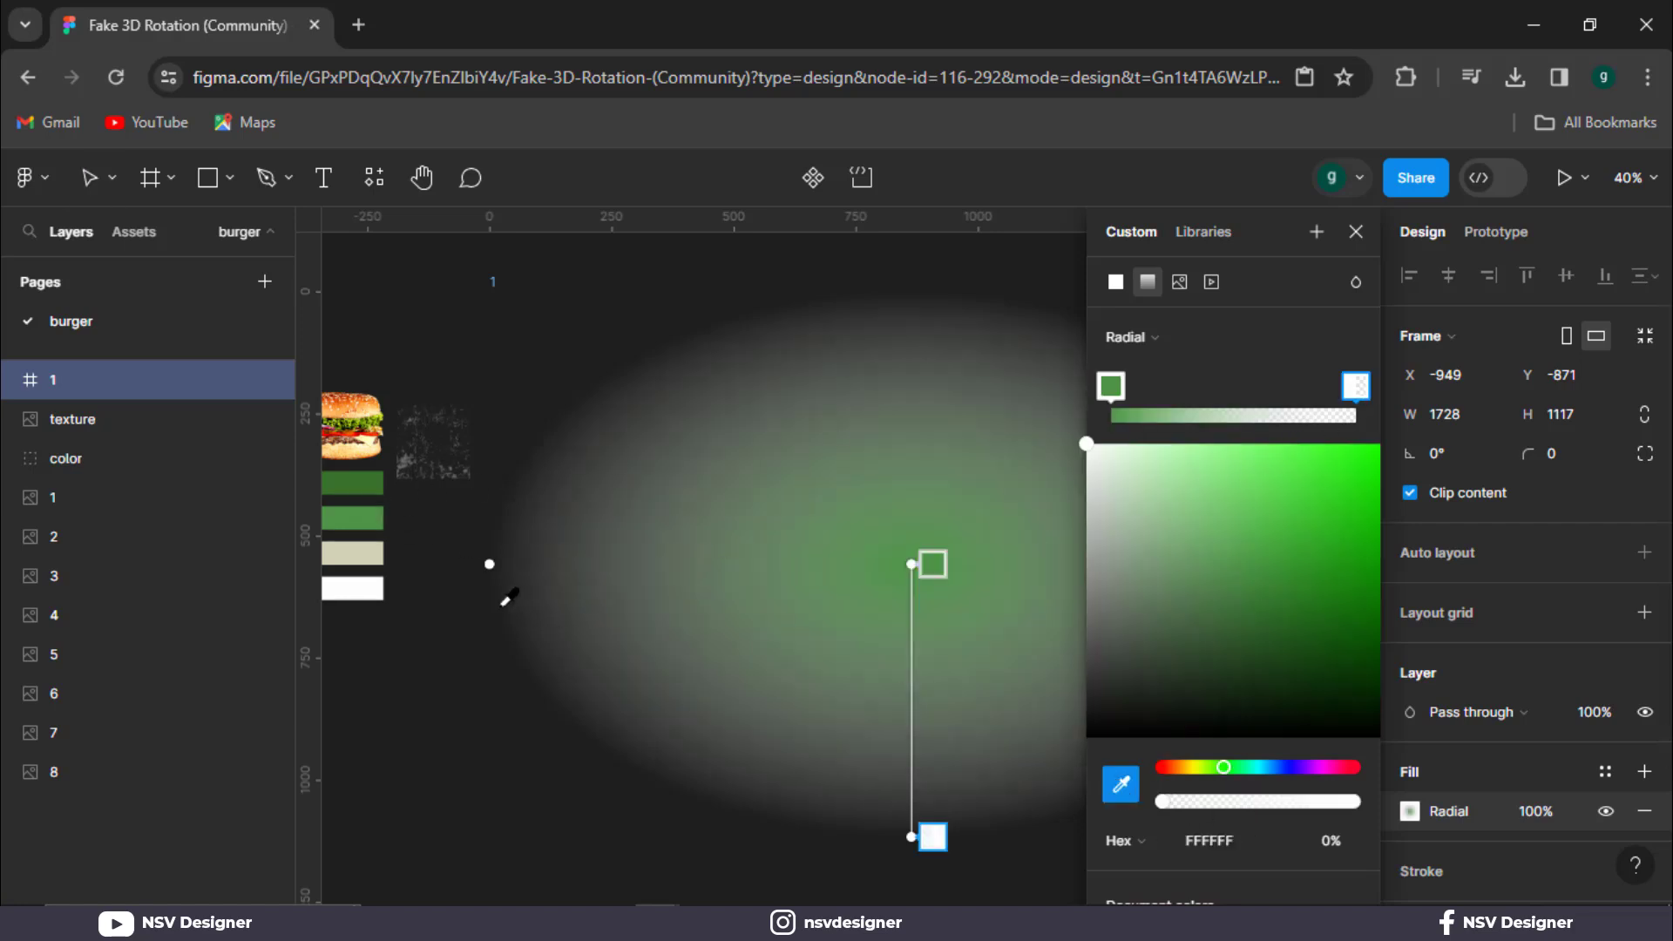
click(378, 480)
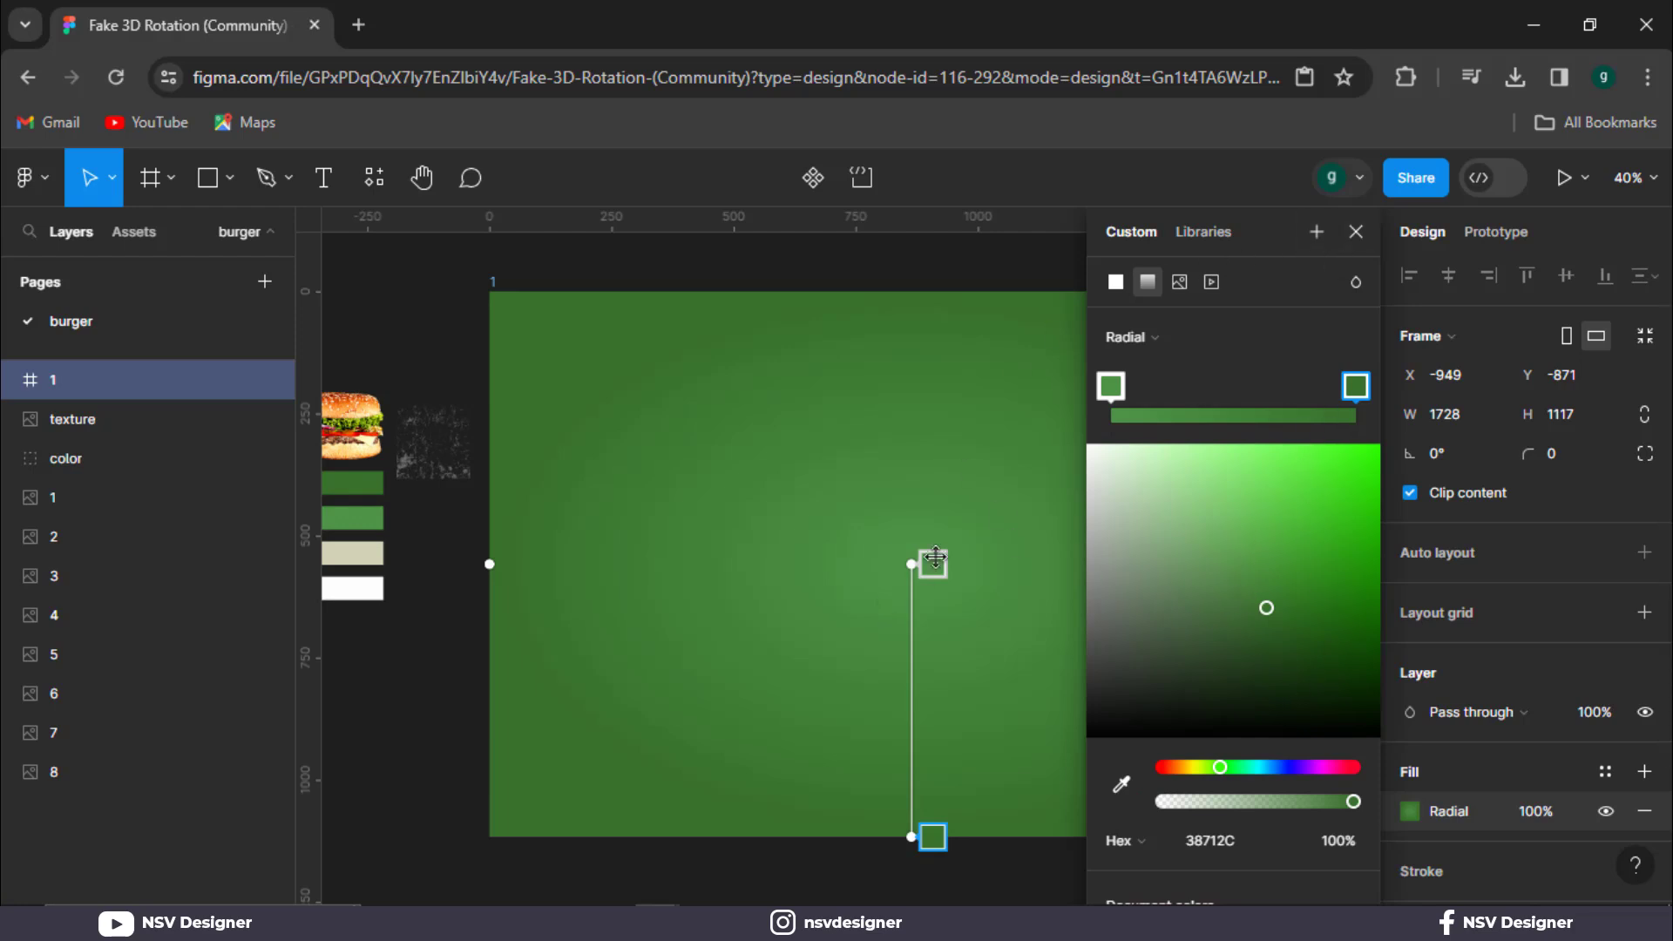
Reposition the frame's radial gradient with its light centre in the lower right area and its dark stop toward the upper left.
drag(889, 550, 1050, 478)
drag(907, 835, 612, 488)
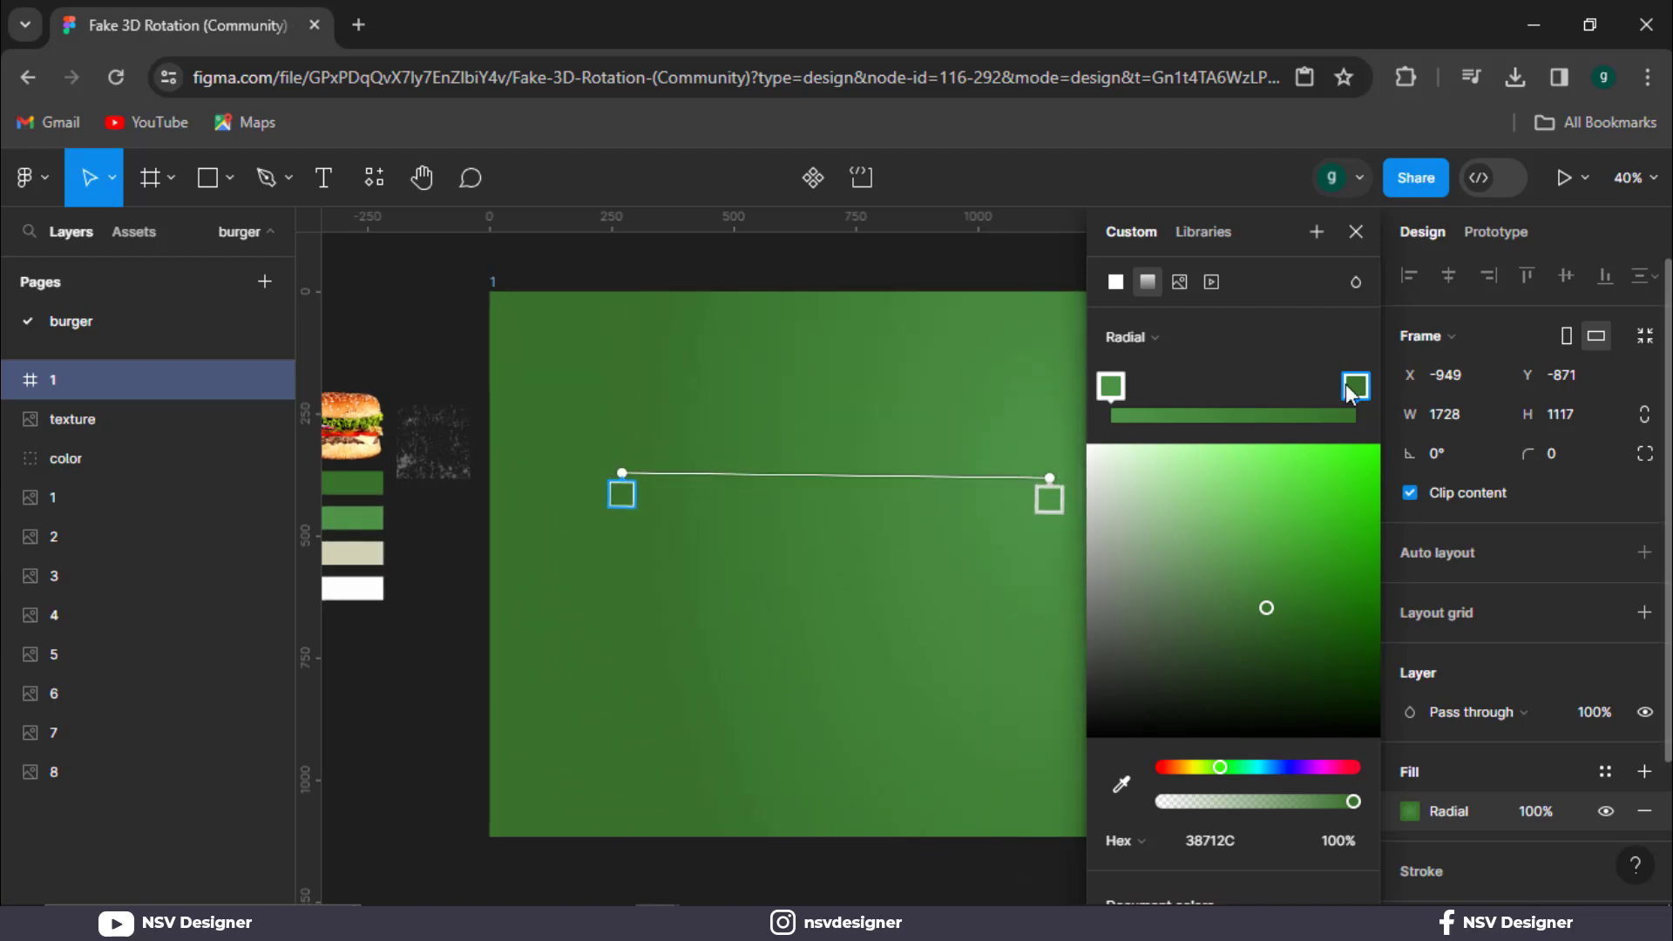
scroll(920, 709, down, 3)
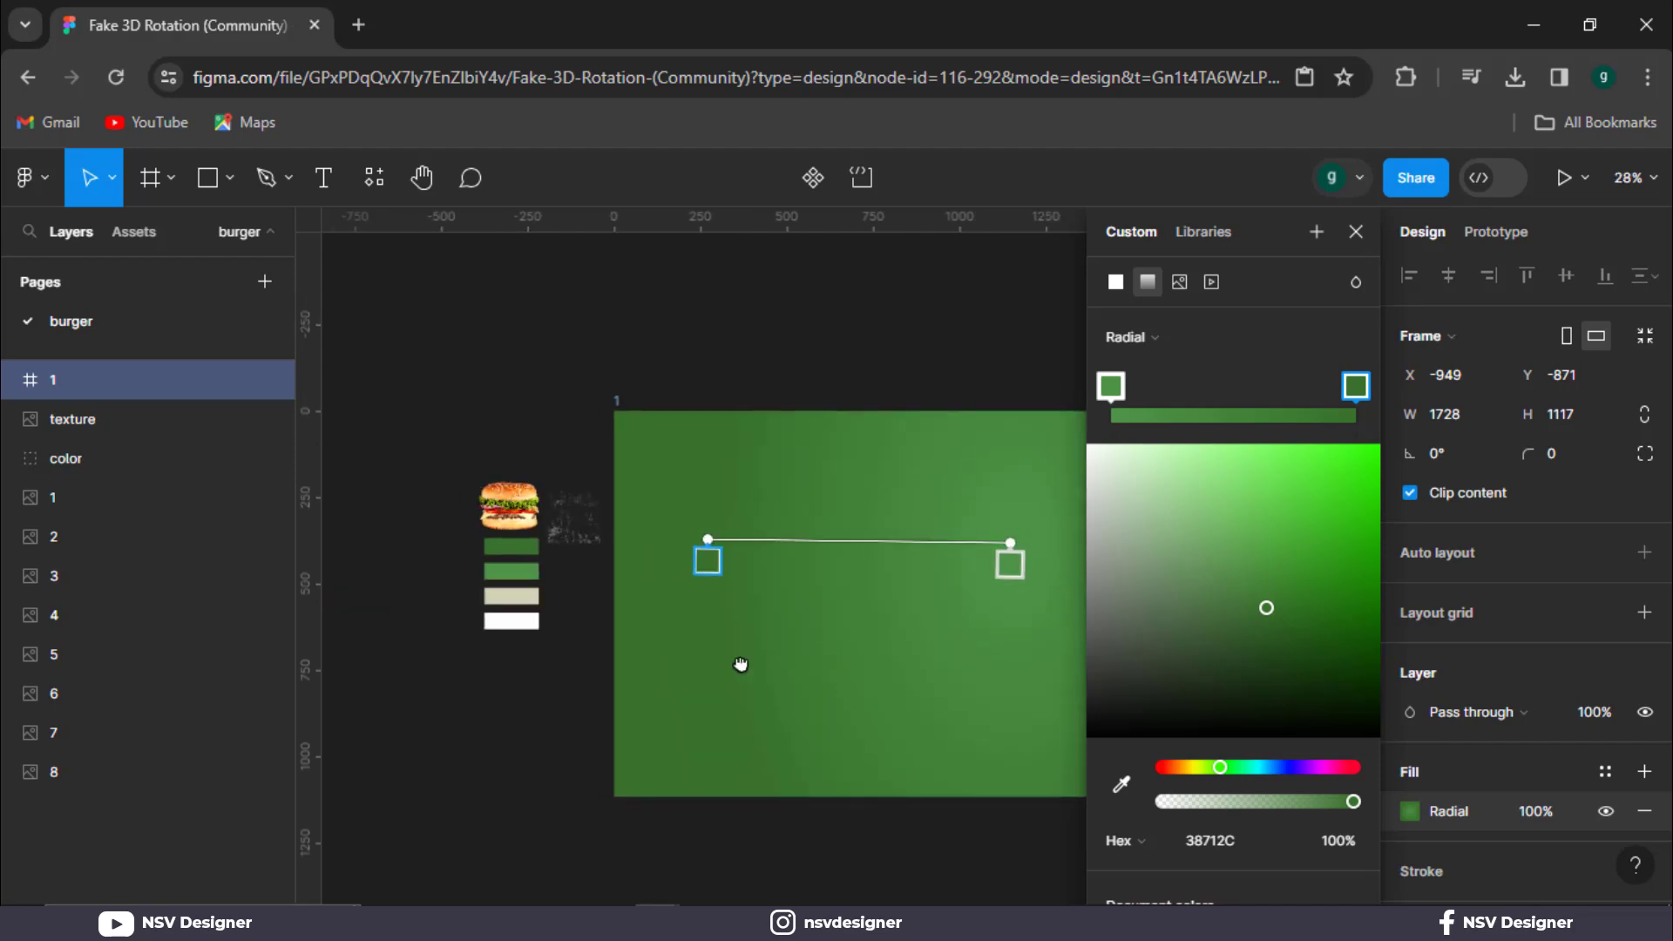
drag(744, 665, 579, 657)
drag(847, 551, 881, 655)
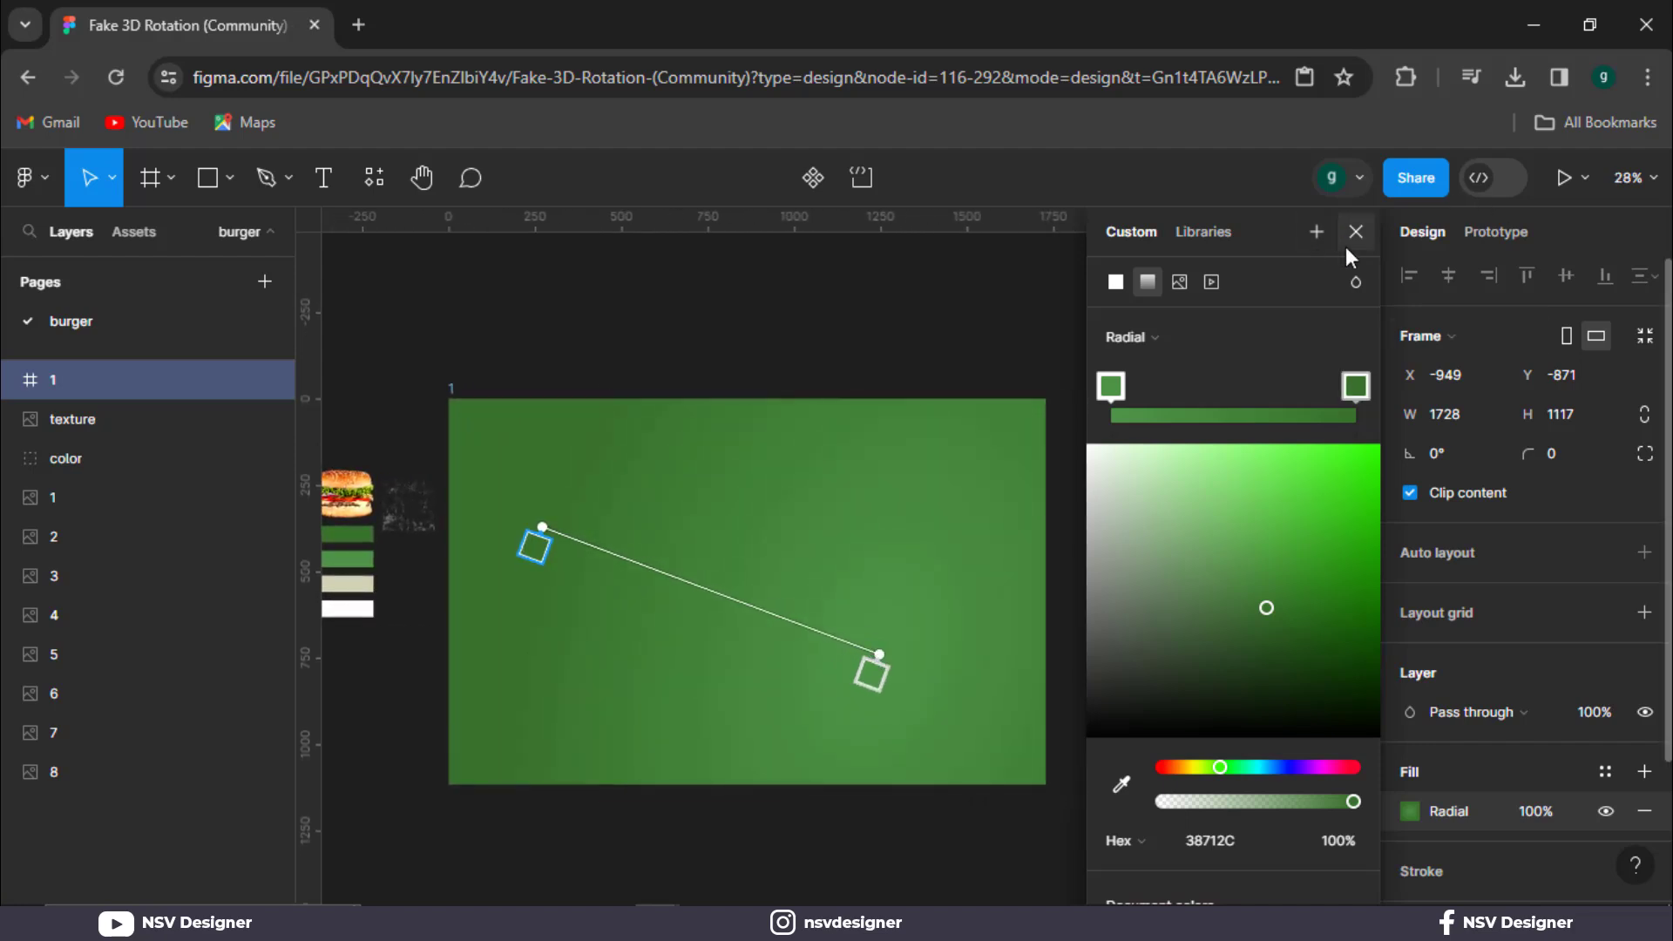
click(1356, 232)
click(926, 373)
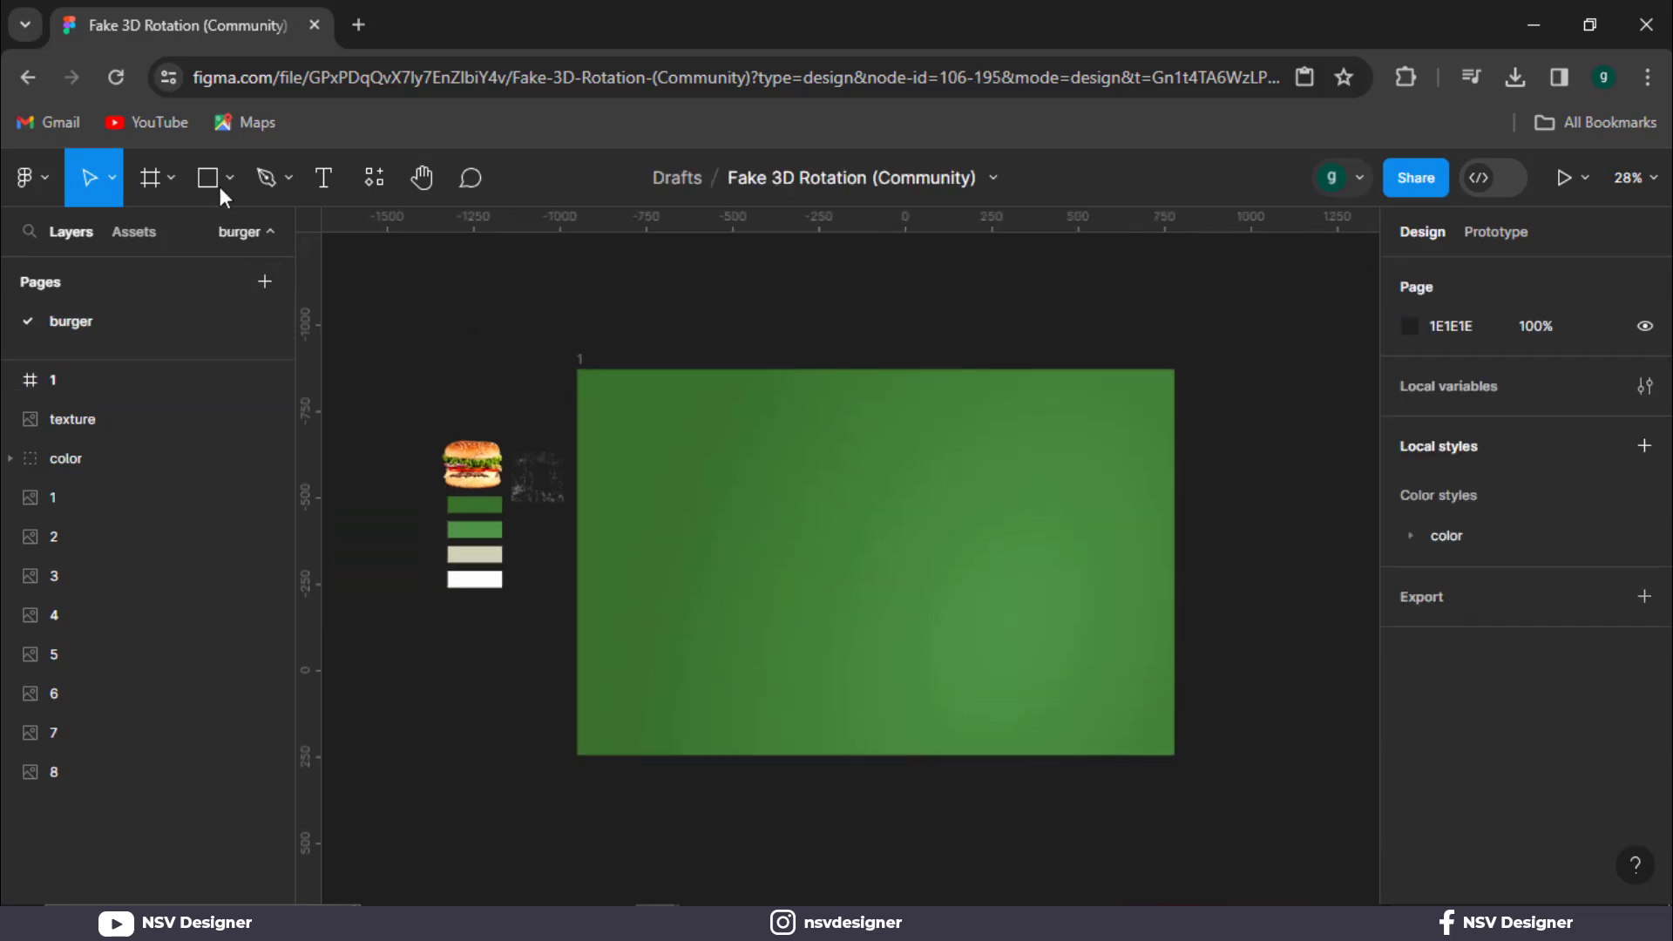
Draw a full-height rectangle along the frame's right edge, about 563 × 1117.
click(208, 178)
mouse_move(996, 370)
mouse_down()
mouse_move(1111, 720)
mouse_move(1175, 755)
mouse_up()
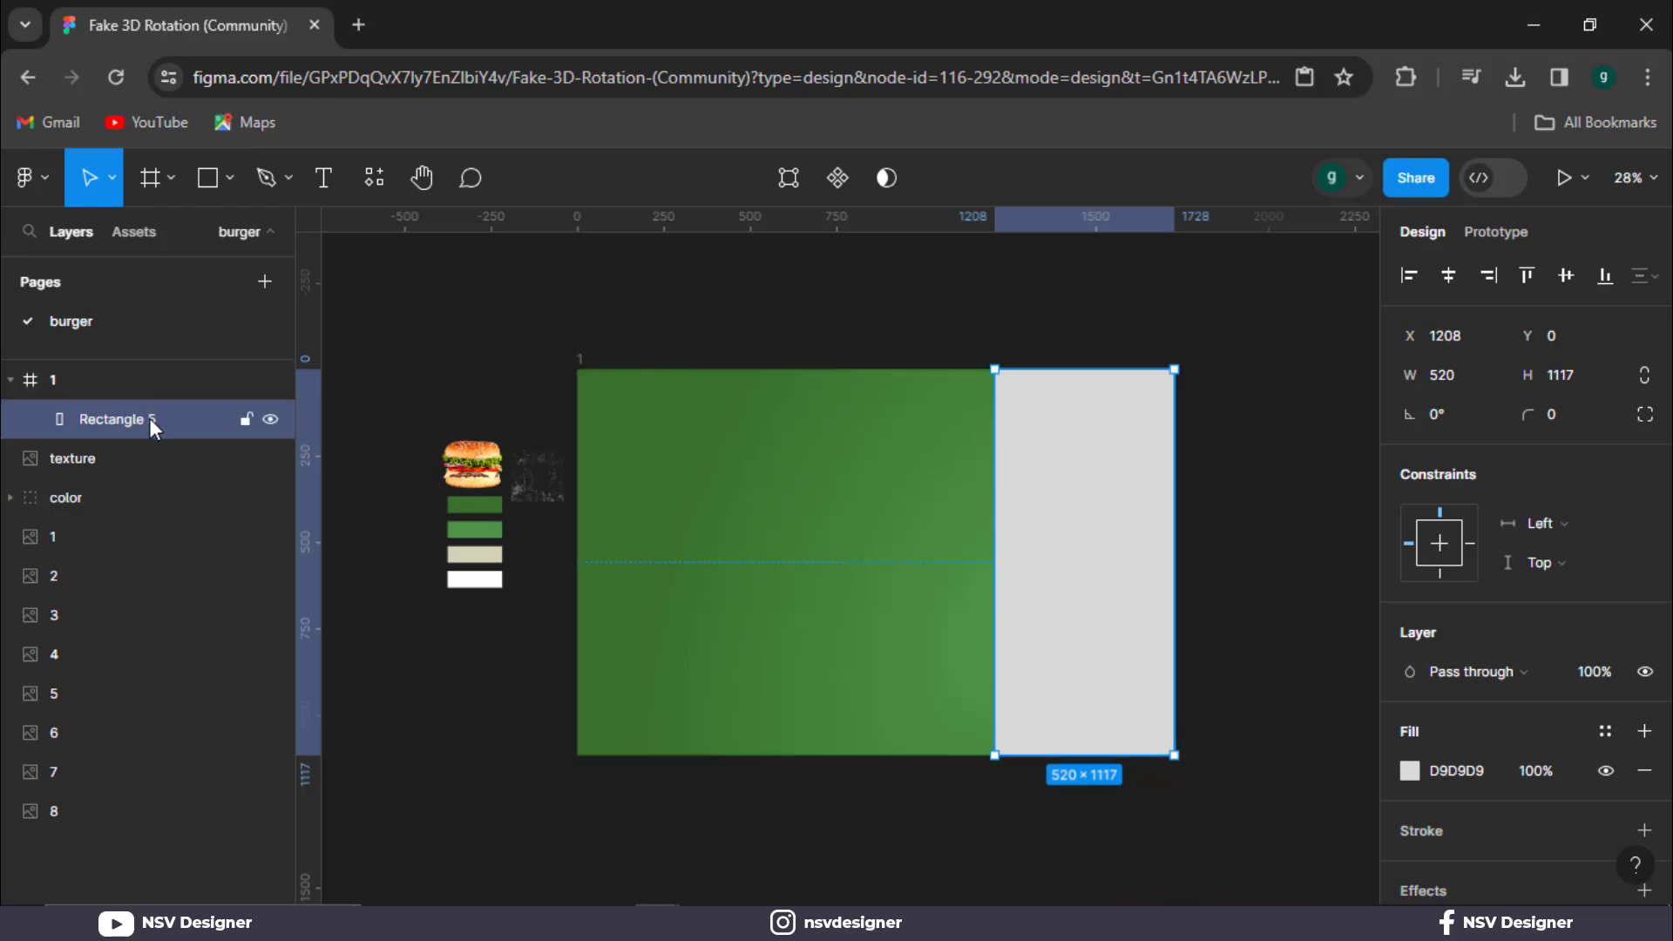
mouse_move(986, 554)
mouse_down()
mouse_move(958, 553)
mouse_move(980, 553)
mouse_up()
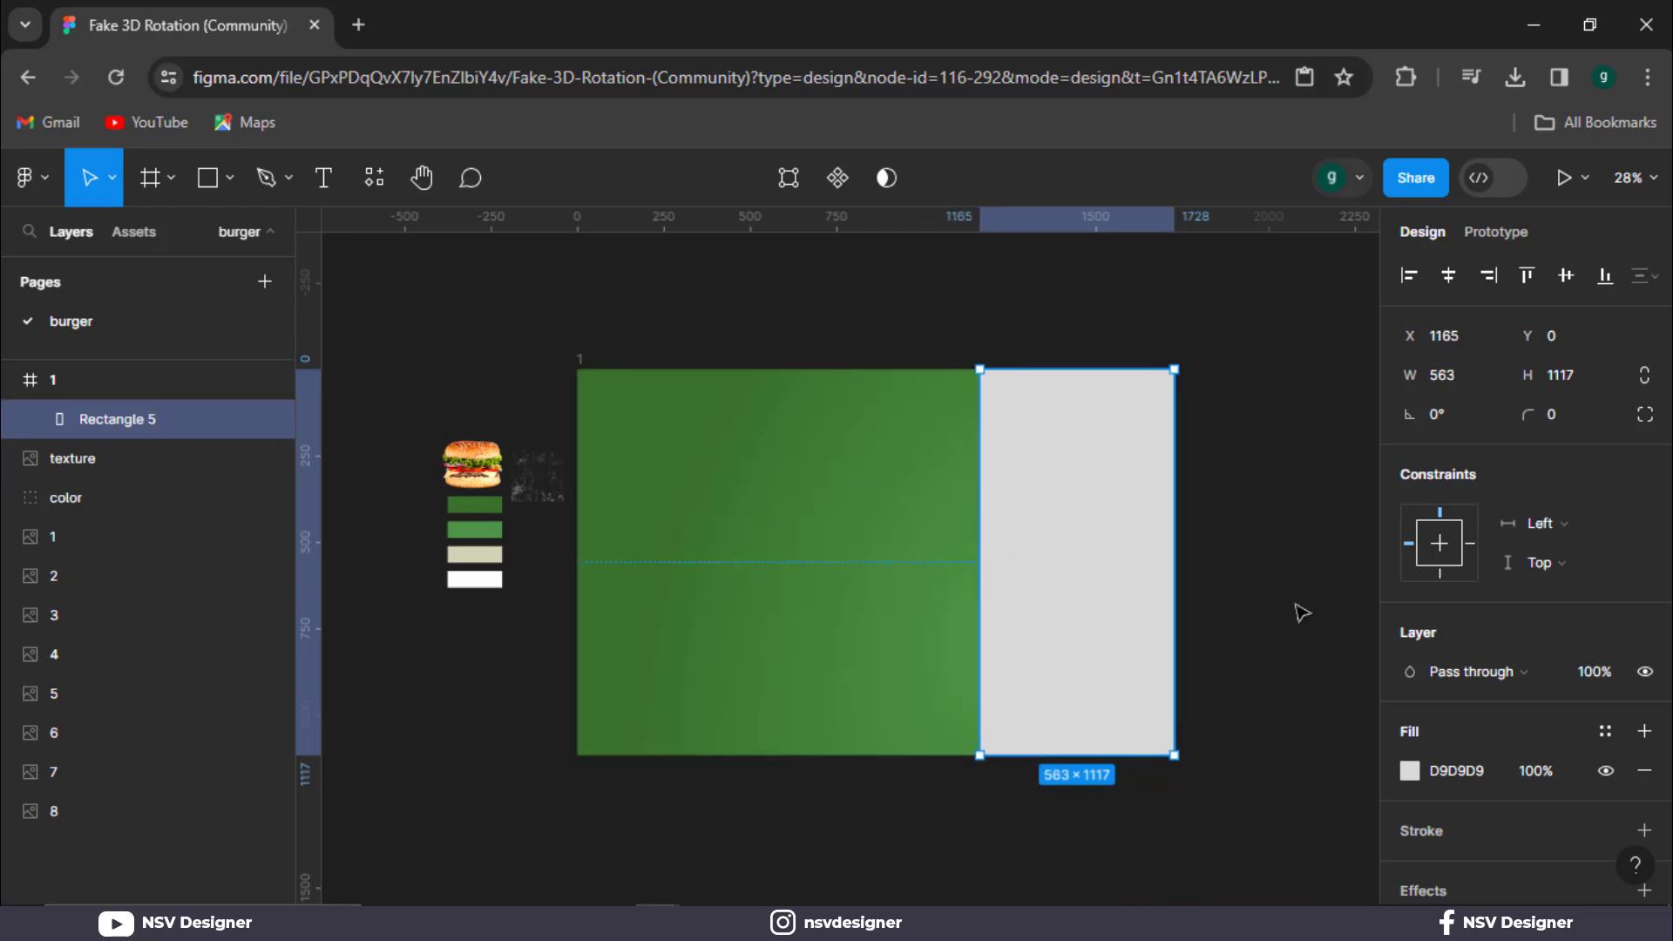
Fill the rectangle with a linear gradient from swatch beige D0D1B5 at the top to white FEFEFE at the bottom.
click(1481, 770)
click(1406, 774)
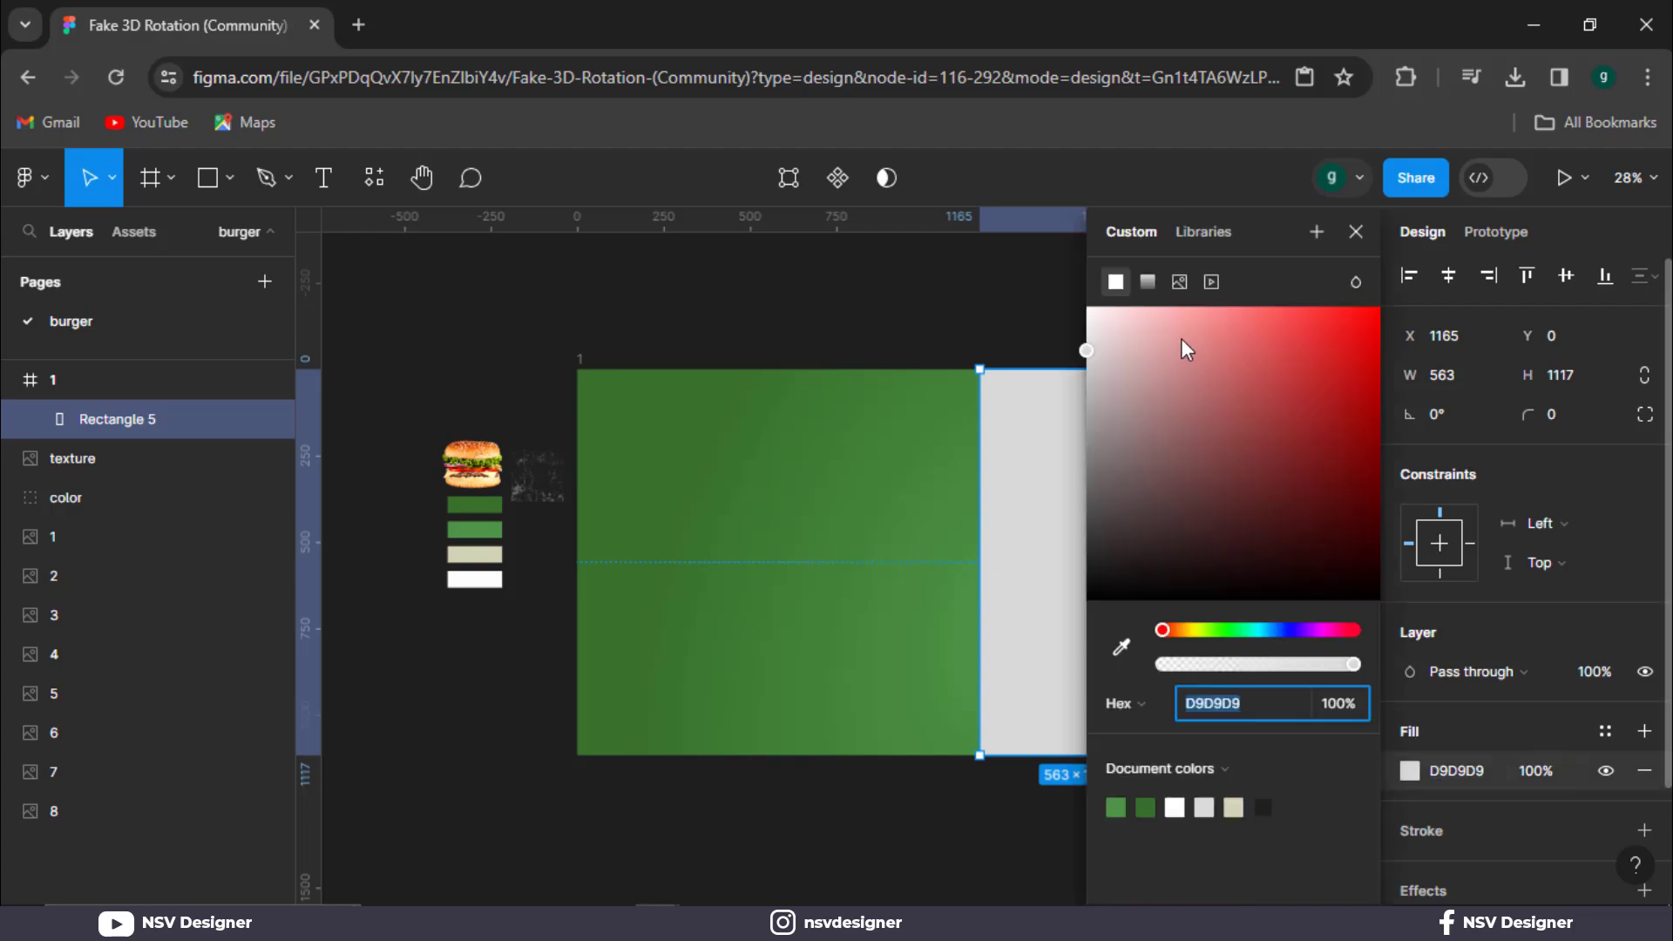
click(1148, 280)
click(1111, 391)
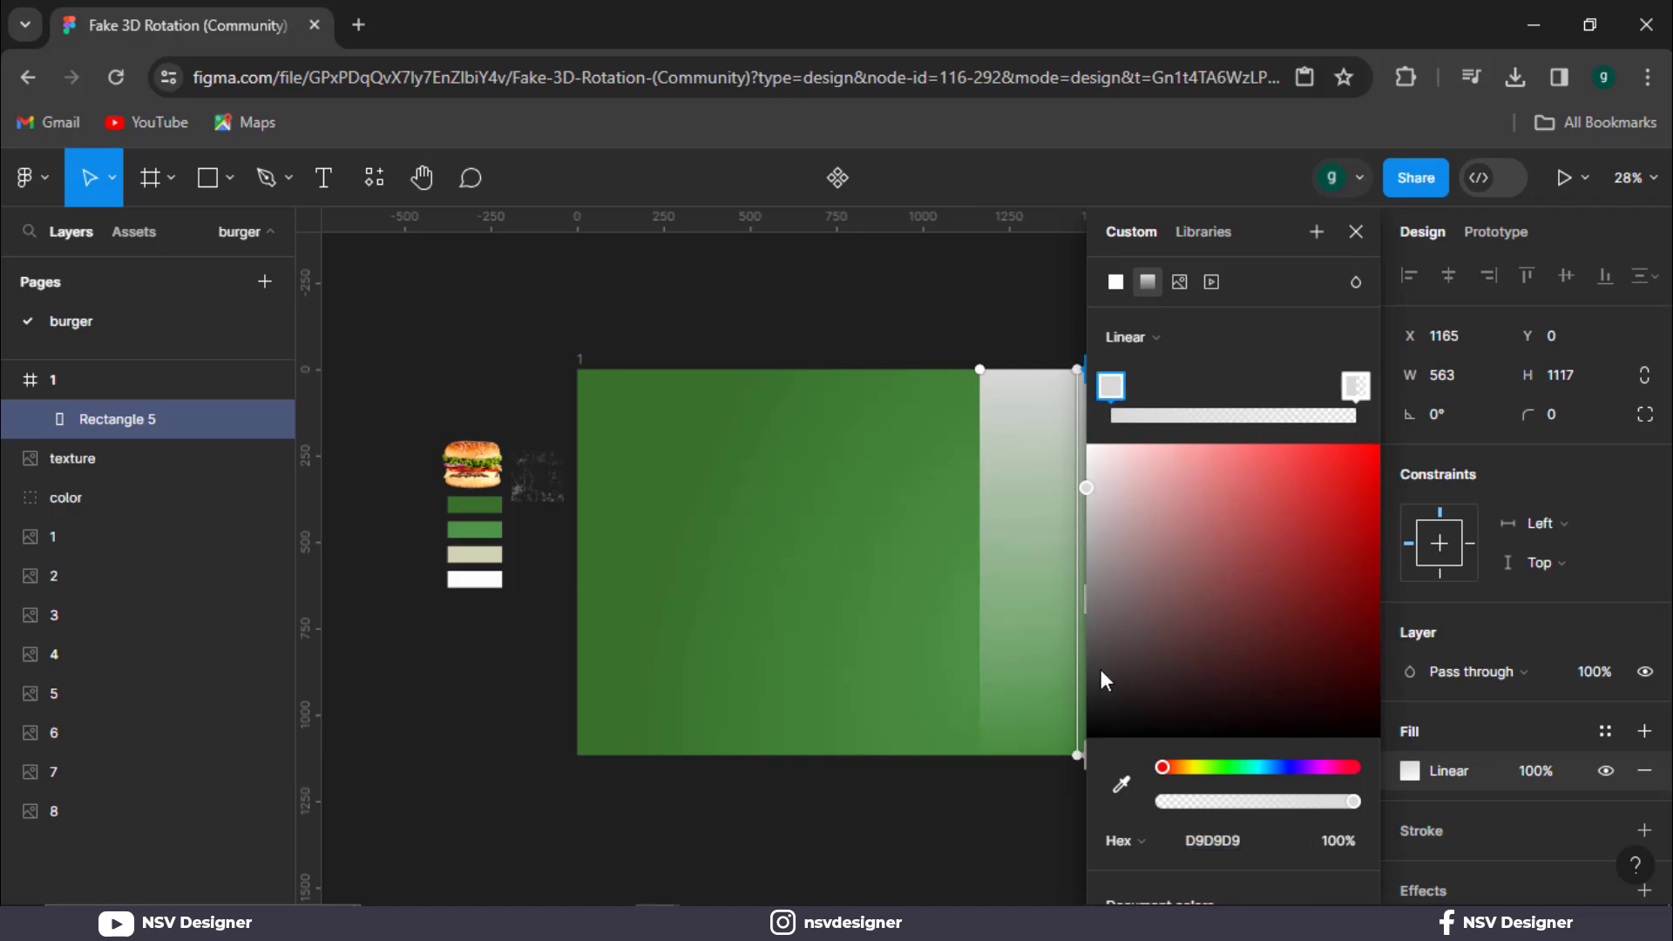
click(1122, 783)
click(471, 547)
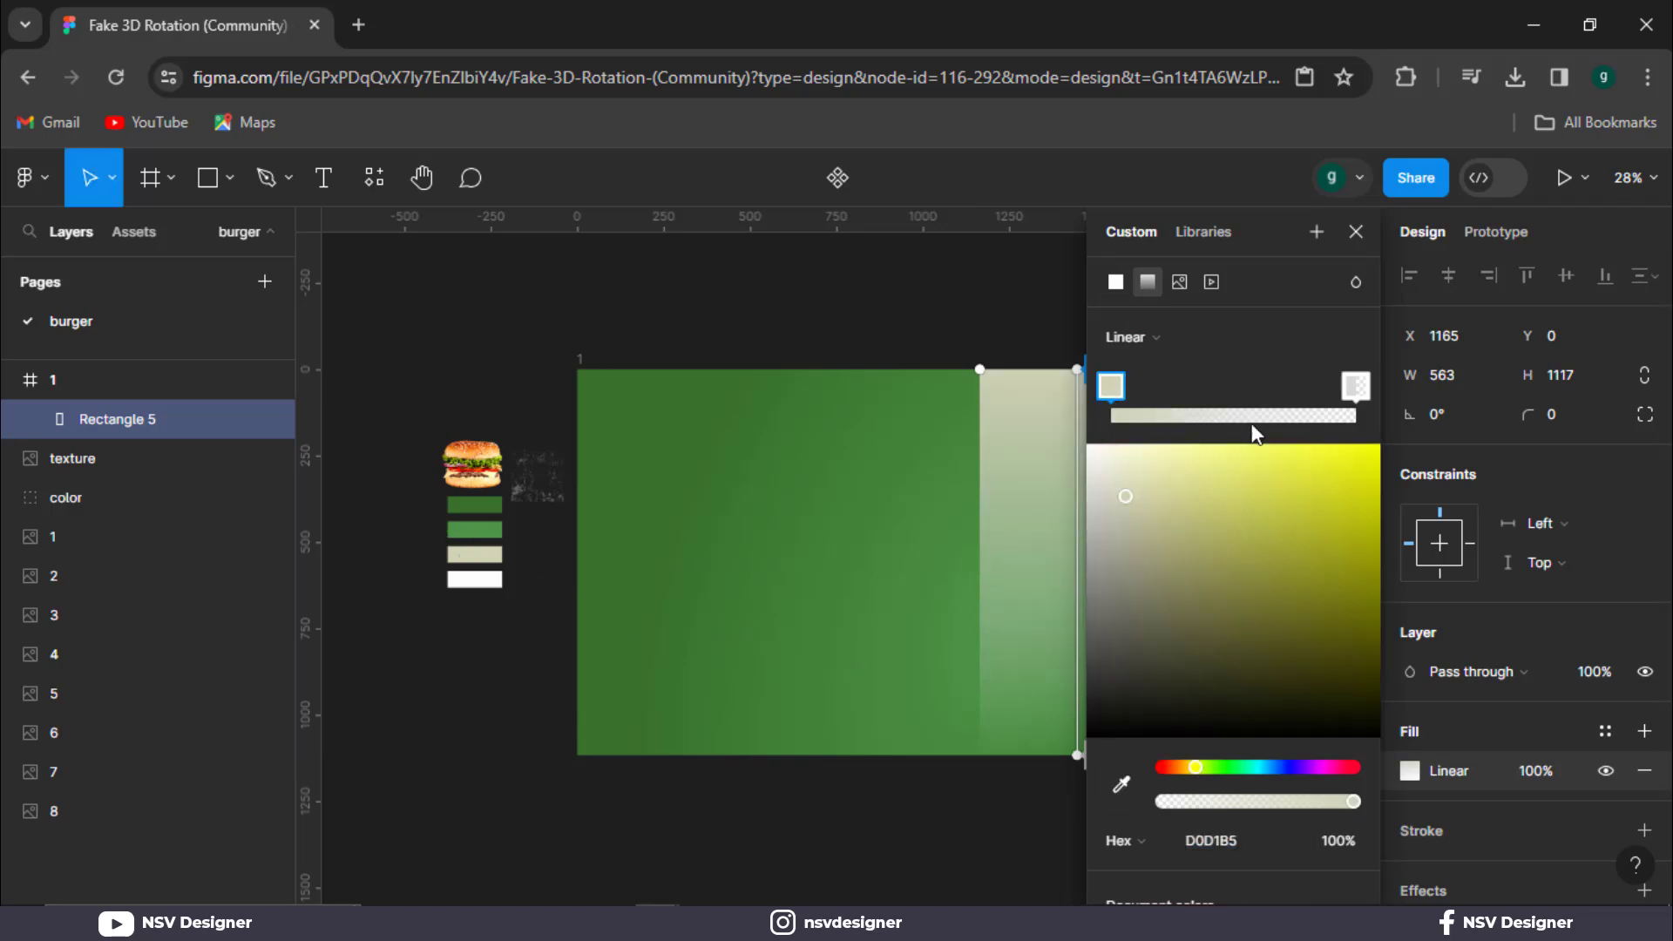
click(1356, 386)
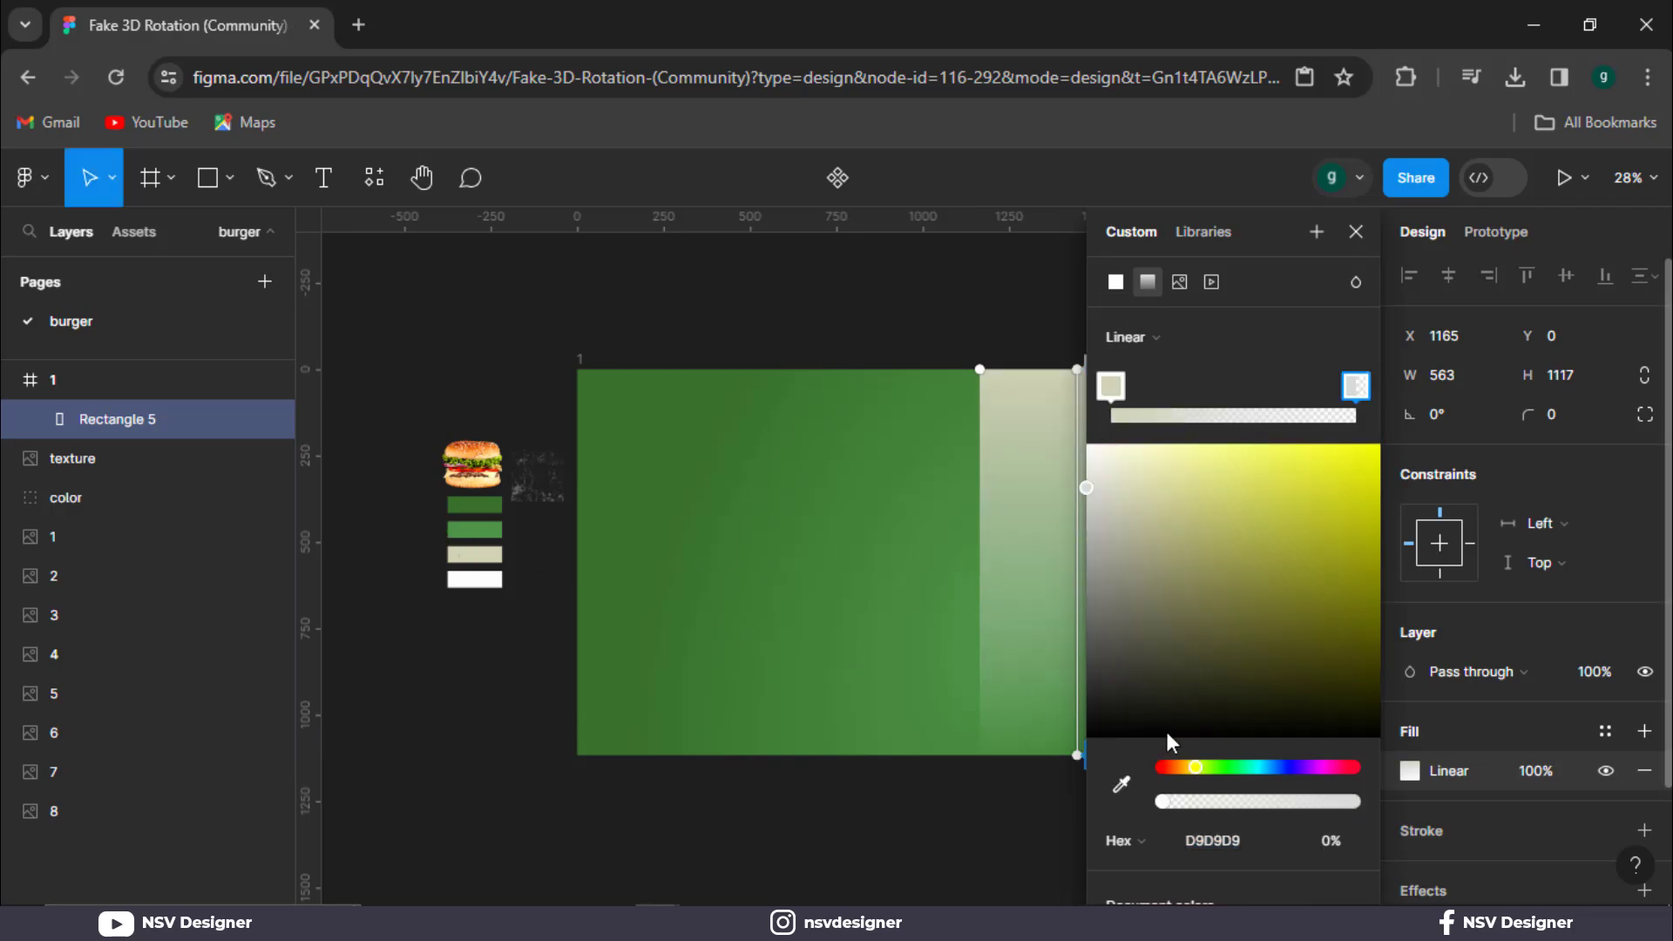
click(475, 579)
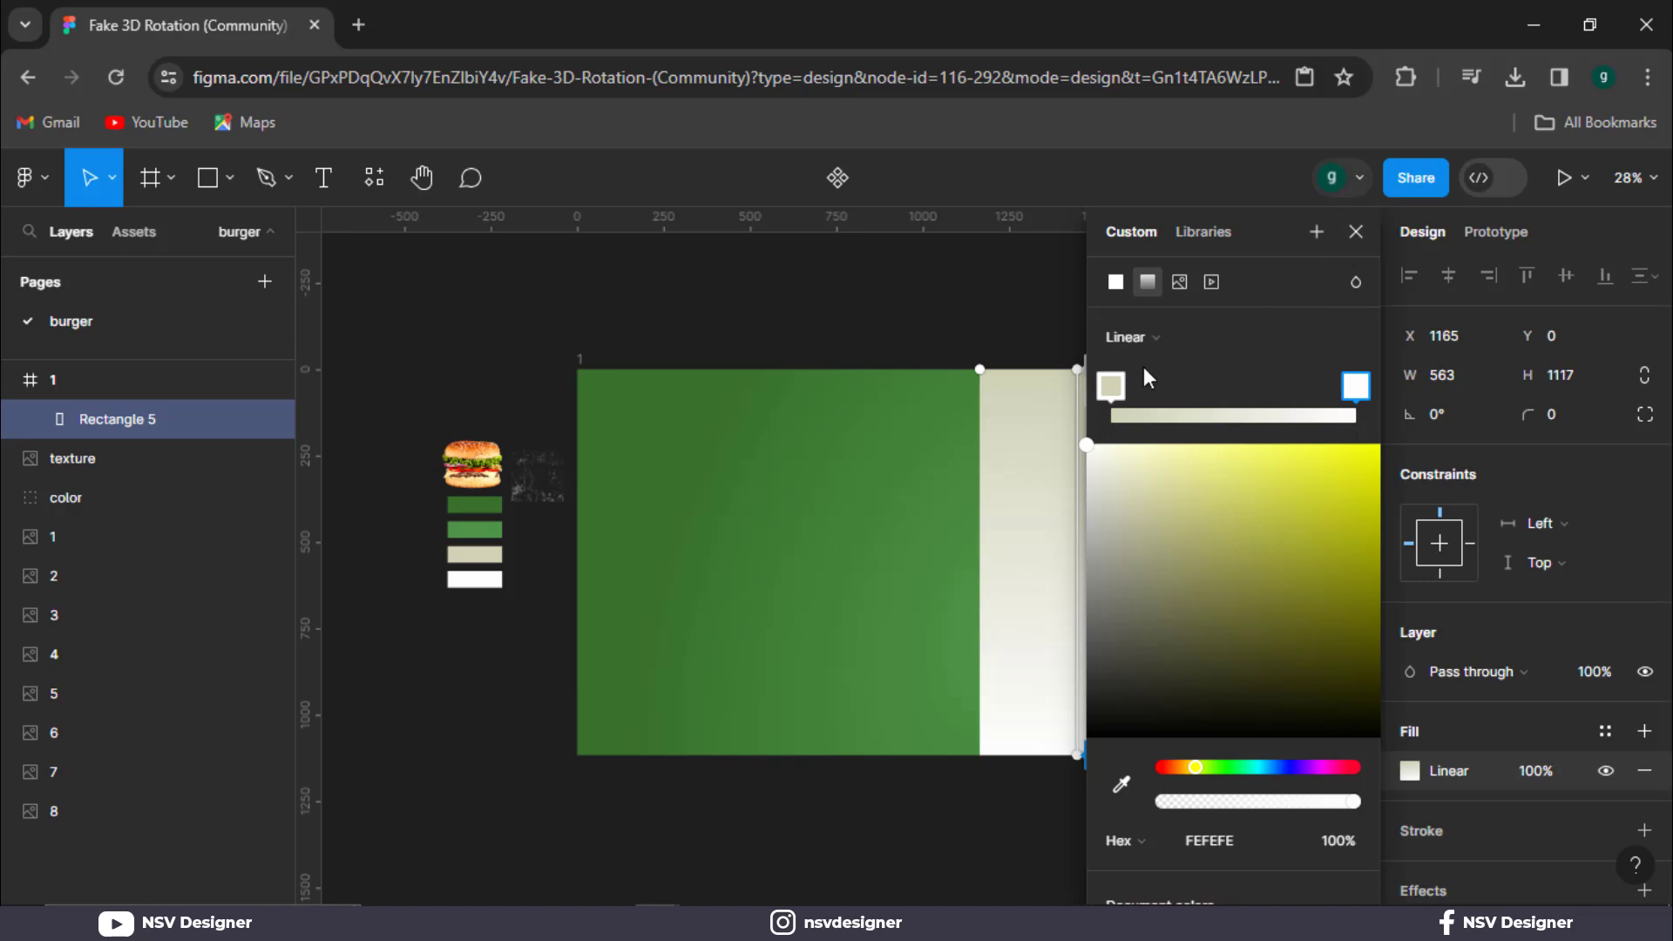
Lower the rectangle gradient's beige stop to about mid-height and narrow the rectangle to about 502 wide, keeping it on the right edge.
drag(964, 450, 804, 419)
drag(920, 338, 813, 508)
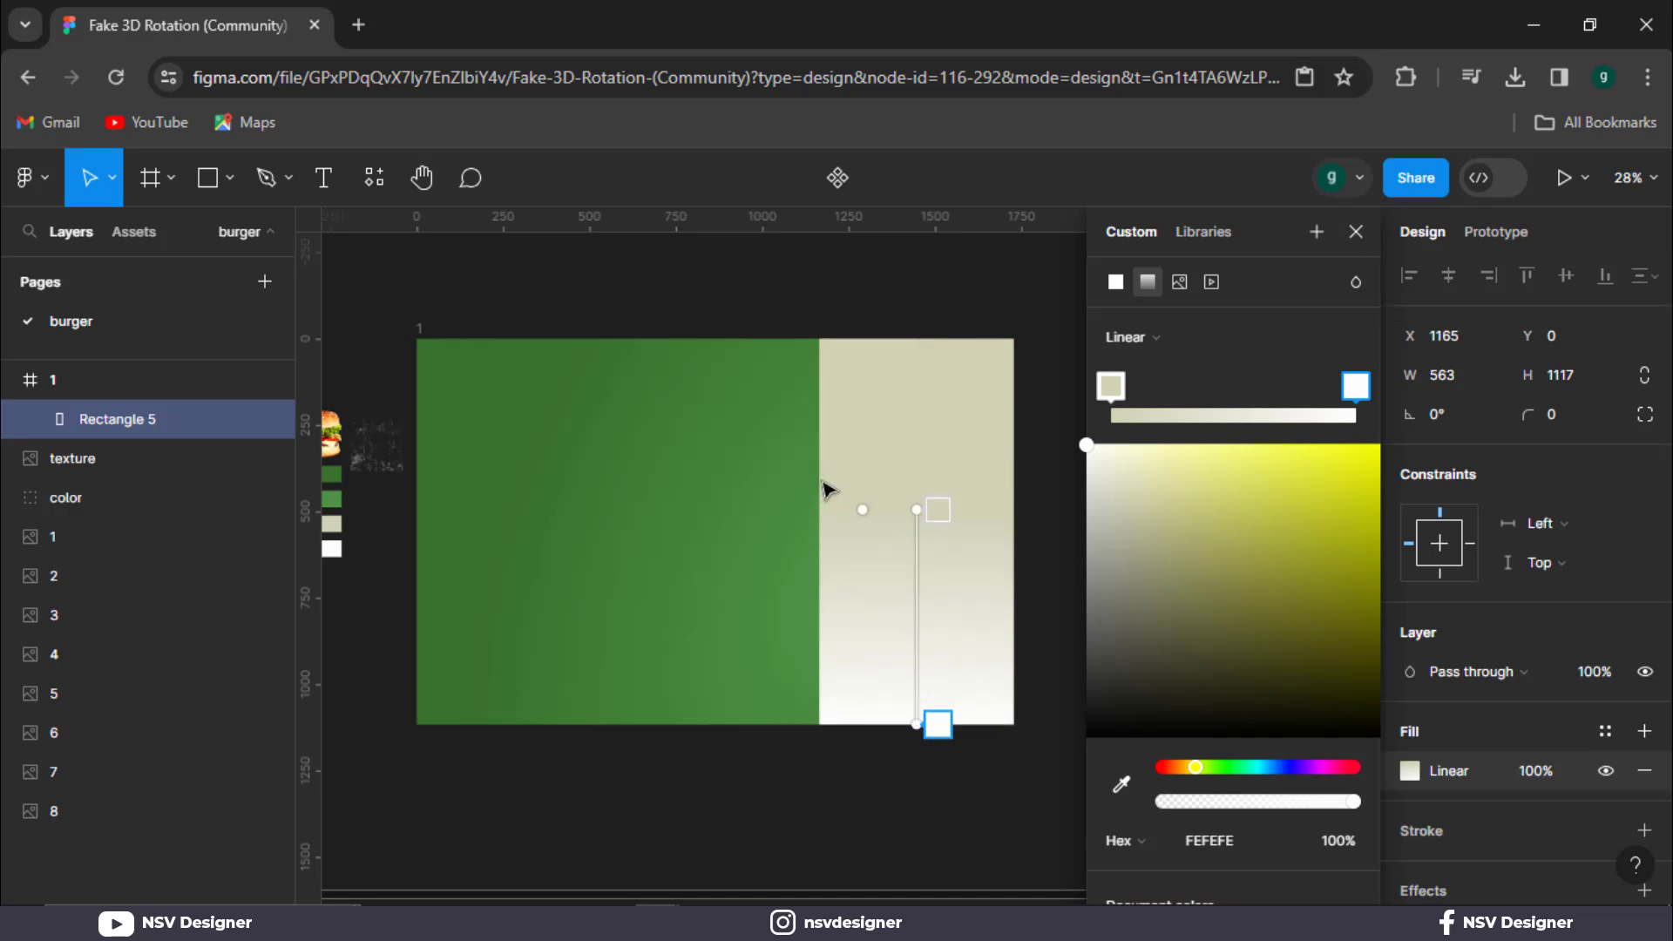
click(1356, 230)
mouse_move(818, 481)
mouse_down()
mouse_move(853, 485)
mouse_move(838, 487)
mouse_up()
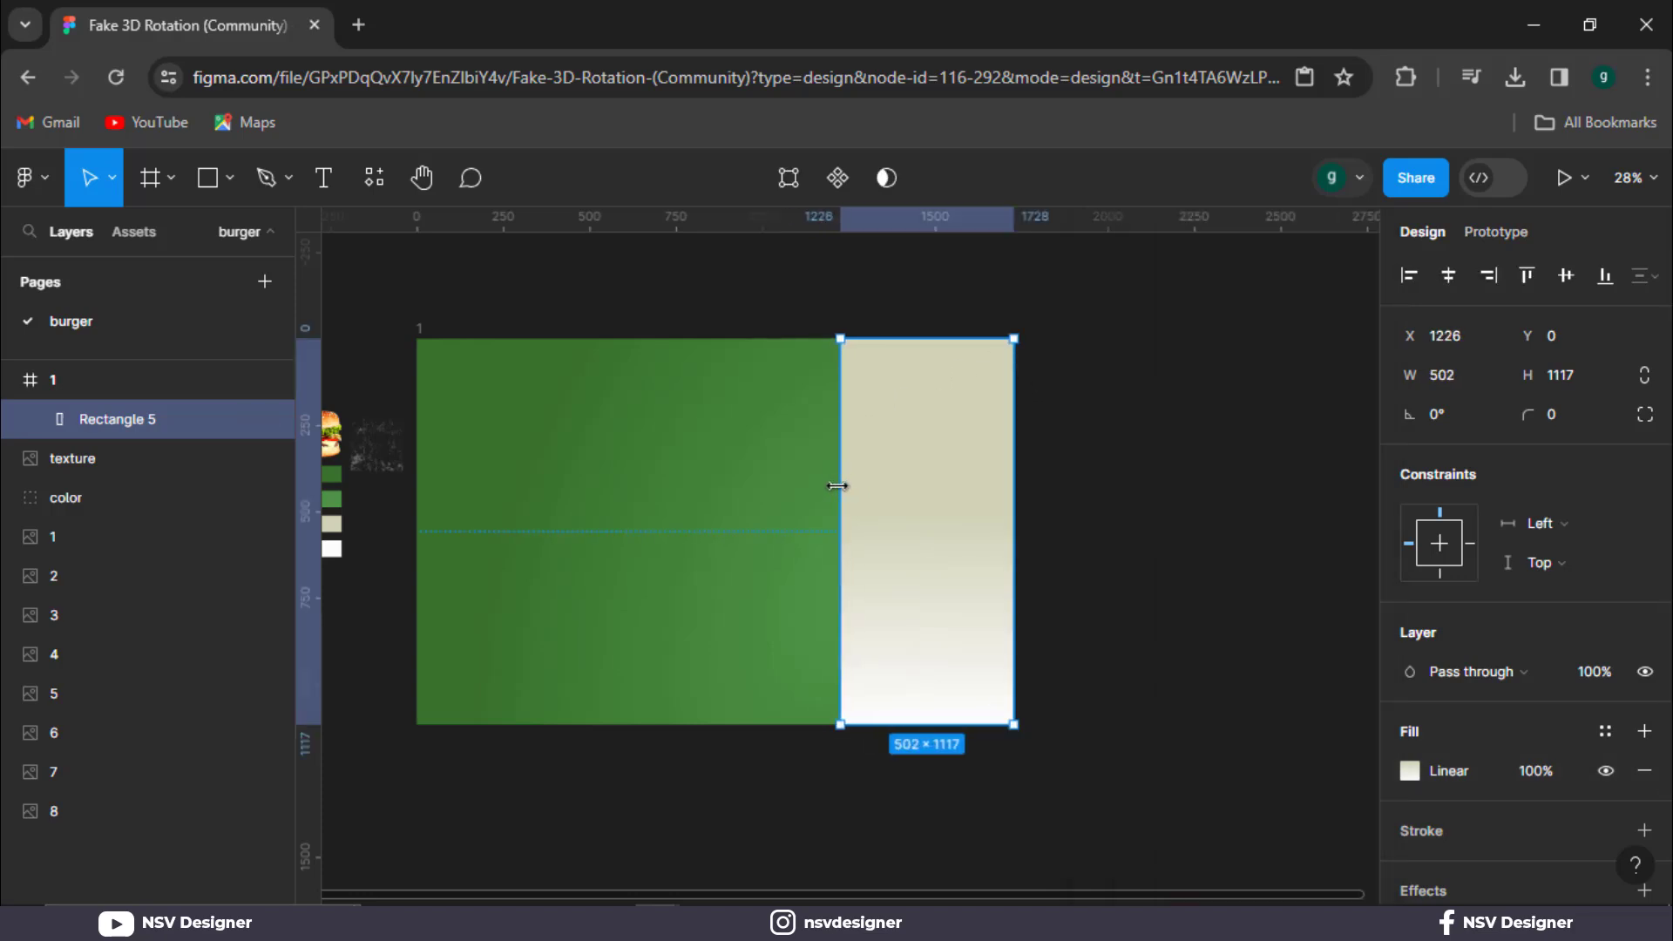
click(1039, 548)
Move the texture image into the frame and enlarge it to 1728 × 1117 so it covers the whole frame.
scroll(1087, 552, up, 3)
drag(440, 454, 557, 341)
drag(646, 421, 1319, 819)
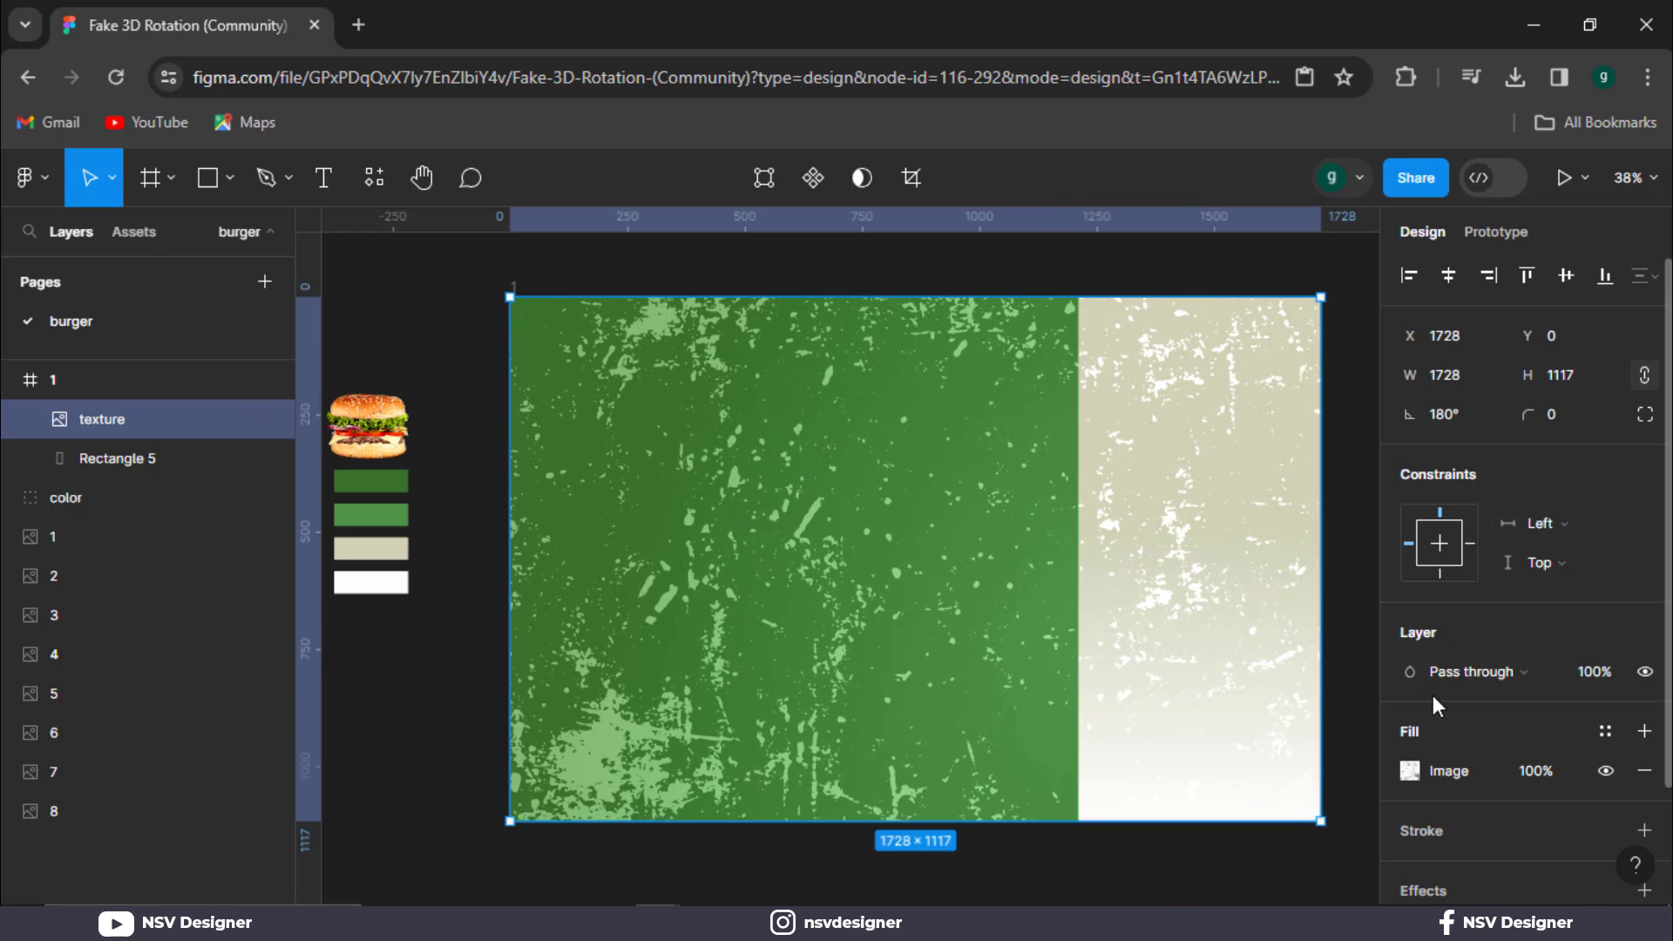
Set the texture layer's blend mode to Screen and reduce its opacity.
click(1412, 676)
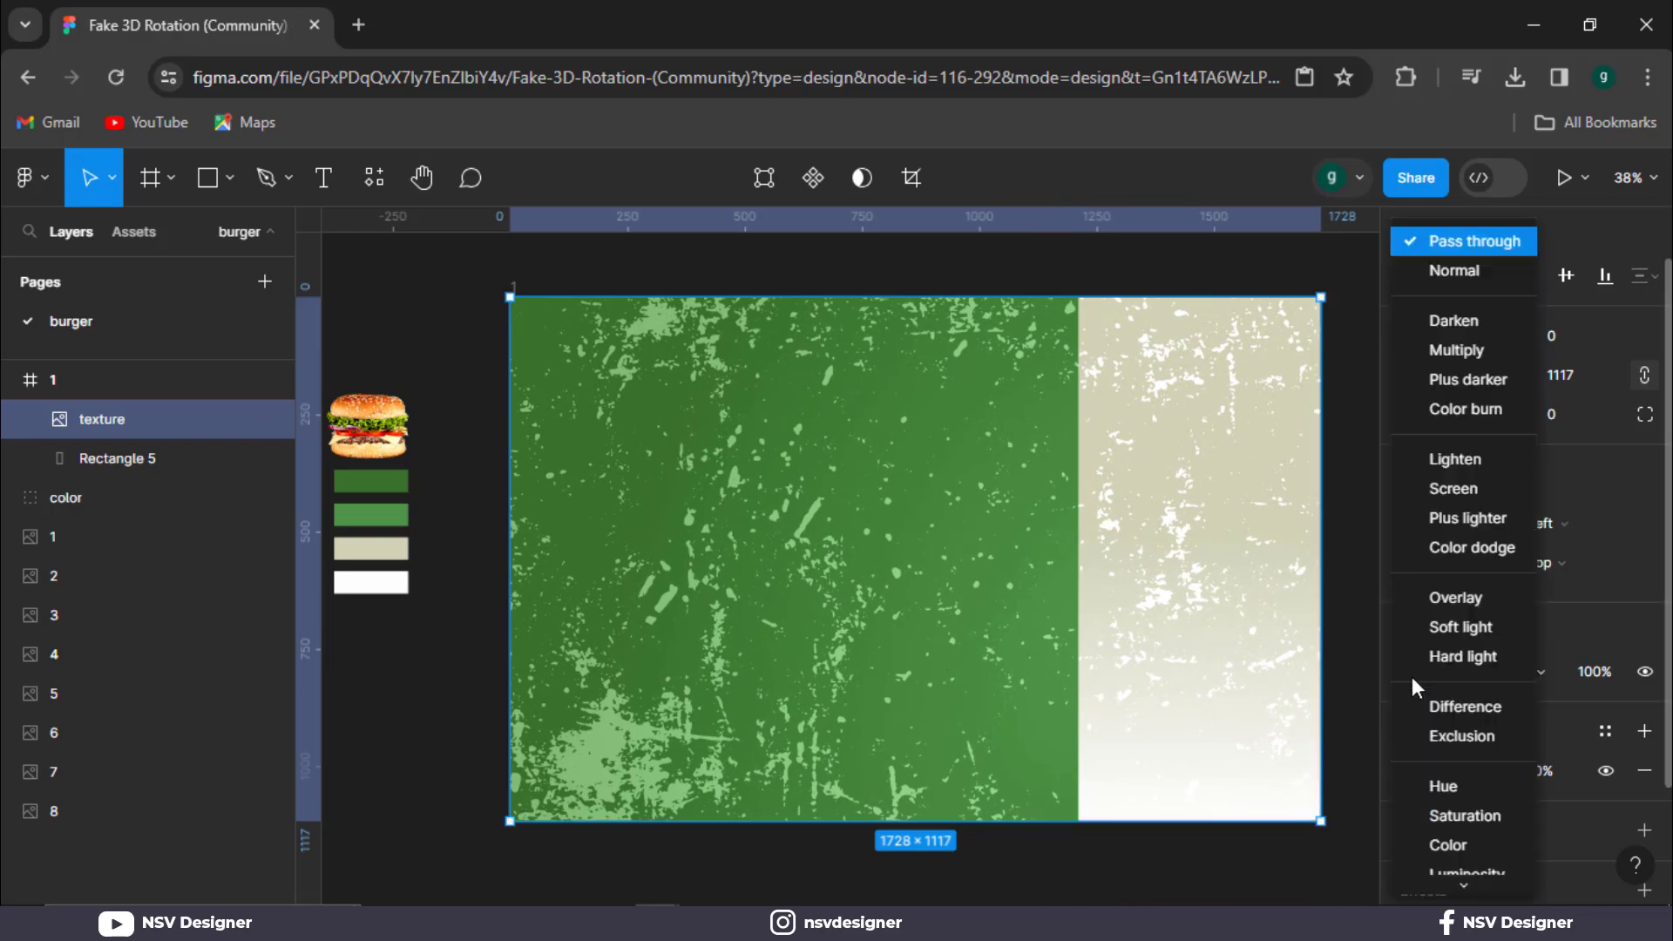
click(1450, 489)
drag(1597, 672, 1386, 672)
click(1232, 276)
scroll(448, 355, right, 1)
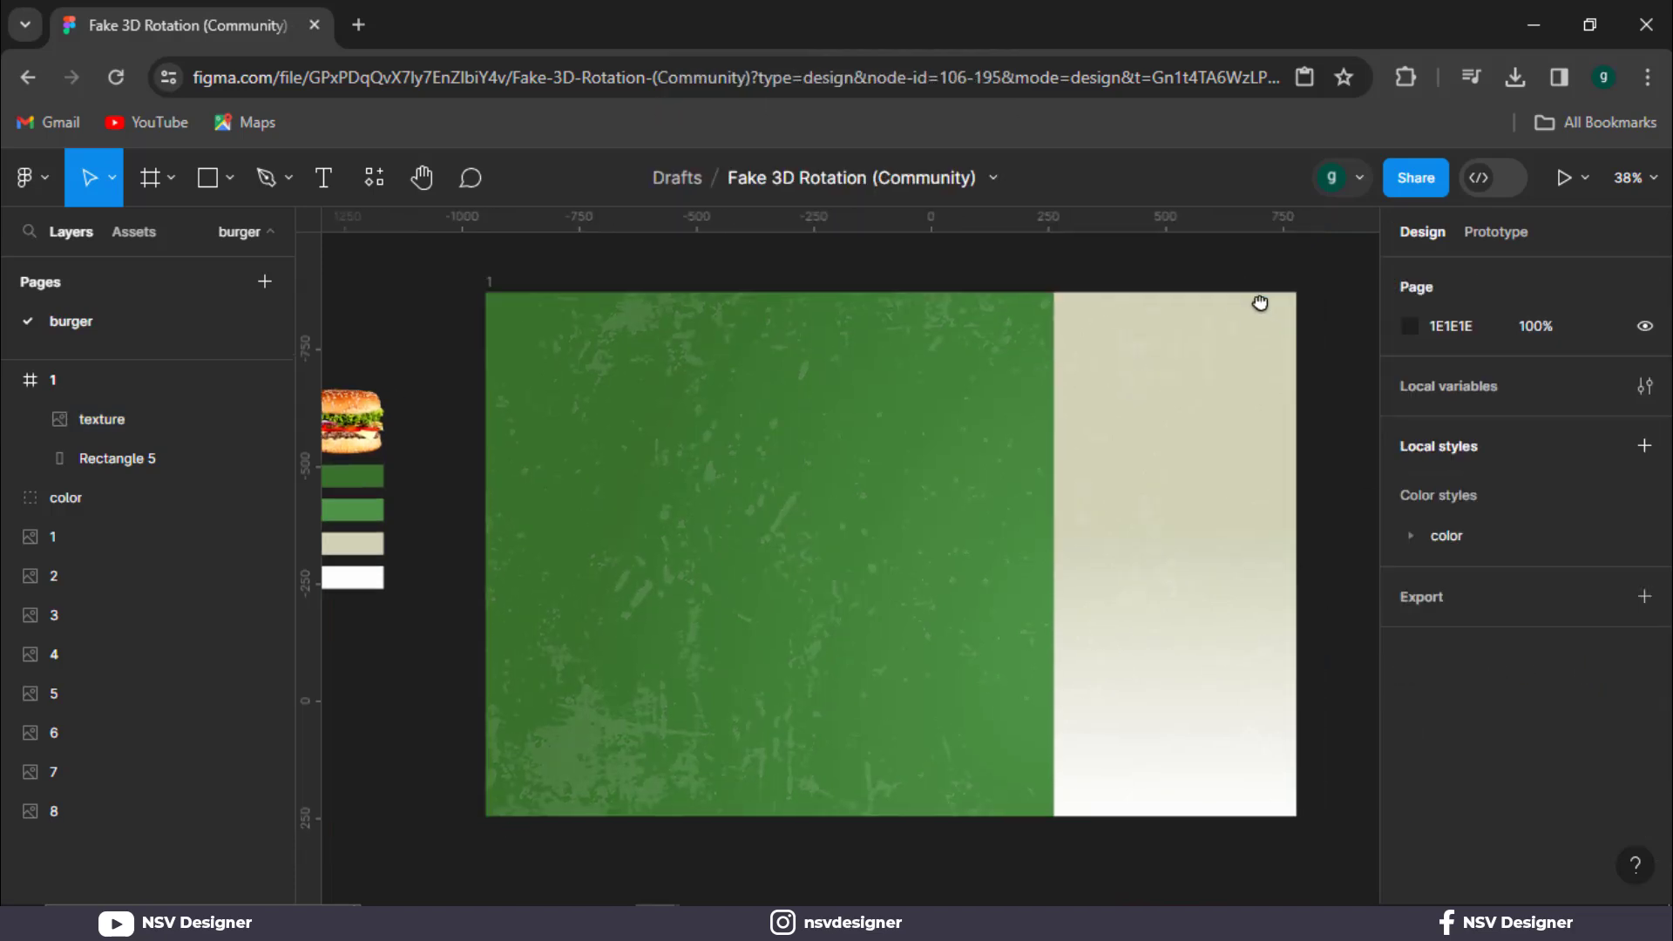
Move burger layers 1 to 8 into the frame, enlarge them to about 731 × 726, and place them over the green and beige boundary.
drag(428, 349, 369, 444)
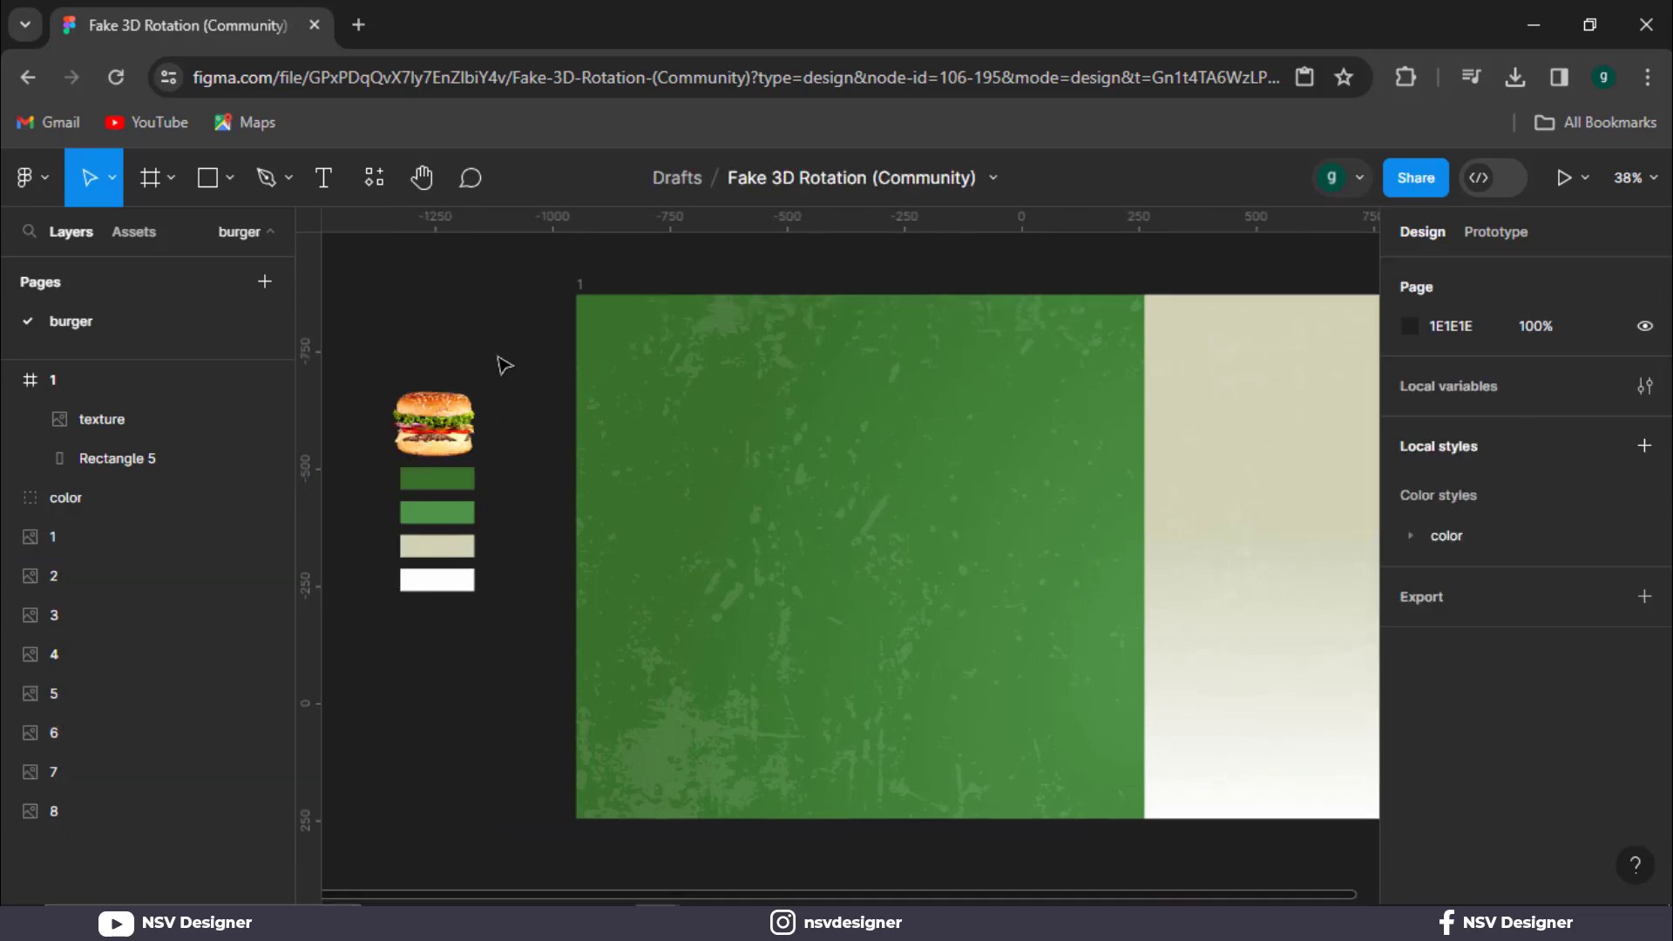
drag(497, 354, 1319, 713)
drag(803, 638, 713, 625)
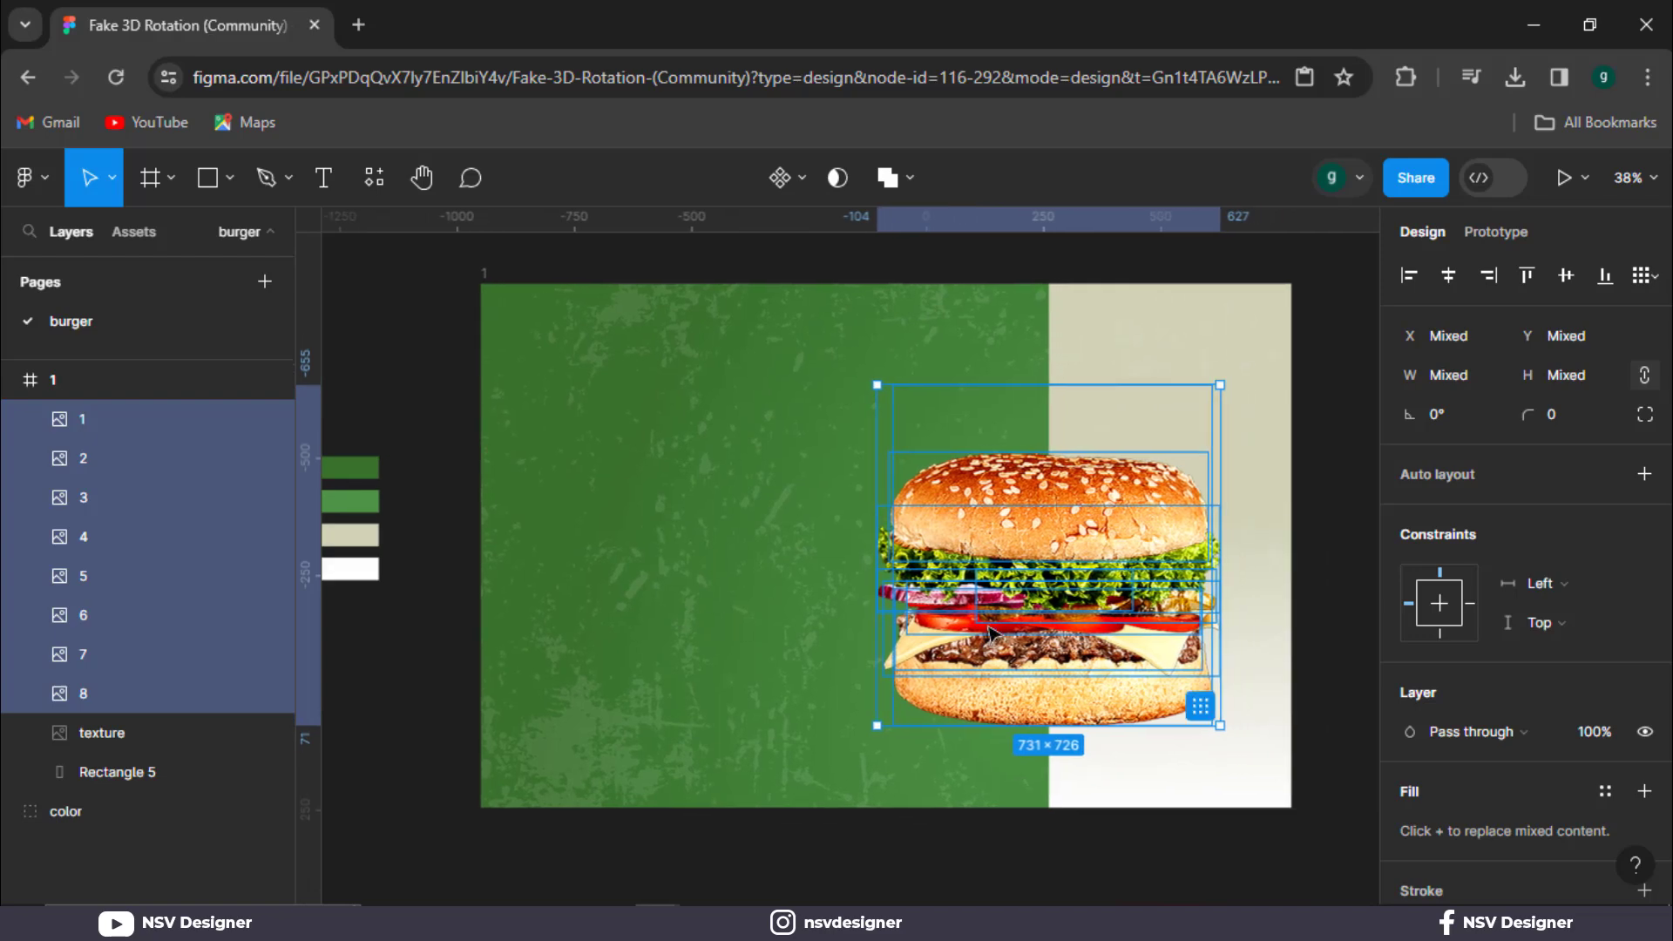
drag(988, 626, 988, 617)
click(984, 856)
Add the text "DELICIOUS" above the frame.
drag(443, 303, 455, 376)
key(t)
click(560, 304)
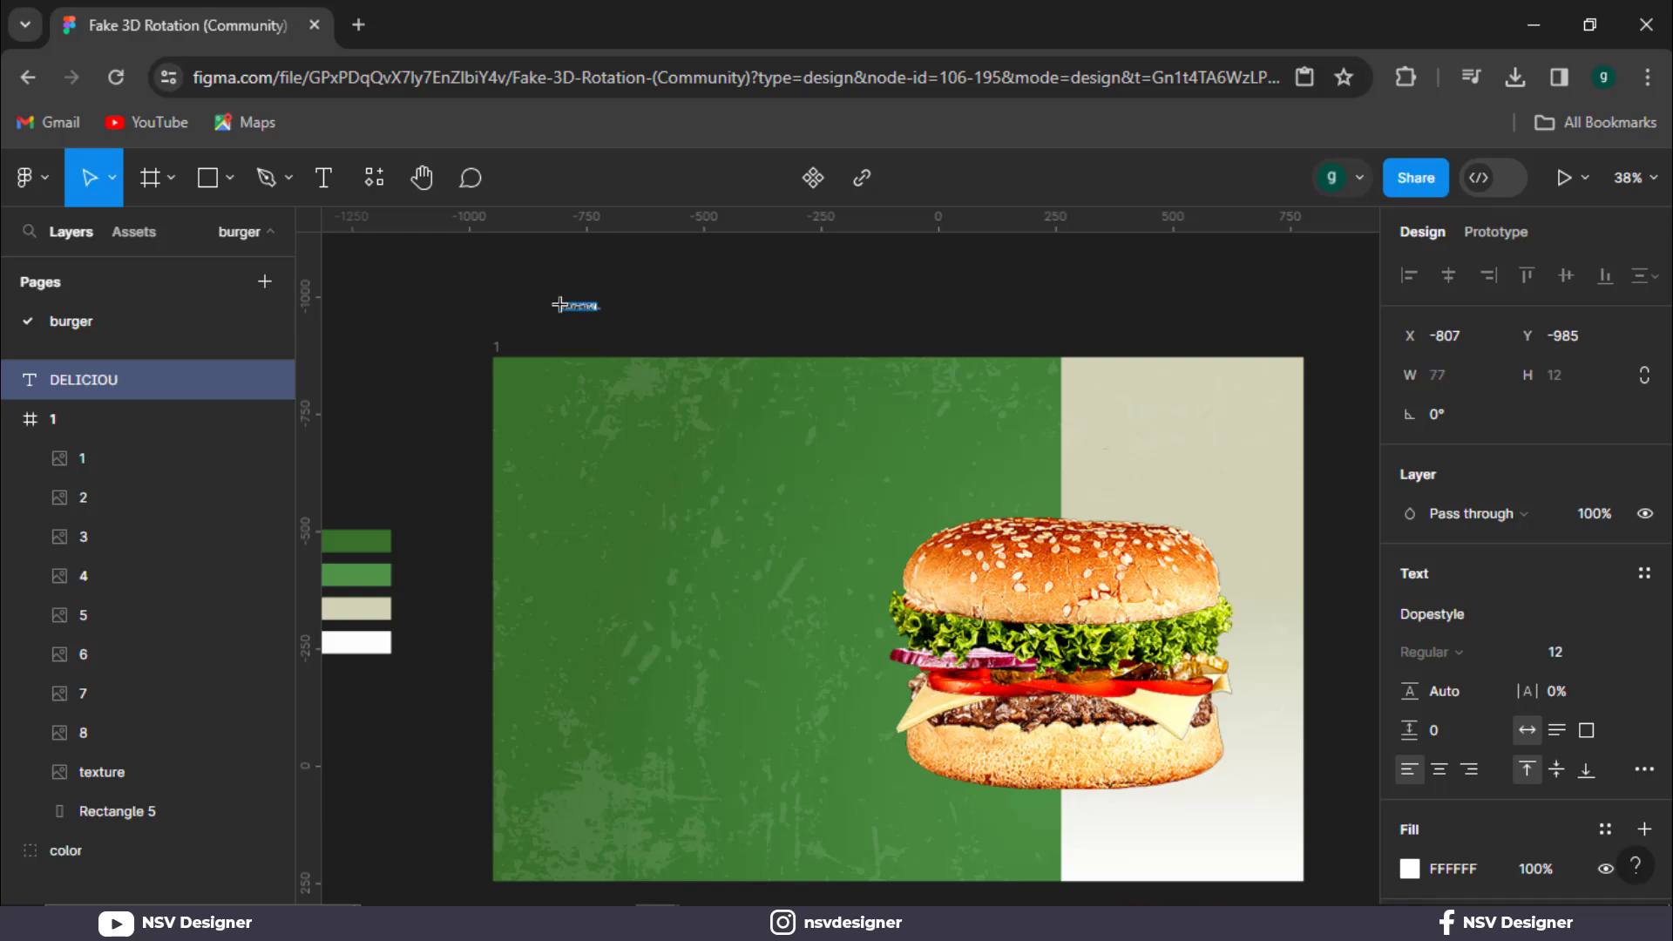
key(Escape)
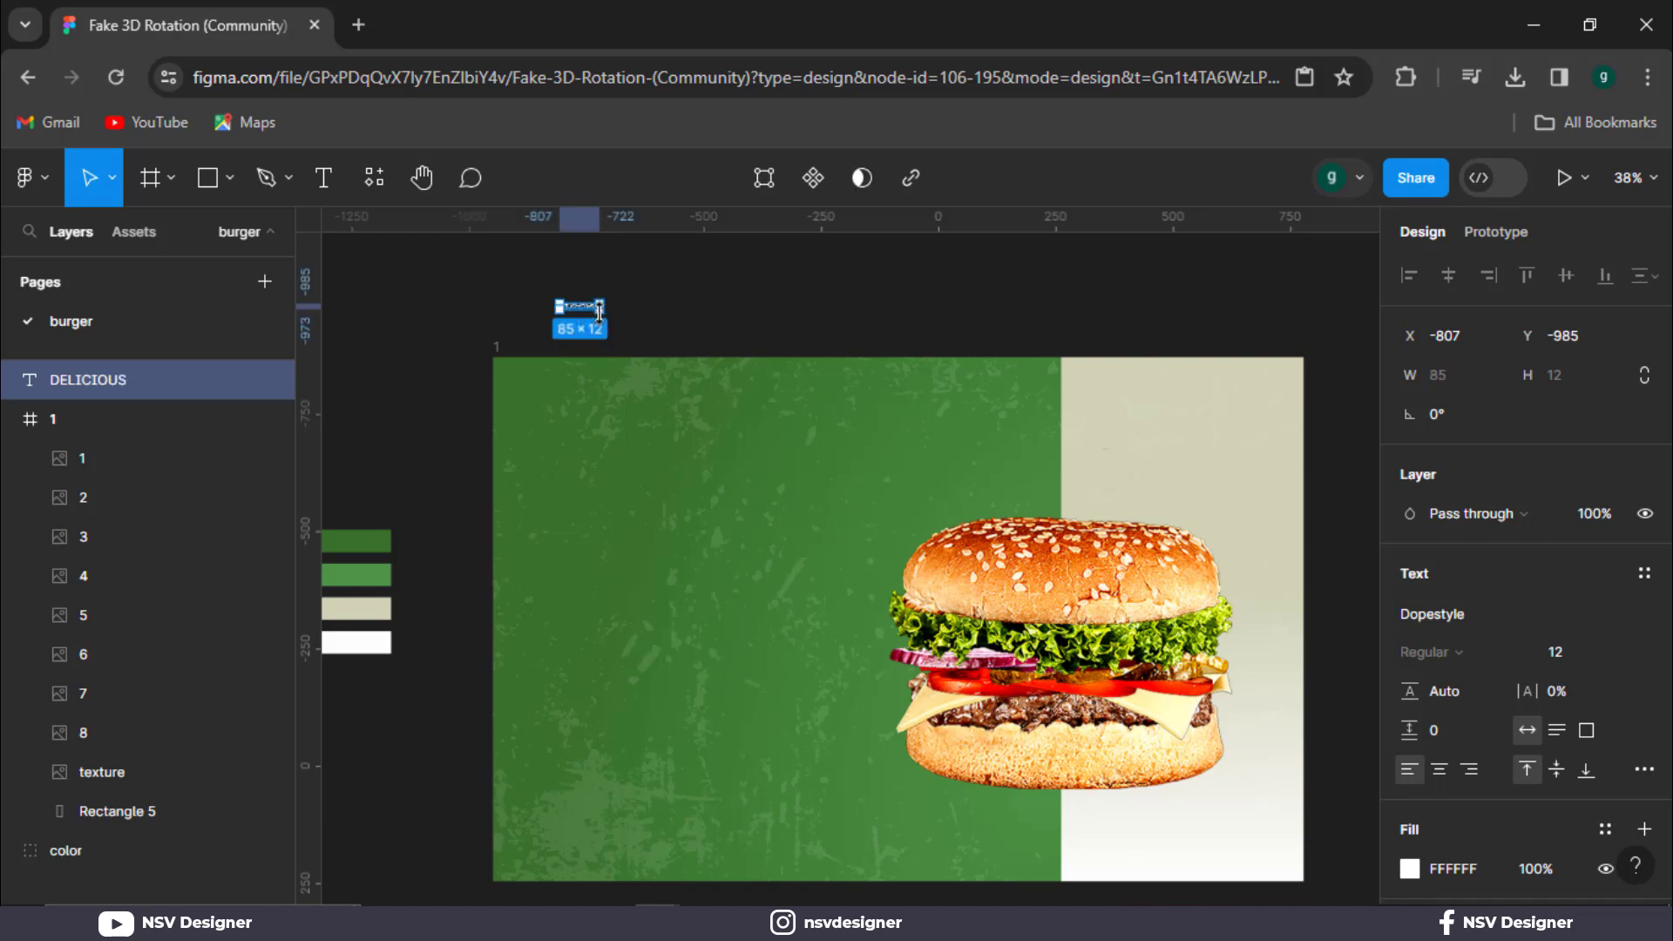
Set the DELICIOUS text's font size to 111 and move it into the frame to the left of the burger.
drag(615, 320, 658, 346)
key(ctrl+z)
drag(1566, 653, 131, 651)
drag(902, 366, 800, 570)
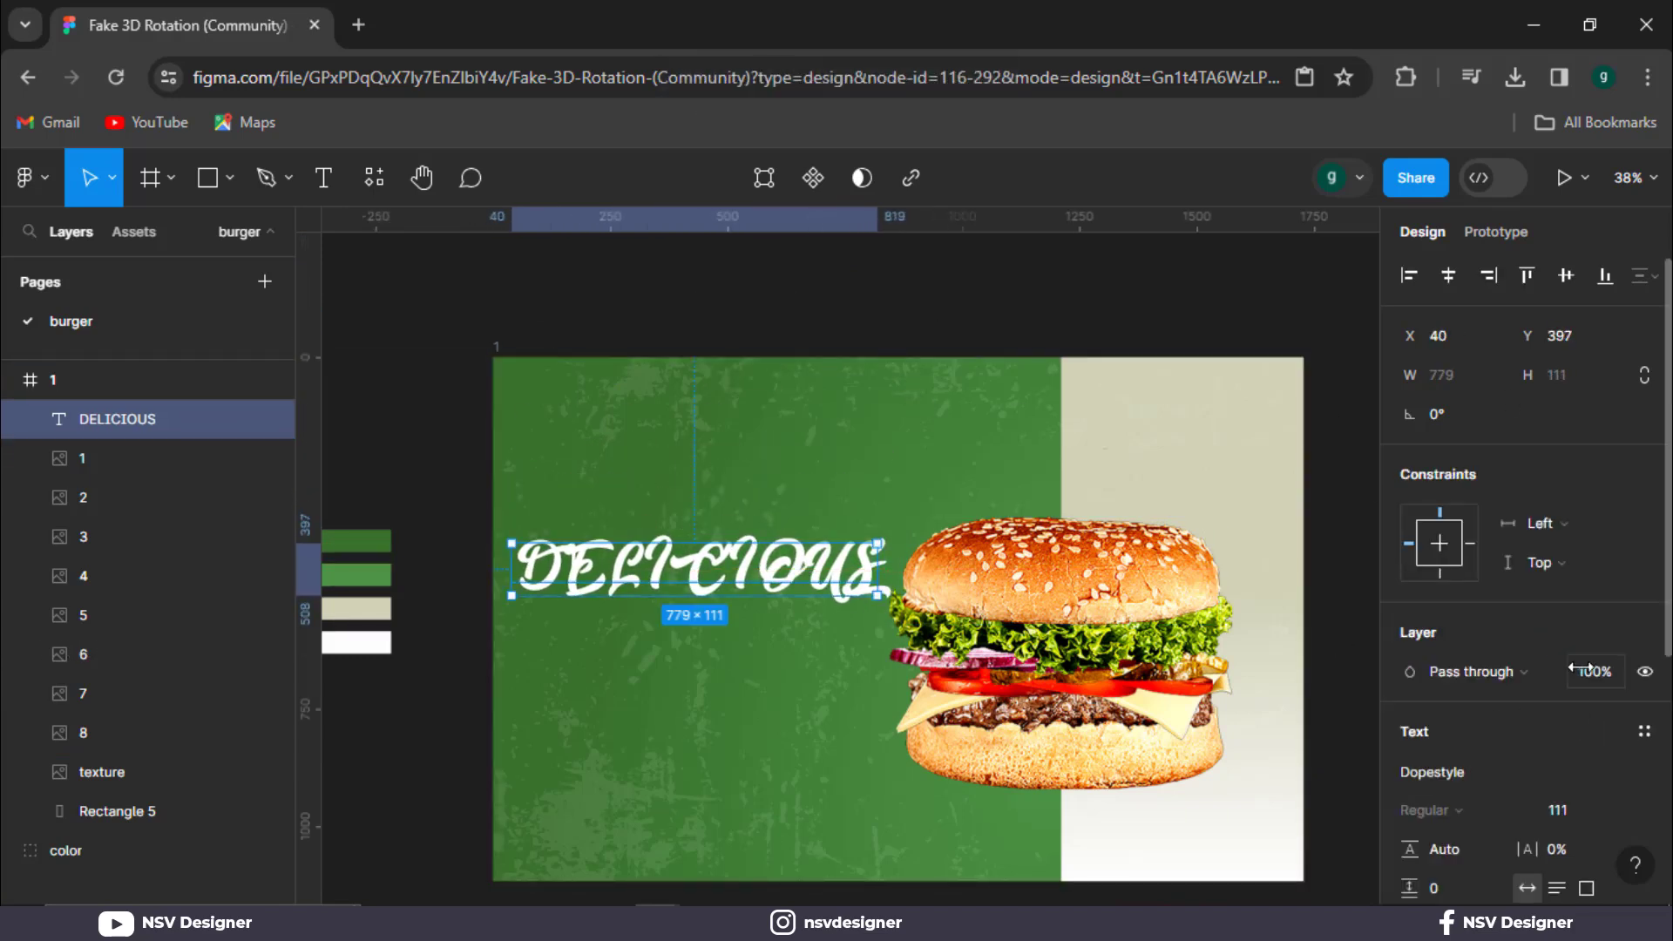
Change the DELICIOUS text's font to Cheddar Gothic Rough.
click(1424, 773)
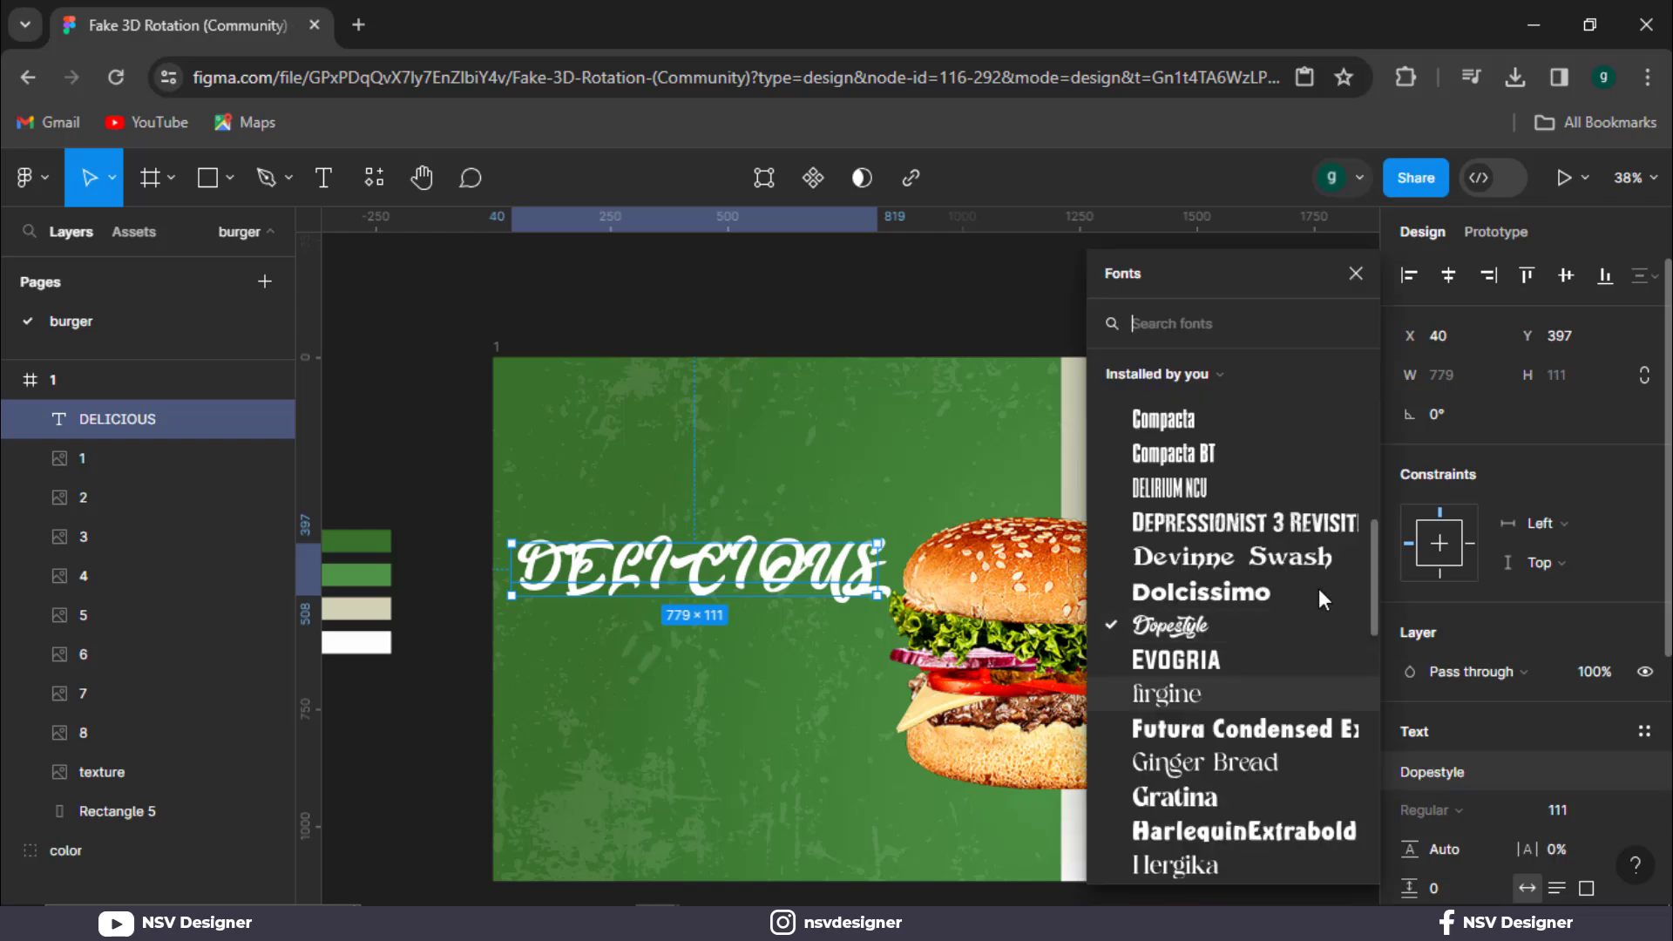
text(che)
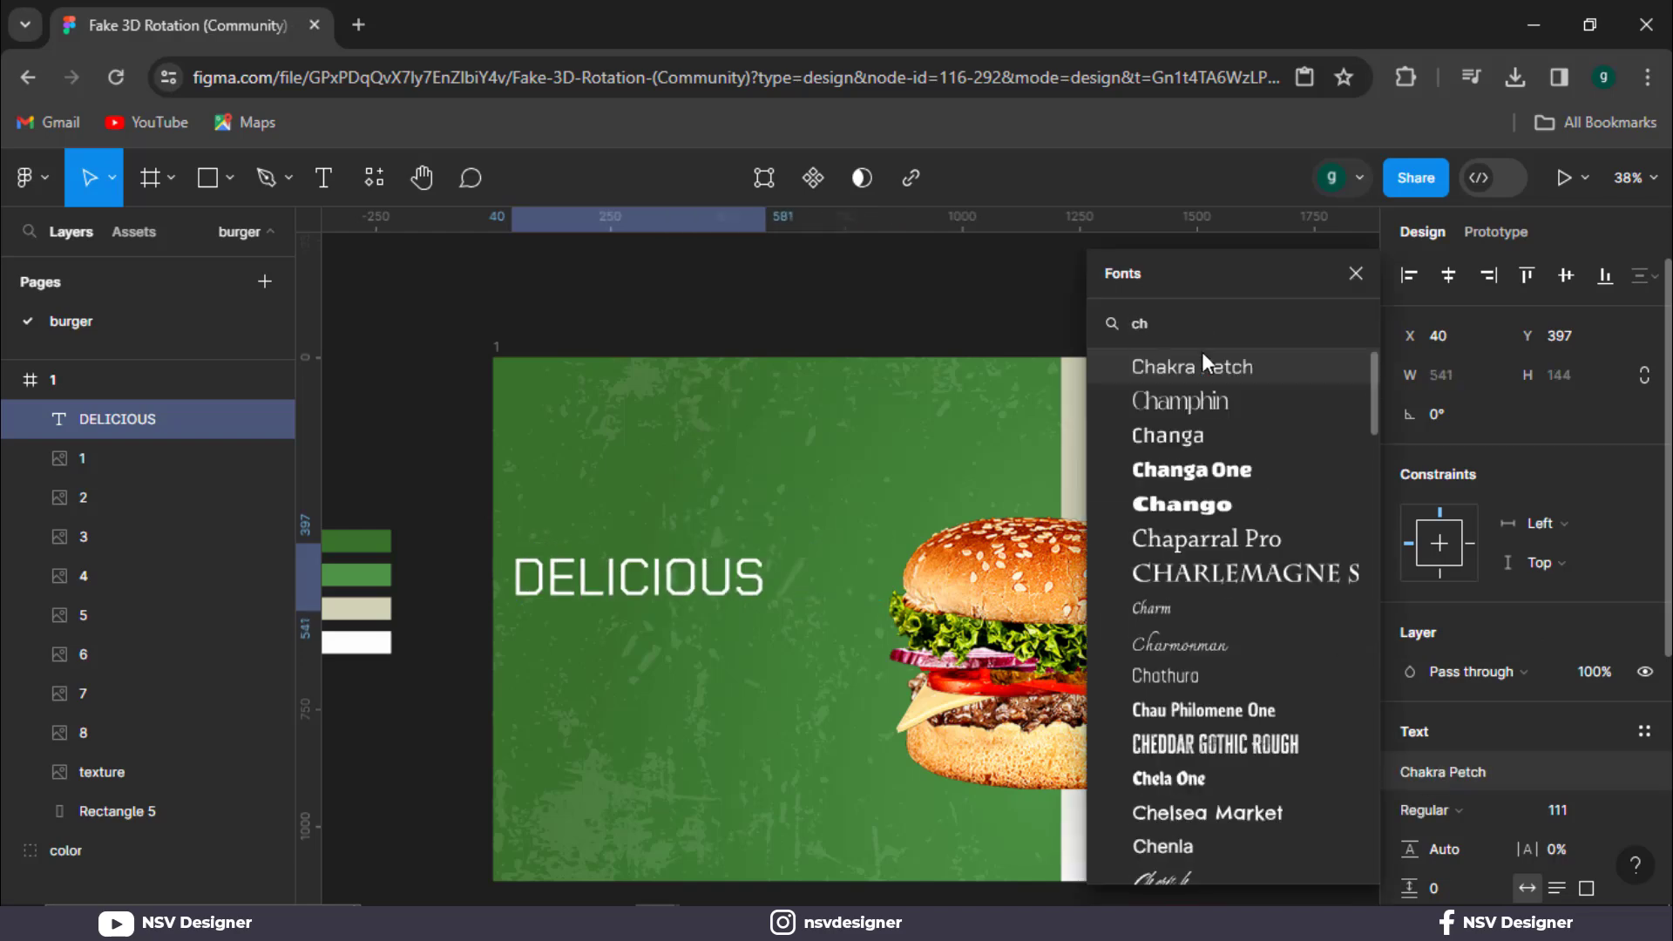
scroll(1201, 352, down, 3)
click(1203, 366)
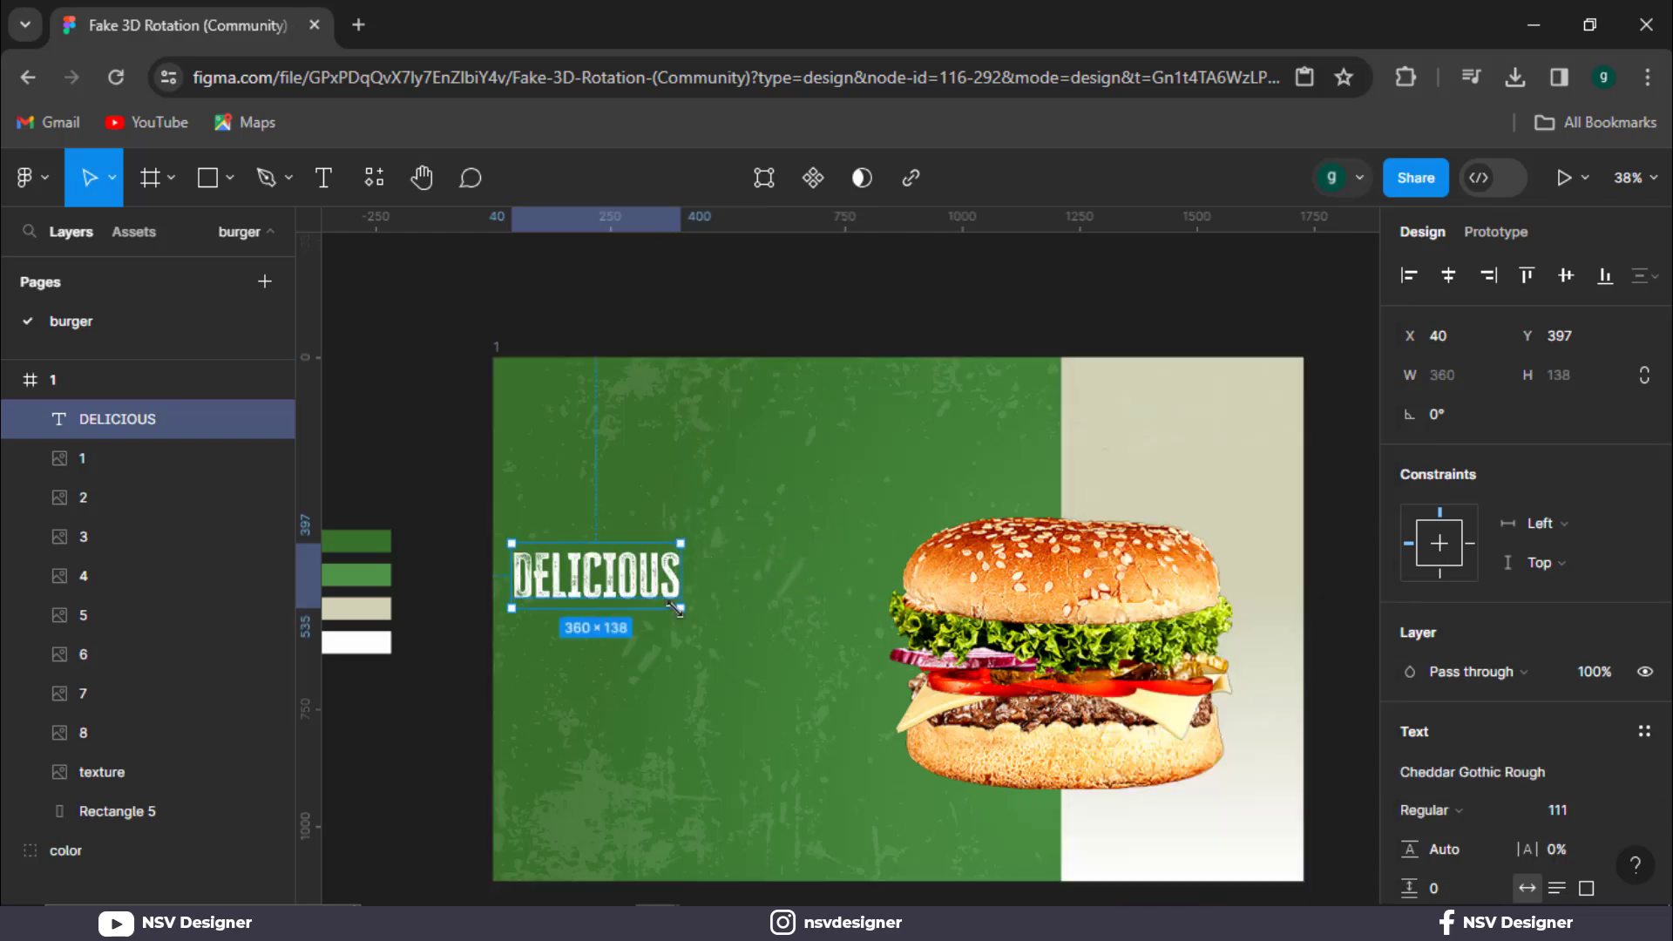
Set the DELICIOUS text's font size to 164 and place a duplicate of it directly below.
drag(681, 607, 745, 633)
key(ctrl+z)
drag(1558, 811, 1672, 827)
drag(27, 827, 17, 827)
drag(704, 617, 689, 648)
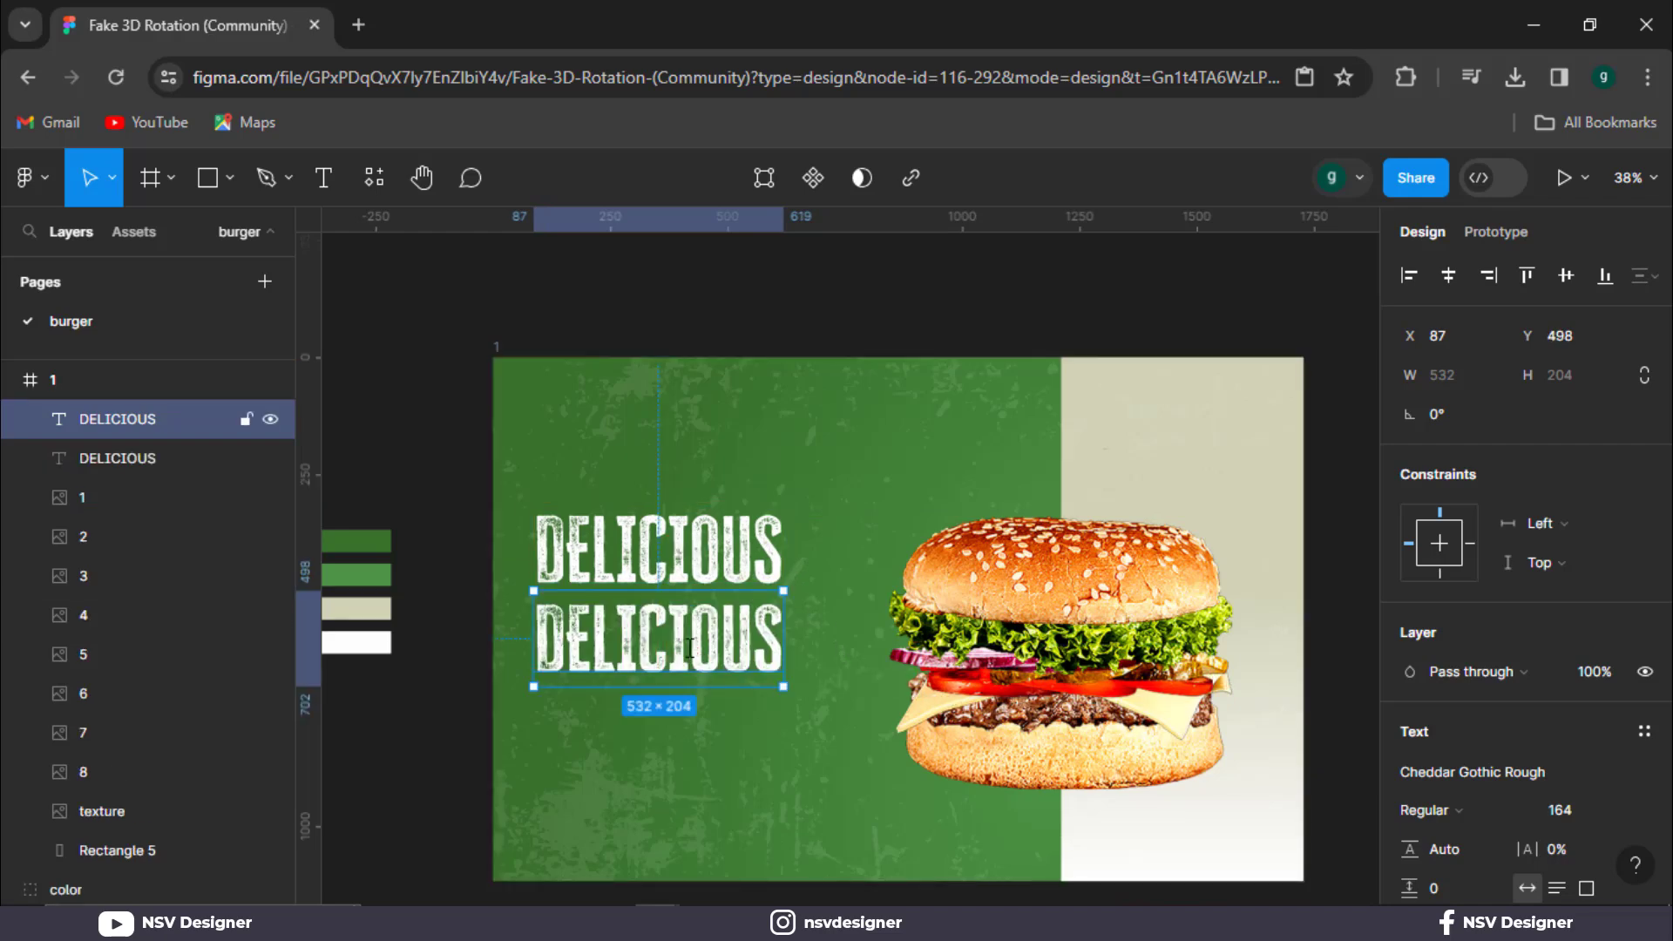
Change the lower DELICIOUS copy's text to BURGER, set its font size to 221 and position it just beneath DELICIOUS.
double_click(690, 648)
text(BURGER)
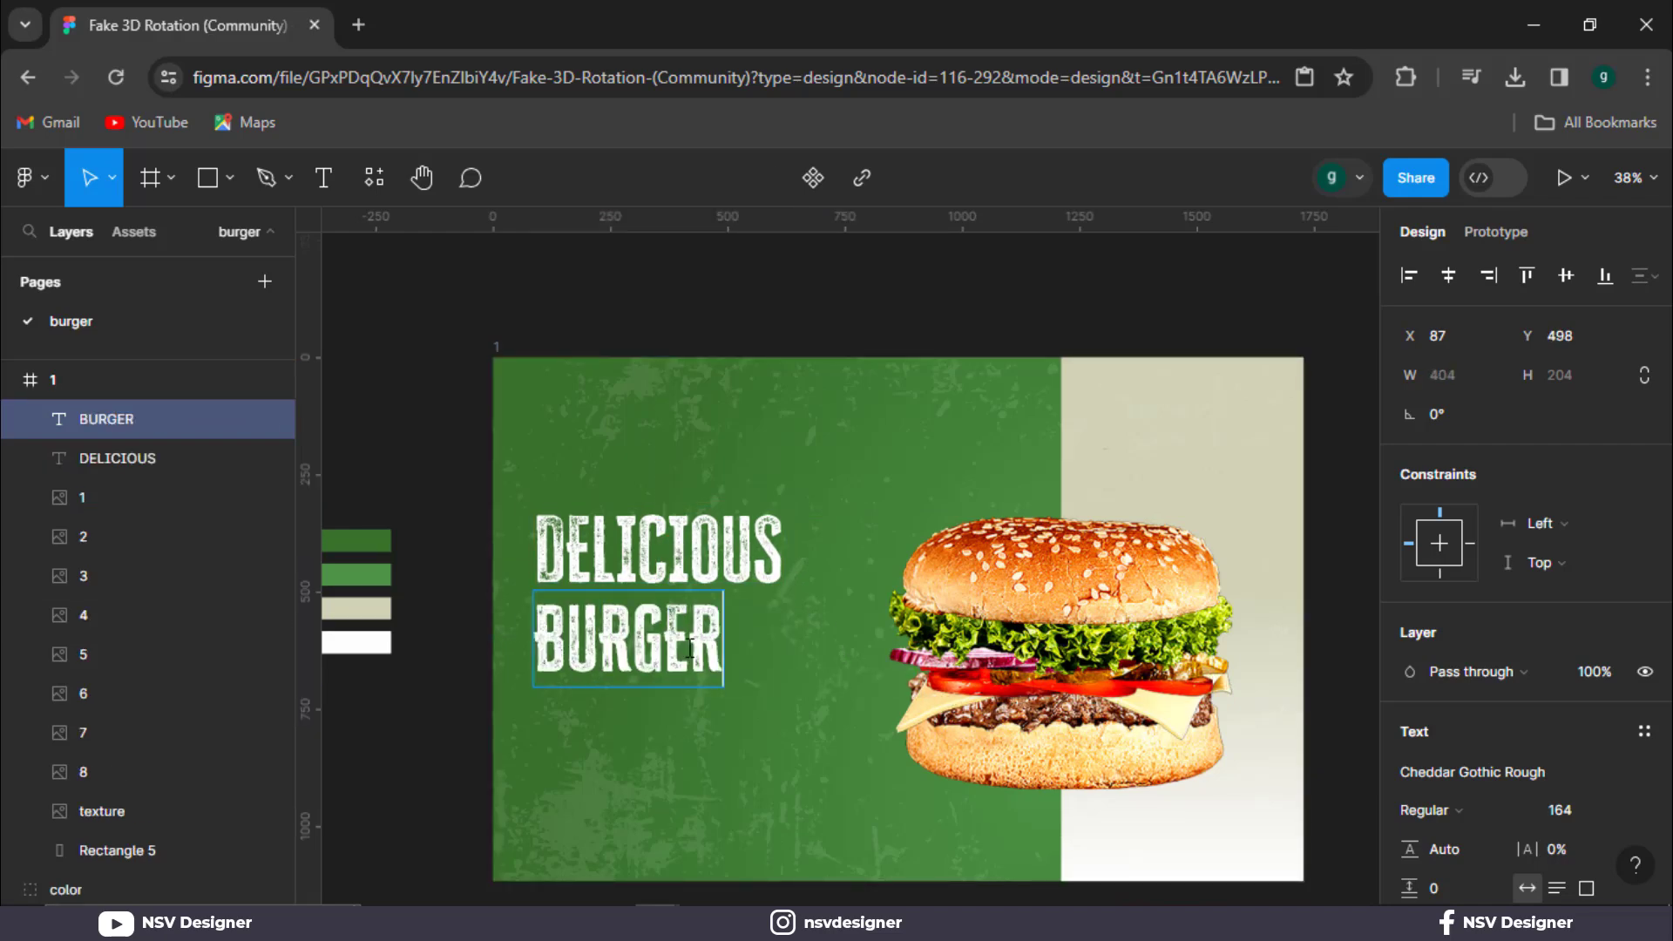
key(Escape)
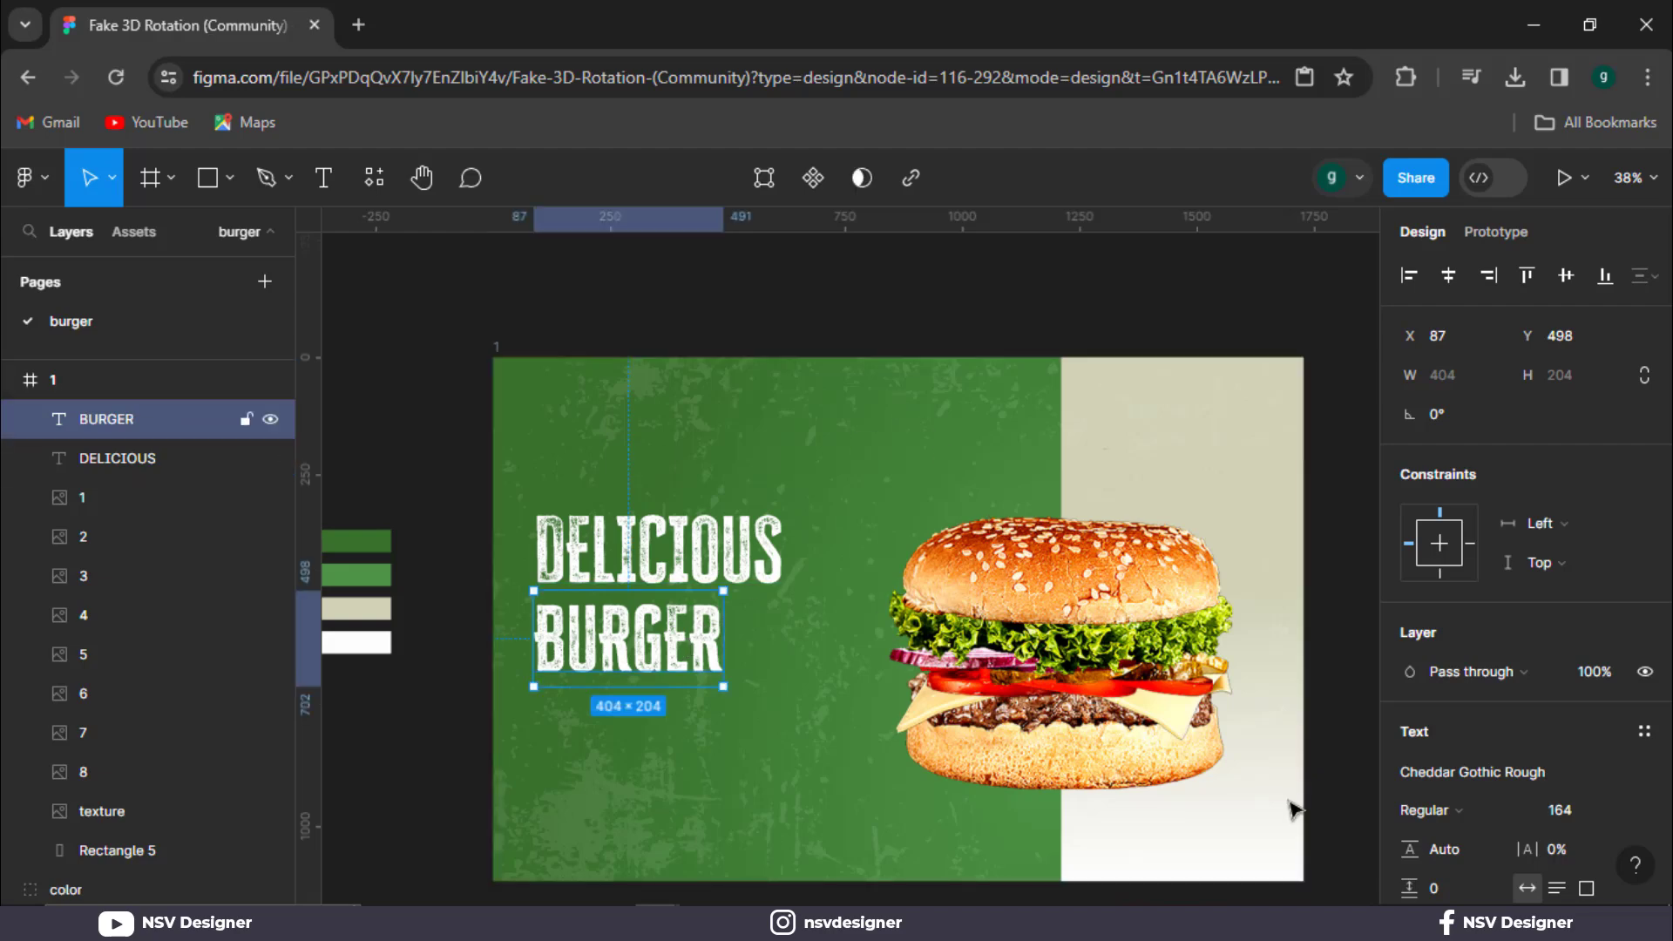
alt+drag(1569, 812, 23, 822)
drag(732, 675, 733, 662)
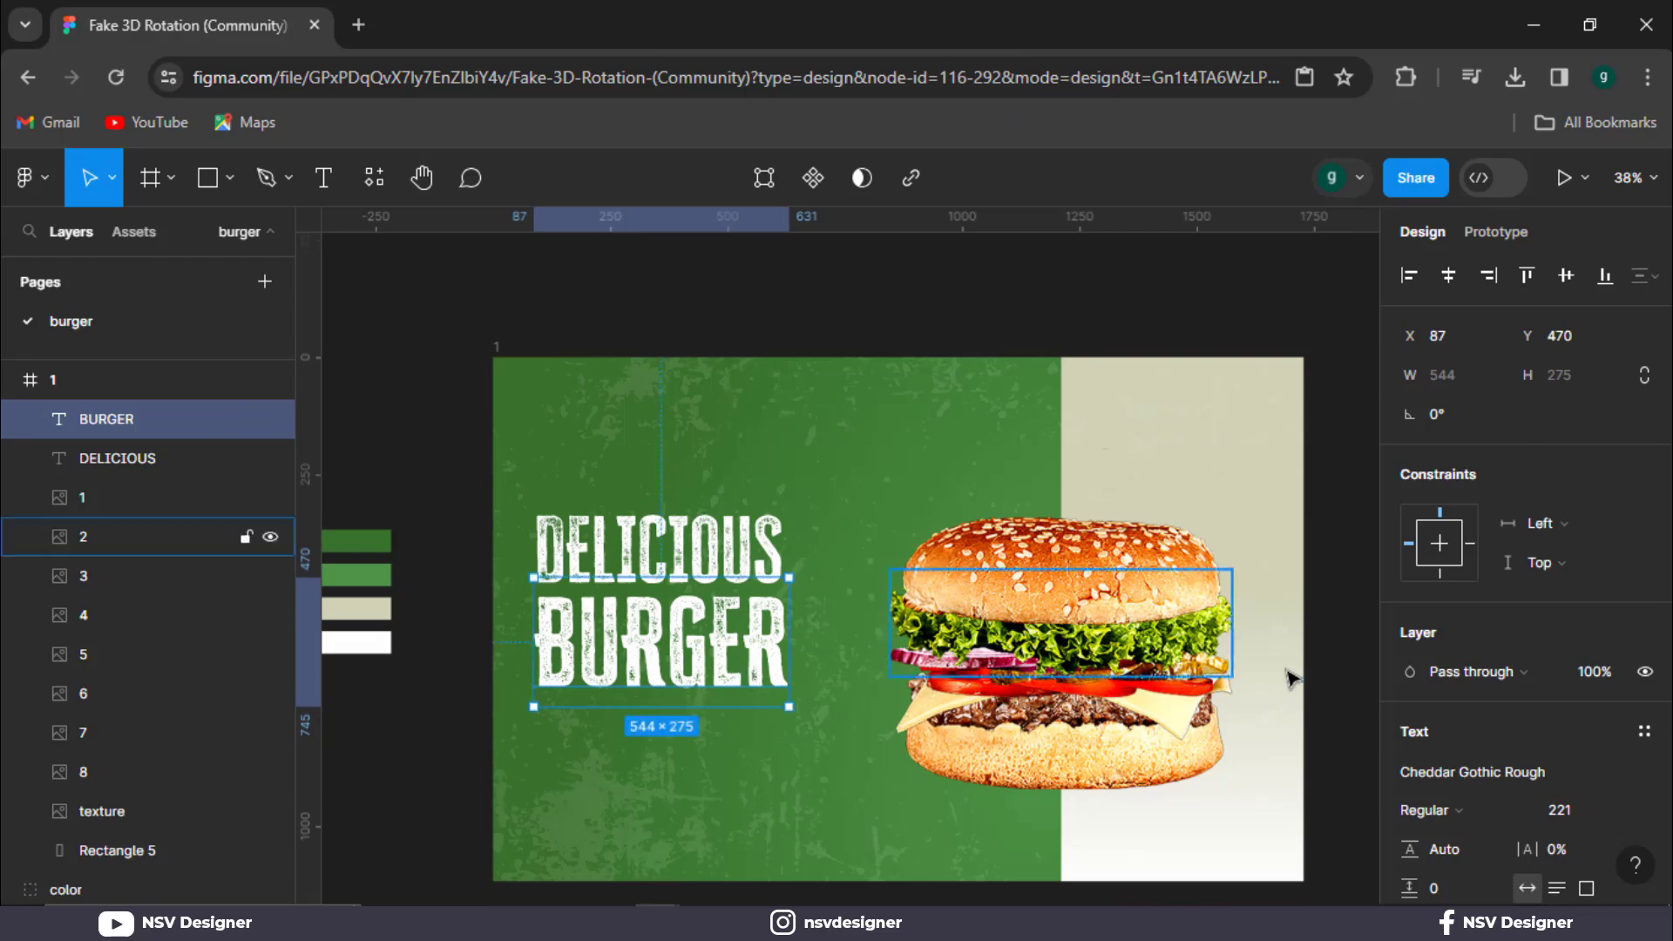
Select DELICIOUS and BURGER together and move the headline slightly farther from the frame's left edge.
shift+click(675, 565)
drag(676, 571, 680, 516)
click(615, 291)
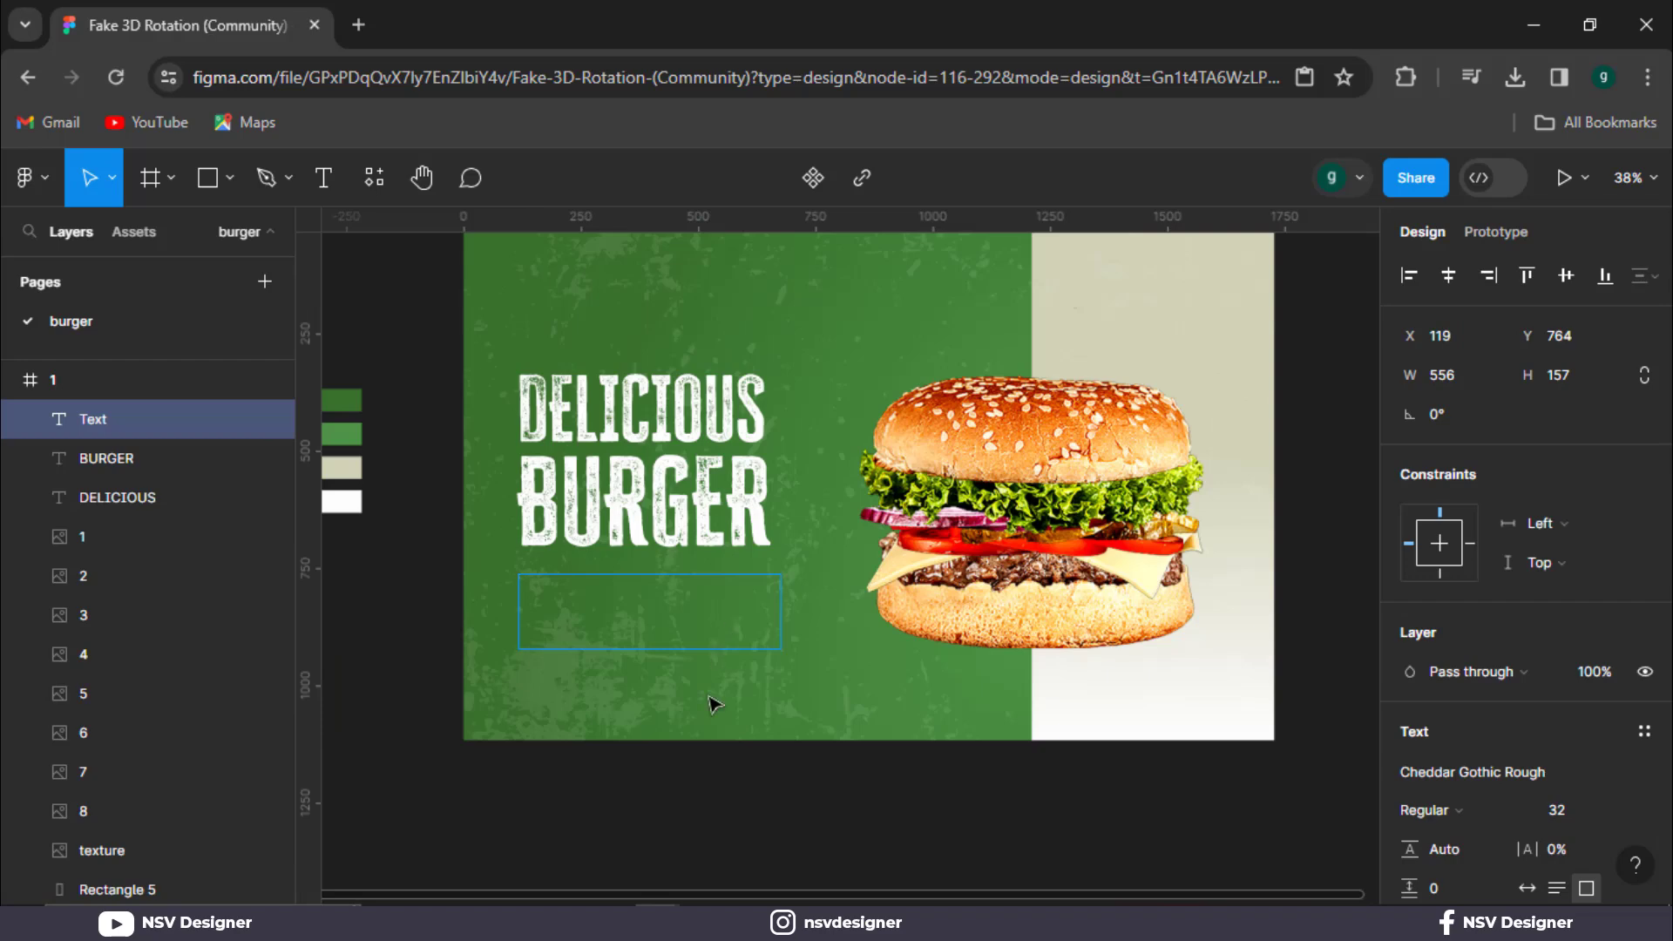
Add a paragraph below BURGER: "There's nothing like a juicy cheeseburger with fresh crisp toppings on a toasted bun smothered with an irresistible burger sauce.".
key(alt)
text(There's nothing like a juicy cheeseburger with fresh crisp toppings on a toasted bun smothered with an irresistible burger sauce.)
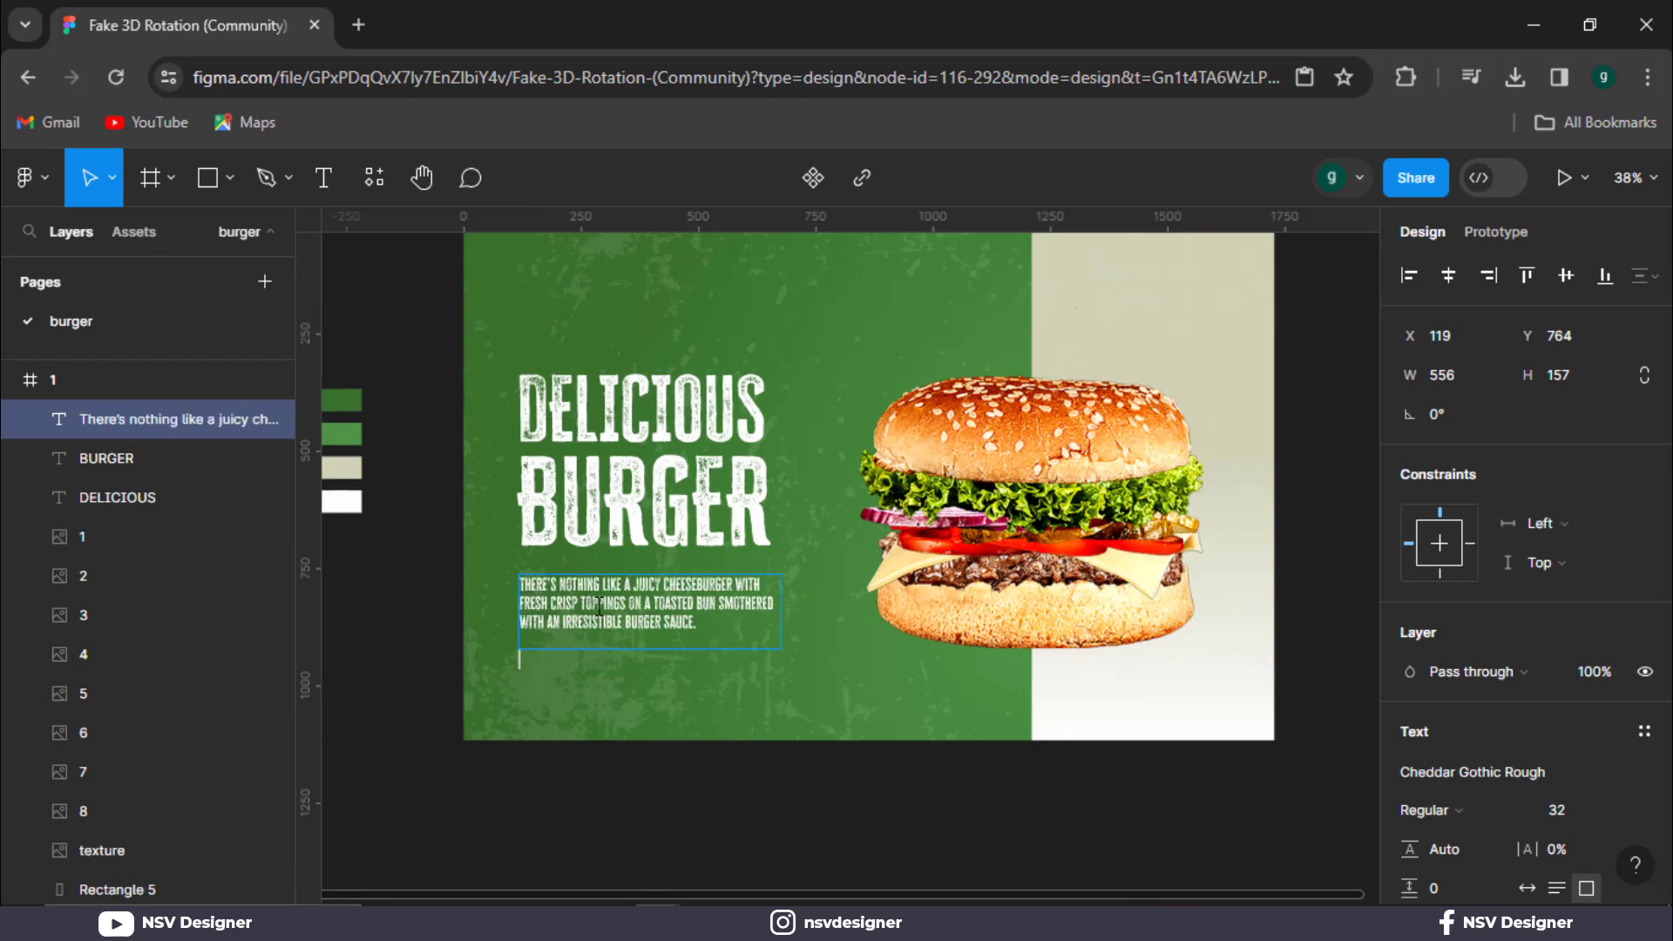
key(Escape)
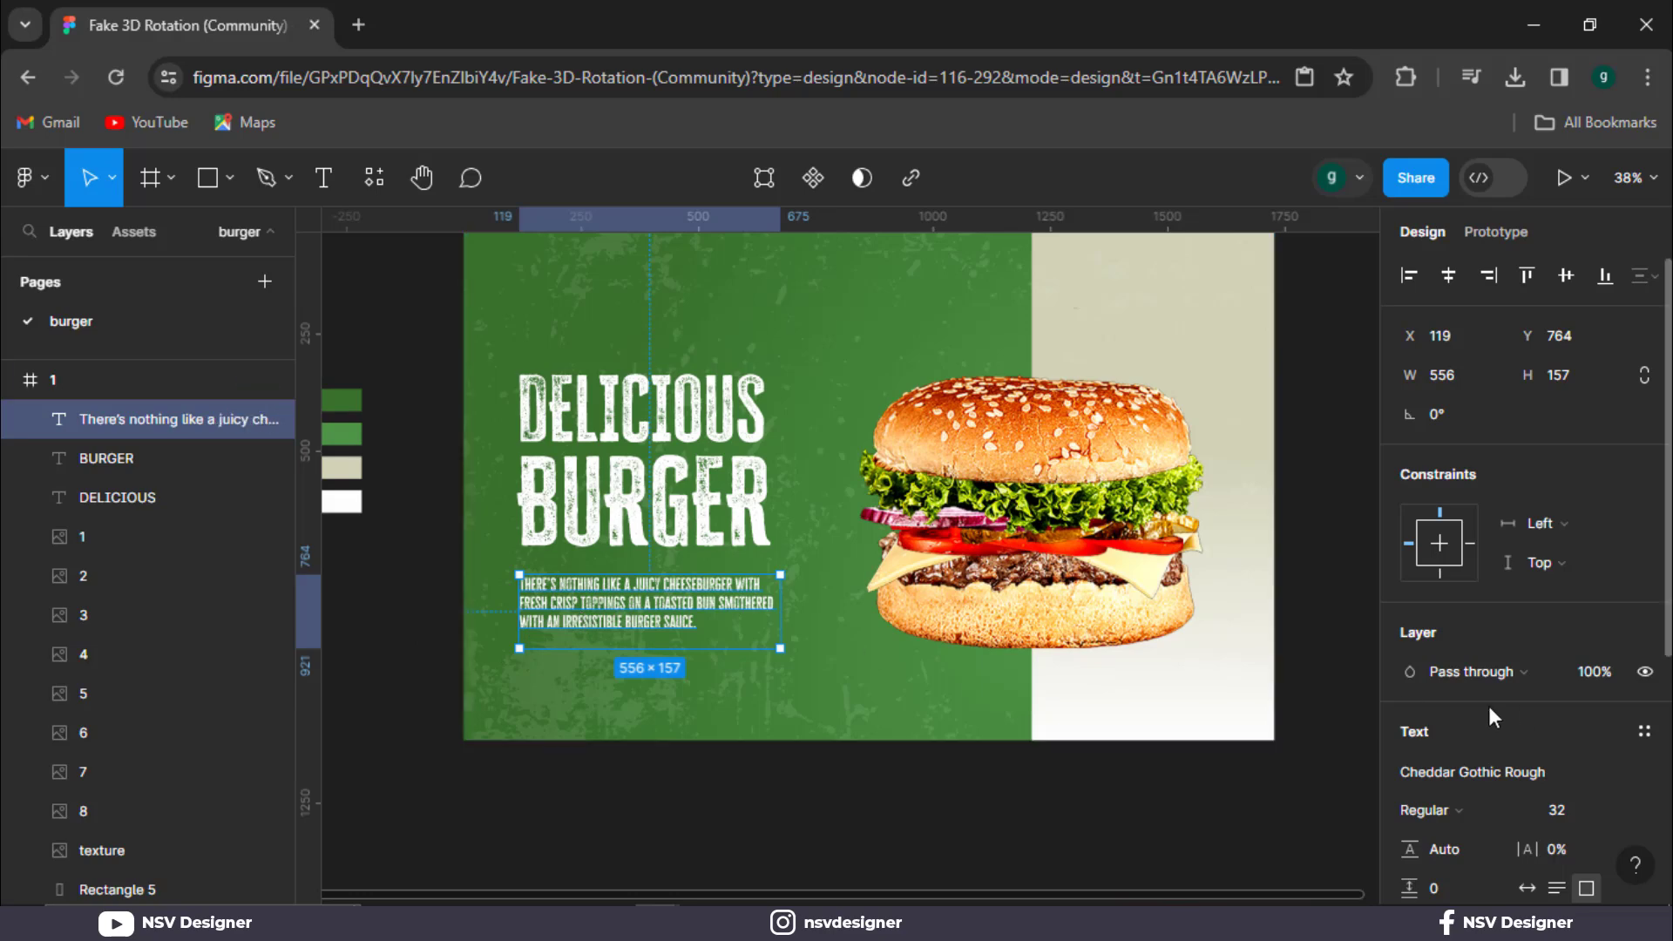
Change the paragraph's font to Mongolian Baiti and move the paragraph up to sit closer beneath BURGER.
click(1424, 765)
text(mon)
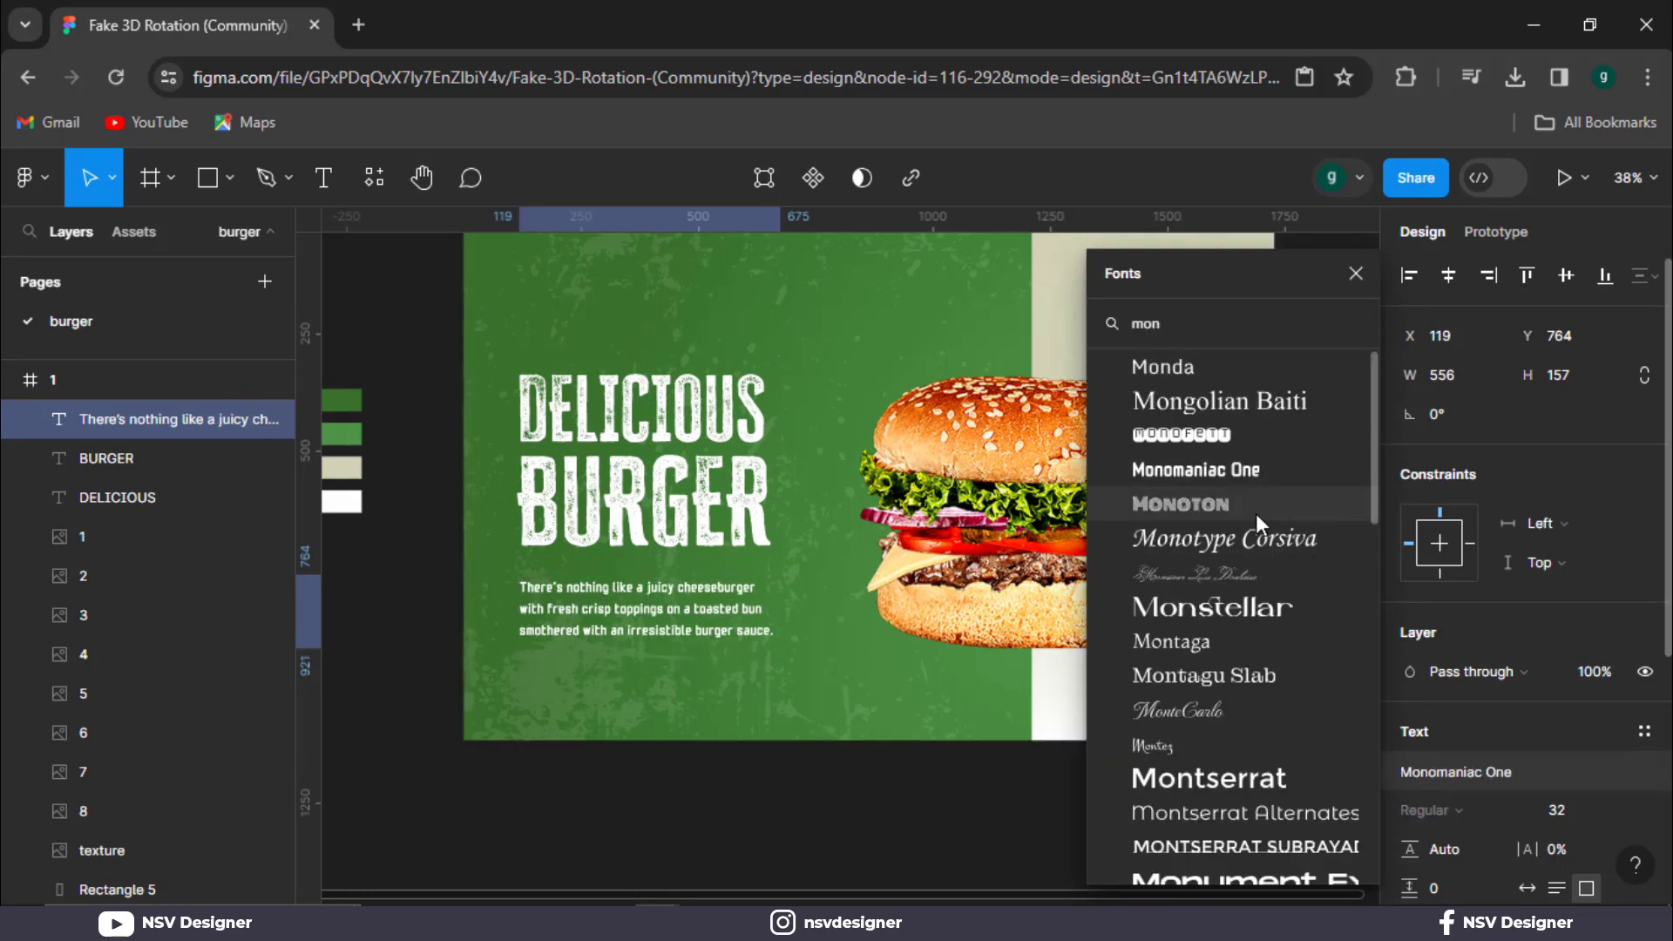
click(1243, 410)
key(Escape)
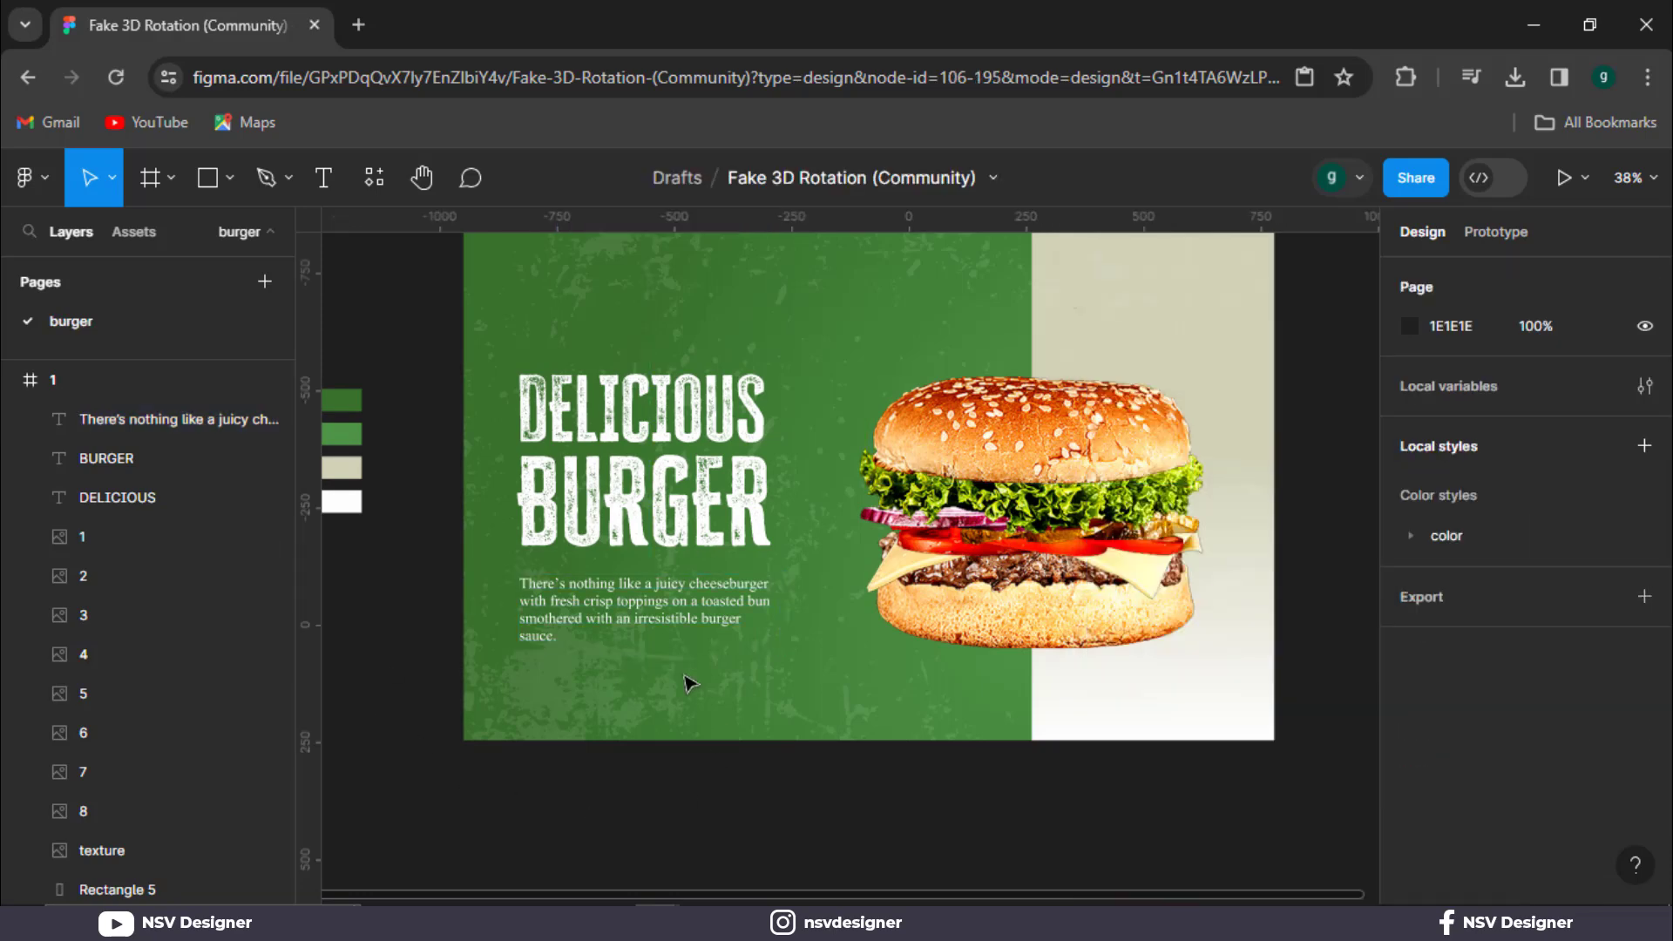
drag(642, 626, 642, 609)
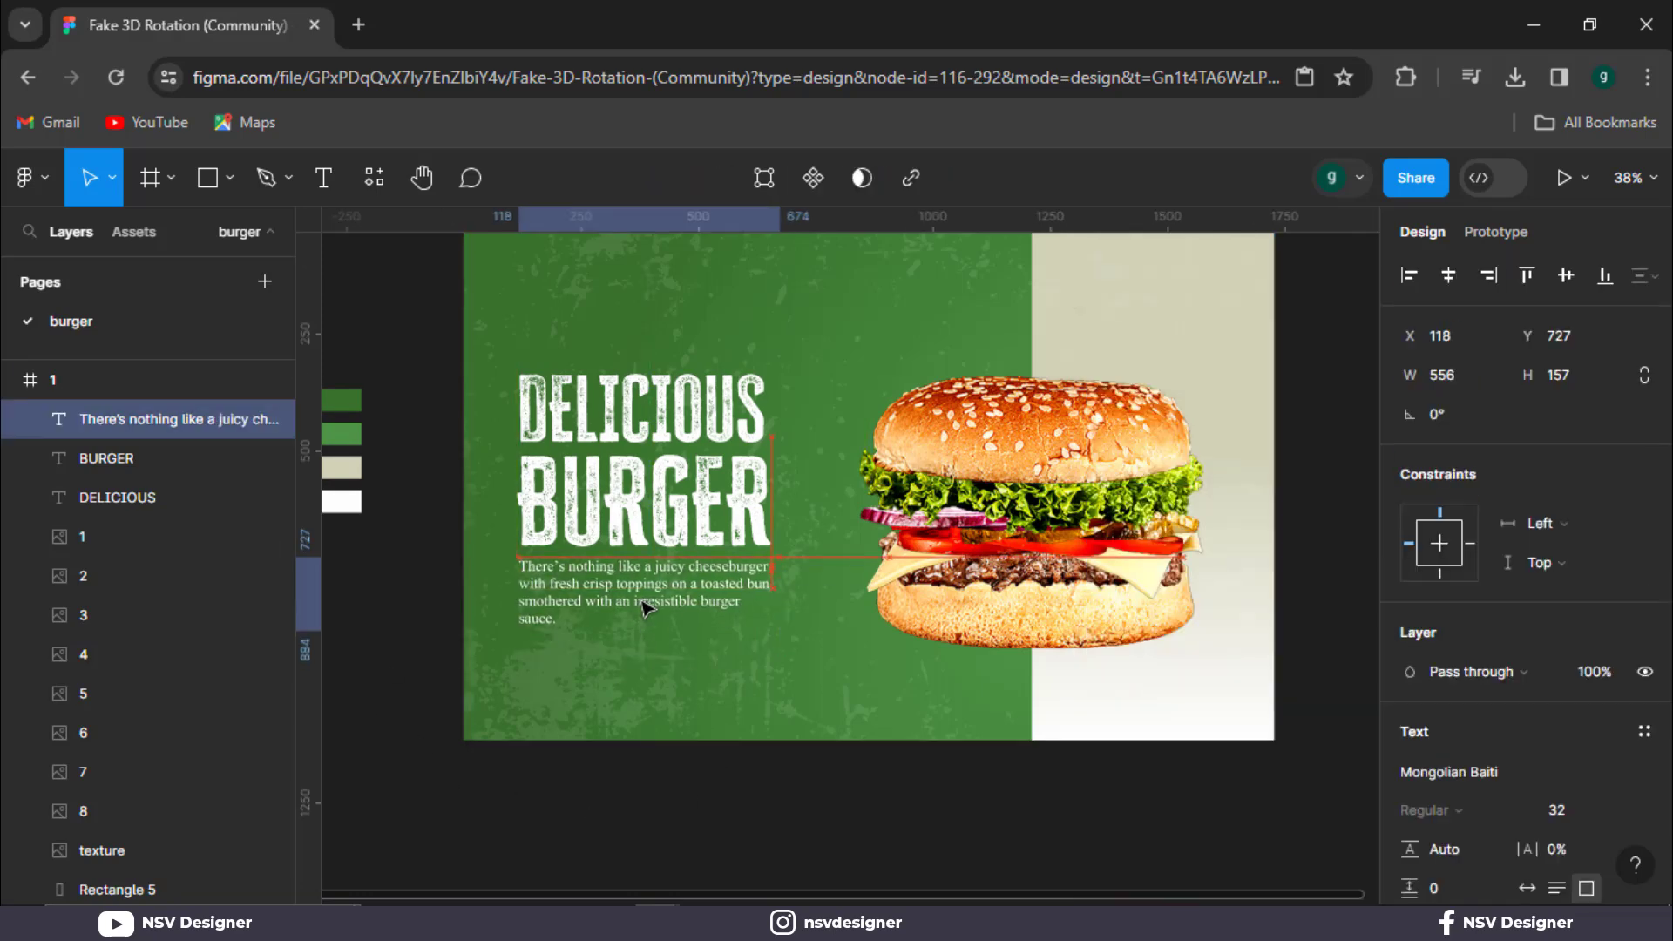
click(744, 824)
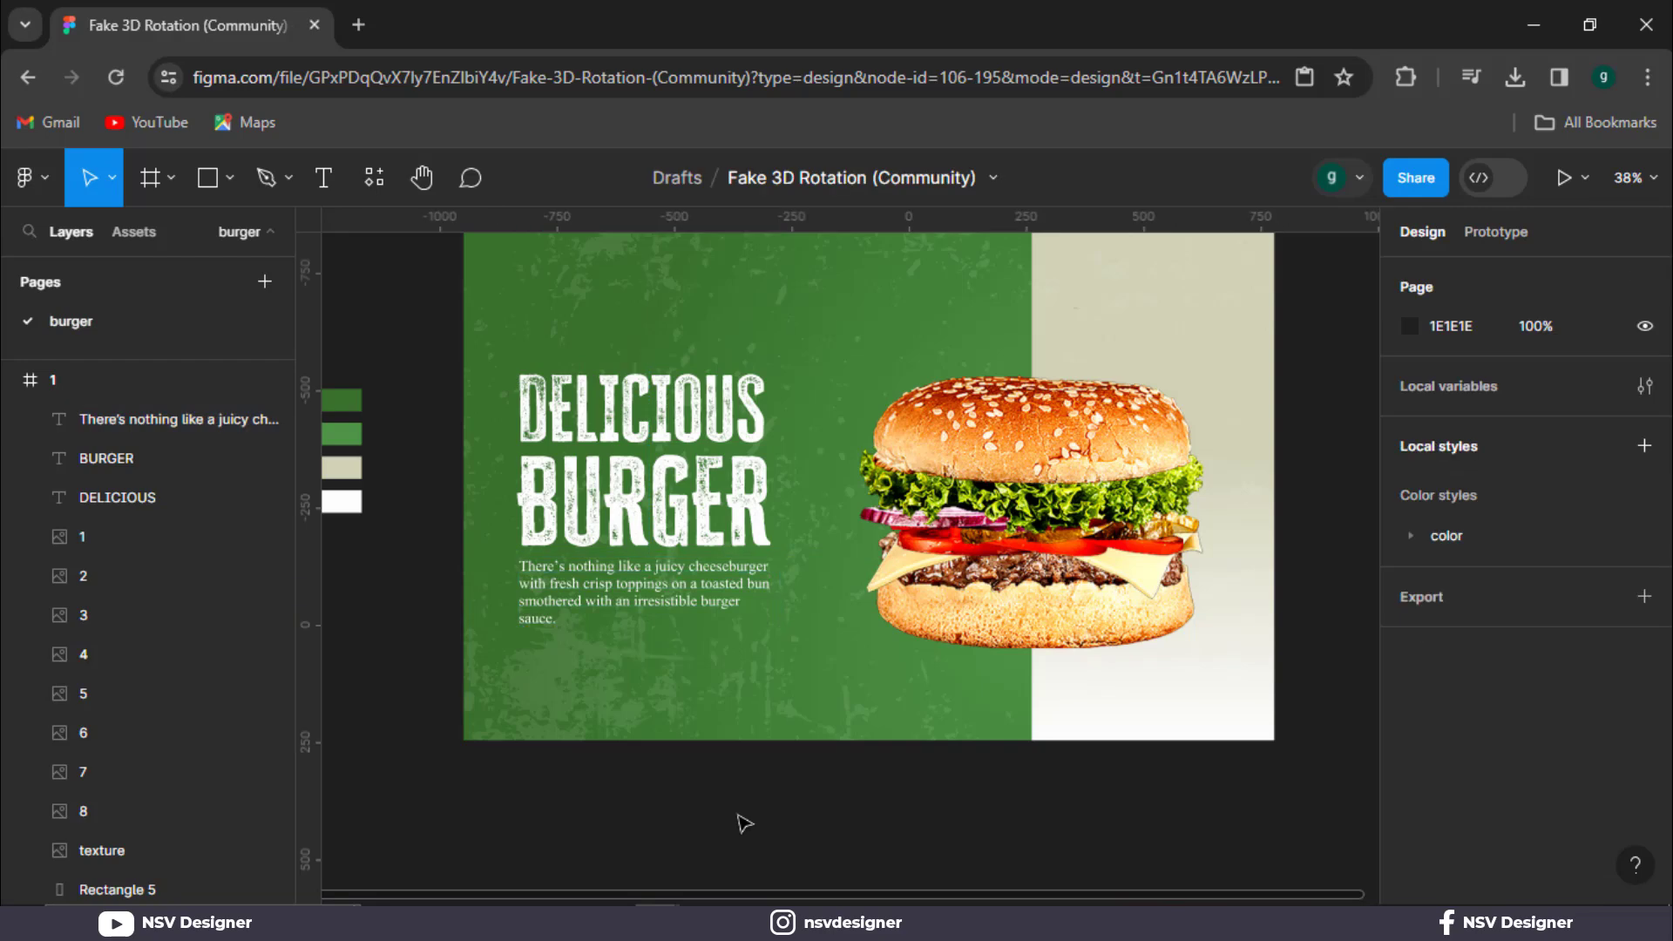
Draw a rectangle about 337 by 78 below the paragraph and round its corners to a radius of 24.
click(209, 179)
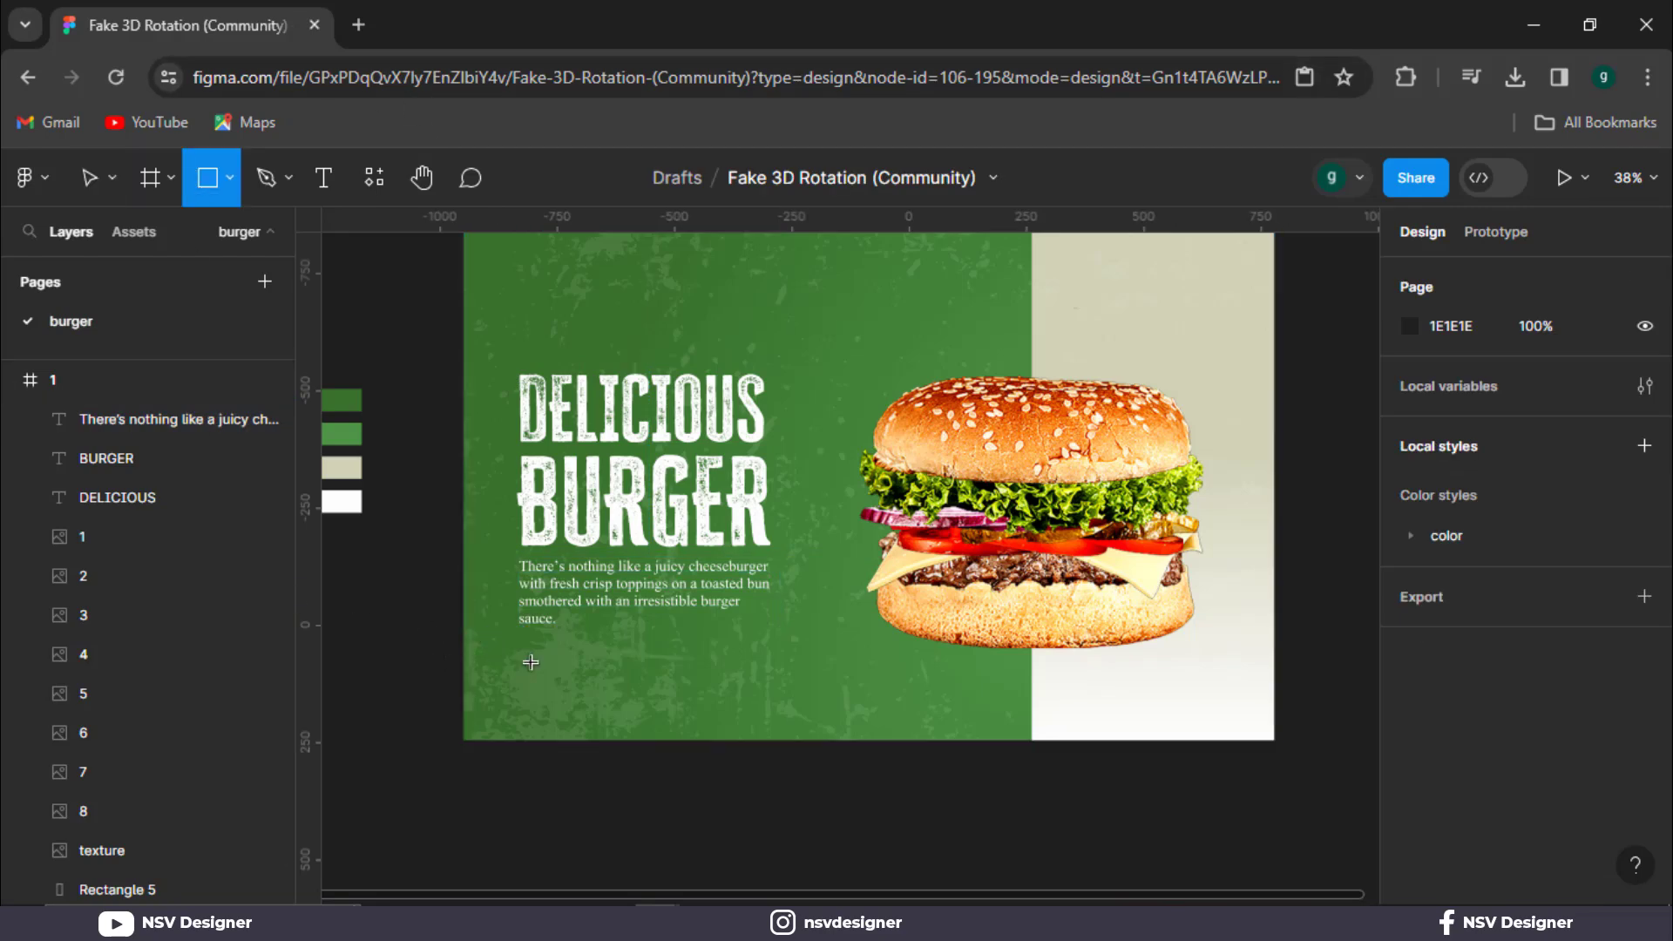
drag(523, 651, 681, 688)
click(448, 650)
click(567, 665)
drag(1527, 415, 1661, 421)
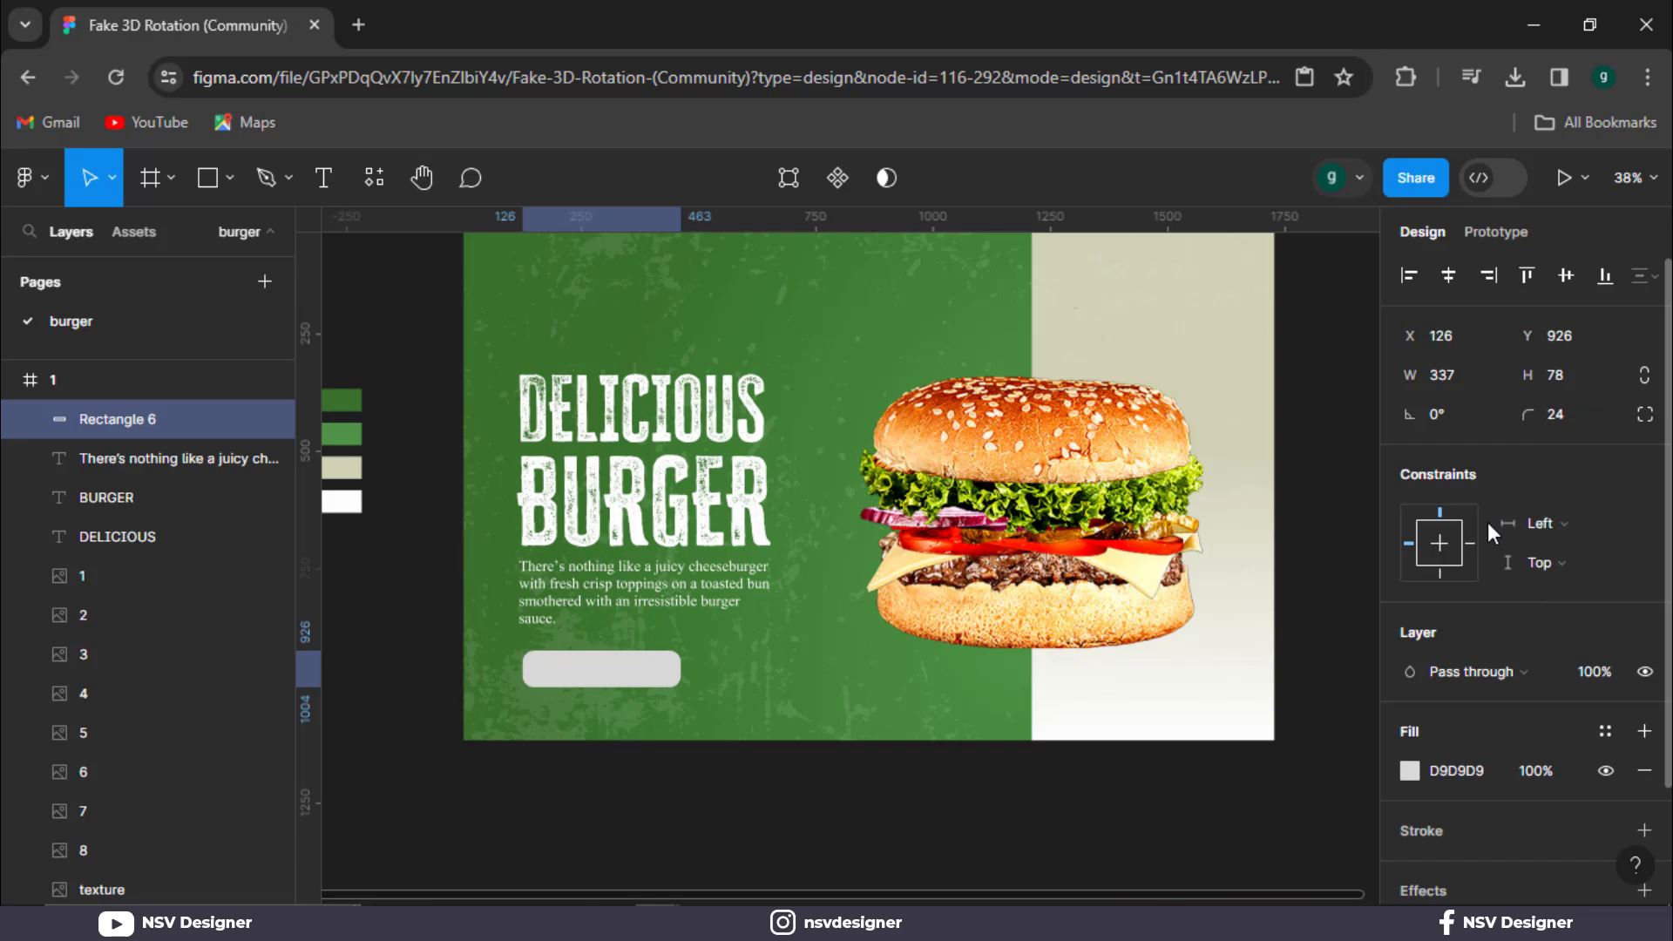
Add the text "ORDER NOW" on the empty canvas below the frame.
click(549, 770)
key(t)
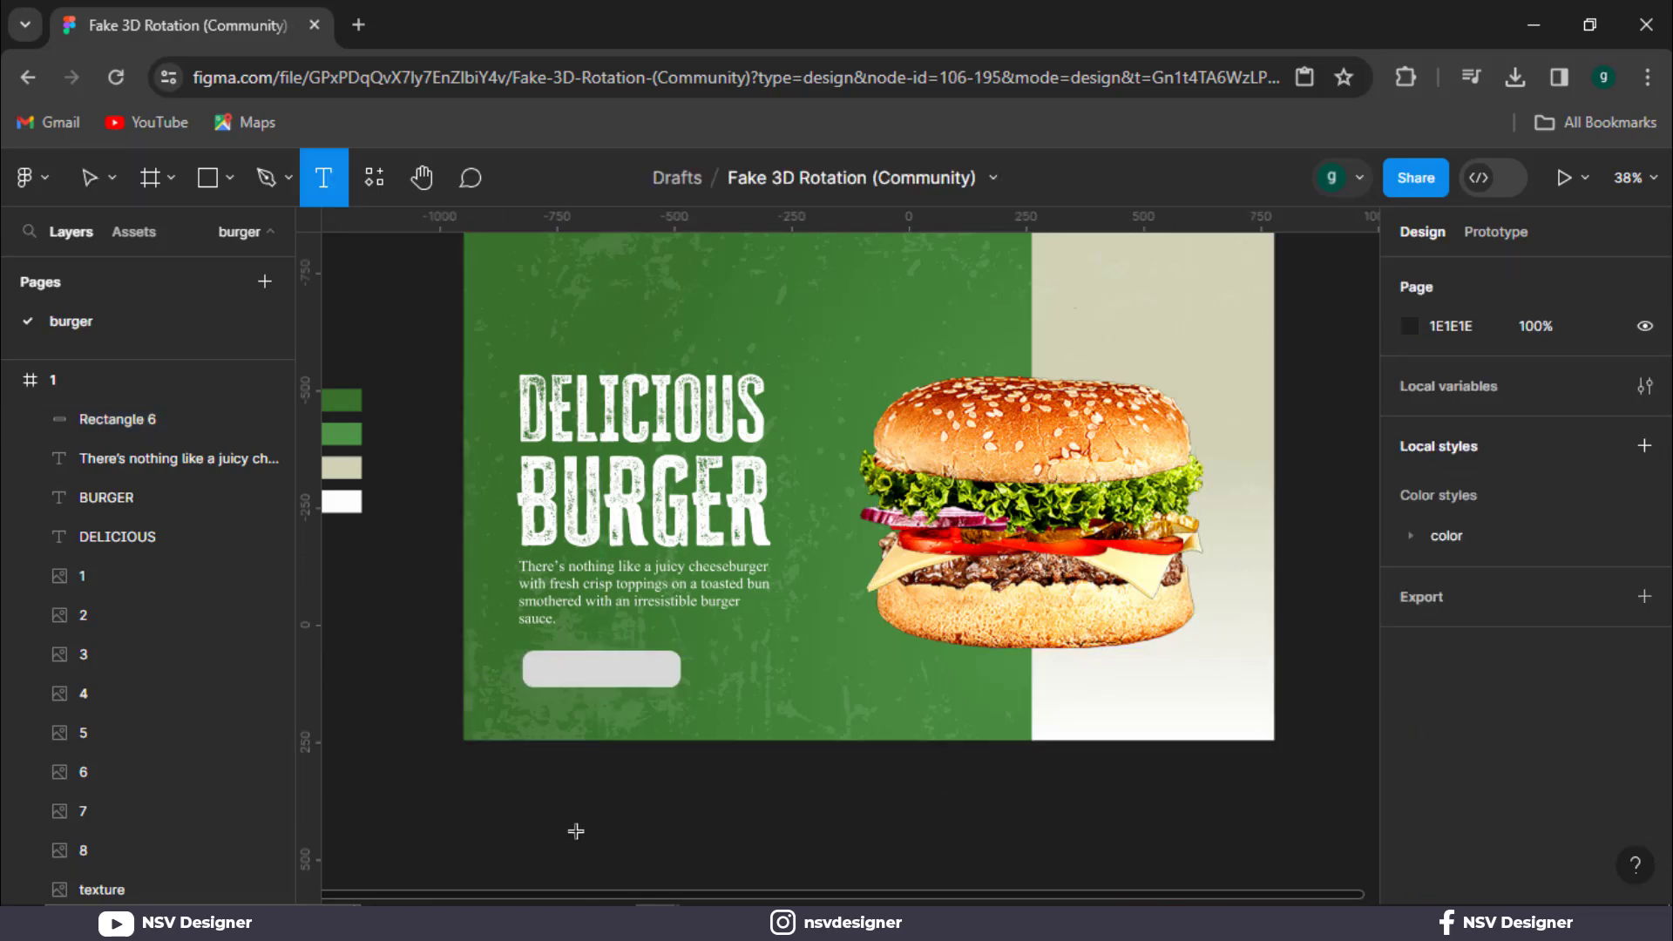
click(575, 832)
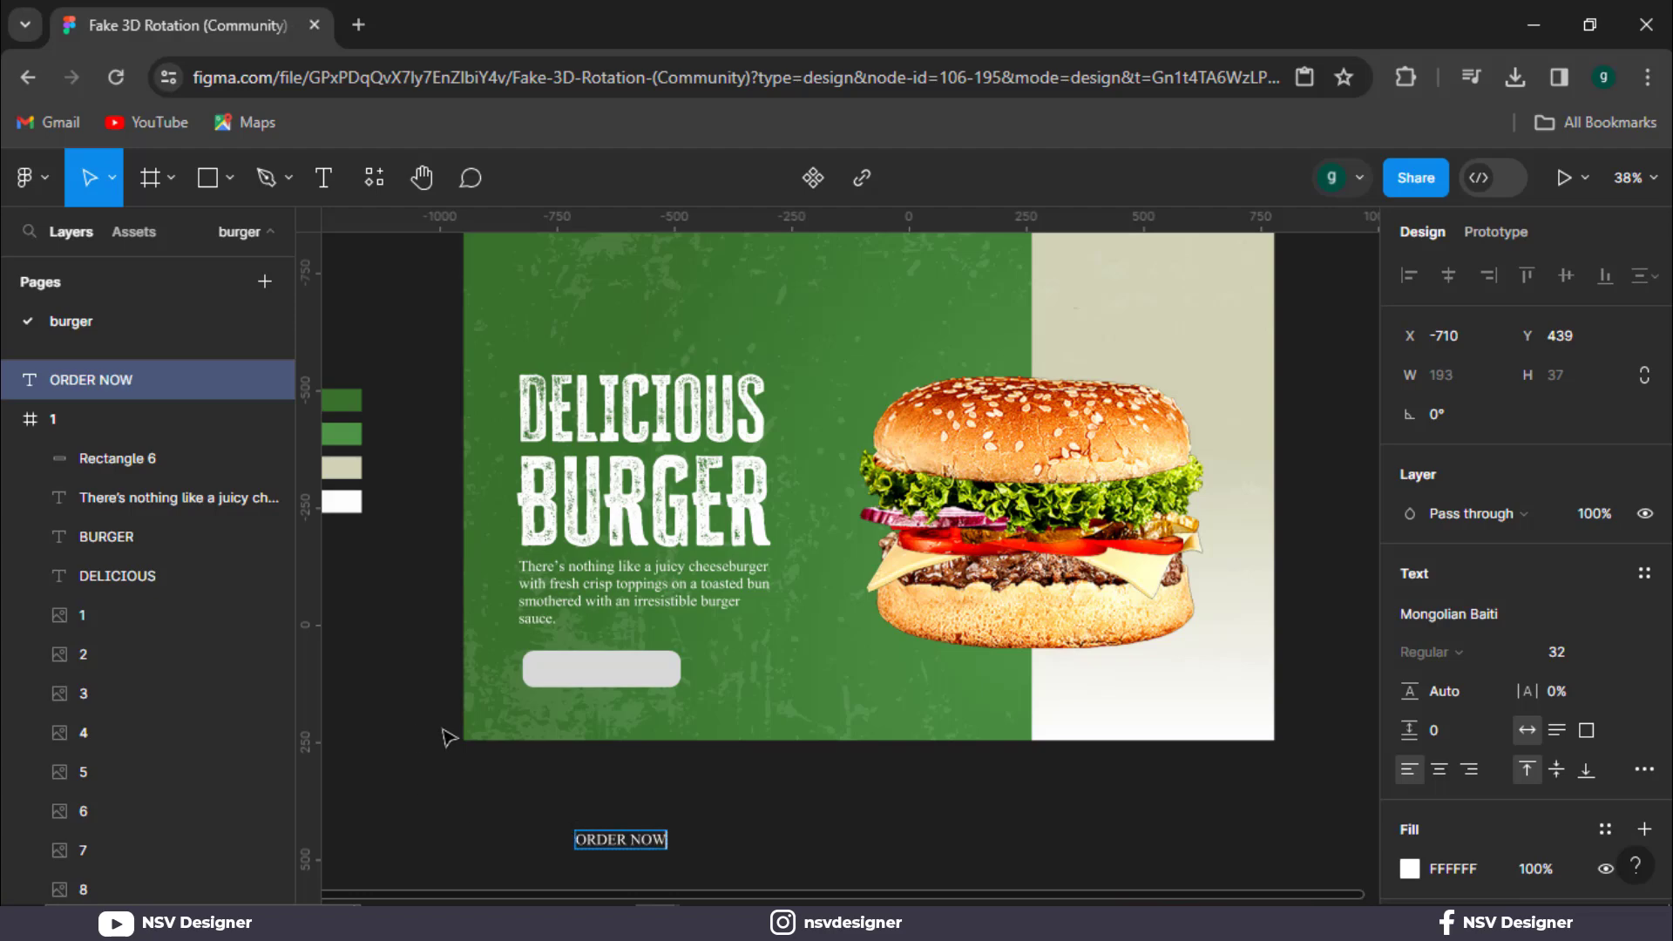
key(Escape)
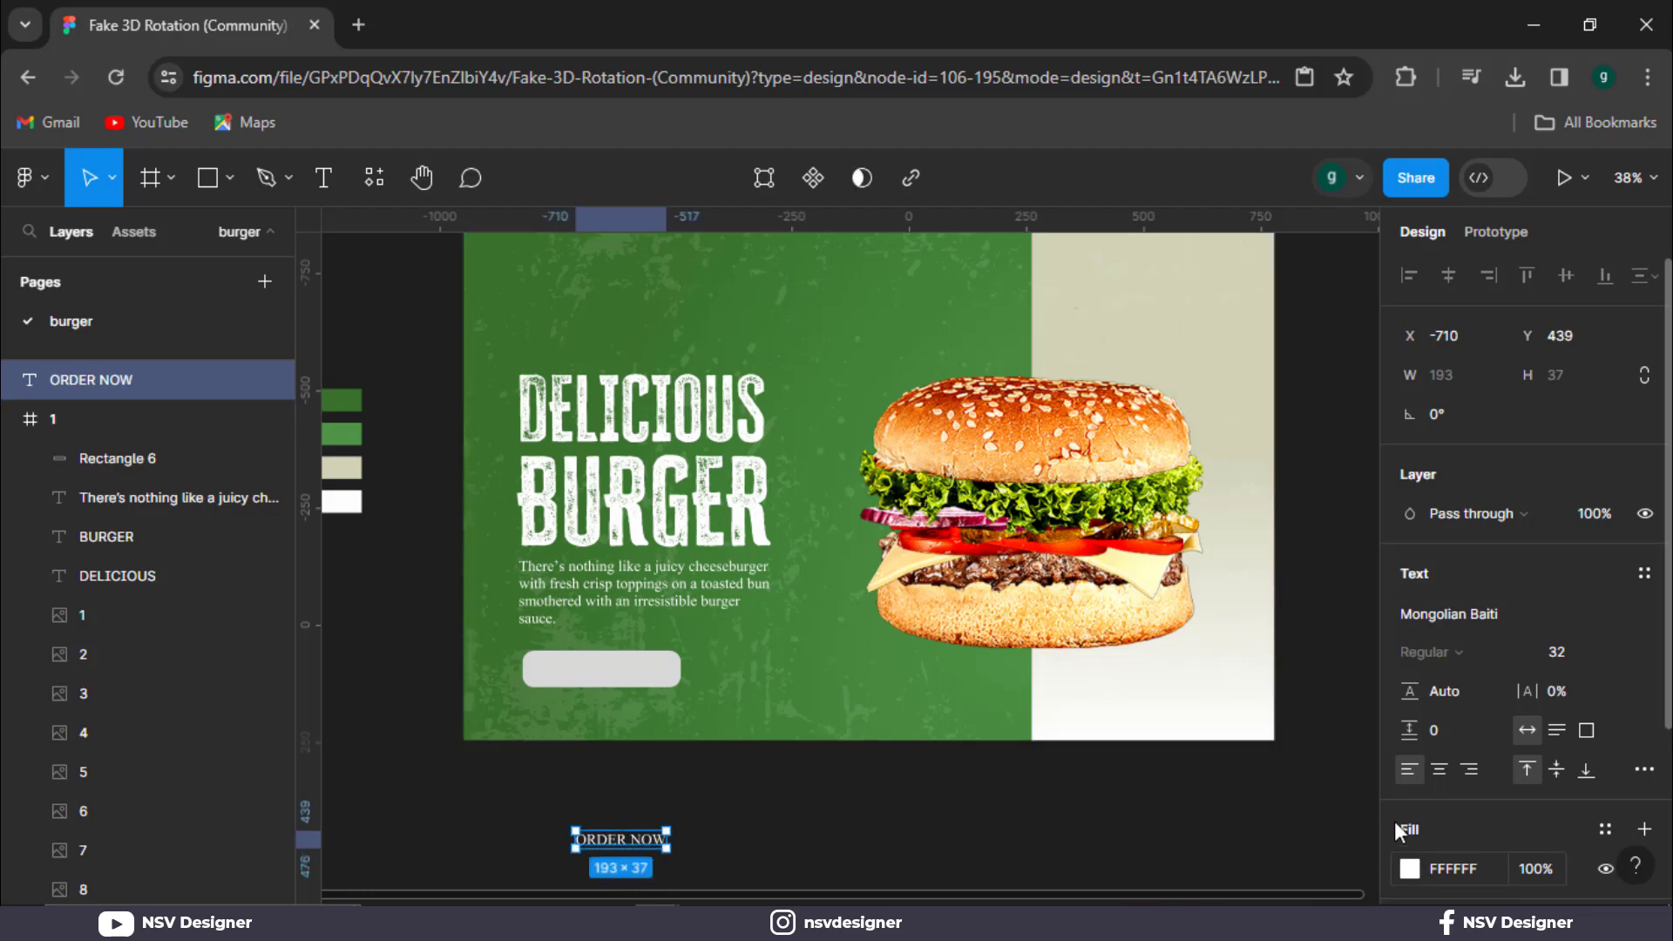
Fill the ORDER NOW text with the dark green 38712C and move it onto the rounded rectangle.
click(1410, 868)
click(1234, 807)
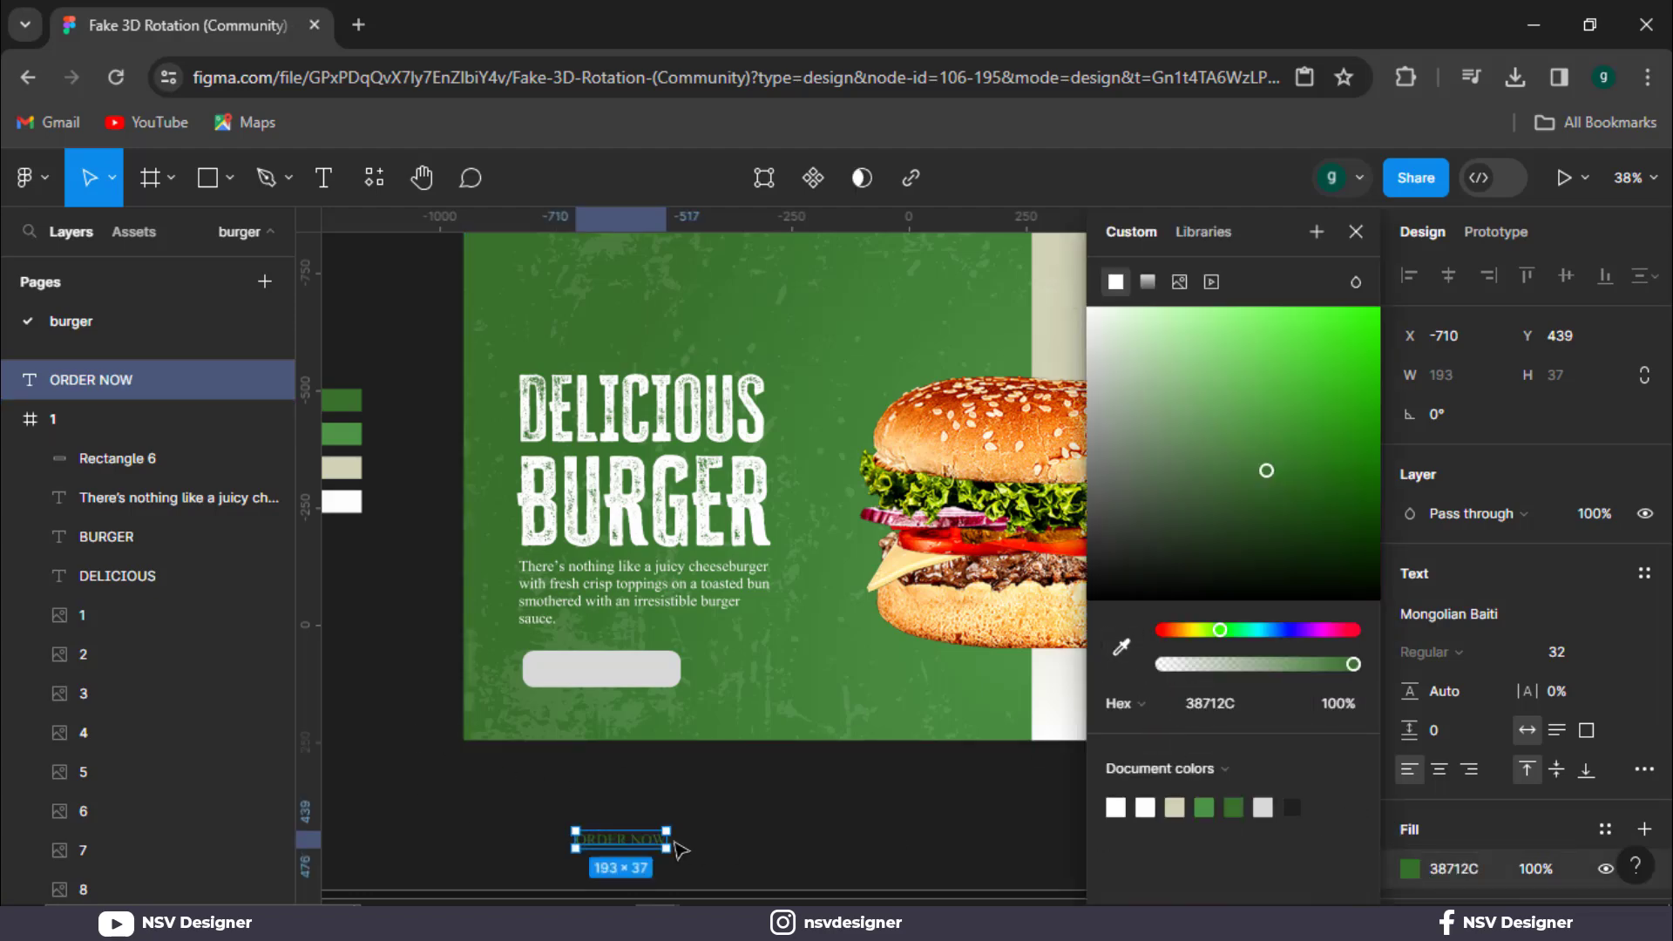
drag(621, 839, 598, 669)
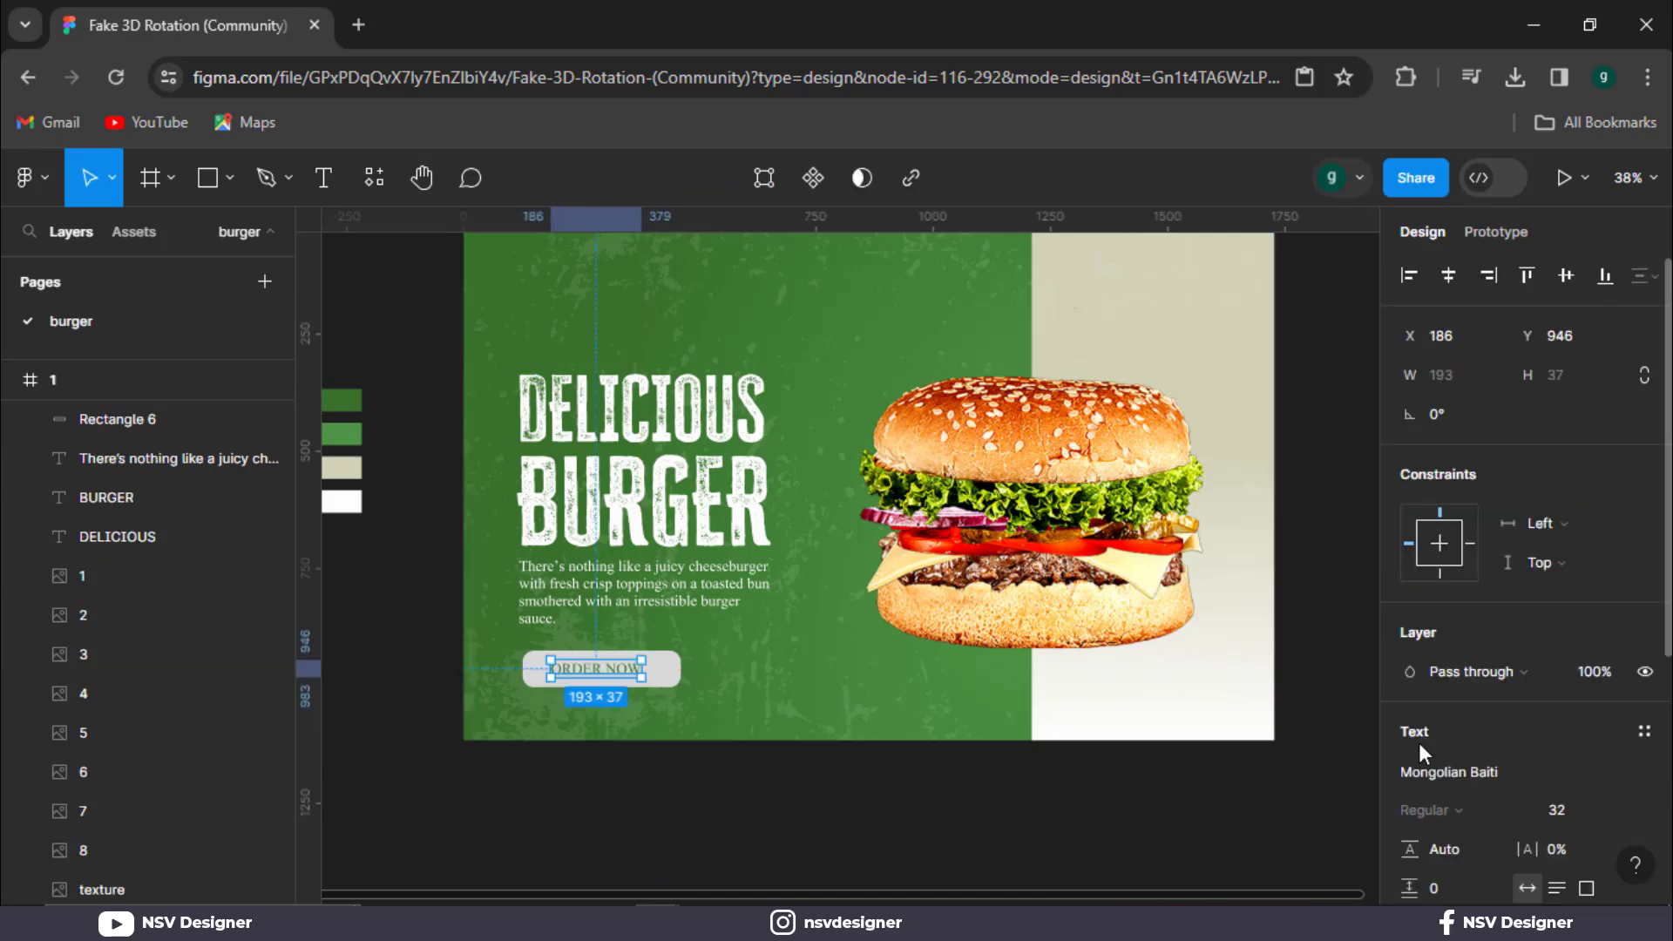
Change the ORDER NOW text's font to Montserrat in the ExtraBold weight.
click(1429, 772)
text(mont)
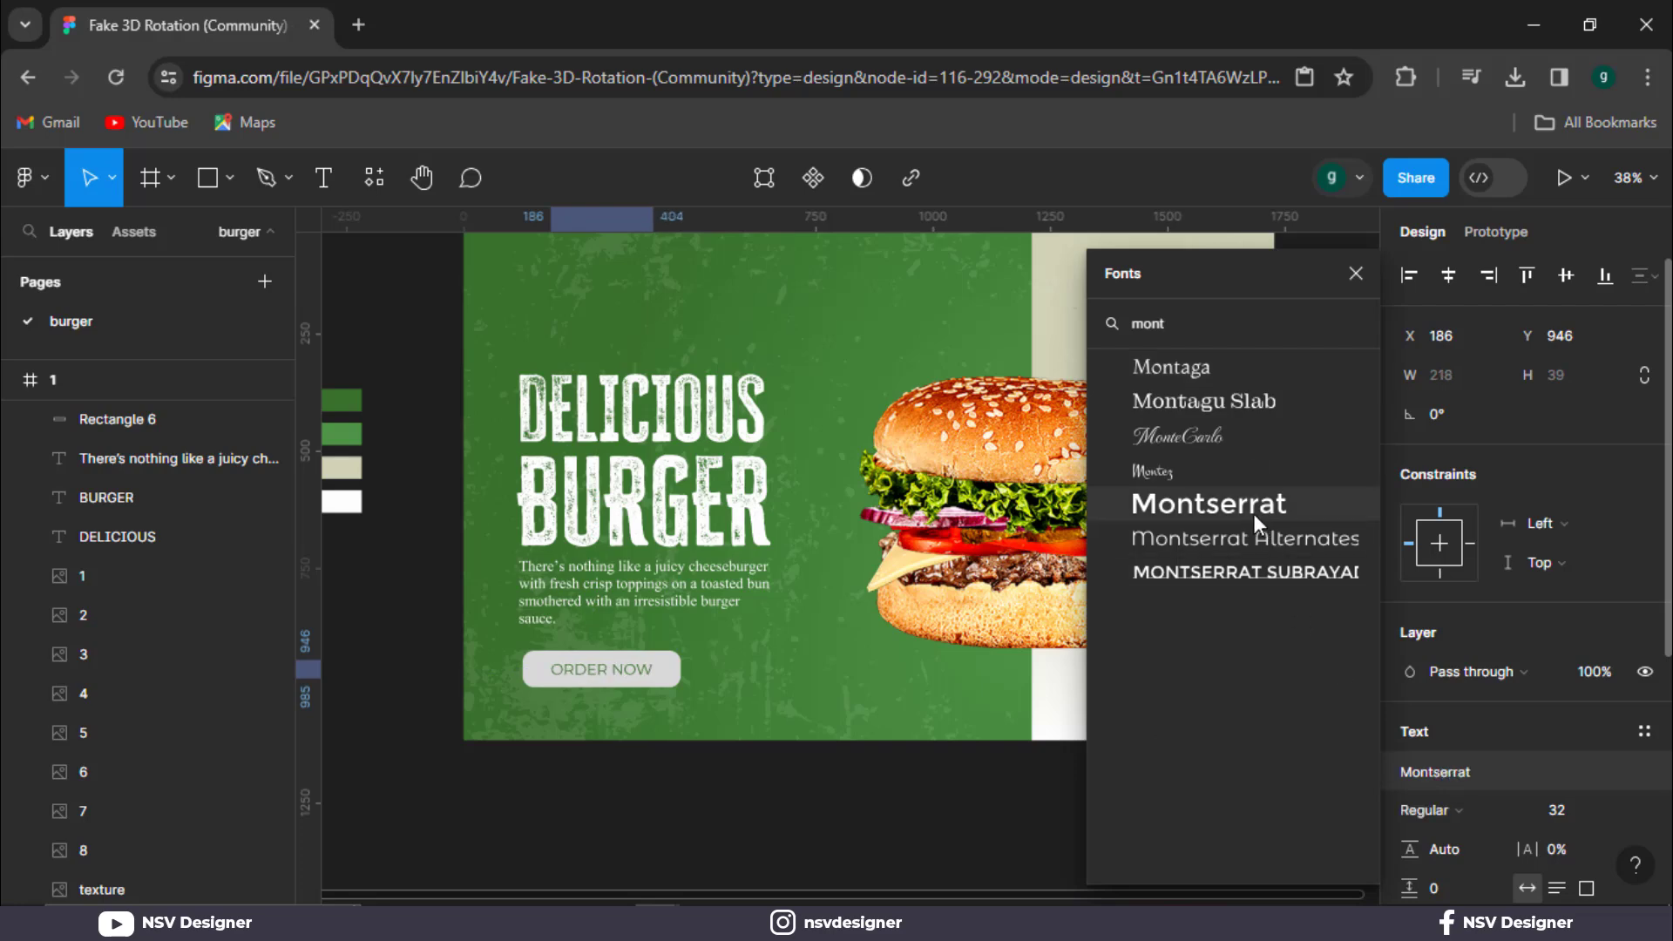
click(1254, 514)
click(1461, 809)
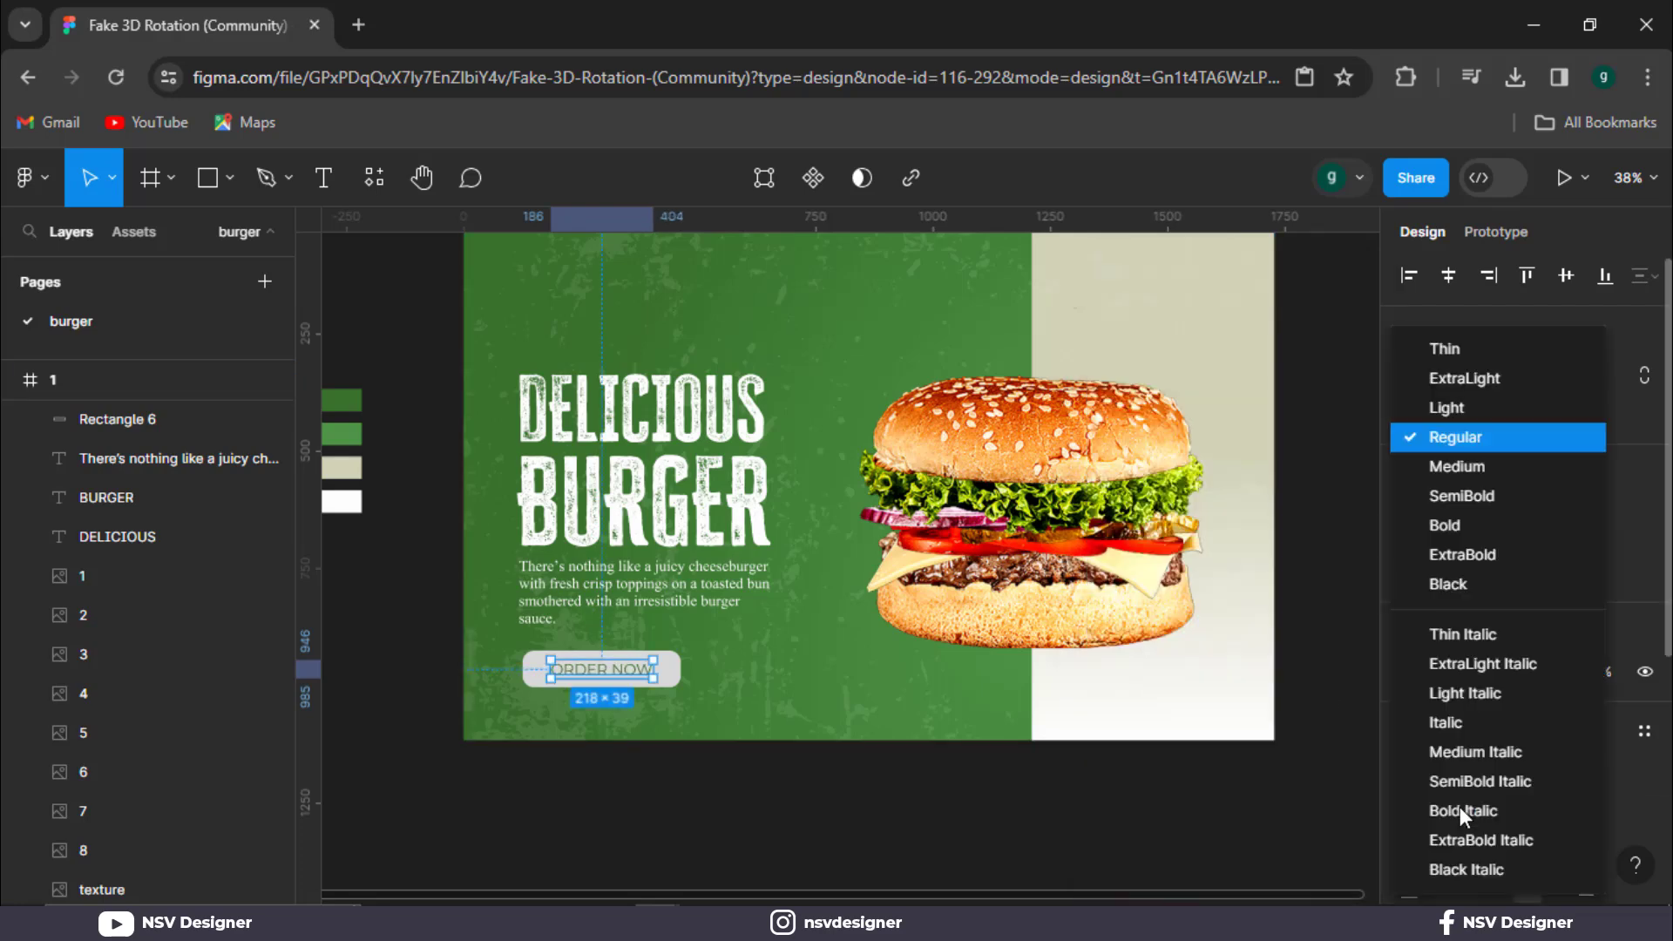
click(1461, 555)
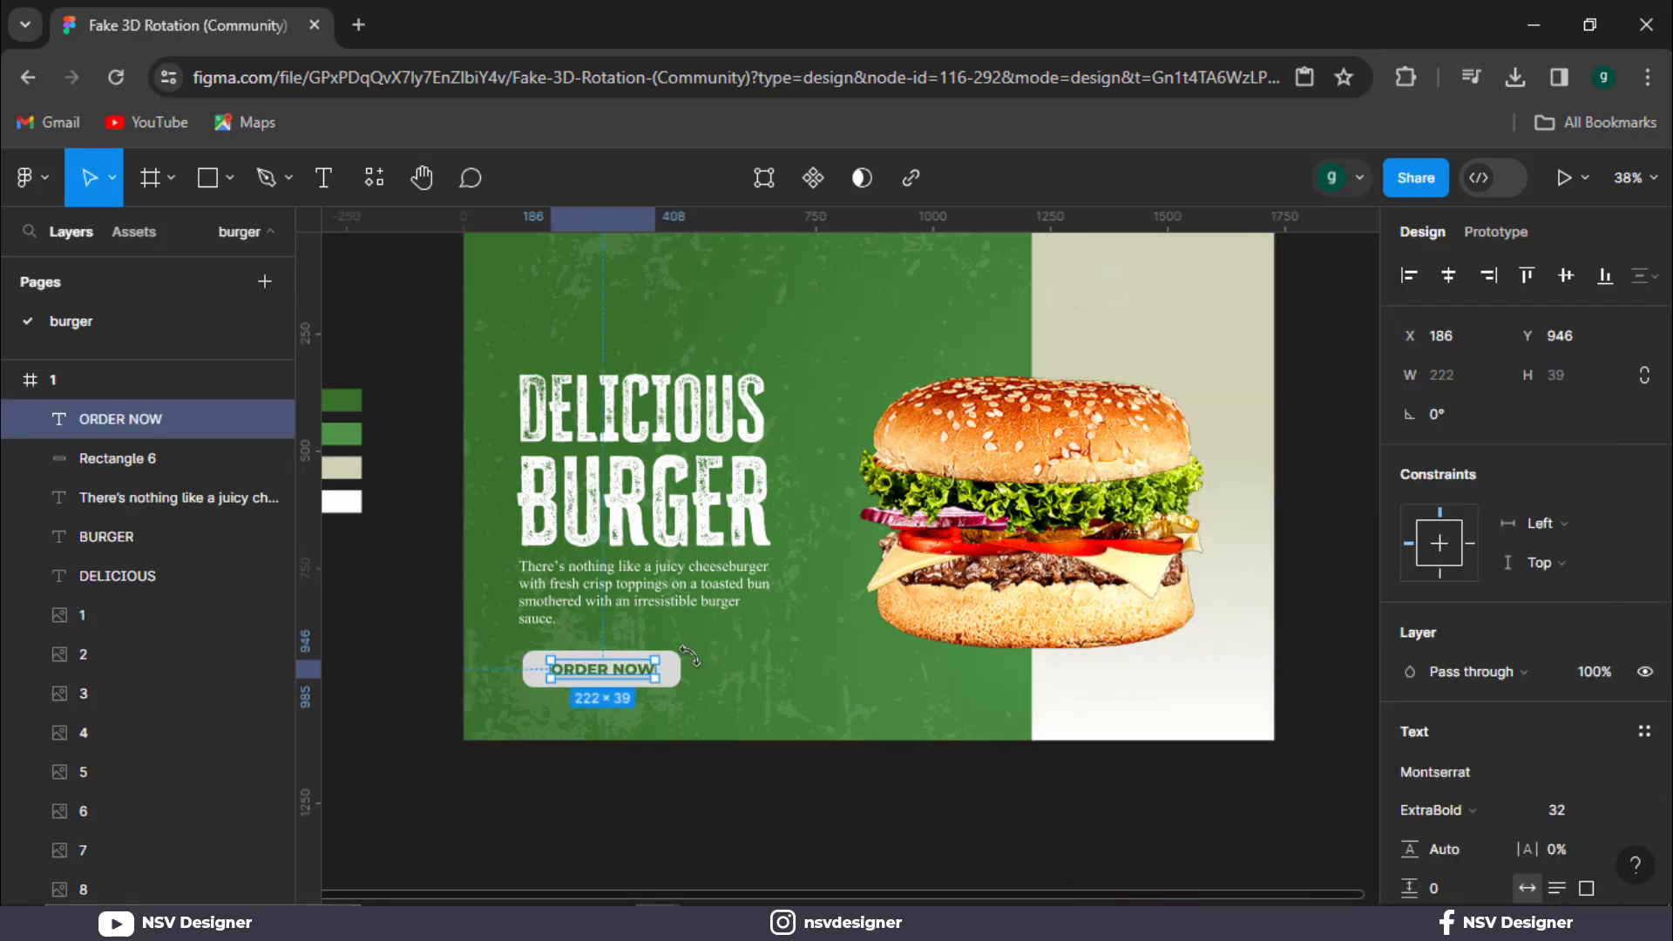
Set the ORDER NOW text's font size to 43 and center it on the rounded rectangle.
drag(1565, 810, 1584, 811)
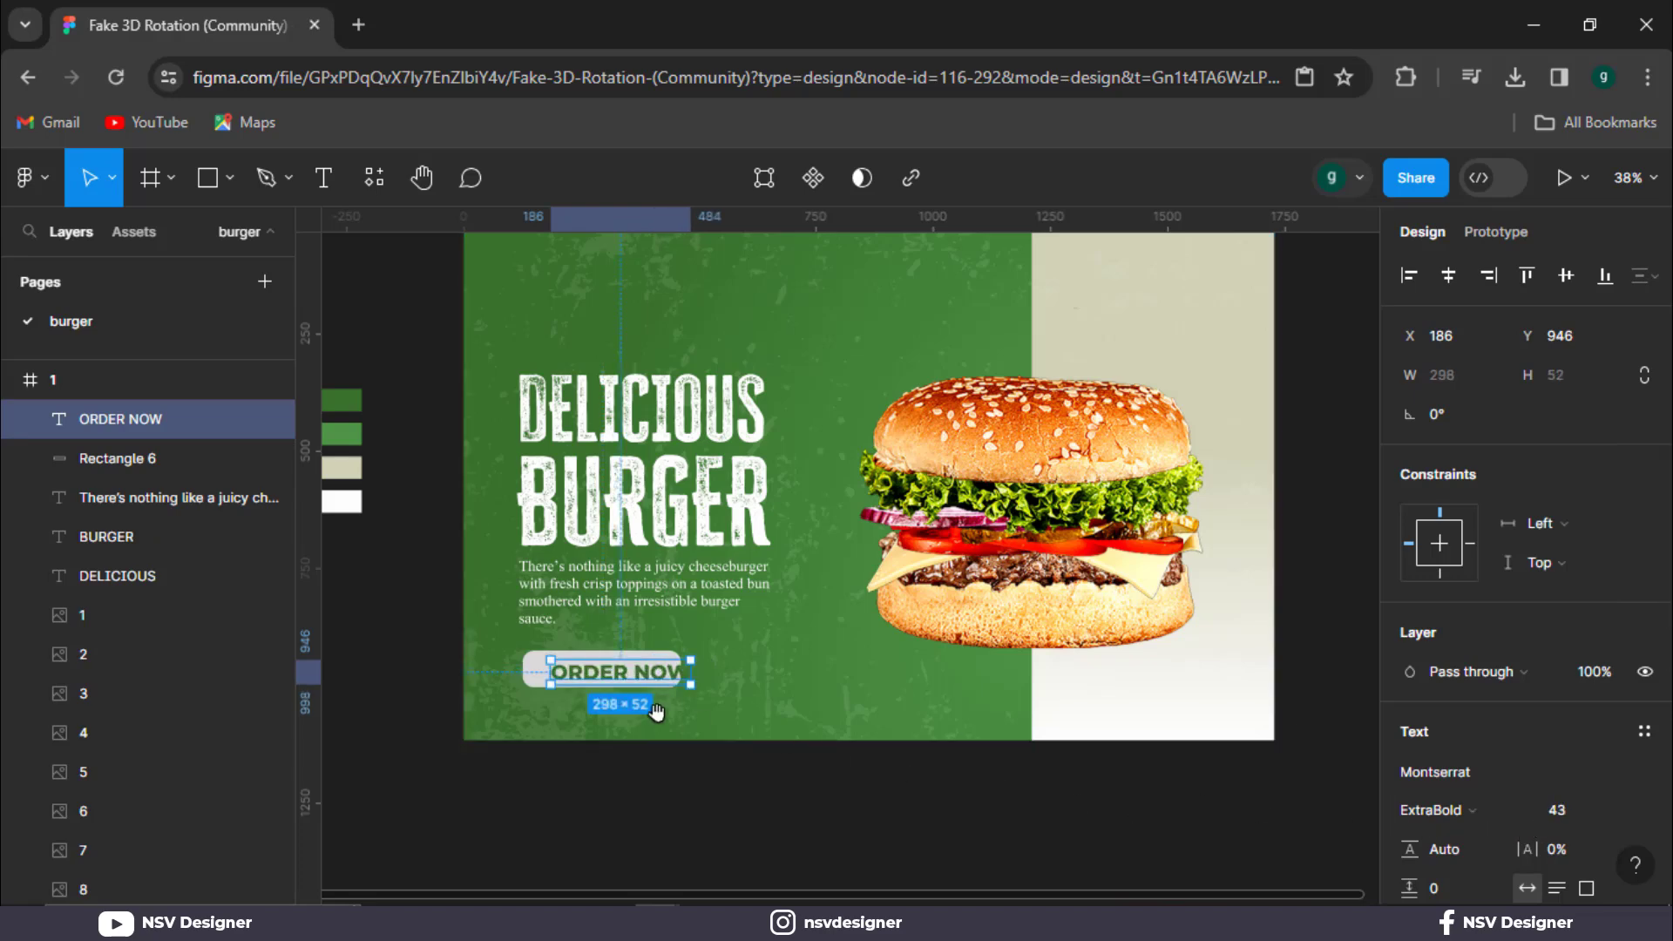
scroll(625, 702, up, 5)
scroll(625, 703, up, 3)
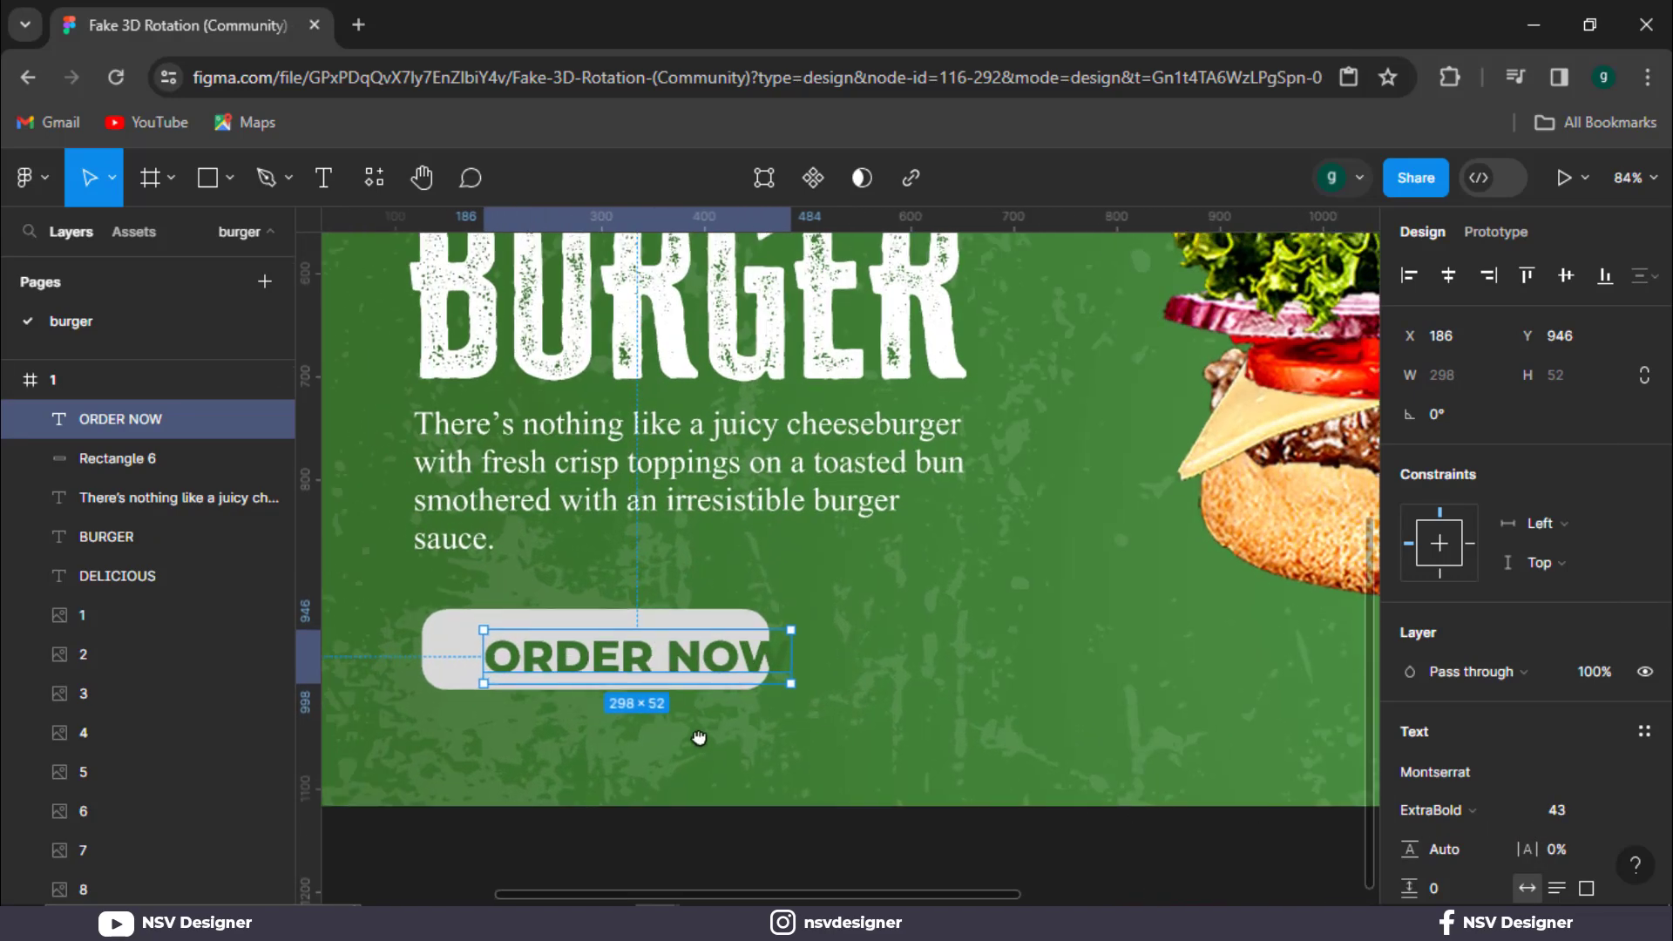
drag(673, 685, 643, 679)
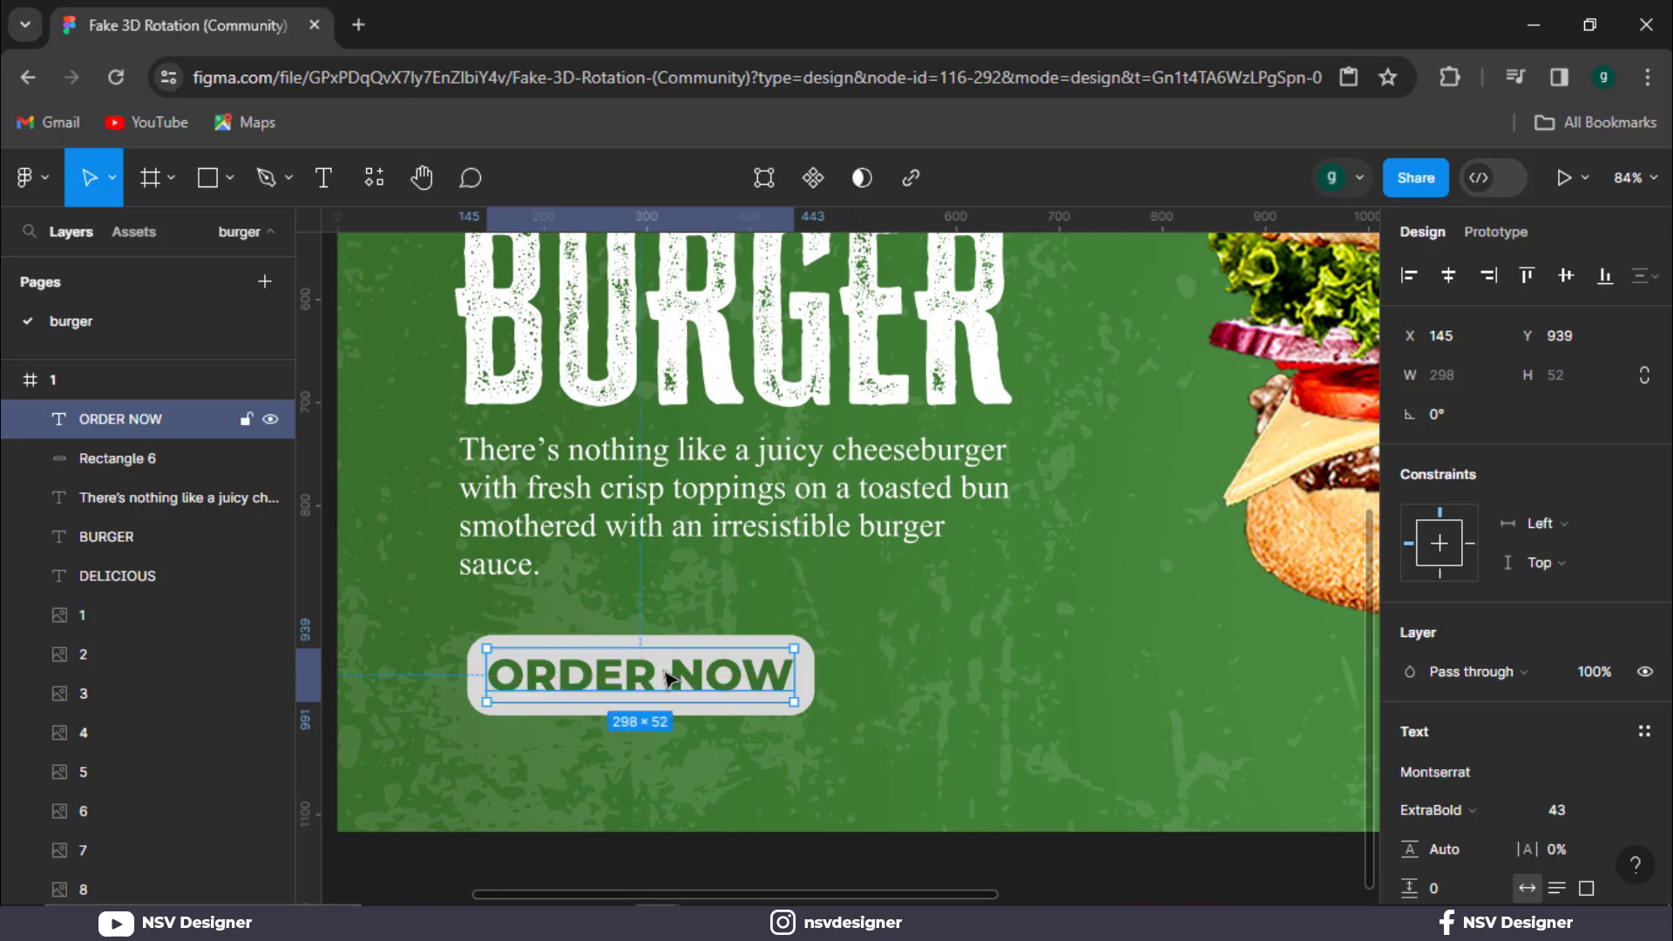
Place a duplicate of the ORDER NOW text near the top of the frame, above the headline.
scroll(644, 679, down, 6)
scroll(663, 813, down, 1)
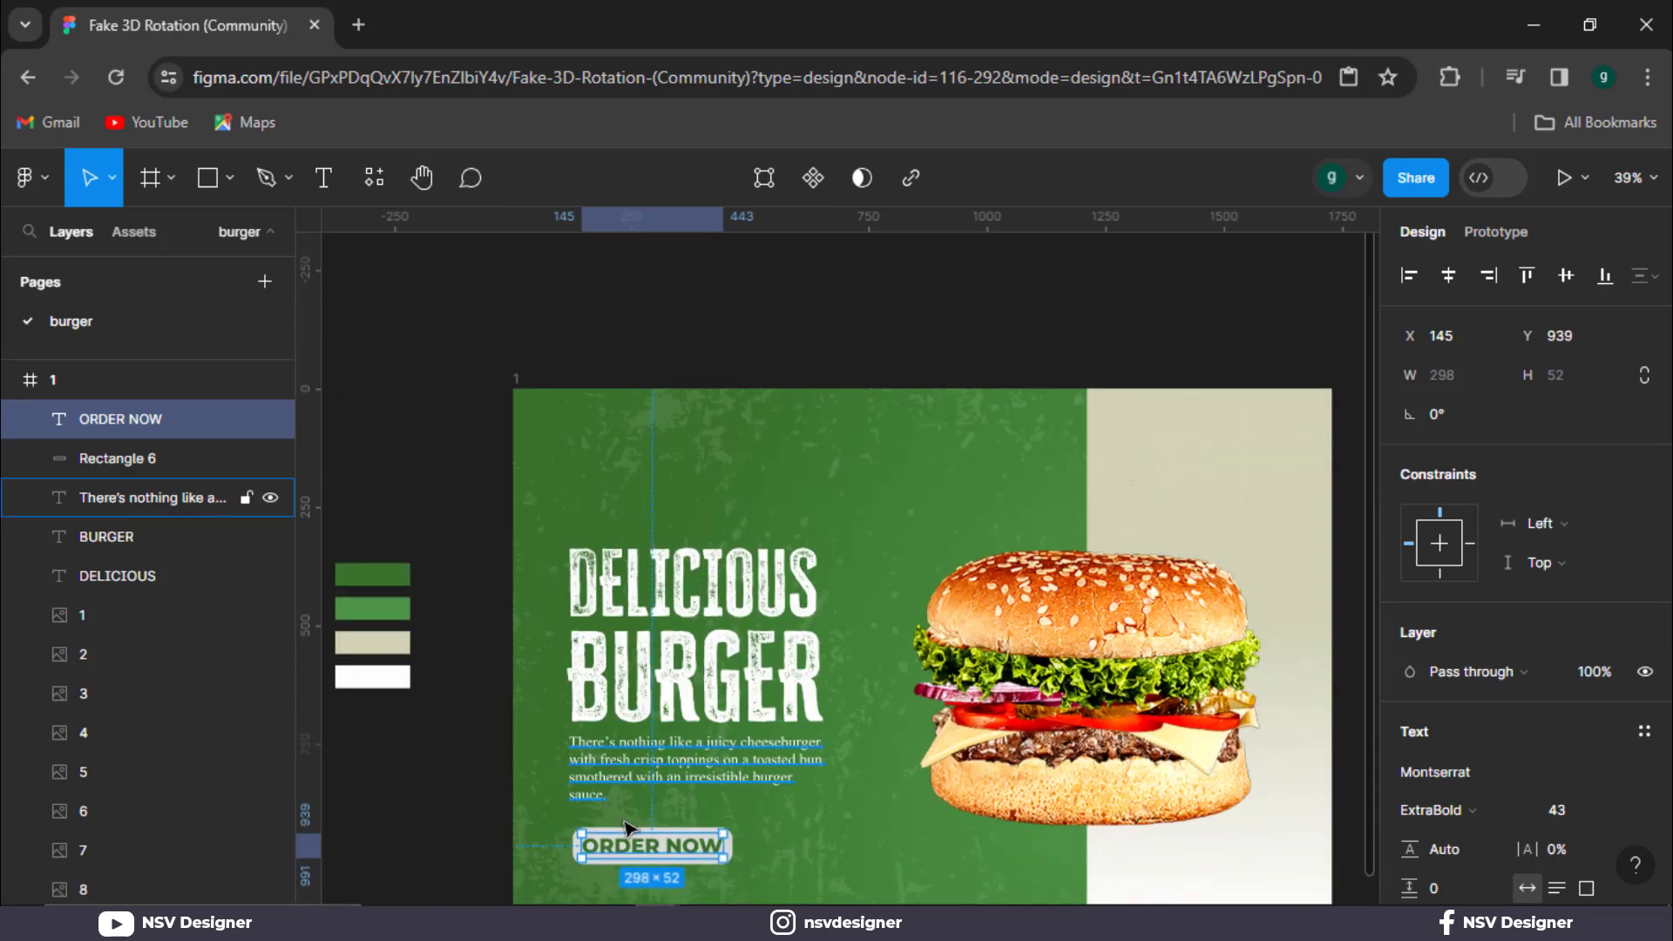
click(747, 838)
click(672, 848)
click(381, 791)
drag(672, 847, 680, 451)
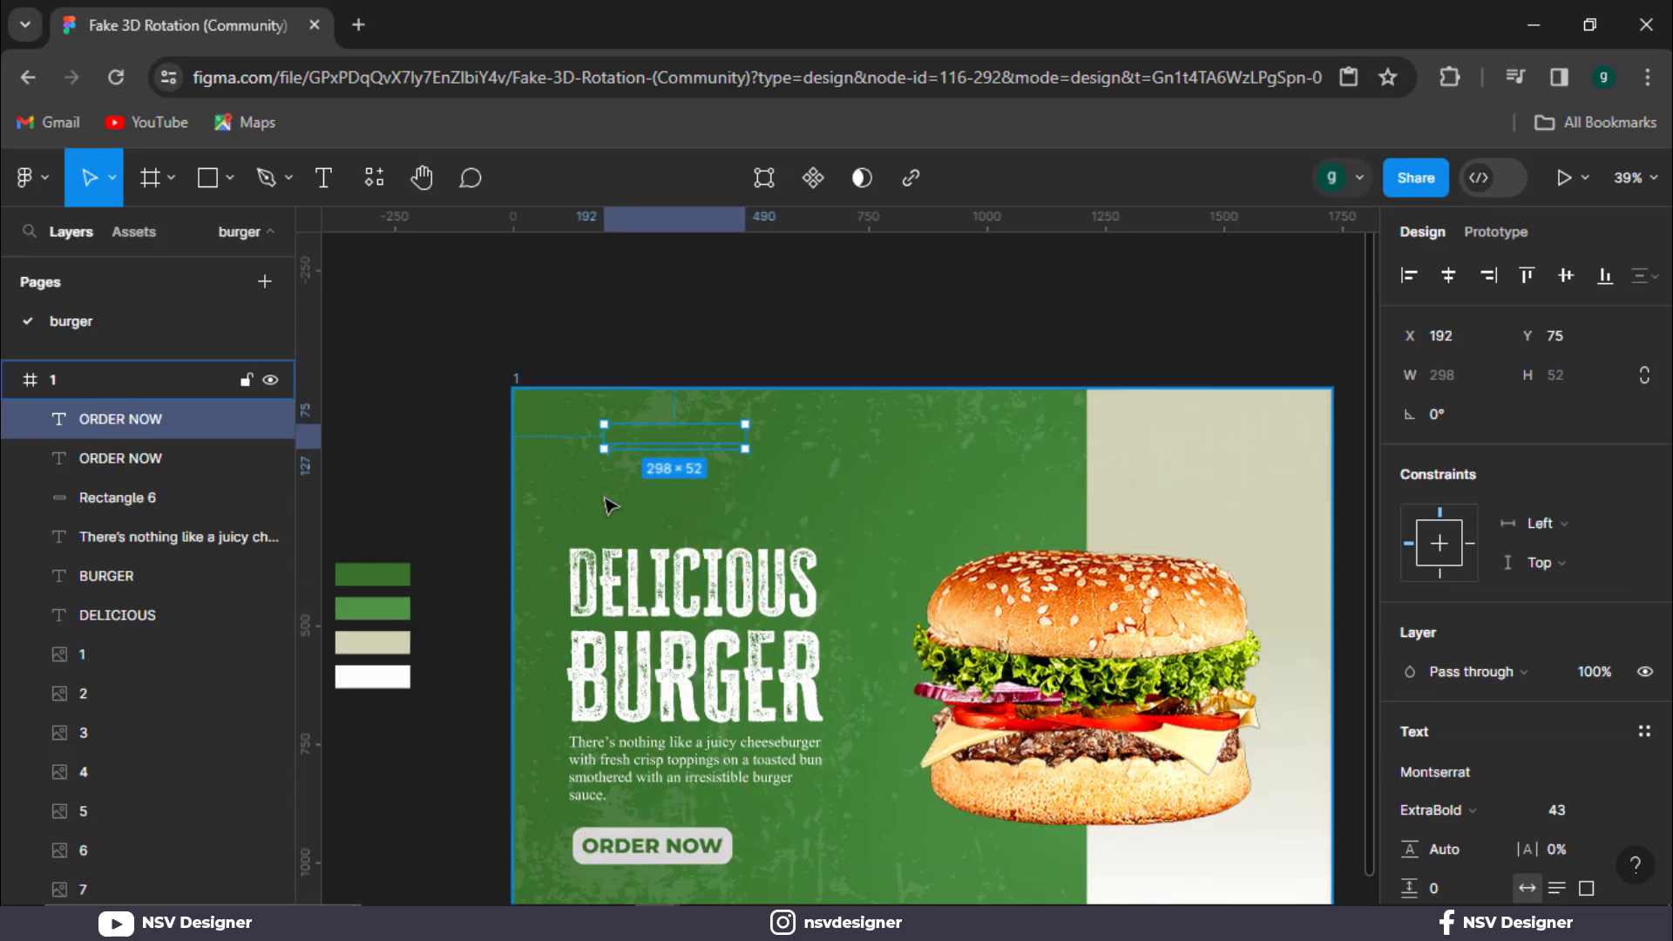
Fill the upper ORDER NOW text with the beige sampled from the color swatches beside the frame.
key(i)
click(392, 641)
click(640, 387)
click(747, 442)
click(734, 442)
Set the upper ORDER NOW text's font size to 24 and its weight to SemiBold.
scroll(1517, 741, down, 3)
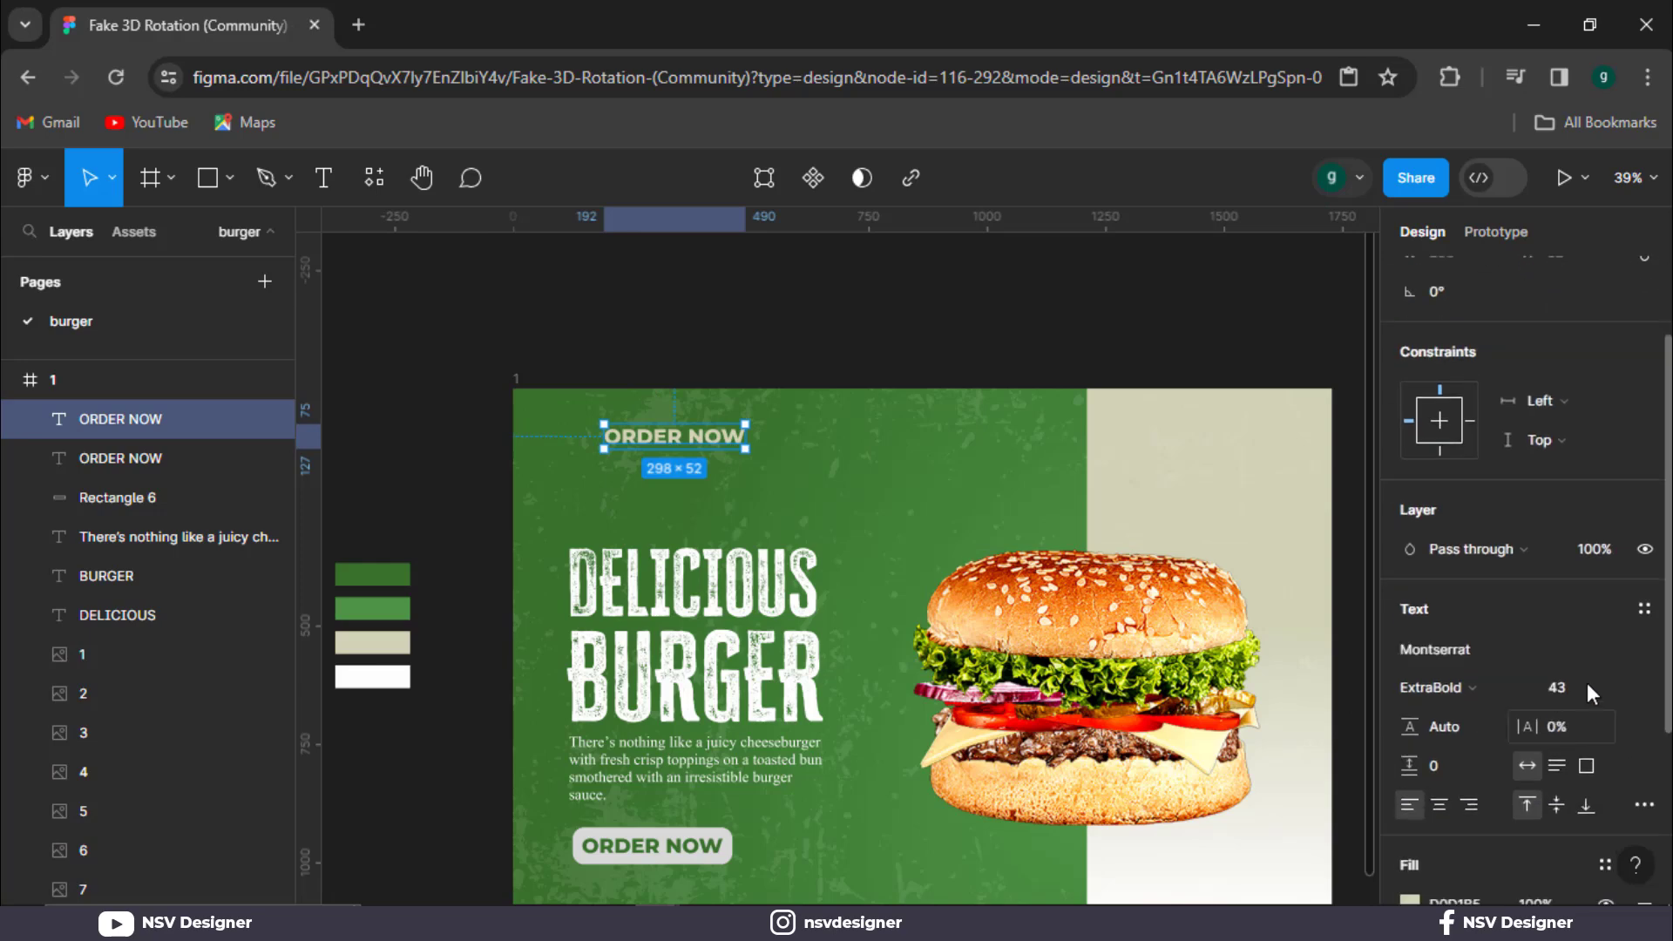
drag(1556, 687, 1530, 692)
click(1473, 654)
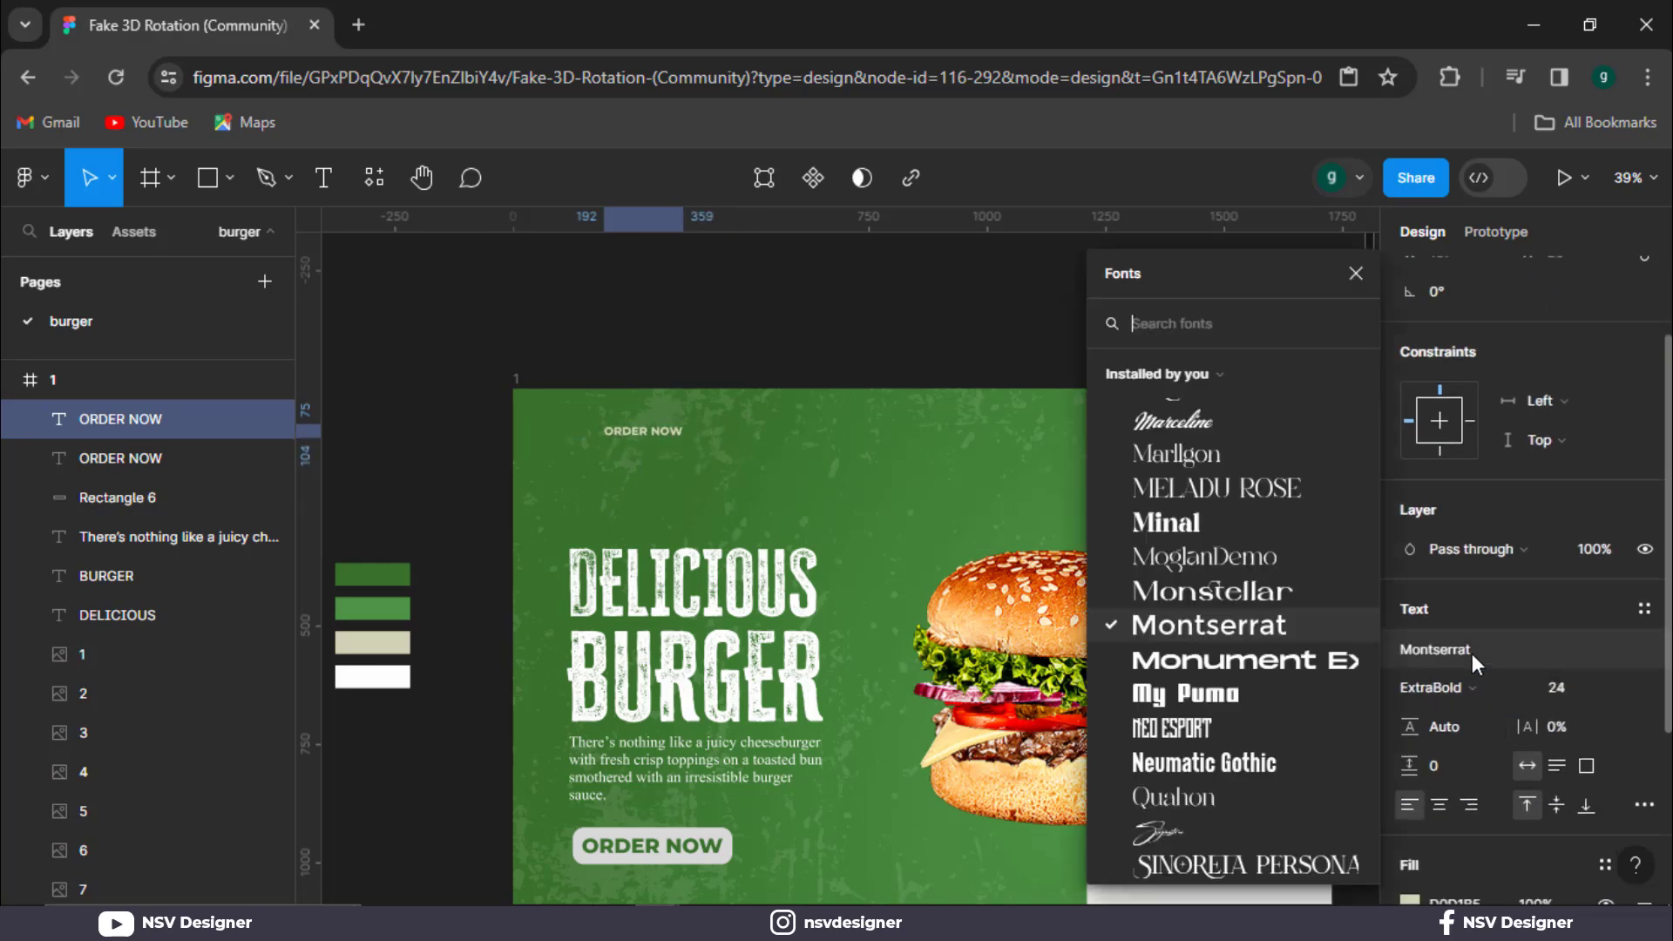
click(1461, 679)
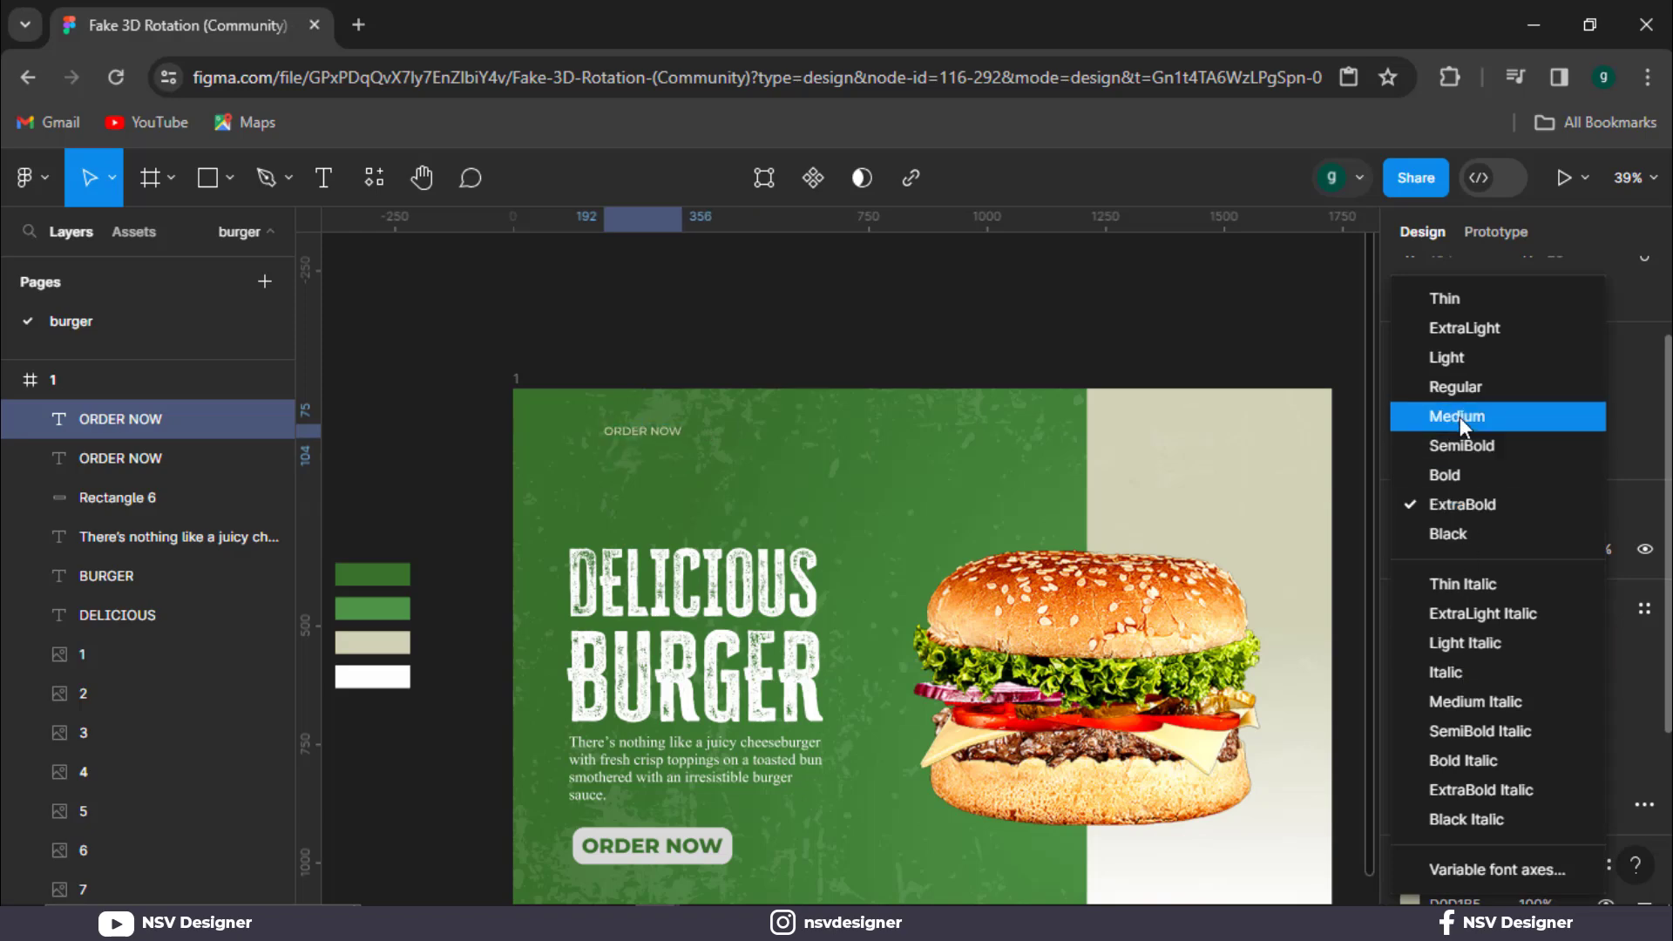
click(1461, 445)
key(Escape)
click(653, 434)
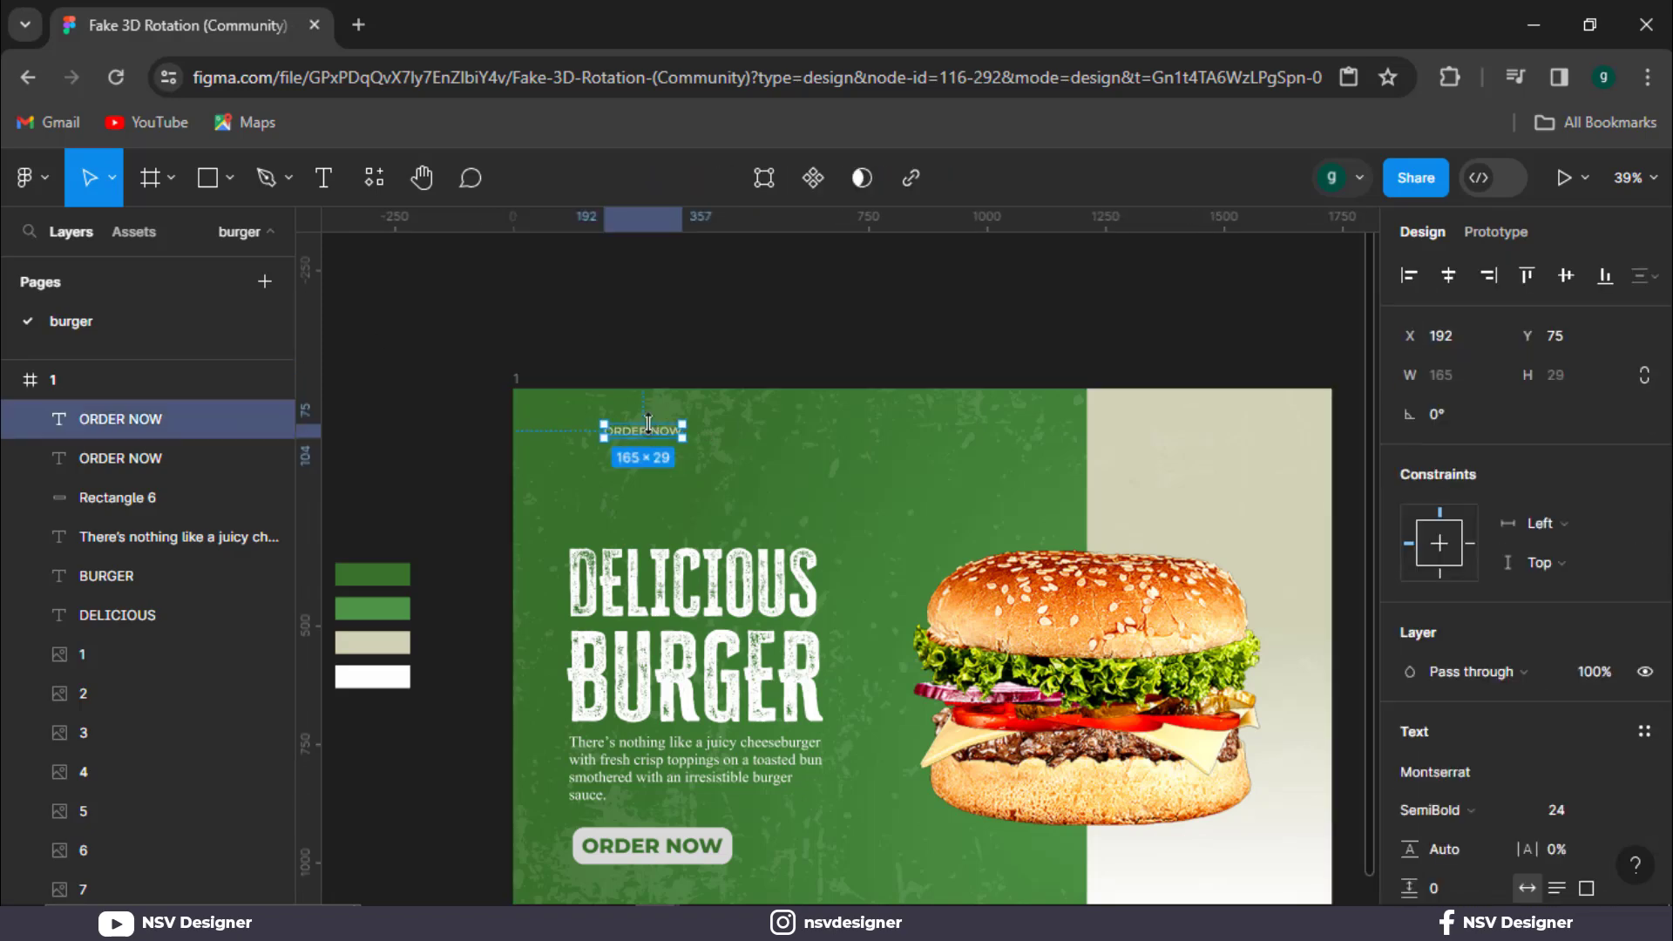
Change the upper ORDER NOW text's fill color to white, FFFFFF.
scroll(1456, 710, down, 3)
click(1409, 782)
text(FFFFFF)
key(Return)
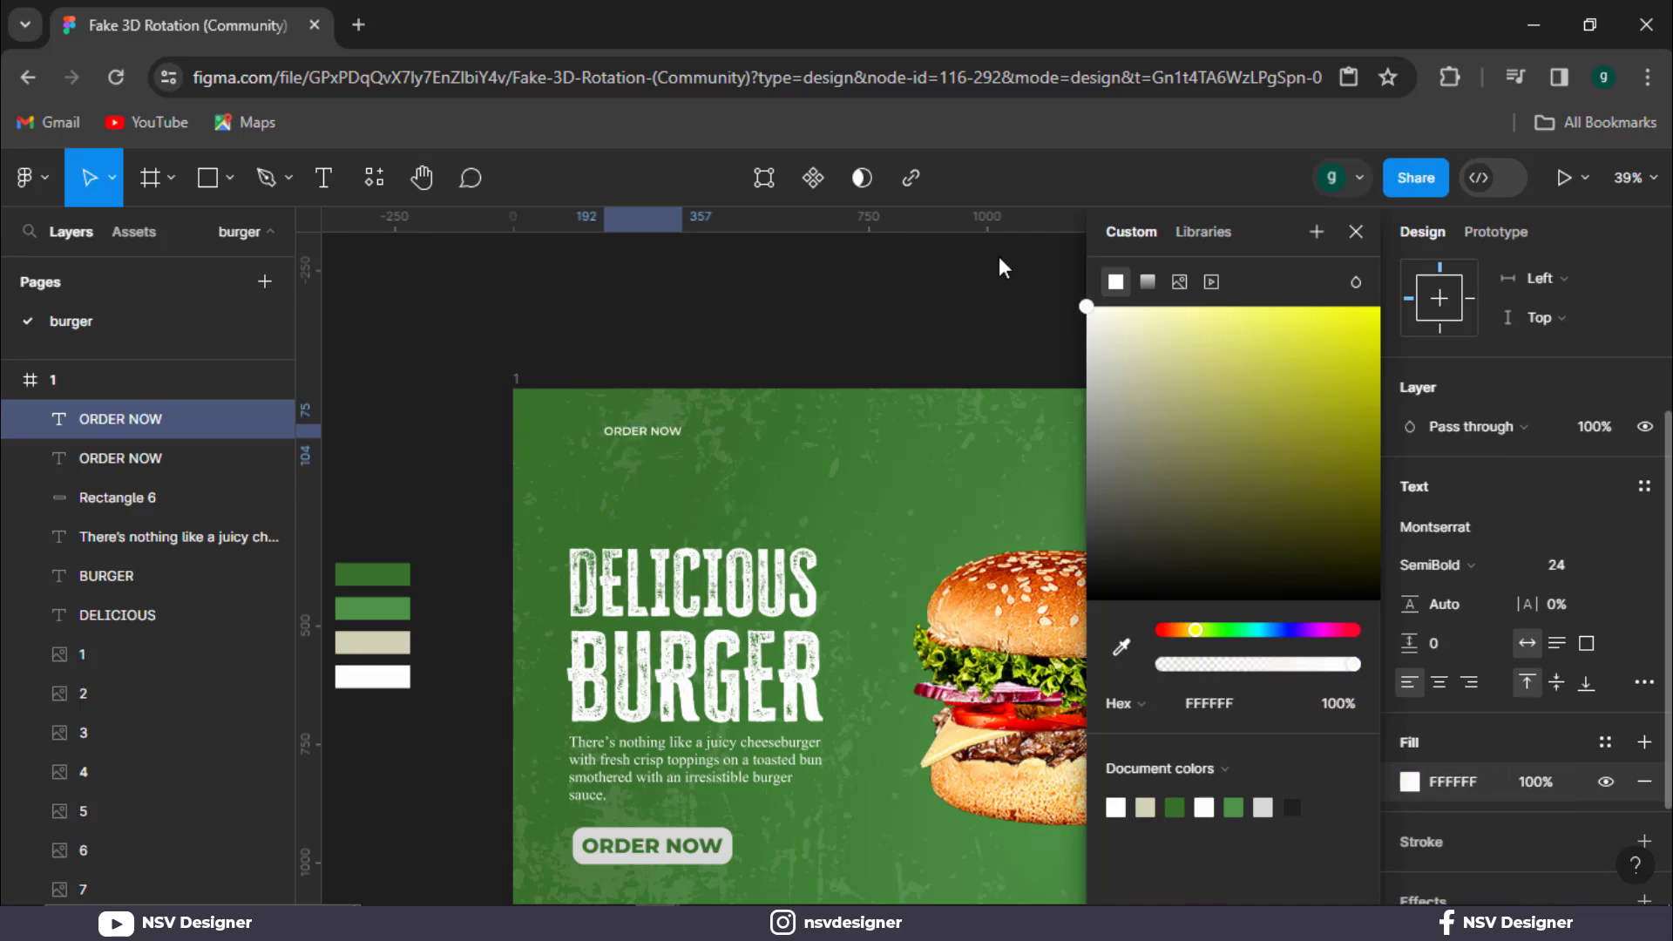
click(647, 336)
Move the small ORDER NOW text toward the frame's upper-left corner and place a duplicate to its right at X 348, Y 64.
drag(642, 439, 824, 433)
key(ctrl+z)
double_click(695, 427)
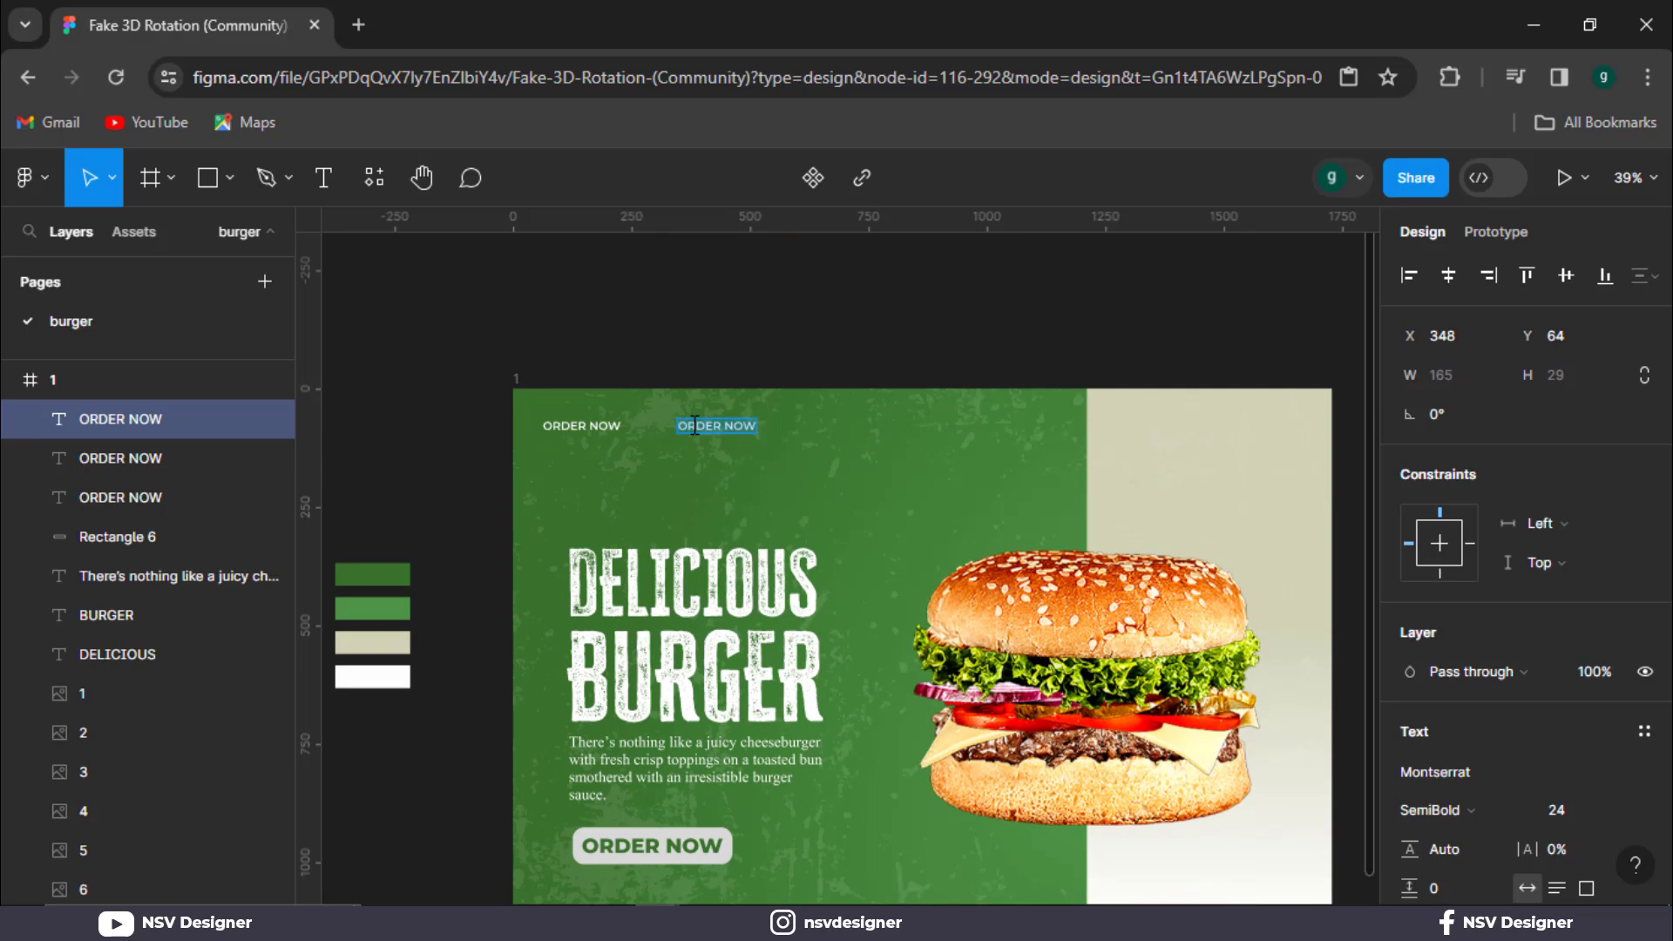
click(707, 454)
Change the text of the small ORDER NOW duplicate to "HOME".
double_click(721, 427)
text(HOME)
key(Escape)
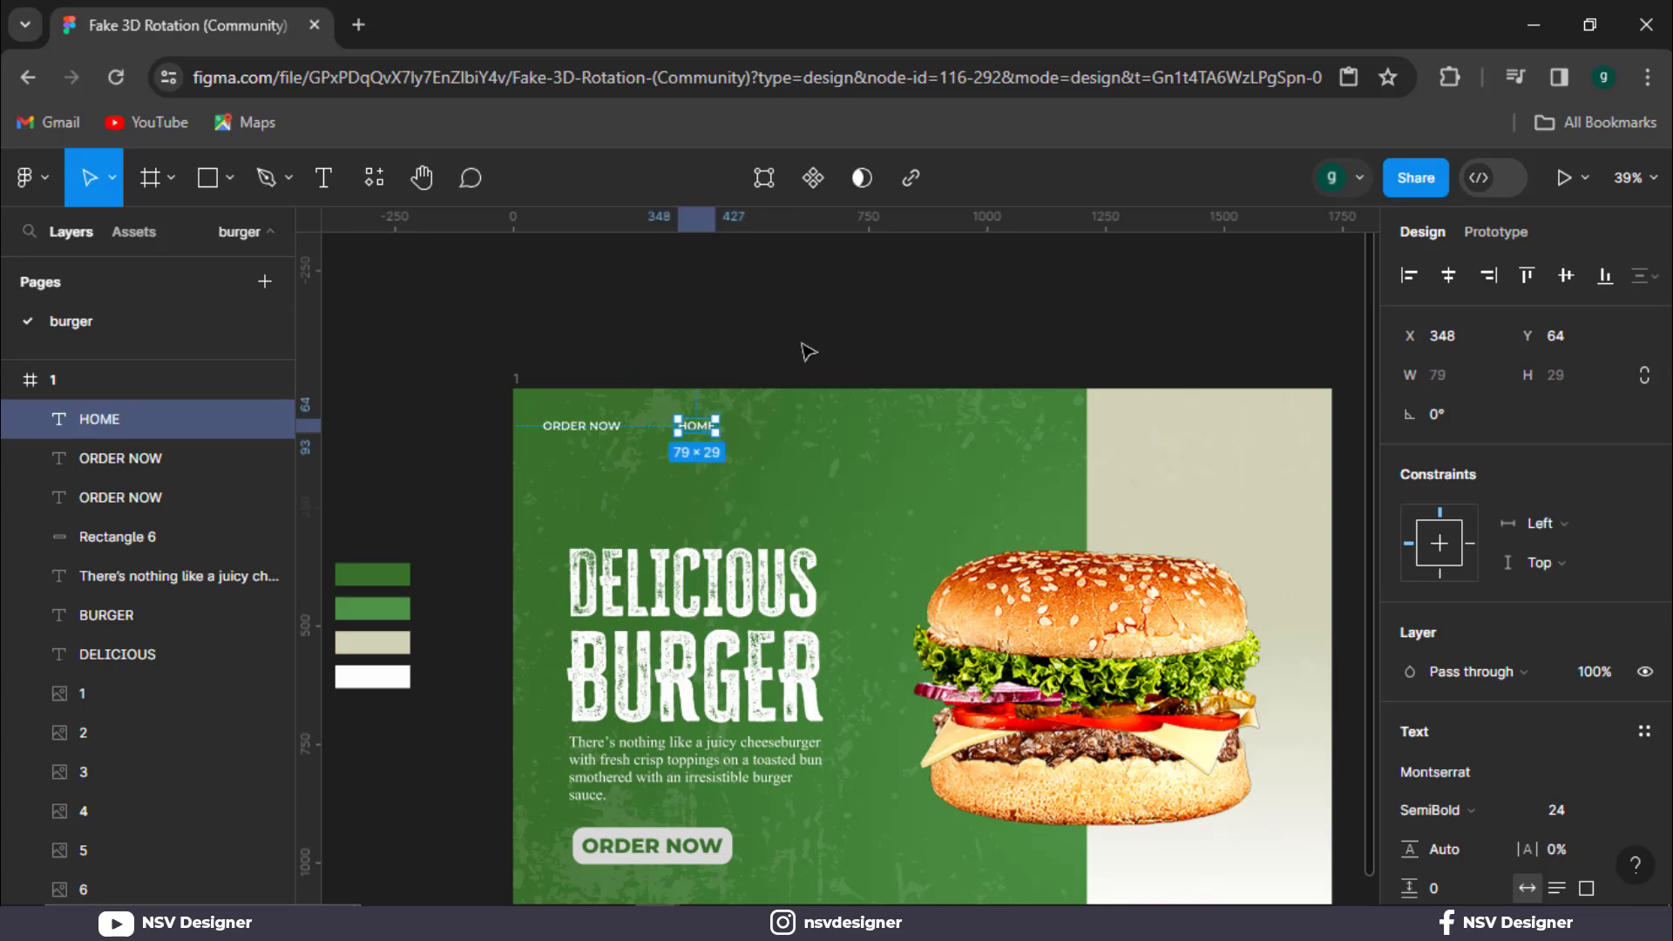
Duplicate HOME to its right at X 480, Y 64, and change the copy's text to "FOOD".
click(702, 436)
click(720, 429)
drag(720, 429, 773, 438)
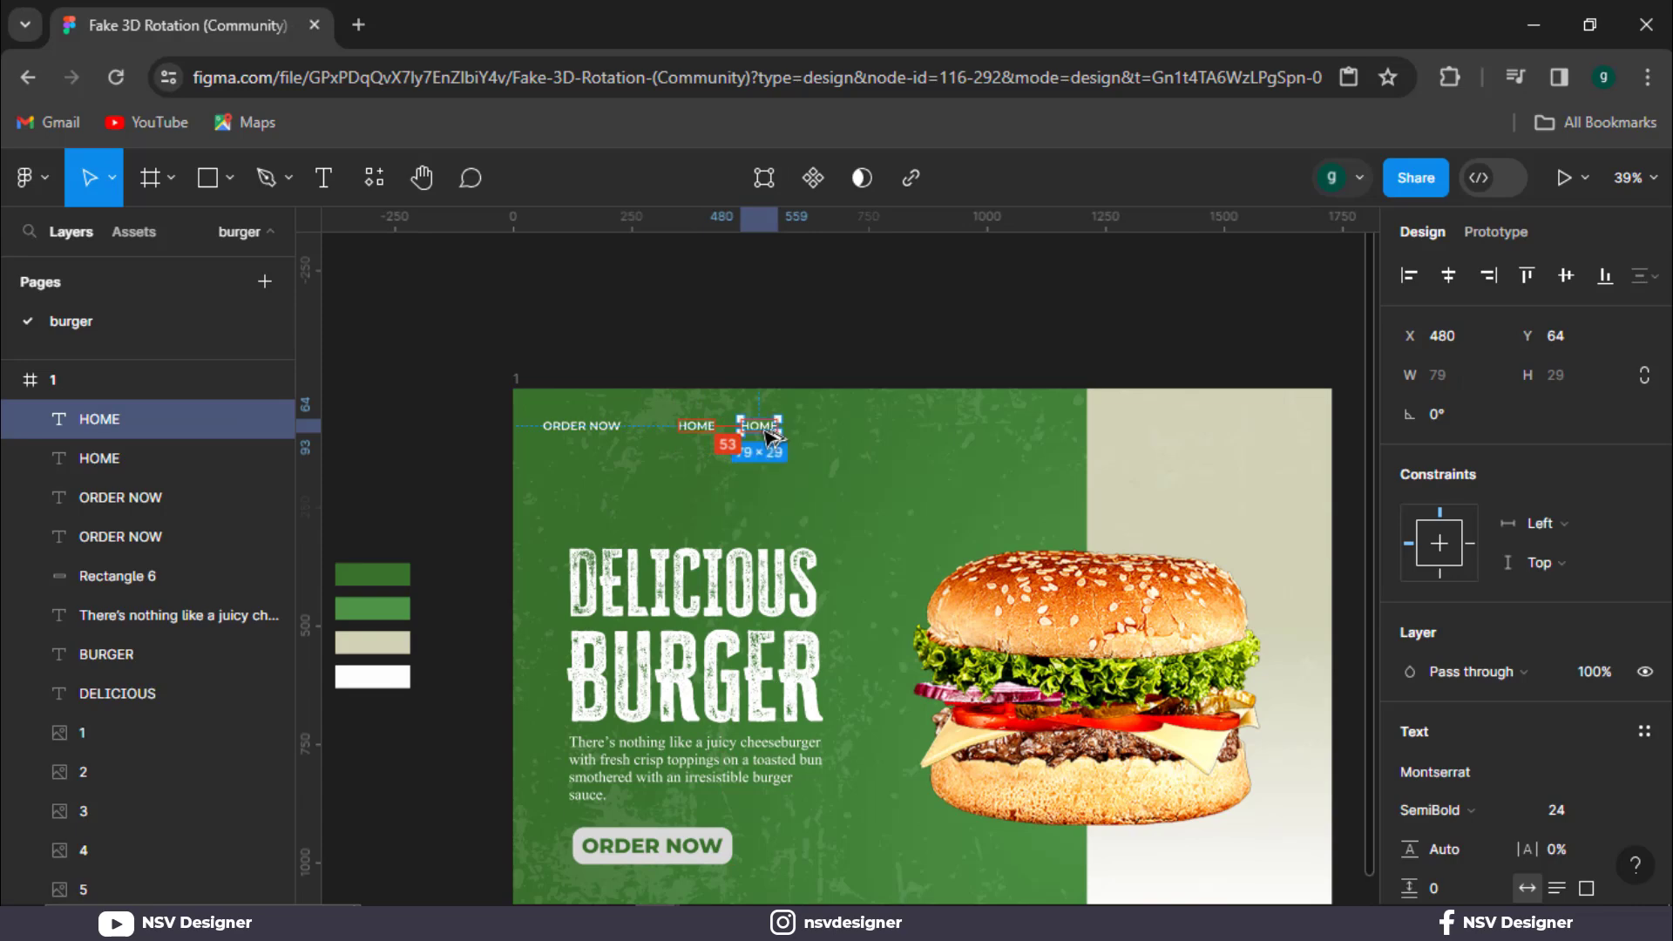
double_click(758, 427)
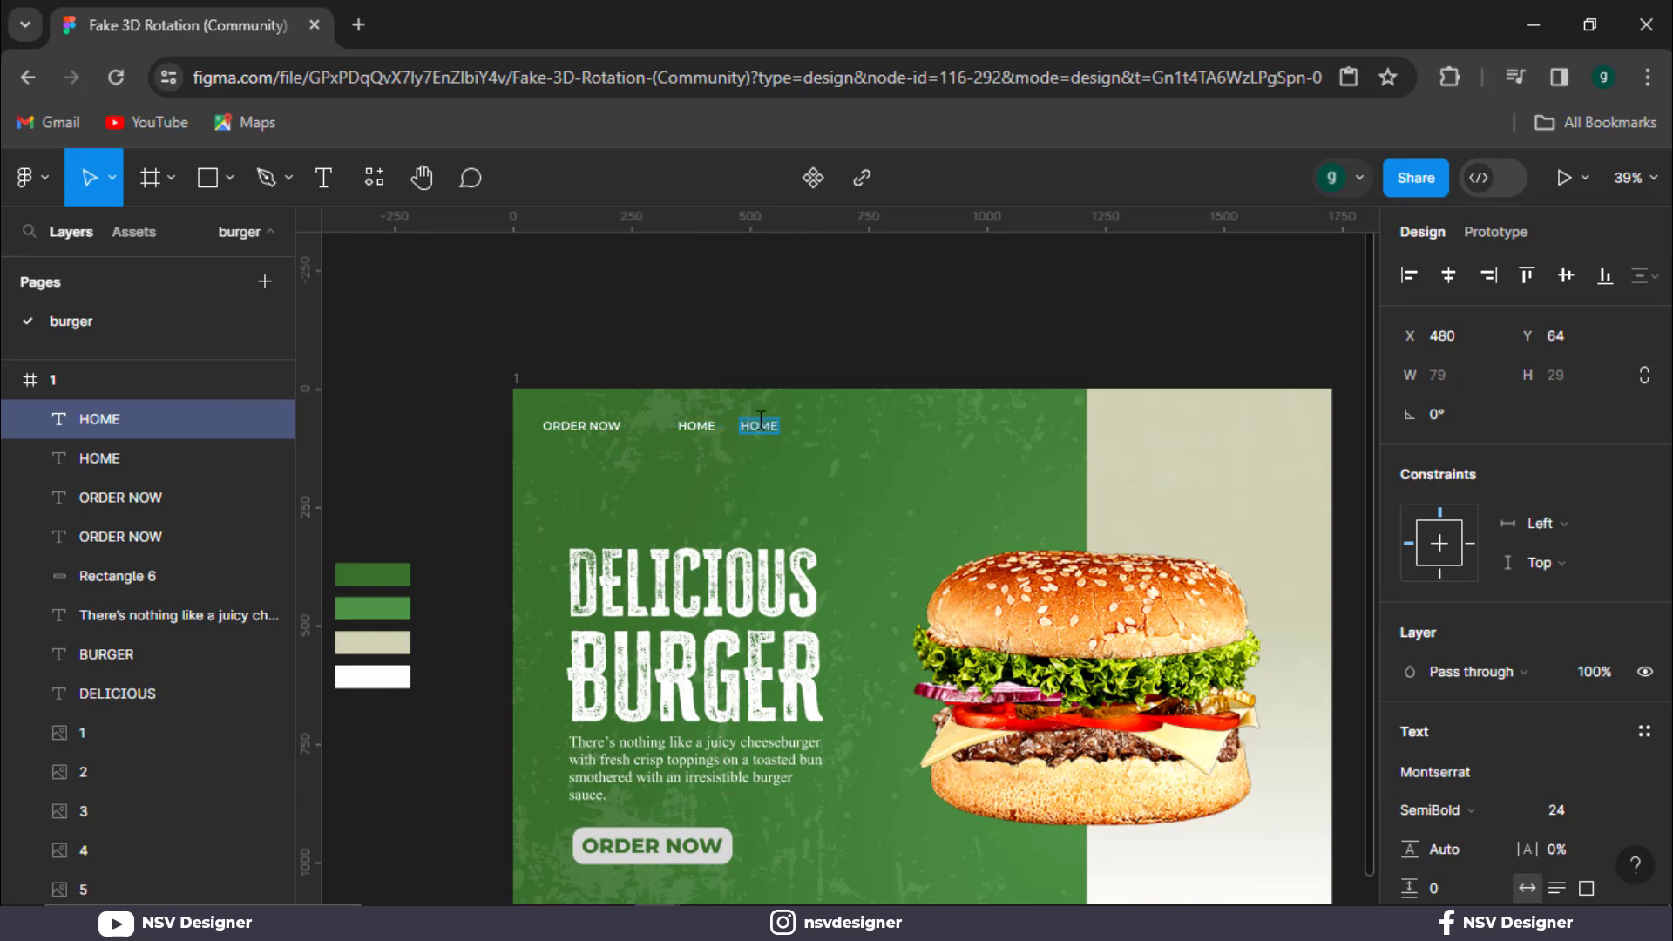
text(FOOD)
key(Escape)
click(800, 371)
Duplicate FOOD to its right at X 609, Y 64, and change the copy's text to "MAP".
drag(765, 440, 826, 436)
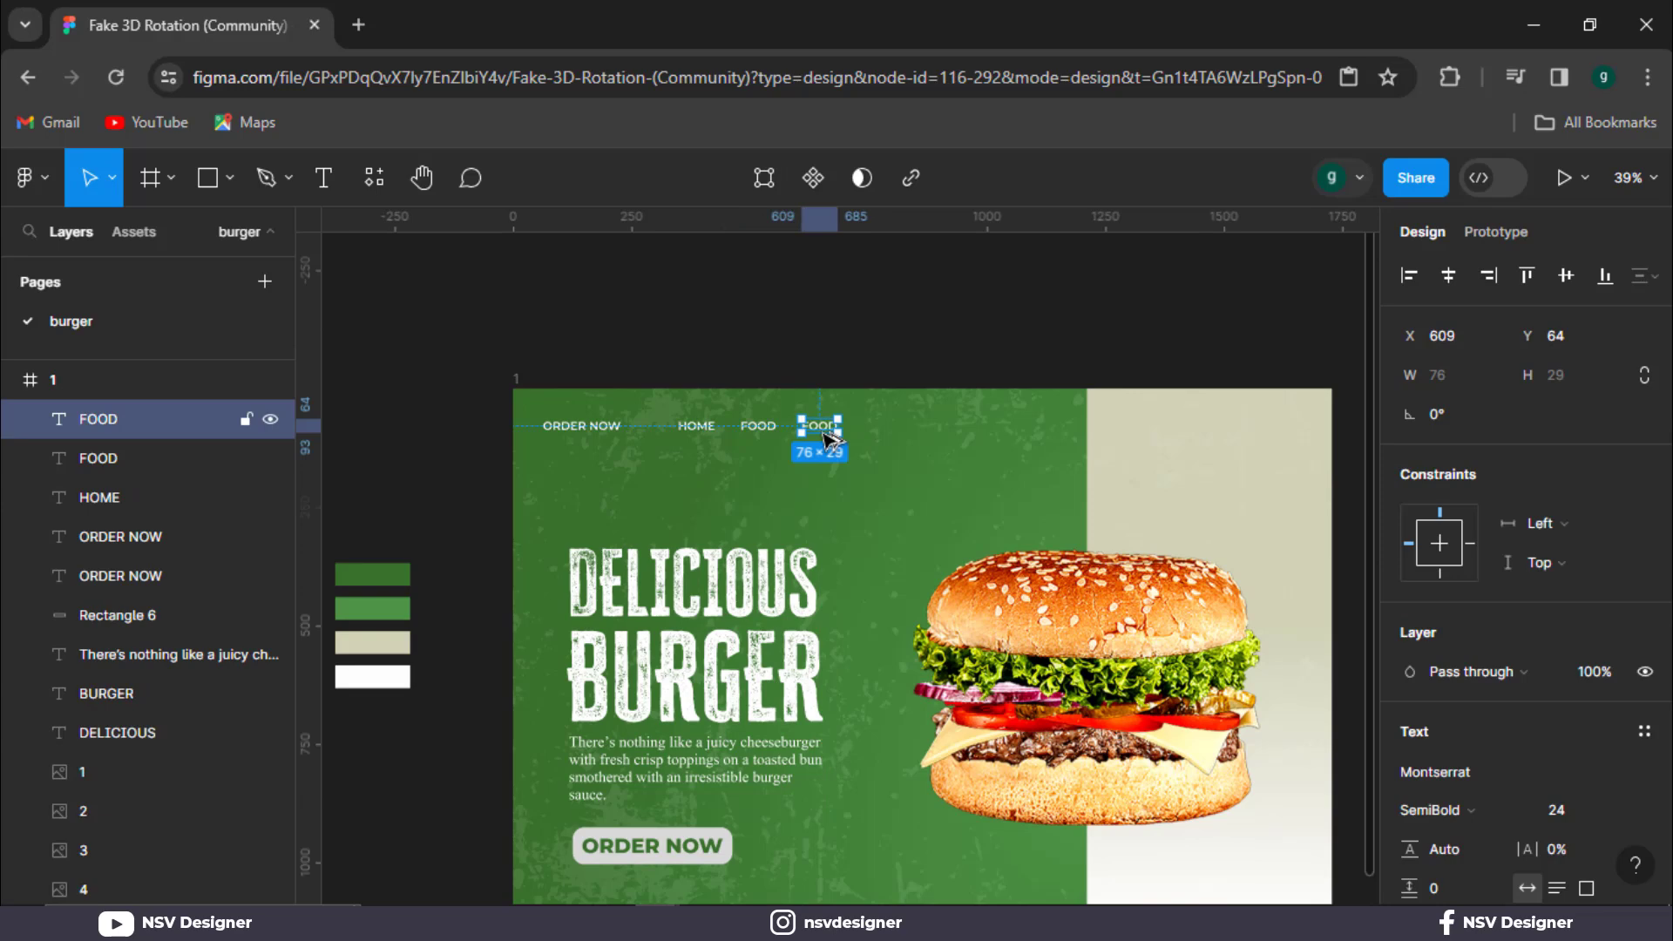
double_click(826, 424)
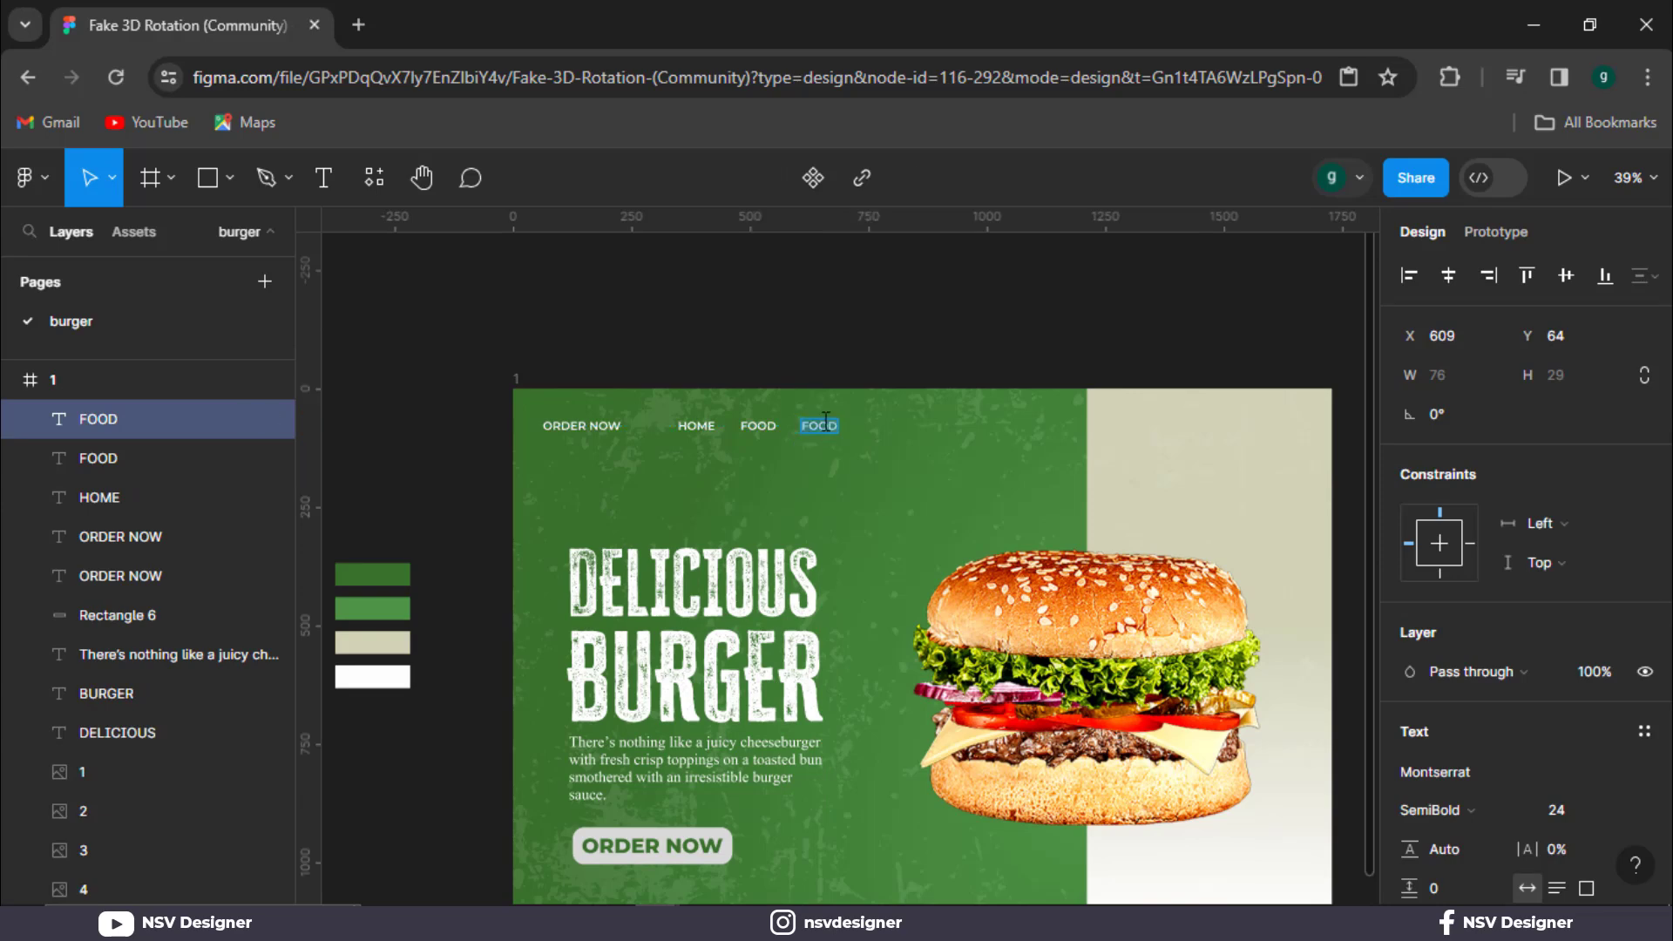
text(MAP)
scroll(1180, 515, up, 1)
key(Escape)
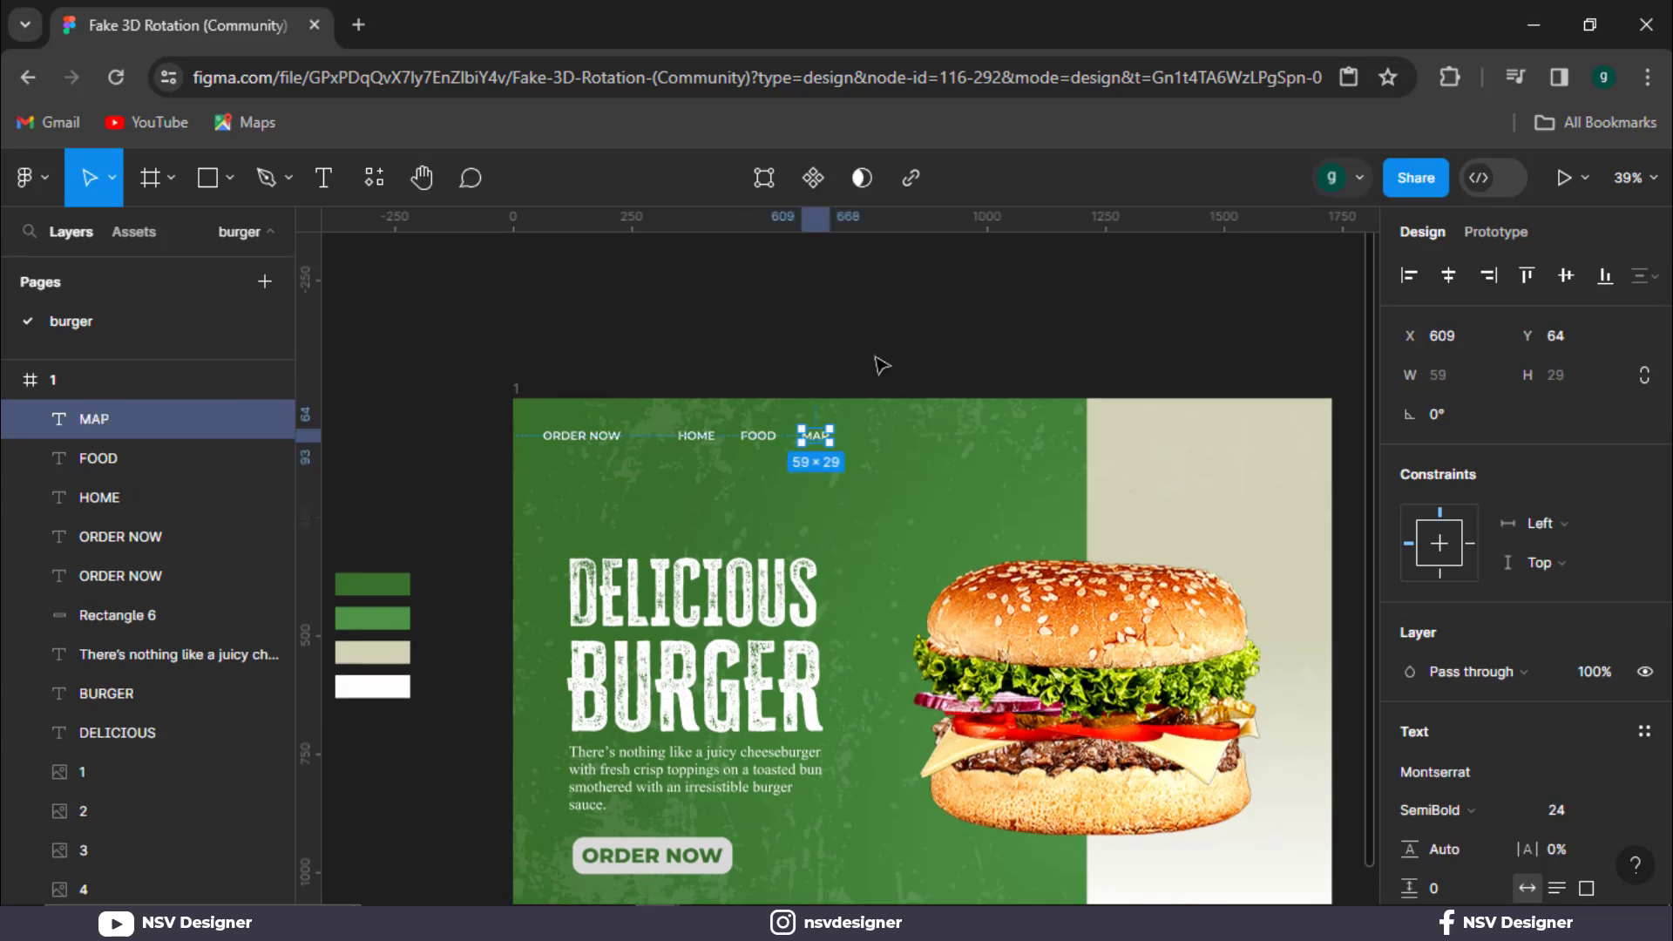
Duplicate MAP to its right at X 721, Y 64, and change the copy's text to "ABOUT".
drag(826, 441, 868, 440)
double_click(864, 436)
text(ABOUT)
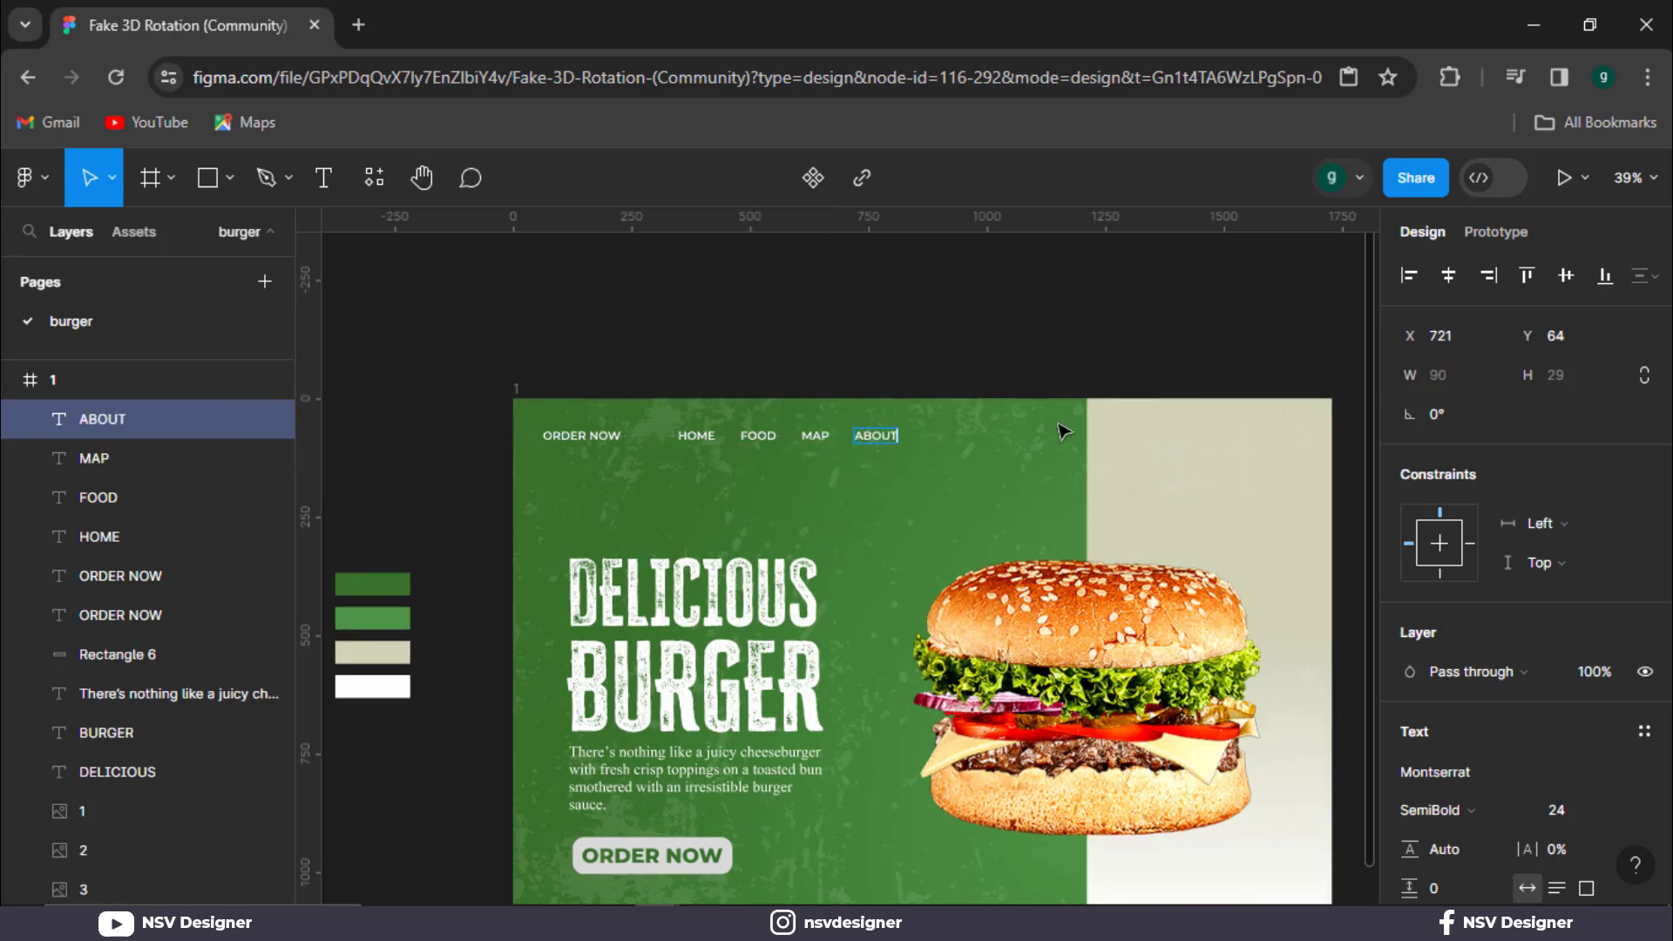
key(Escape)
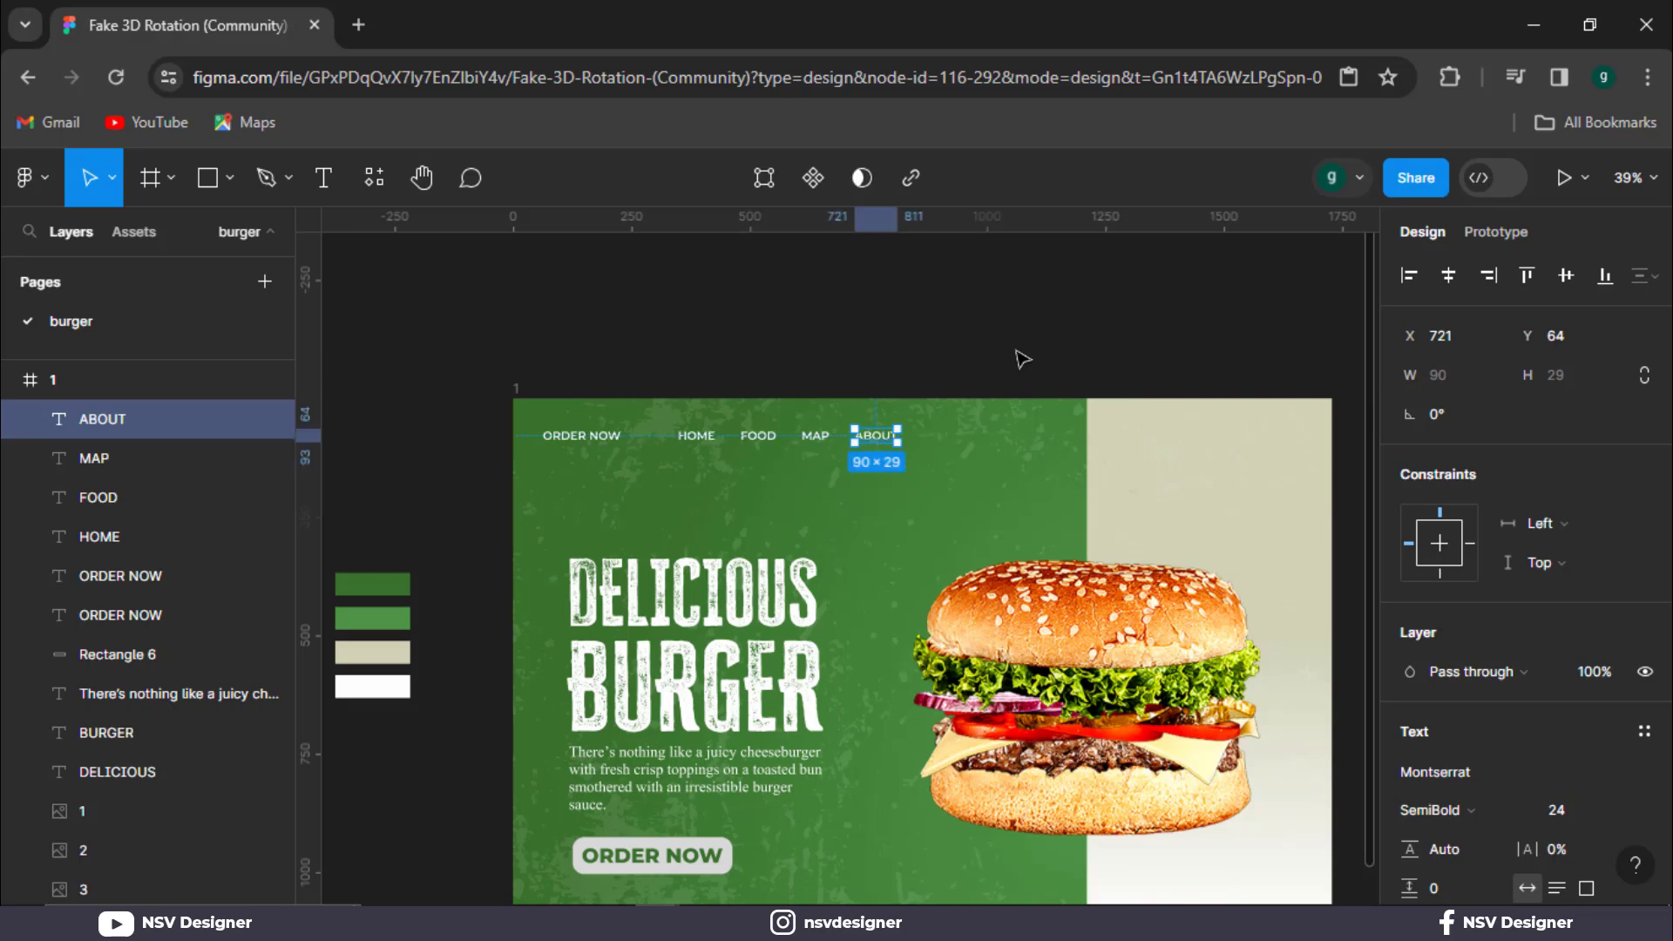
click(796, 342)
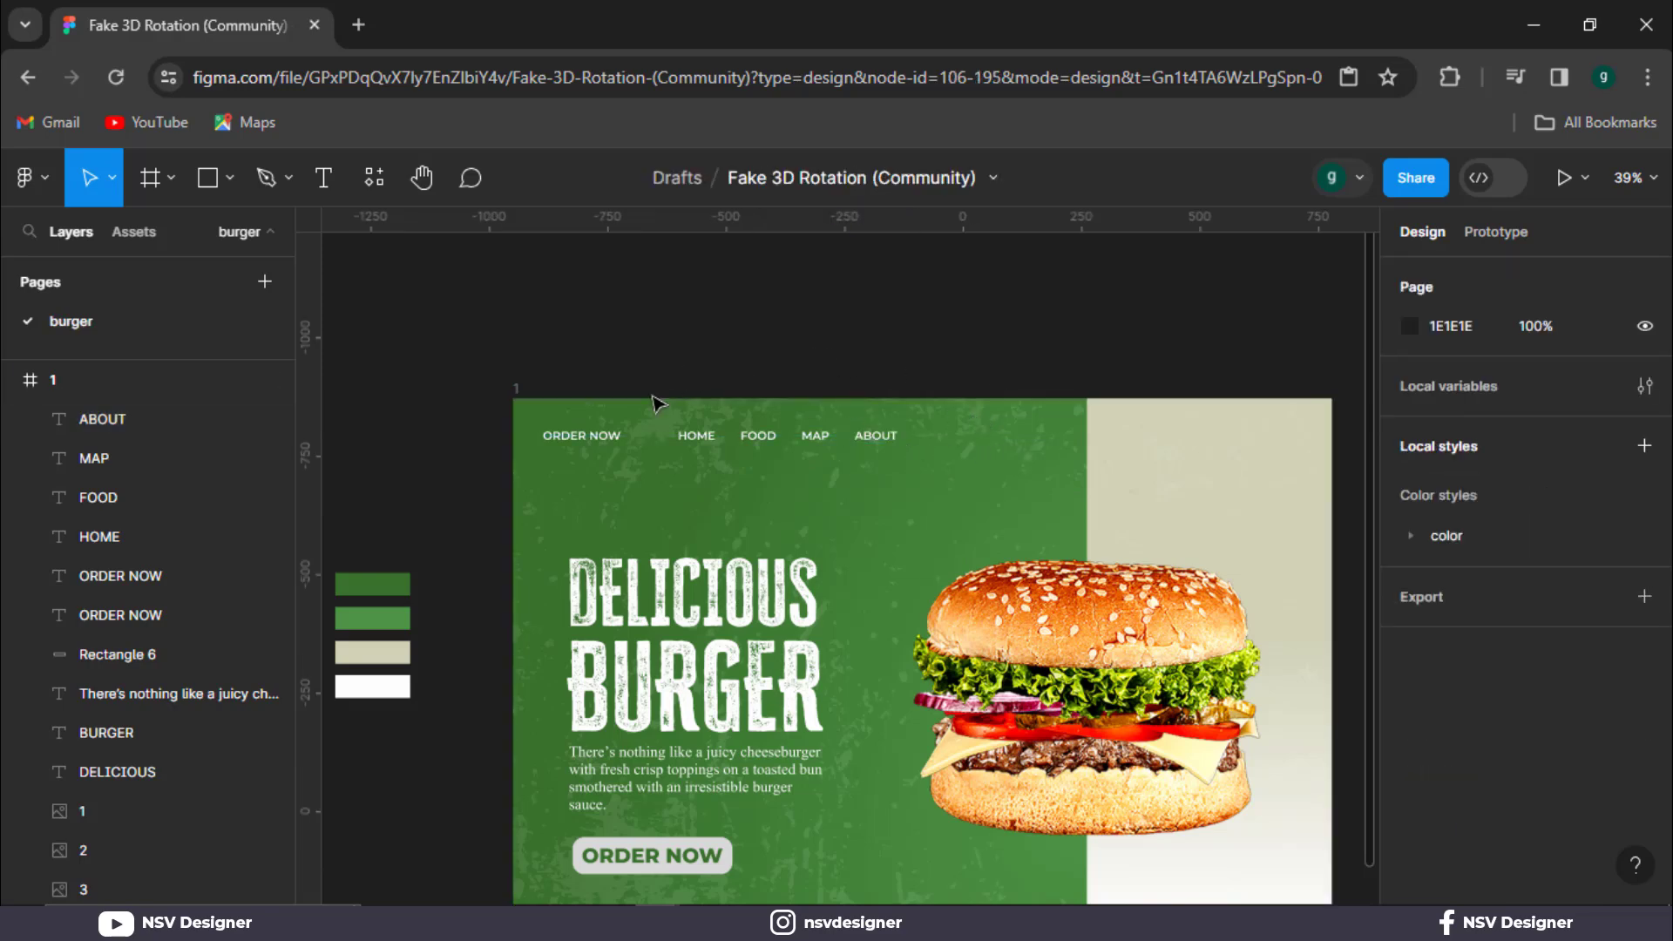
Set the font size of HOME, FOOD, MAP and ABOUT to 25.
drag(677, 398, 907, 450)
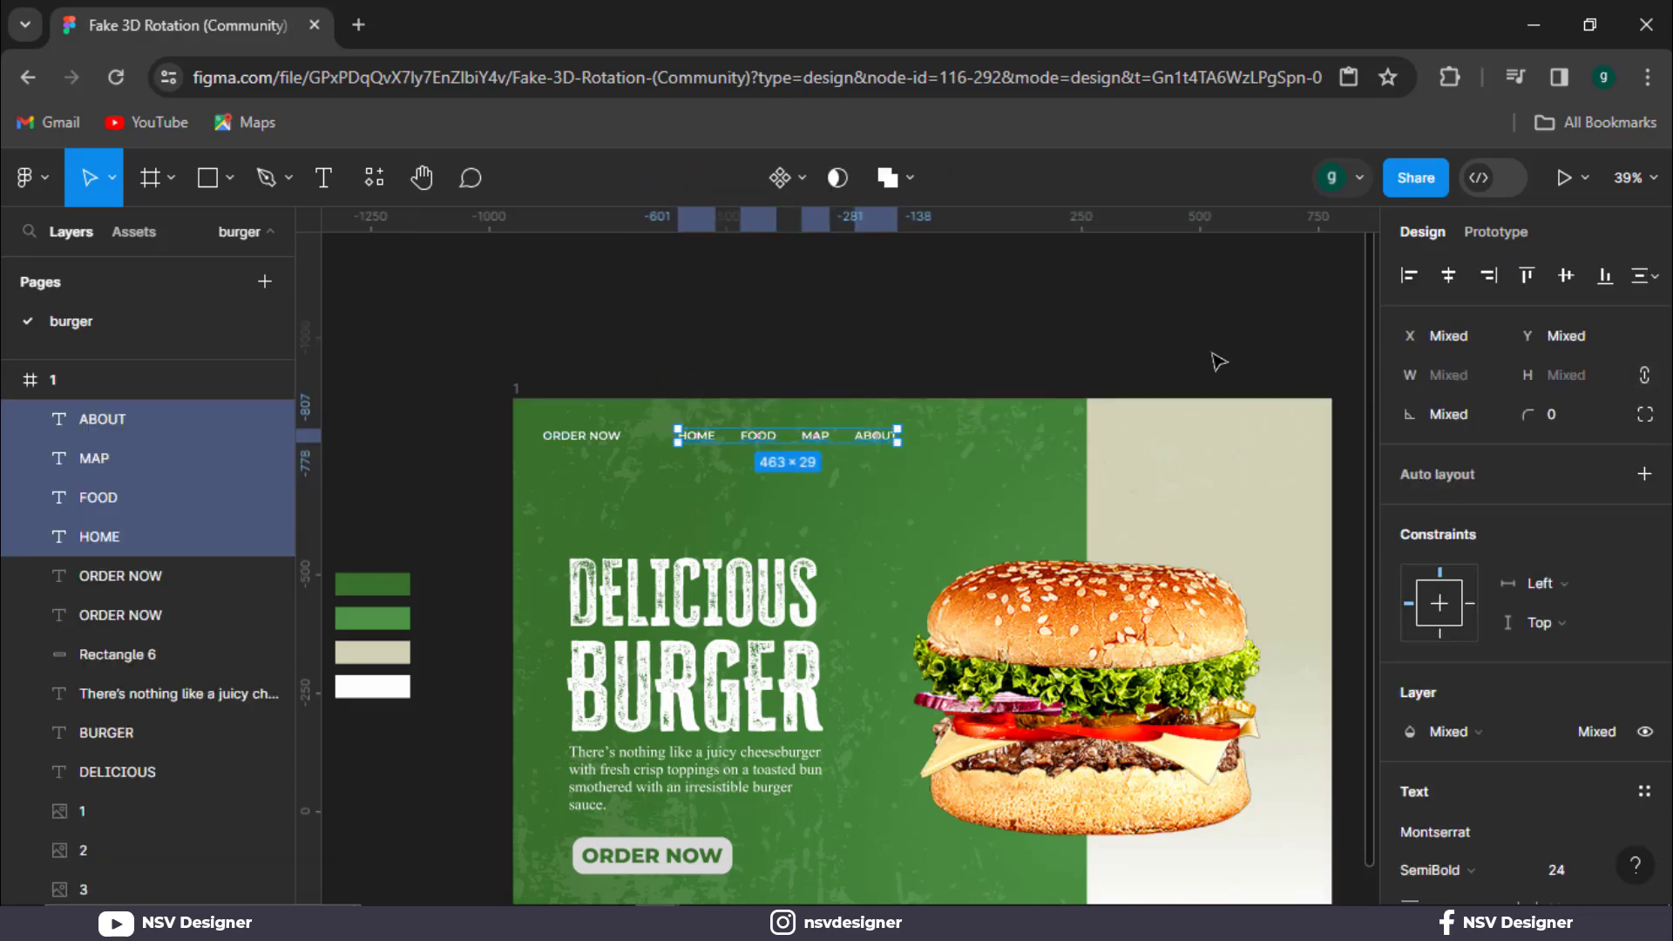
scroll(1582, 797, down, 3)
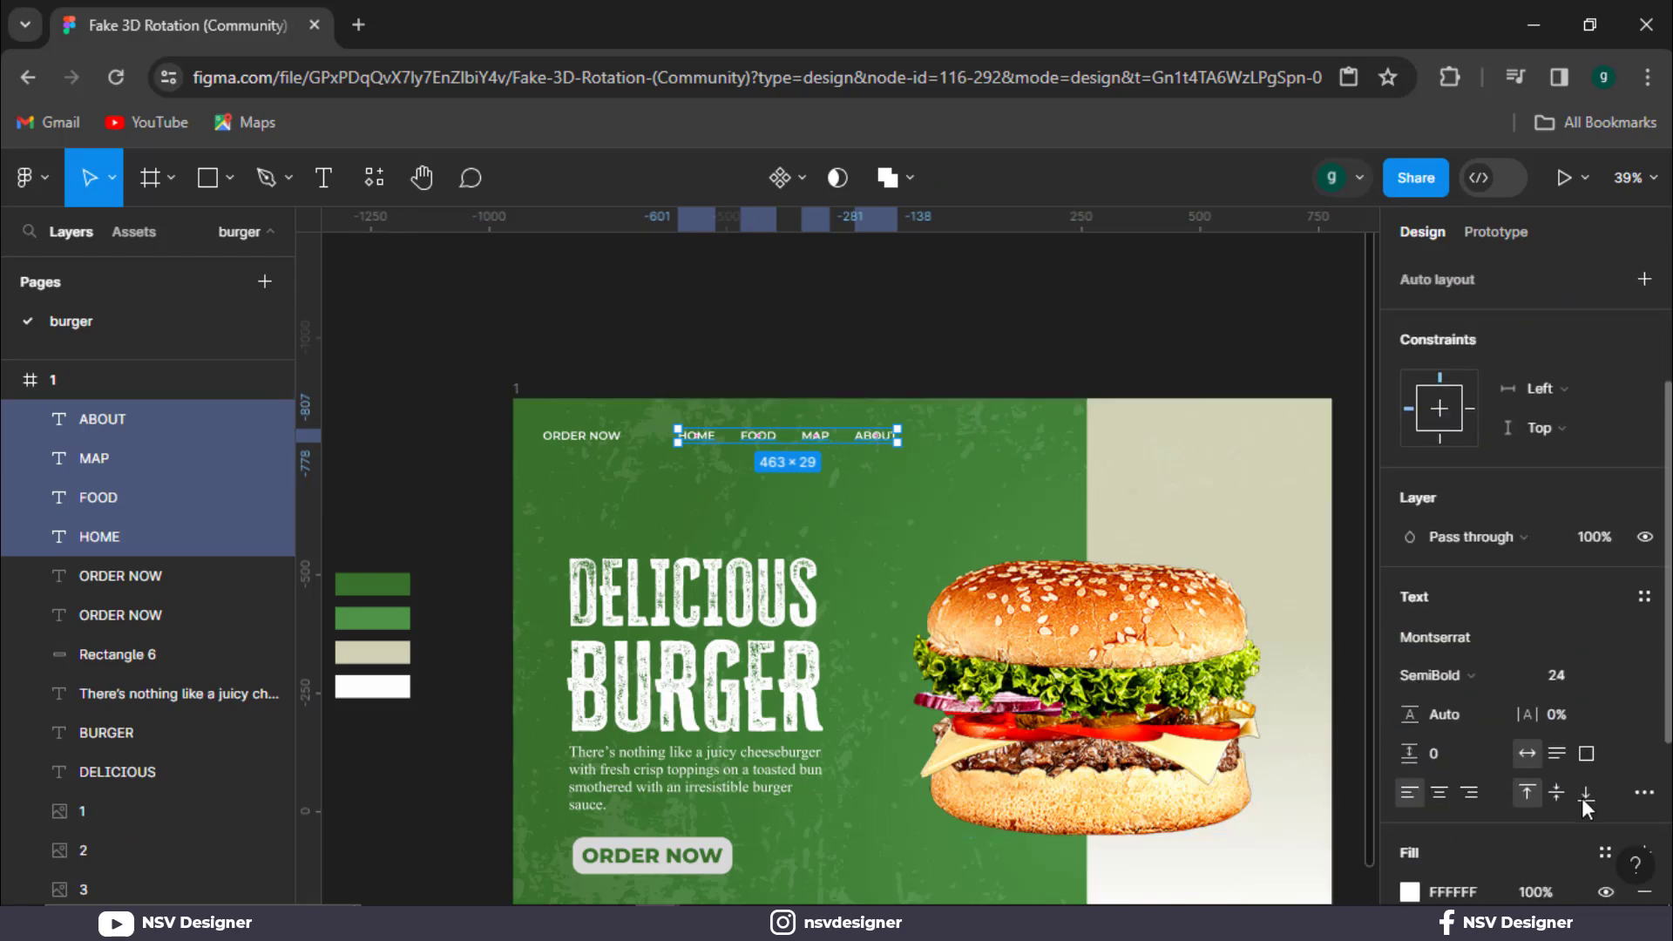
click(1555, 666)
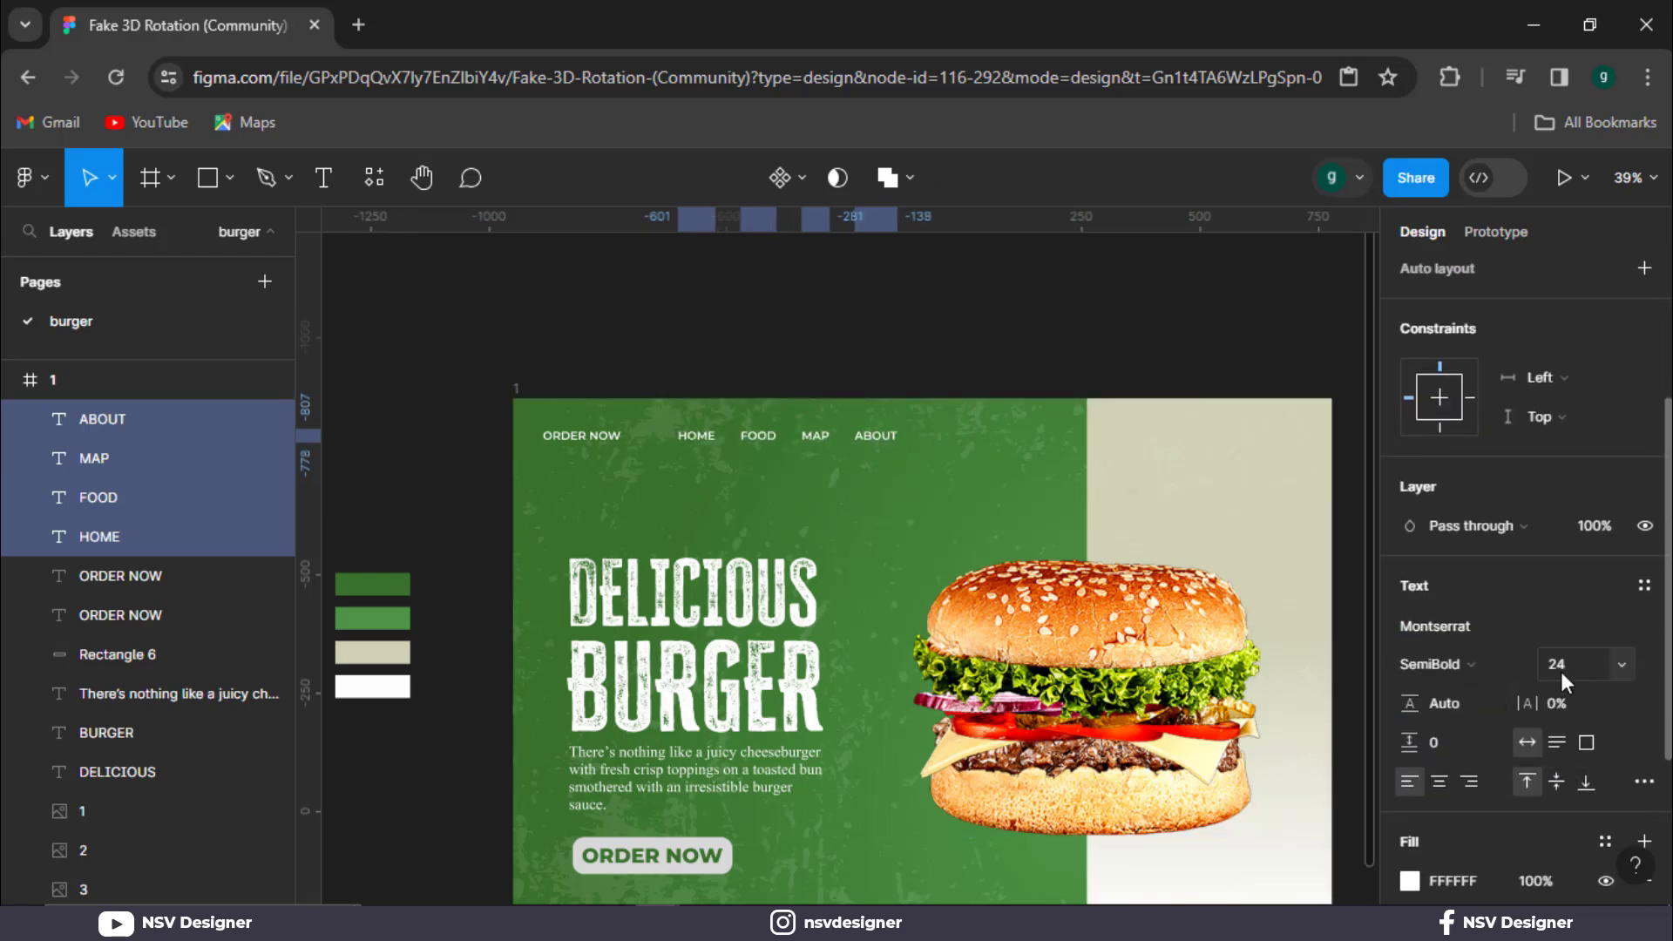
text(25)
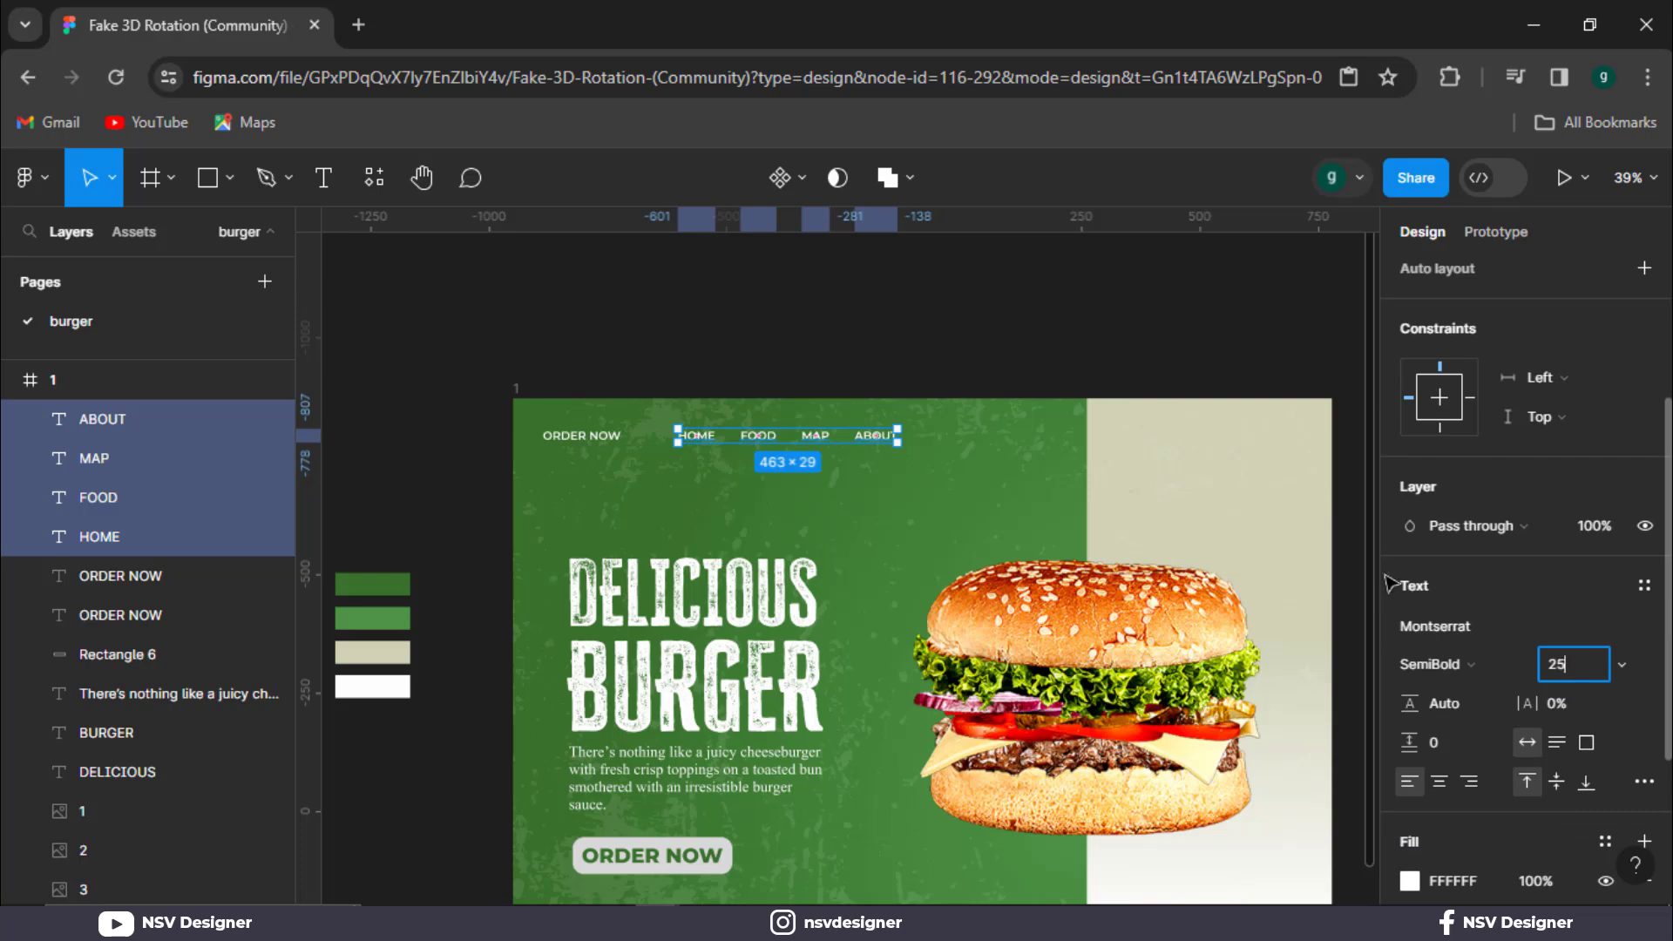
Shift the four menu texts right together so HOME starts at X 486, and set their font size to 27.
drag(907, 444, 978, 452)
key(ctrl+z)
click(1527, 742)
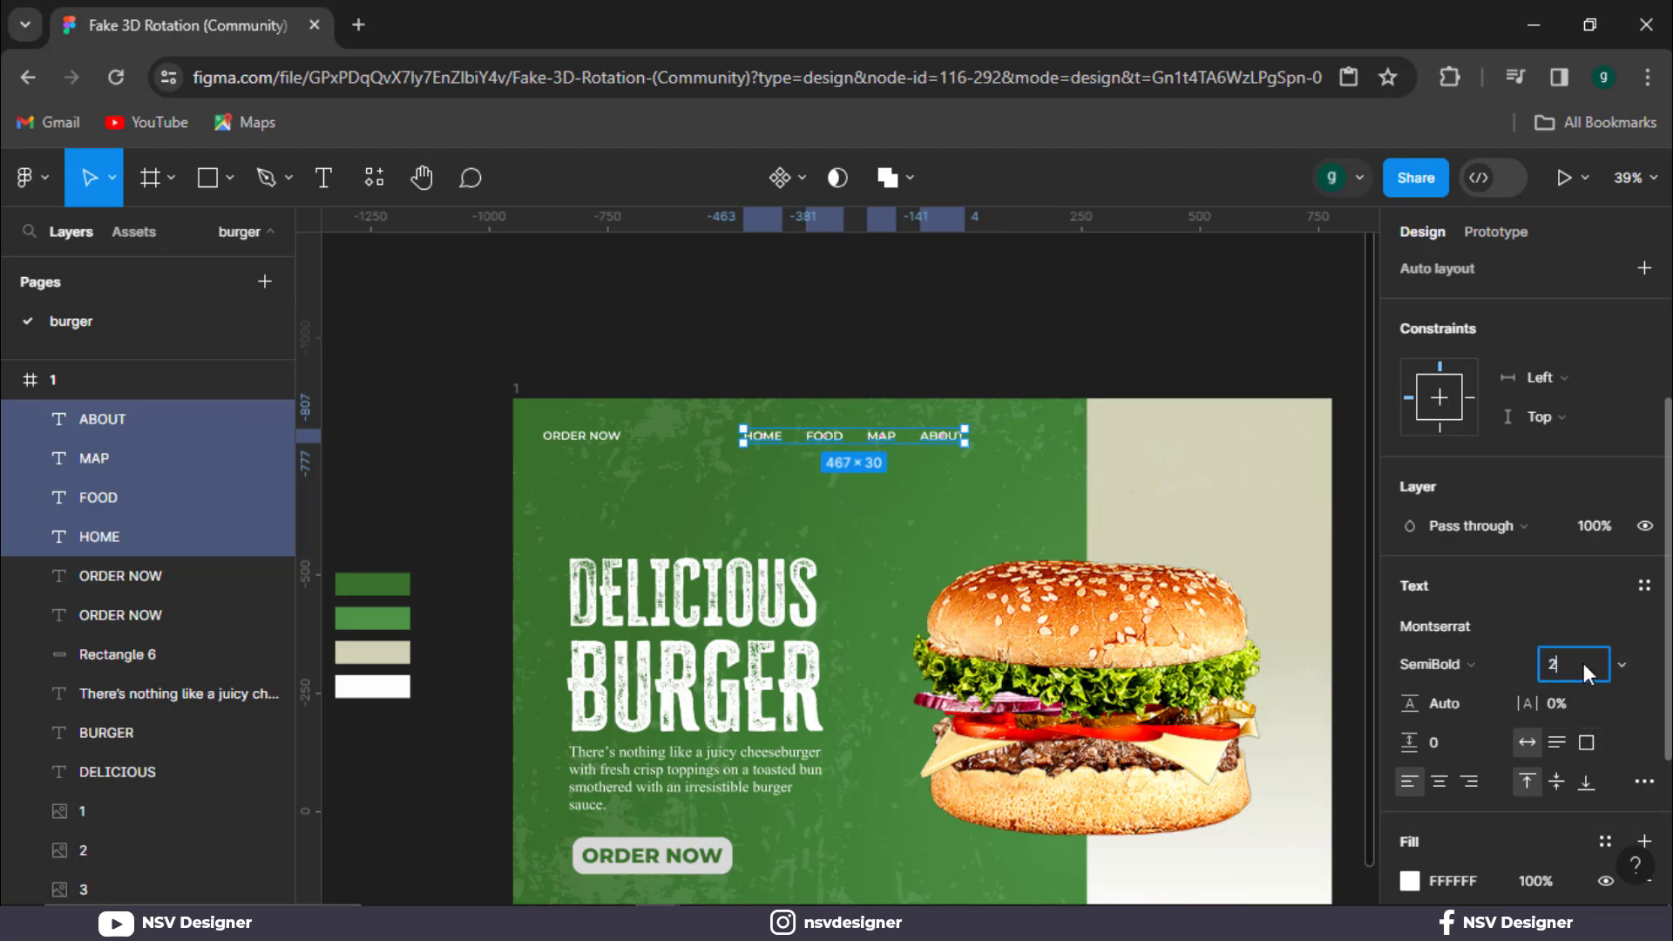
click(1218, 338)
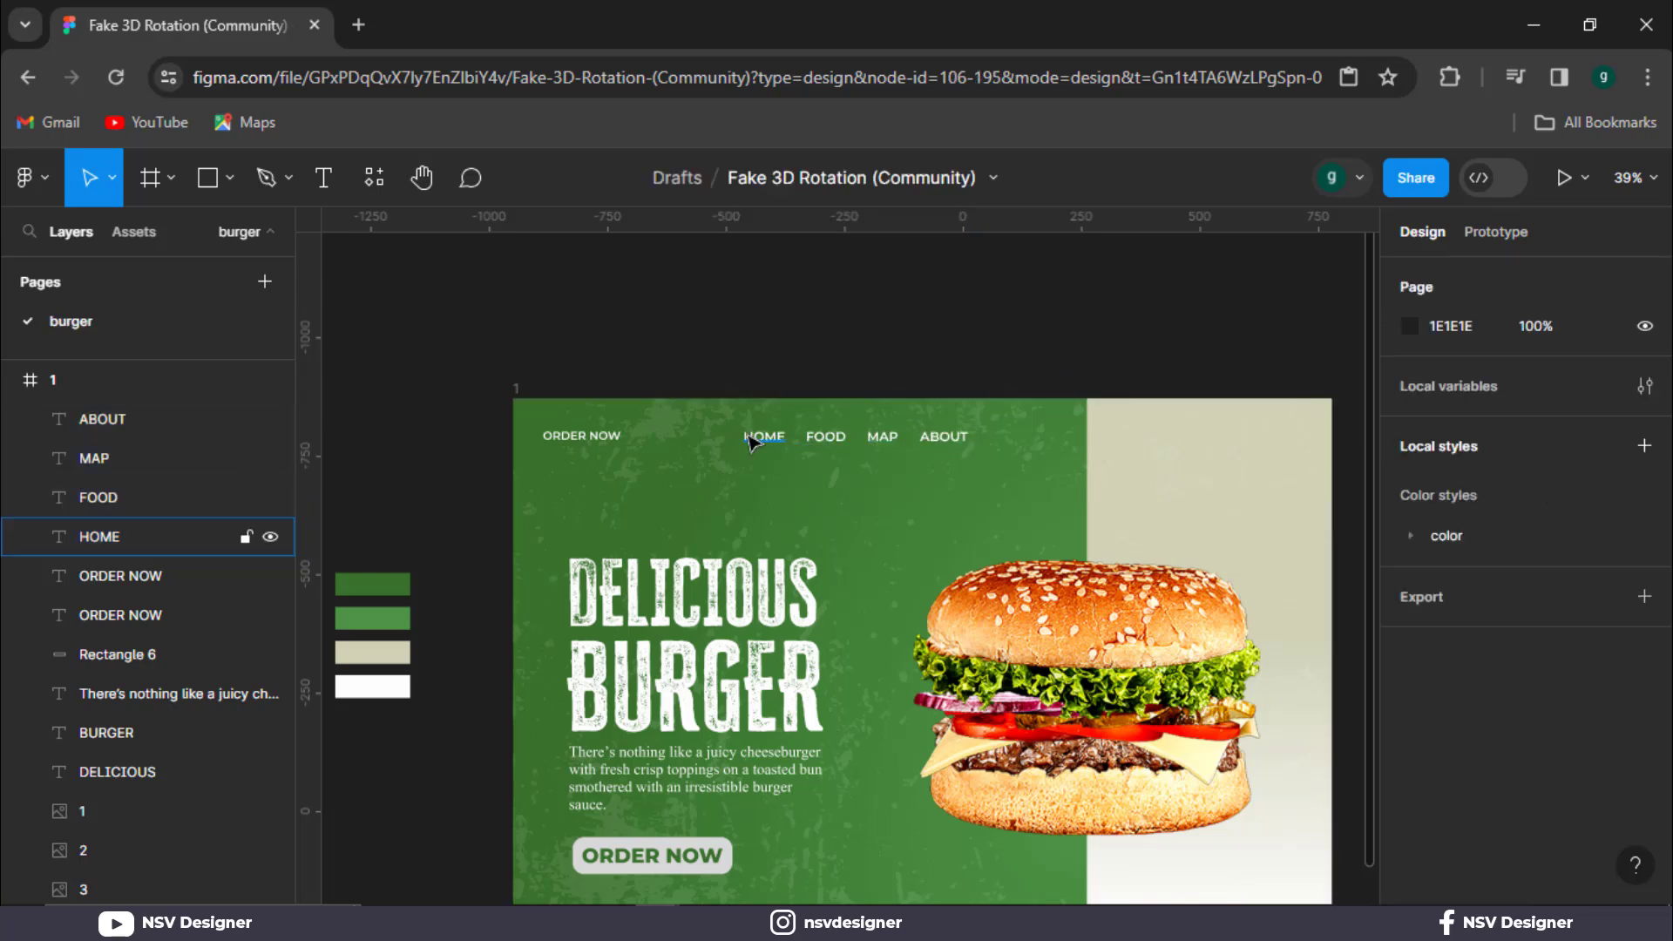
Change the font weight of HOME, FOOD, MAP and ABOUT to Medium.
scroll(770, 450, up, 3)
click(764, 437)
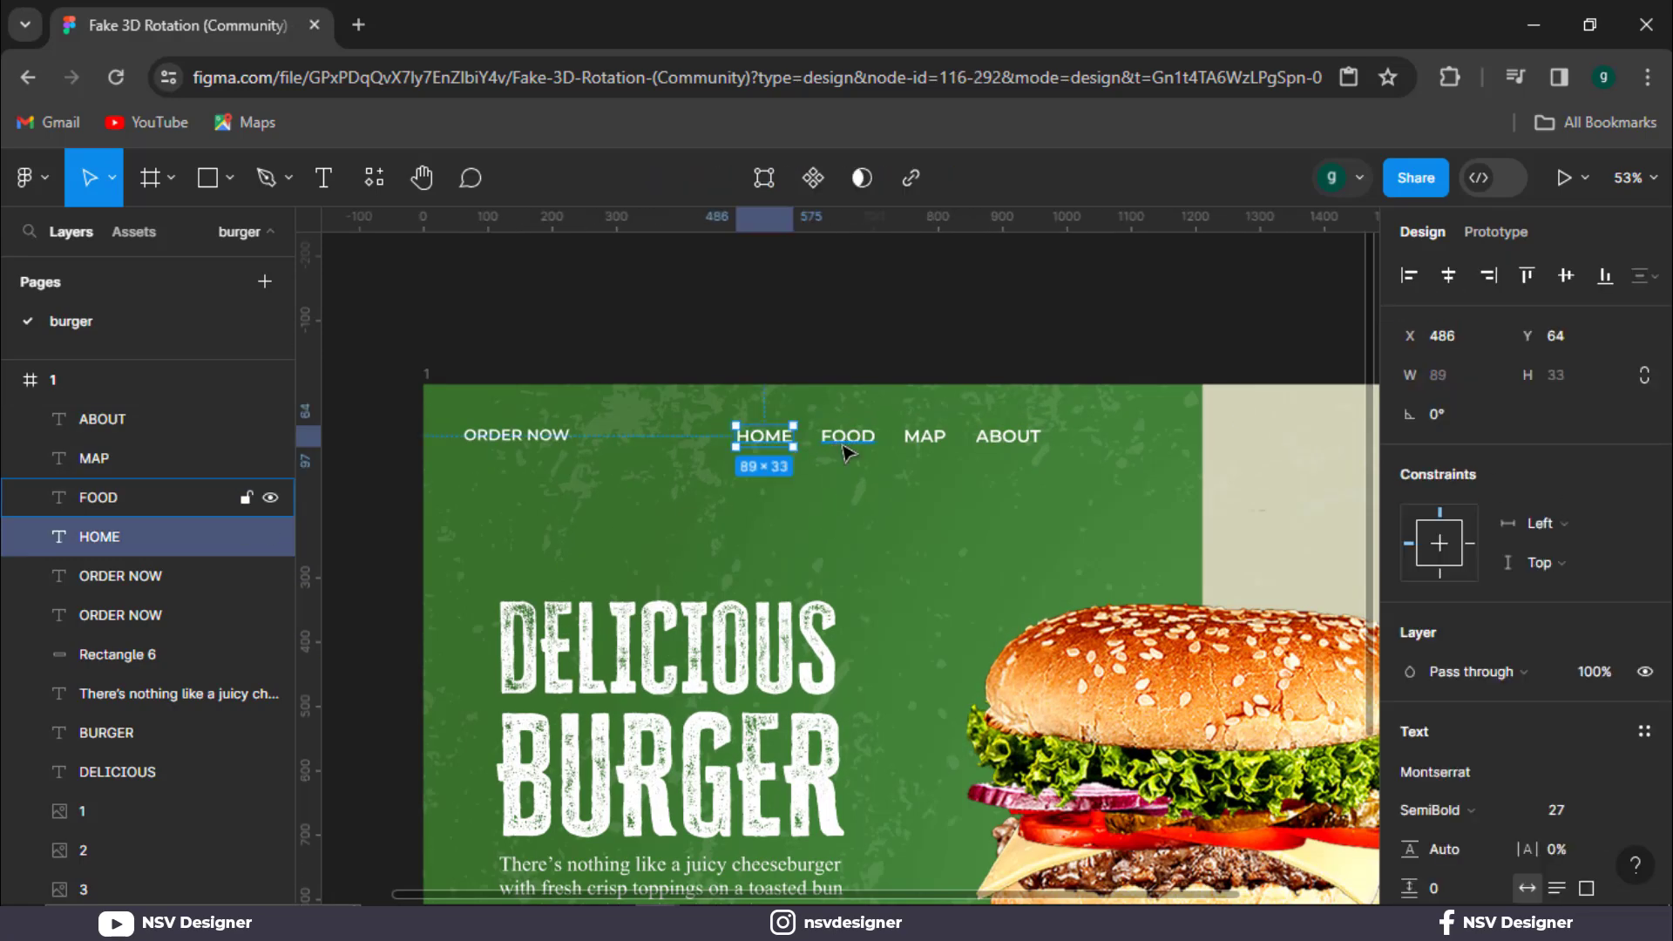
shift+click(847, 435)
shift+click(924, 436)
shift+click(1010, 445)
scroll(1482, 697, down, 3)
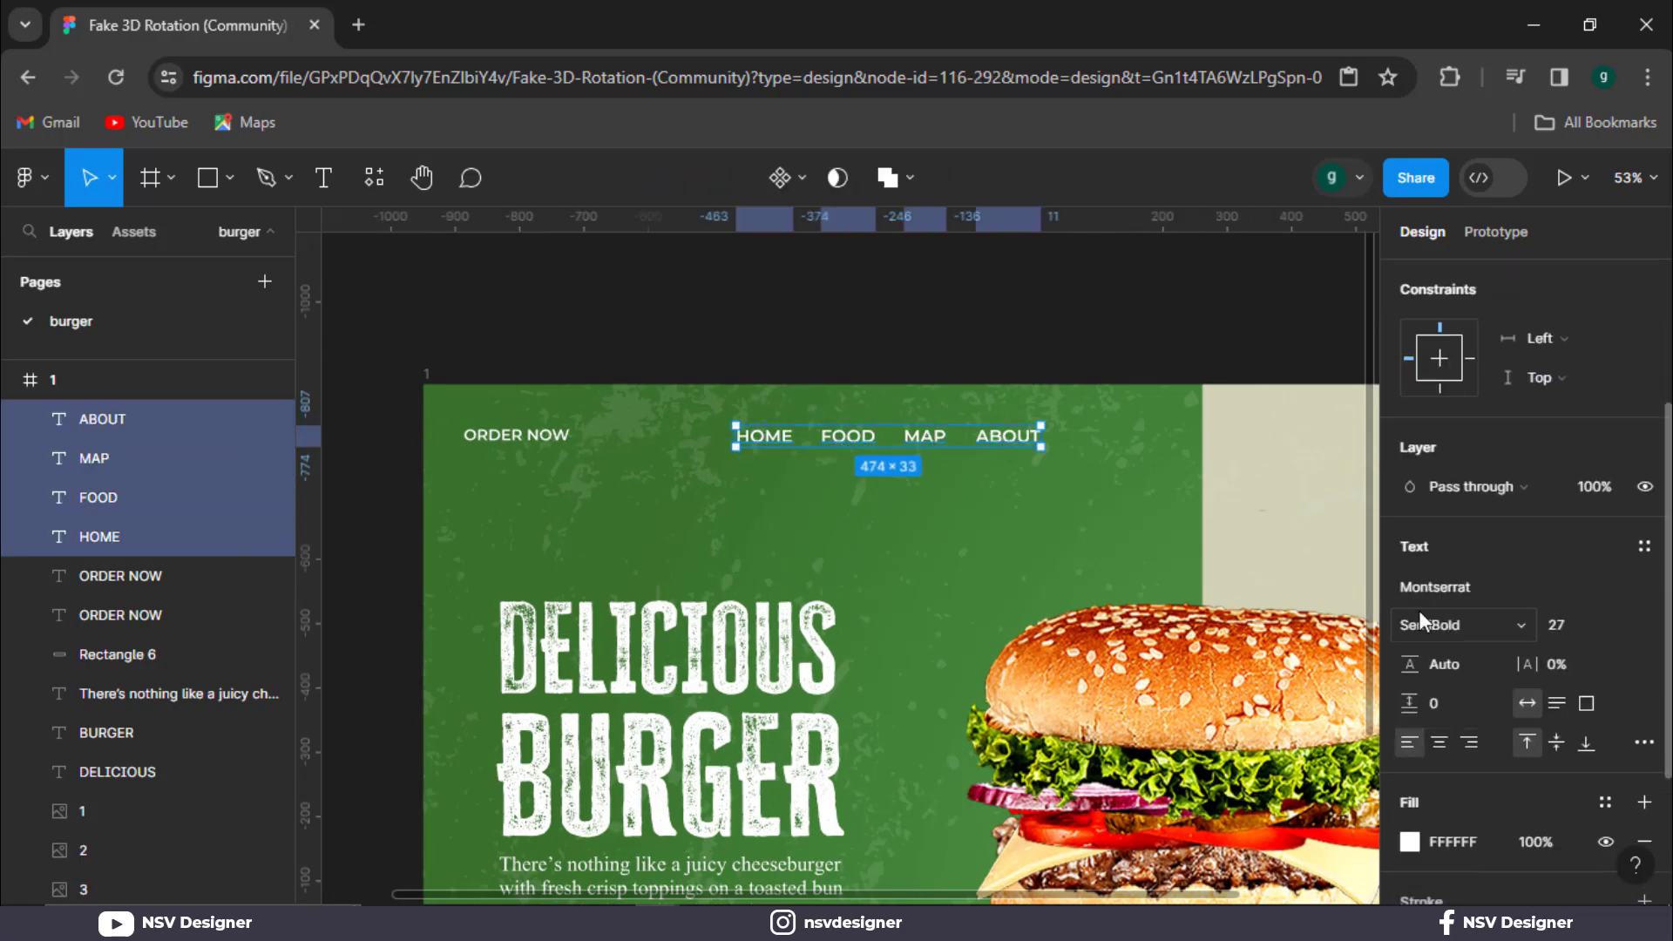
click(1471, 625)
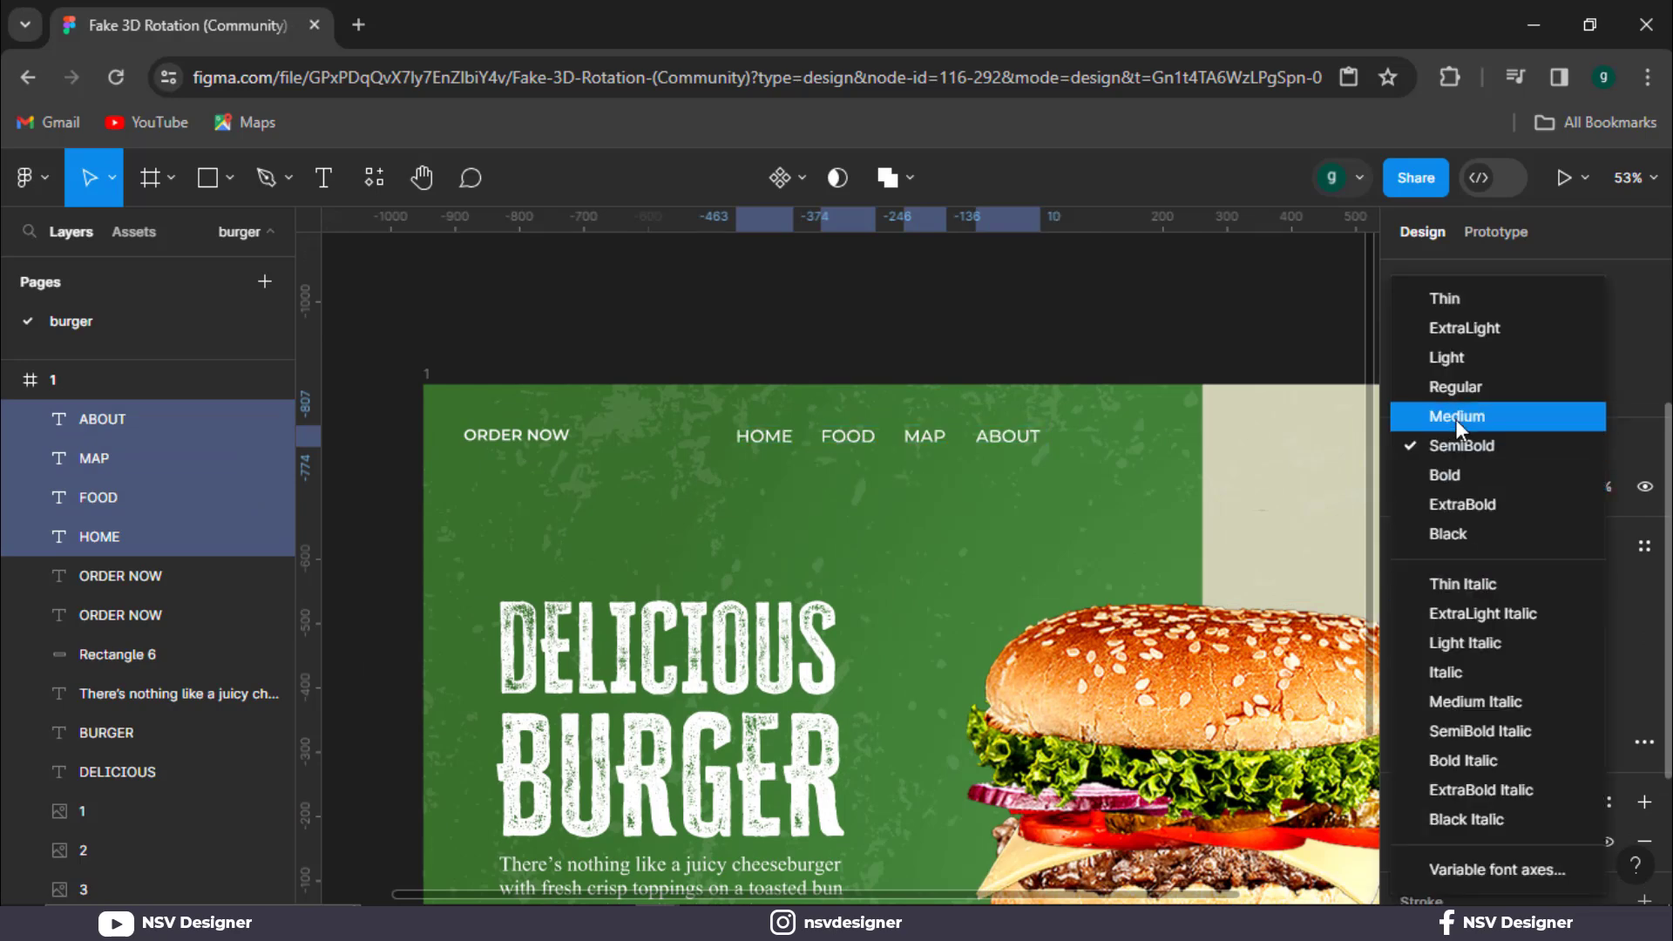
click(1456, 417)
click(906, 444)
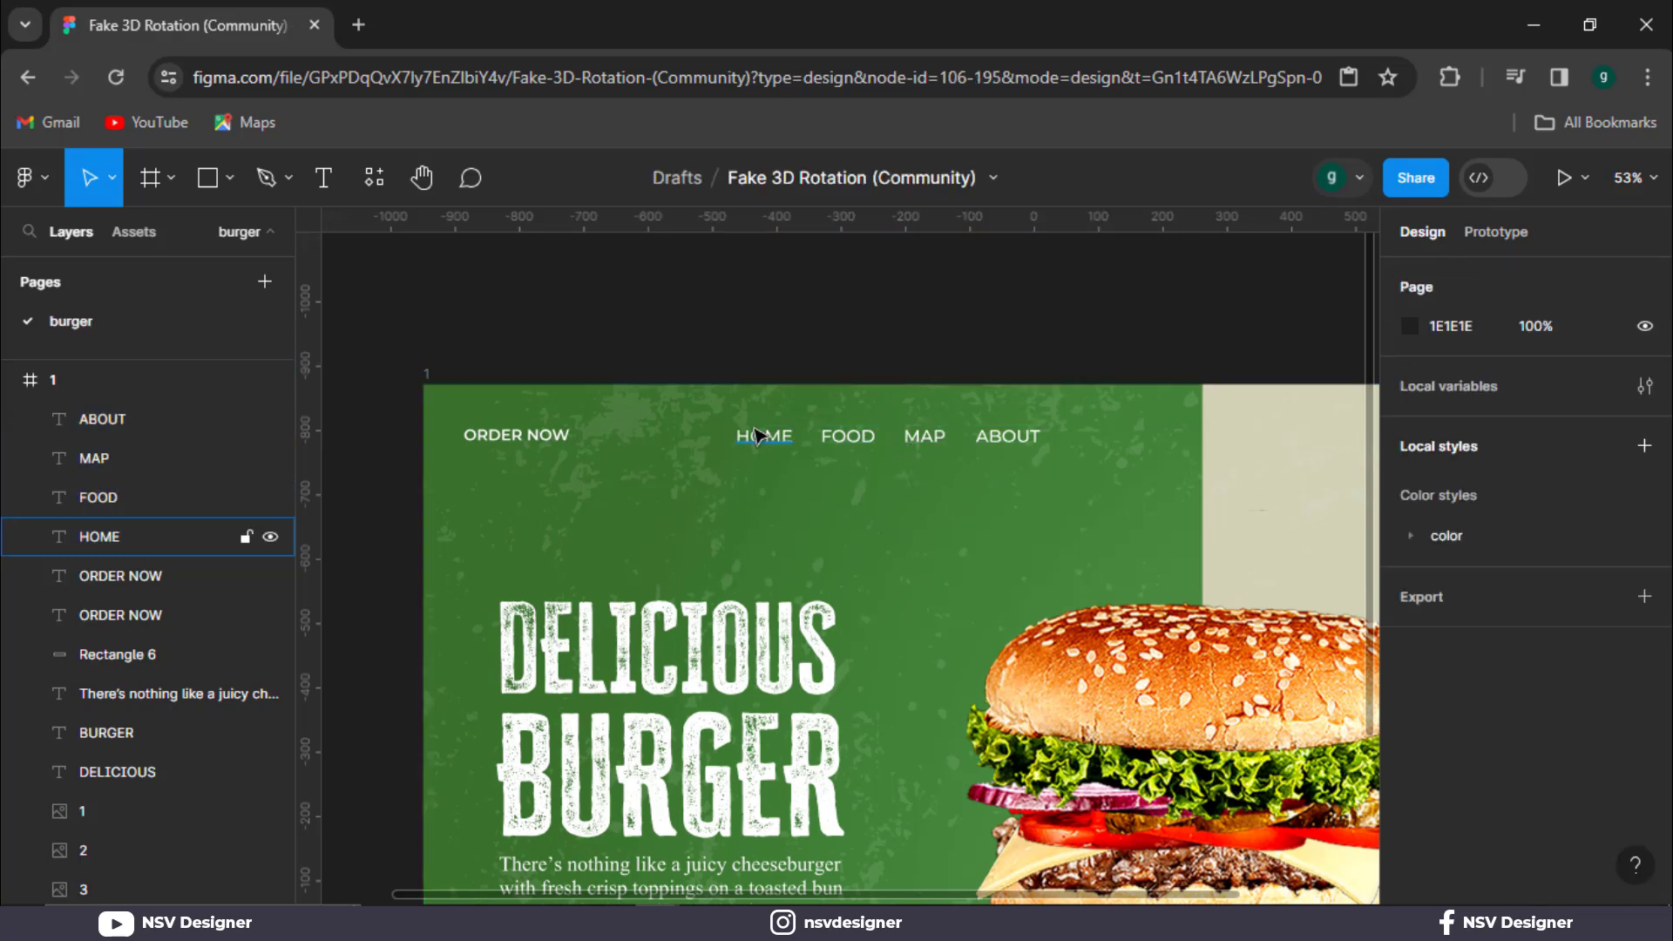
Change the small ORDER NOW text in the frame's upper-left corner to "Burger".
double_click(499, 433)
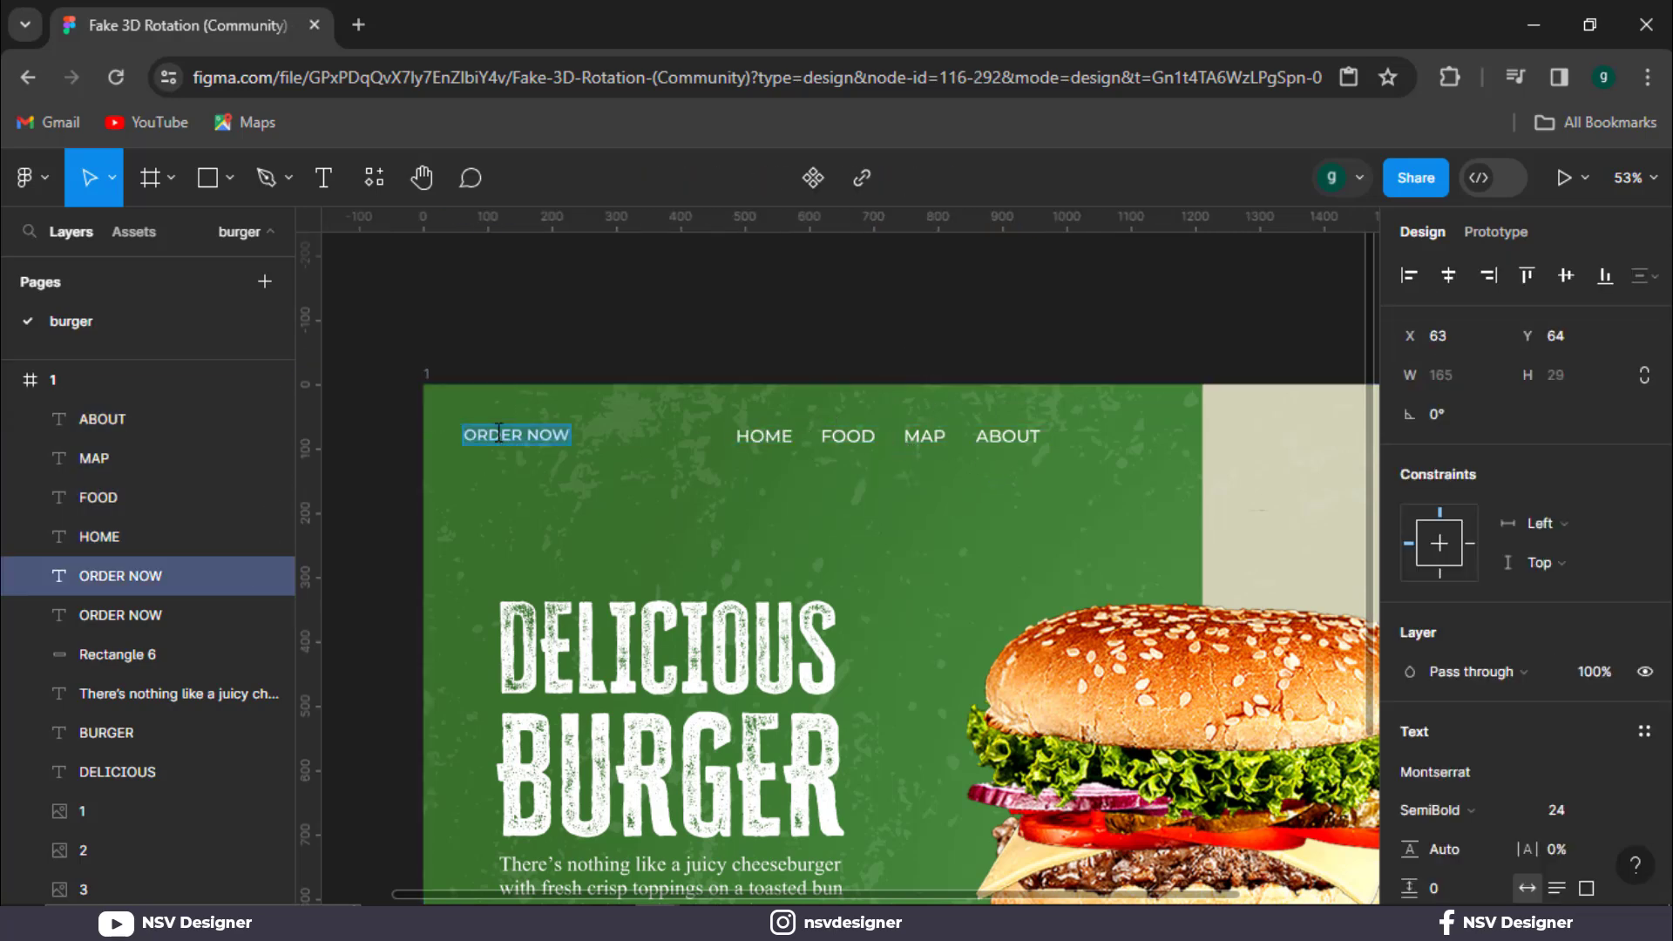
text(Burger)
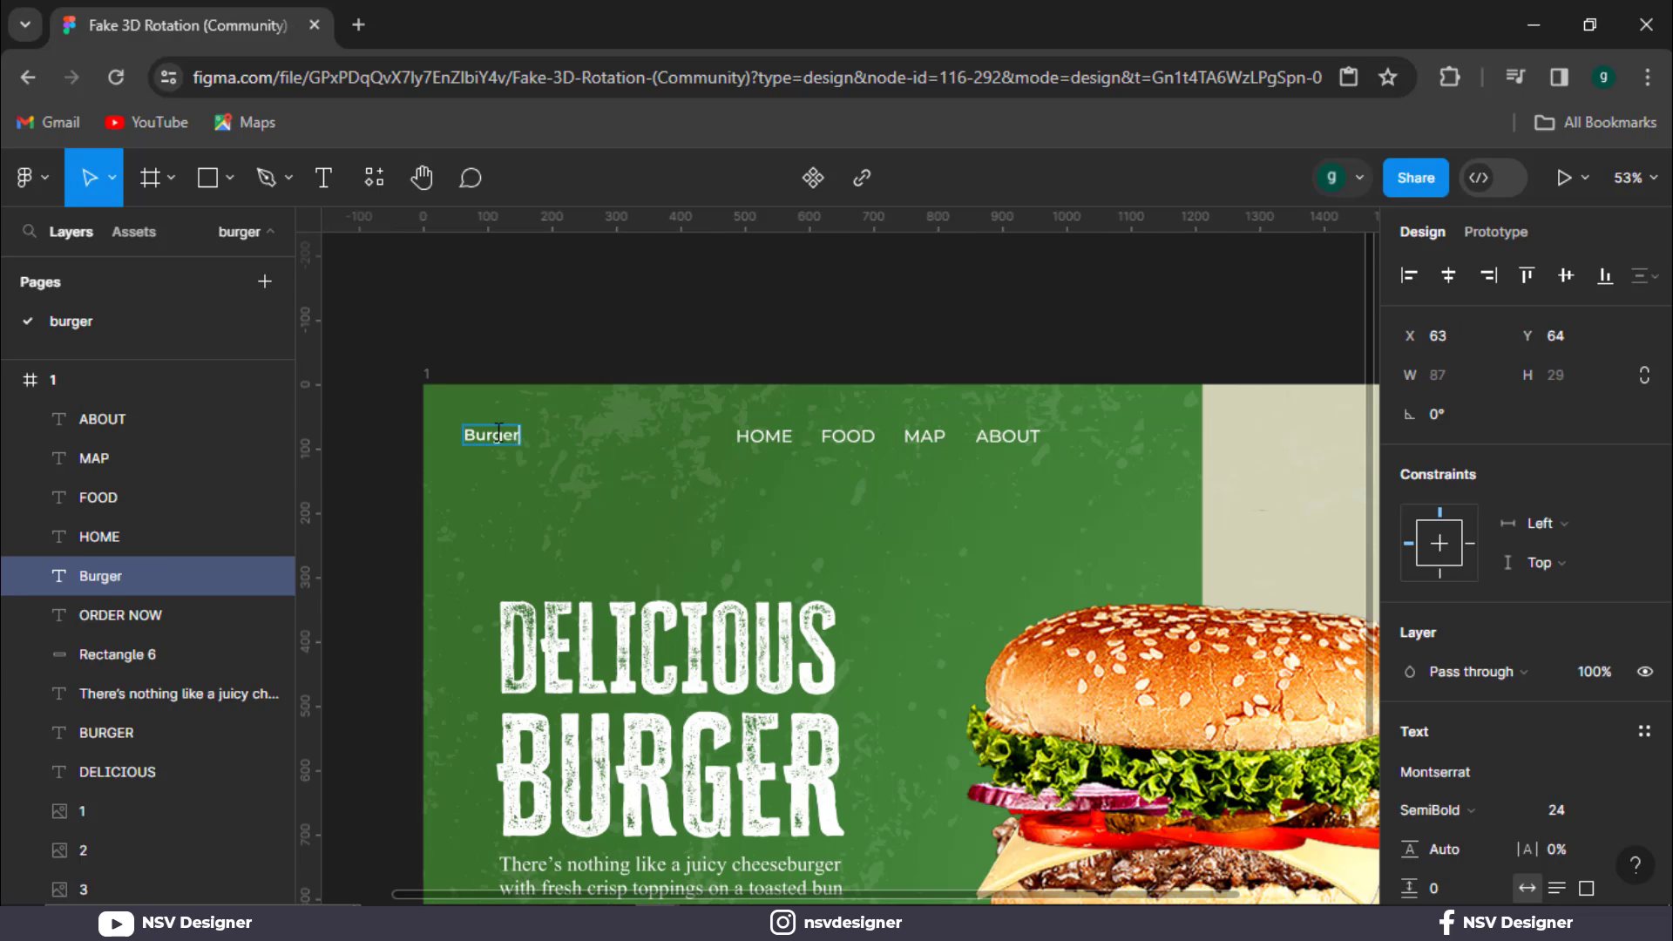
key(Escape)
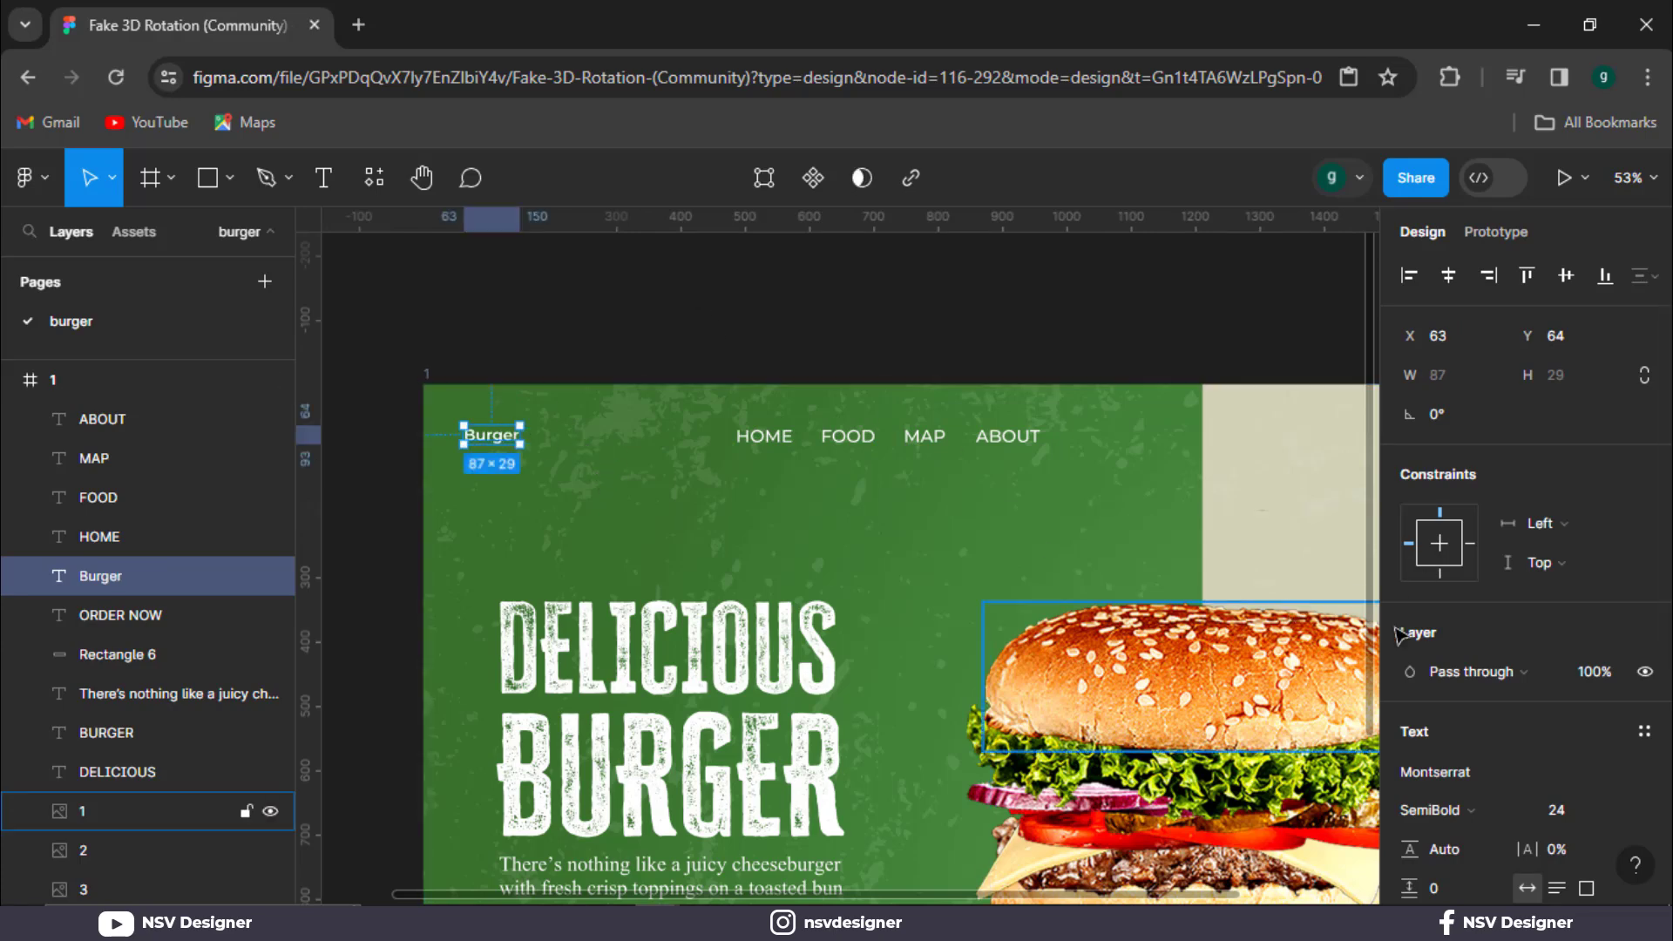
Set the font of the small Burger text to Dopestyle.
click(1423, 763)
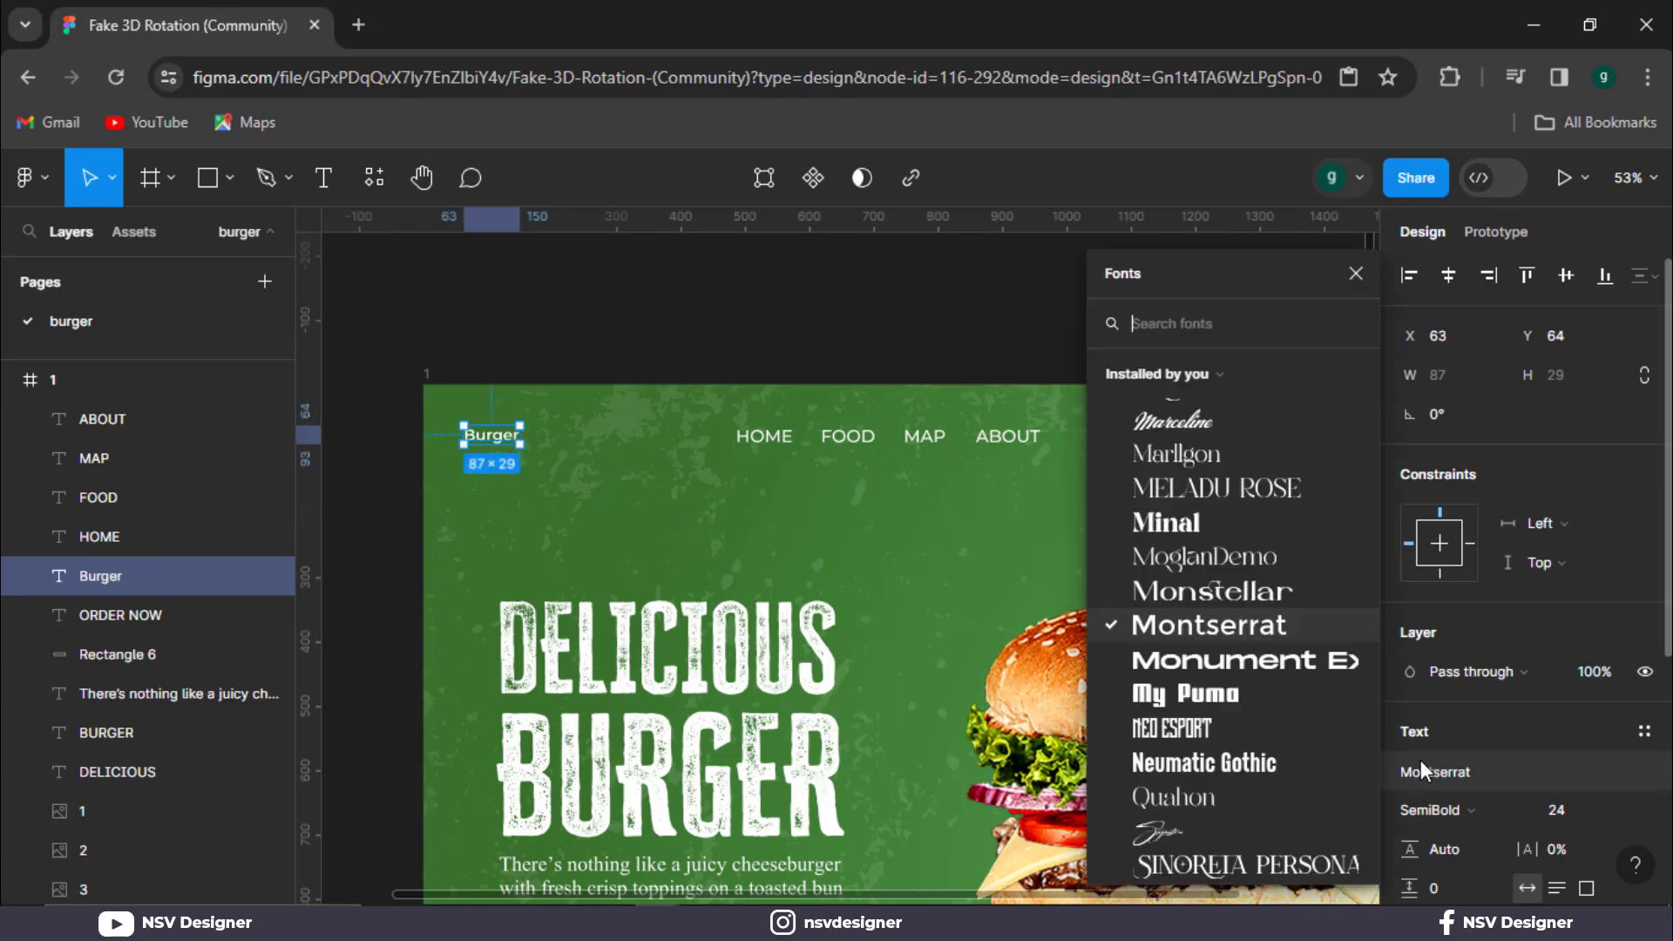
text(dope)
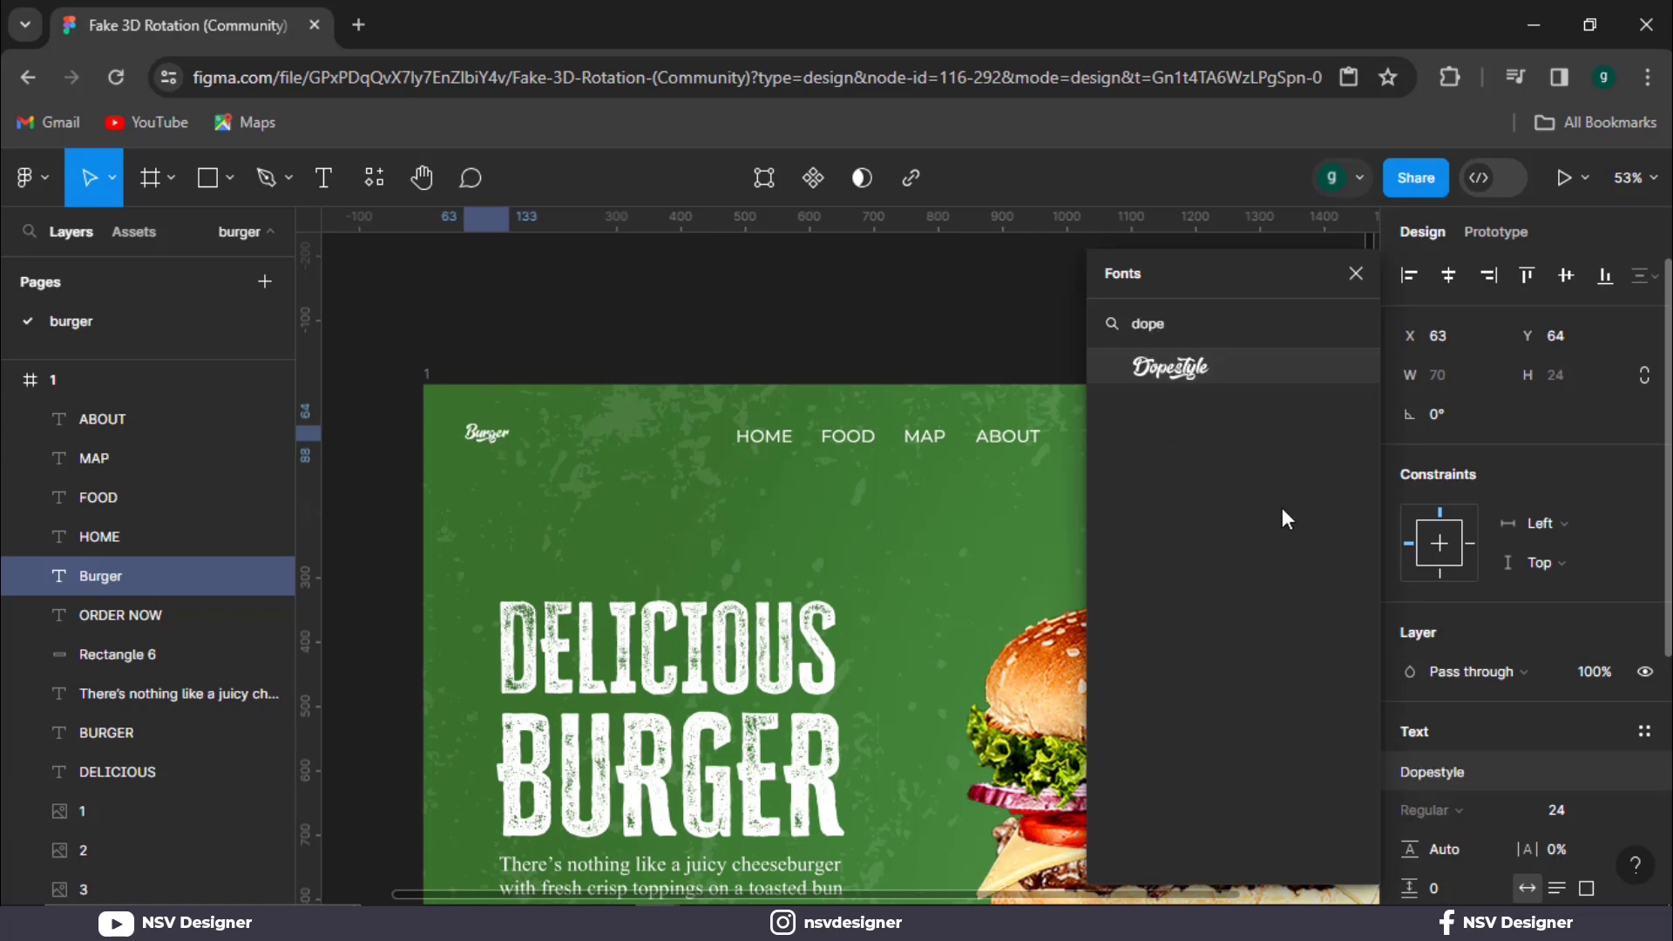
click(1236, 378)
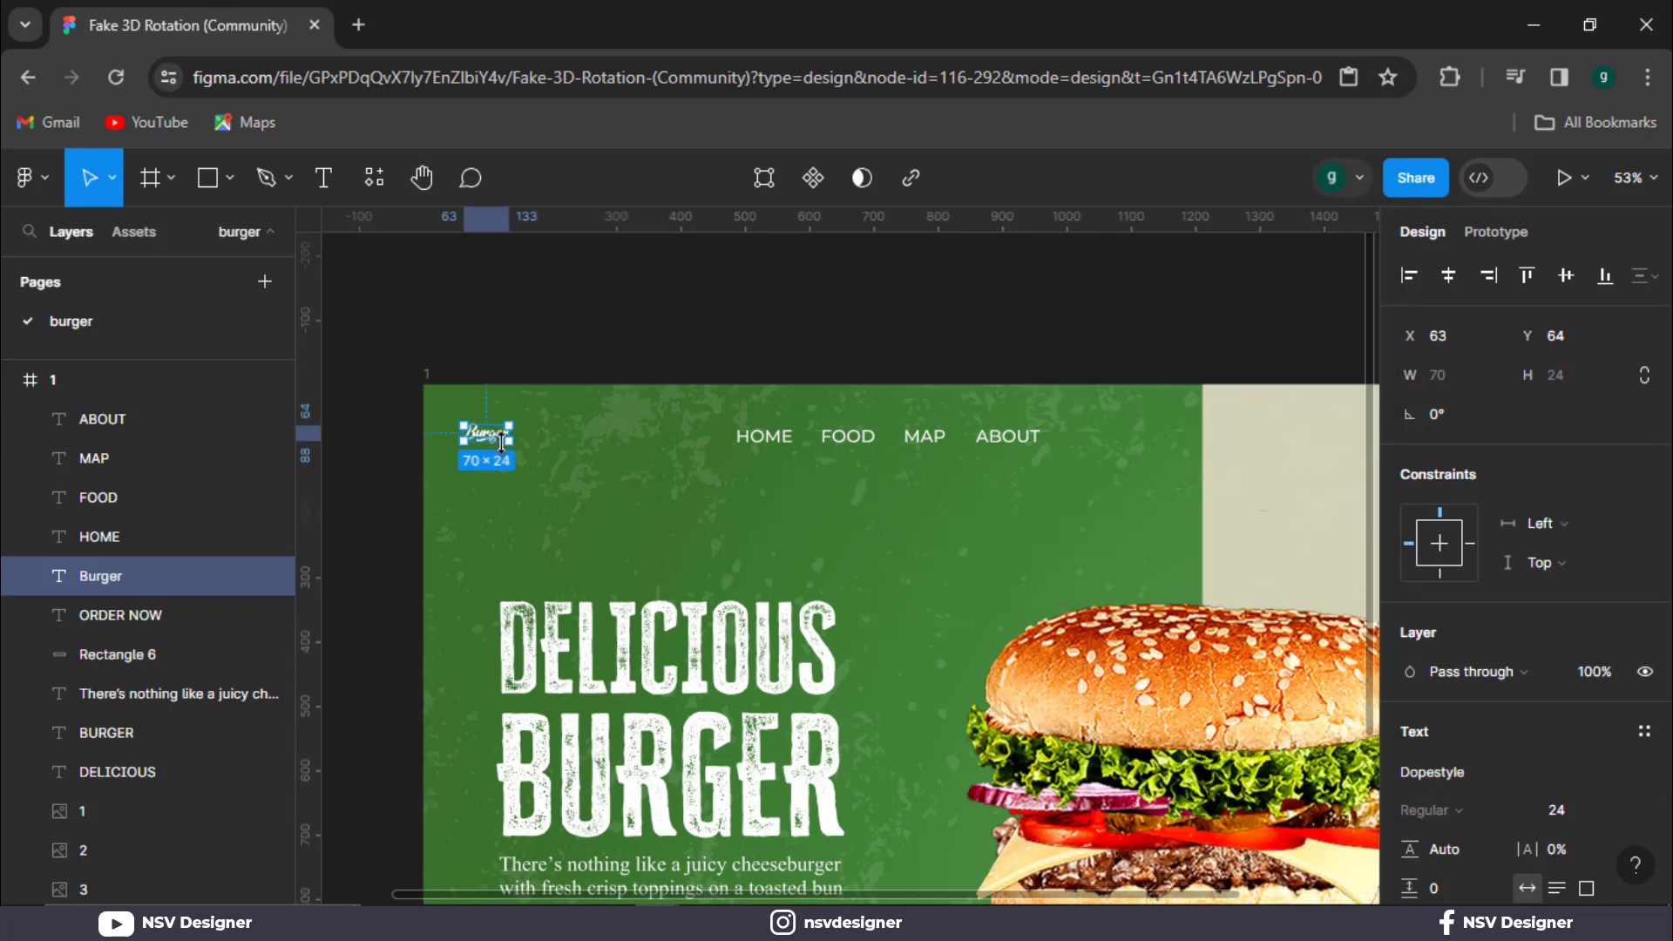
Enlarge the small Burger text to font size 49.
drag(544, 453, 569, 462)
key(ctrl+z)
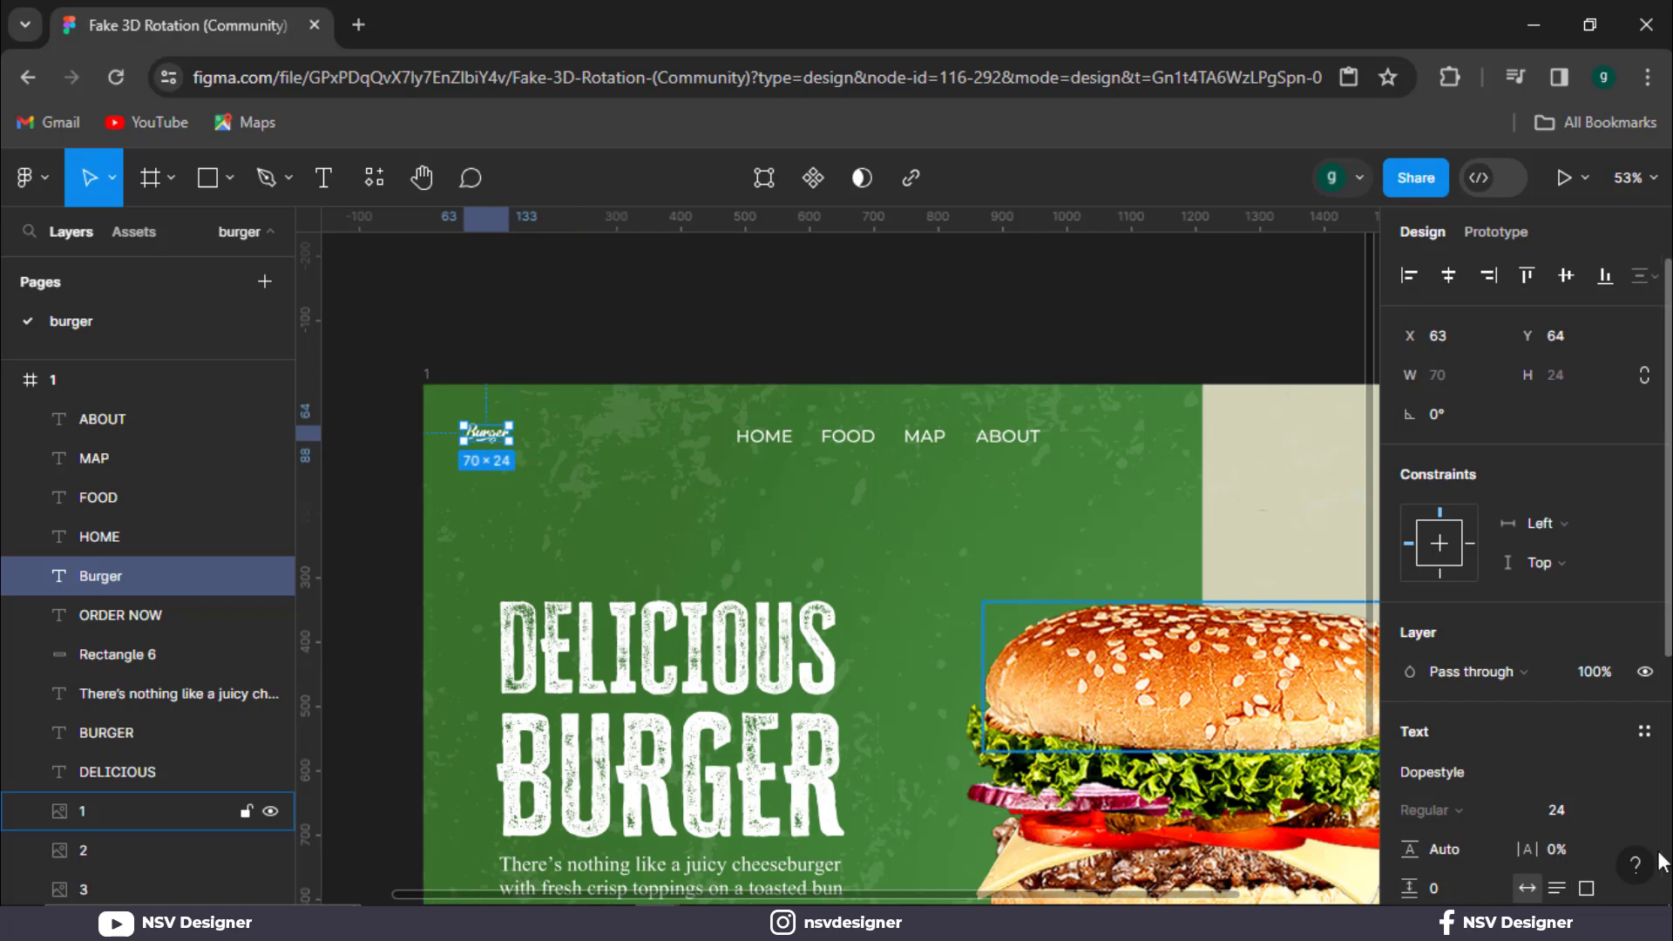
drag(1565, 816, 1606, 814)
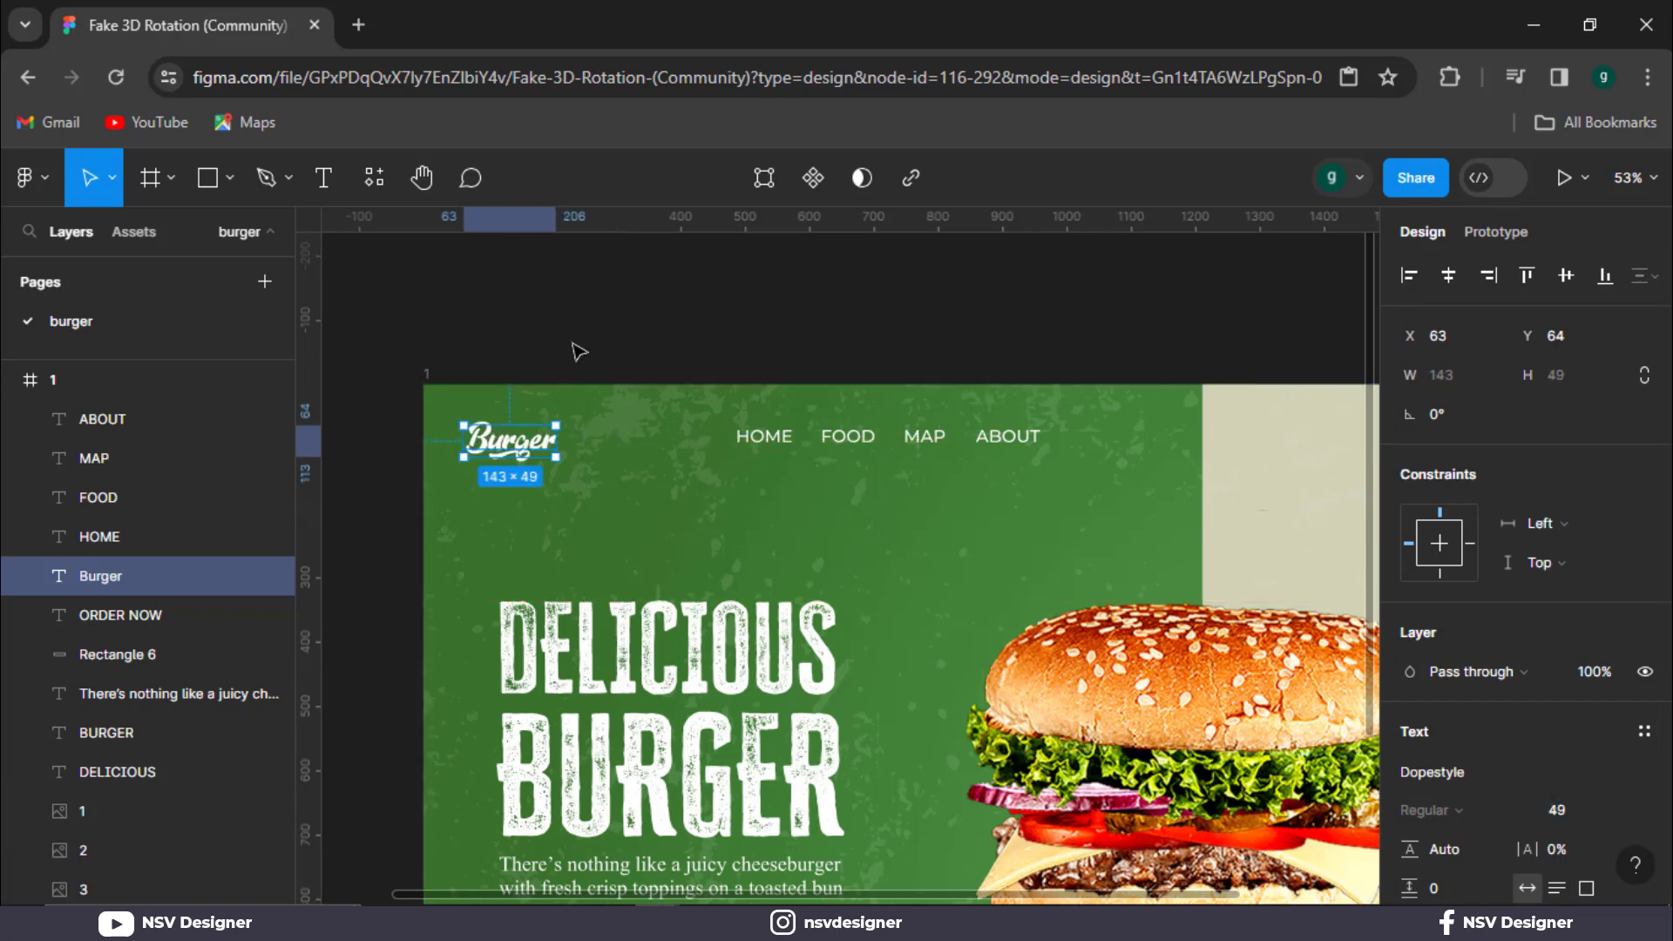
Move the Burger logo text closer to the frame's upper-left corner, at about X 47, Y 53.
scroll(579, 354, down, 1)
click(579, 324)
drag(536, 410, 529, 404)
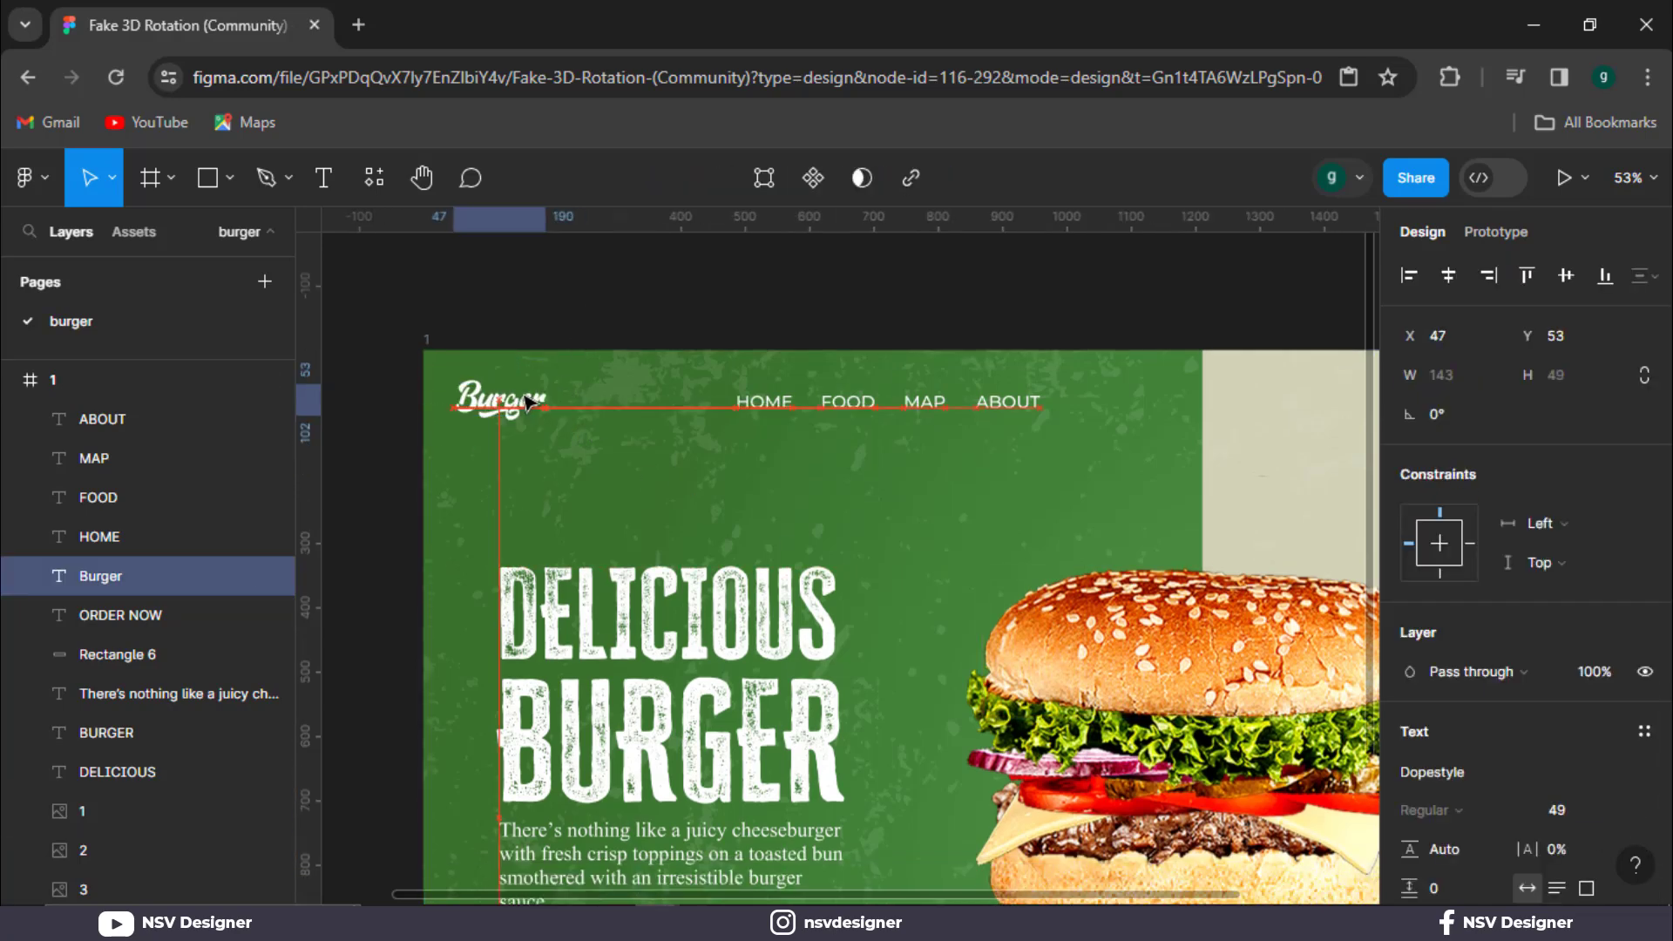
click(968, 284)
Spread out HOME, FOOD, MAP and ABOUT by resizing them together from their center to 697 × 43.
scroll(959, 287, right, 3)
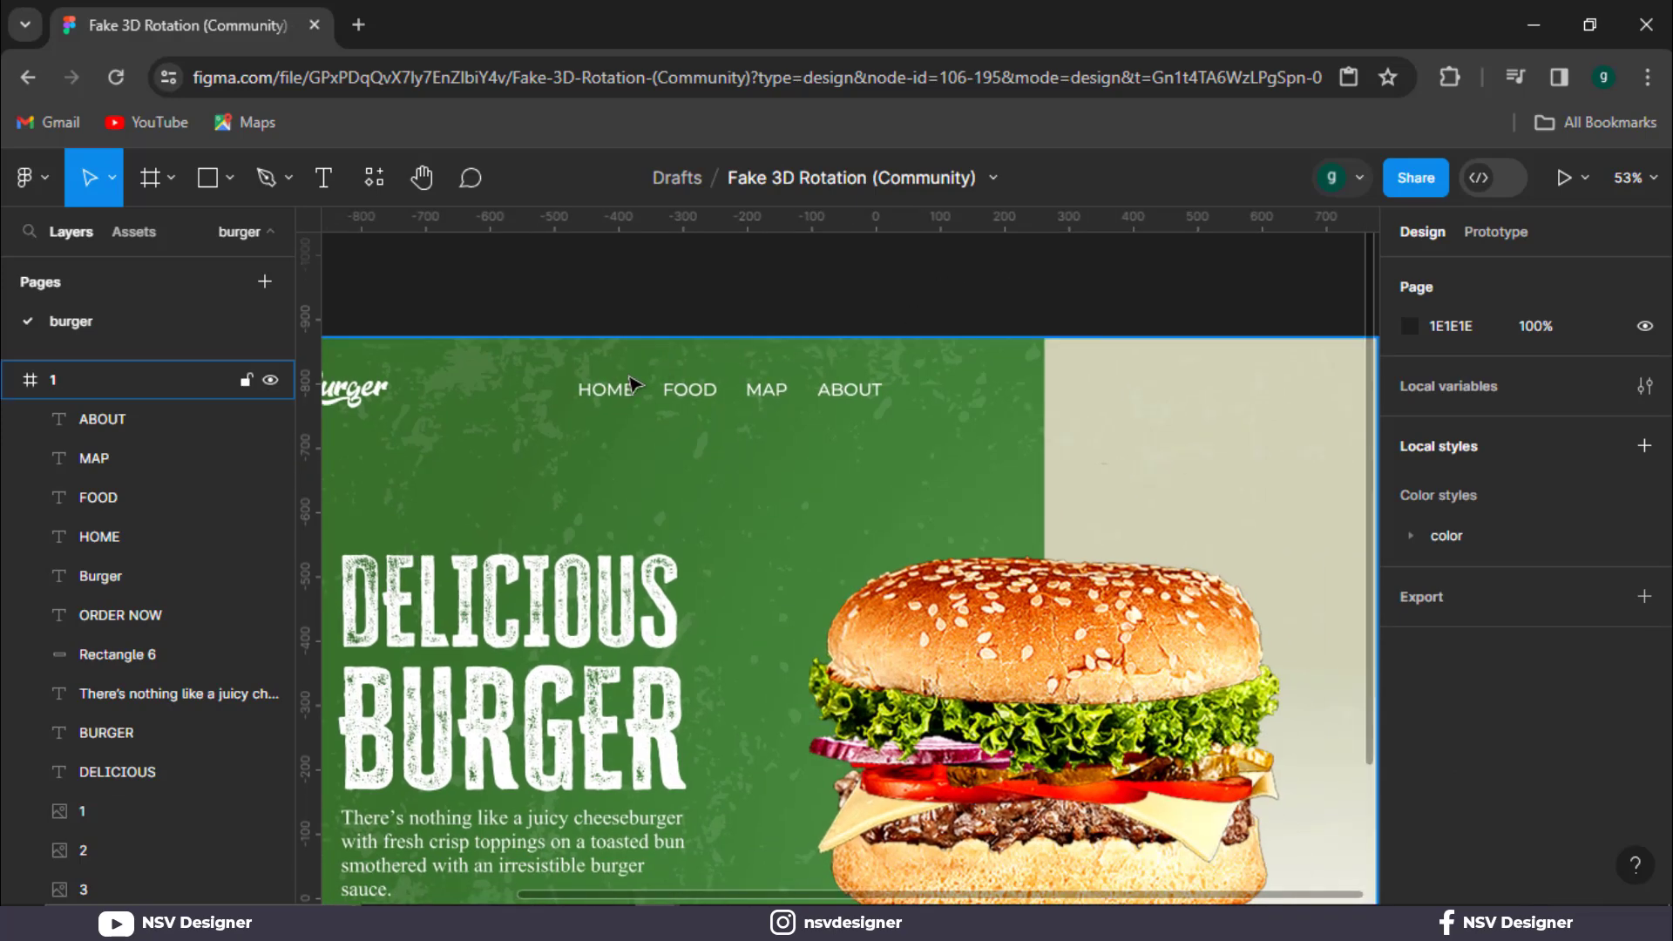
drag(619, 355, 824, 425)
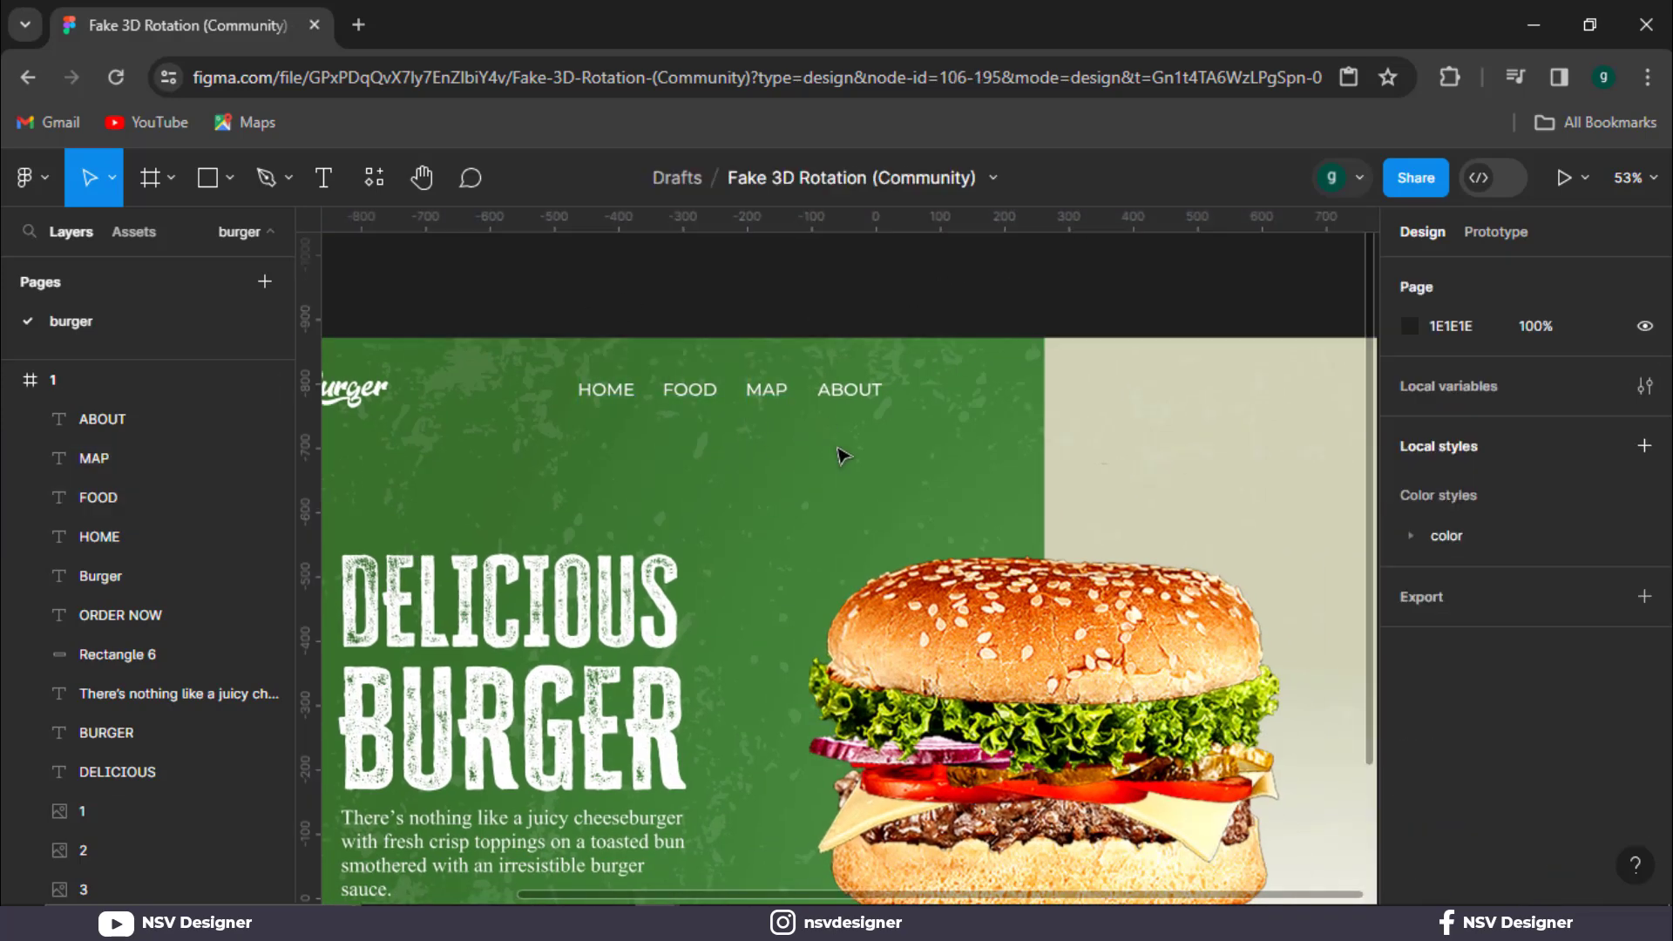
drag(575, 293, 921, 449)
shift+click(1025, 438)
mouse_move(847, 403)
mouse_down()
mouse_move(1008, 403)
mouse_move(869, 399)
mouse_up()
key(ctrl+z)
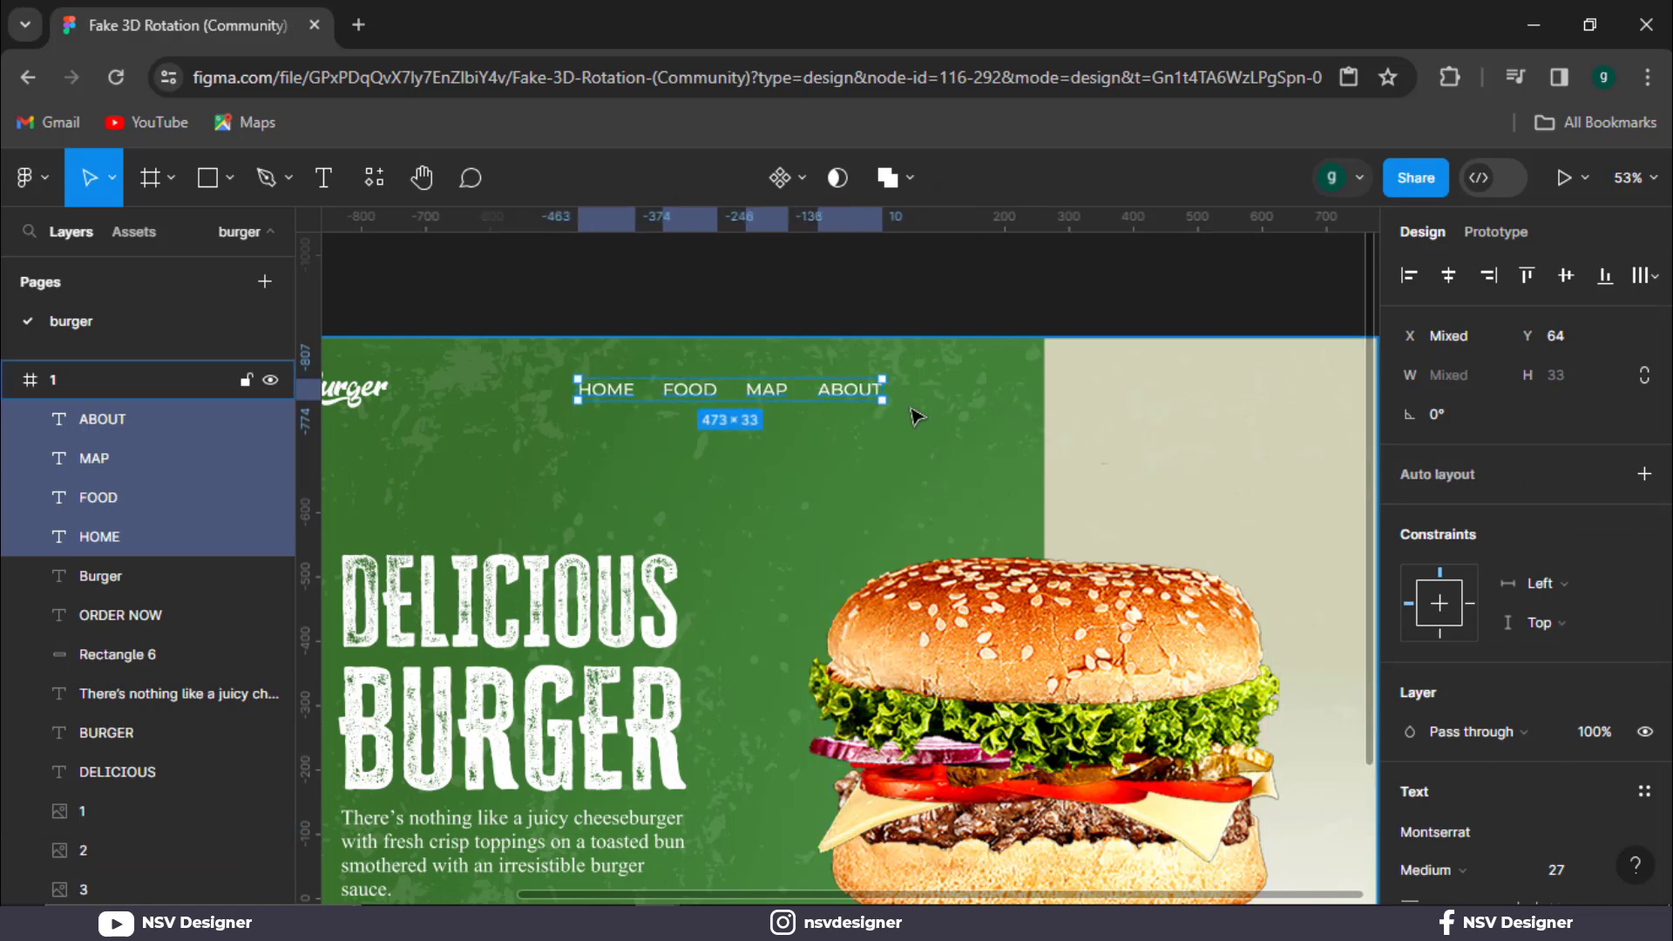
drag(883, 401, 955, 410)
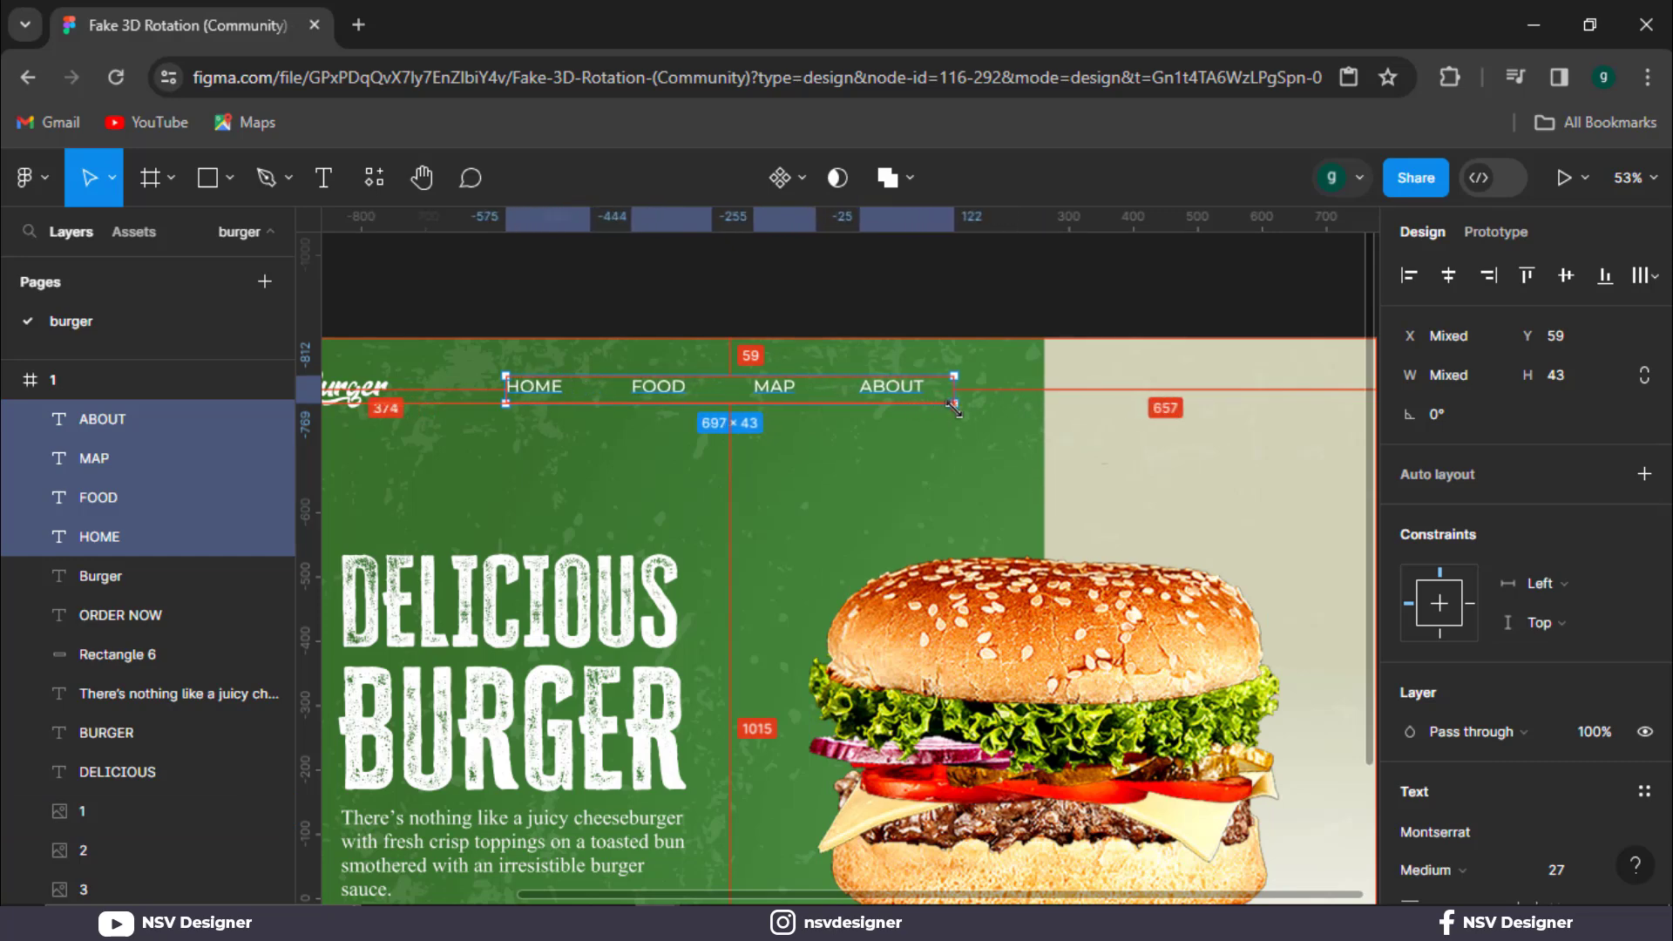
click(1045, 273)
Move the four menu texts right as a set, placing FOOD at X 632, Y 59.
drag(1115, 264, 985, 279)
drag(683, 284, 1056, 317)
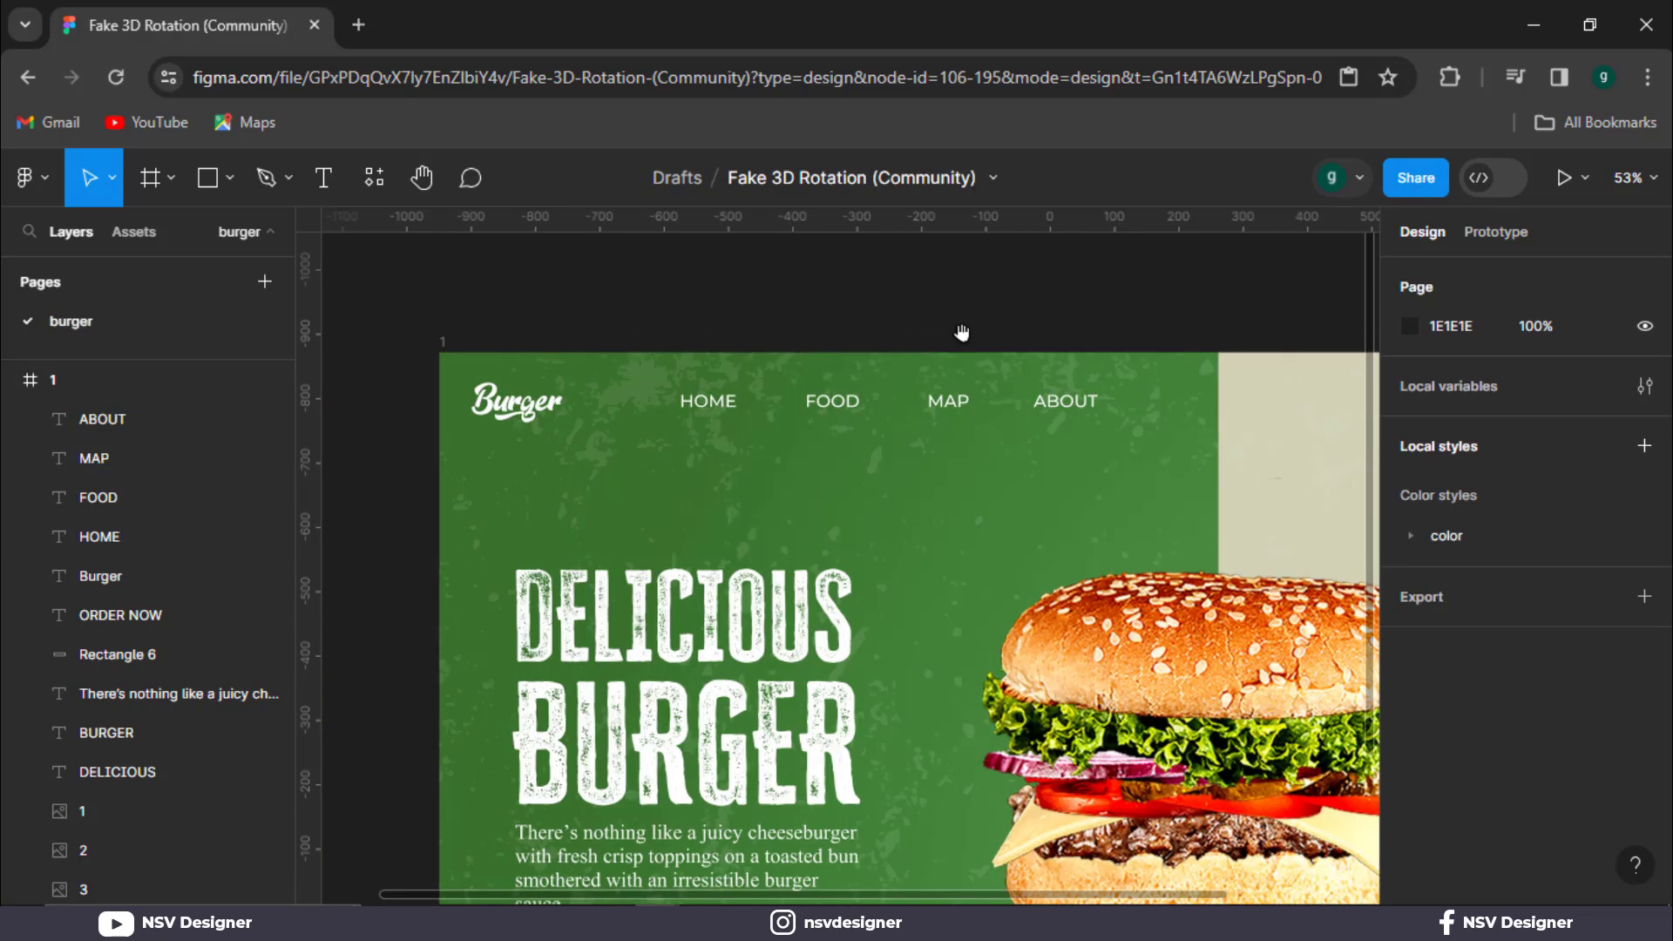
drag(706, 324, 1151, 484)
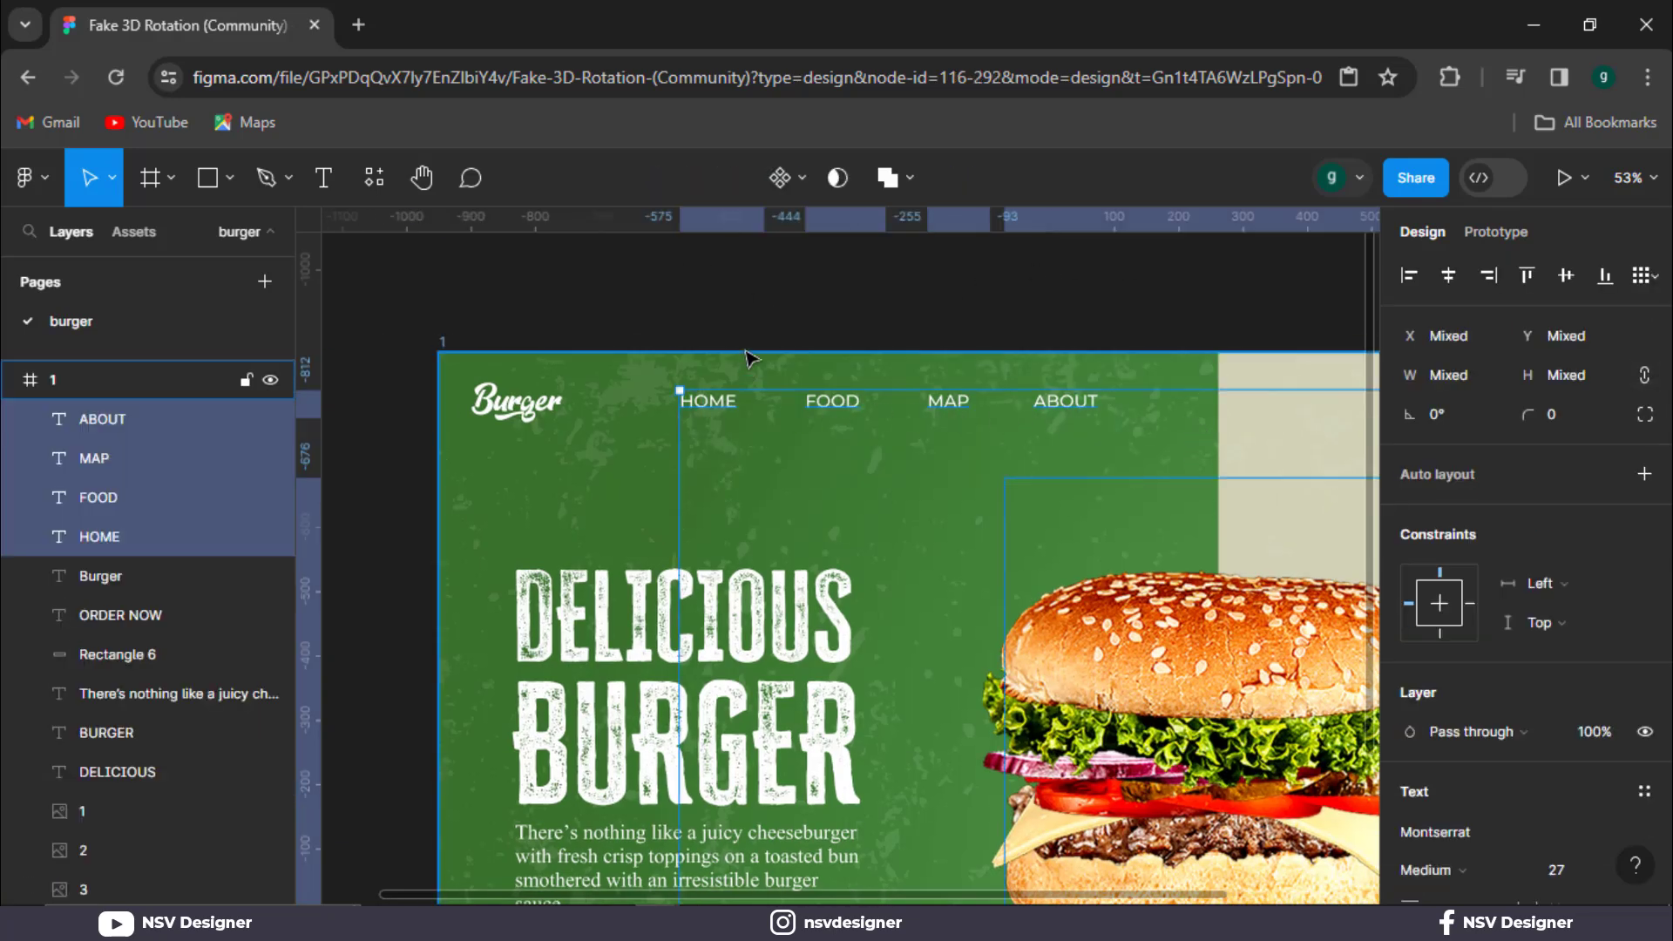
click(702, 331)
drag(702, 331, 1090, 409)
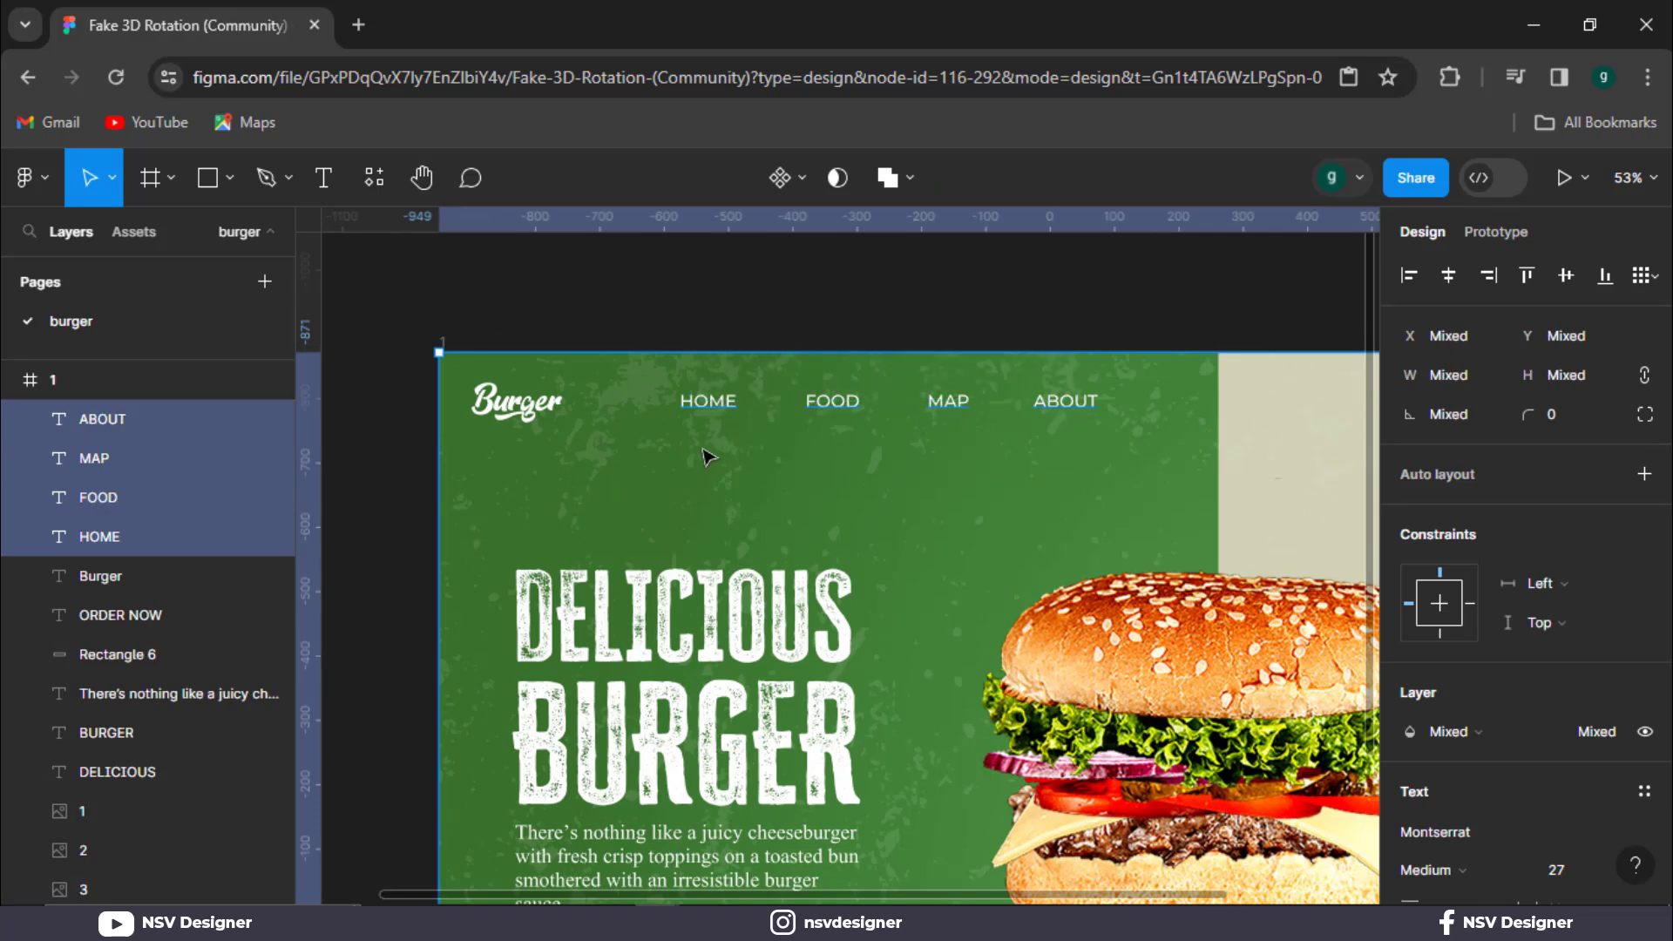
shift+click(704, 443)
drag(682, 313, 1081, 413)
click(633, 466)
shift+click(632, 467)
drag(853, 410, 892, 410)
scroll(1018, 353, right, 5)
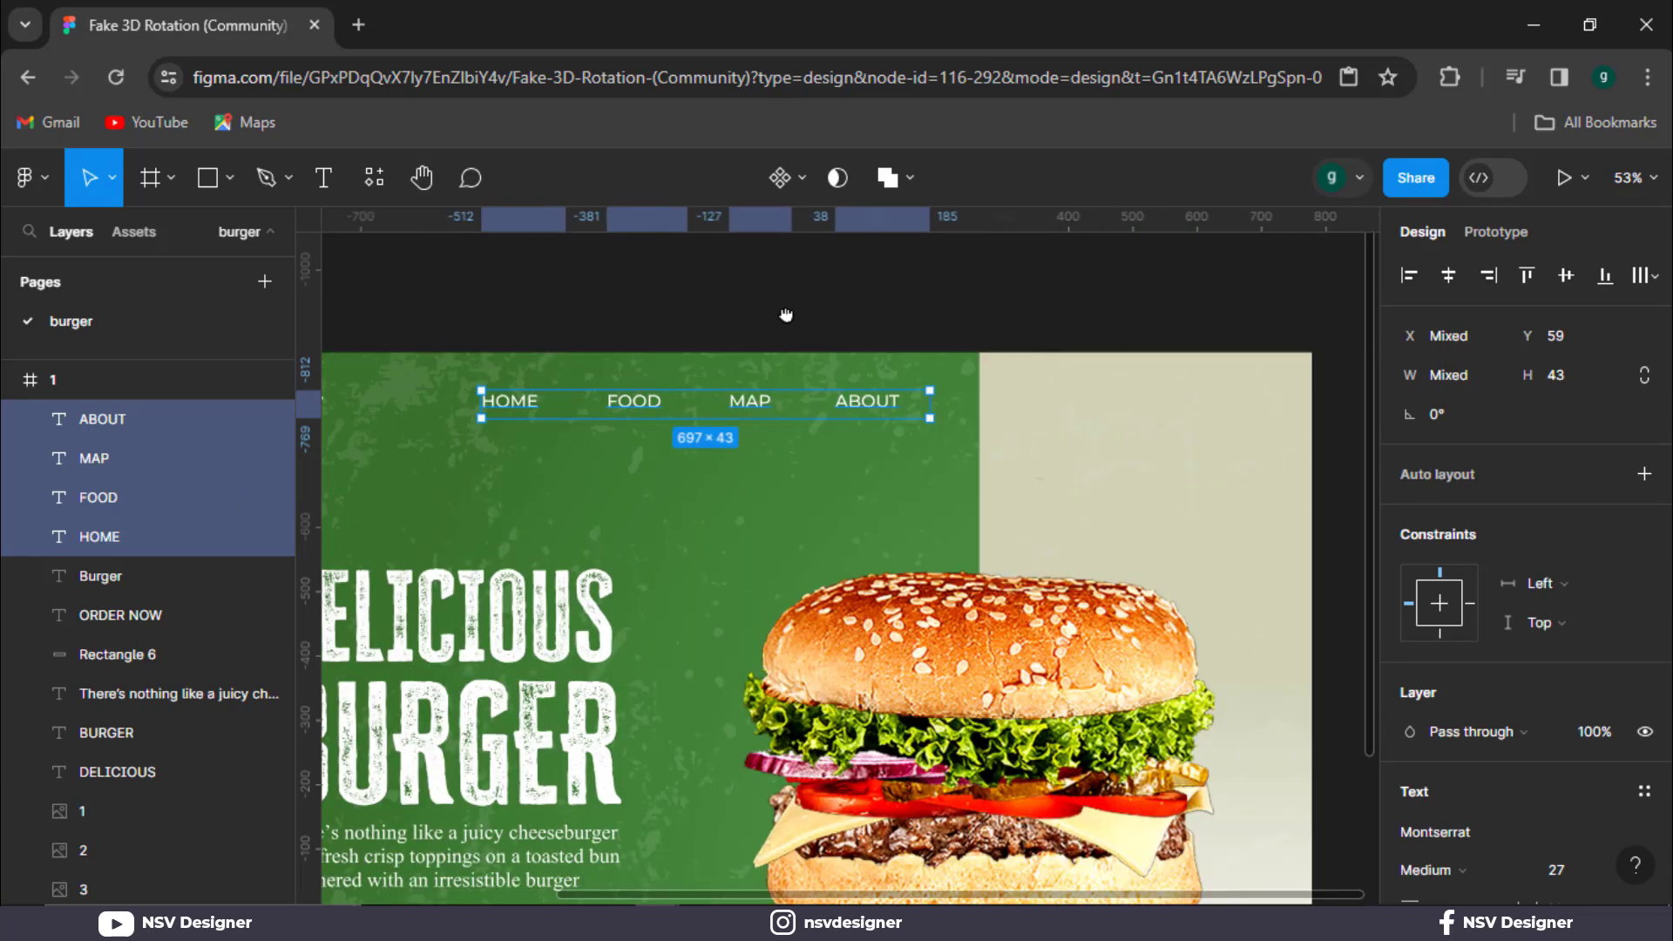
click(803, 317)
Set the FOOD menu text's font weight to Bold.
click(615, 402)
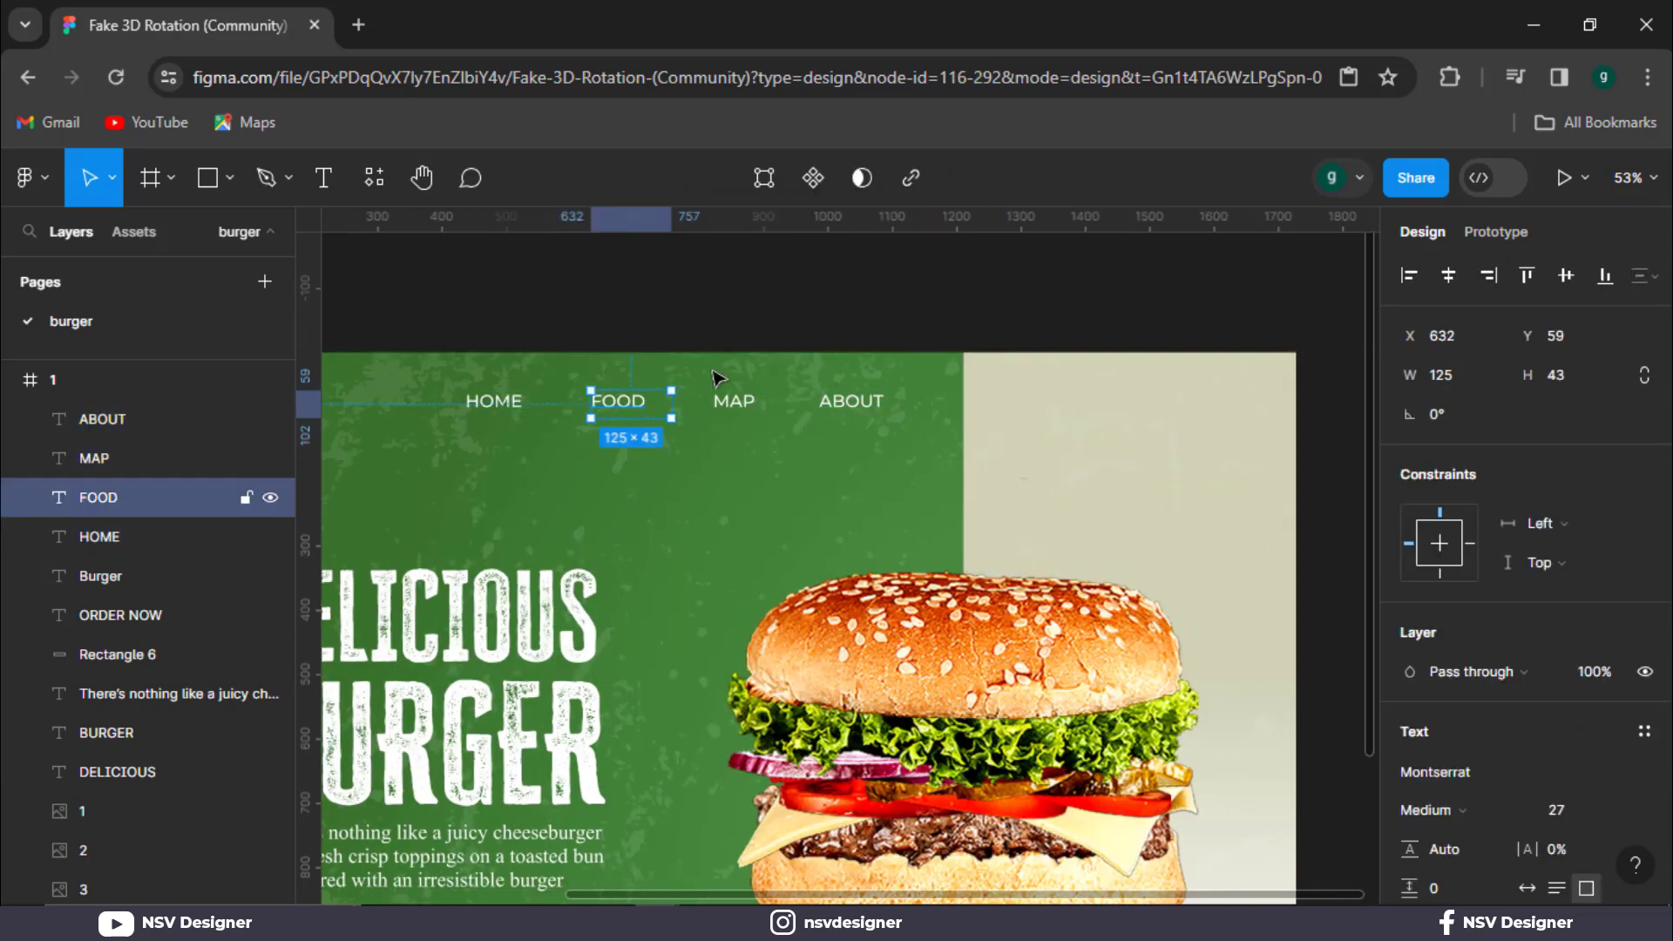
click(1462, 808)
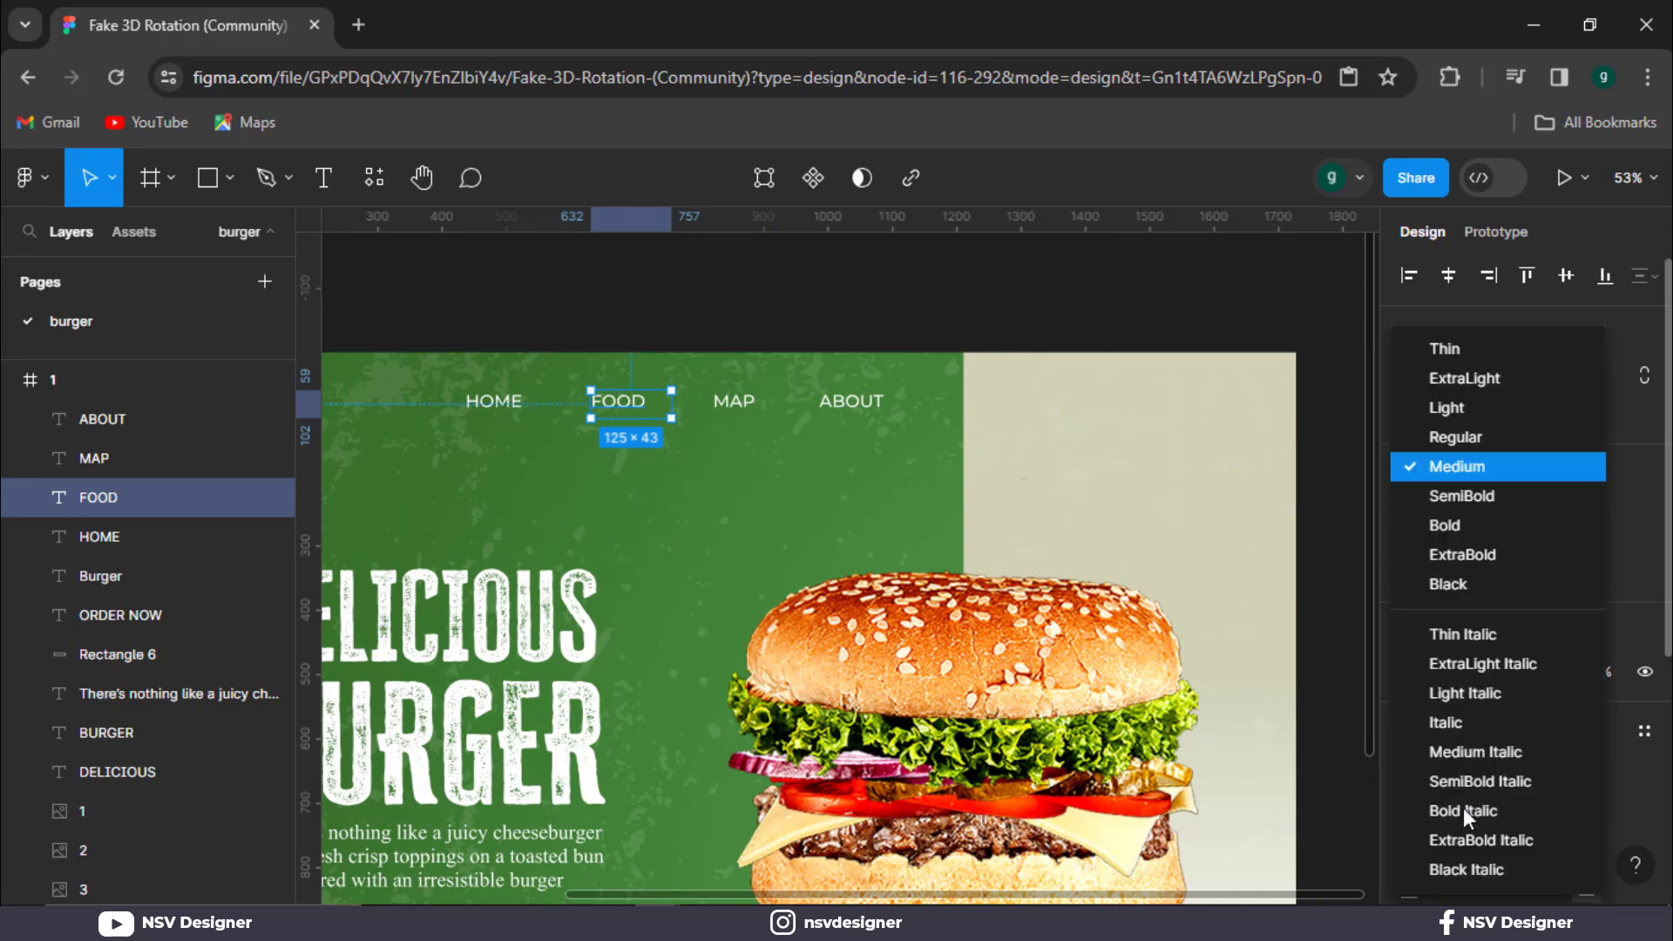
click(1467, 535)
click(706, 375)
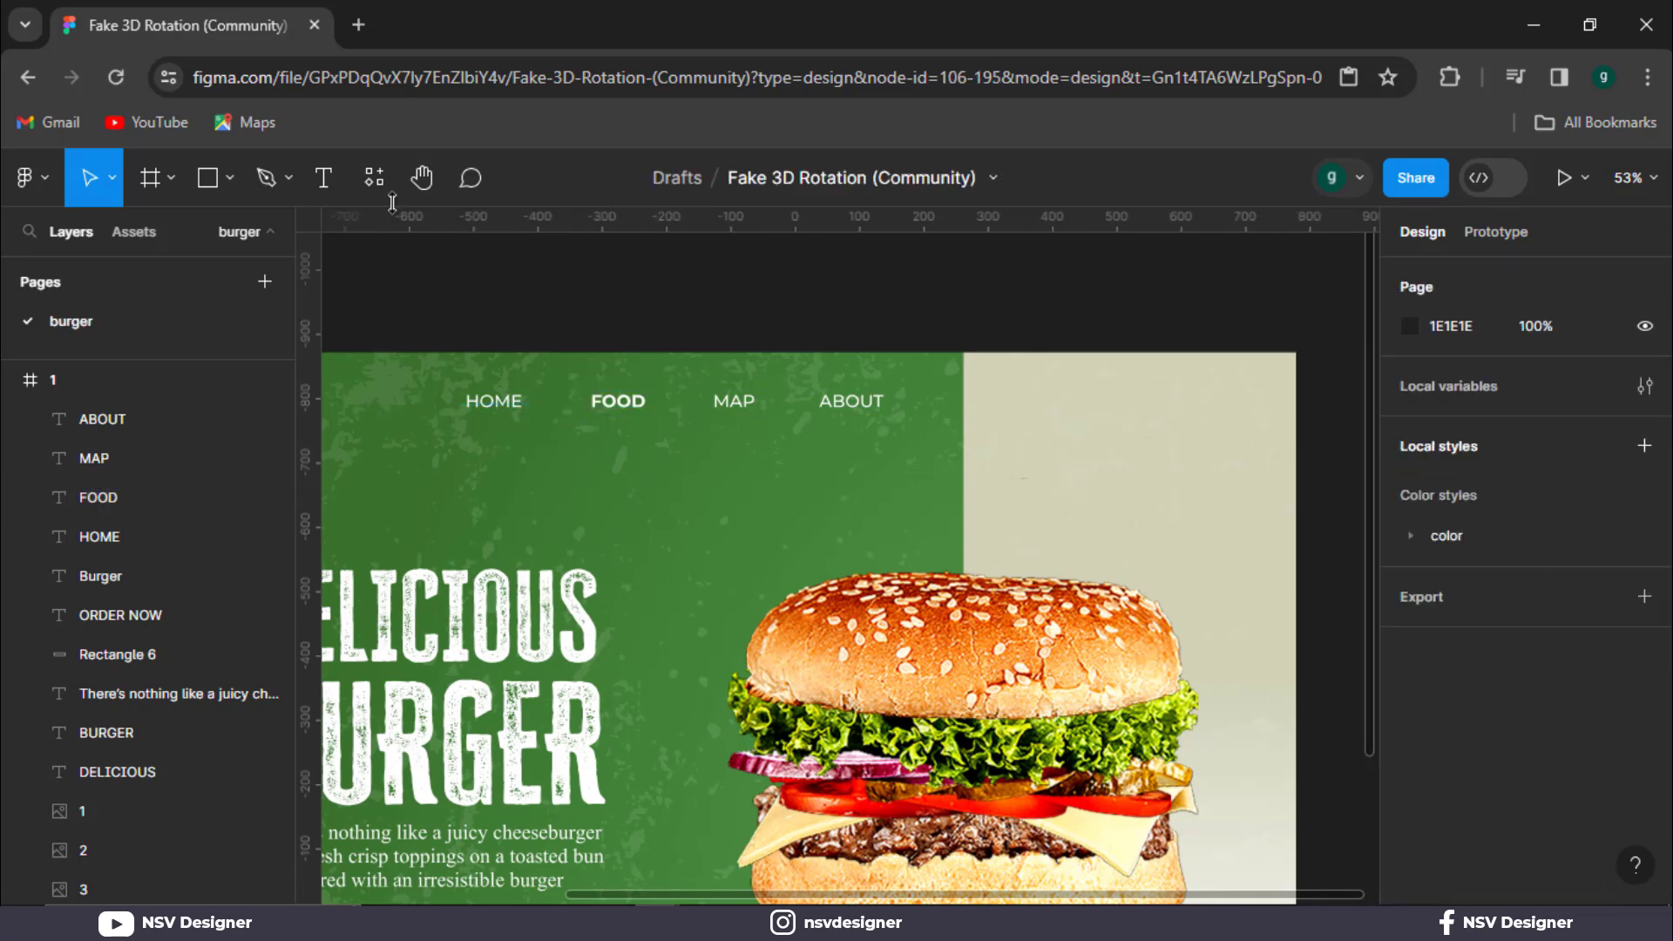
Draw a horizontal line about 76 wide directly under FOOD and set its stroke color to white, FFFFFF.
click(229, 179)
click(186, 272)
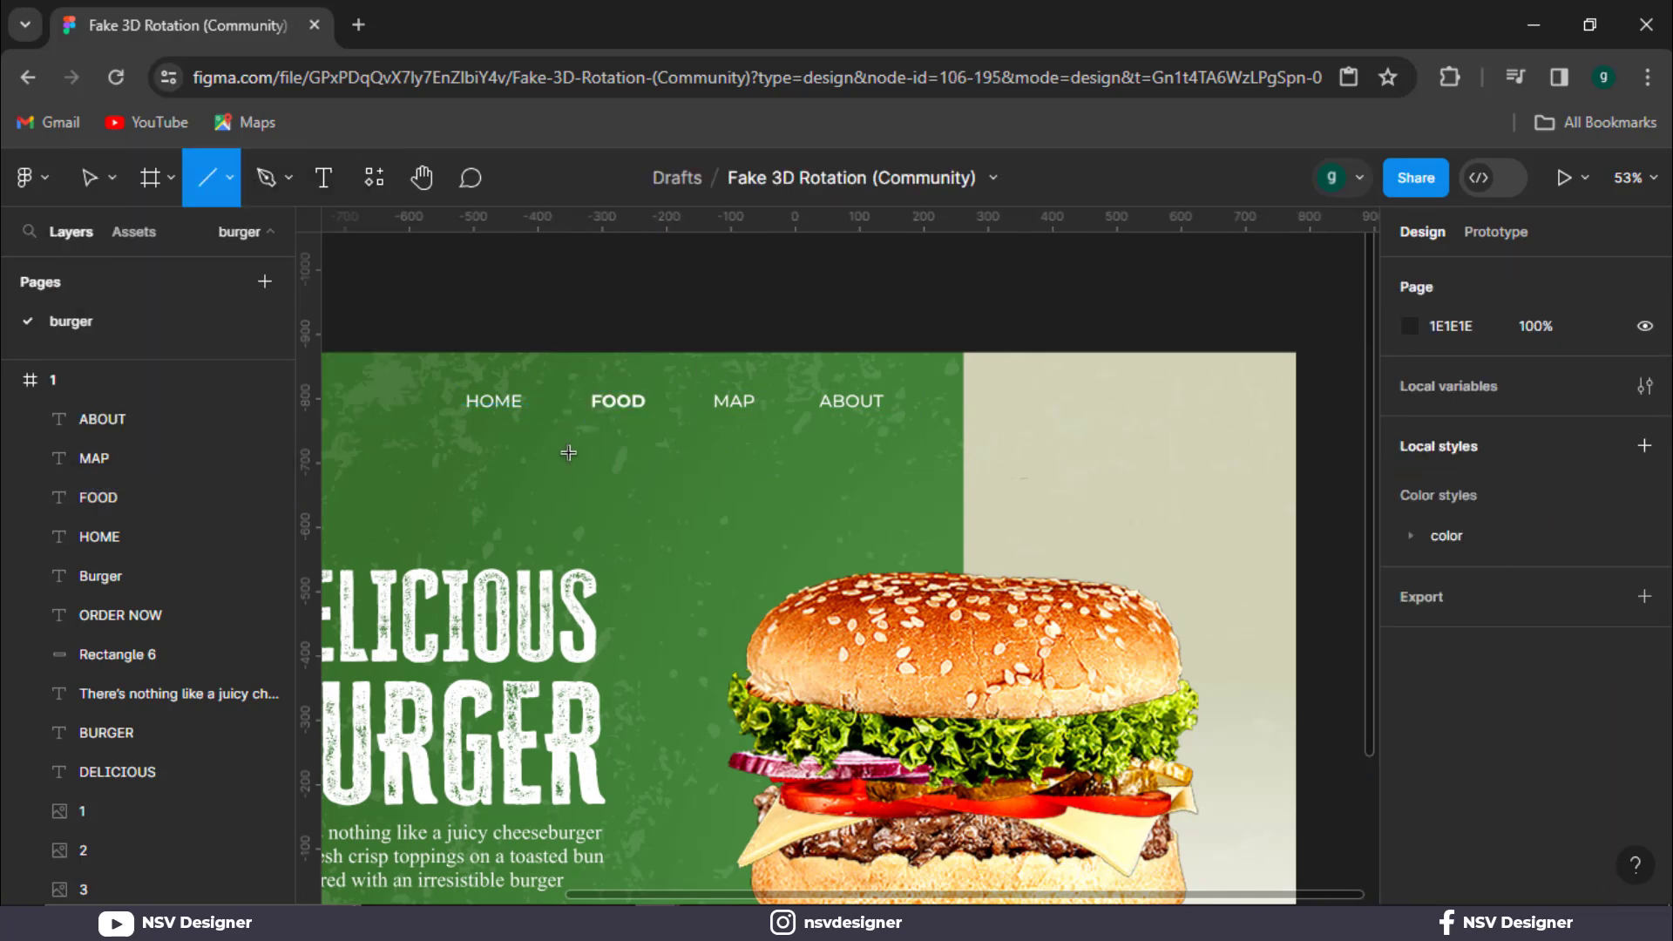
drag(594, 415, 642, 415)
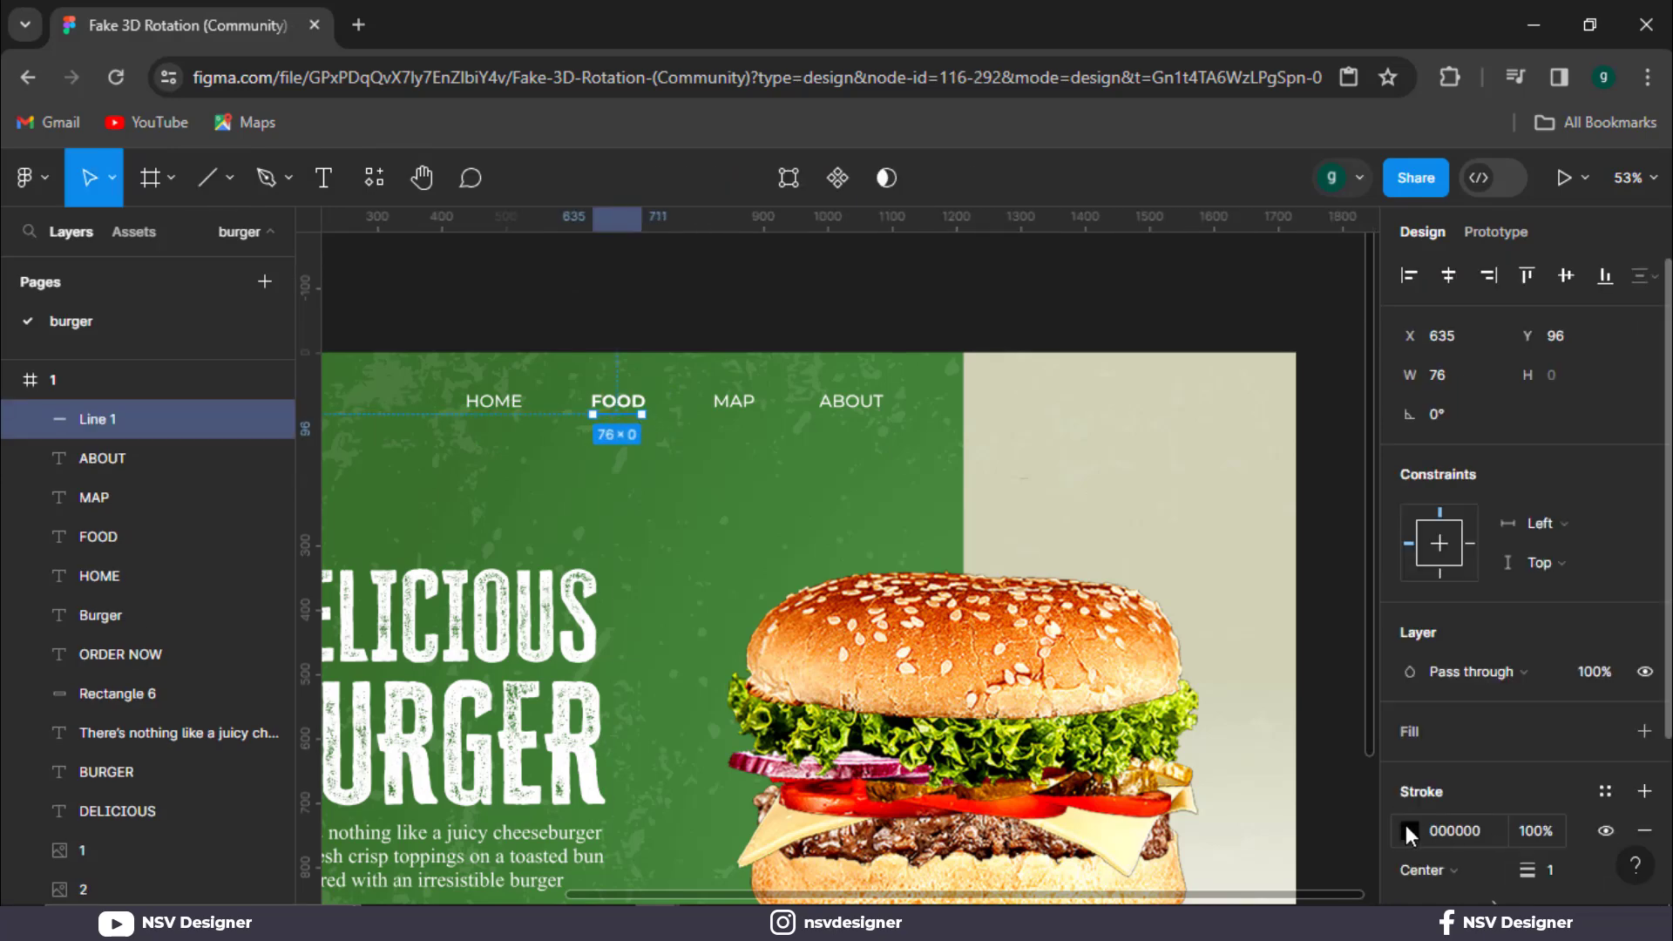
click(1410, 832)
drag(1108, 392, 1004, 248)
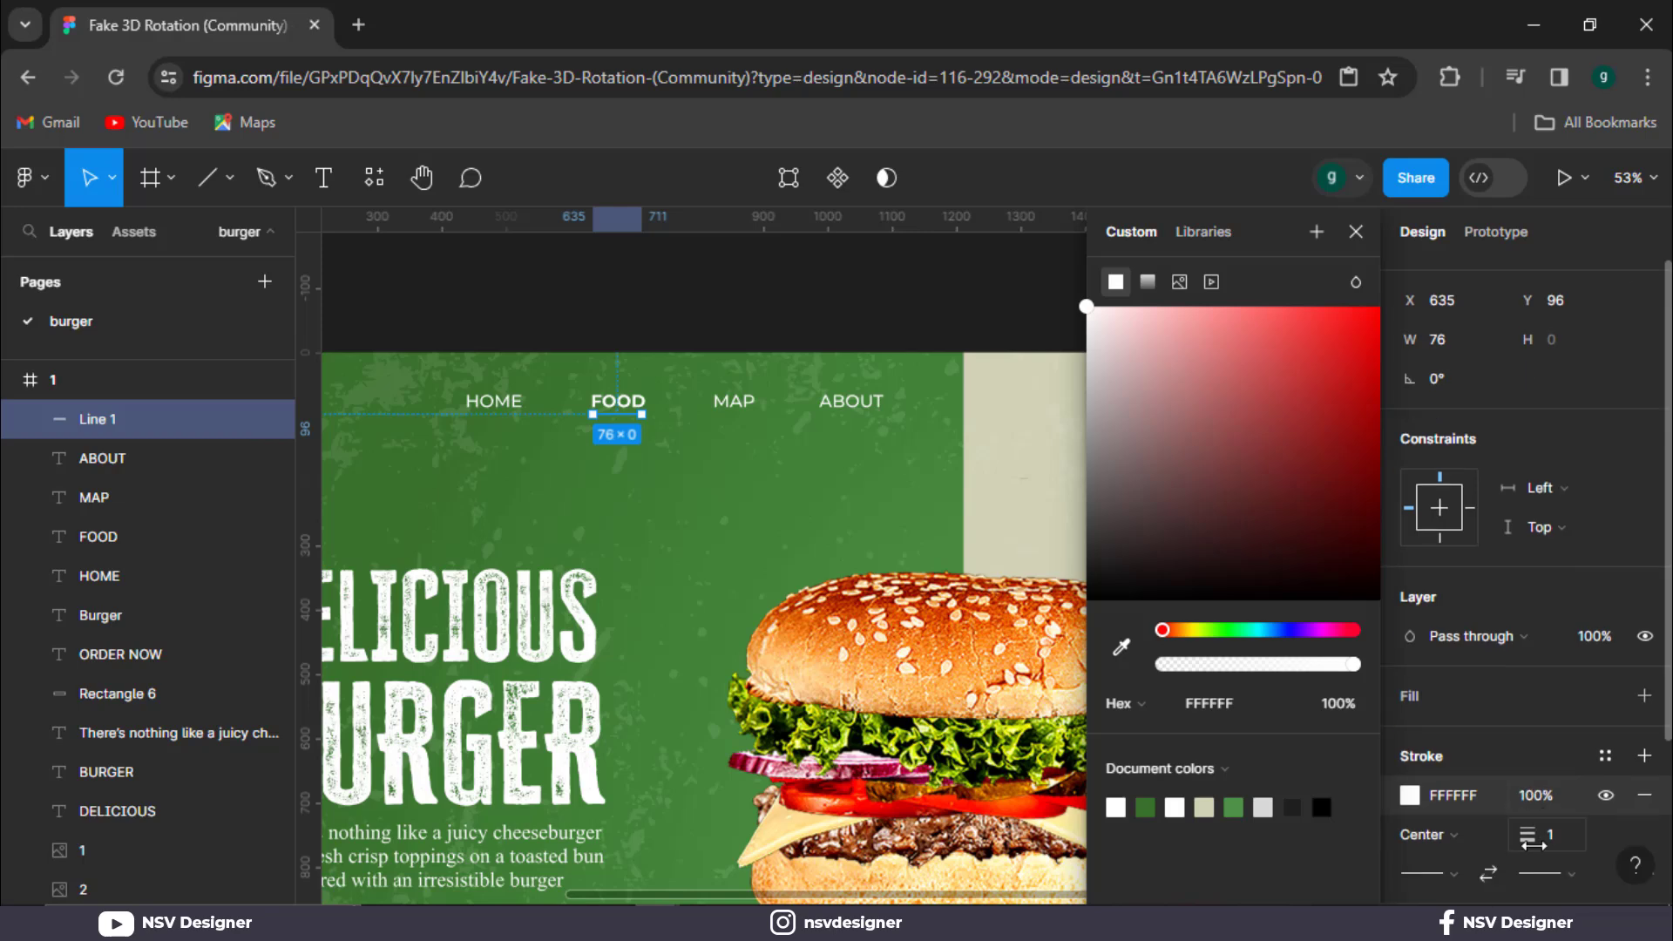
Set the FOOD underline's stroke weight to 2 and give its ends round caps.
scroll(1534, 845, down, 2)
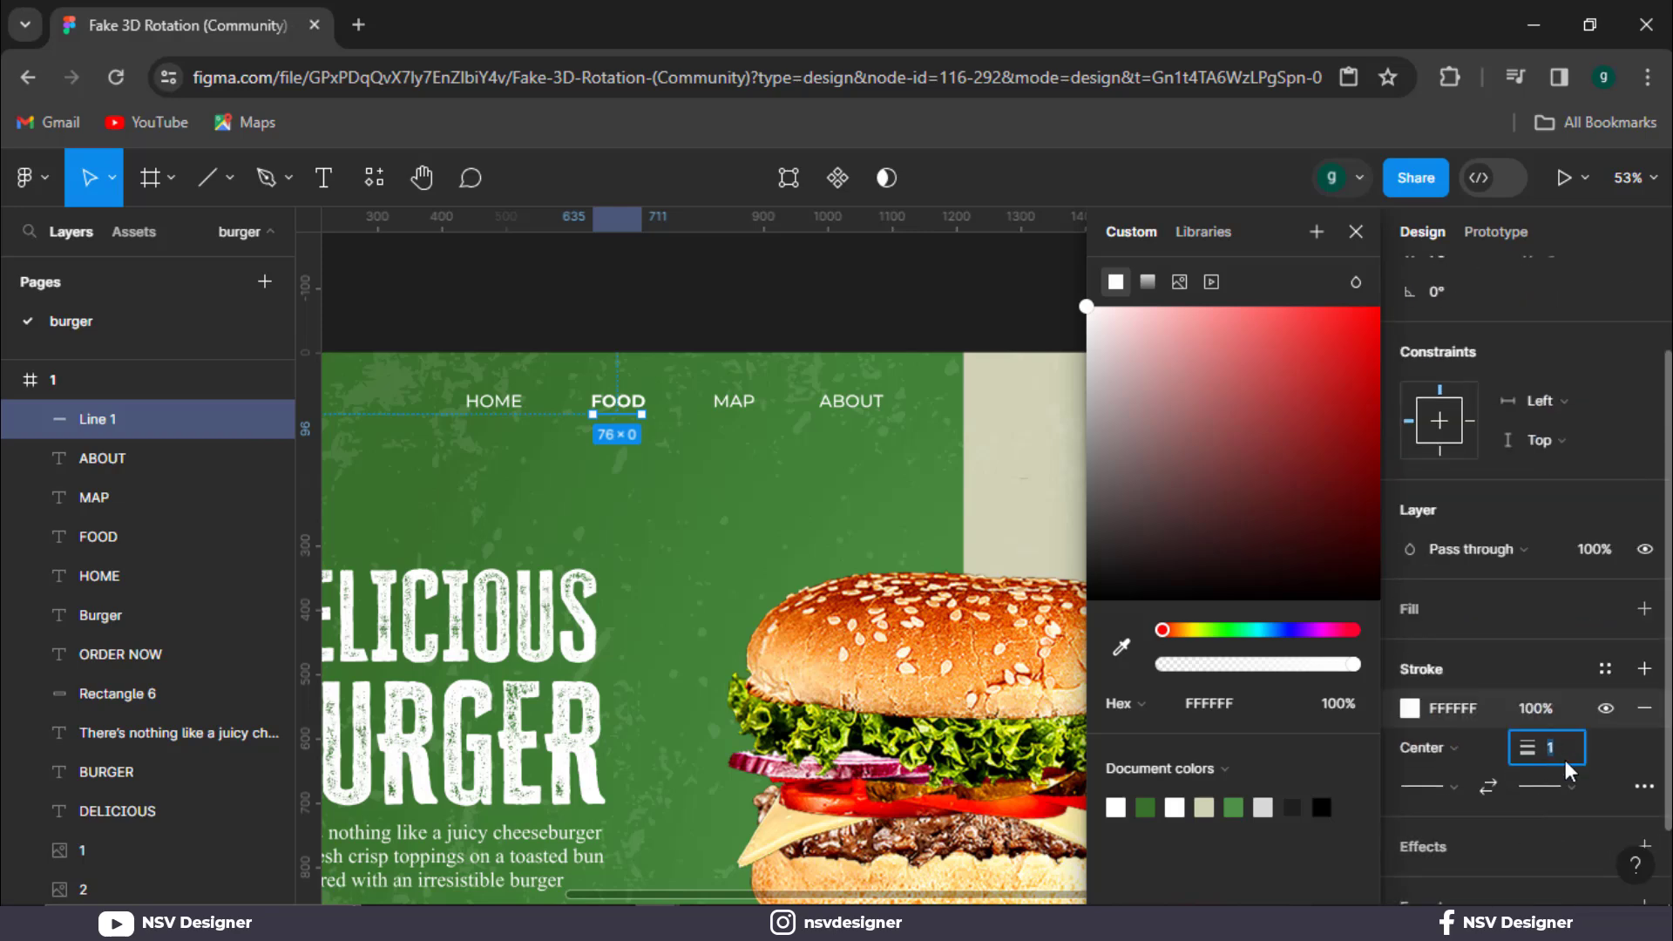
click(1430, 789)
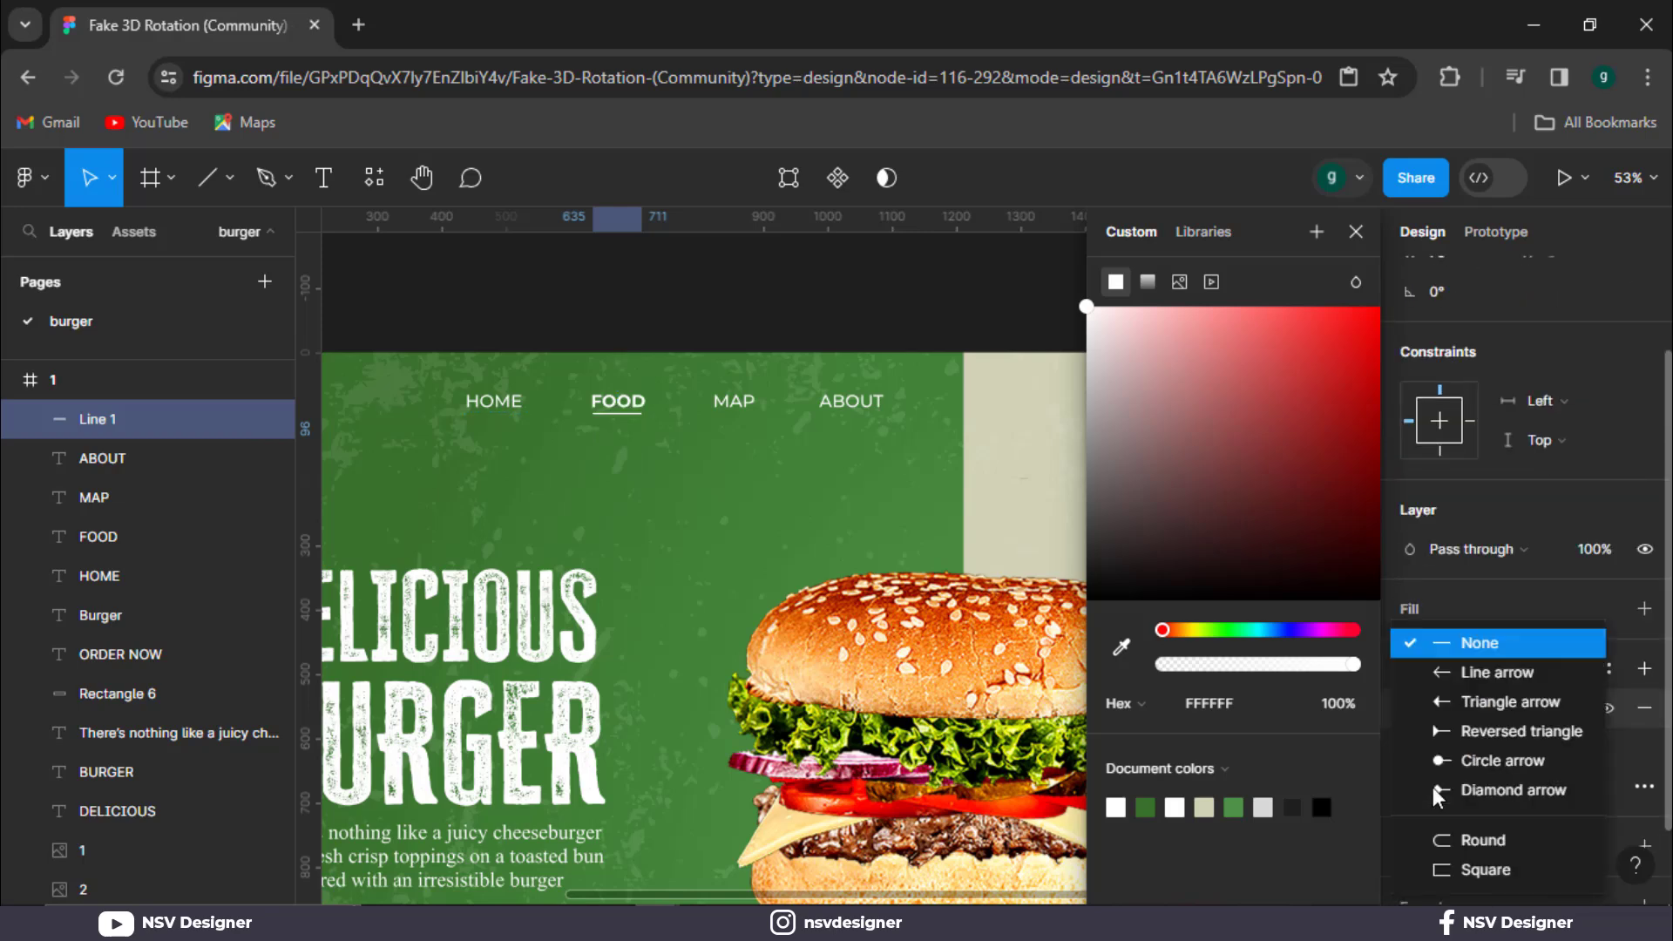
click(1464, 839)
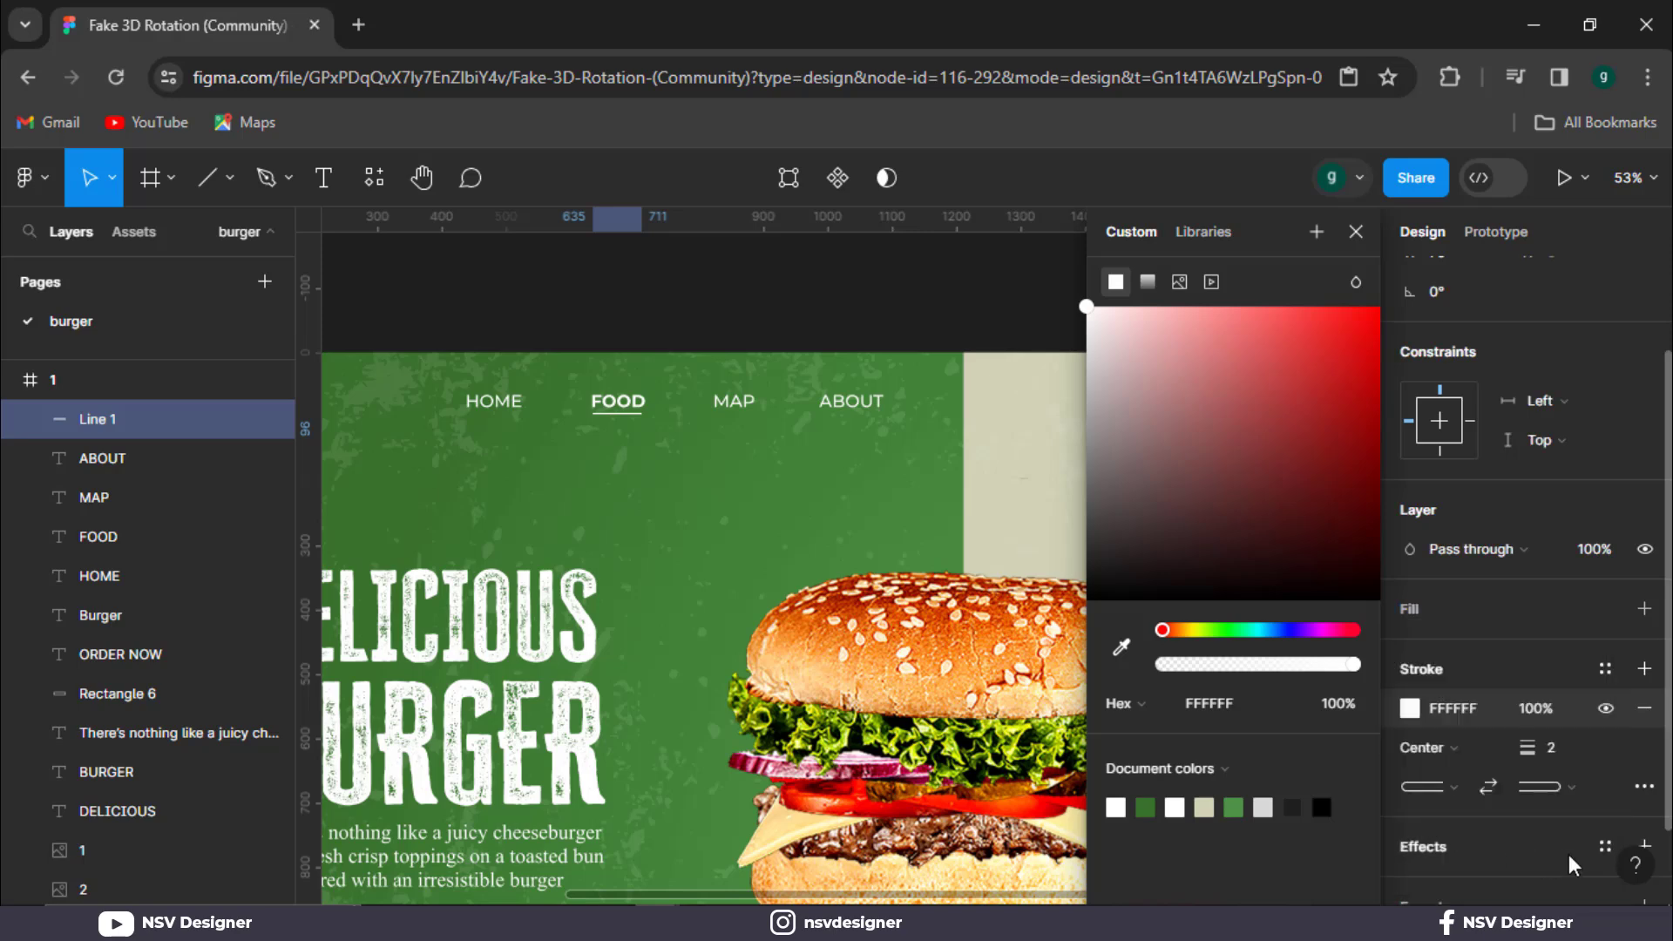
click(812, 333)
Thicken the FOOD underline's stroke to 5 and shorten the line from its right end to a width of 39.
click(601, 413)
scroll(600, 413, up, 5)
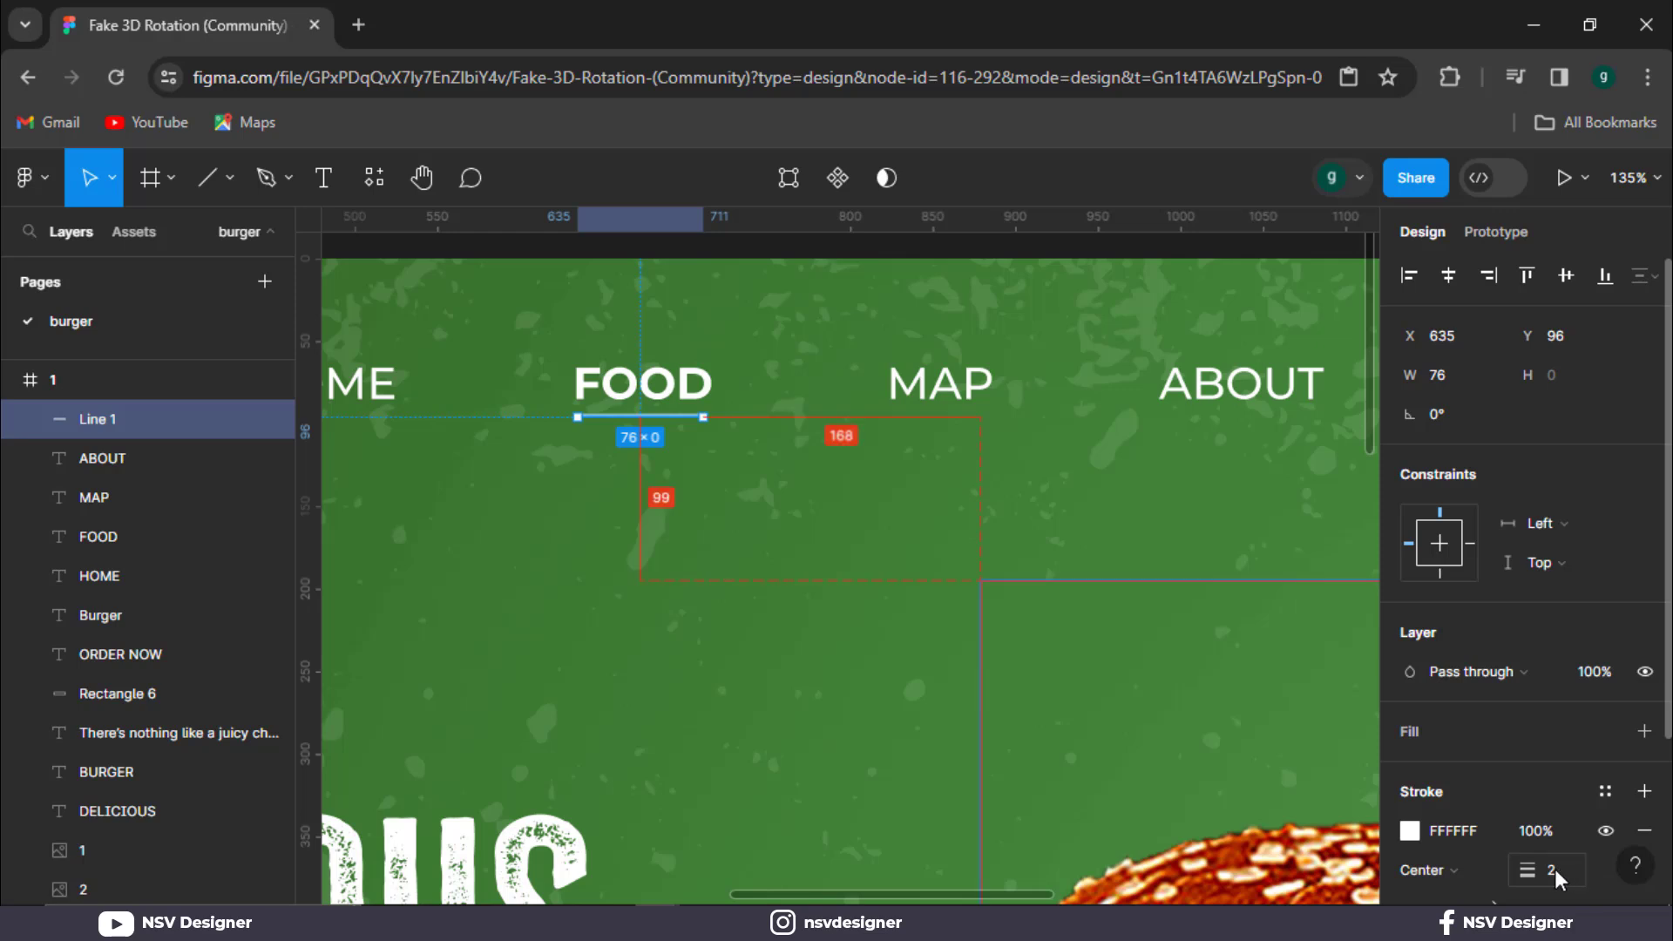
drag(1556, 869, 1565, 870)
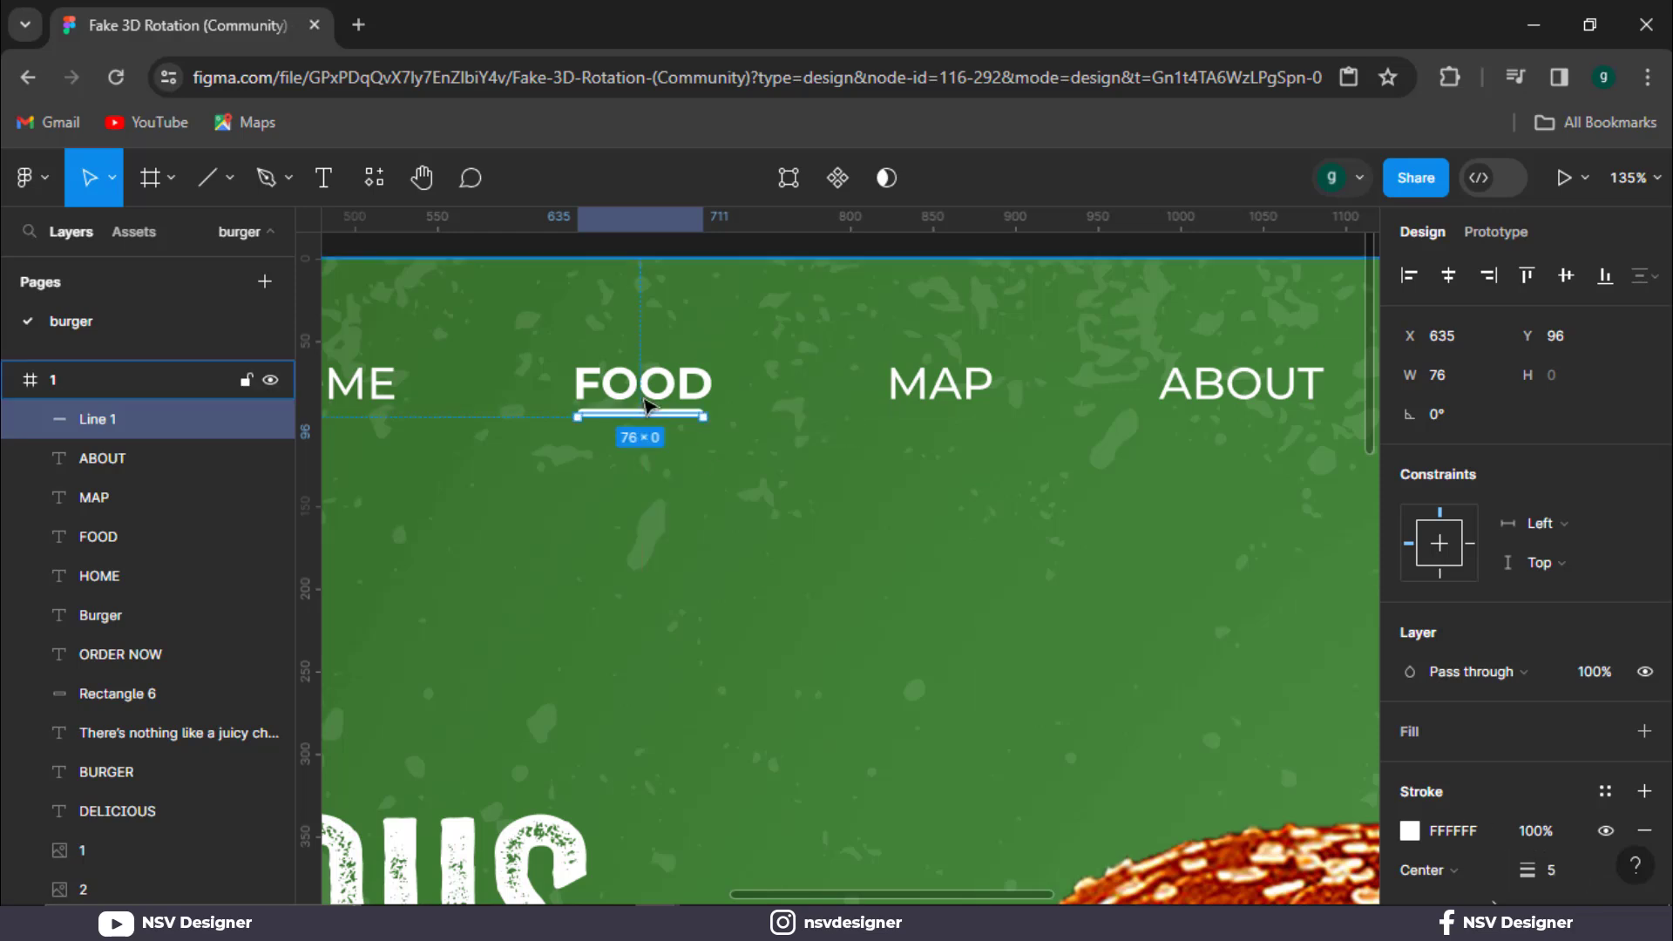
drag(704, 418, 643, 416)
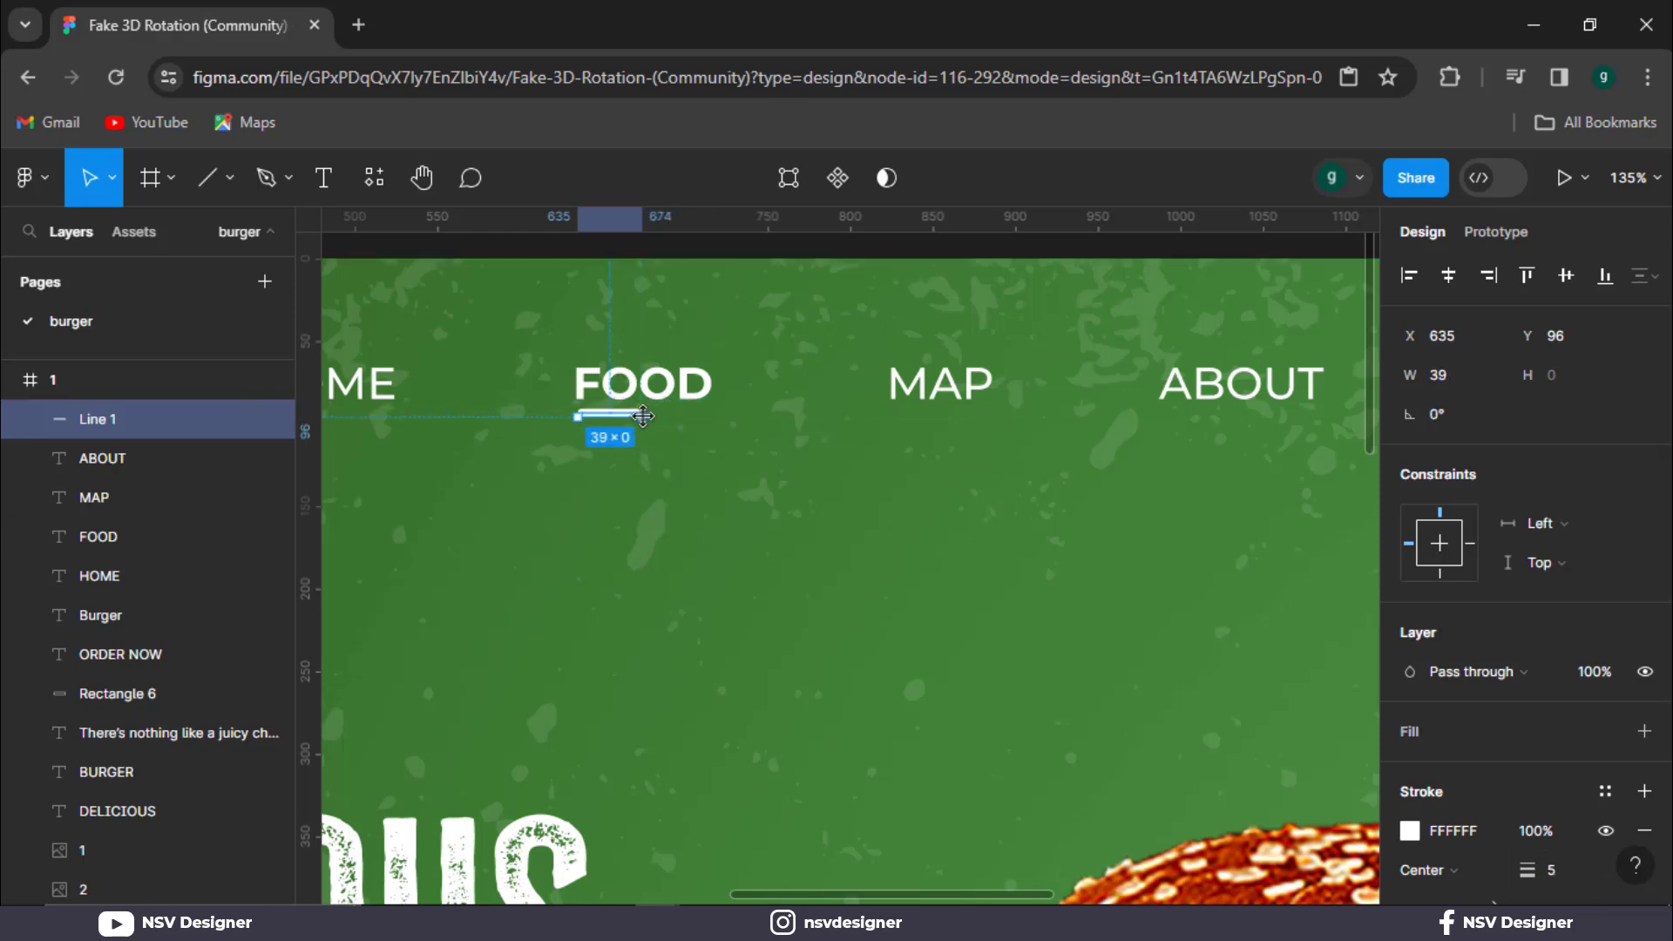
scroll(729, 411, down, 3)
click(798, 272)
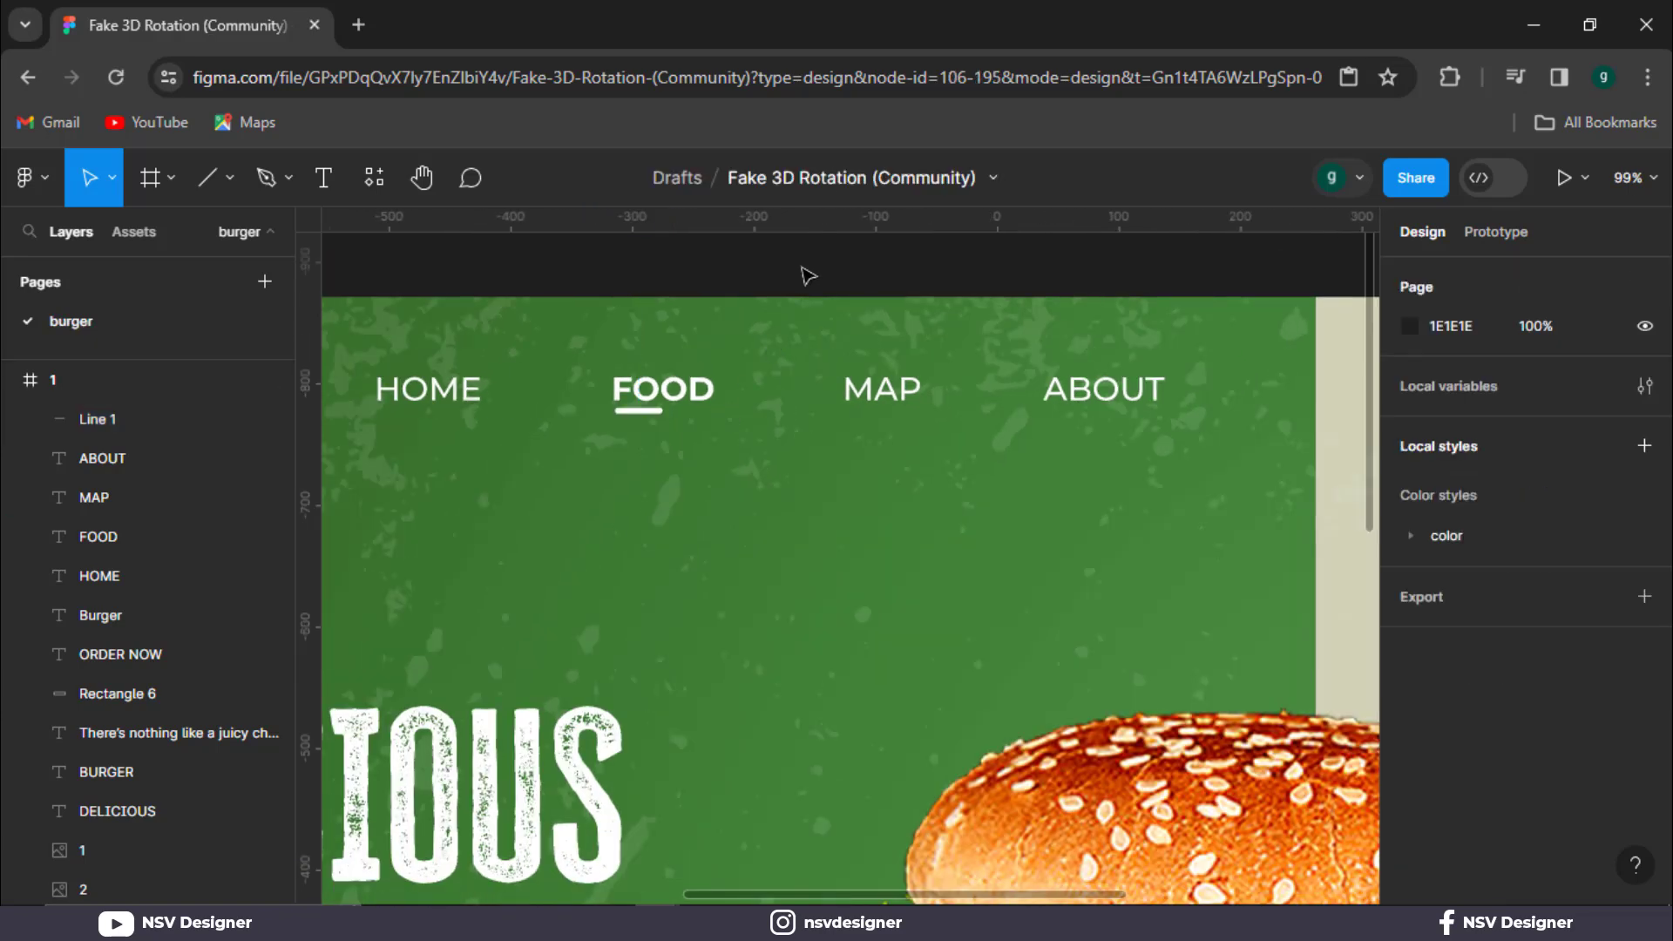
Move the underline slightly down and left to X 632, Y 102, lining it up with the start of FOOD.
scroll(803, 273, down, 3)
click(690, 357)
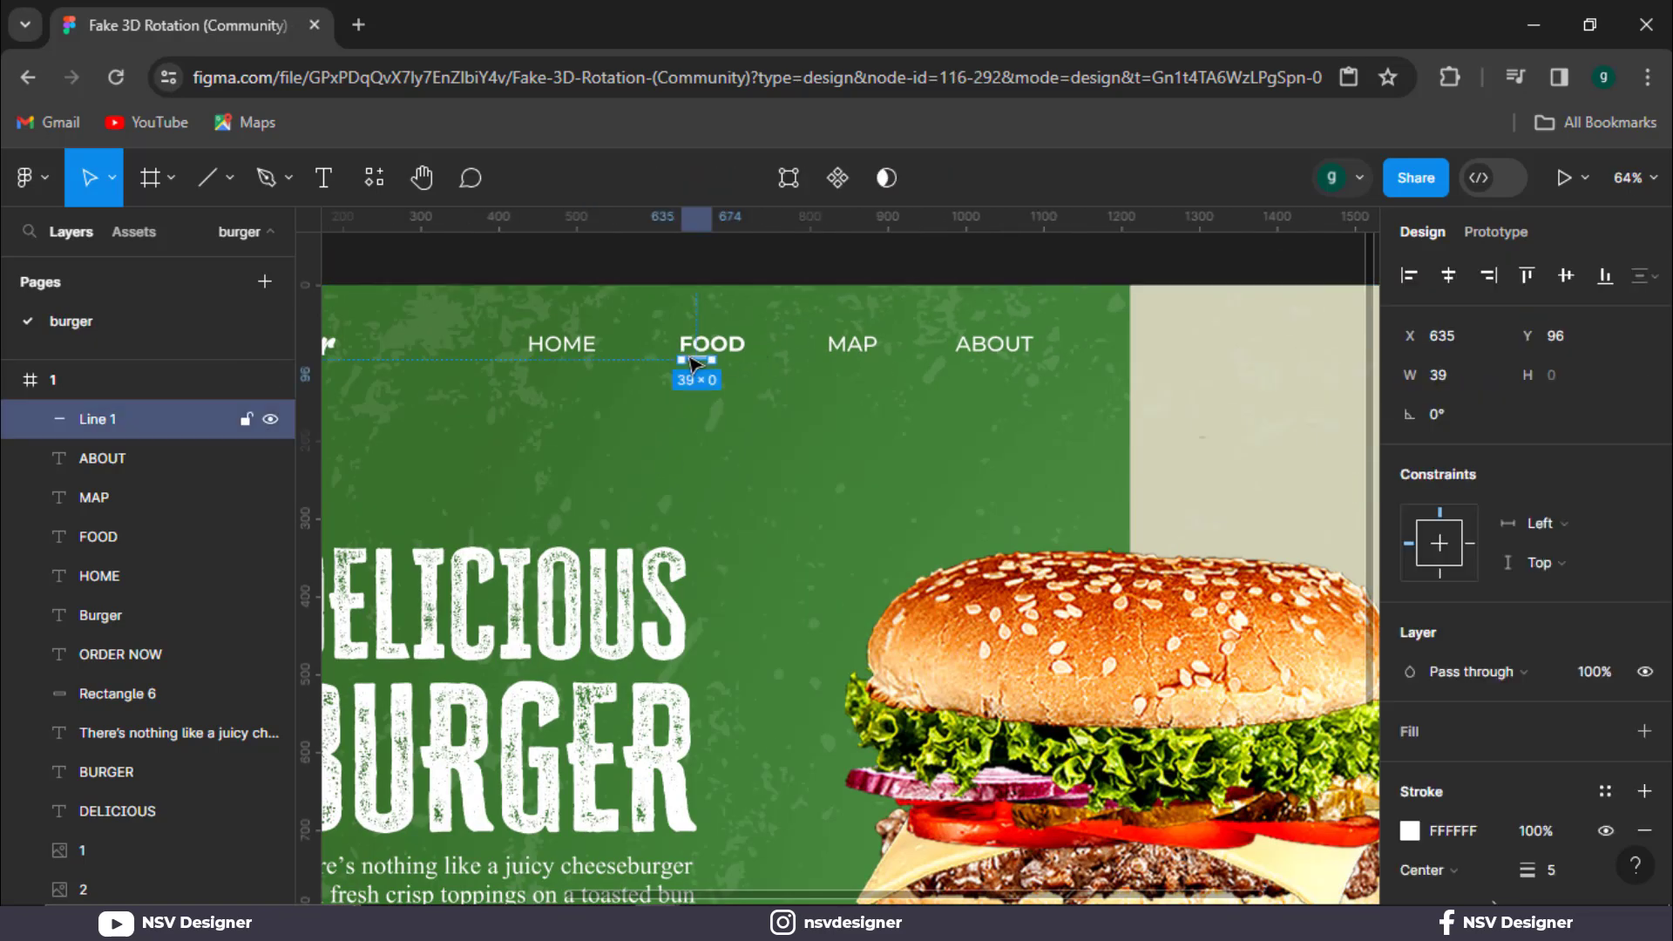
drag(684, 357, 689, 364)
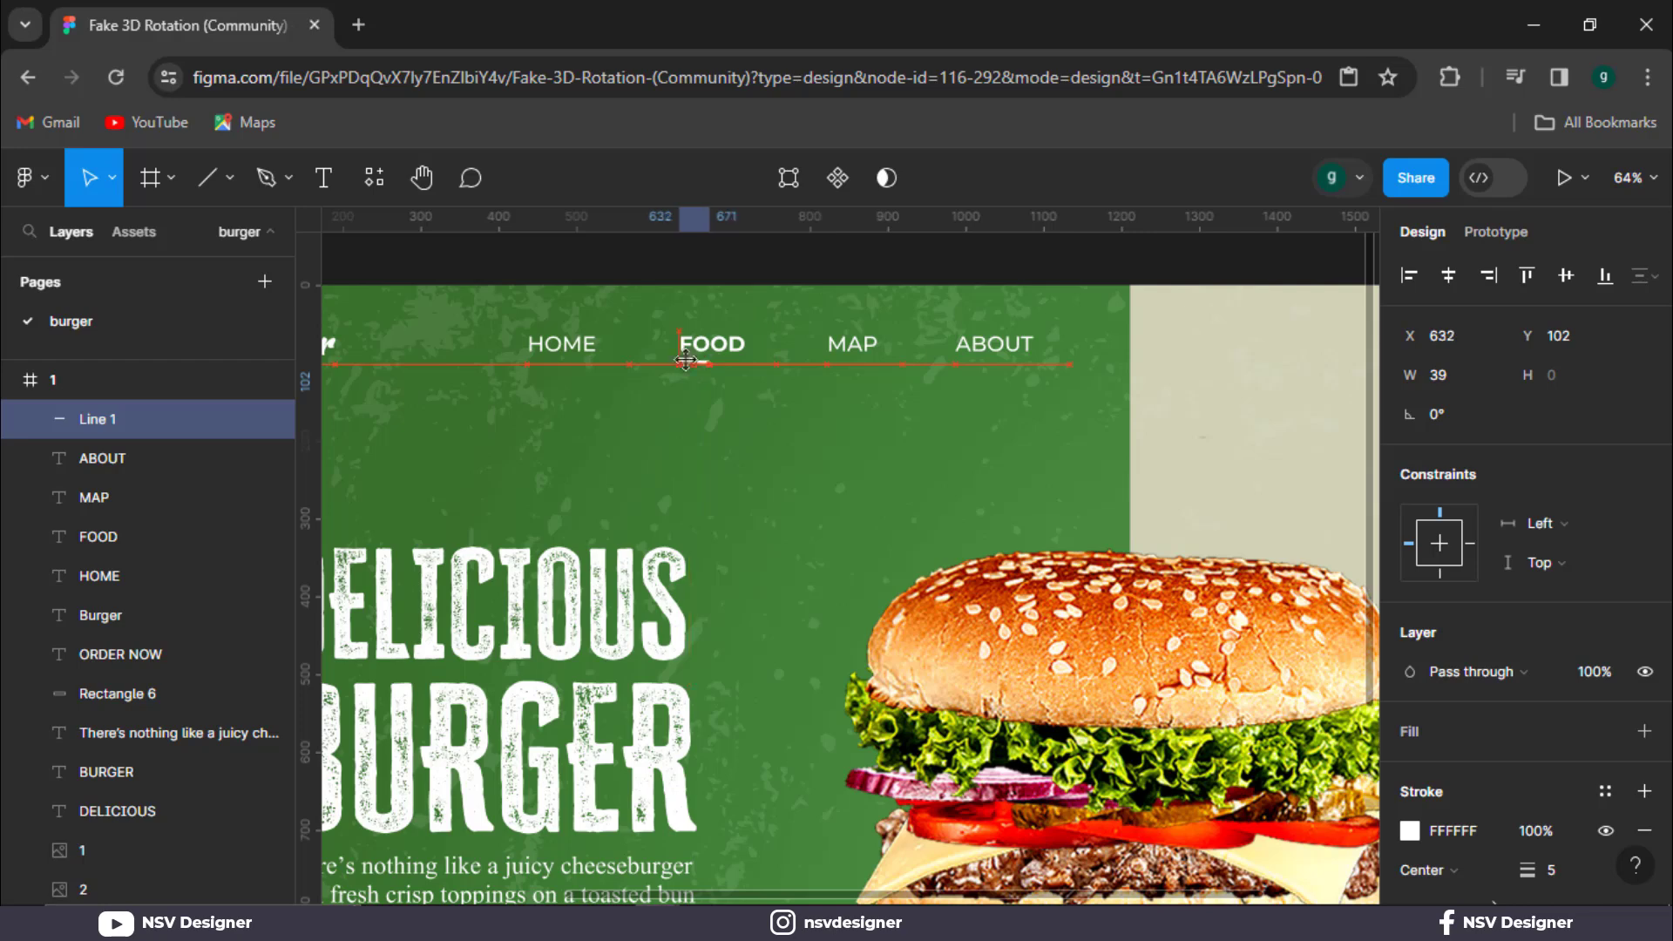
click(728, 278)
Duplicate the ABOUT text onto the beige area at X 1451, Y 59 and color the copy with the design's dark green.
scroll(731, 281, down, 2)
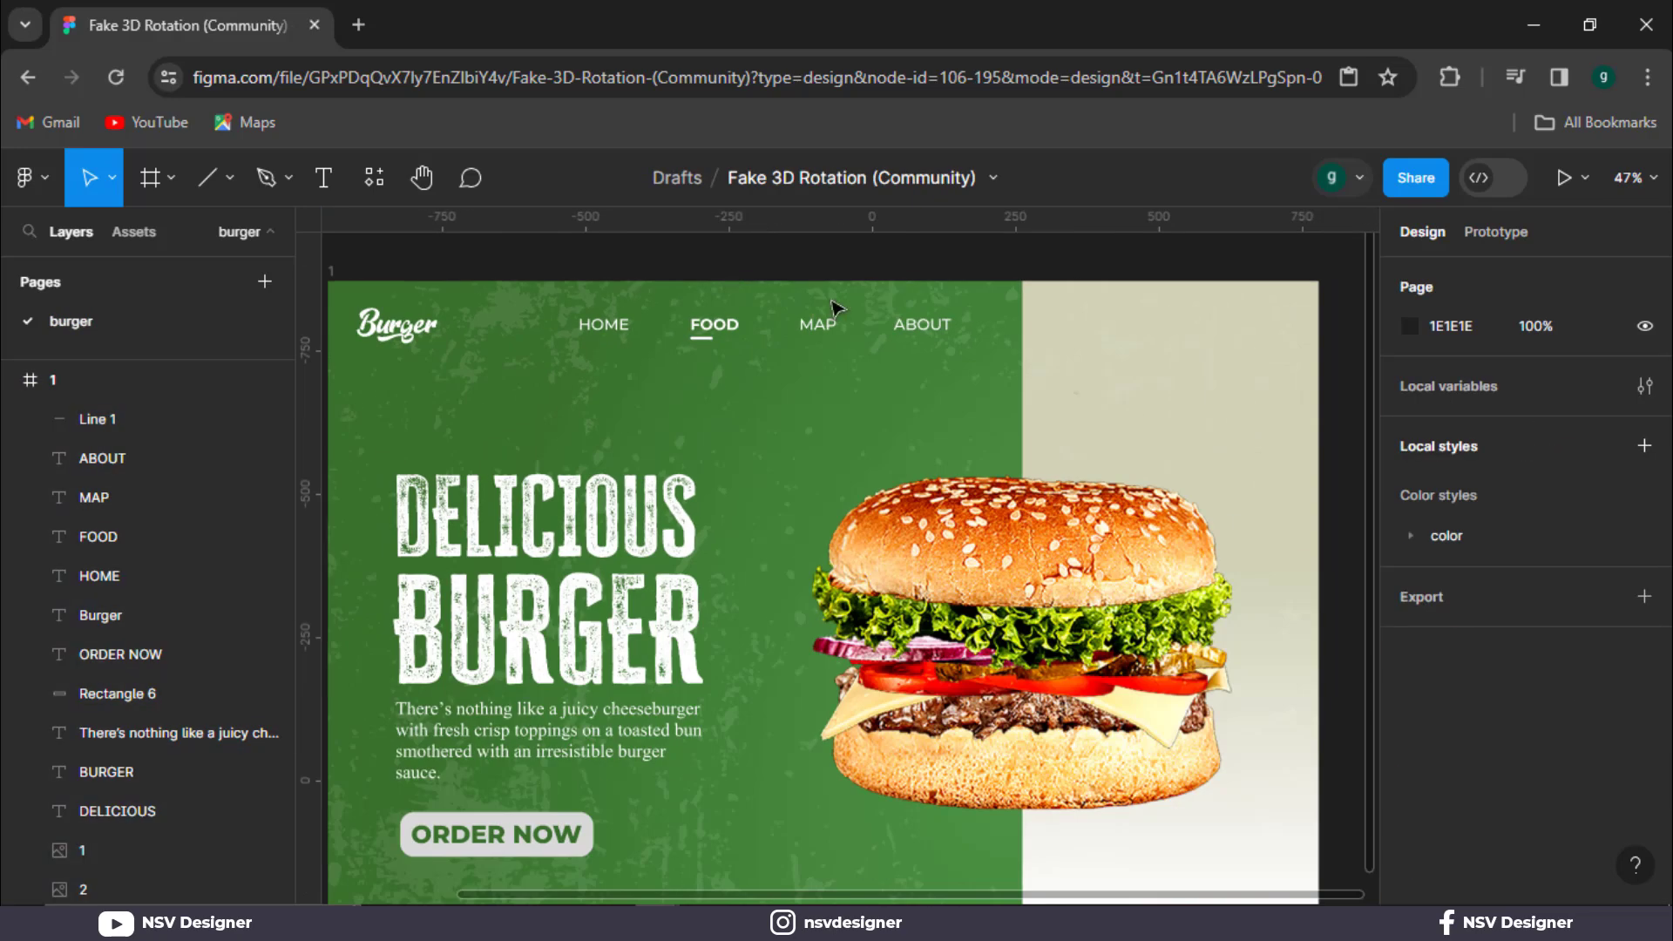
scroll(1039, 359, right, 4)
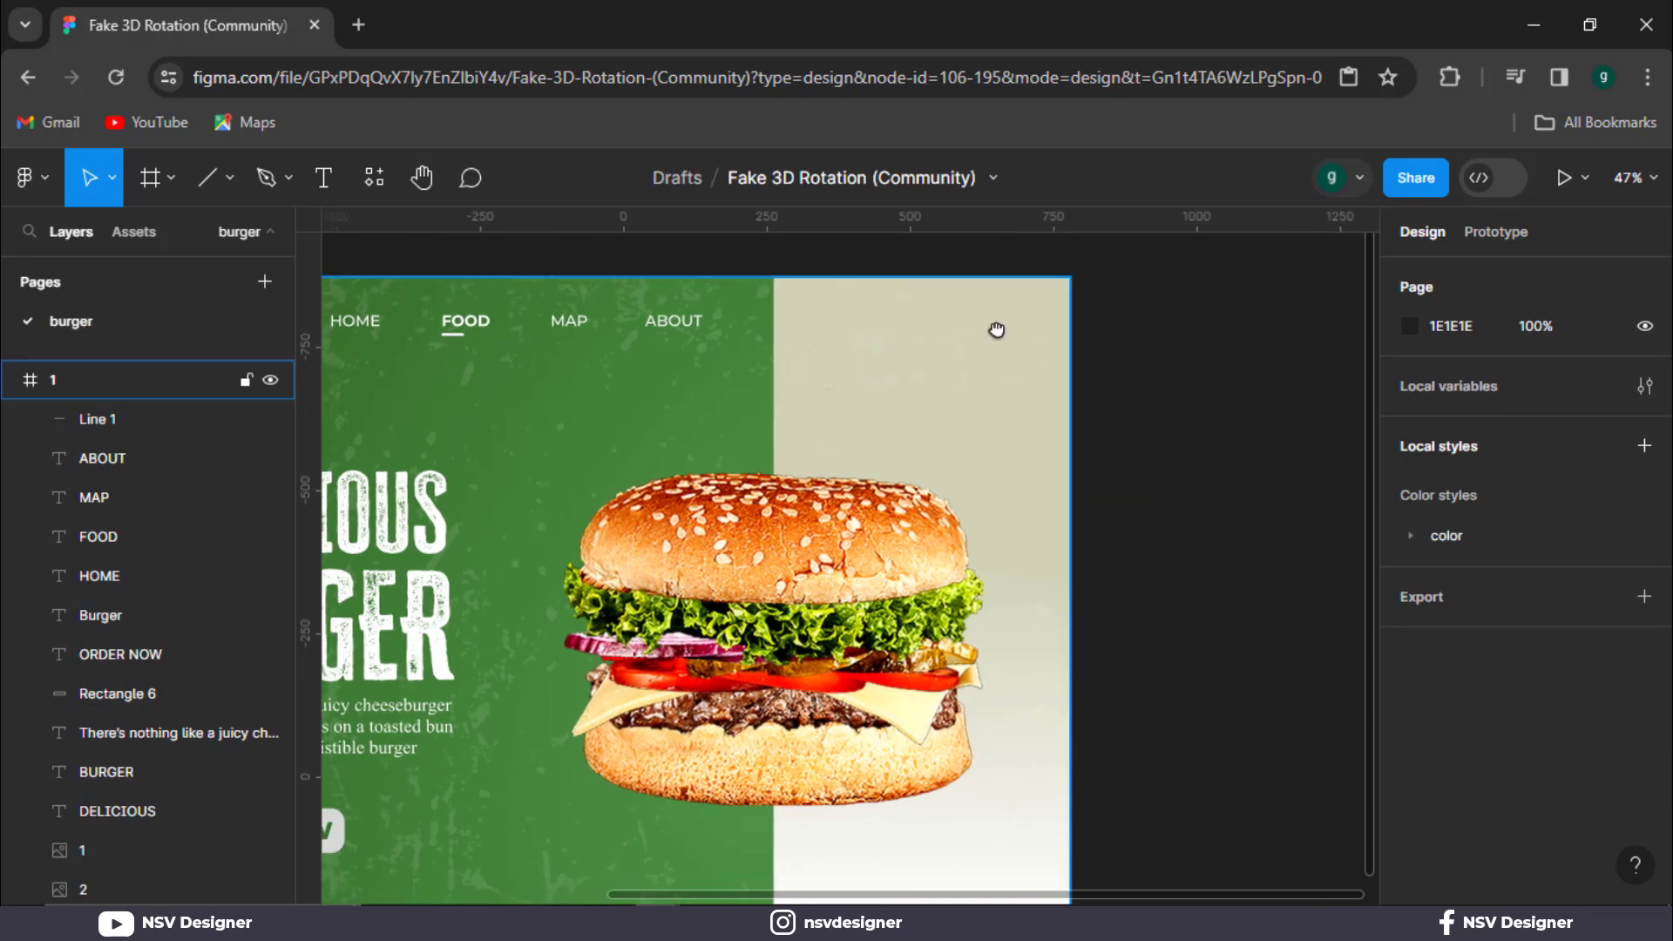
alt+drag(698, 327, 966, 326)
drag(764, 385, 1193, 415)
key(i)
click(345, 539)
key(Escape)
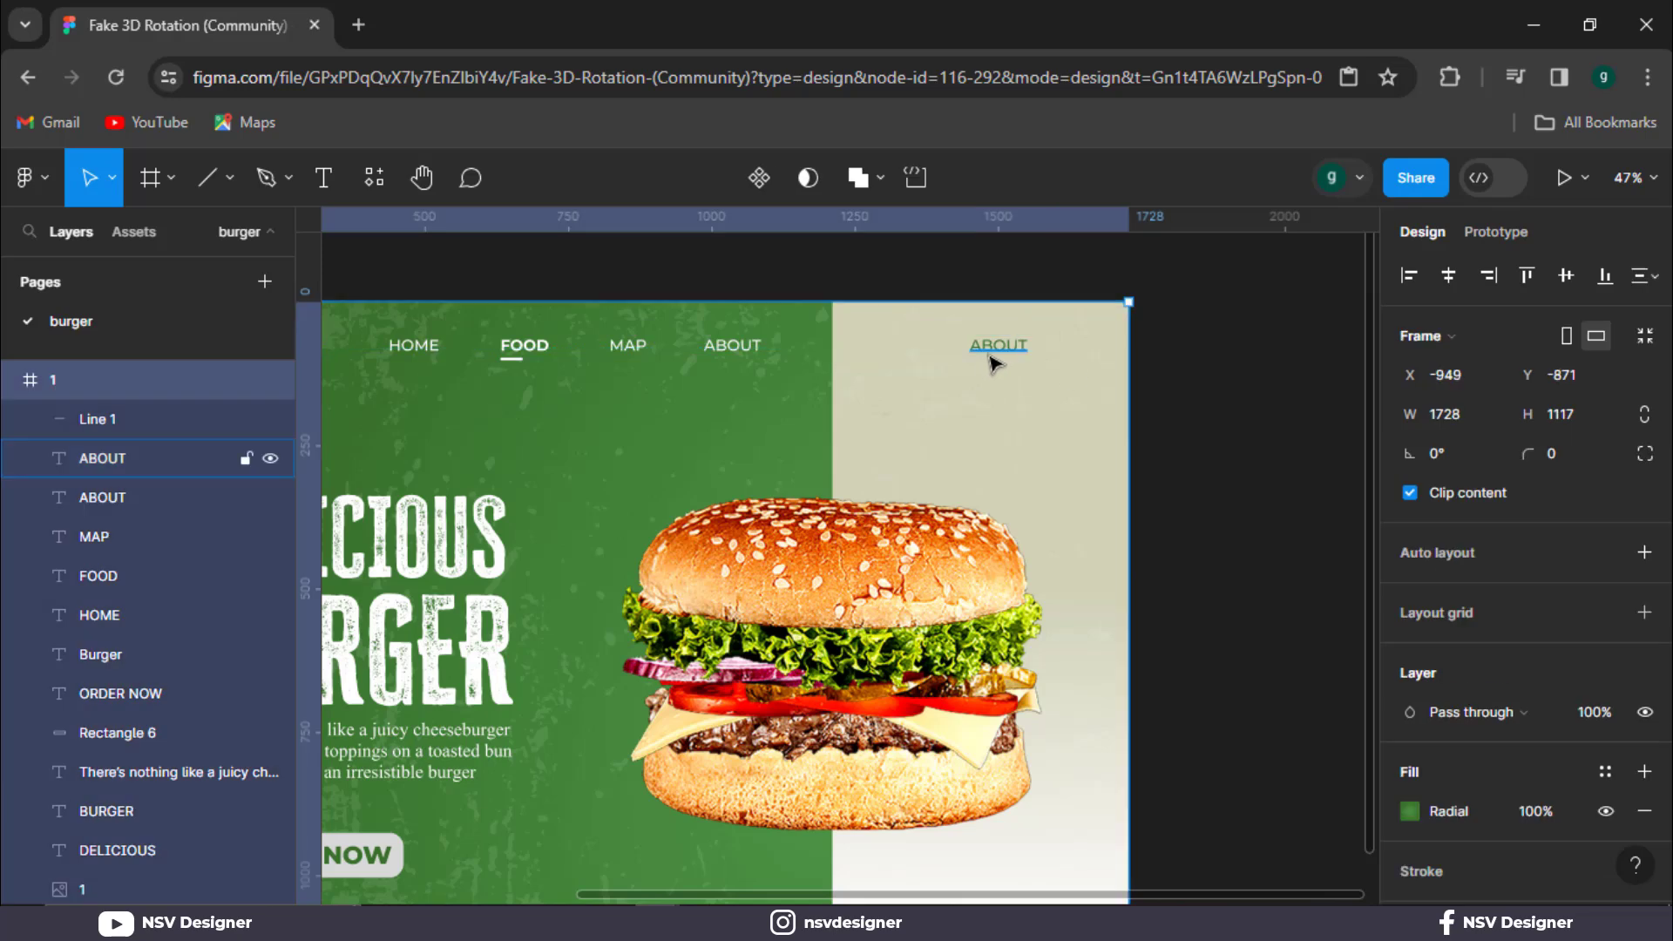
Replace the wording of the green ABOUT copy with Sign Up.
click(1014, 353)
double_click(1004, 344)
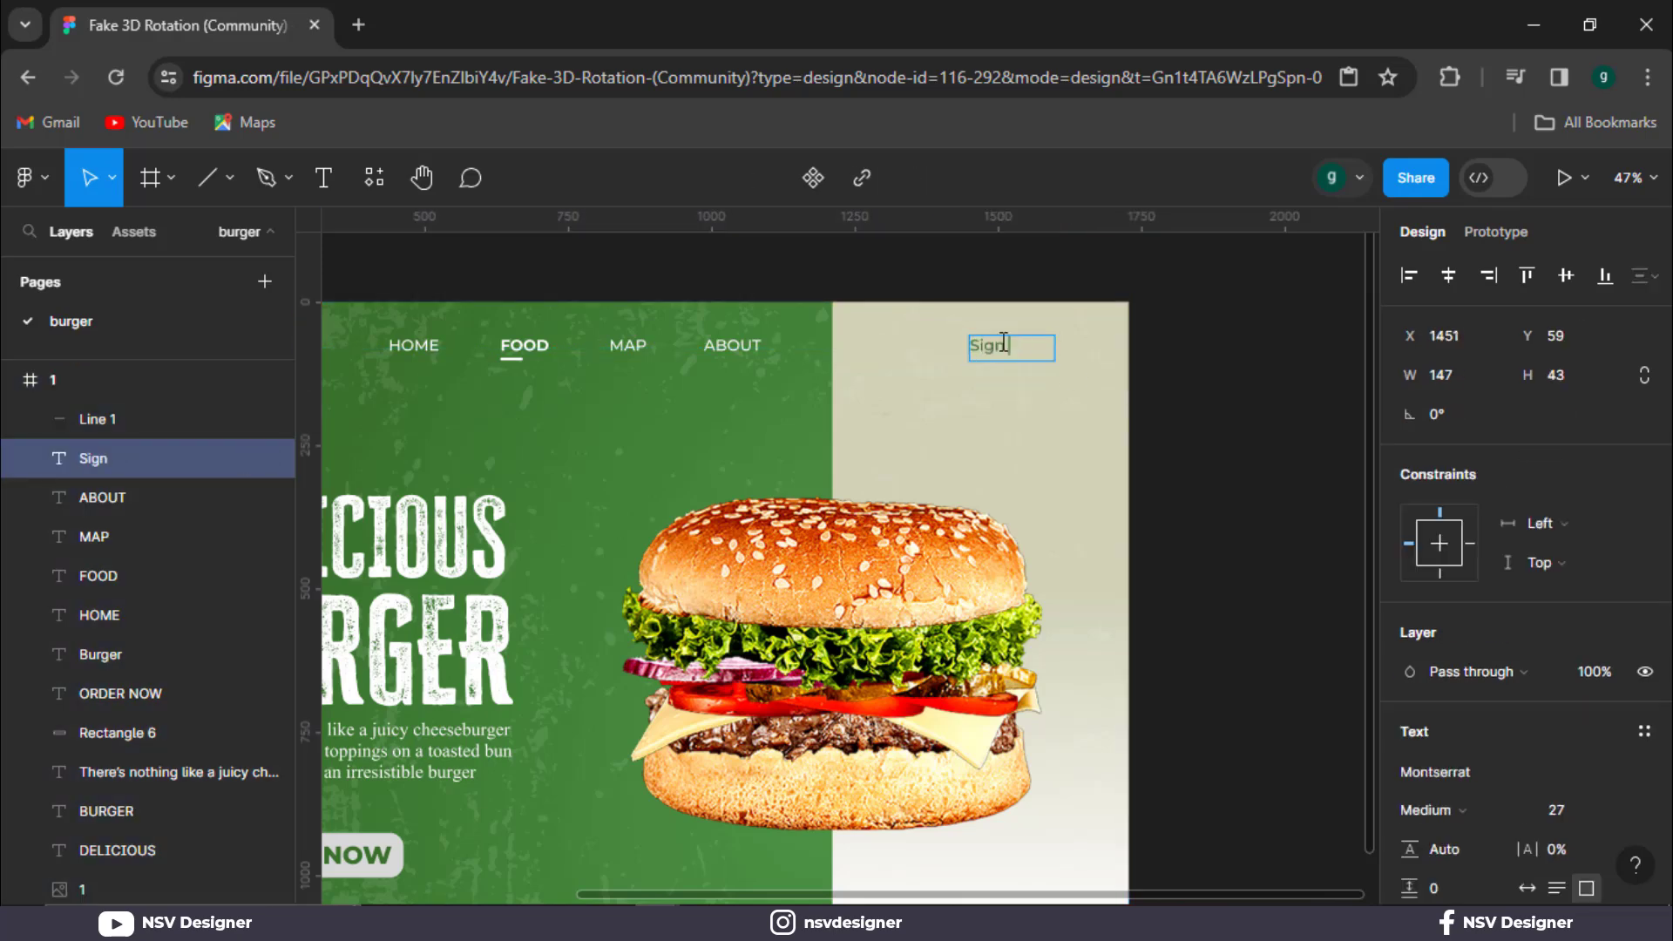
click(1259, 381)
click(1151, 358)
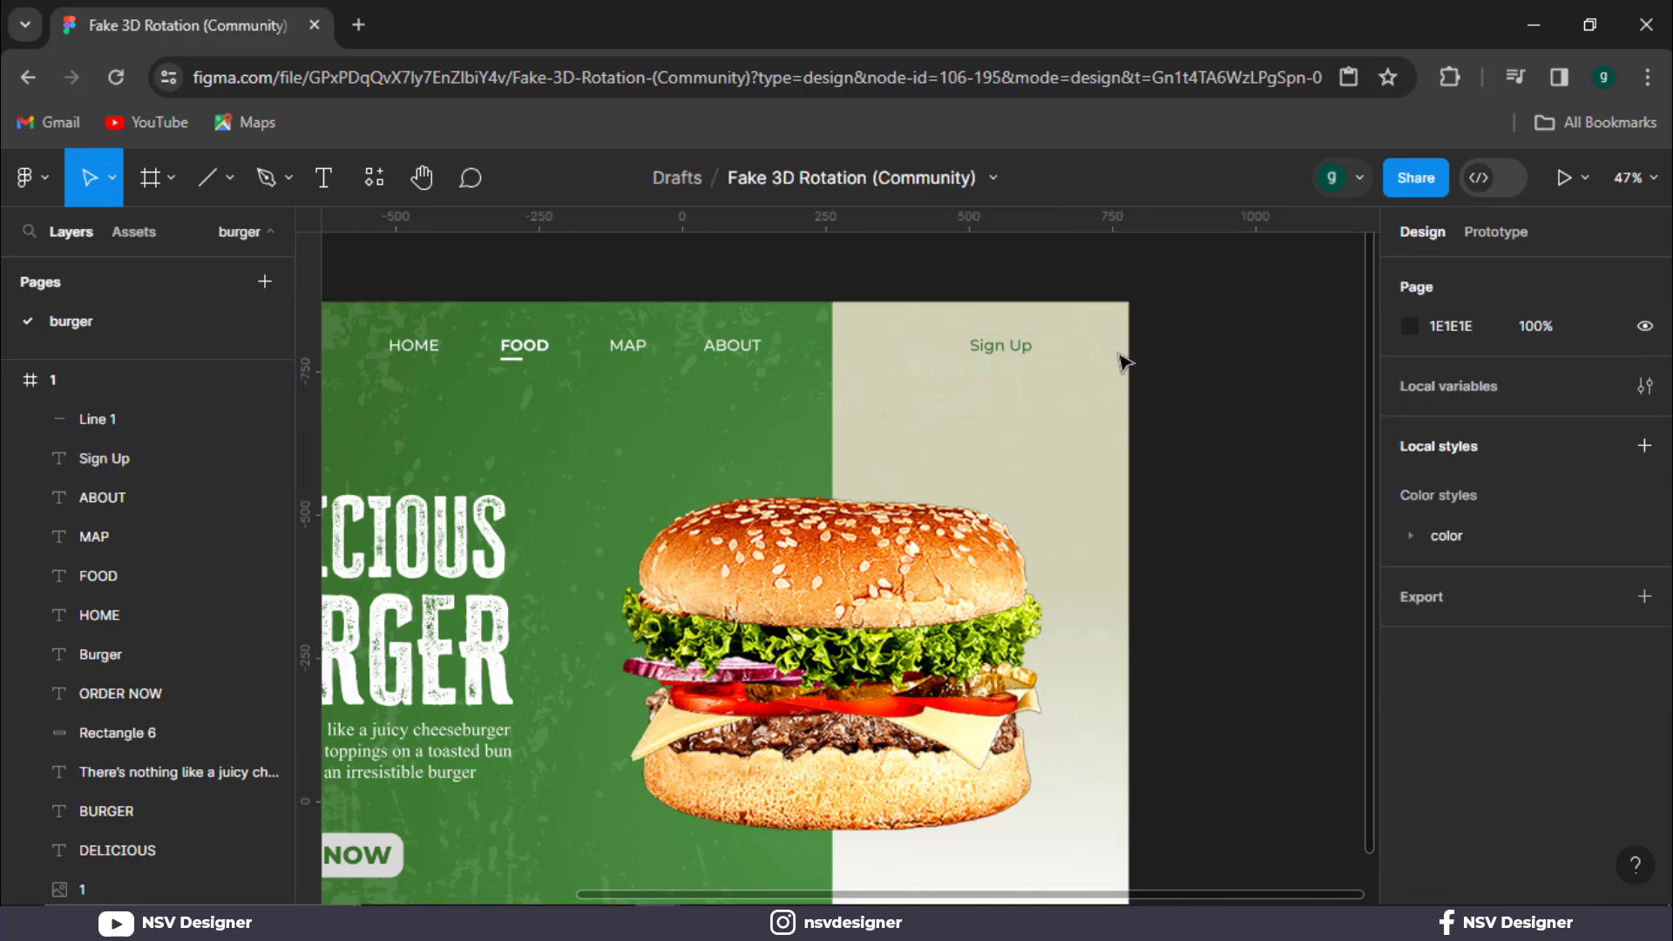
Draw a short horizontal line about 43 wide just right of the Sign Up text, near its upper edge.
scroll(1046, 358, up, 1)
scroll(1050, 364, up, 5)
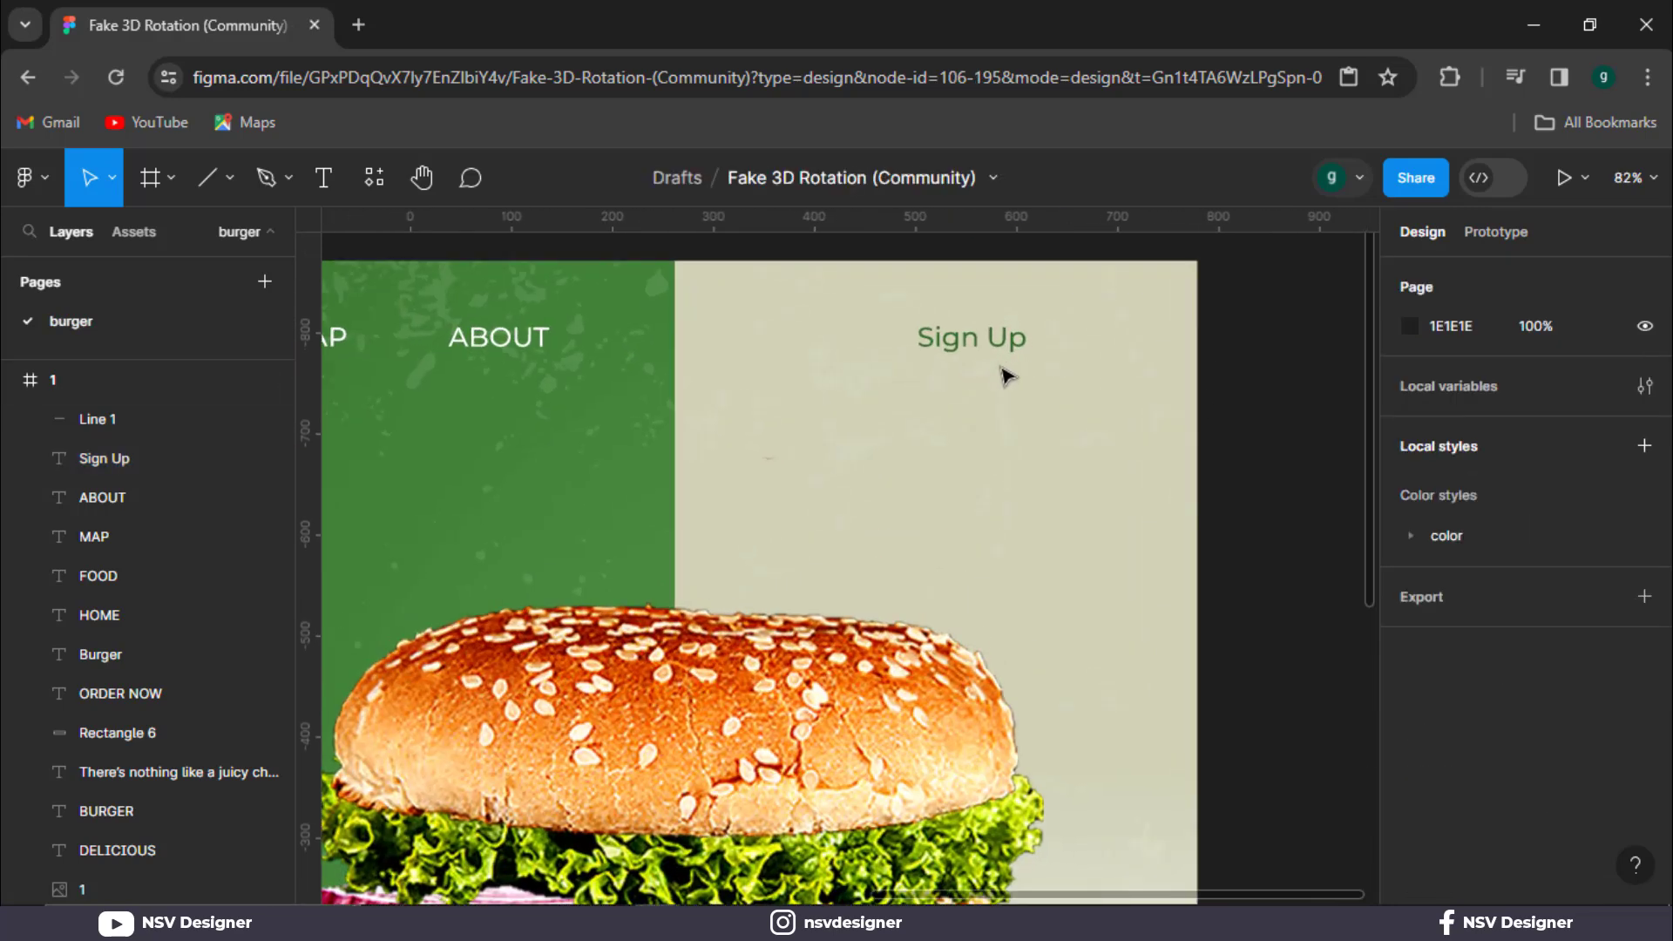
click(206, 181)
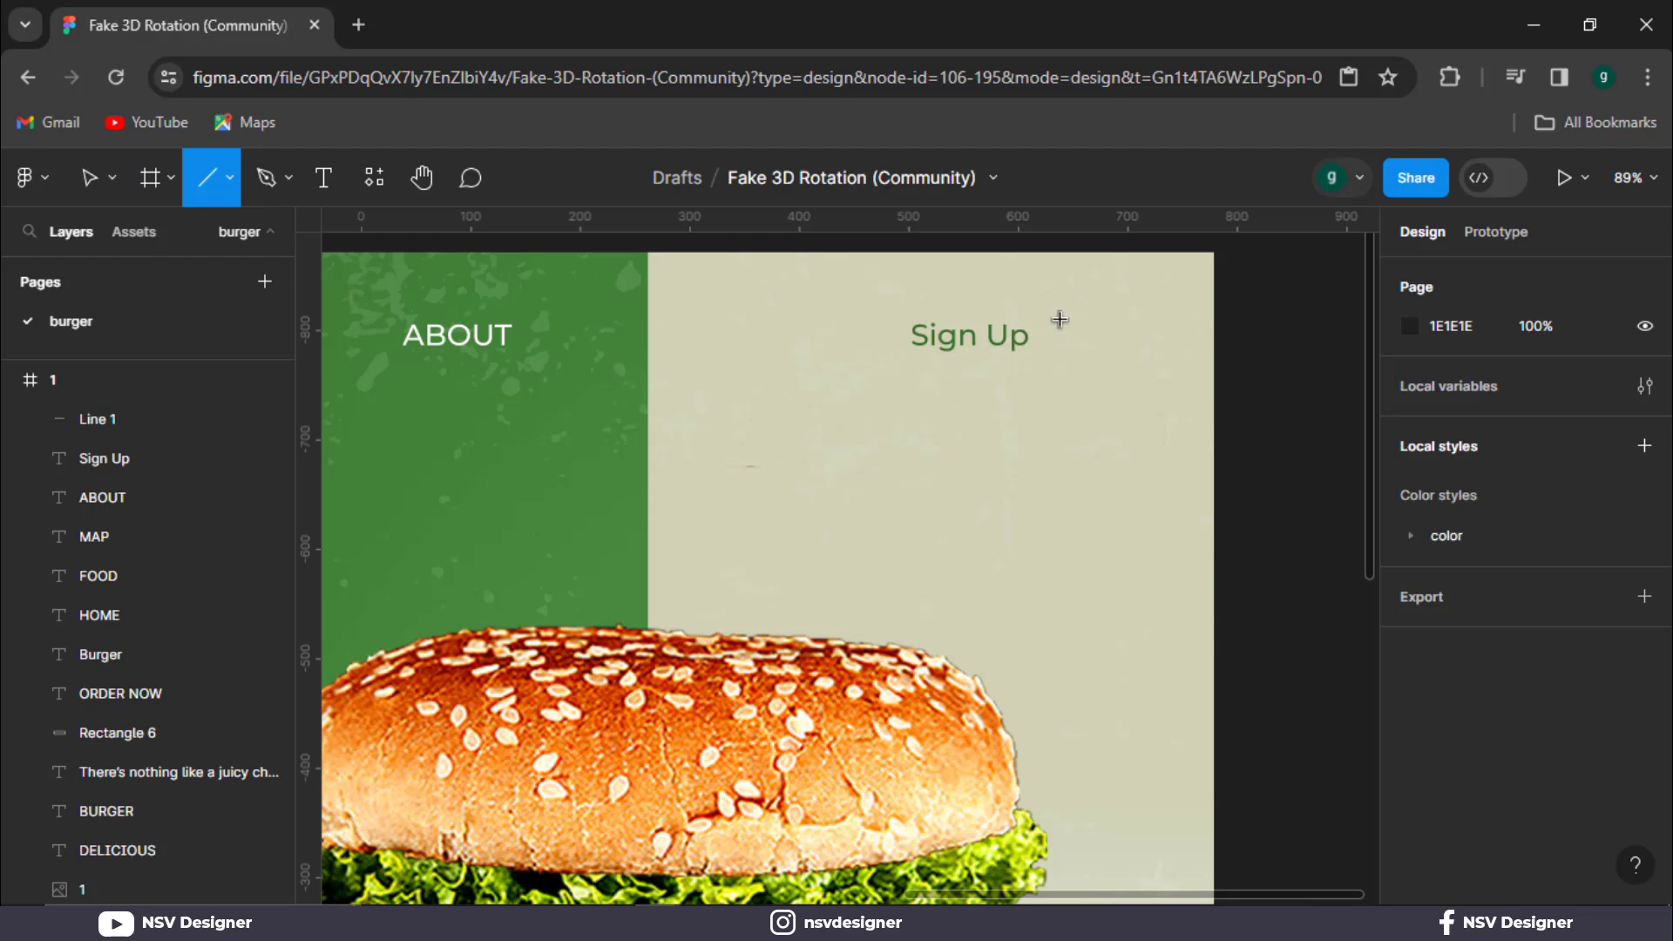
mouse_move(1054, 320)
mouse_down()
mouse_move(1101, 319)
mouse_move(1074, 332)
mouse_up()
click(1282, 370)
key(Delete)
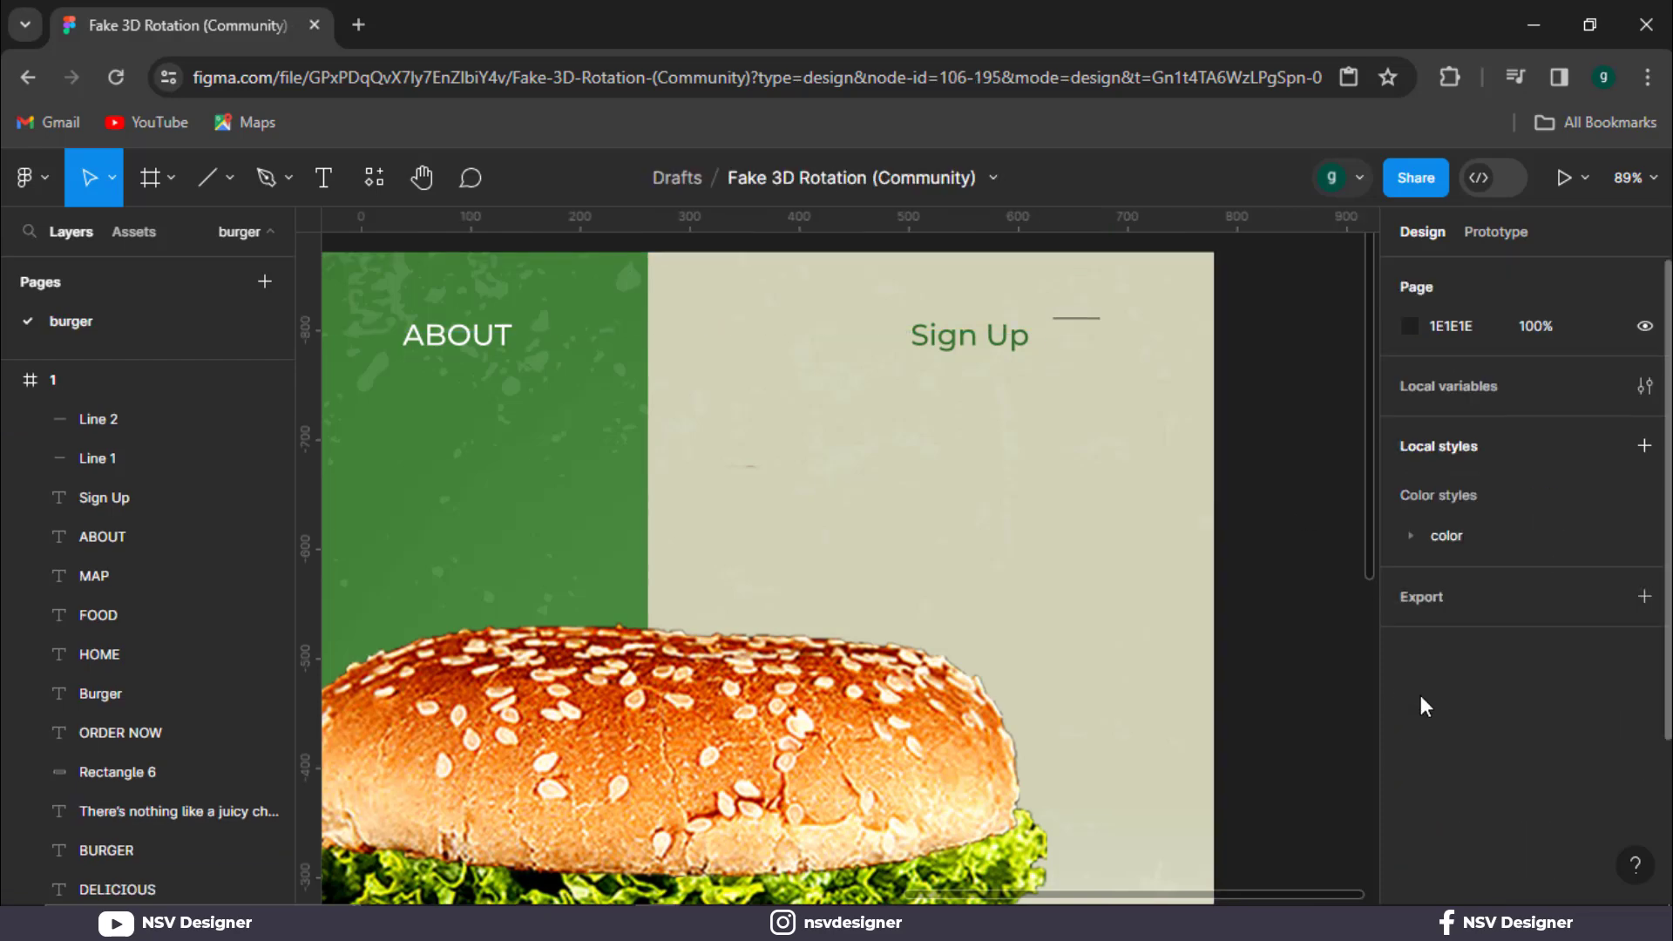
click(1081, 320)
Set the short line's stroke weight to 3 and apply round caps to both of its ends.
scroll(1481, 732, down, 3)
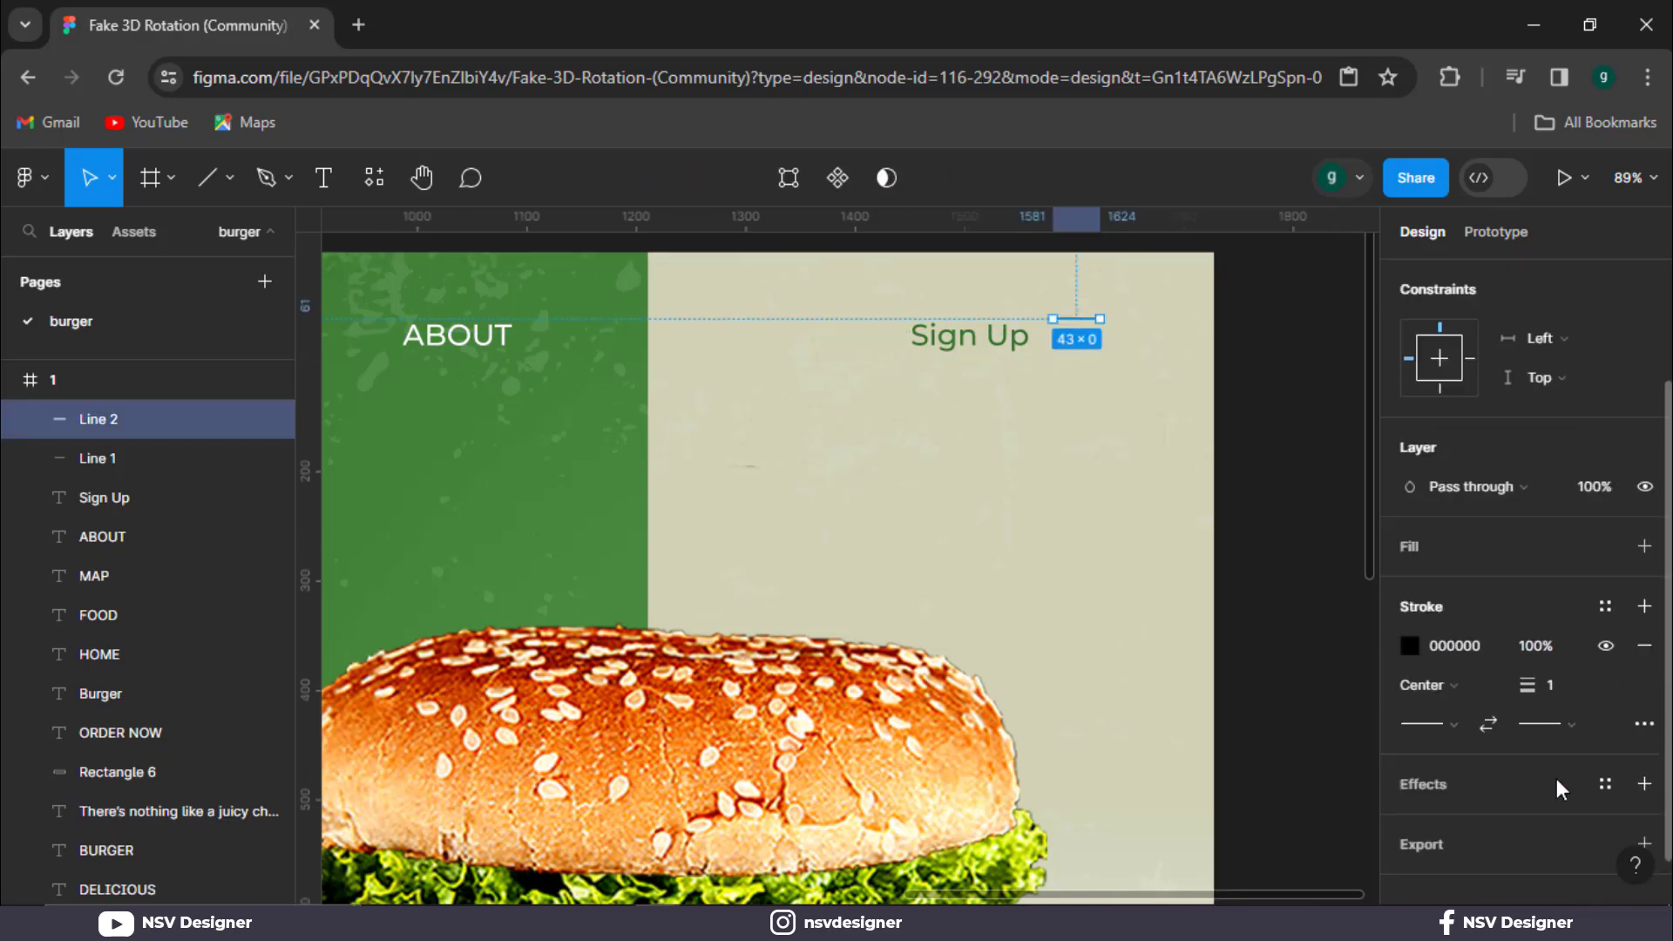
click(1555, 656)
text(3)
click(1434, 692)
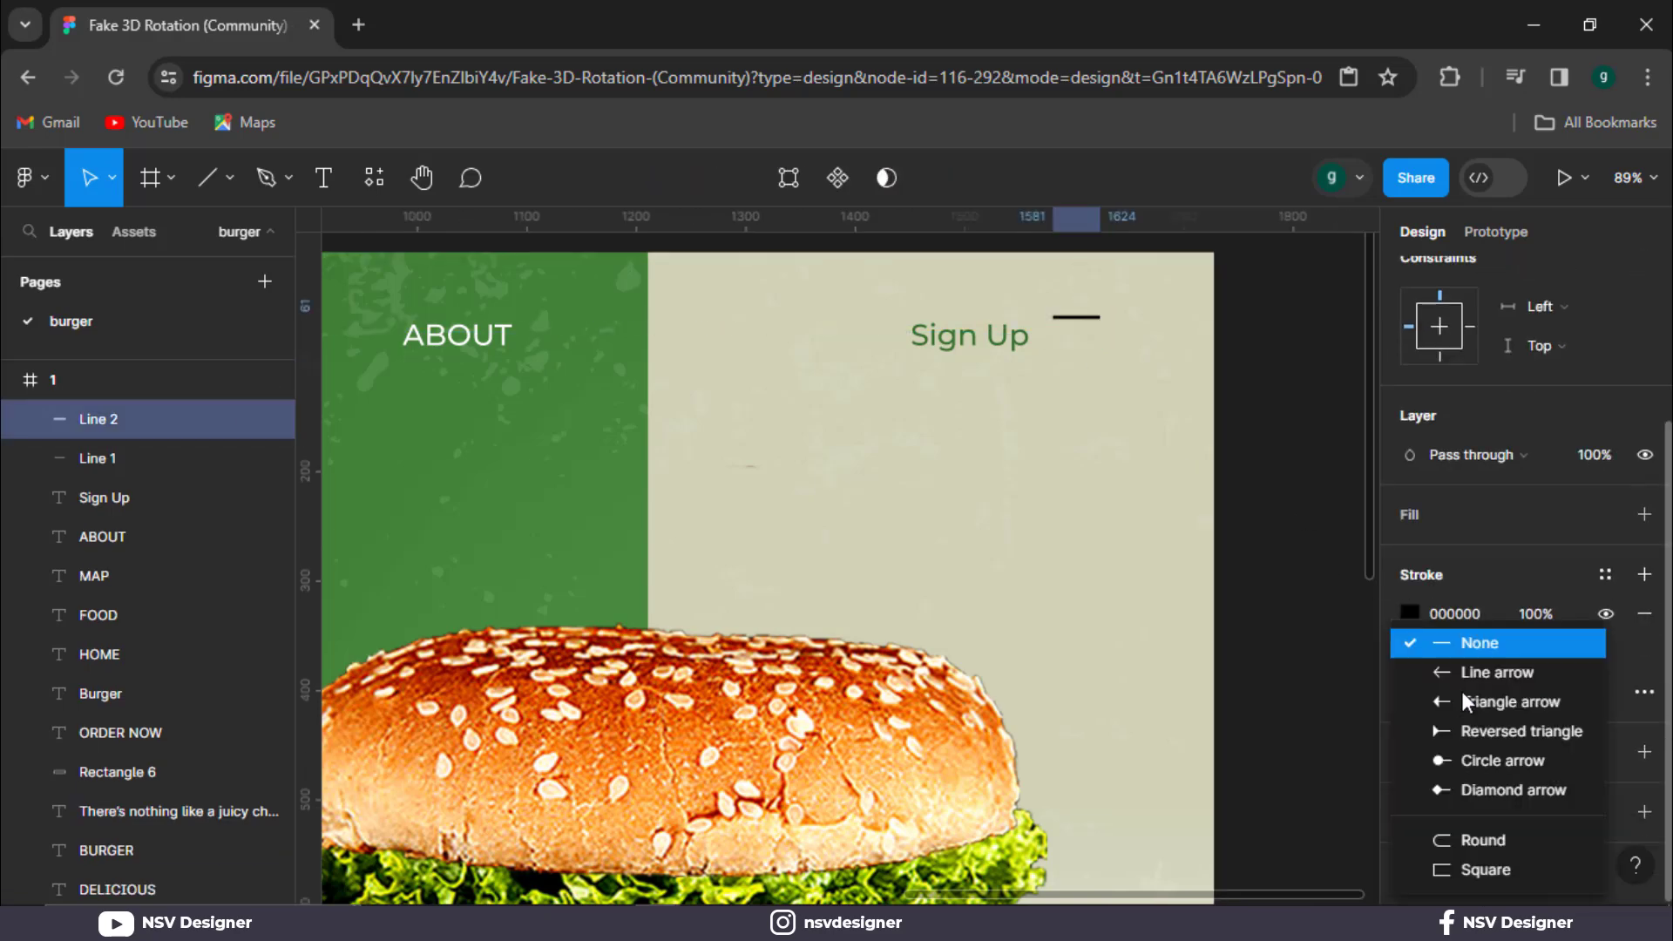
click(1439, 837)
click(1547, 692)
click(1521, 838)
Change the short line's stroke from black to the dark green document color.
click(1414, 617)
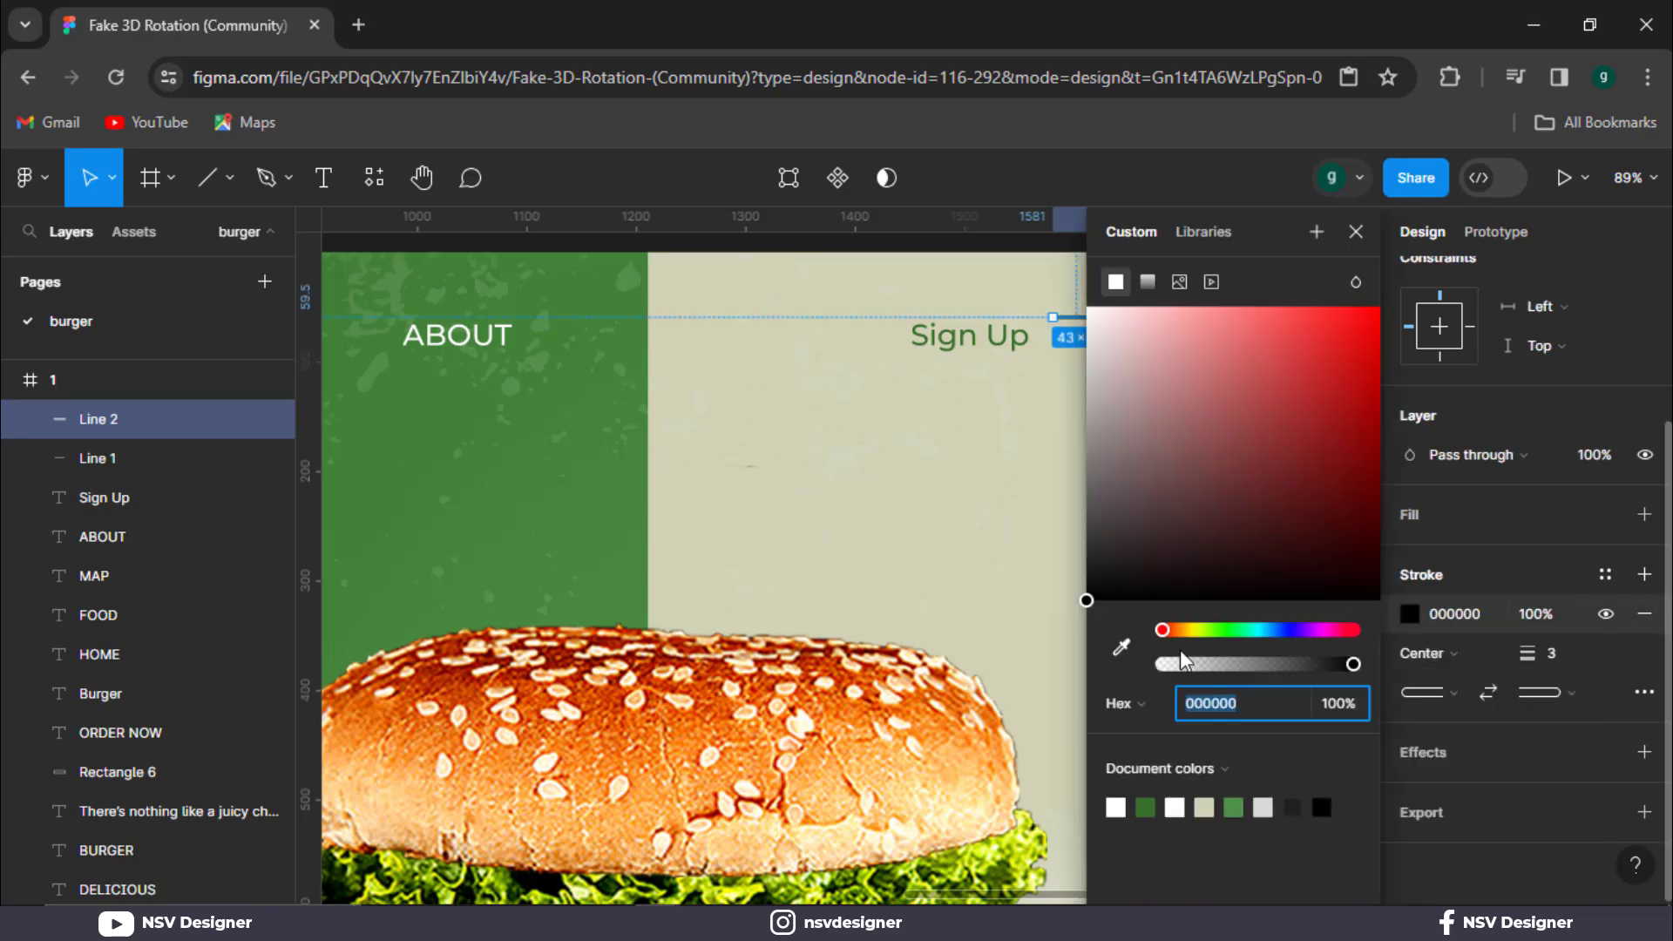
click(1147, 807)
click(937, 280)
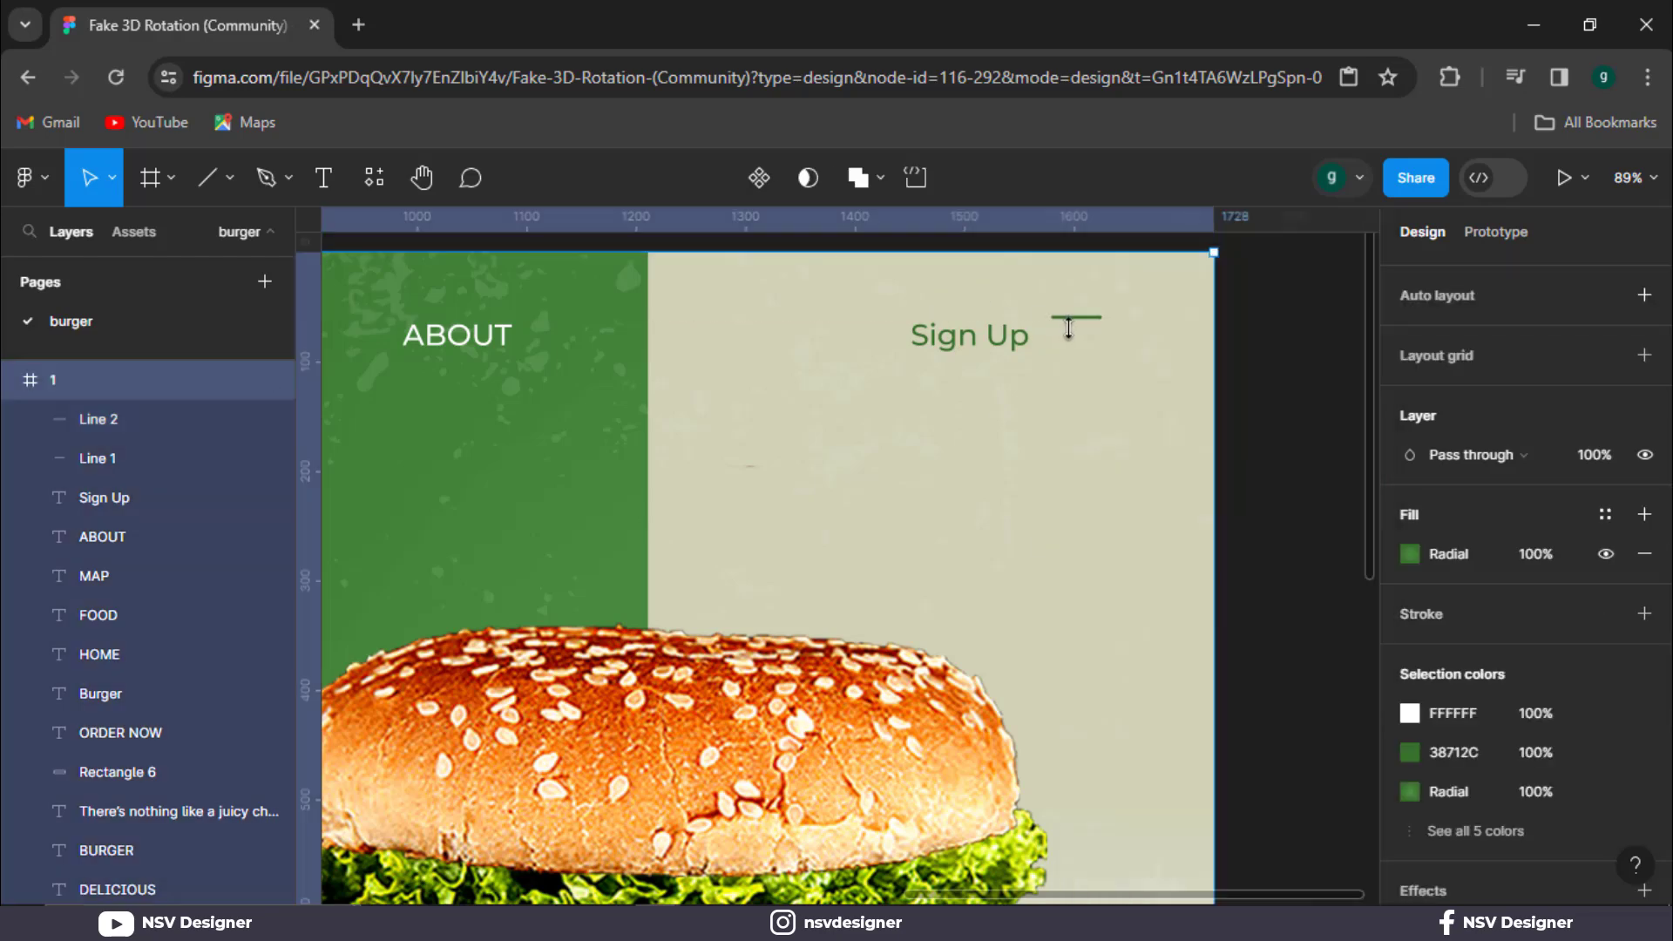
Duplicate the green line twice below itself to form a three-line menu icon beside Sign Up.
alt+drag(1078, 320, 1089, 345)
key(ctrl+z)
click(1258, 354)
click(1281, 393)
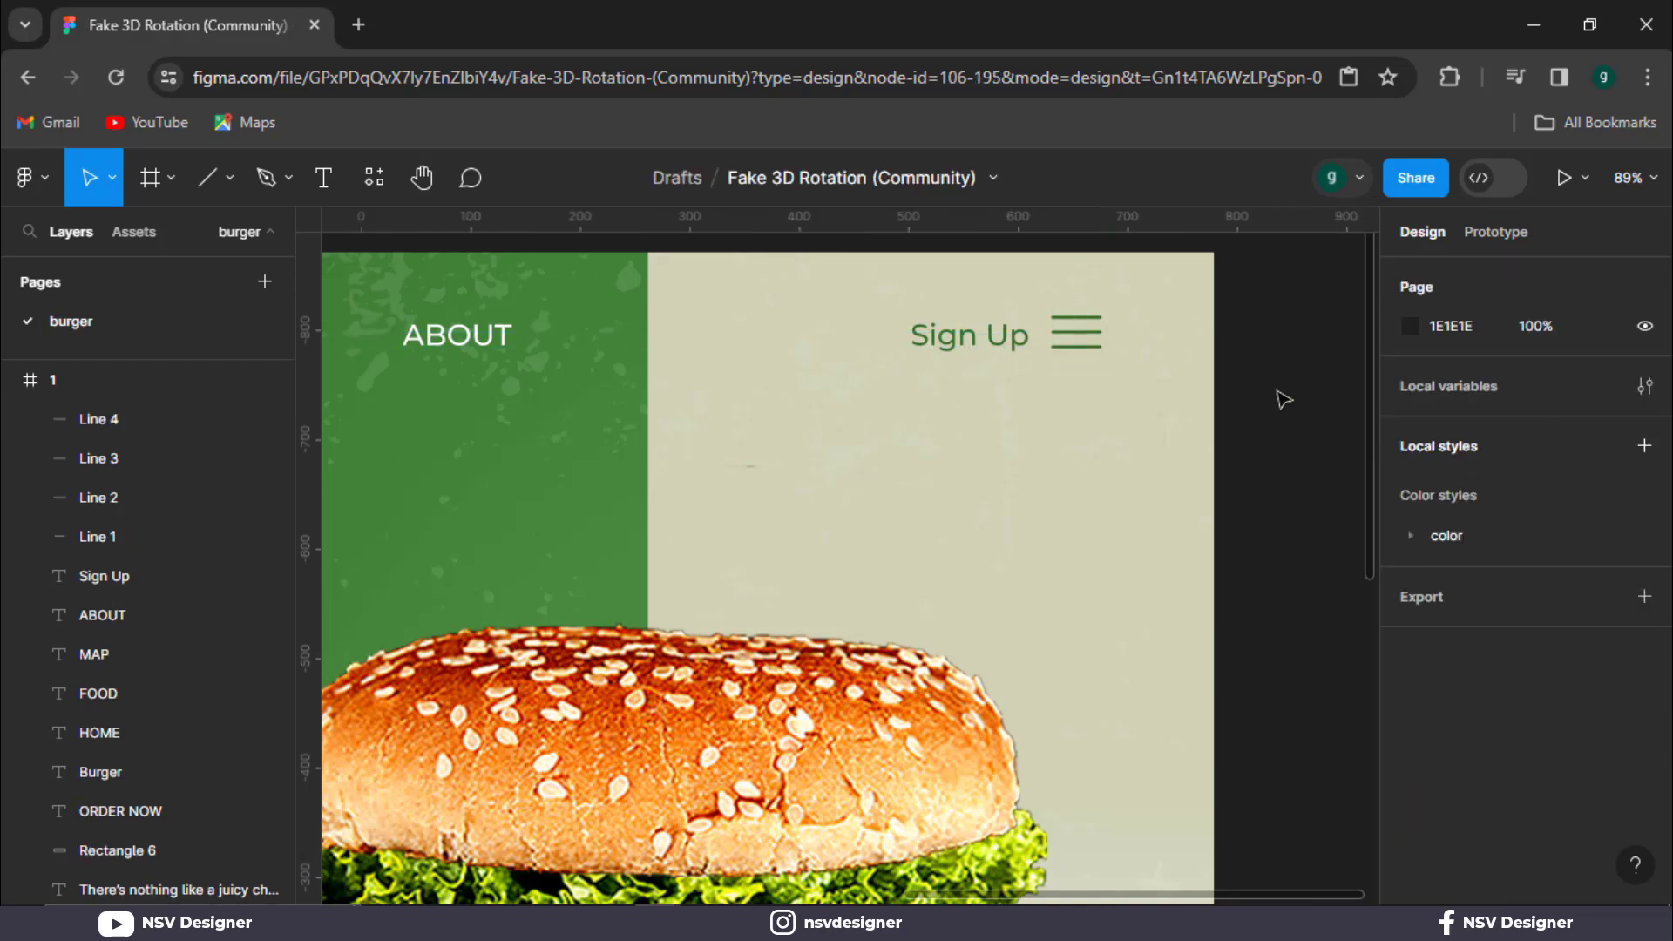
Examine the overall layout of the whole burger landing page frame.
scroll(1281, 392, down, 5)
drag(1281, 526, 1233, 477)
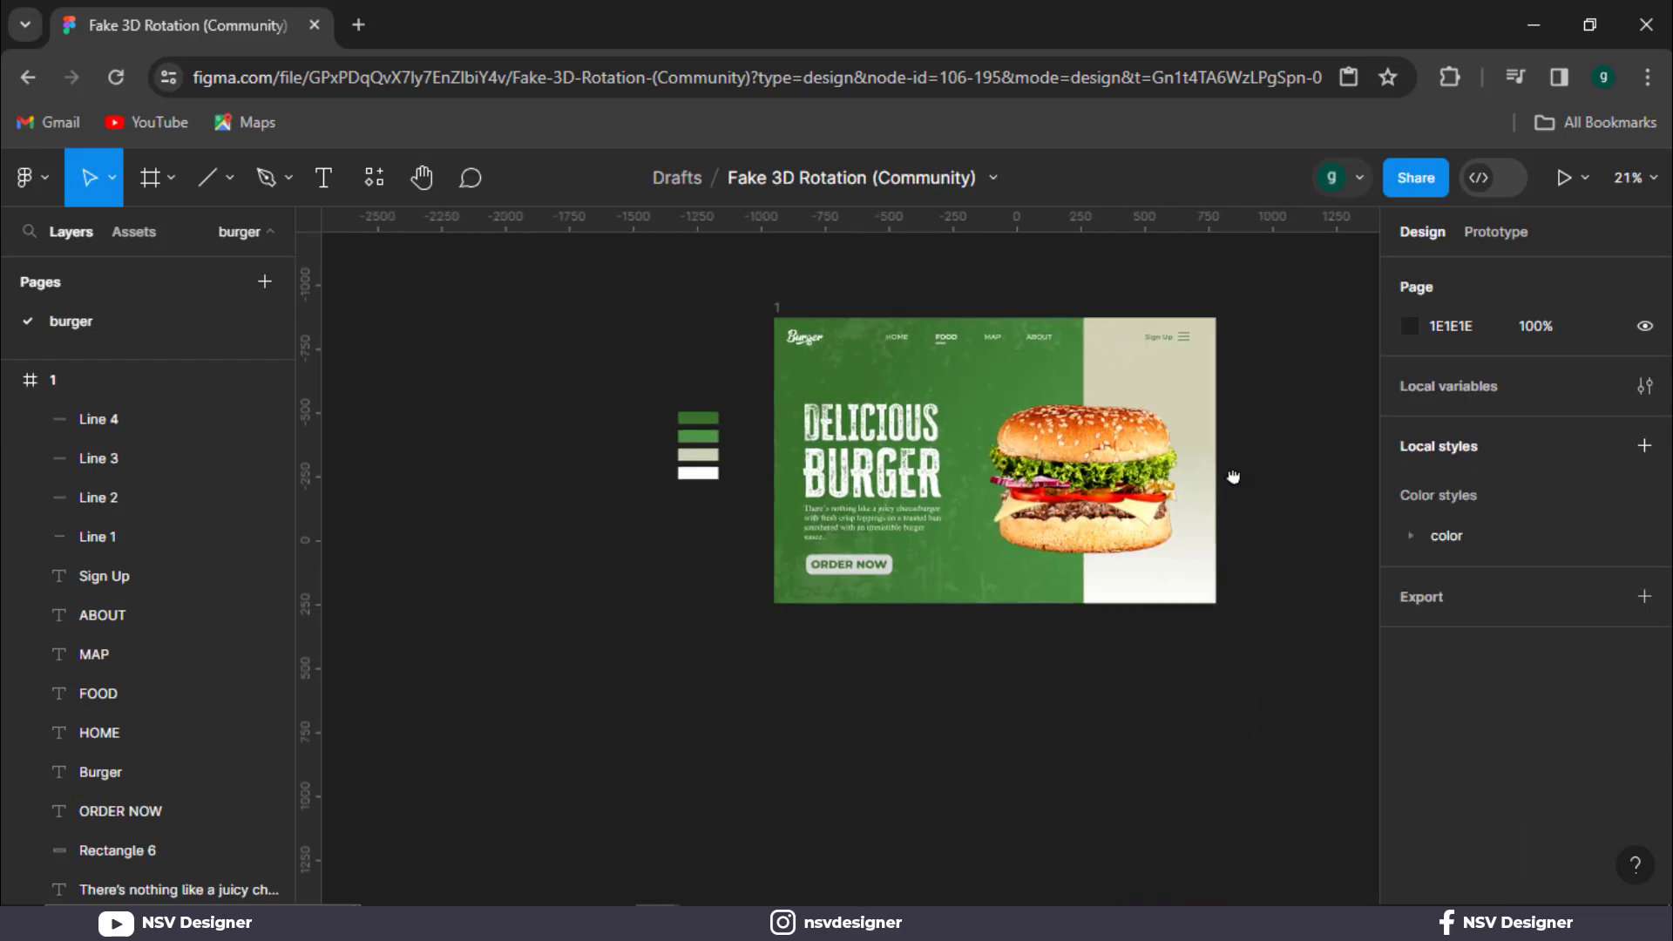
key(shift+0)
scroll(1232, 474, up, 2)
scroll(889, 628, down, 4)
drag(1055, 532, 812, 622)
scroll(1133, 592, down, 1)
drag(1167, 546, 965, 566)
scroll(1002, 582, down, 1)
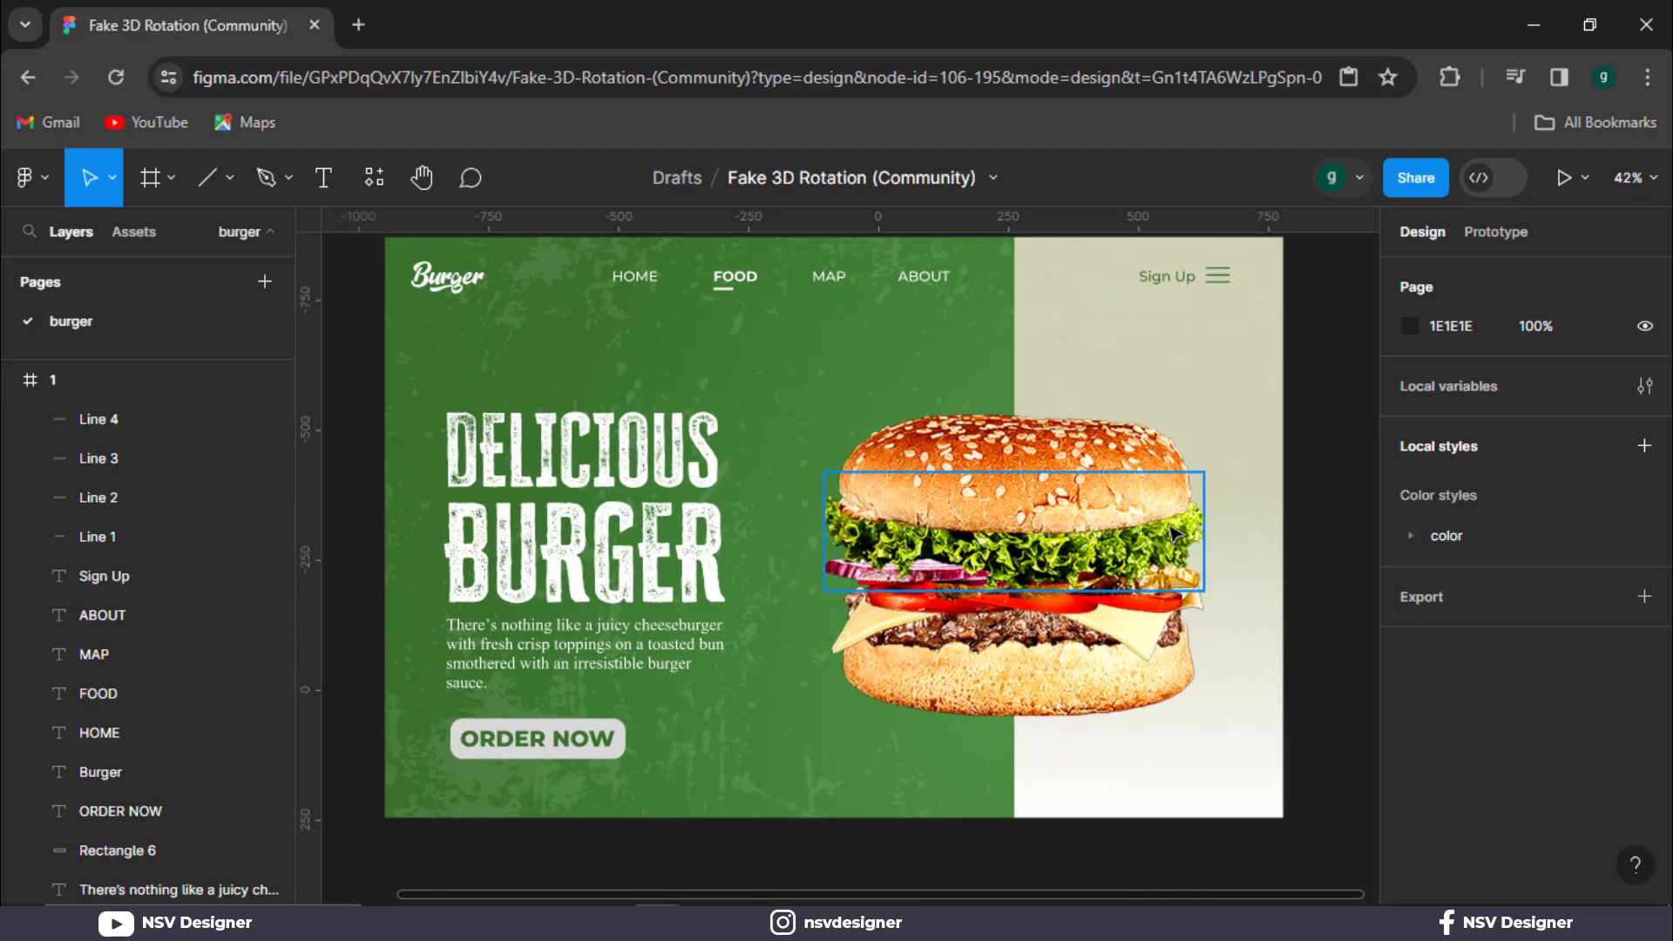
Draw a circle about 264 × 264 on the empty canvas to the right of the landing page frame.
right_click(229, 183)
click(149, 326)
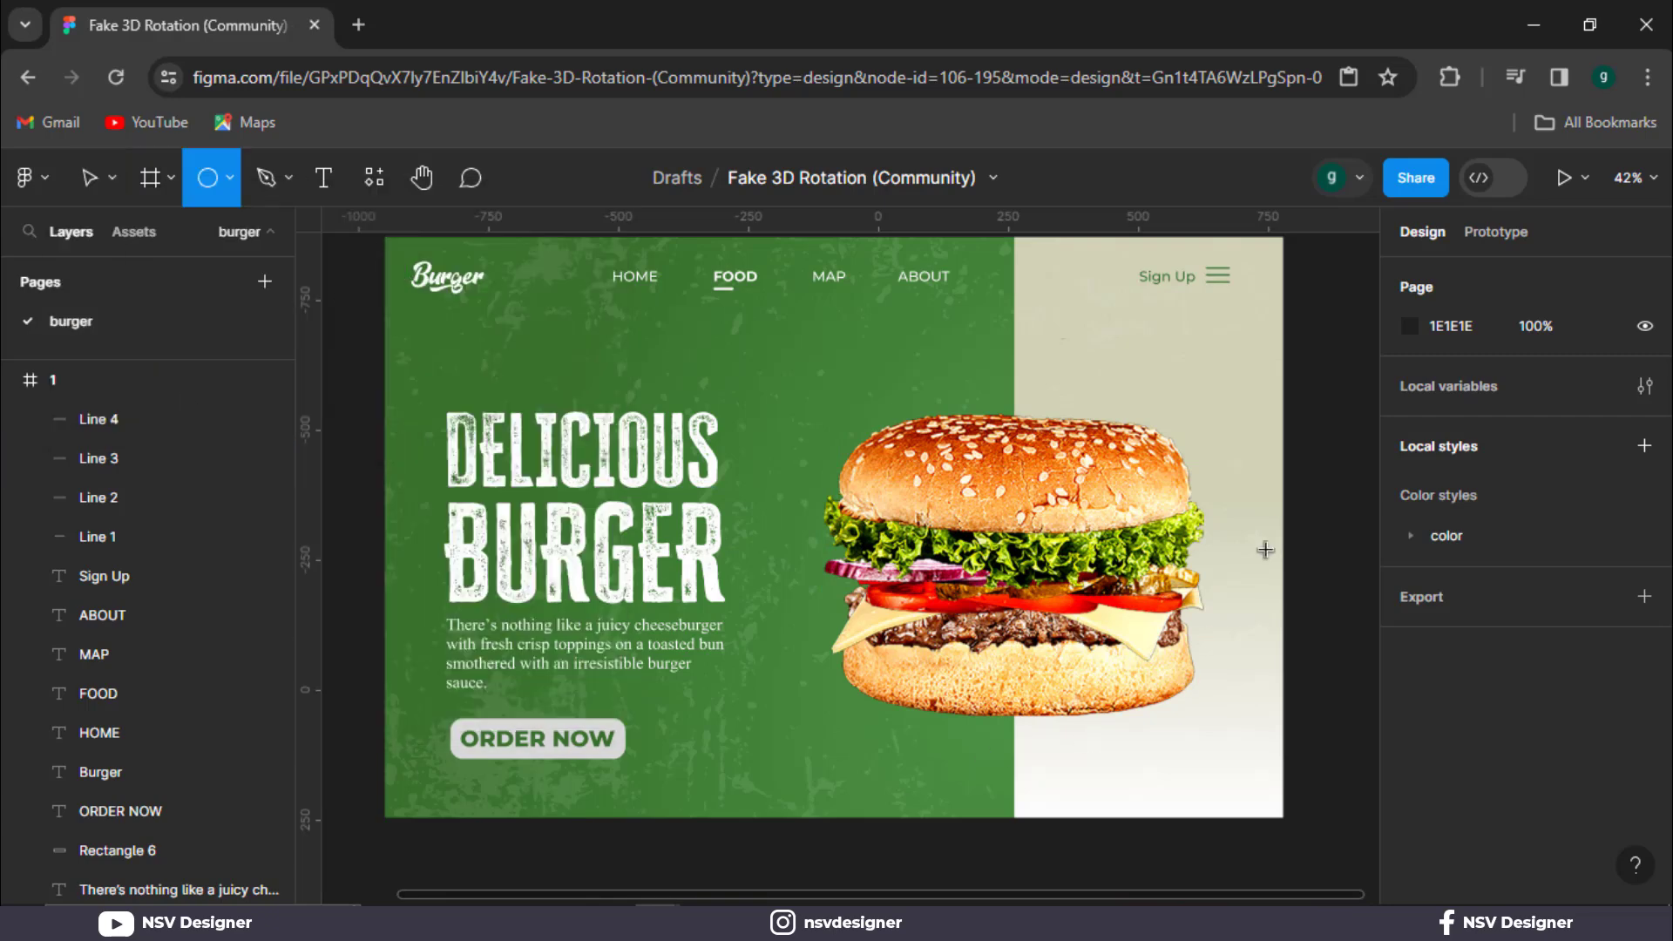
scroll(1244, 598, down, 2)
key(v)
scroll(1117, 590, right, 5)
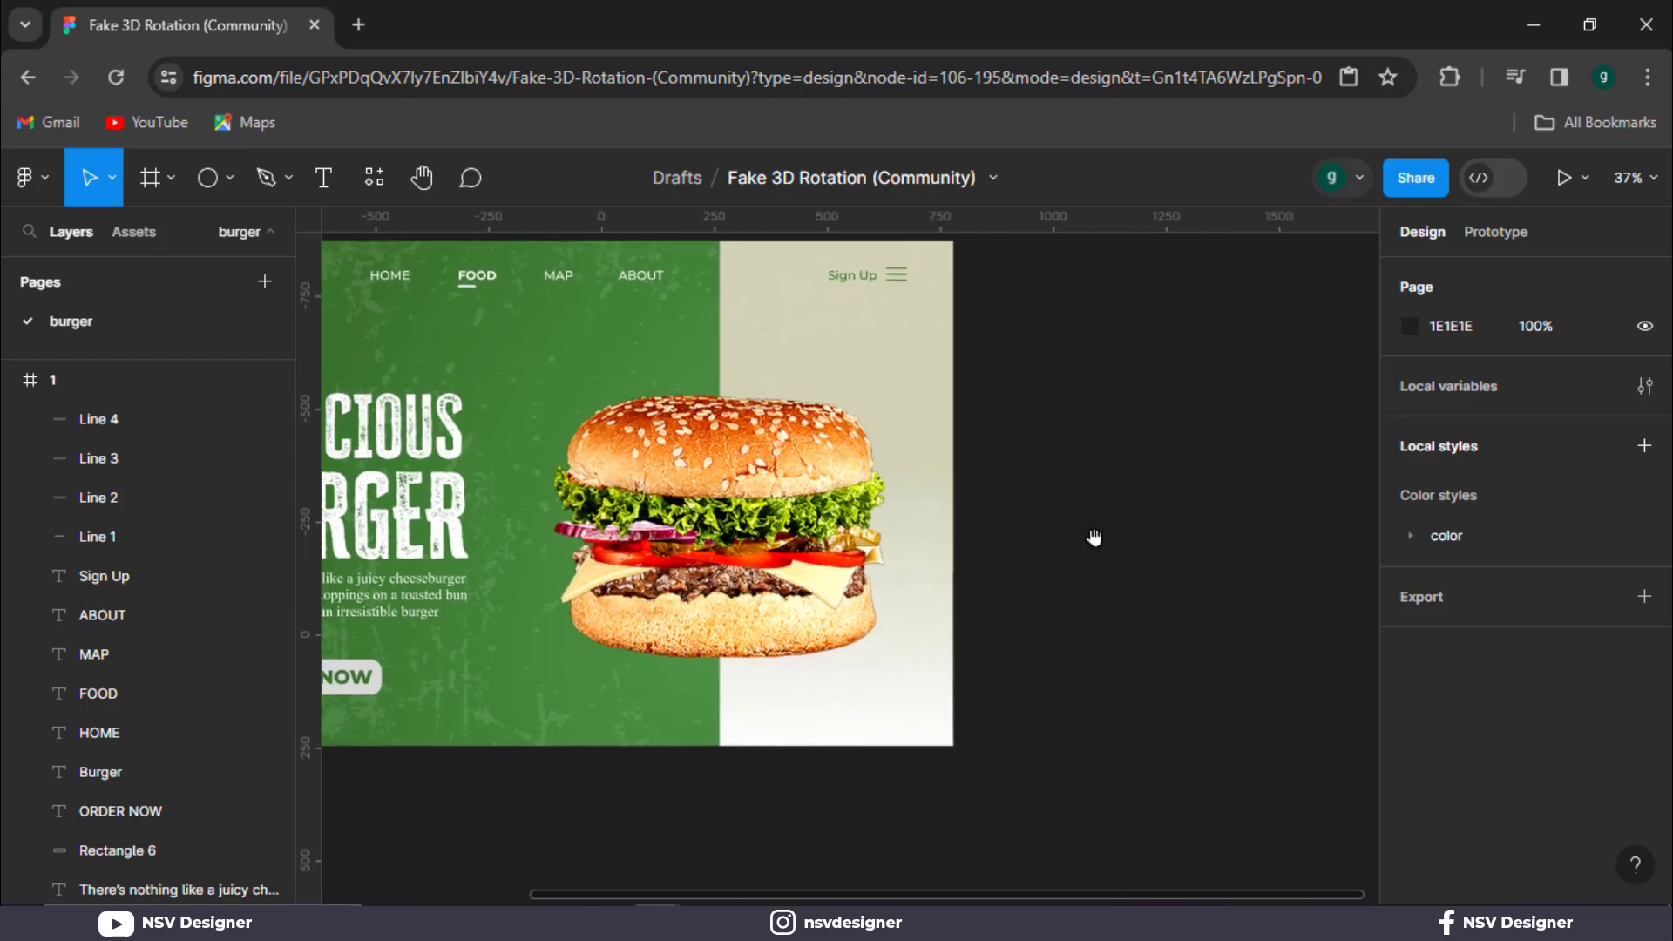
click(205, 180)
drag(1105, 543, 1166, 602)
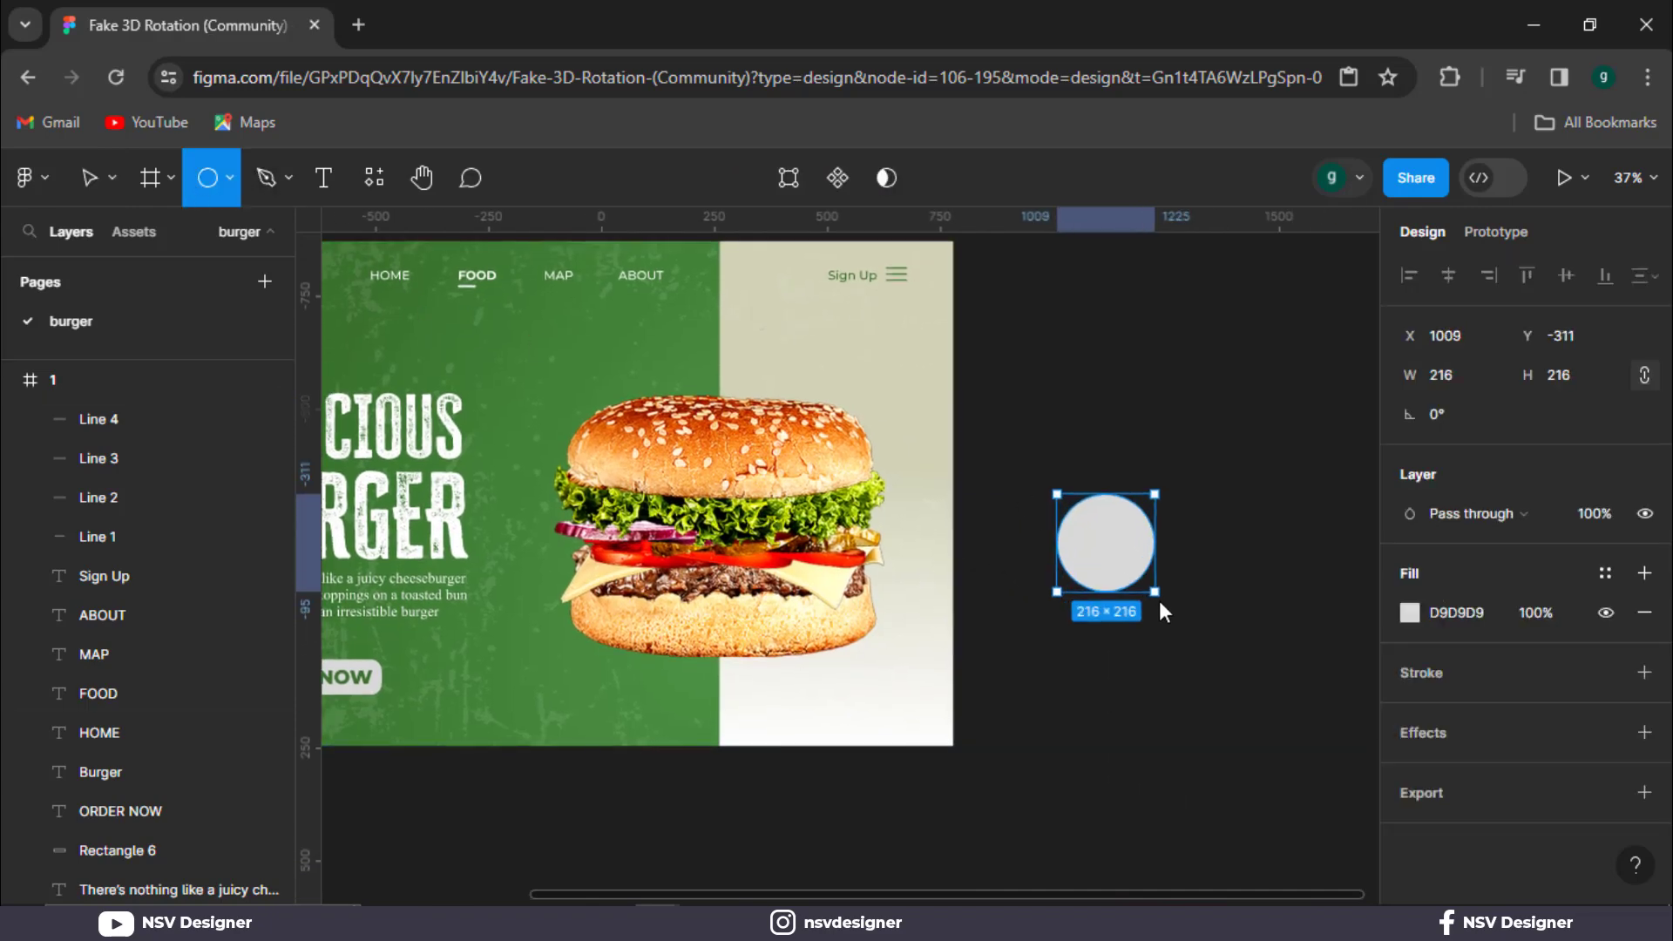
Give the circle a gradient fill running from solid black to black (000000) at 0% opacity.
click(1409, 613)
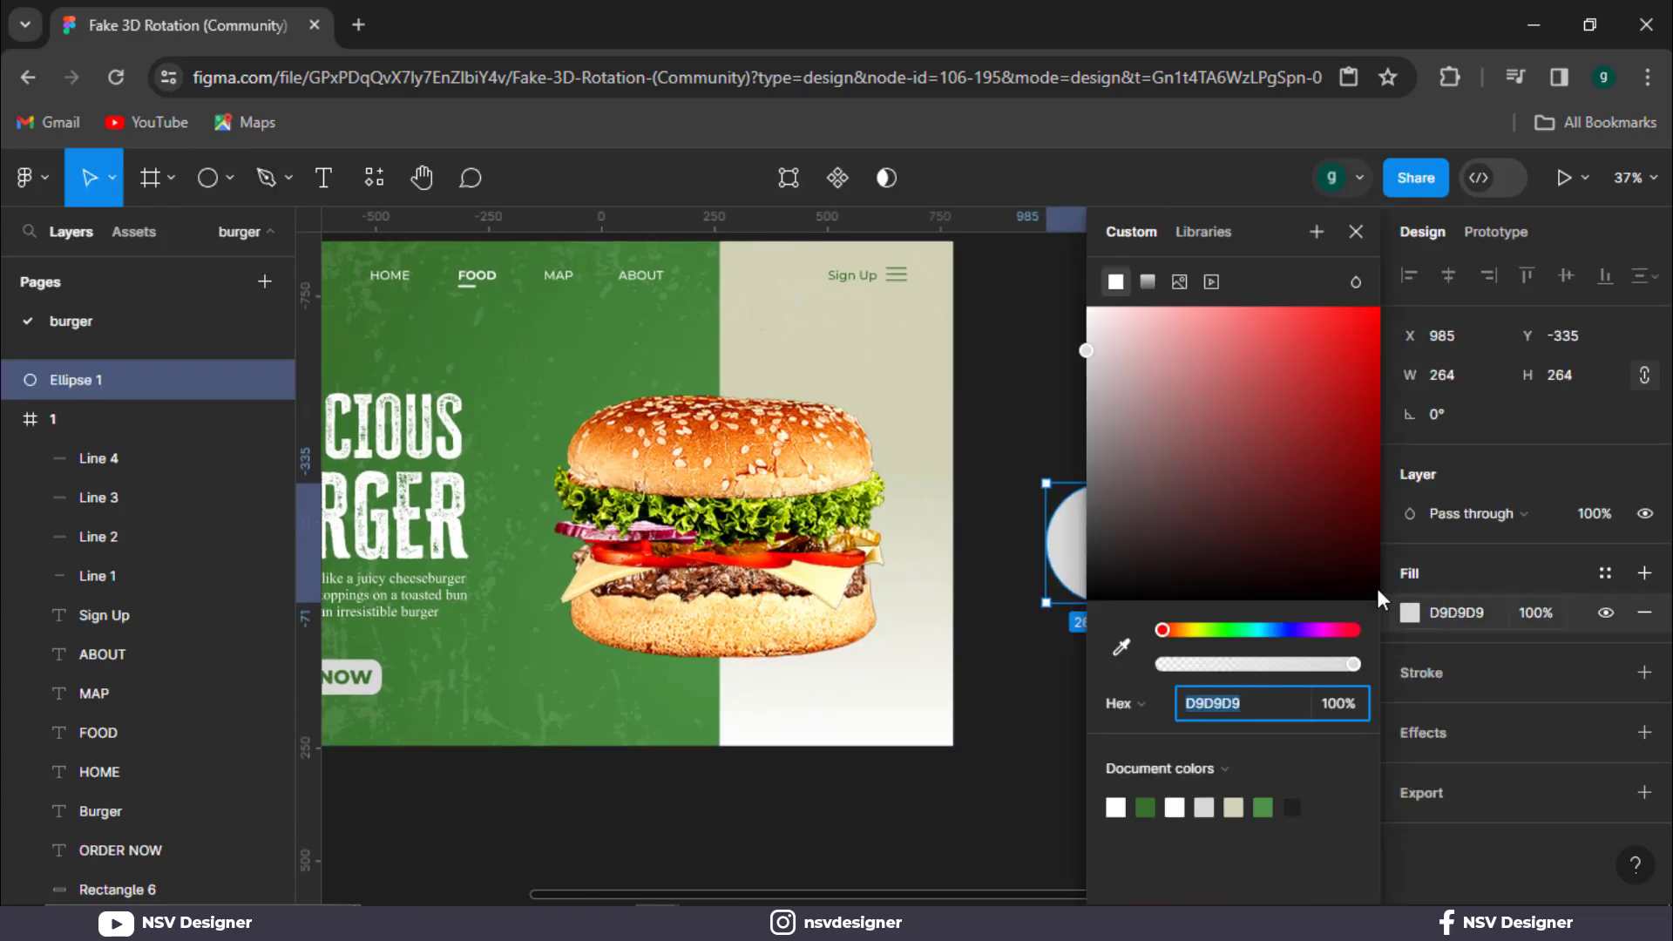
click(1147, 281)
click(1113, 386)
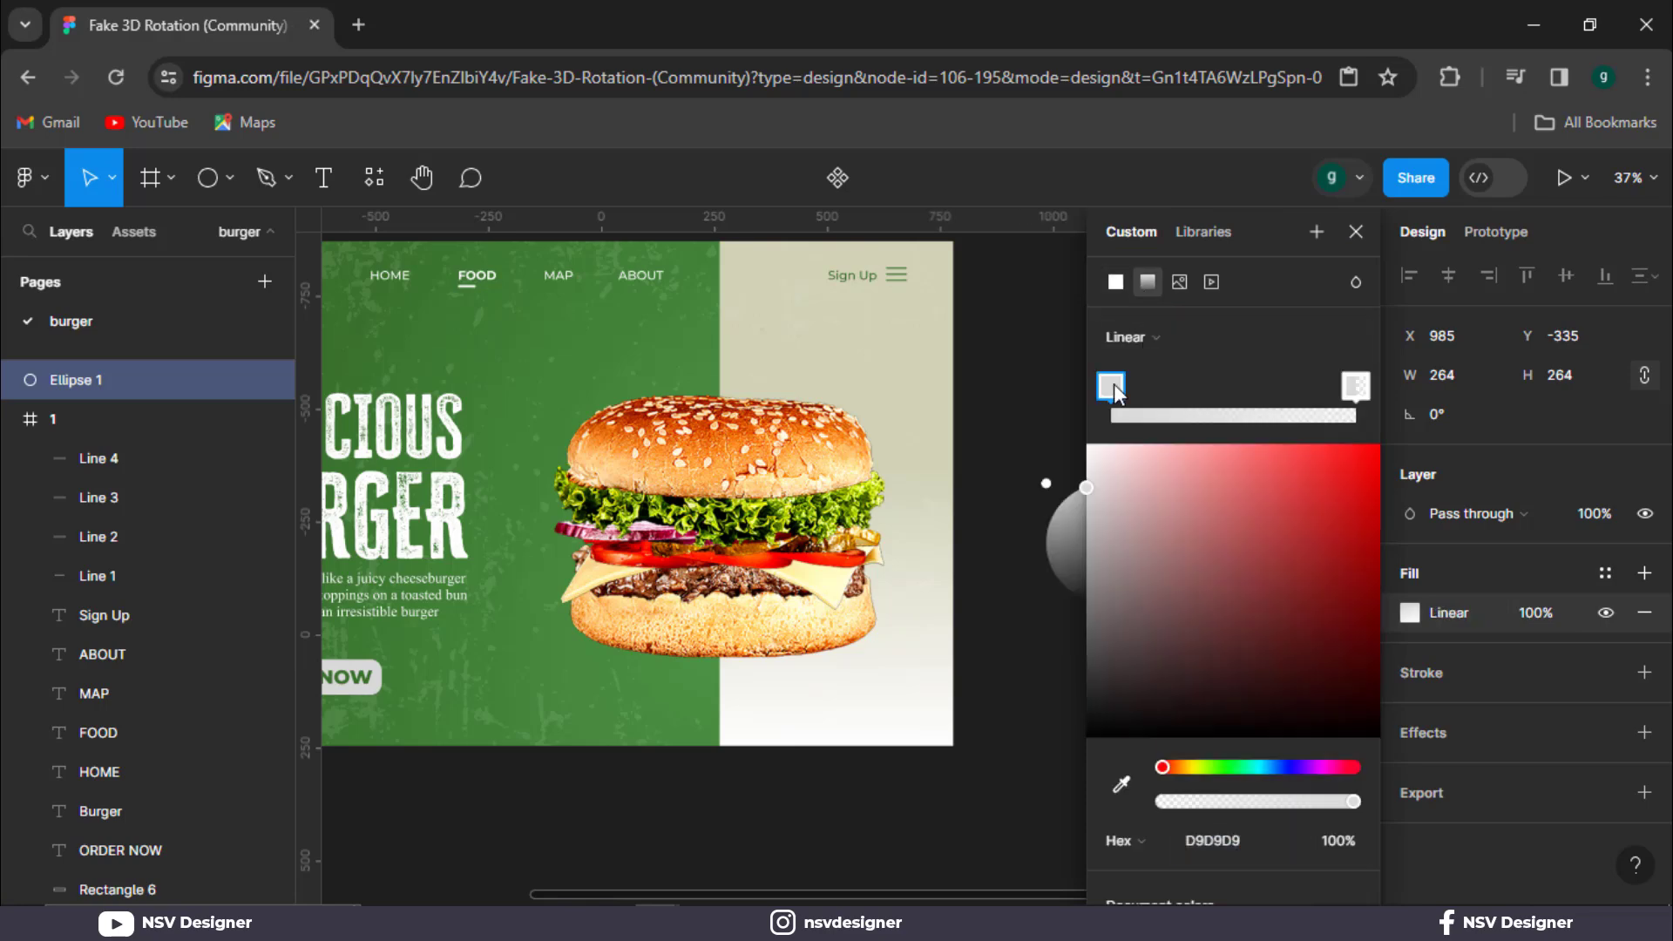
drag(1111, 730, 1033, 763)
click(1356, 386)
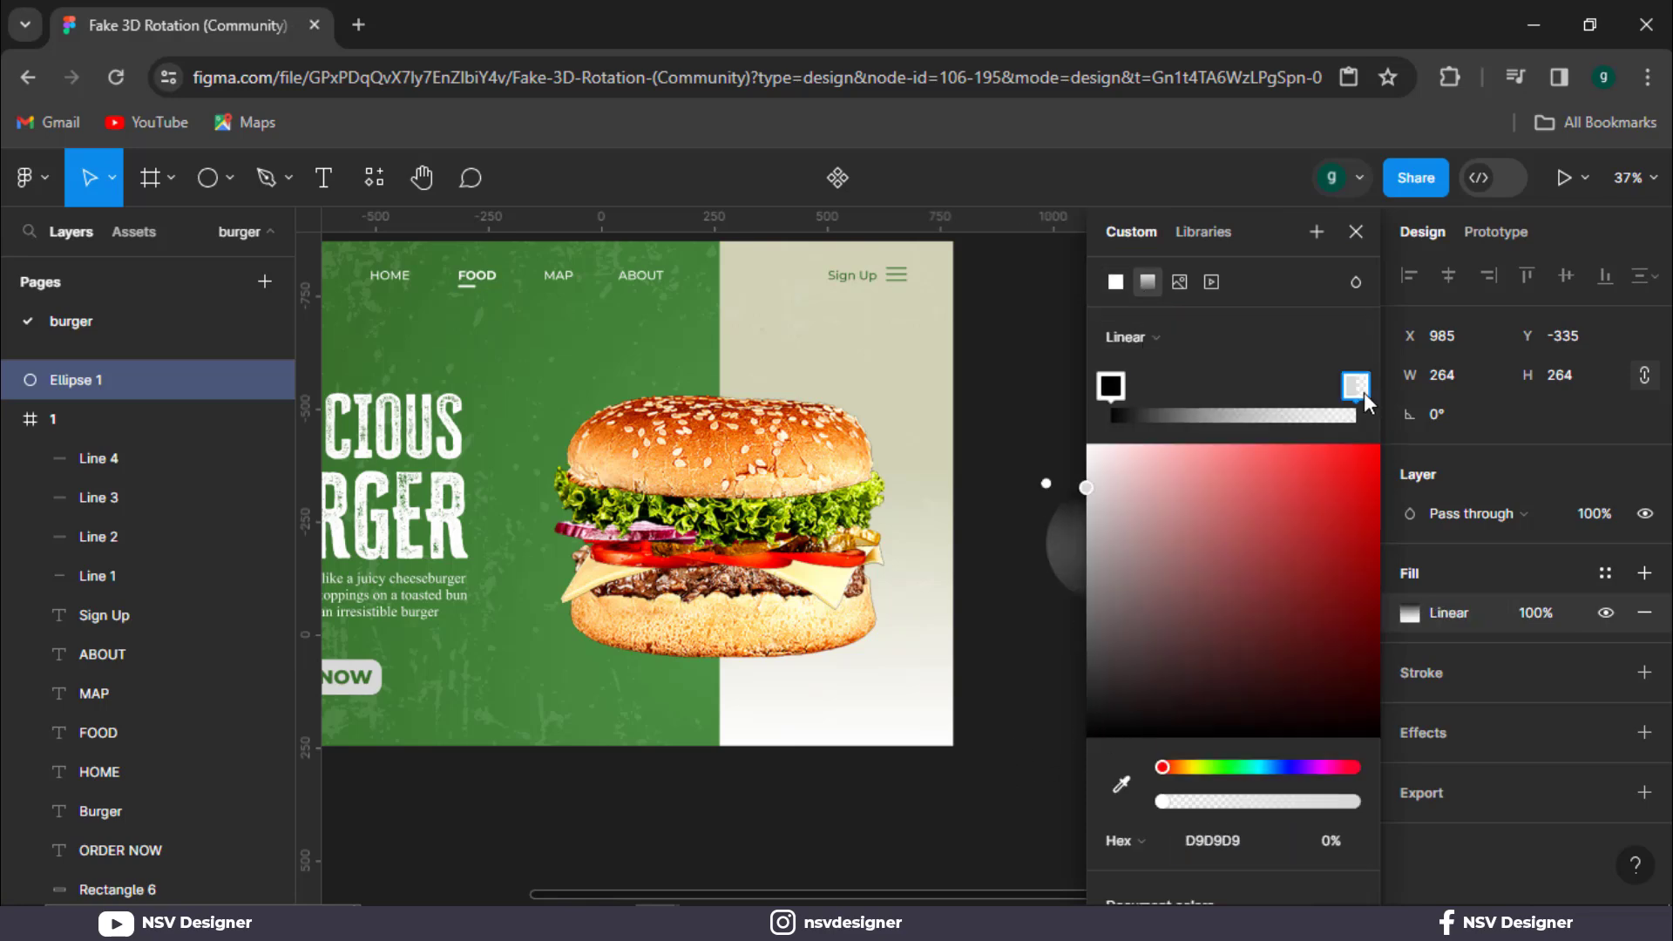
drag(1114, 720, 990, 776)
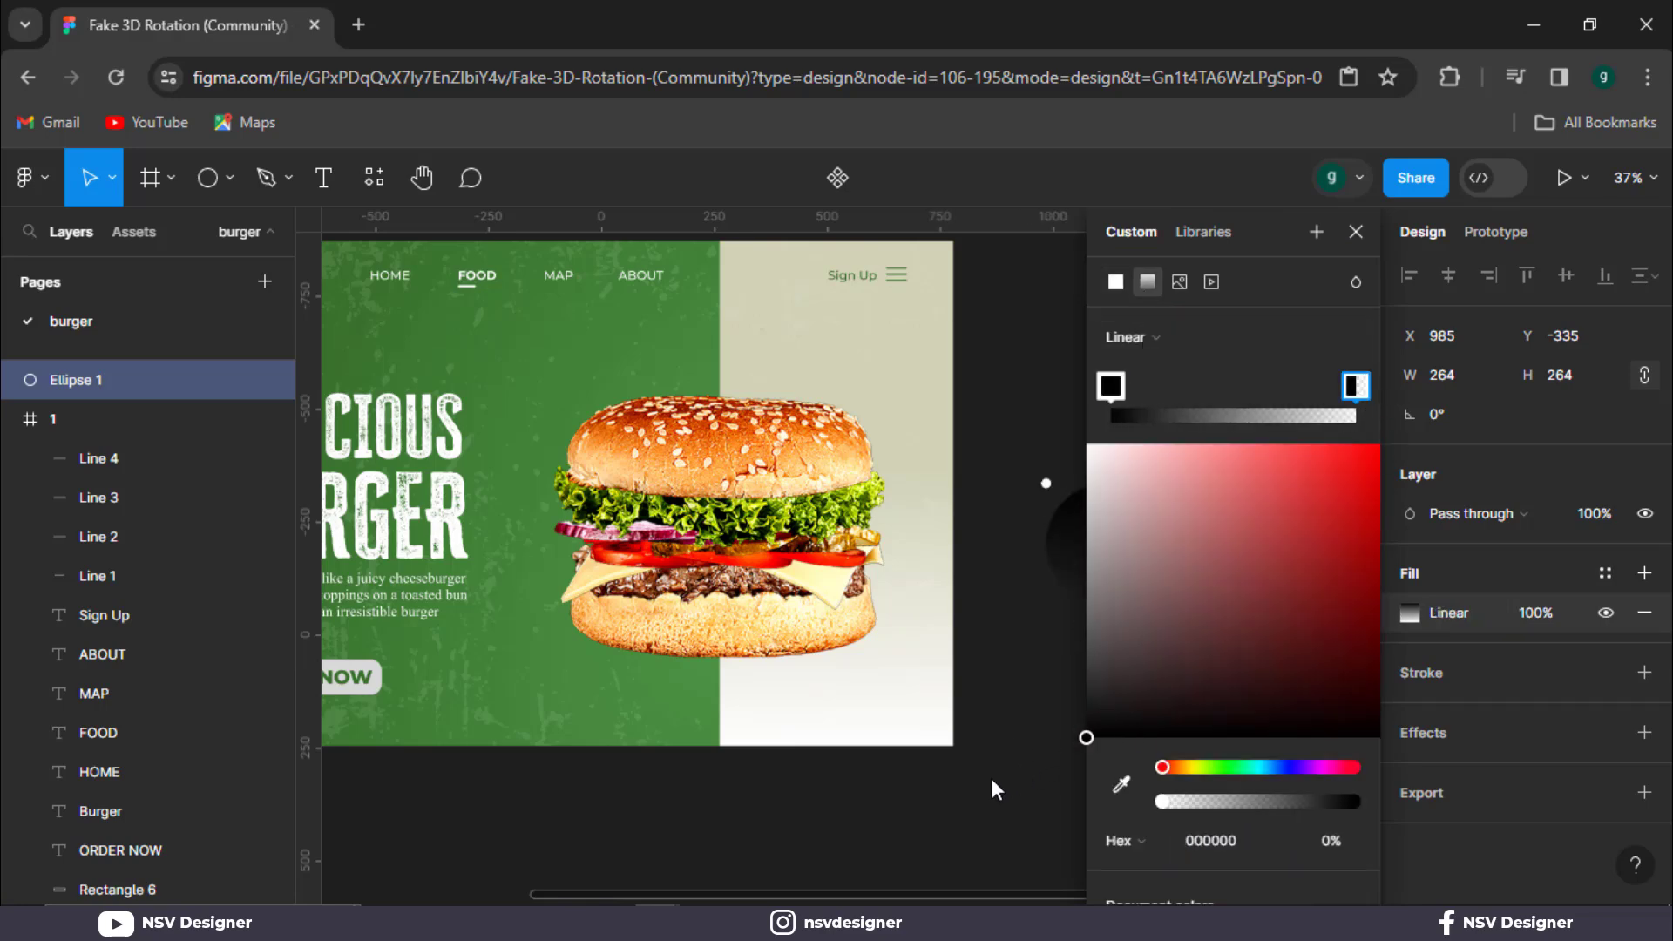
Change the circle's gradient from linear to radial.
click(1137, 335)
click(1152, 368)
scroll(1031, 512, right, 3)
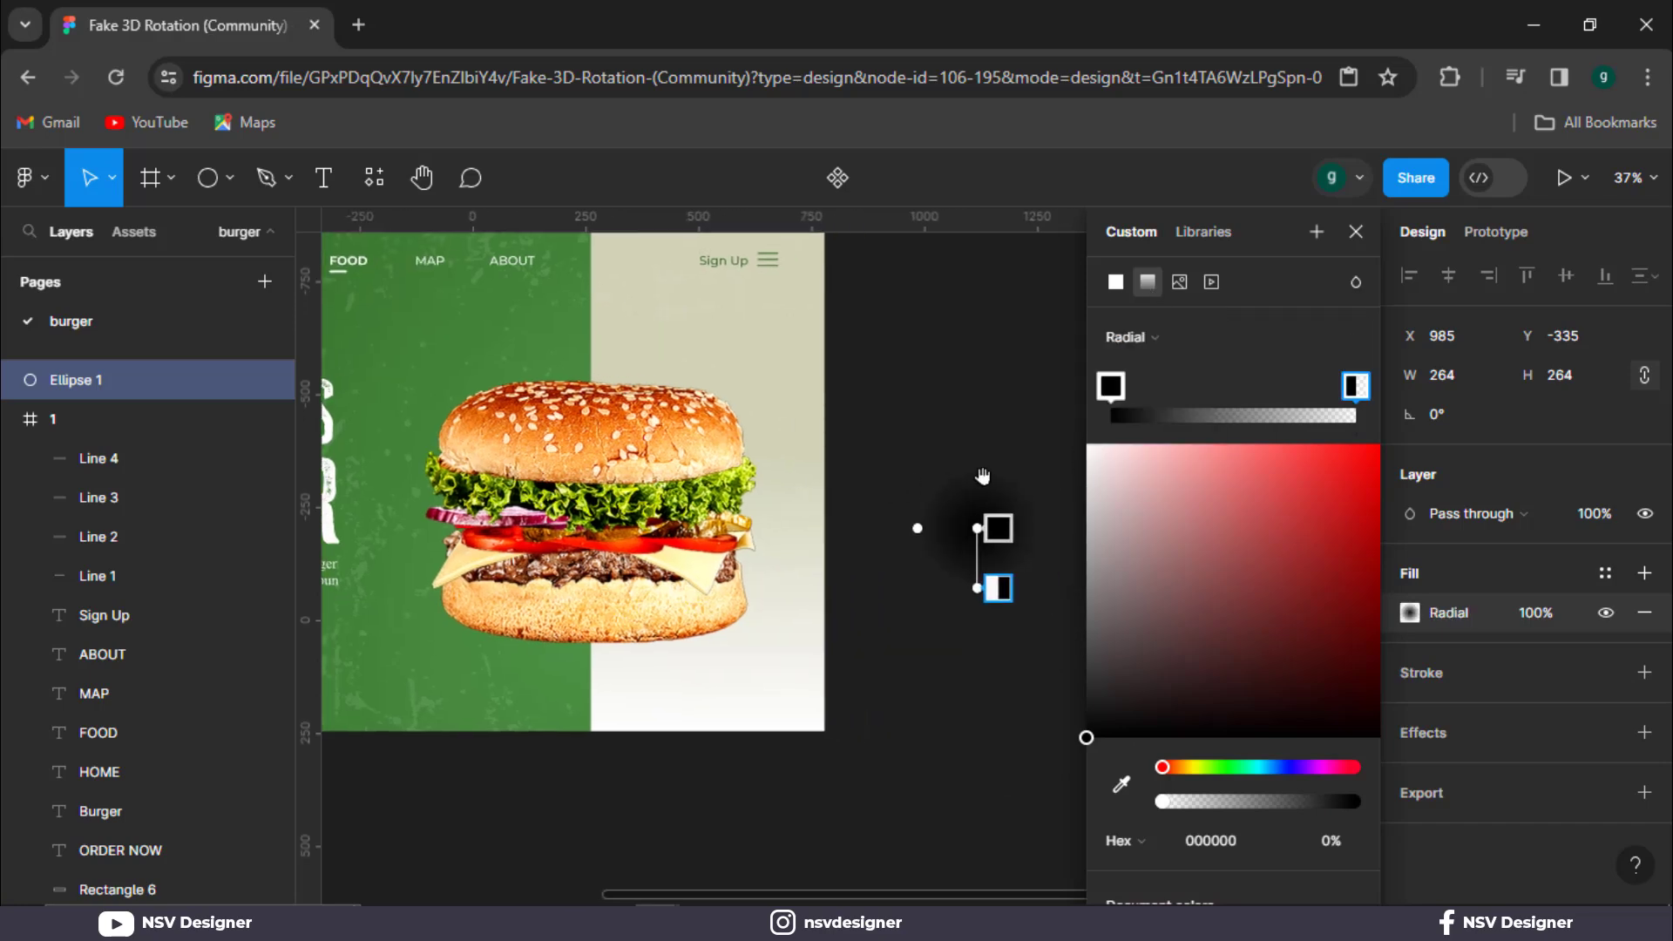
scroll(983, 476, right, 3)
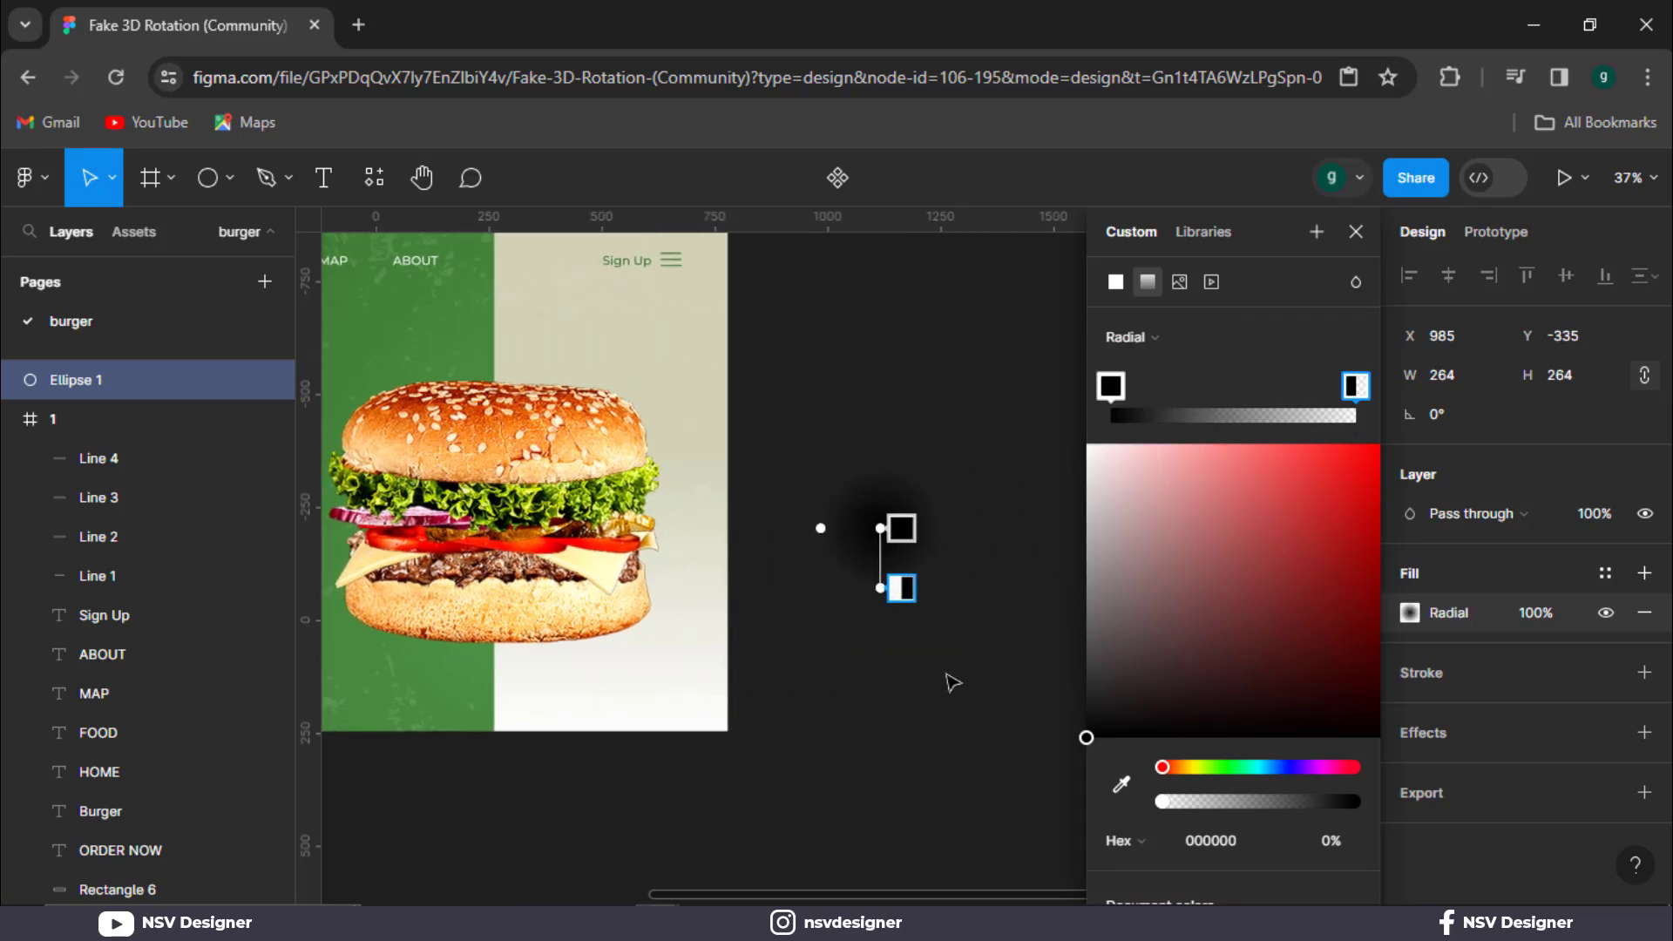
click(1357, 232)
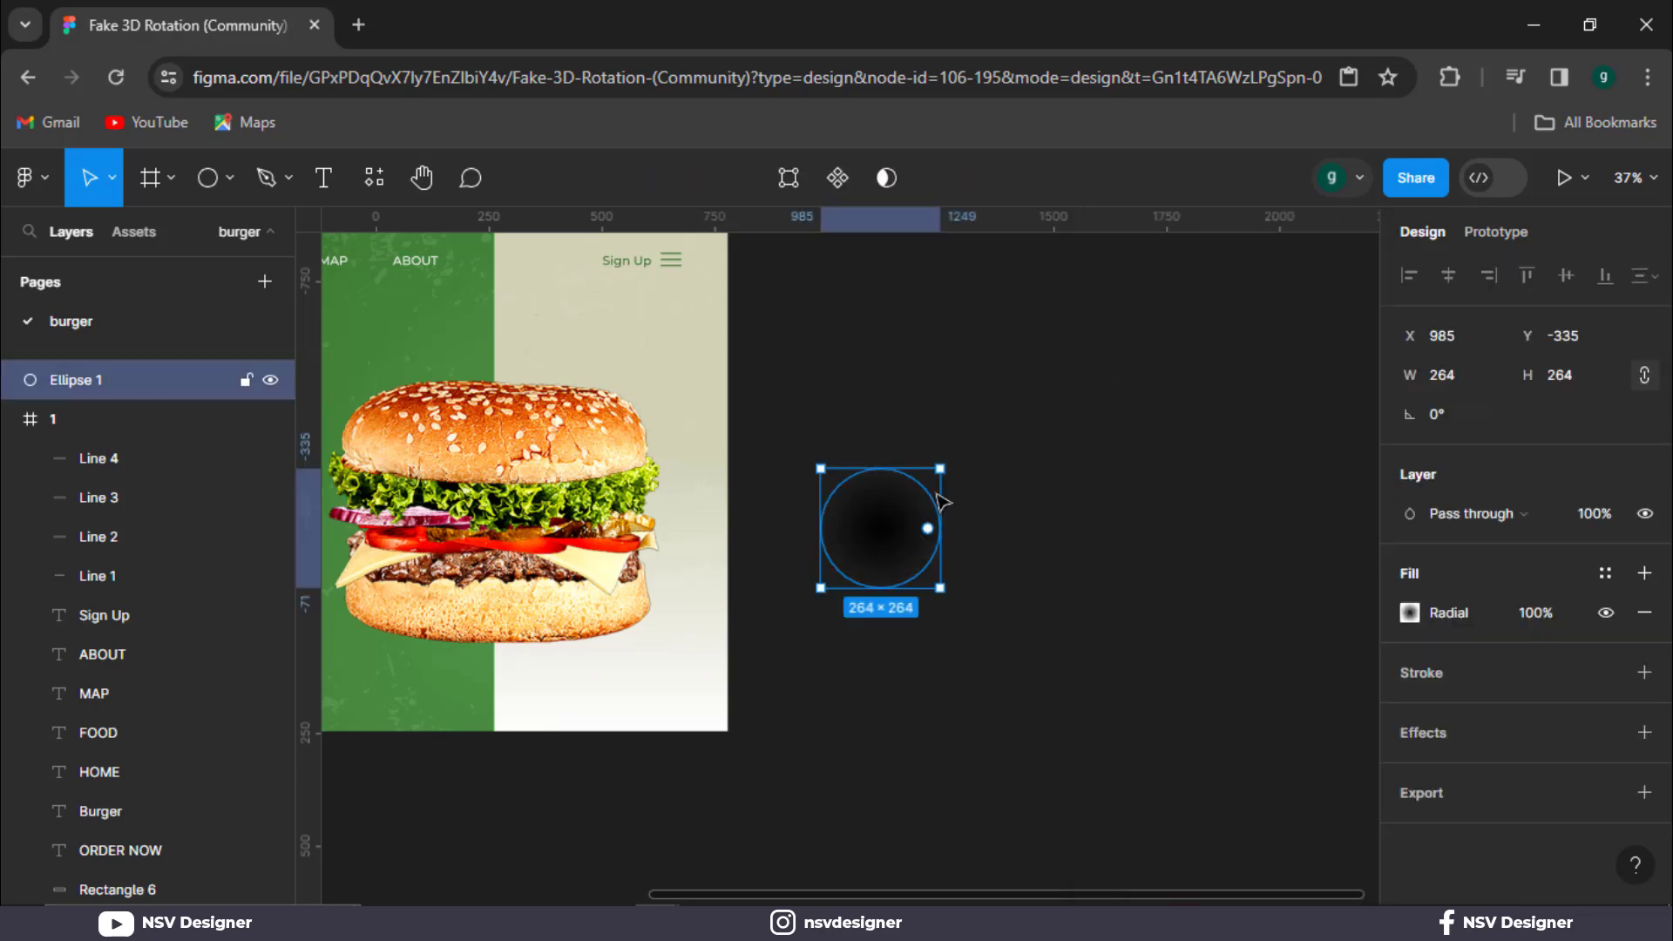
Move the black circle beneath the burger and flatten it into a shadow ellipse about 646 × 70.
drag(890, 471, 508, 684)
scroll(508, 684, left, 10)
drag(939, 659, 1035, 669)
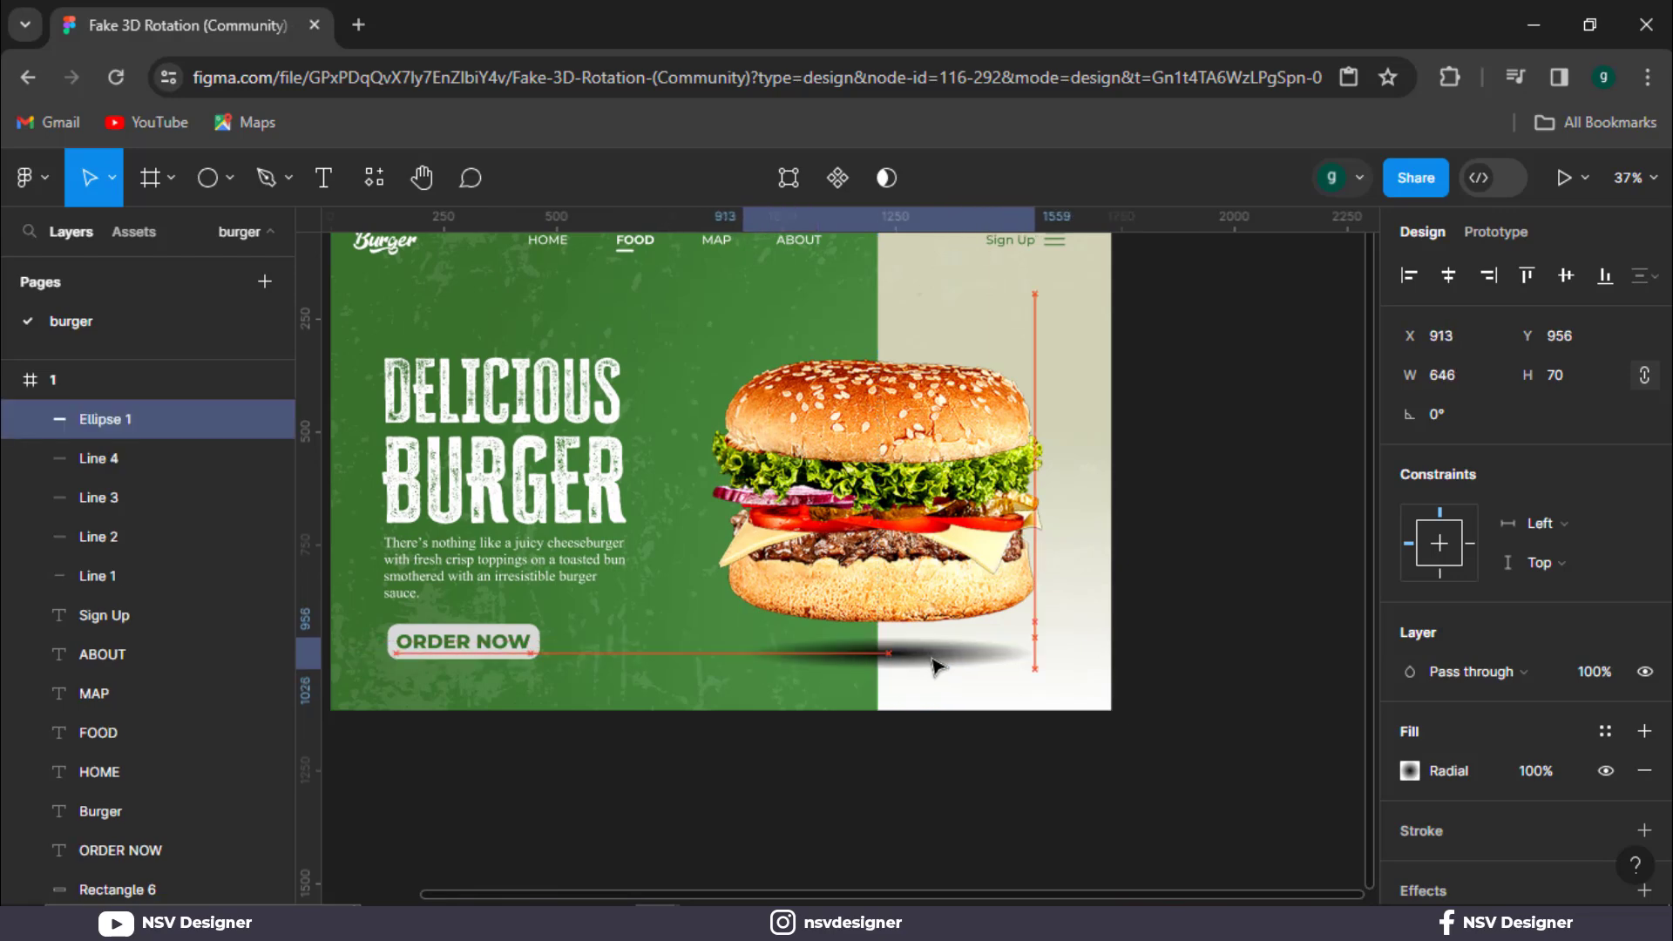
scroll(1412, 767, down, 3)
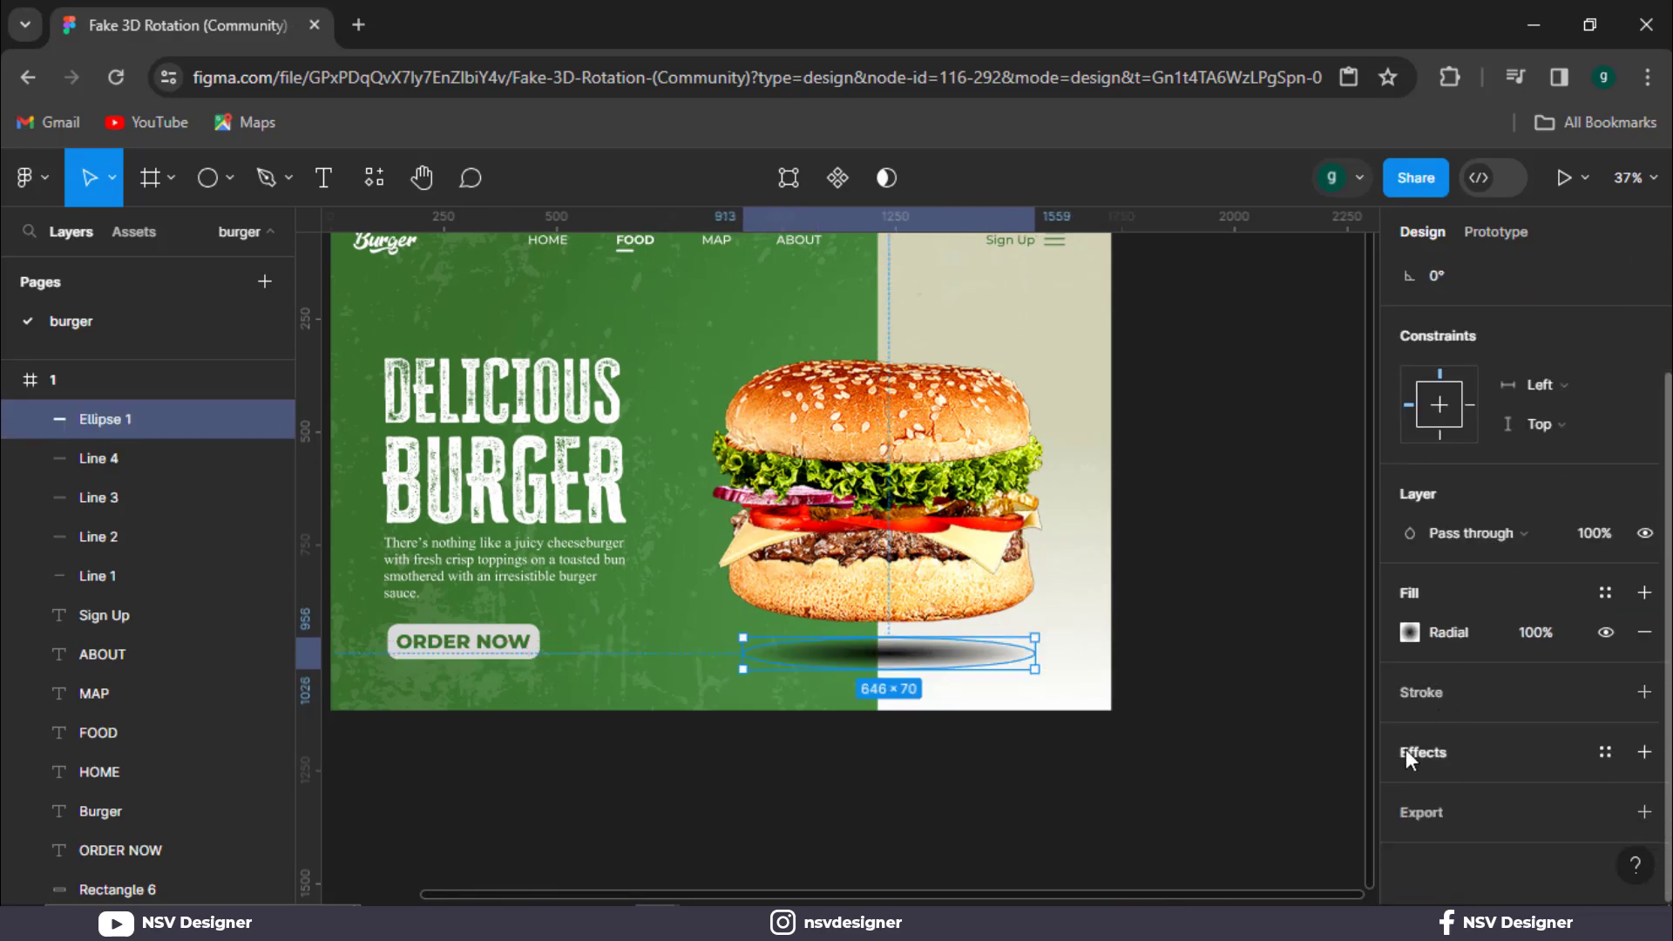
click(1646, 751)
click(1646, 752)
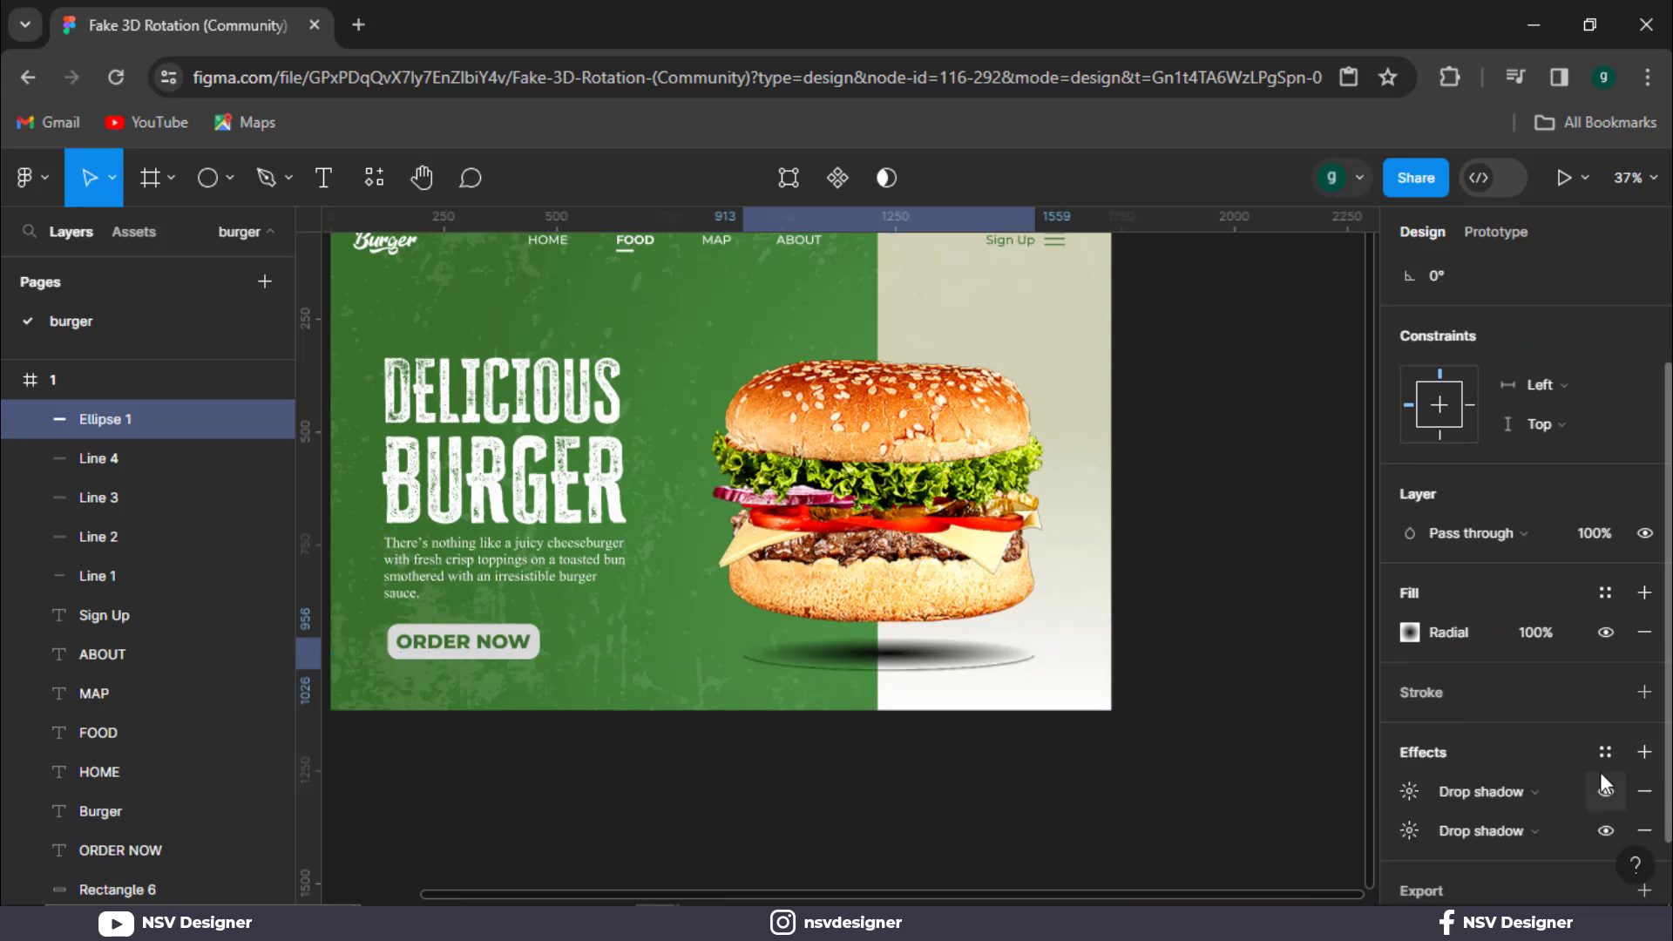
click(1642, 794)
click(1642, 794)
Apply a layer blur of 39.6 to the shadow ellipse under the burger.
click(1644, 753)
click(1485, 791)
click(1473, 822)
click(1411, 793)
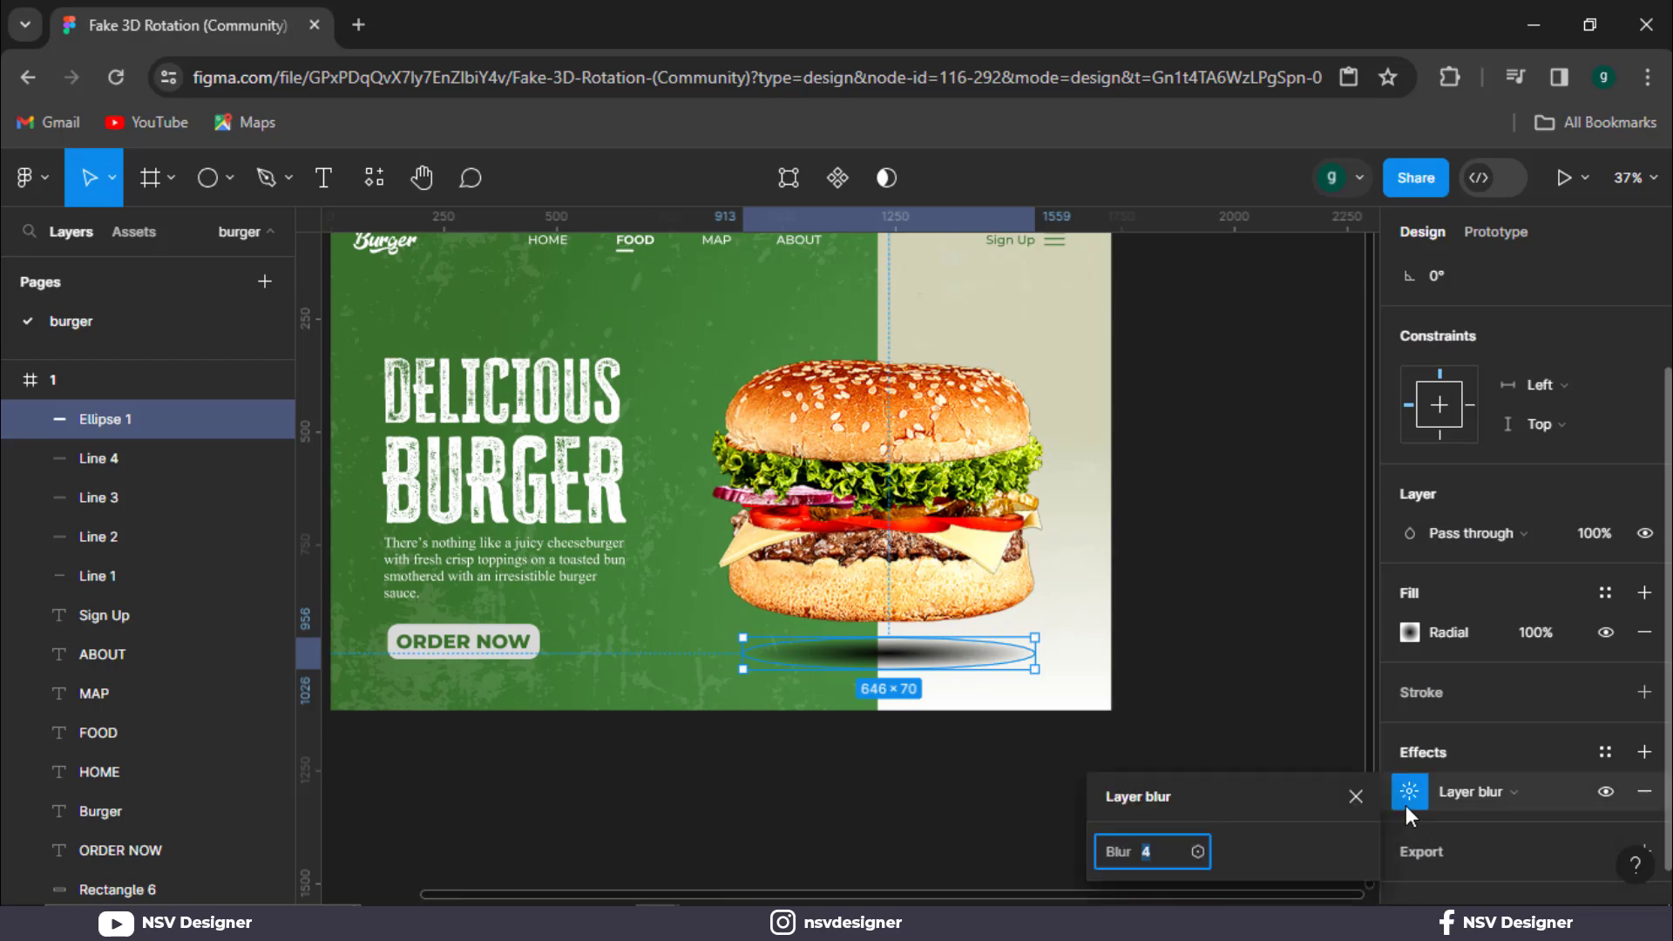
drag(1133, 854, 1202, 856)
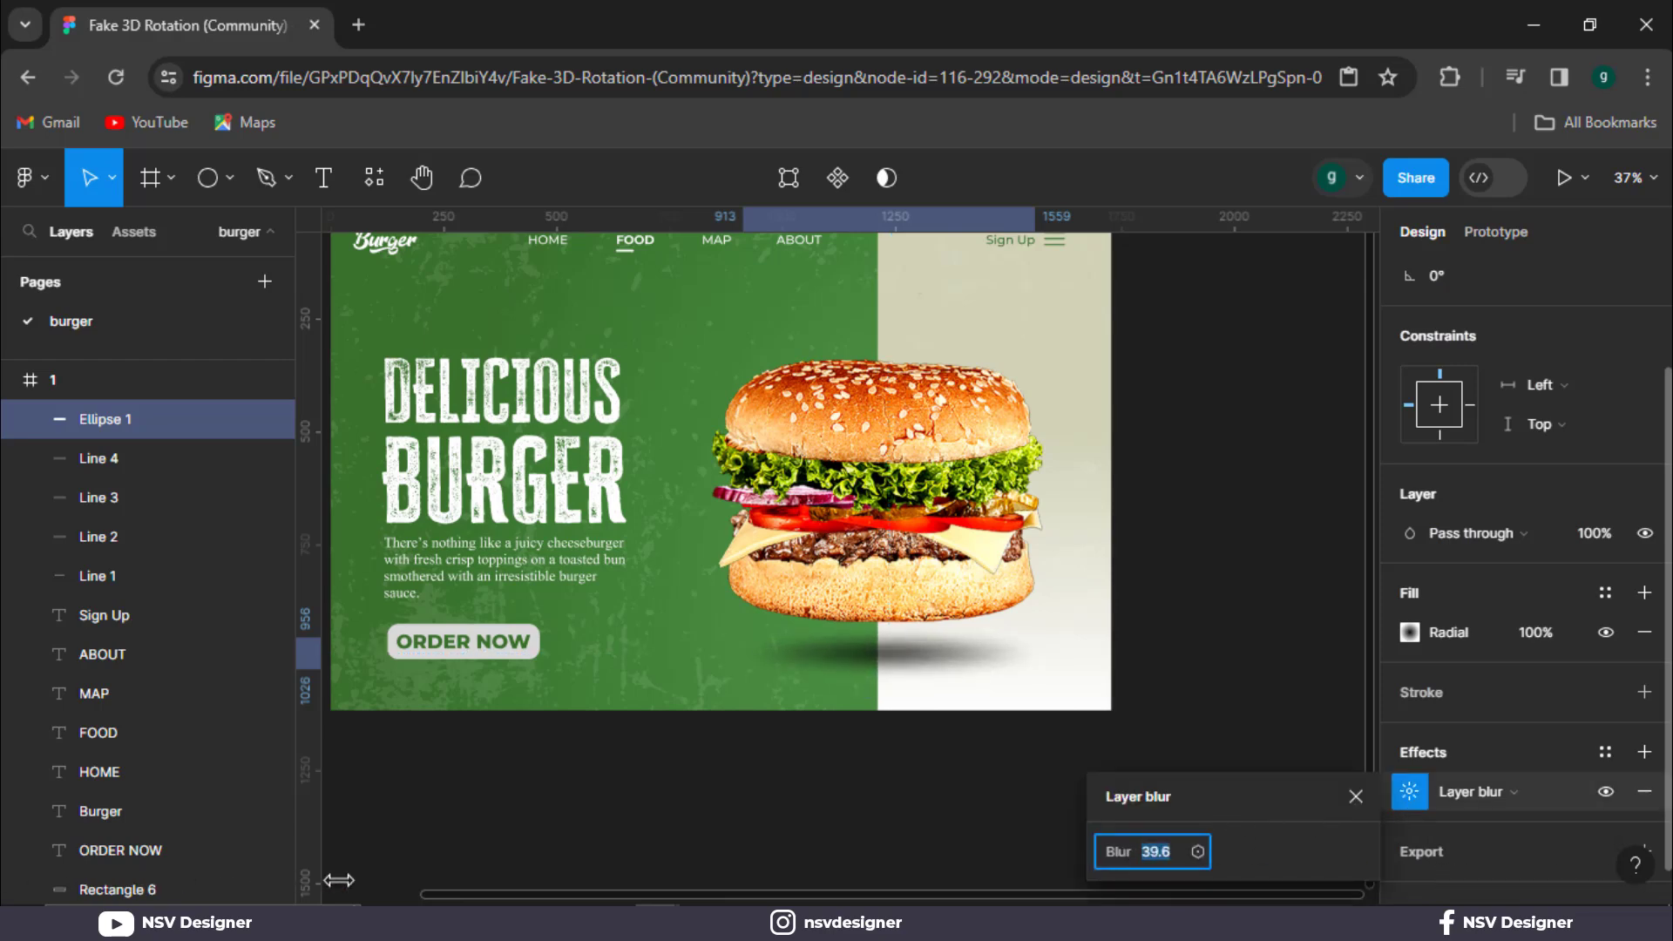
click(1355, 797)
click(1304, 732)
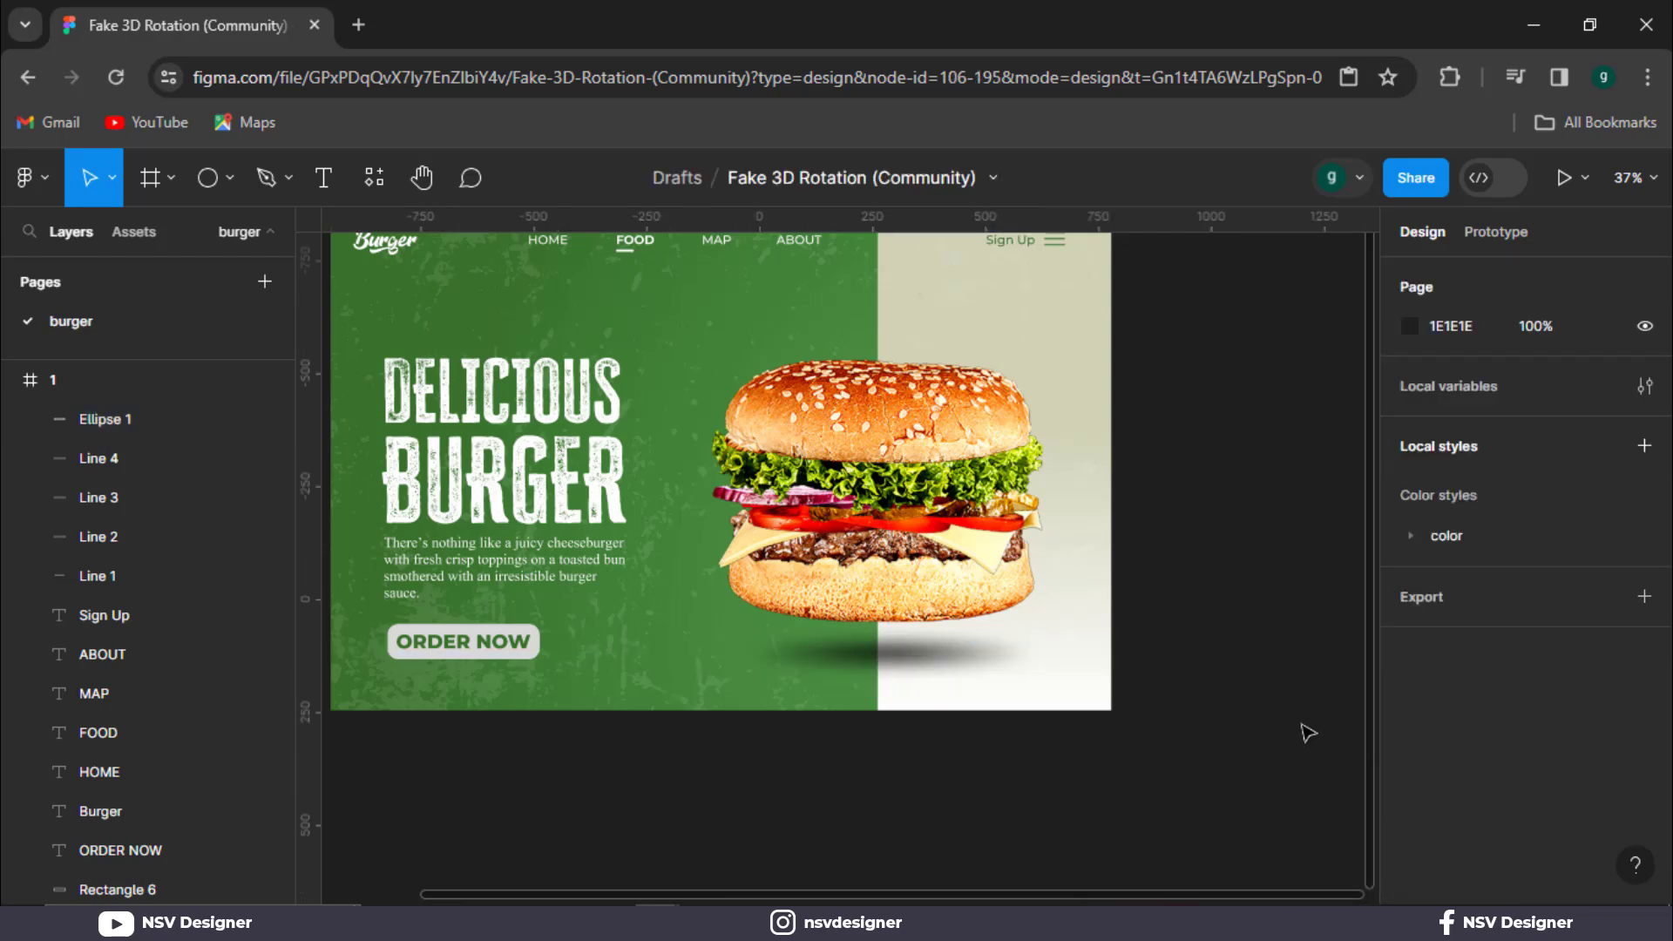
Duplicate the whole landing page frame and place the copy directly below the original.
scroll(1263, 708, down, 1)
drag(1218, 590, 1248, 631)
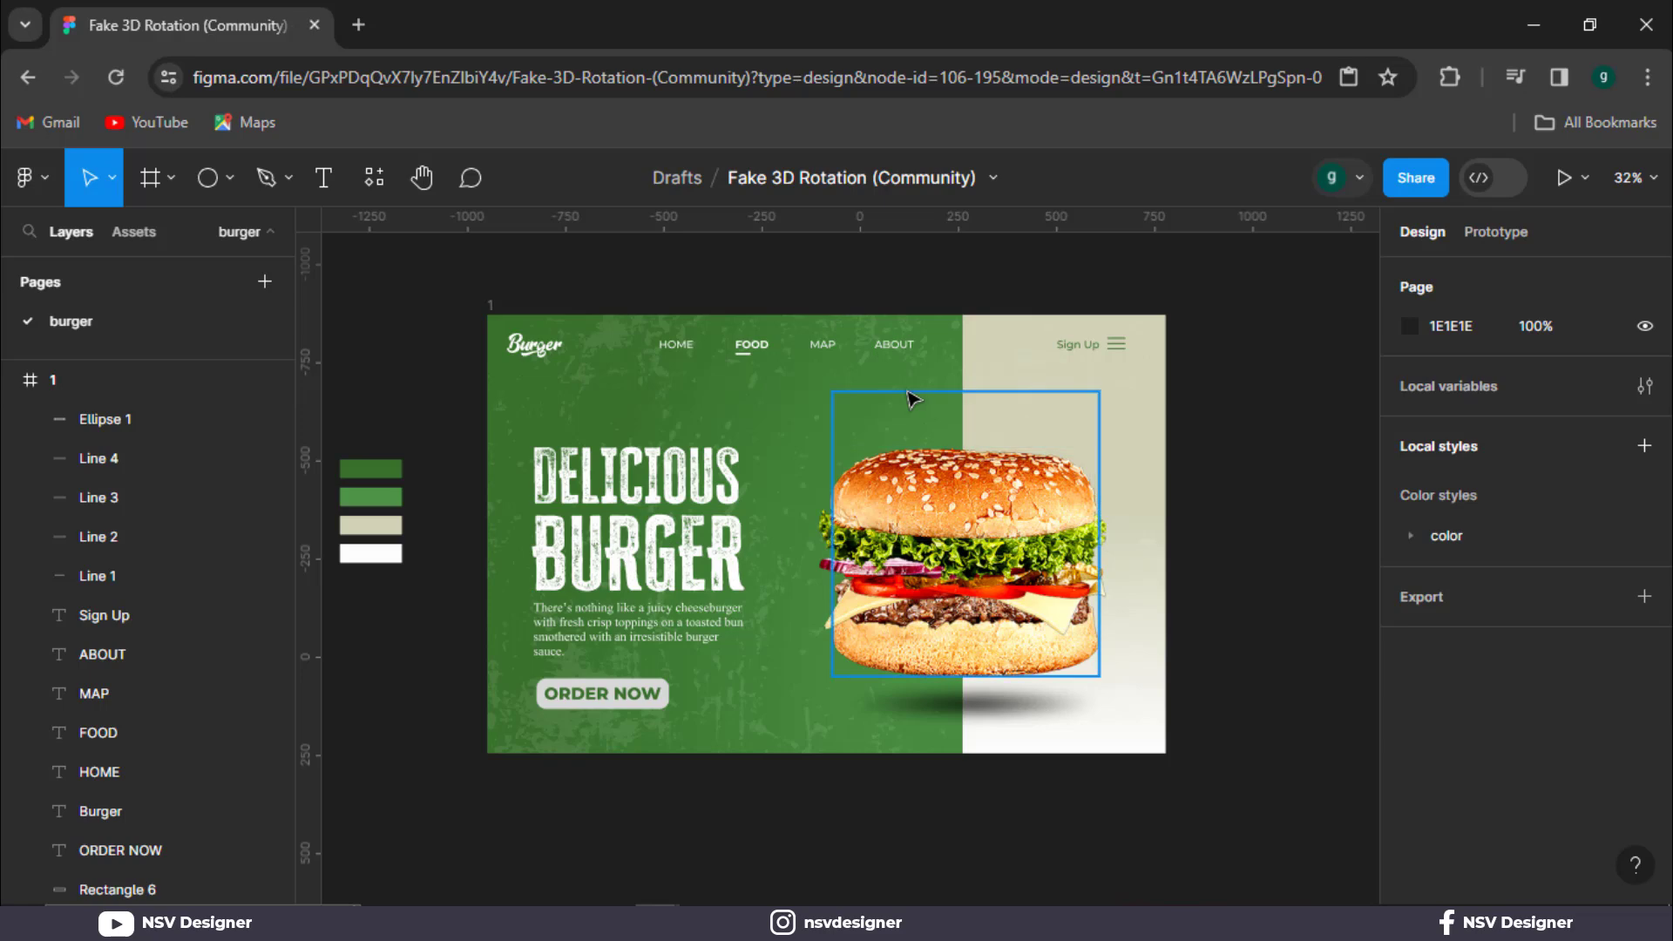
click(490, 310)
key(ctrl+d)
scroll(692, 689, down, 5)
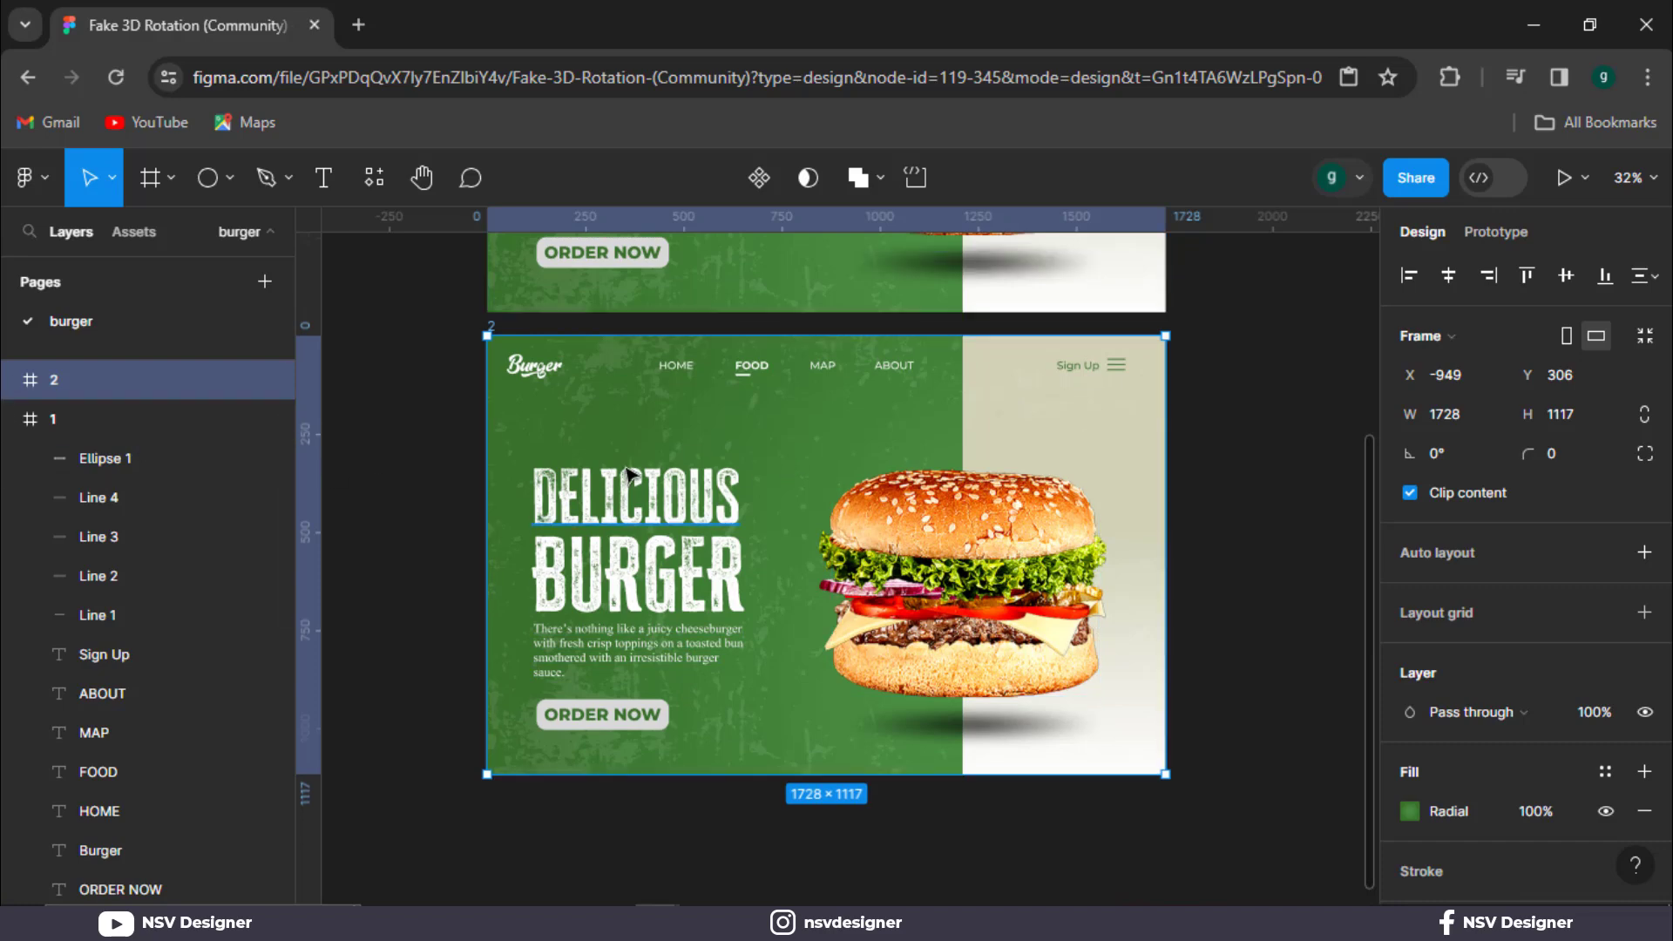
scroll(542, 397, up, 1)
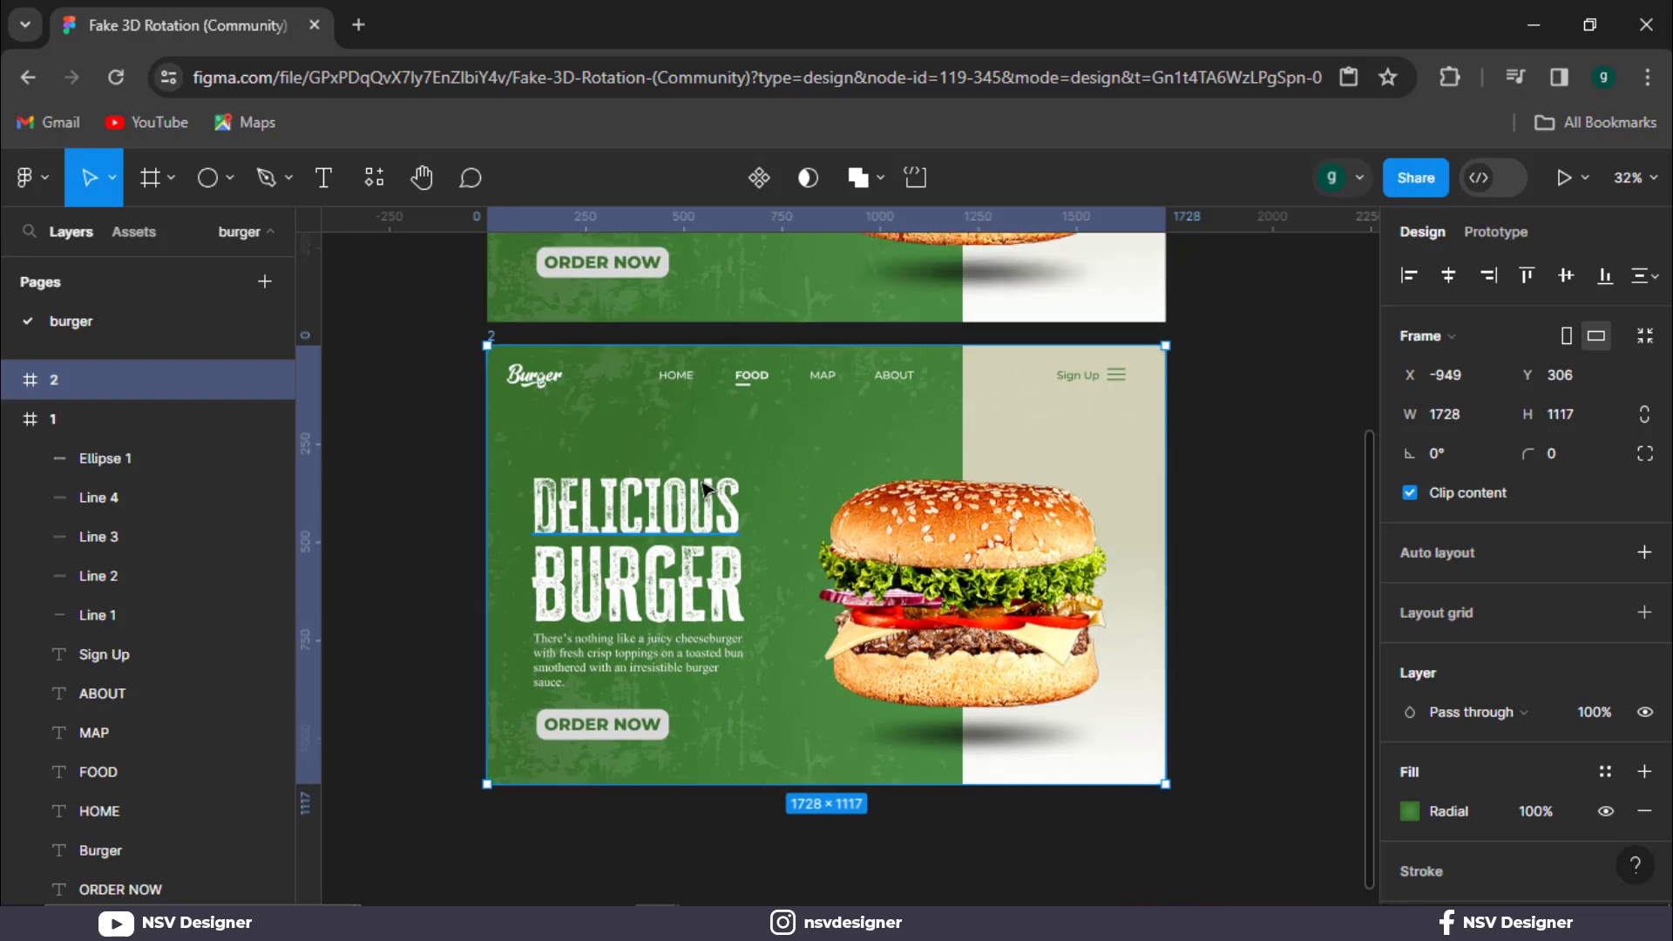
Group the DELICIOUS BURGER headline, paragraph and ORDER NOW button in the duplicated frame.
click(697, 512)
shift+click(715, 598)
click(680, 691)
click(449, 586)
click(629, 583)
shift+click(631, 509)
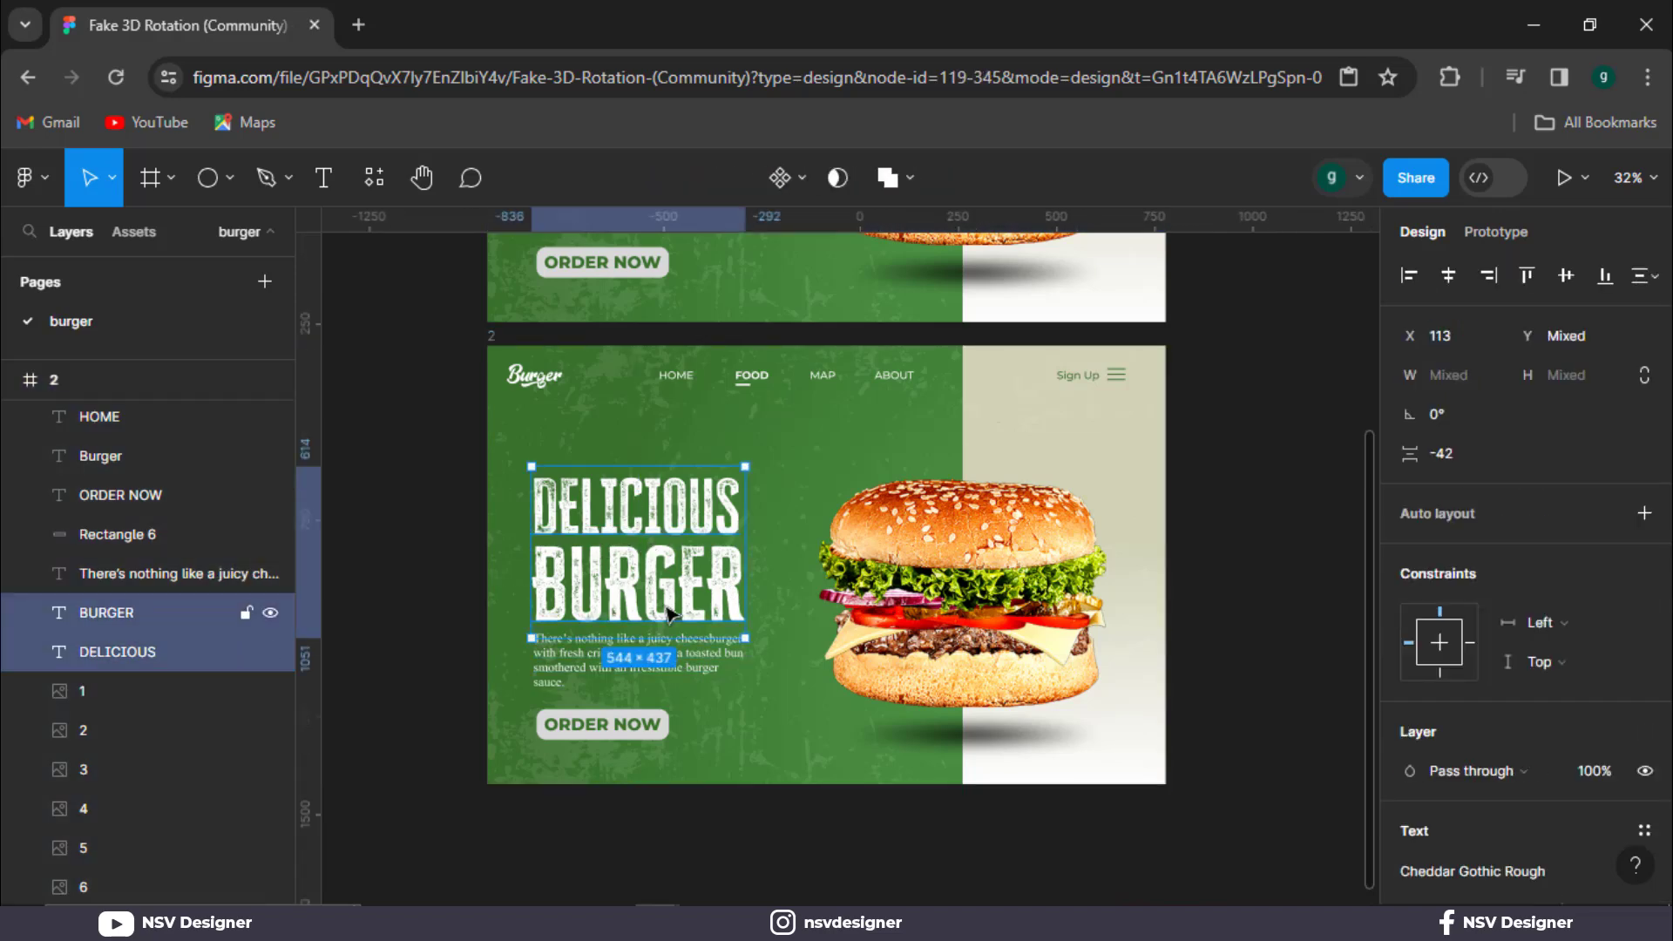
shift+click(654, 659)
shift+click(637, 734)
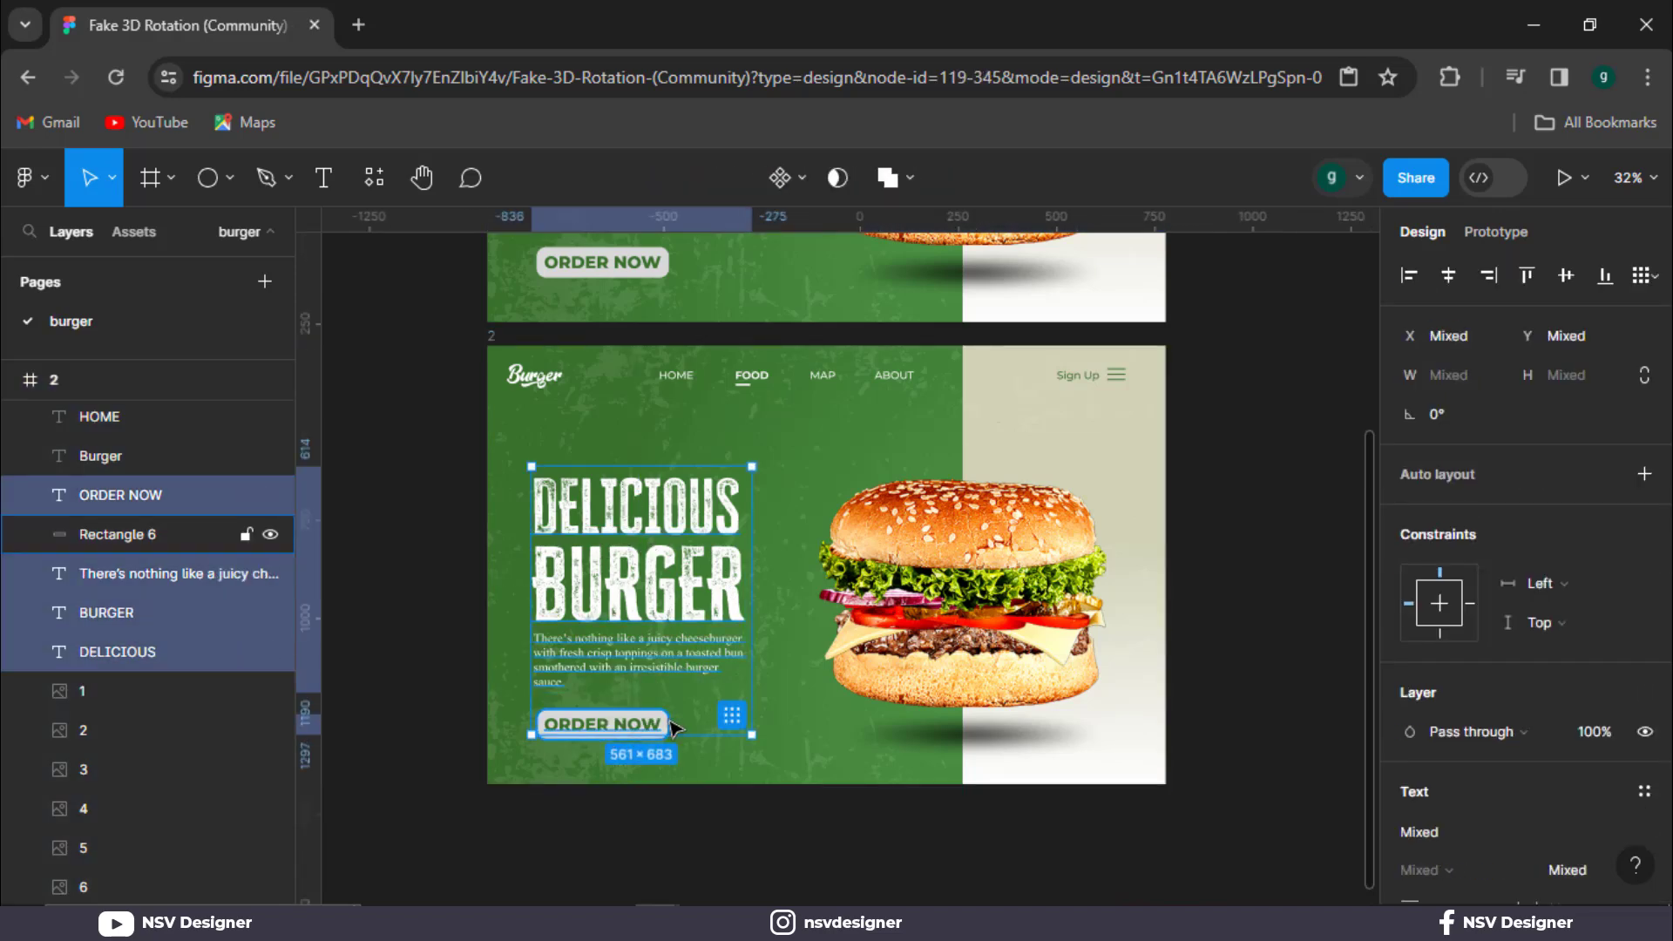
shift+click(672, 729)
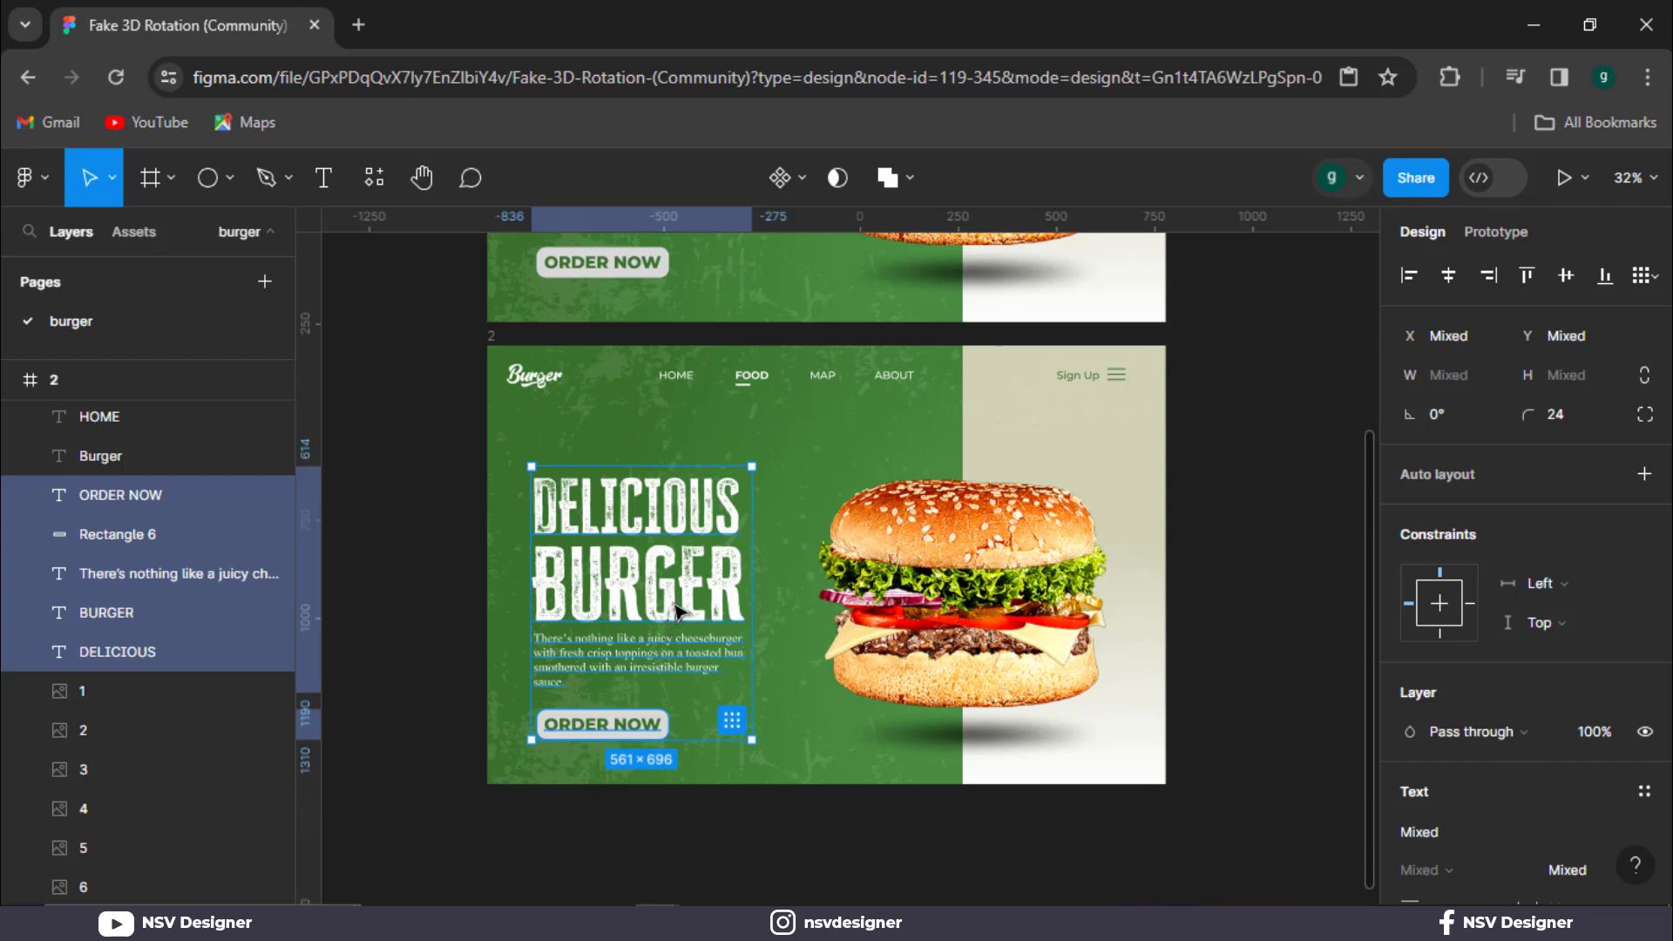
key(ctrl+g)
Move the headline and button group out past the left edge of frame 2, to X -544, Y 297.
drag(693, 608, 627, 633)
scroll(501, 595, up, 1)
scroll(511, 629, up, 4)
scroll(674, 627, up, 2)
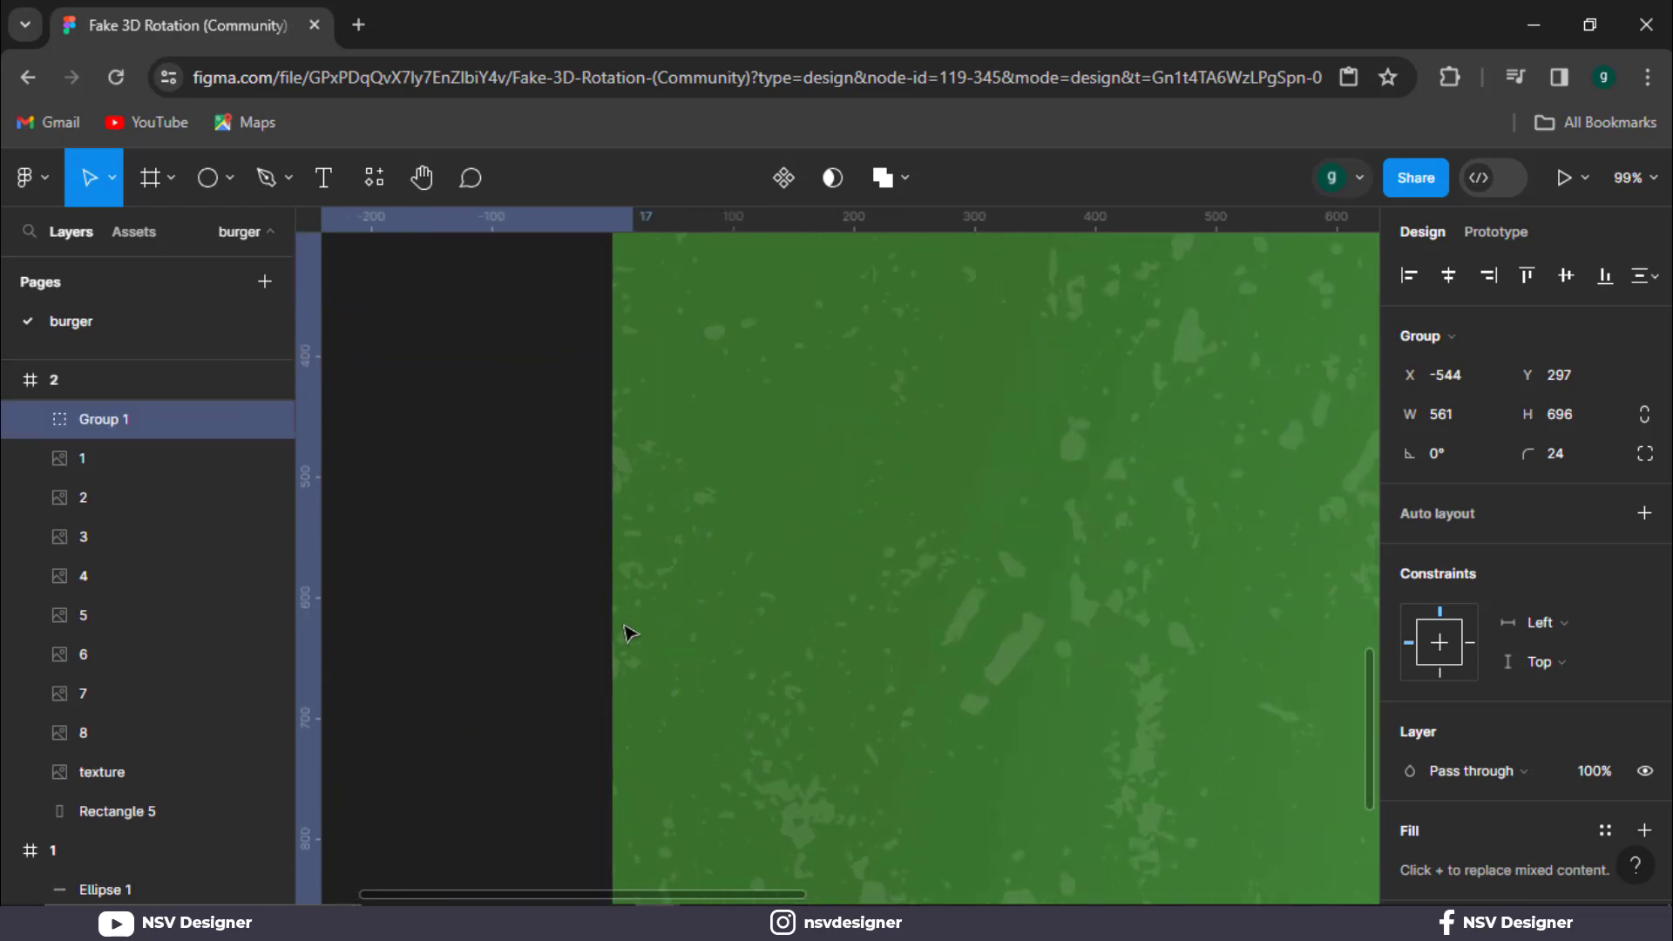
scroll(875, 658, down, 5)
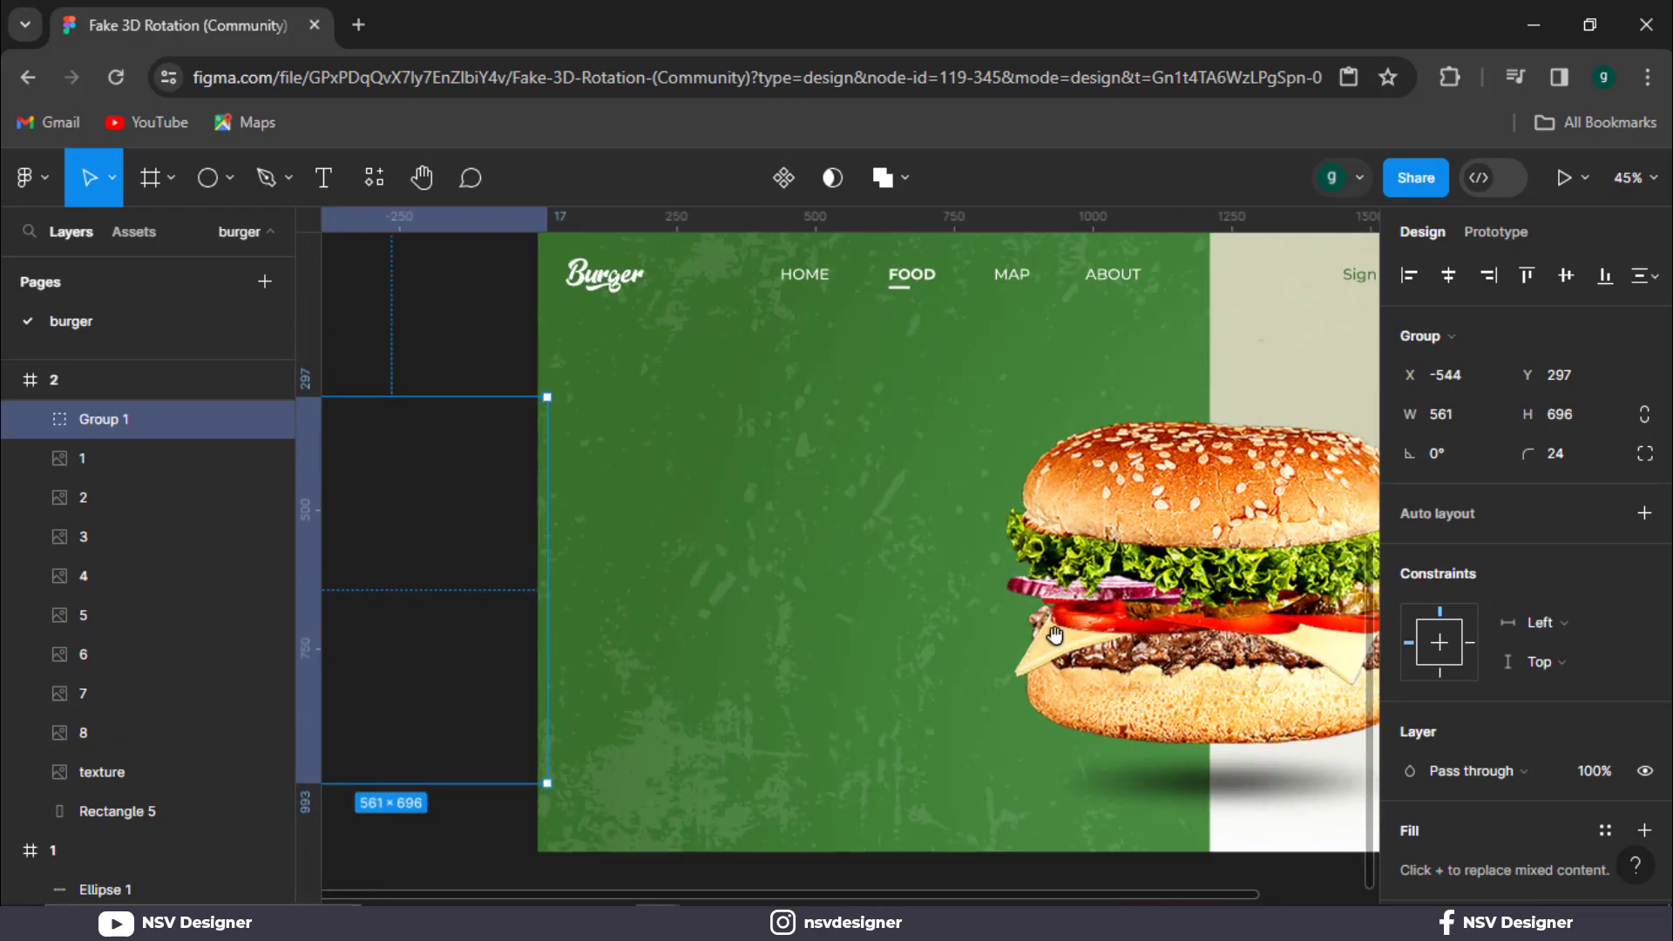
Move the beige gradient rectangle in frame 2 out past the frame's right edge, to X 1728.
drag(1055, 639, 575, 599)
click(966, 351)
click(121, 436)
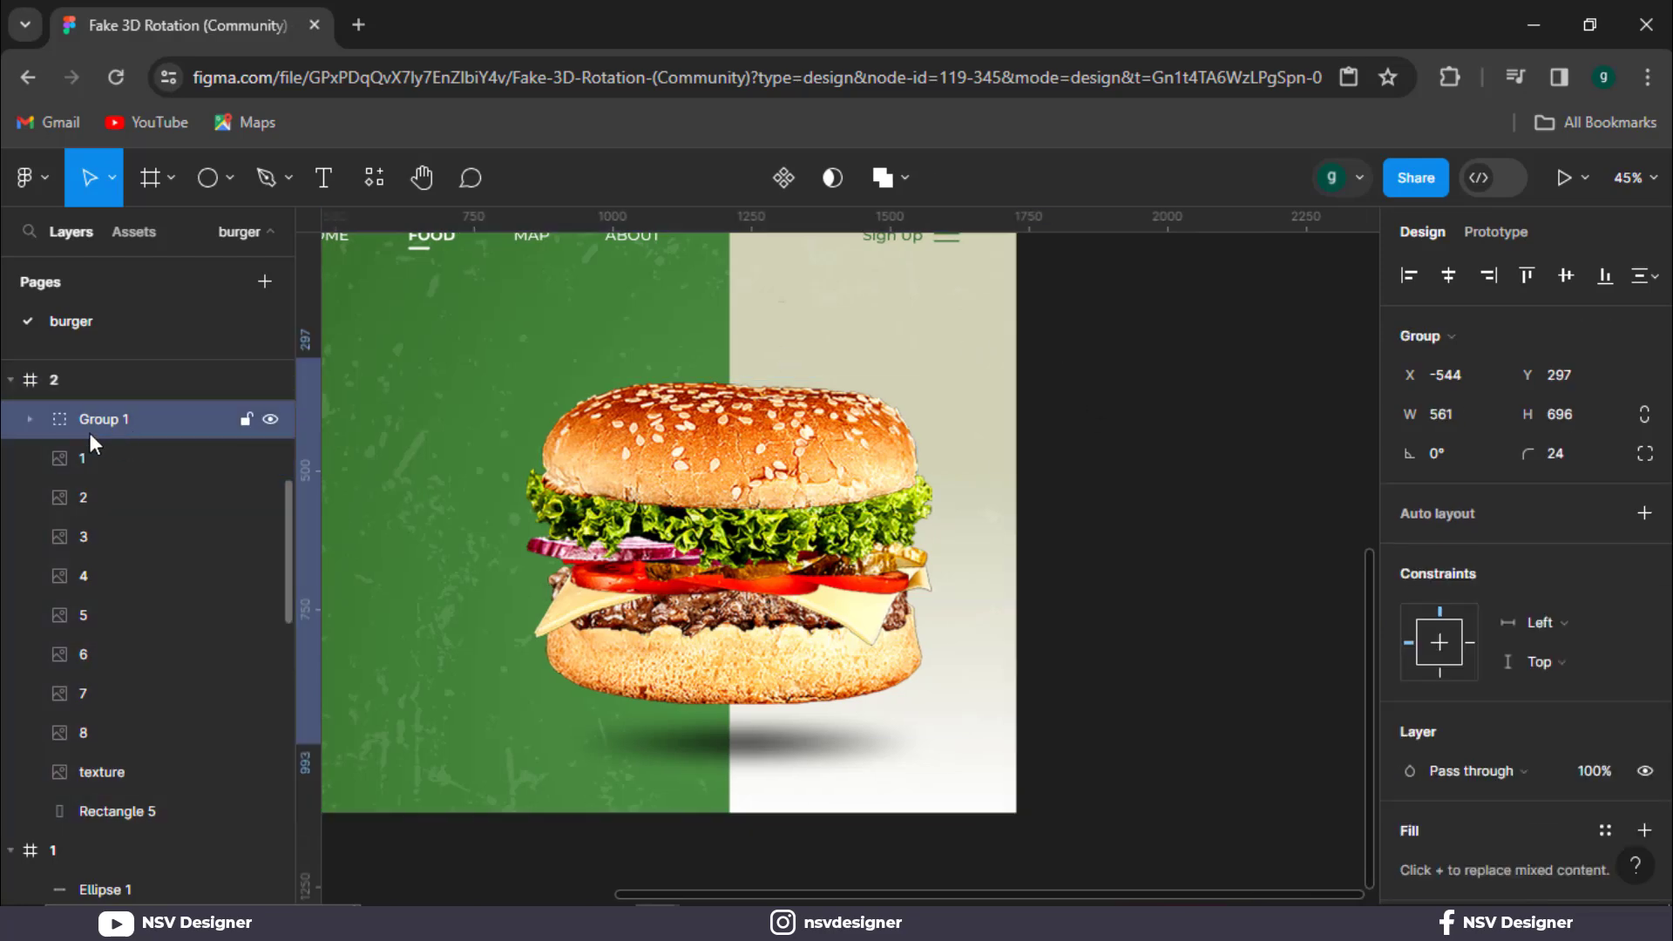
click(110, 780)
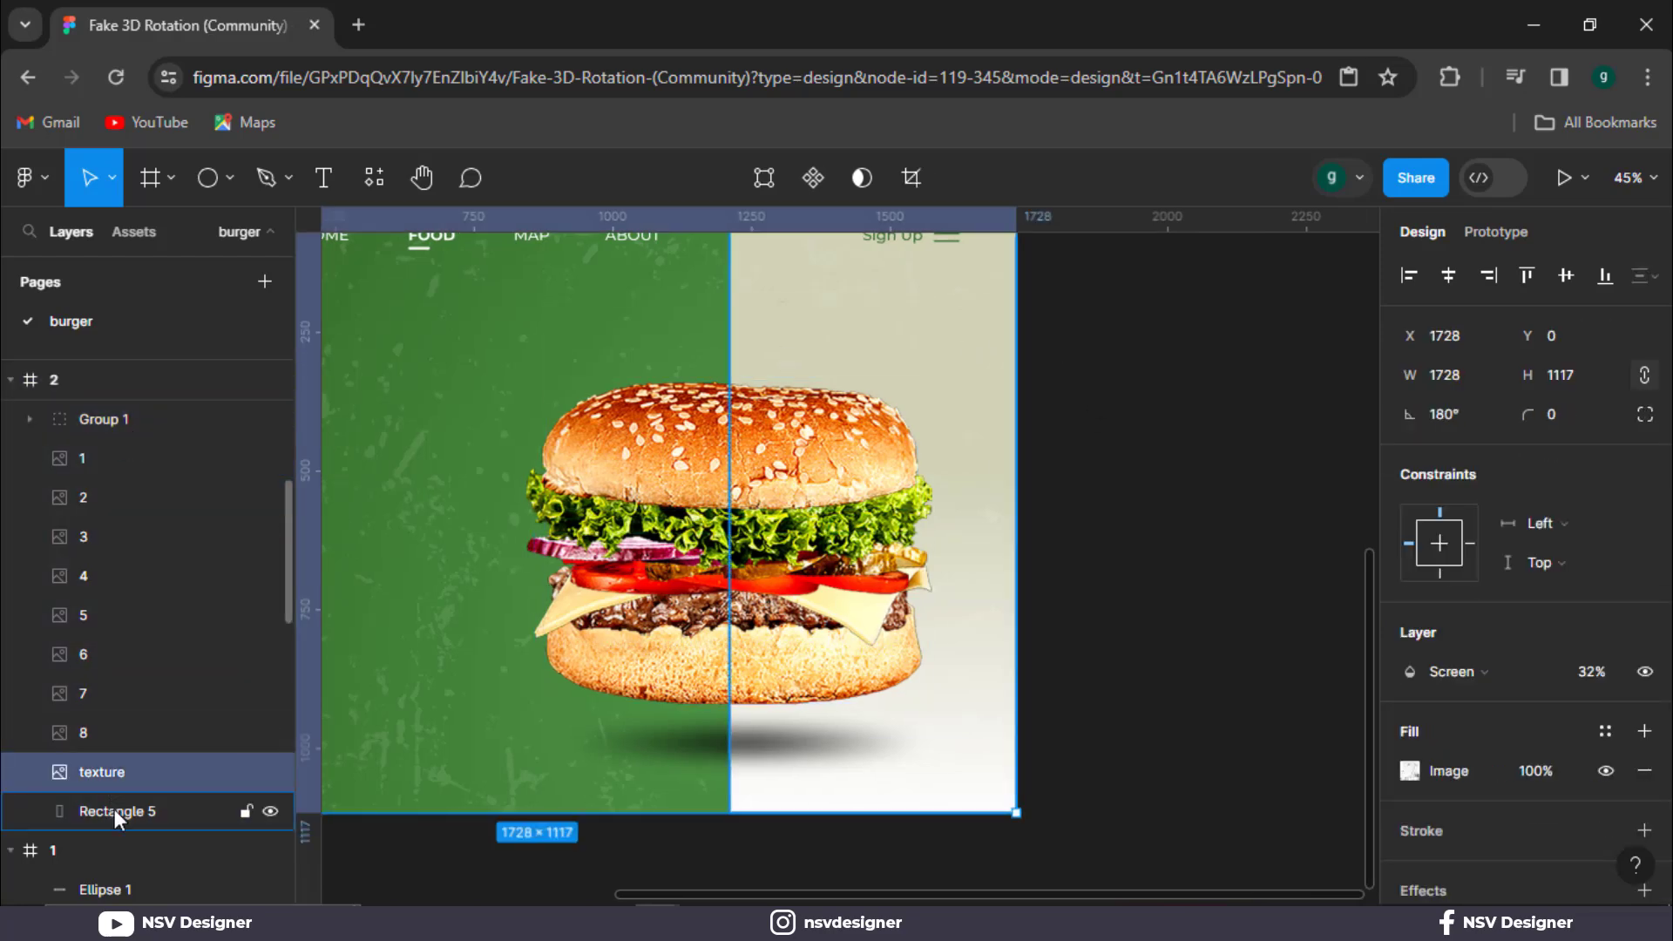
click(113, 809)
drag(777, 358, 1012, 400)
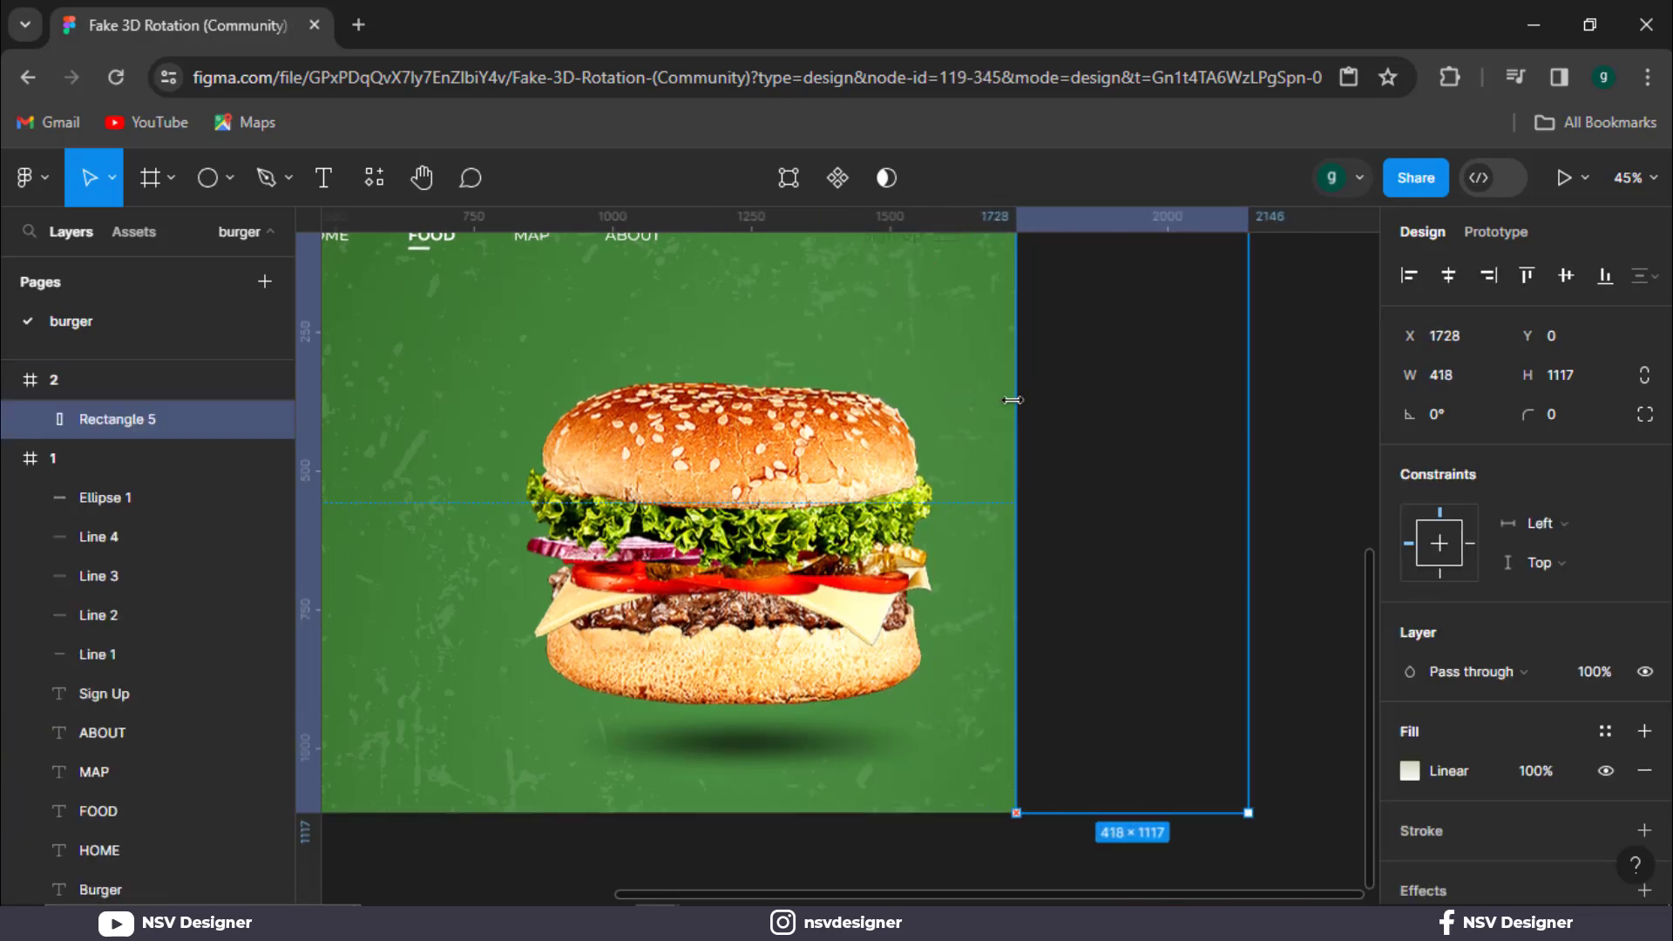
Select all the burger layers with their shadow in frame 2 and move them to the frame's horizontal centre.
scroll(835, 423, down, 1)
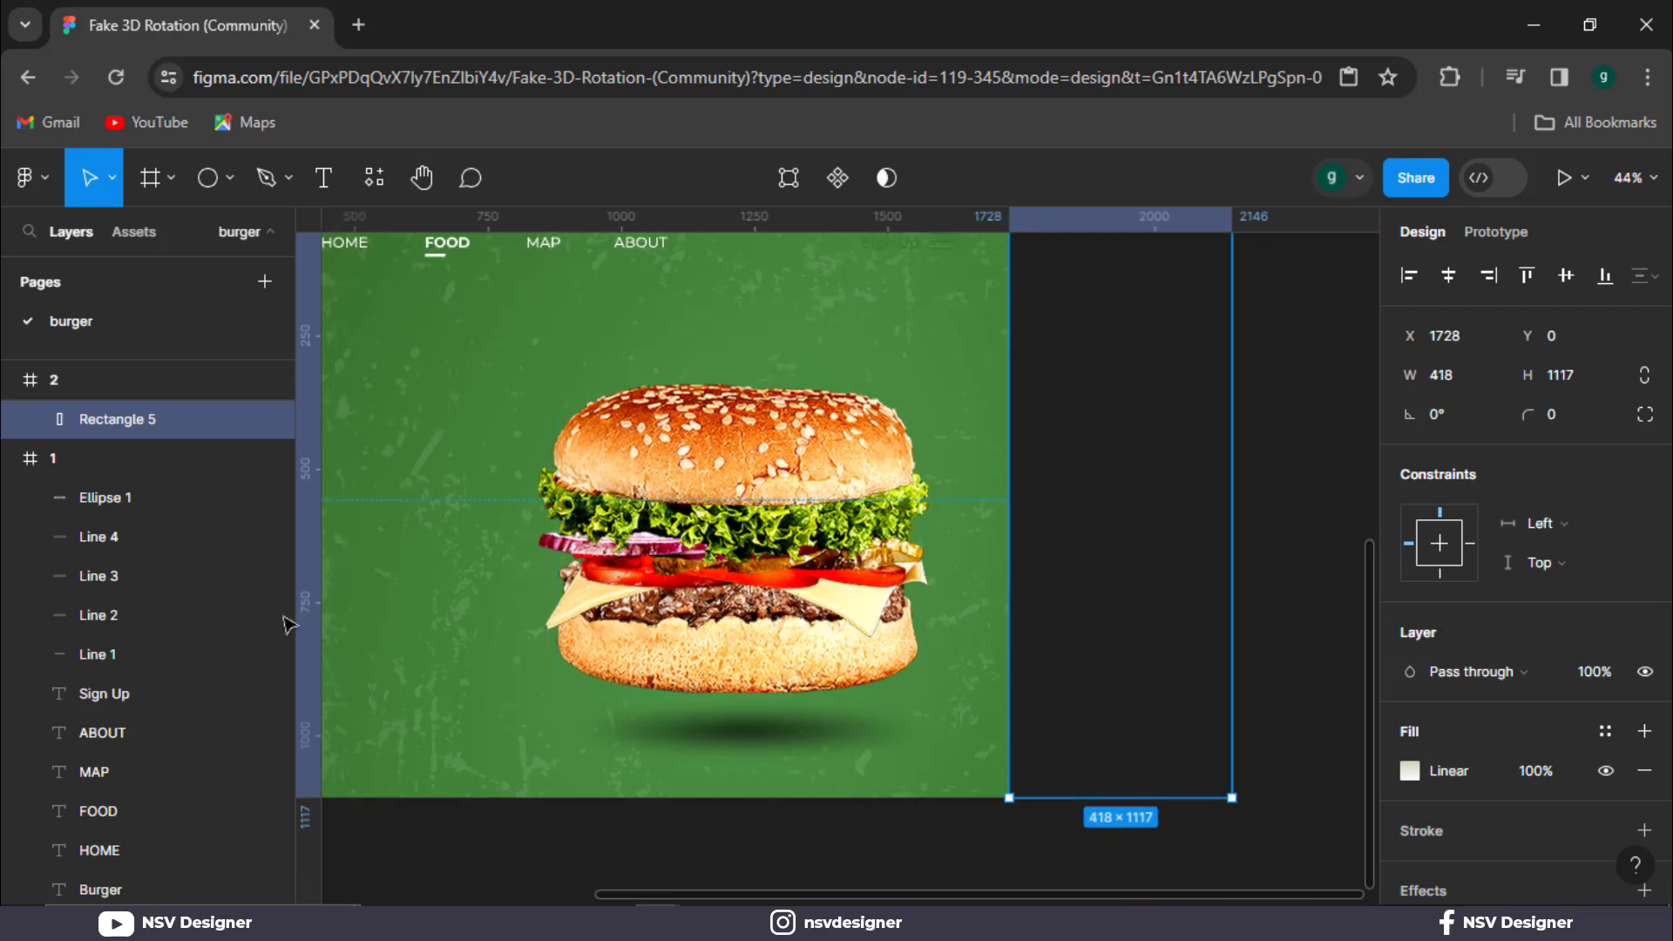
click(122, 461)
scroll(828, 584, down, 1)
drag(774, 467, 1184, 531)
click(718, 515)
drag(995, 593, 906, 542)
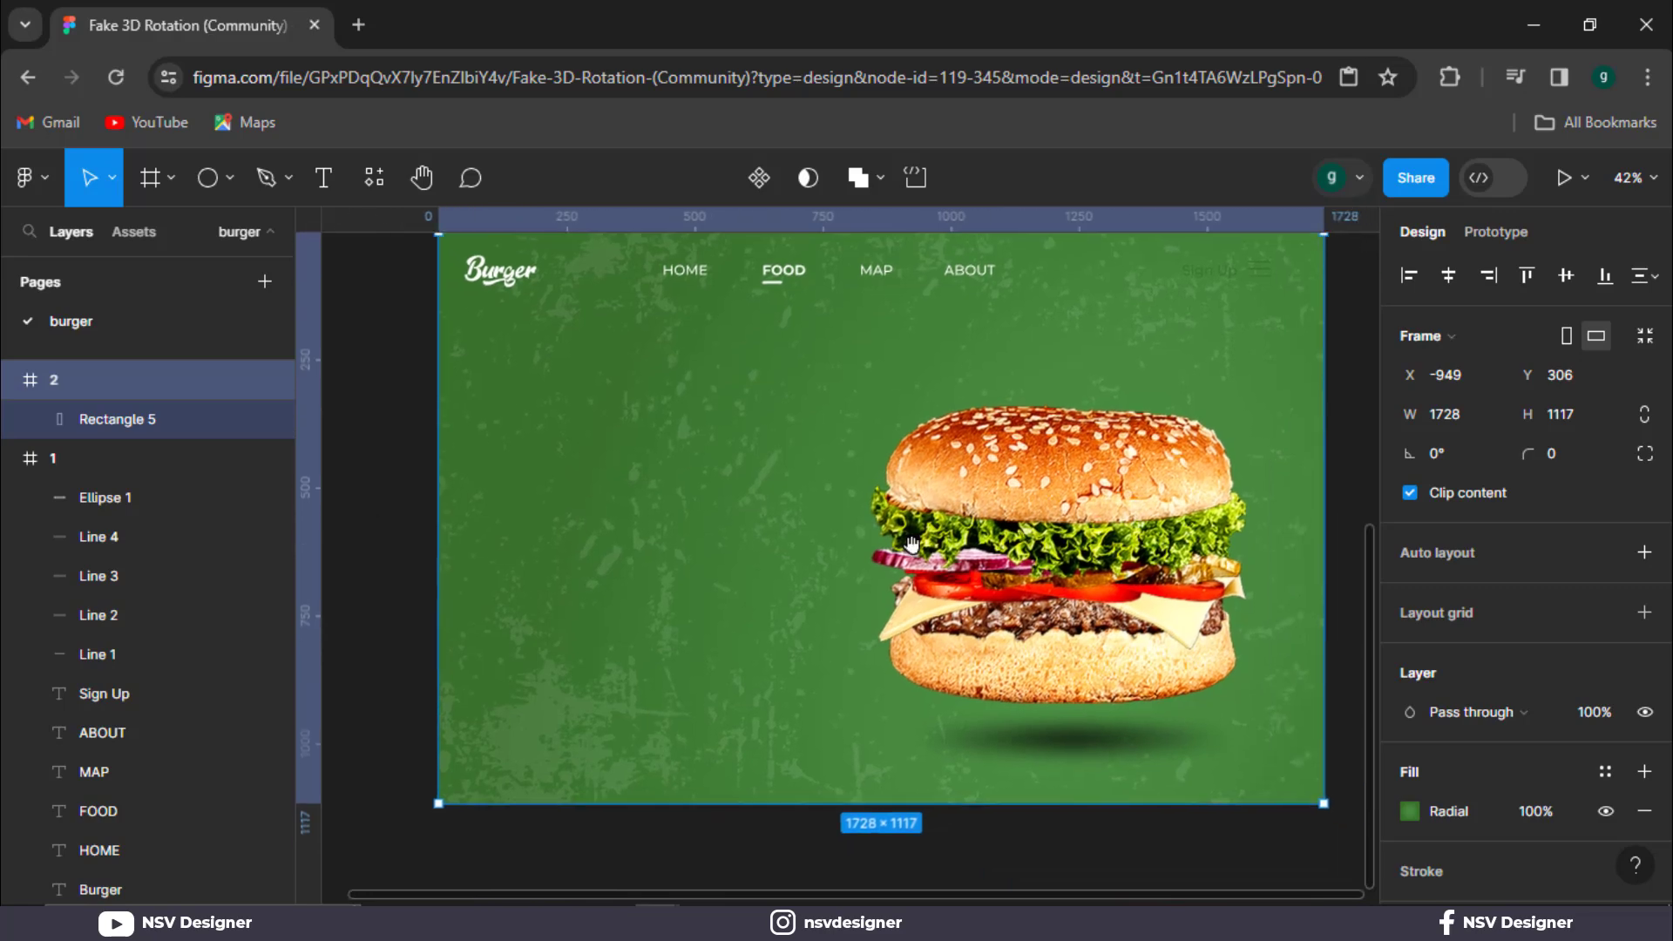
drag(1242, 867, 885, 335)
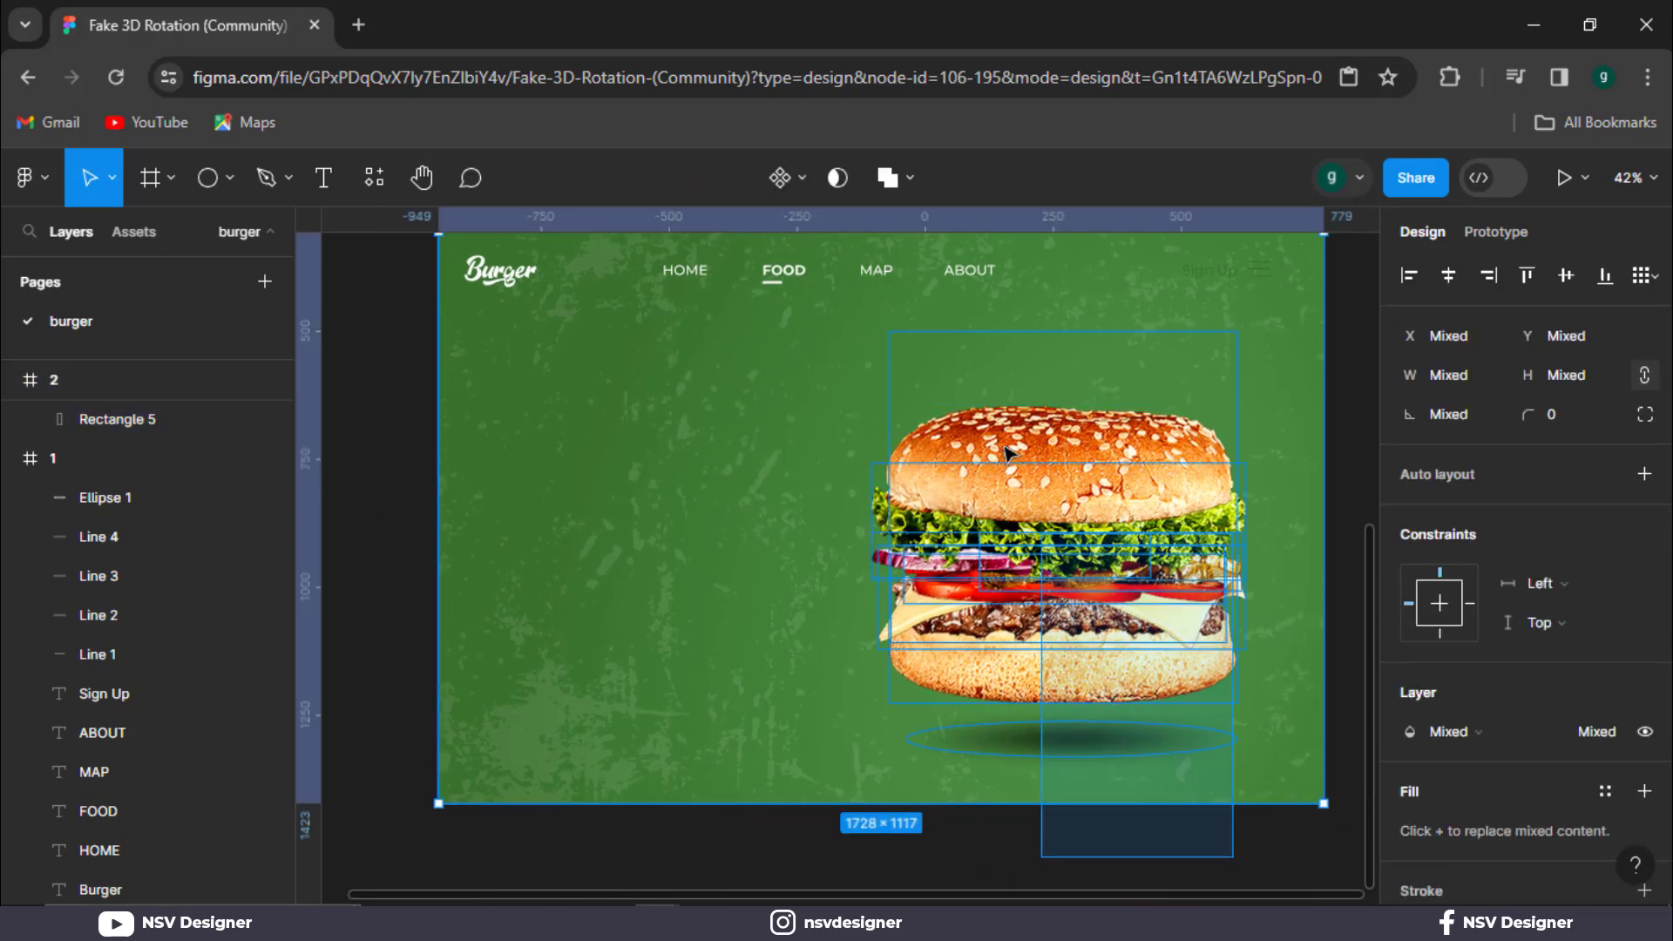
drag(1132, 627, 973, 670)
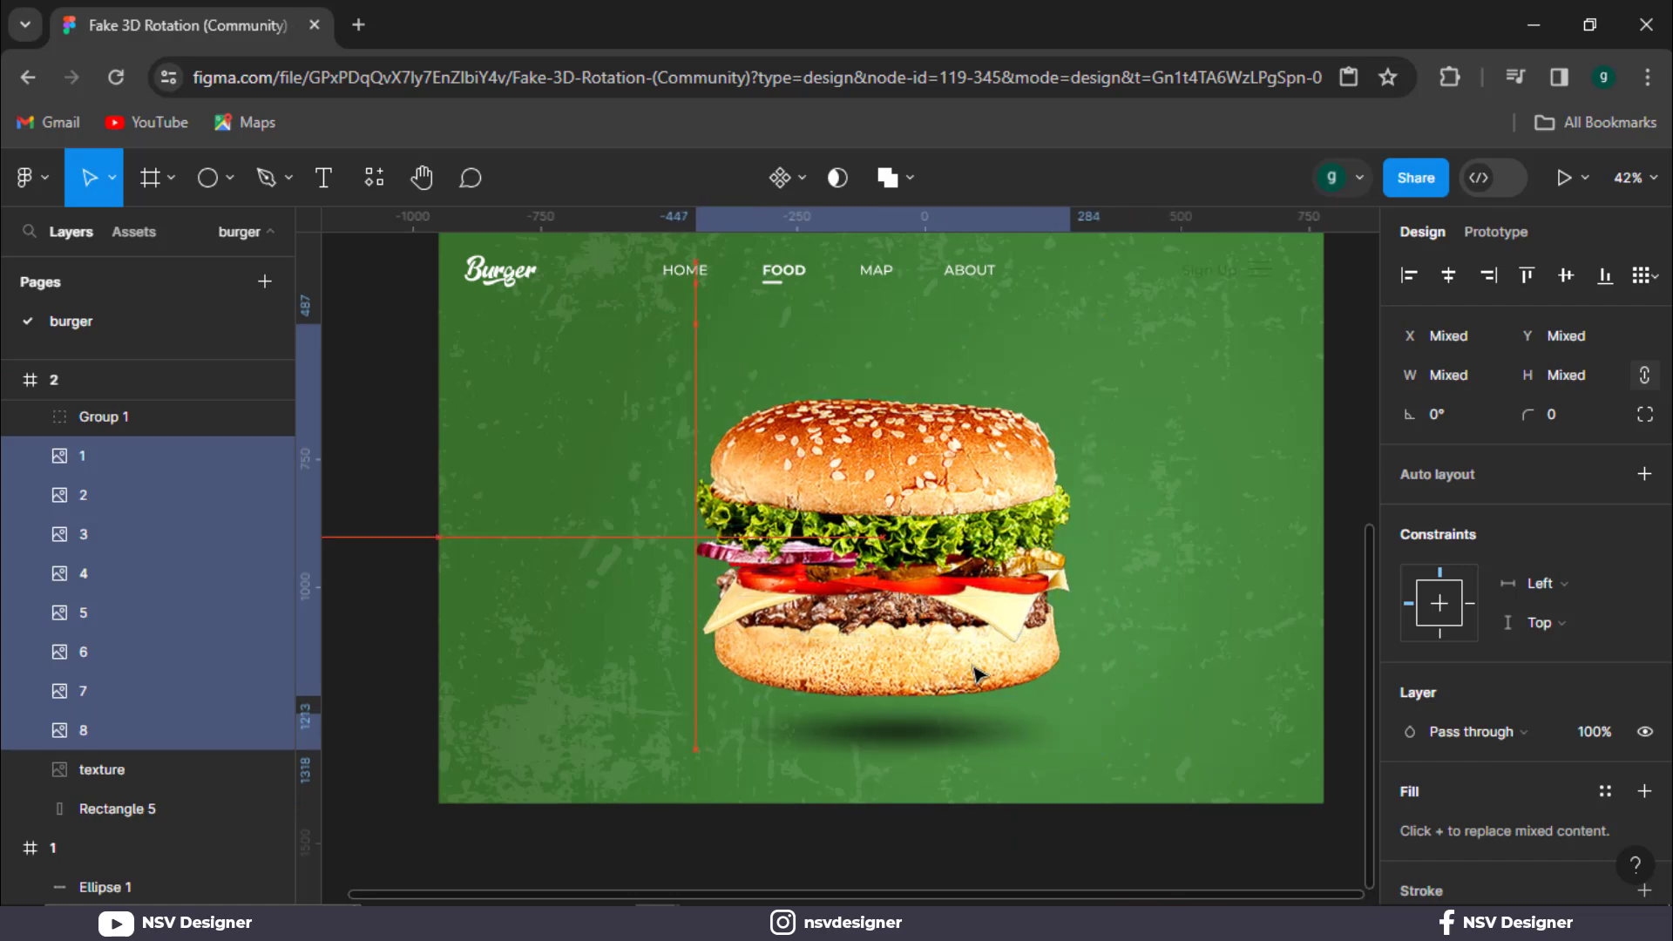
click(1449, 275)
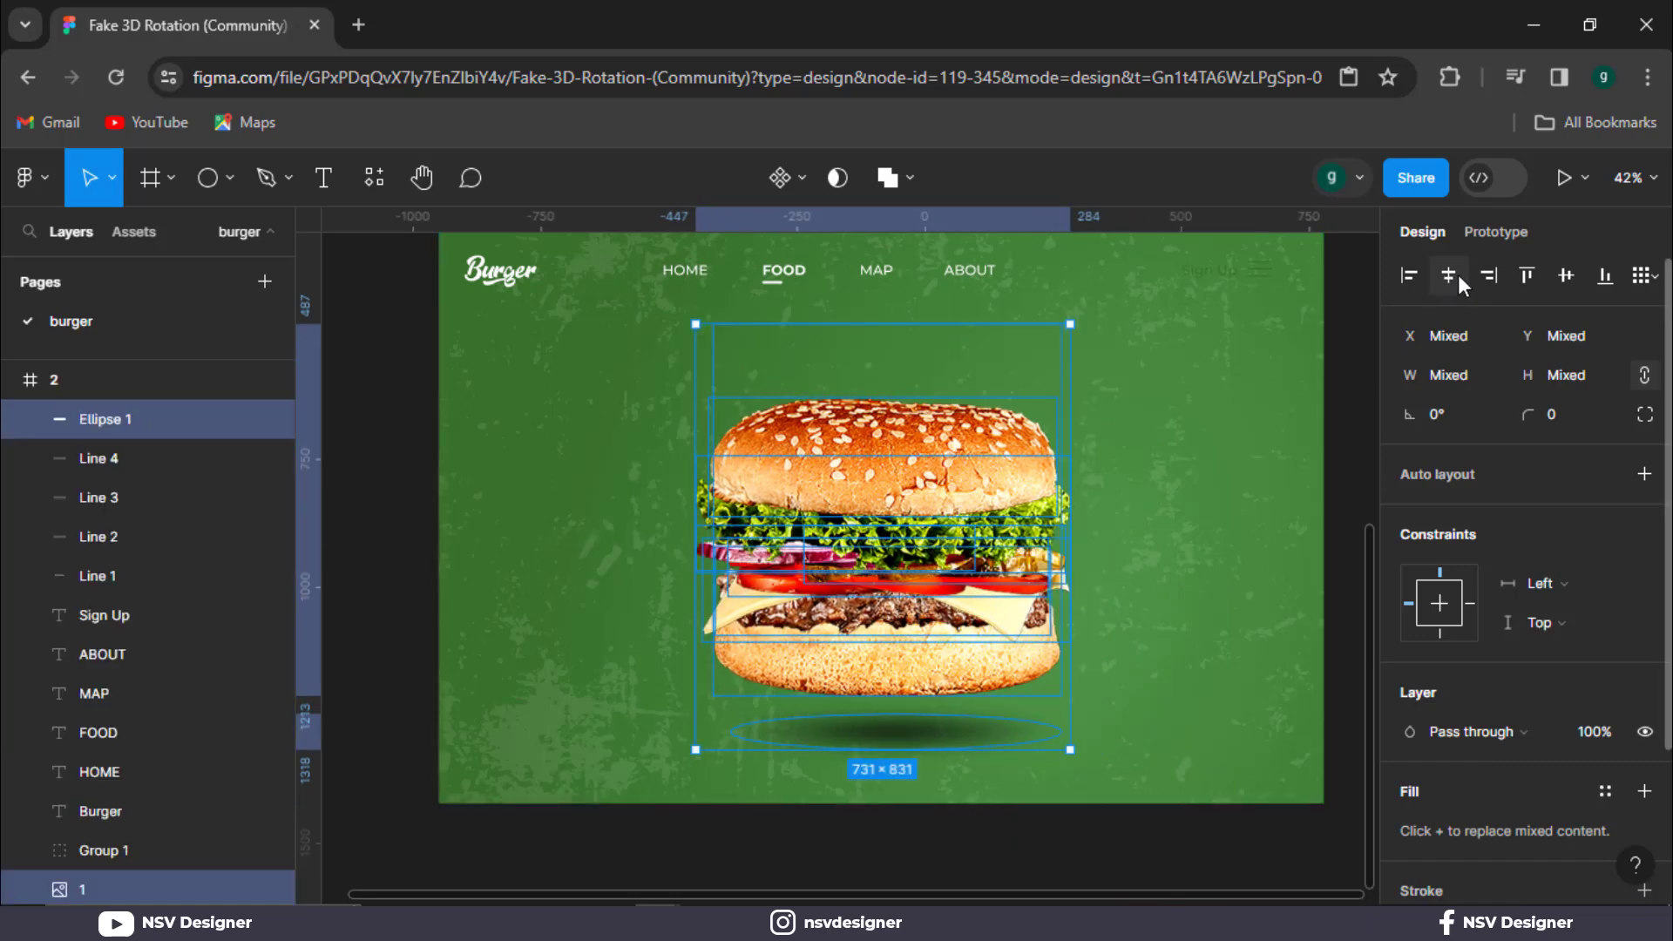
Scale the burger and shadow down to about 617 × 701 and position them at the bottom centre of frame 2.
drag(886, 616, 872, 611)
drag(1055, 740, 947, 734)
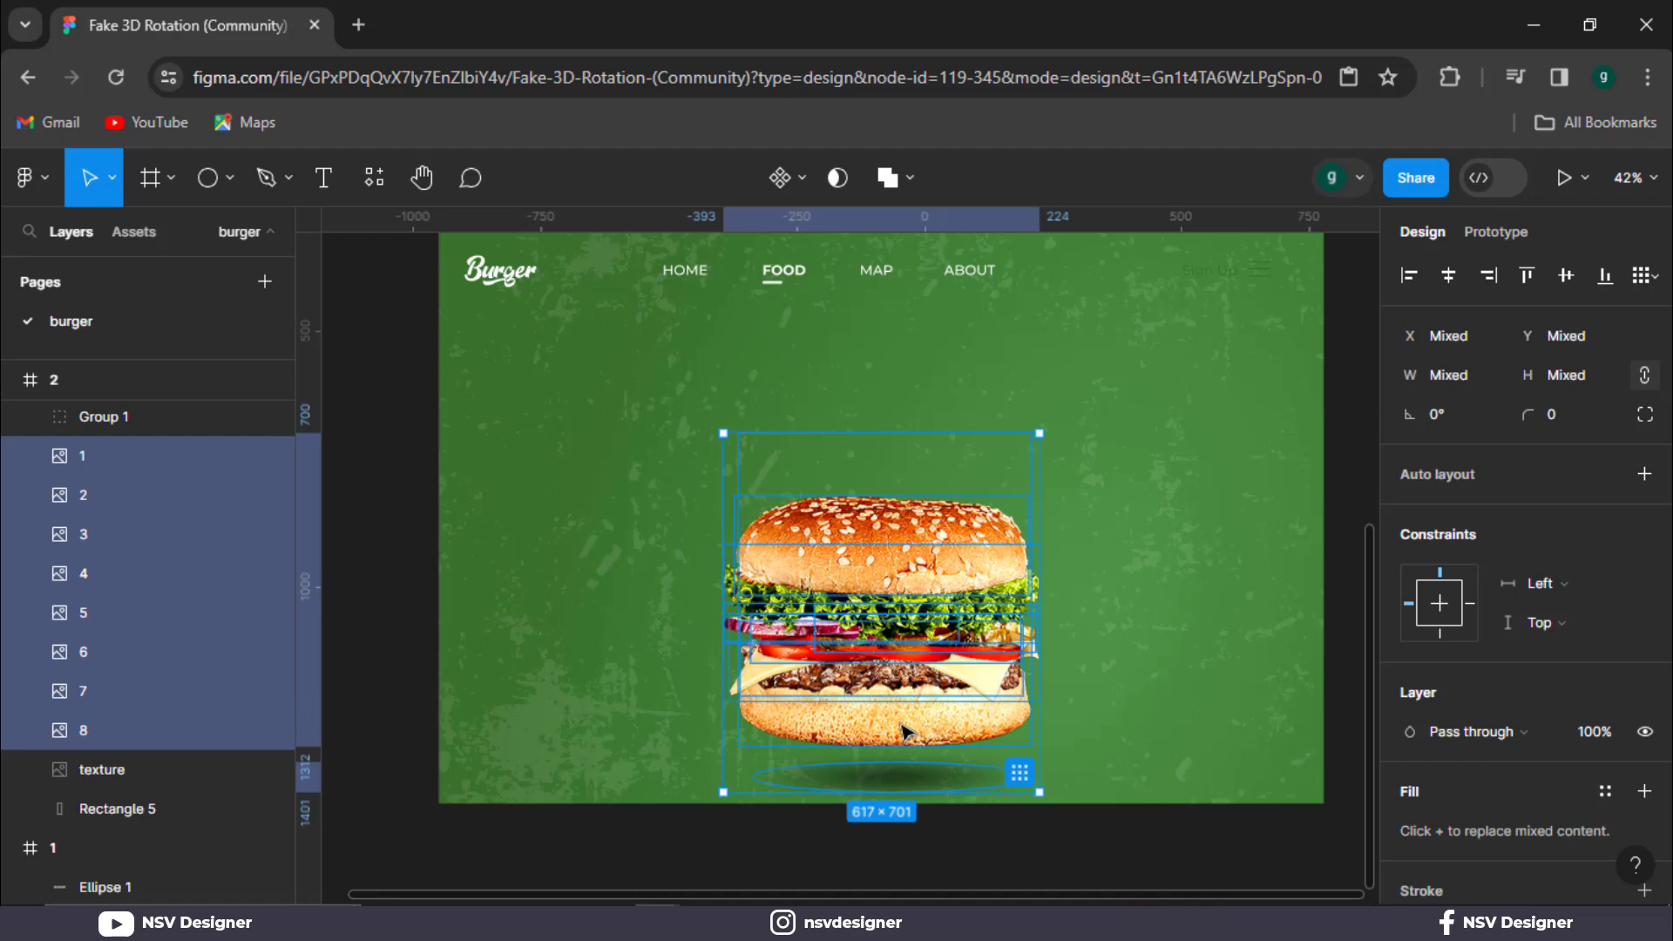
click(993, 859)
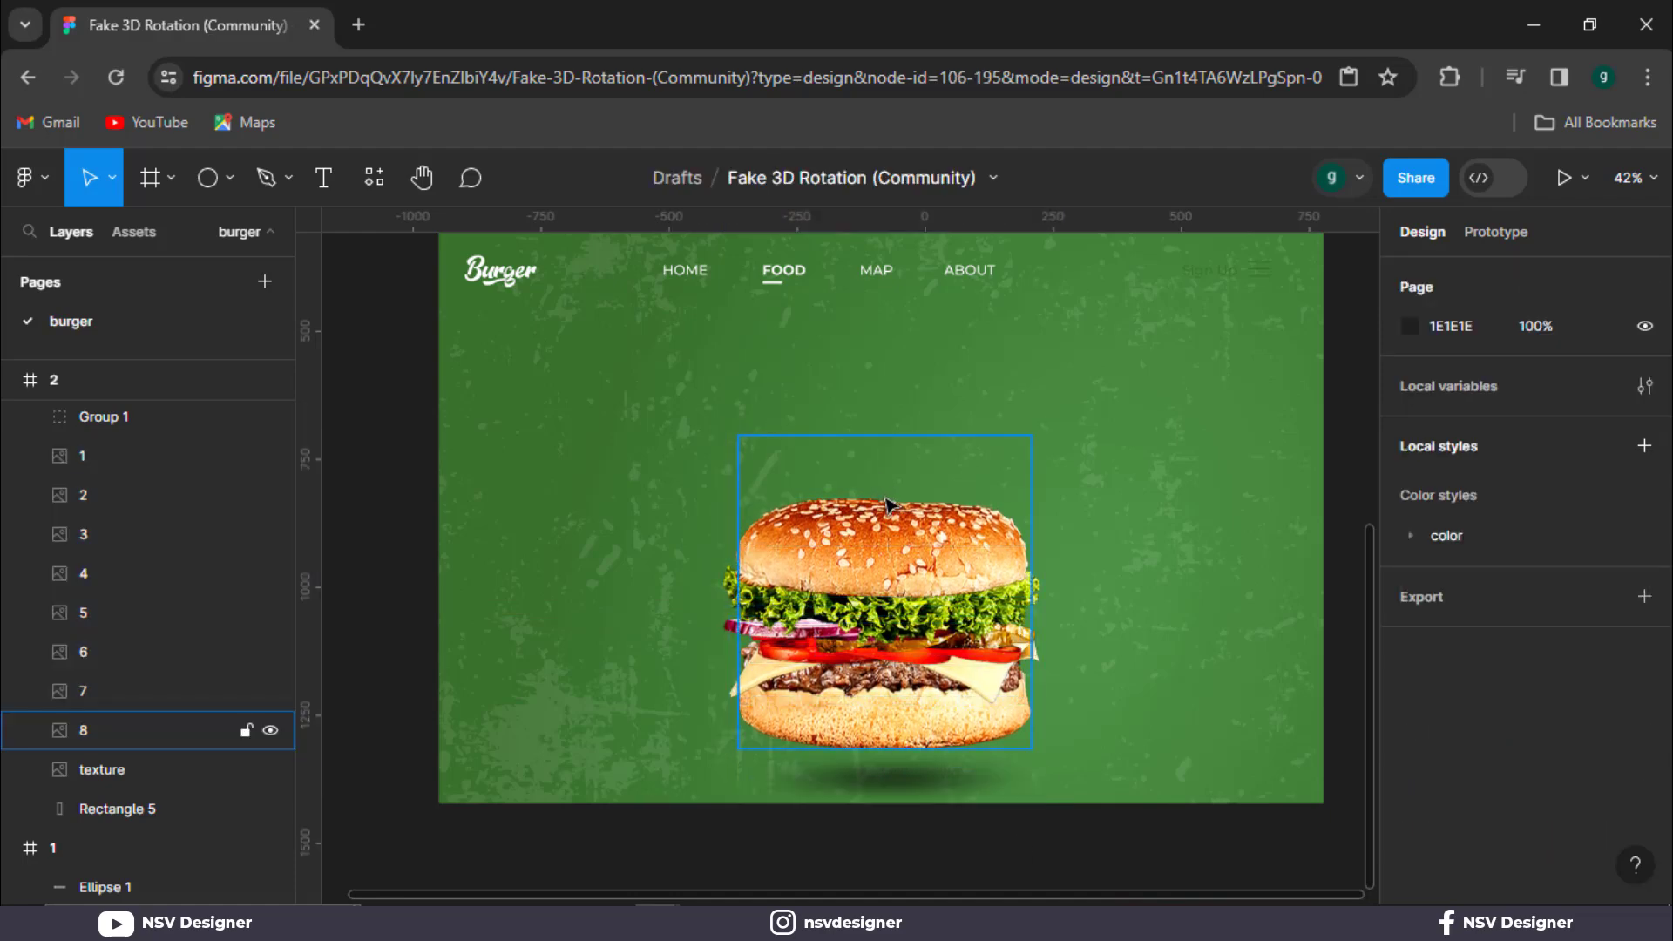
Lift the top bun, lettuce and onion layers straight up, spacing them apart above the burger.
click(899, 531)
drag(900, 529, 902, 342)
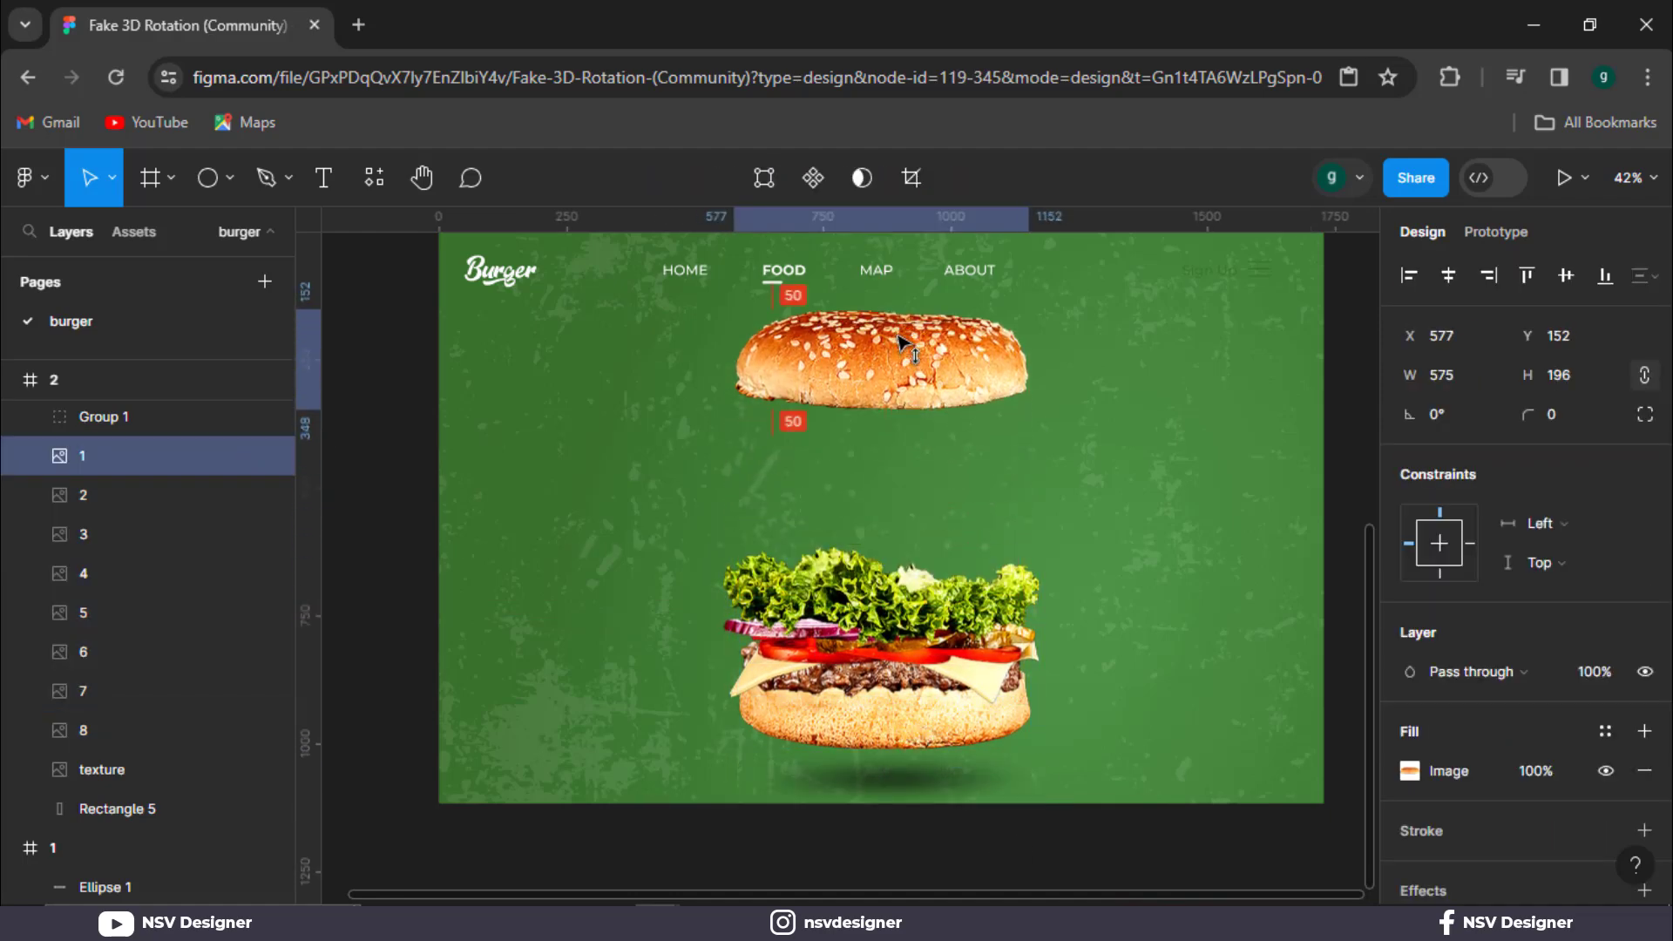
drag(900, 576, 902, 431)
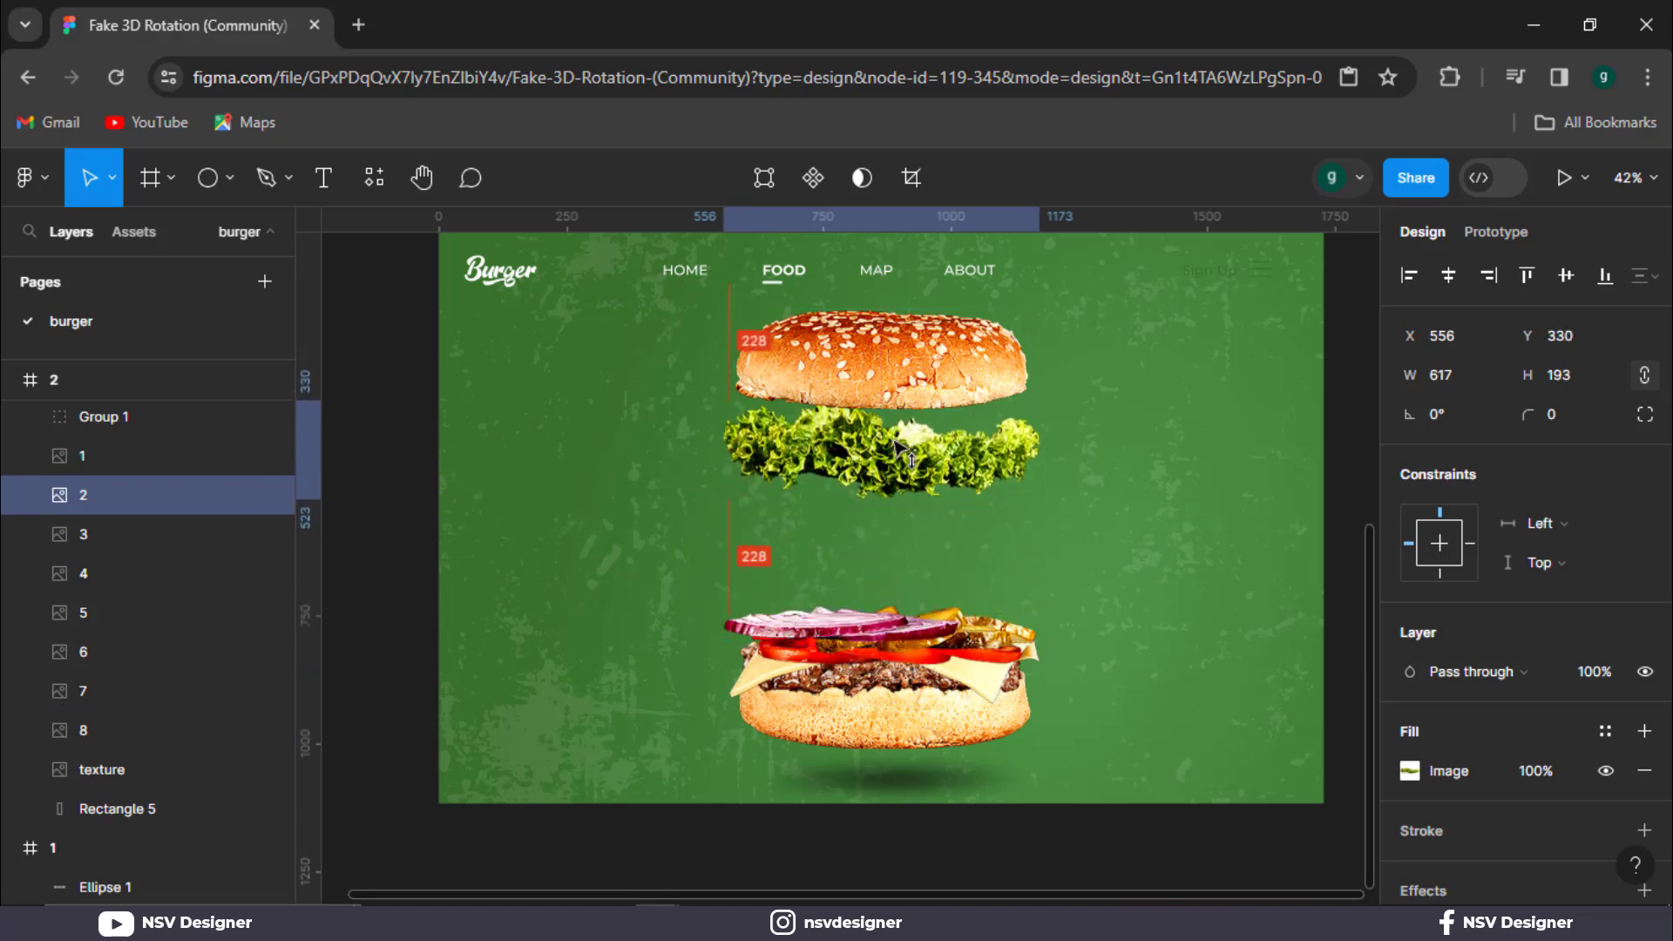
drag(891, 616, 889, 510)
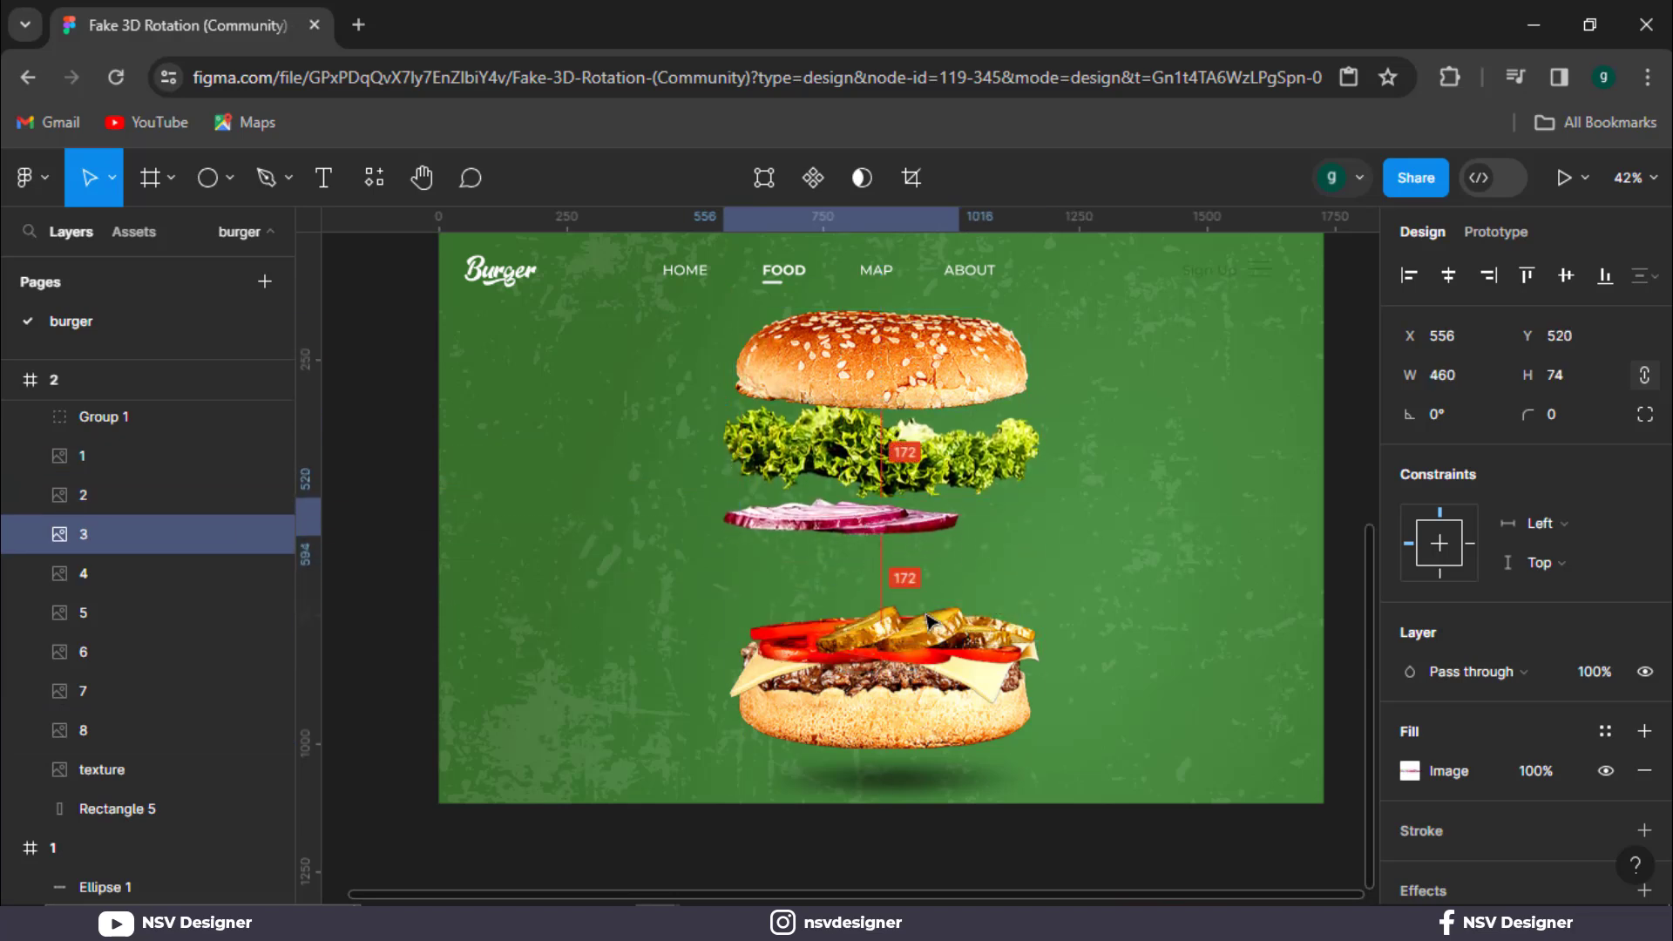
Lift the pickle and tomato layers apart above the cheese, and raise the top bun and lettuce slightly.
click(952, 607)
drag(953, 608, 953, 539)
drag(923, 645, 921, 624)
drag(940, 359, 939, 349)
drag(900, 453, 897, 435)
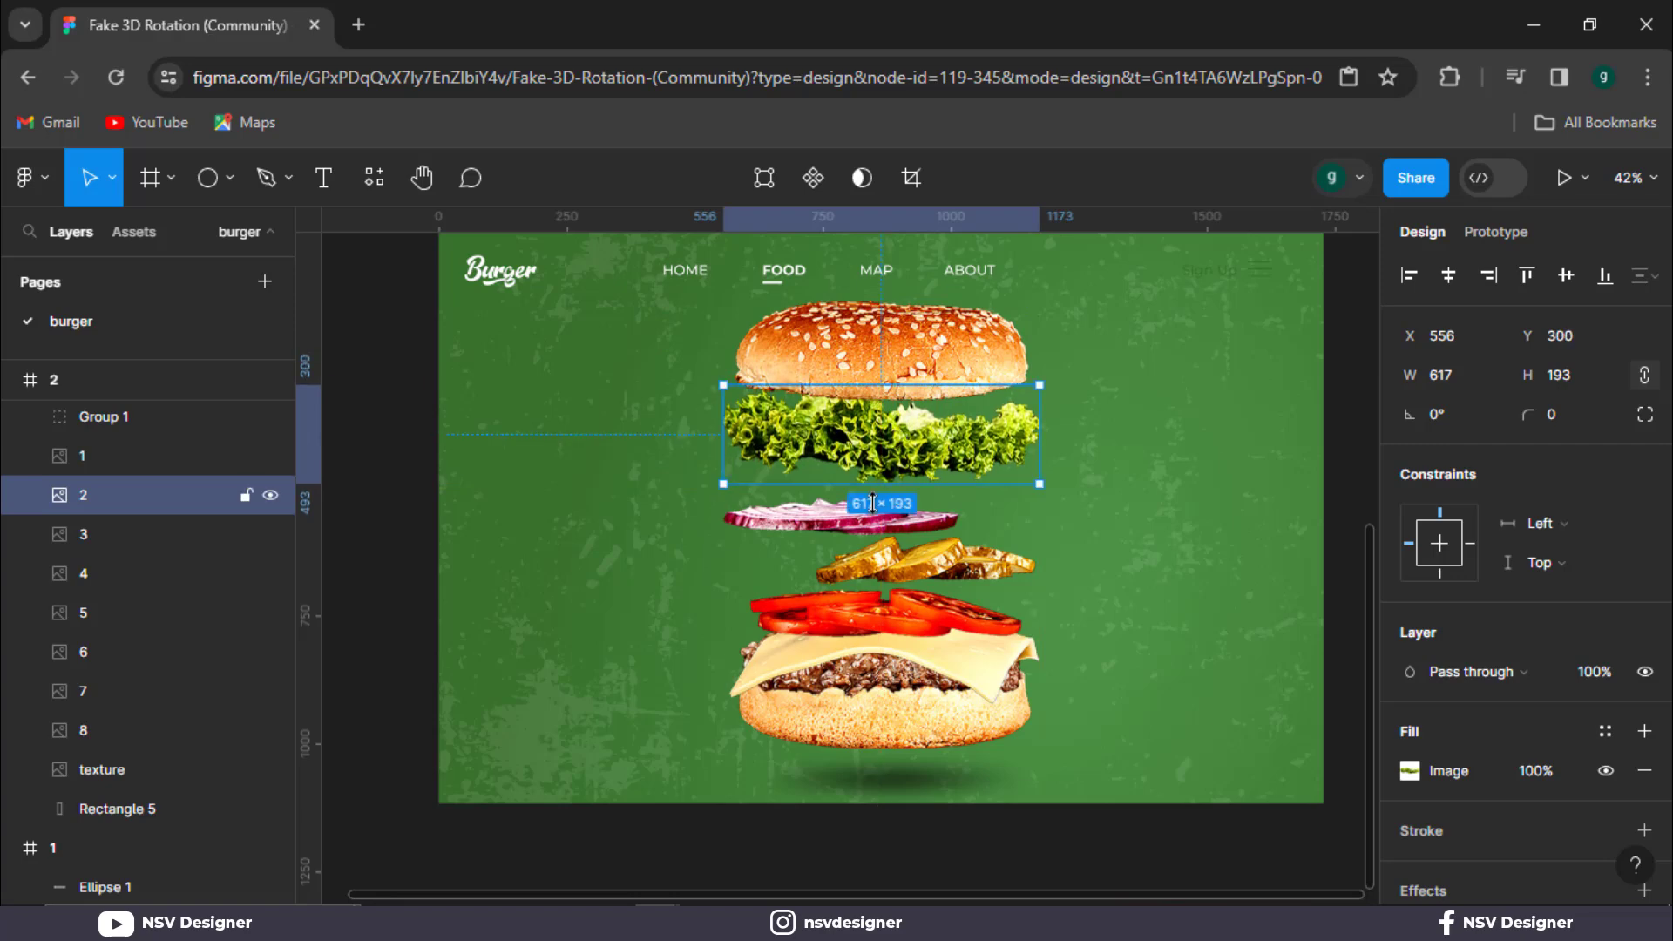
Raise the onion, tomato, cheese and patty layers and lower the bottom bun to separate it from the patty.
click(819, 532)
mouse_move(819, 536)
mouse_down()
mouse_move(819, 490)
mouse_move(820, 515)
mouse_up()
mouse_move(943, 579)
mouse_down()
mouse_move(945, 560)
mouse_move(929, 561)
mouse_up()
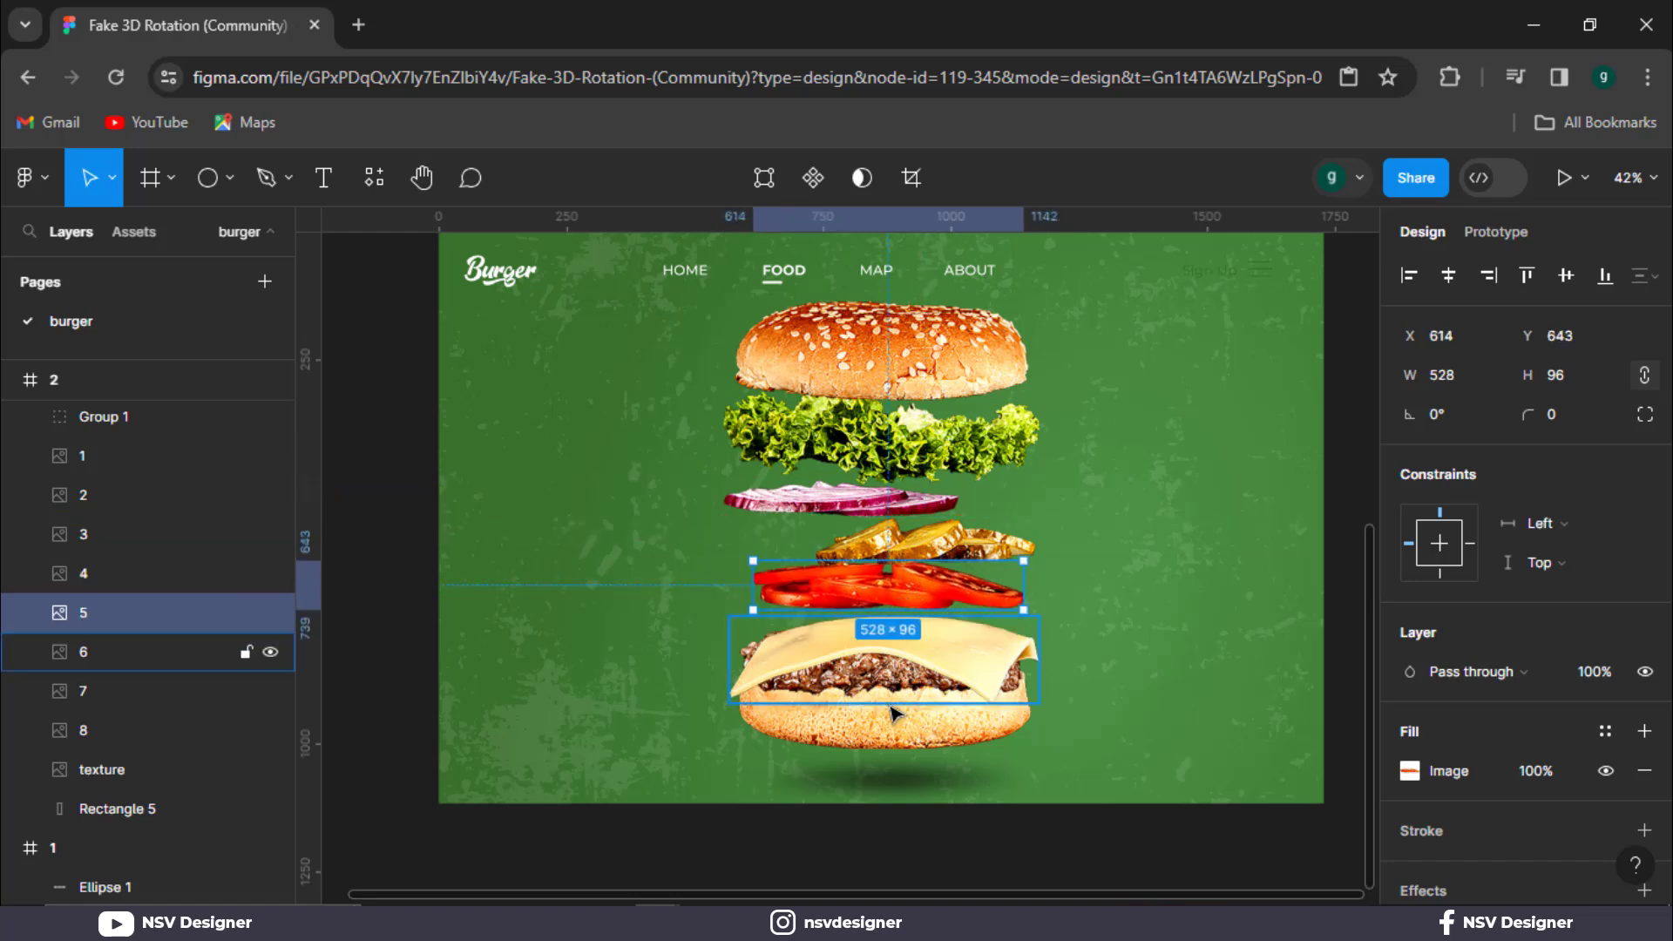
drag(898, 674, 905, 652)
drag(902, 721, 903, 761)
drag(909, 693, 897, 679)
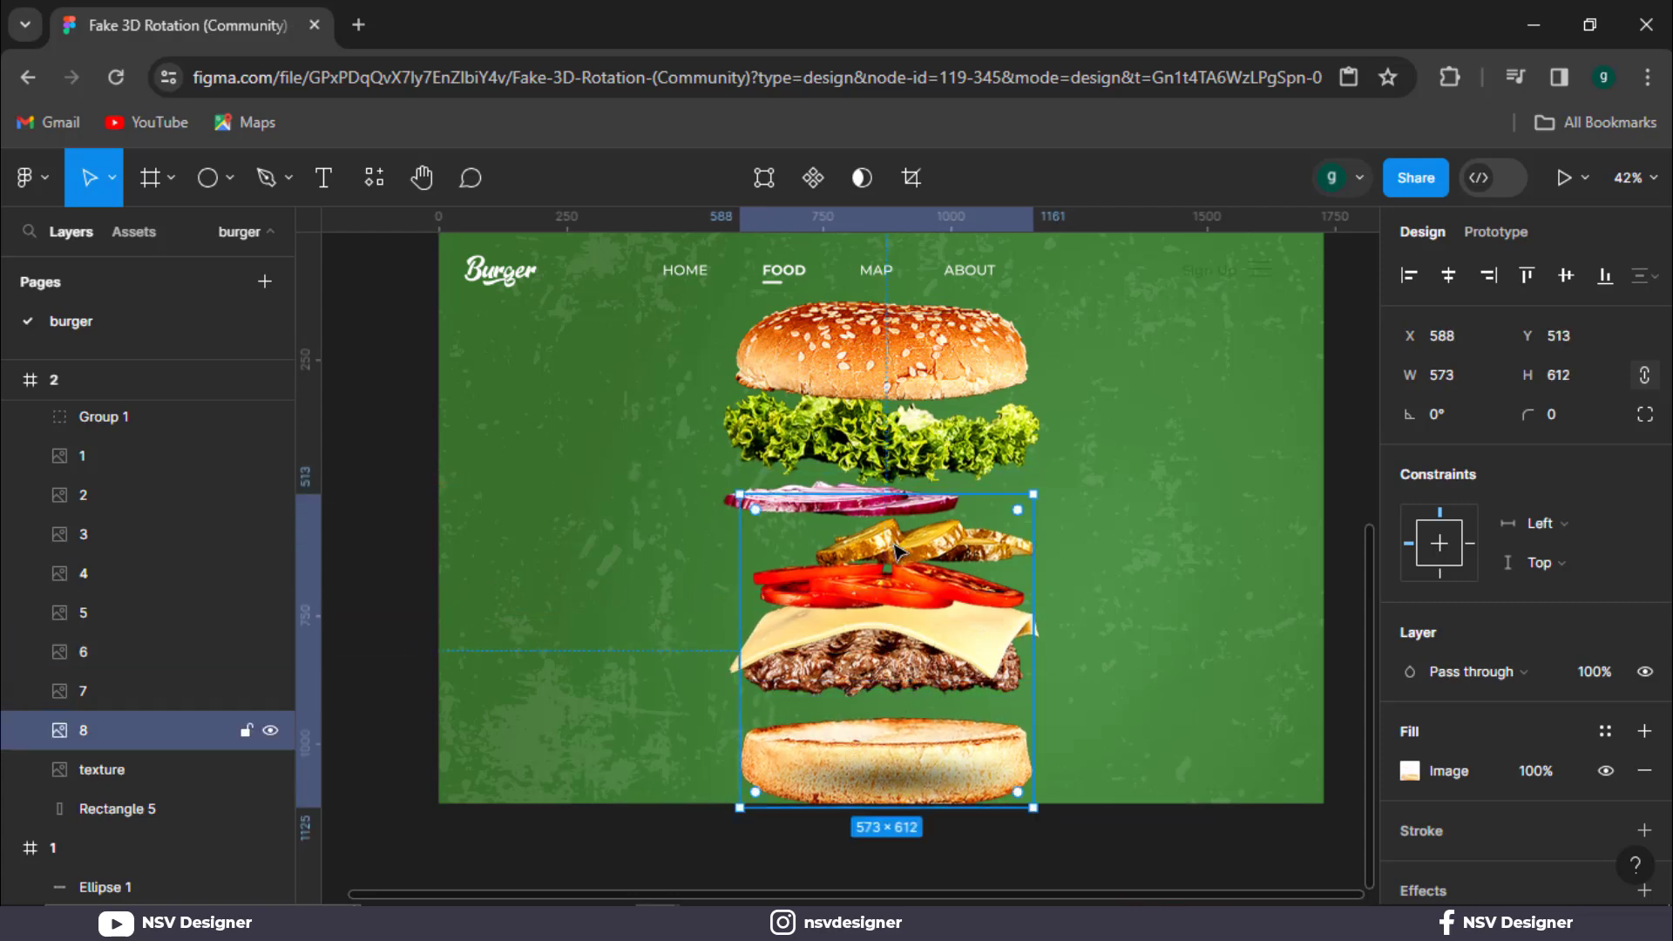
Trim the empty area above the bottom bun image, and shift the patty, cheese and tomato layers down to respace them.
drag(905, 499, 915, 701)
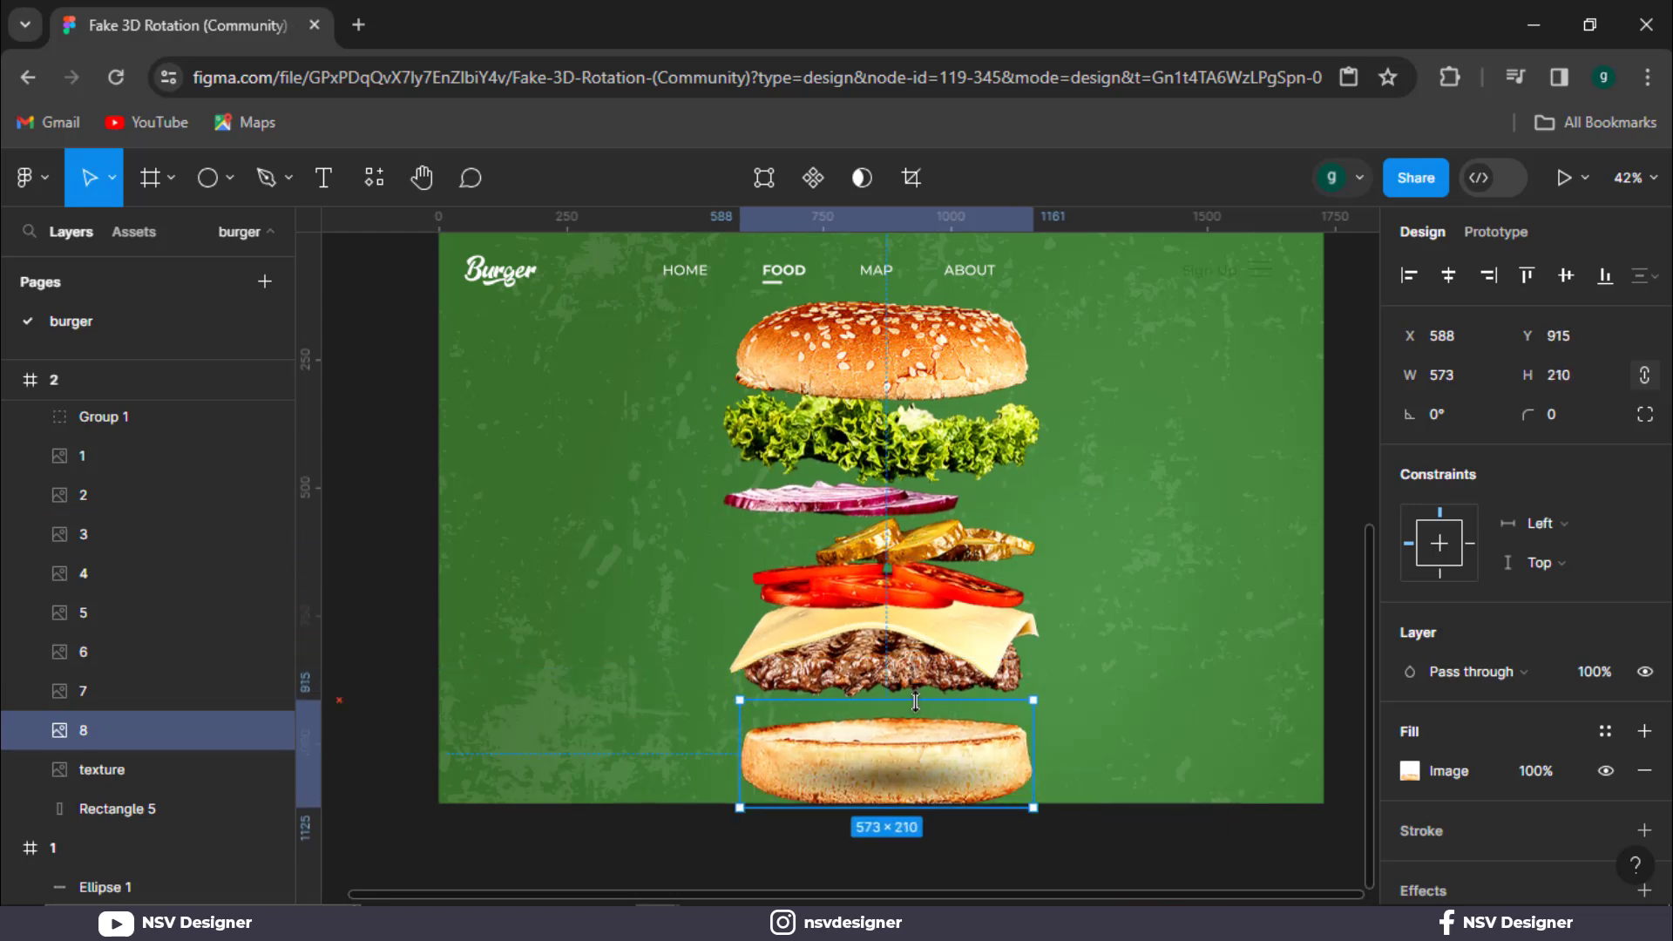
click(900, 680)
key(ctrl+z)
drag(884, 702, 883, 725)
drag(898, 639, 914, 601)
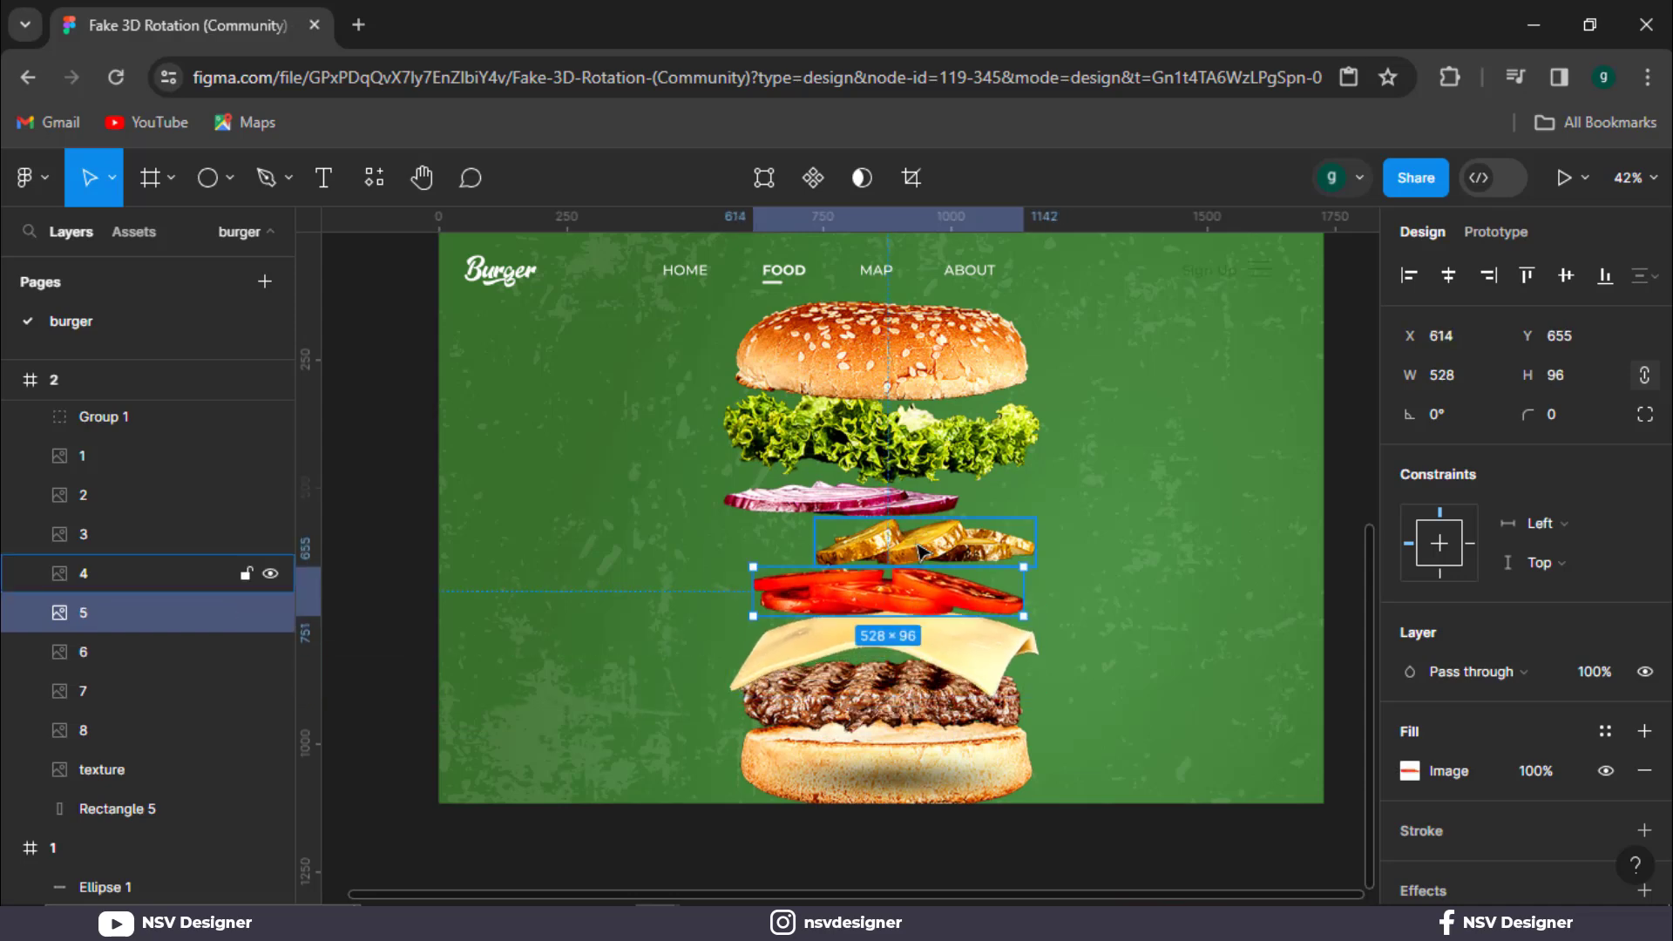
Shift the onion layer up and outward to about X 527, and place the pickles higher at about X 741.
click(913, 510)
key(shift+Up)
key(Up)
key(Up)
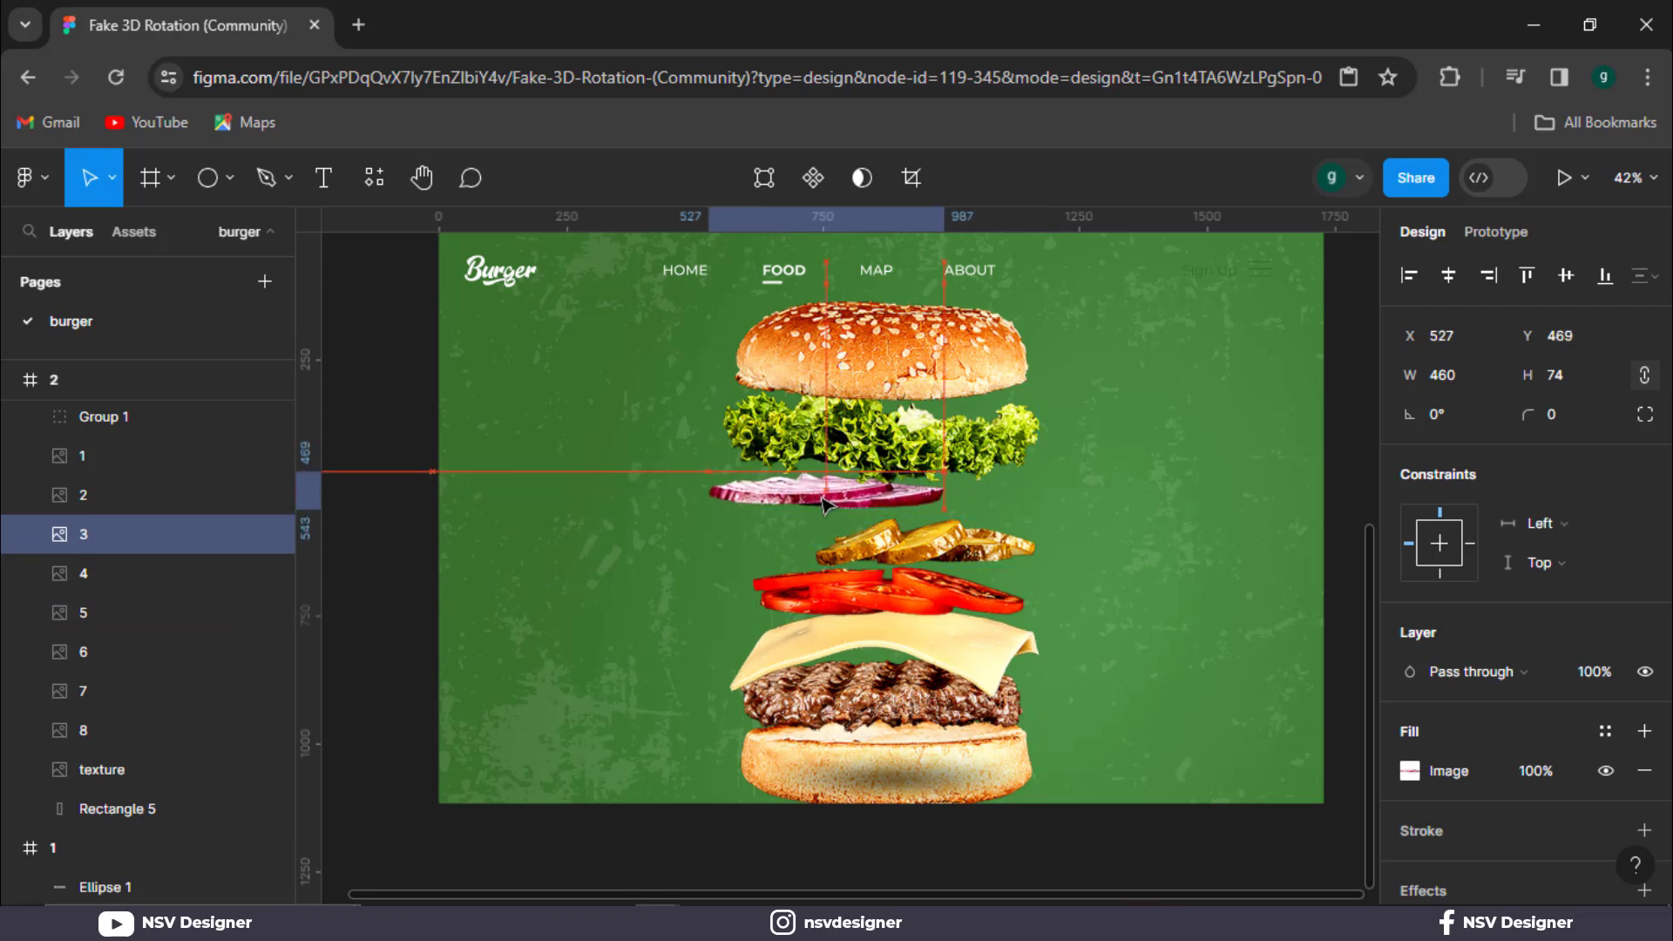
click(959, 547)
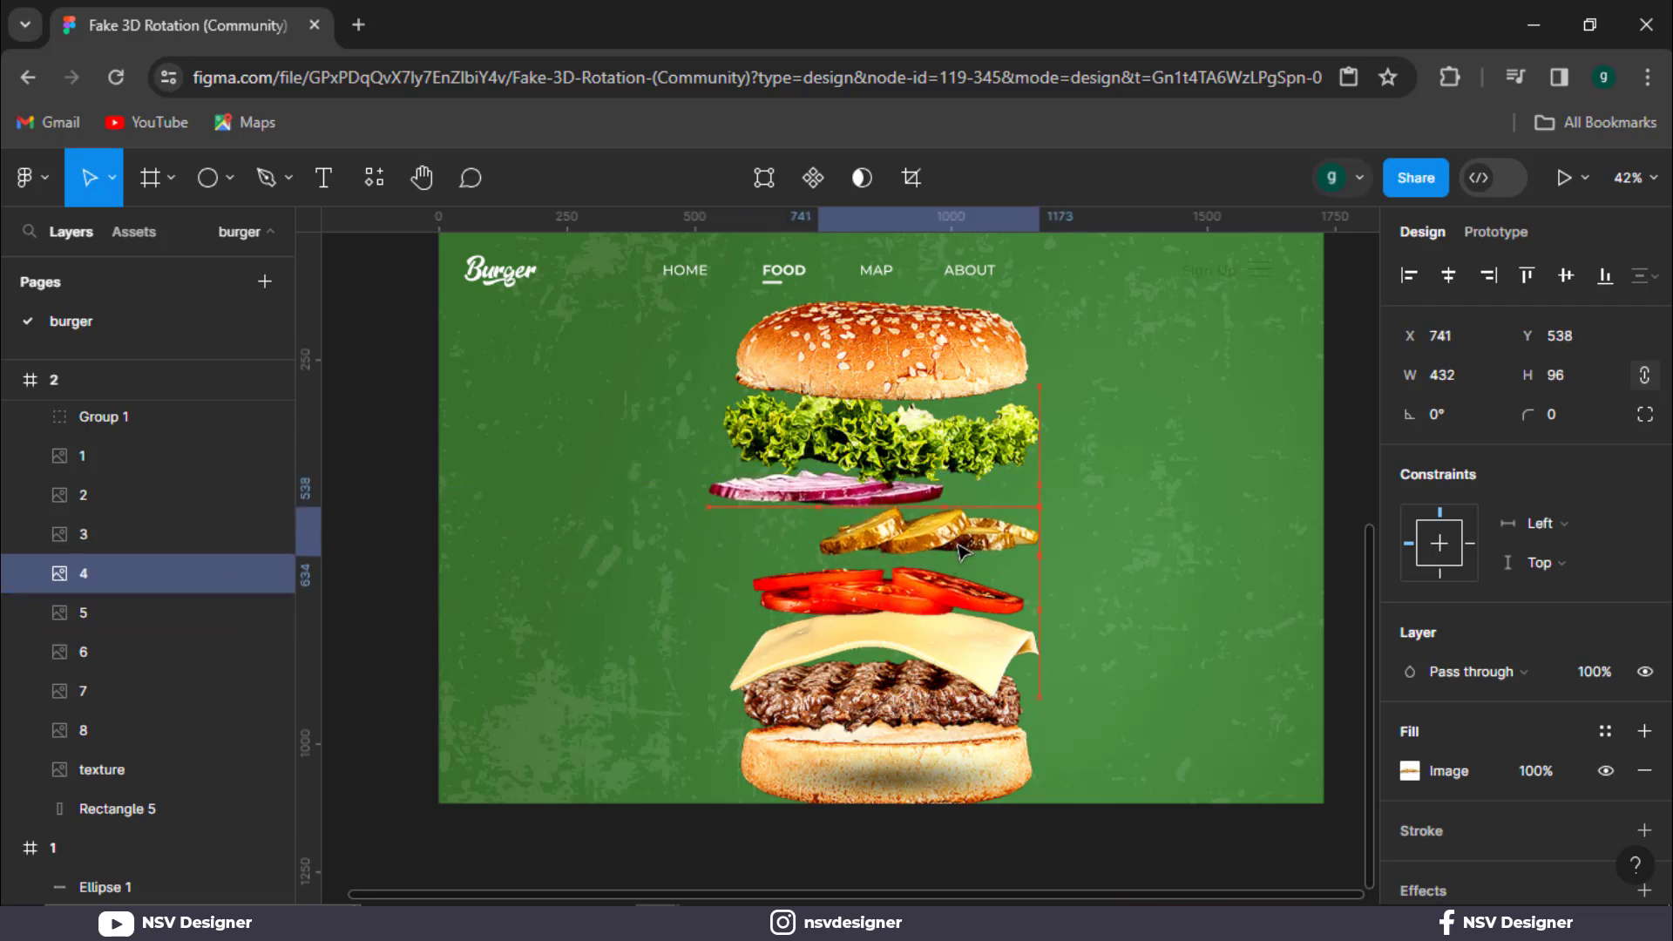
Fine-tune the vertical spacing of the tomato, cheese and patty layers by moving each slightly upward.
click(915, 582)
click(915, 652)
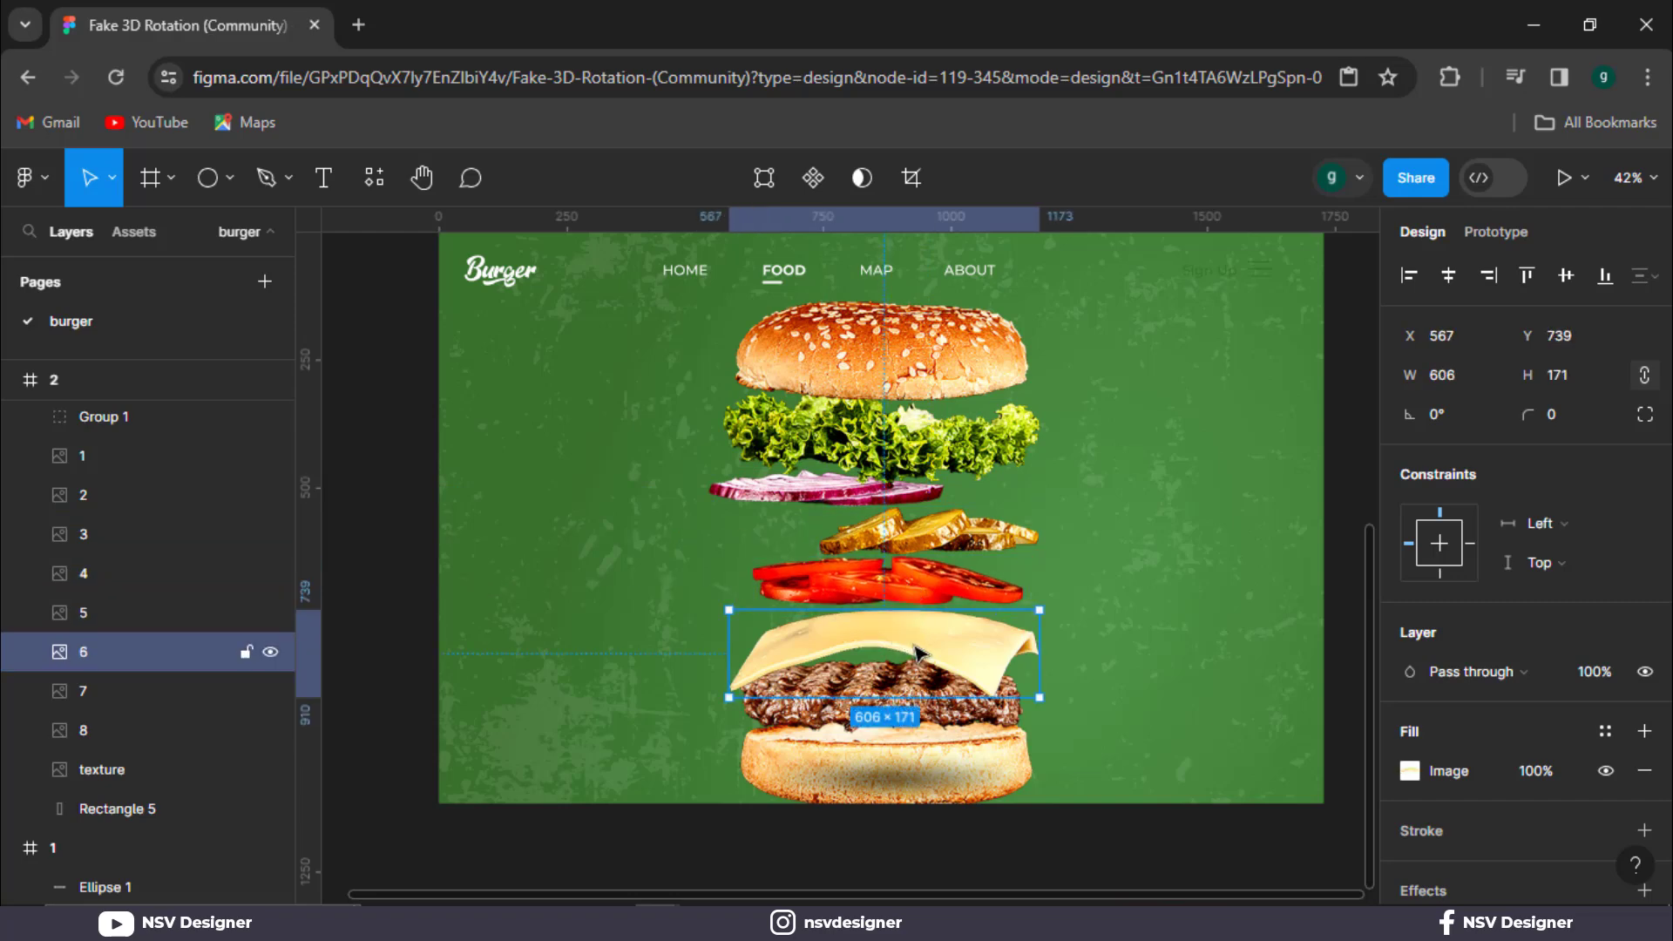
click(917, 710)
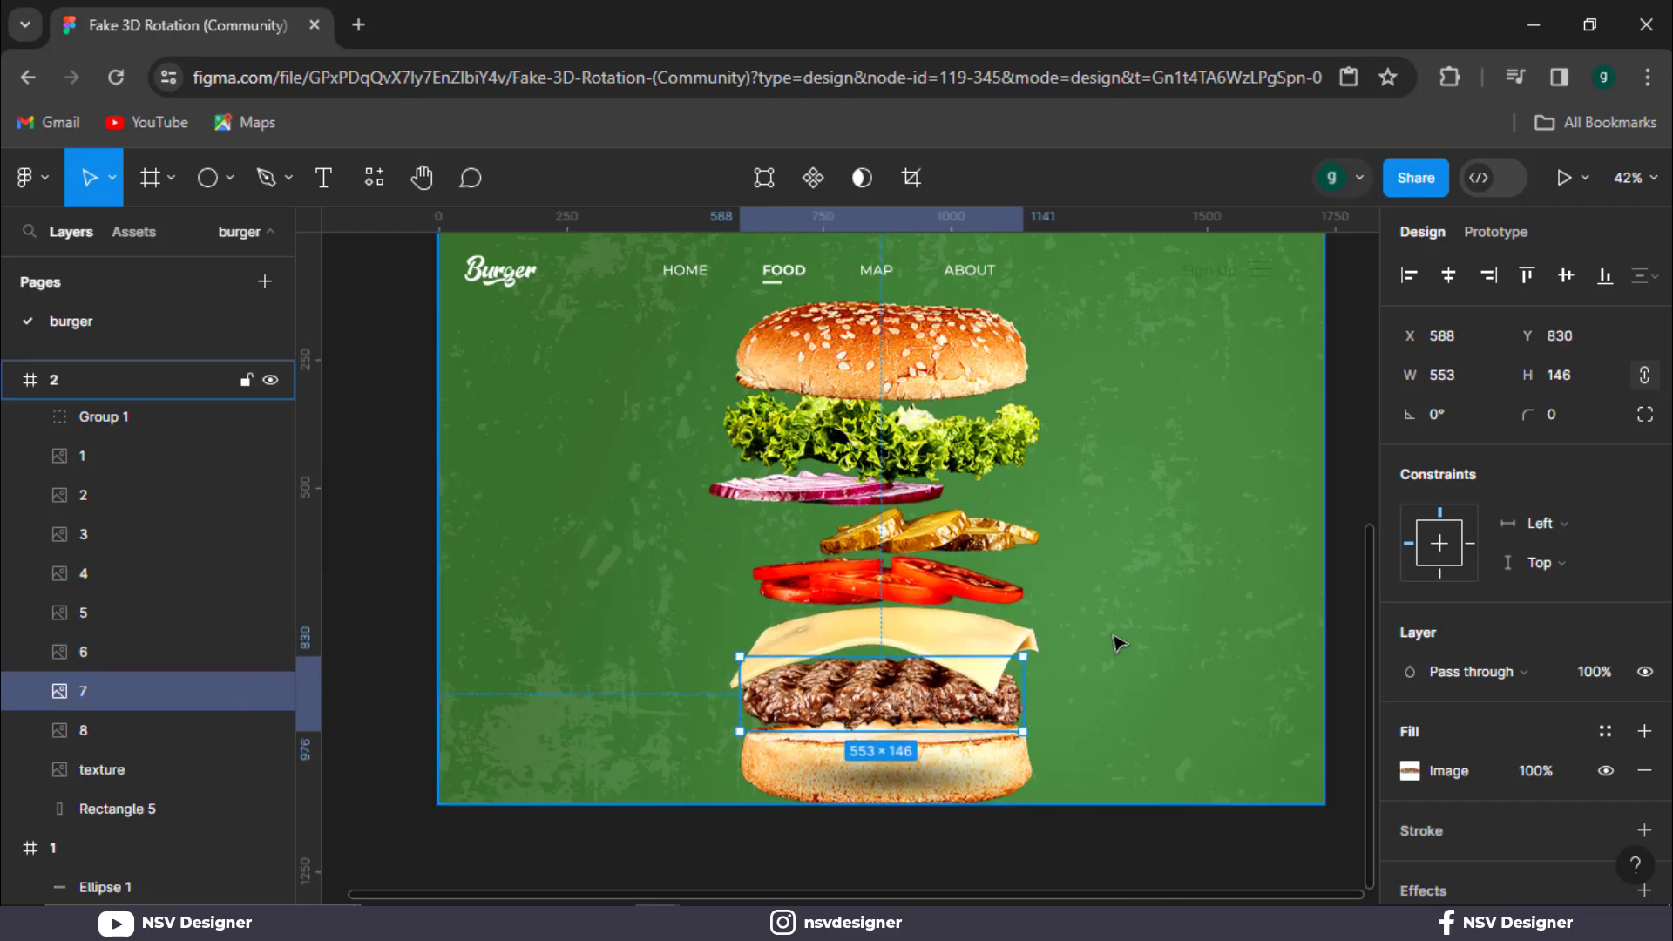
click(928, 530)
click(915, 593)
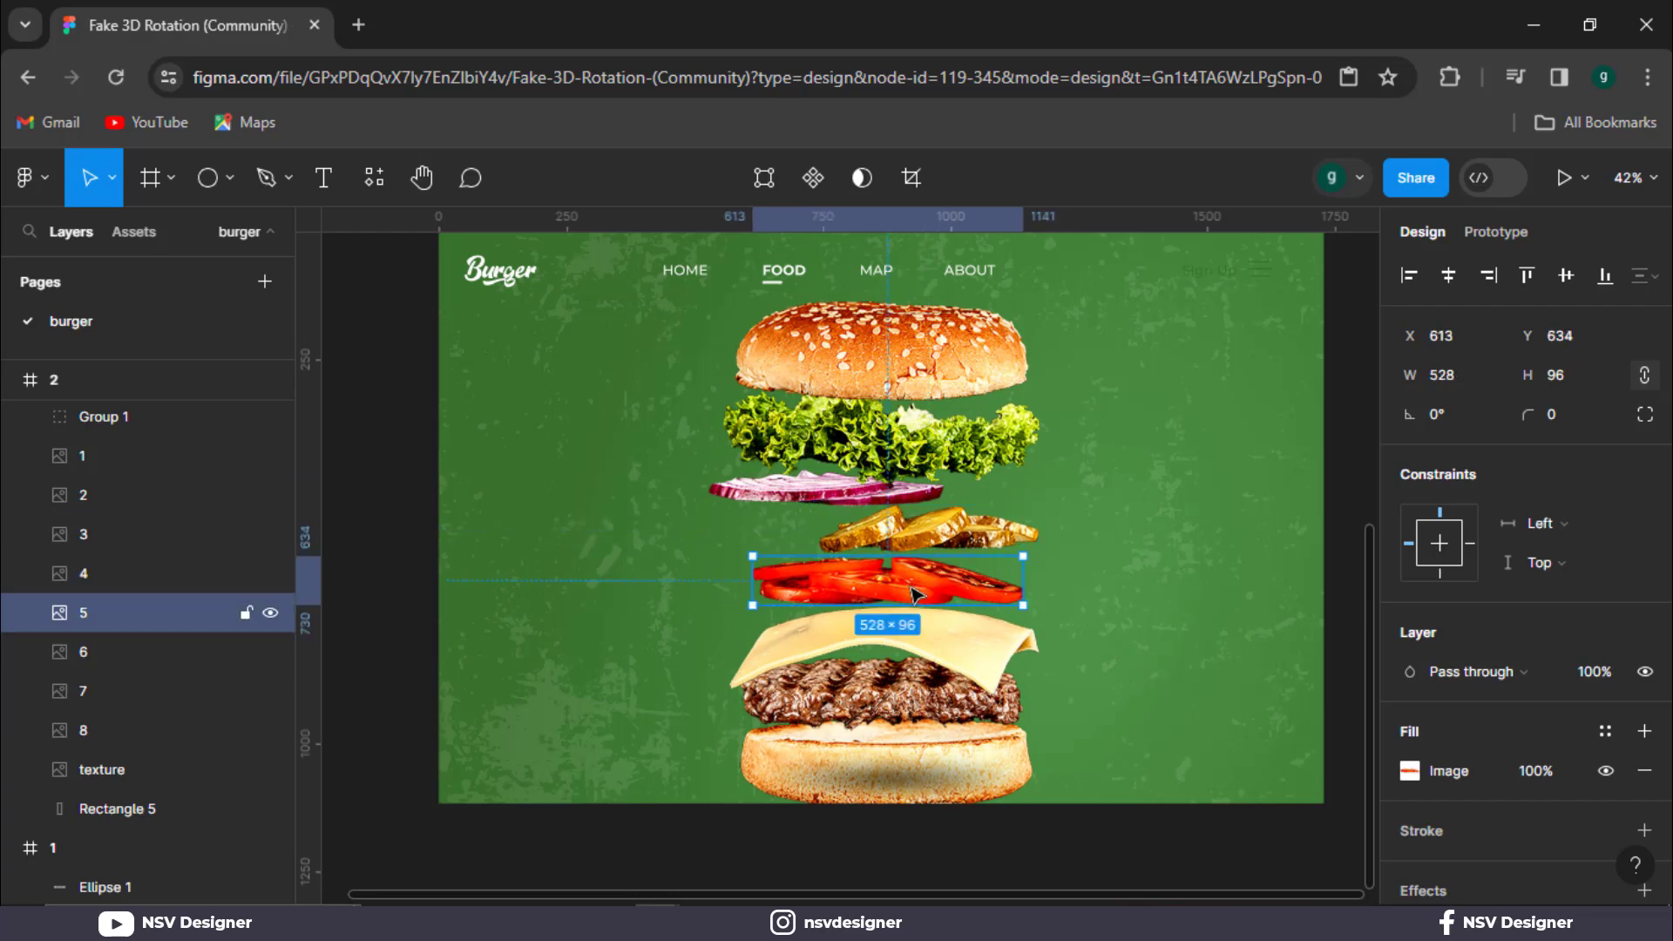
click(926, 658)
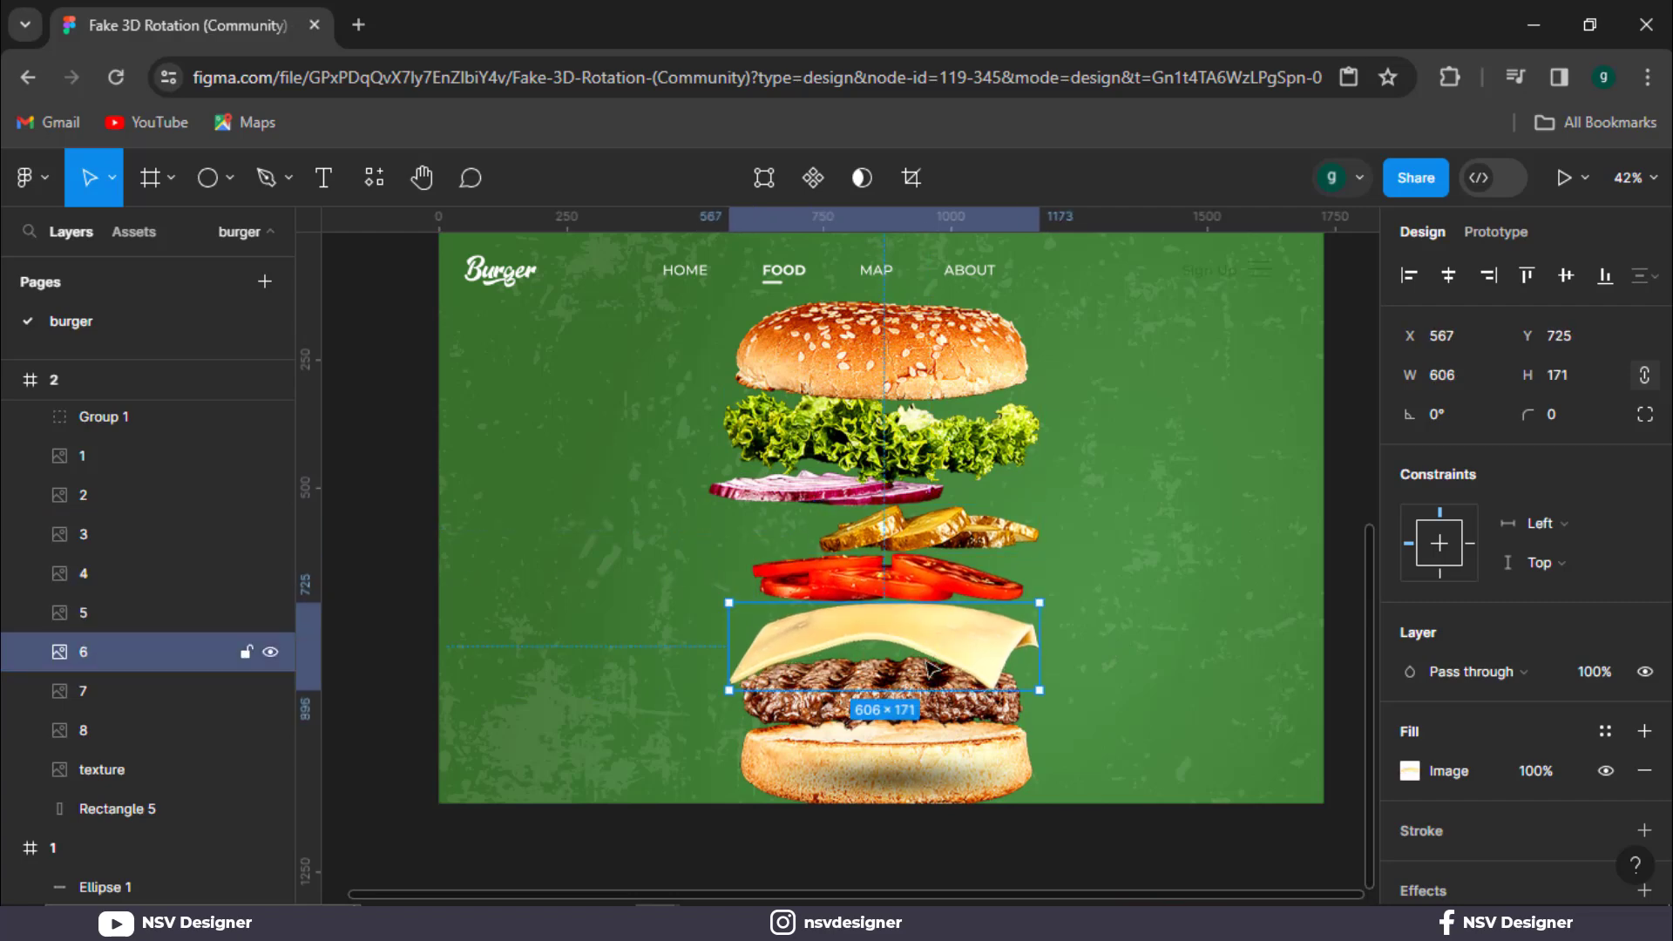
click(889, 710)
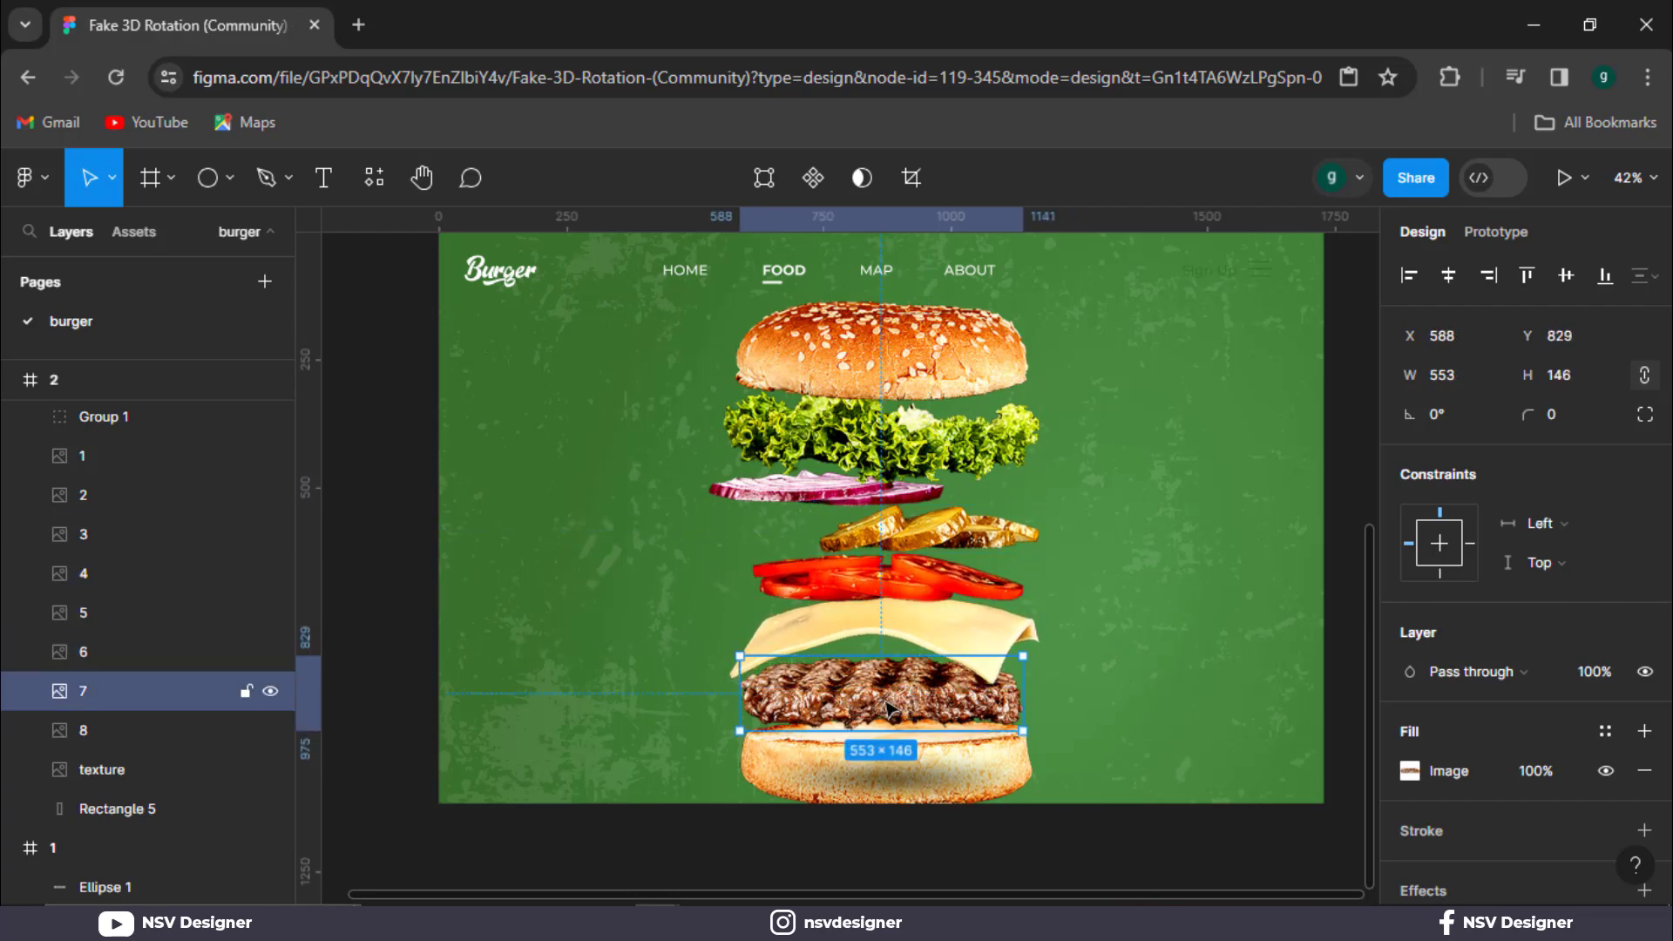
Move the ellipse shadow off the bottom bun to just below frame 2.
click(915, 772)
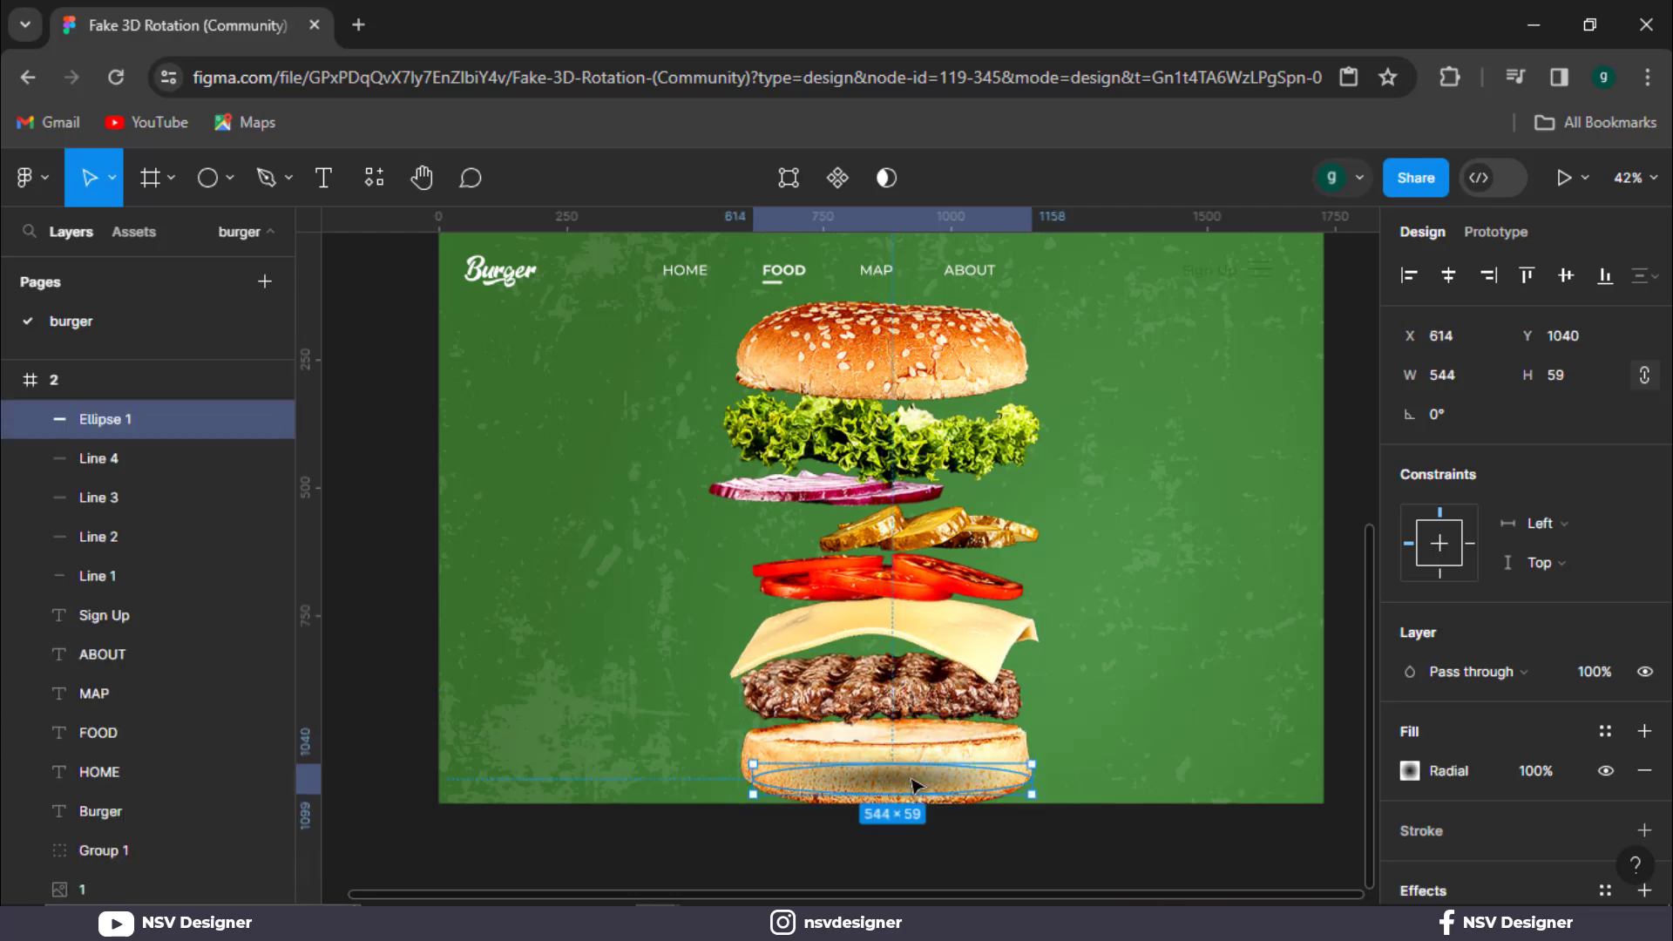
drag(915, 785, 919, 857)
click(922, 767)
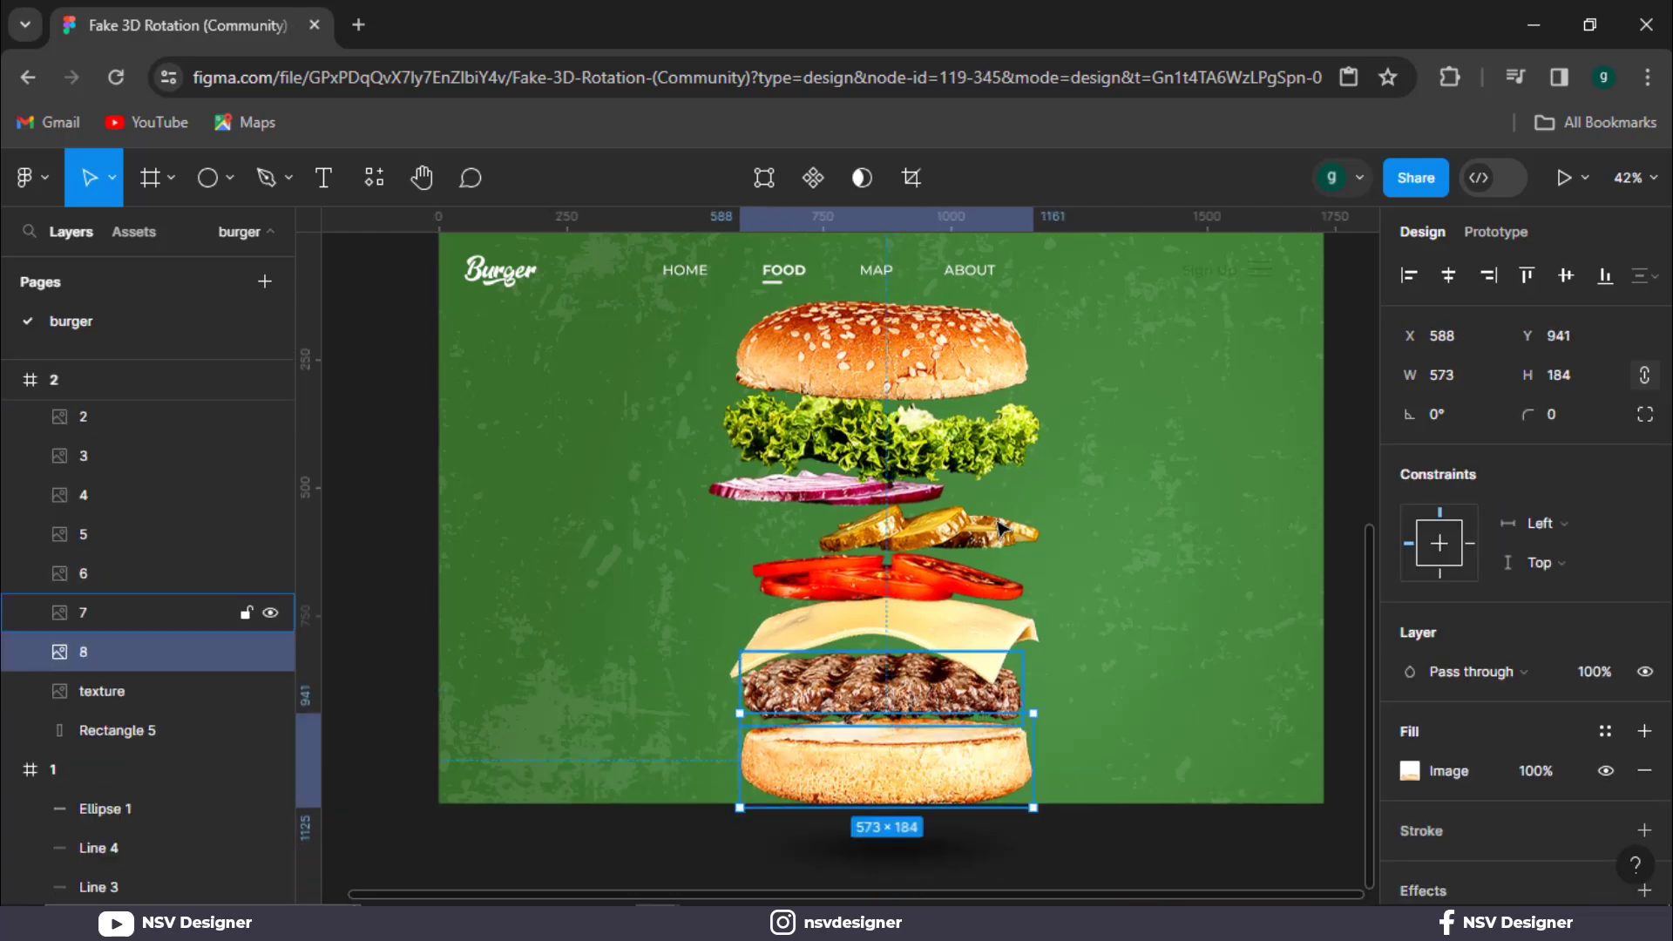
Select all the burger layers without the background texture and move them up slightly in frame 2.
scroll(1063, 529, up, 1)
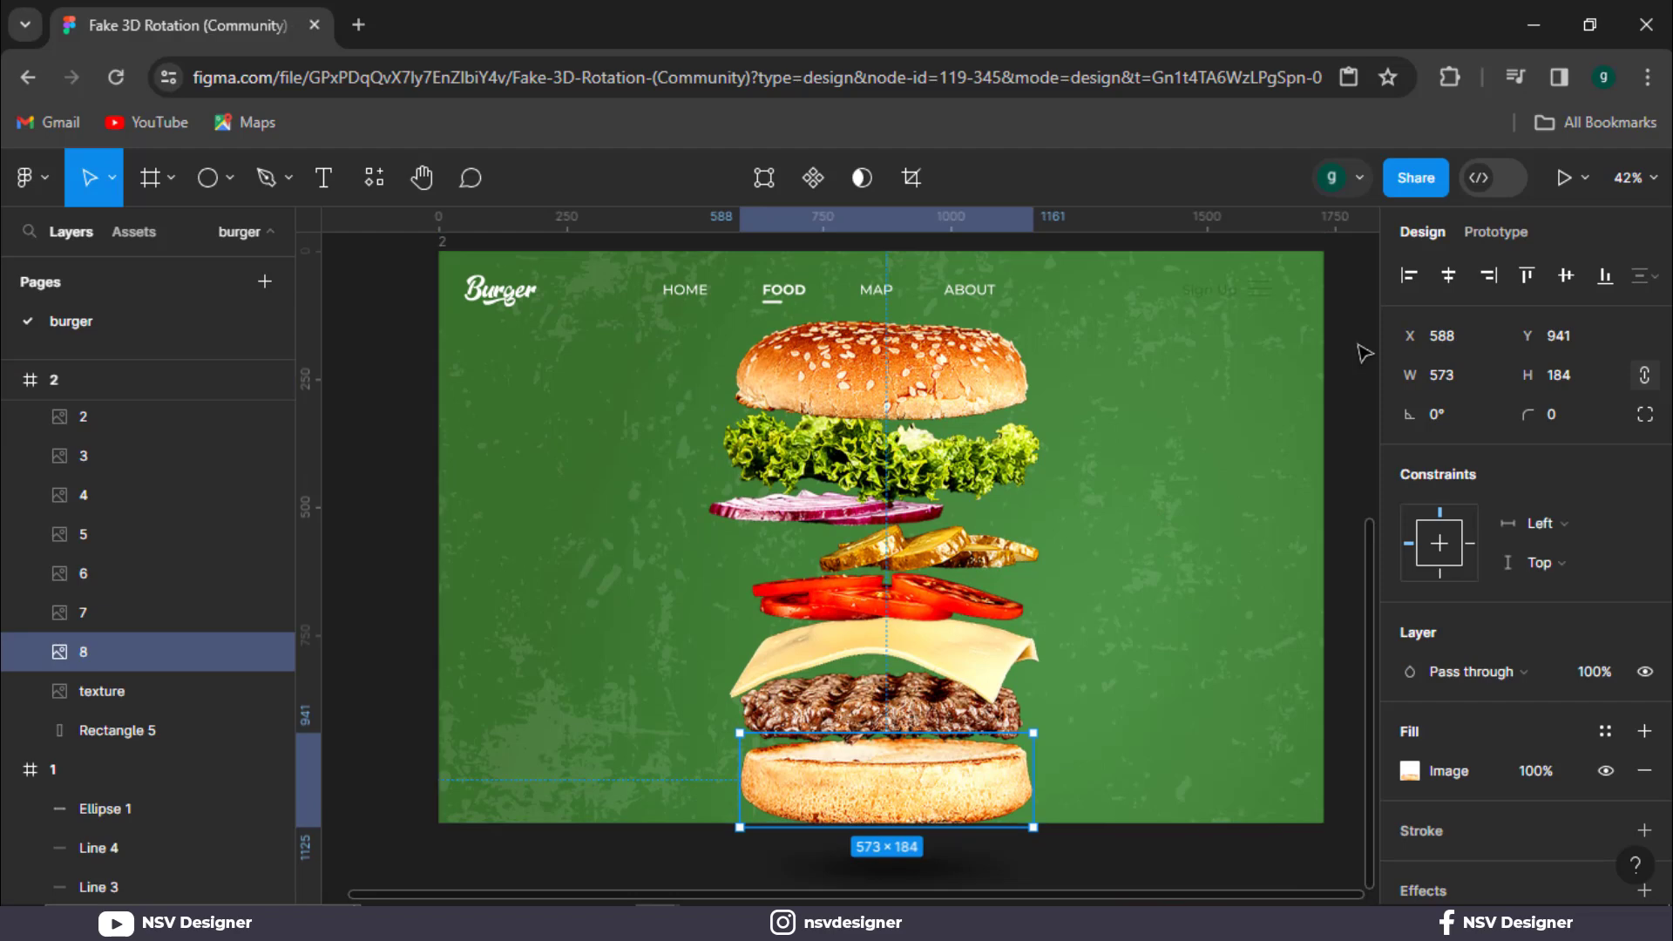
key(ctrl+a)
shift+click(556, 679)
drag(923, 767, 932, 752)
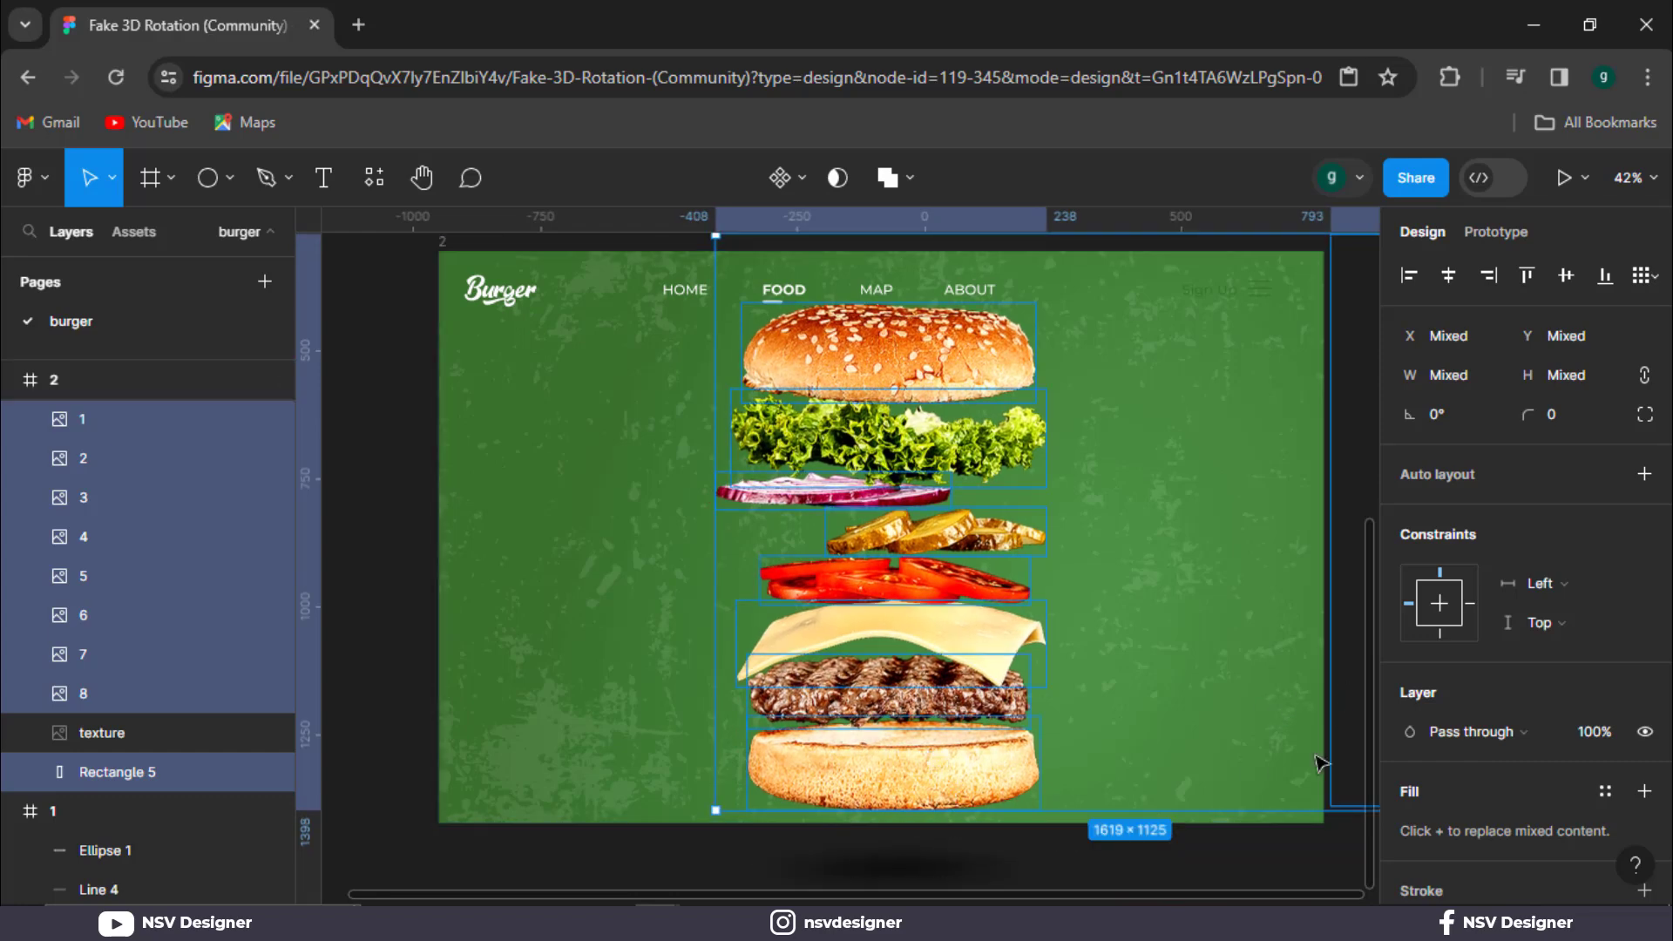
Select the burger layers together with the shadow, scale them to about 586 × 1028 and centre them in the frame.
click(605, 848)
drag(685, 862, 974, 762)
shift+click(621, 724)
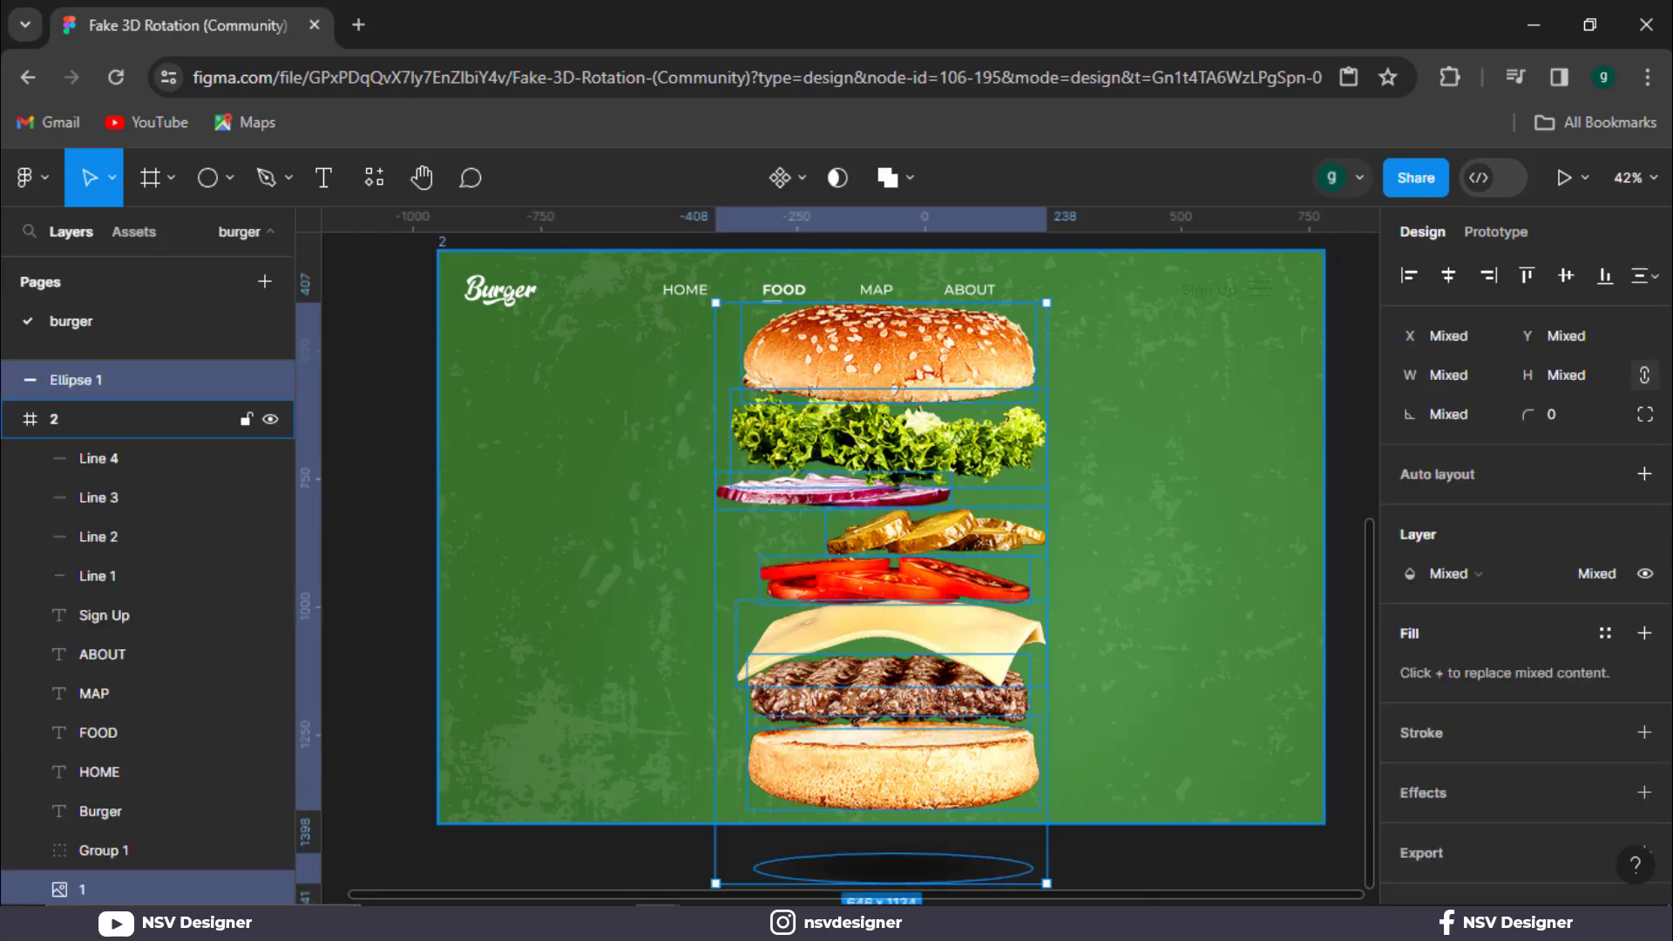
drag(1046, 884, 1031, 857)
drag(974, 776, 970, 767)
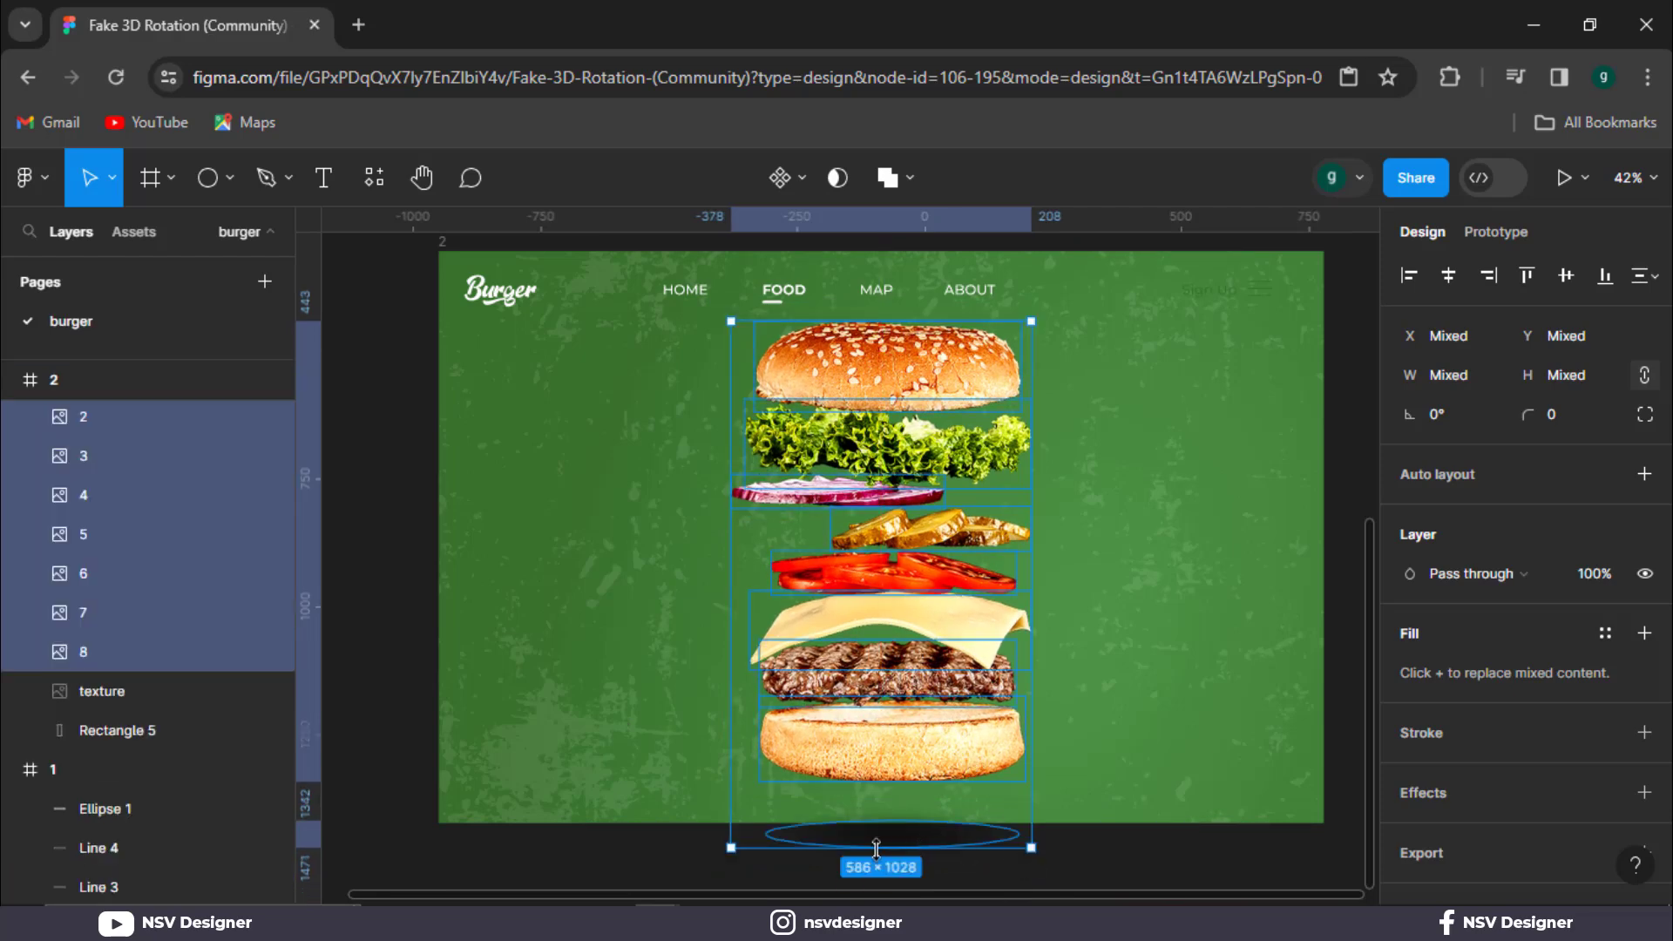
Place the ellipse shadow inside frame 2 beneath the bottom bun, at about X 617, Y 1063.
click(967, 865)
drag(911, 844, 945, 815)
click(958, 849)
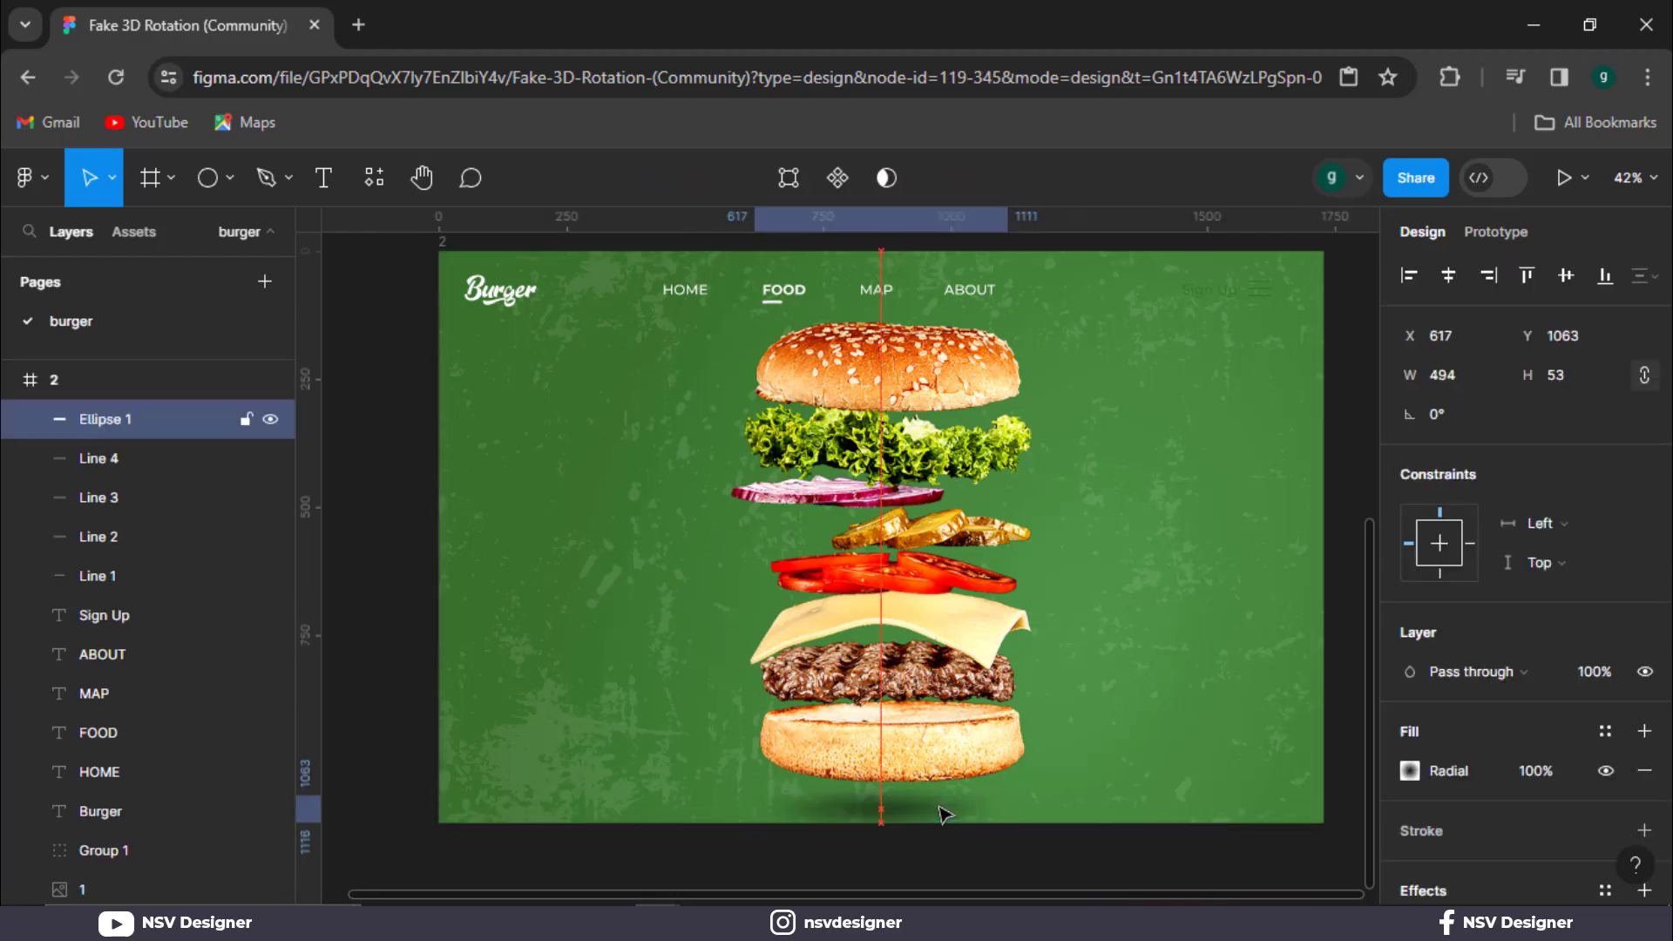
click(1022, 844)
Nudge the bottom bun down closer to the shadow.
click(923, 763)
key(Down)
key(Down)
key(Down)
key(Down)
key(Down)
key(Down)
key(Down)
key(Down)
key(Down)
key(Down)
key(Down)
key(Down)
key(Down)
key(Down)
key(Down)
key(Down)
key(Down)
key(Down)
key(Down)
key(Down)
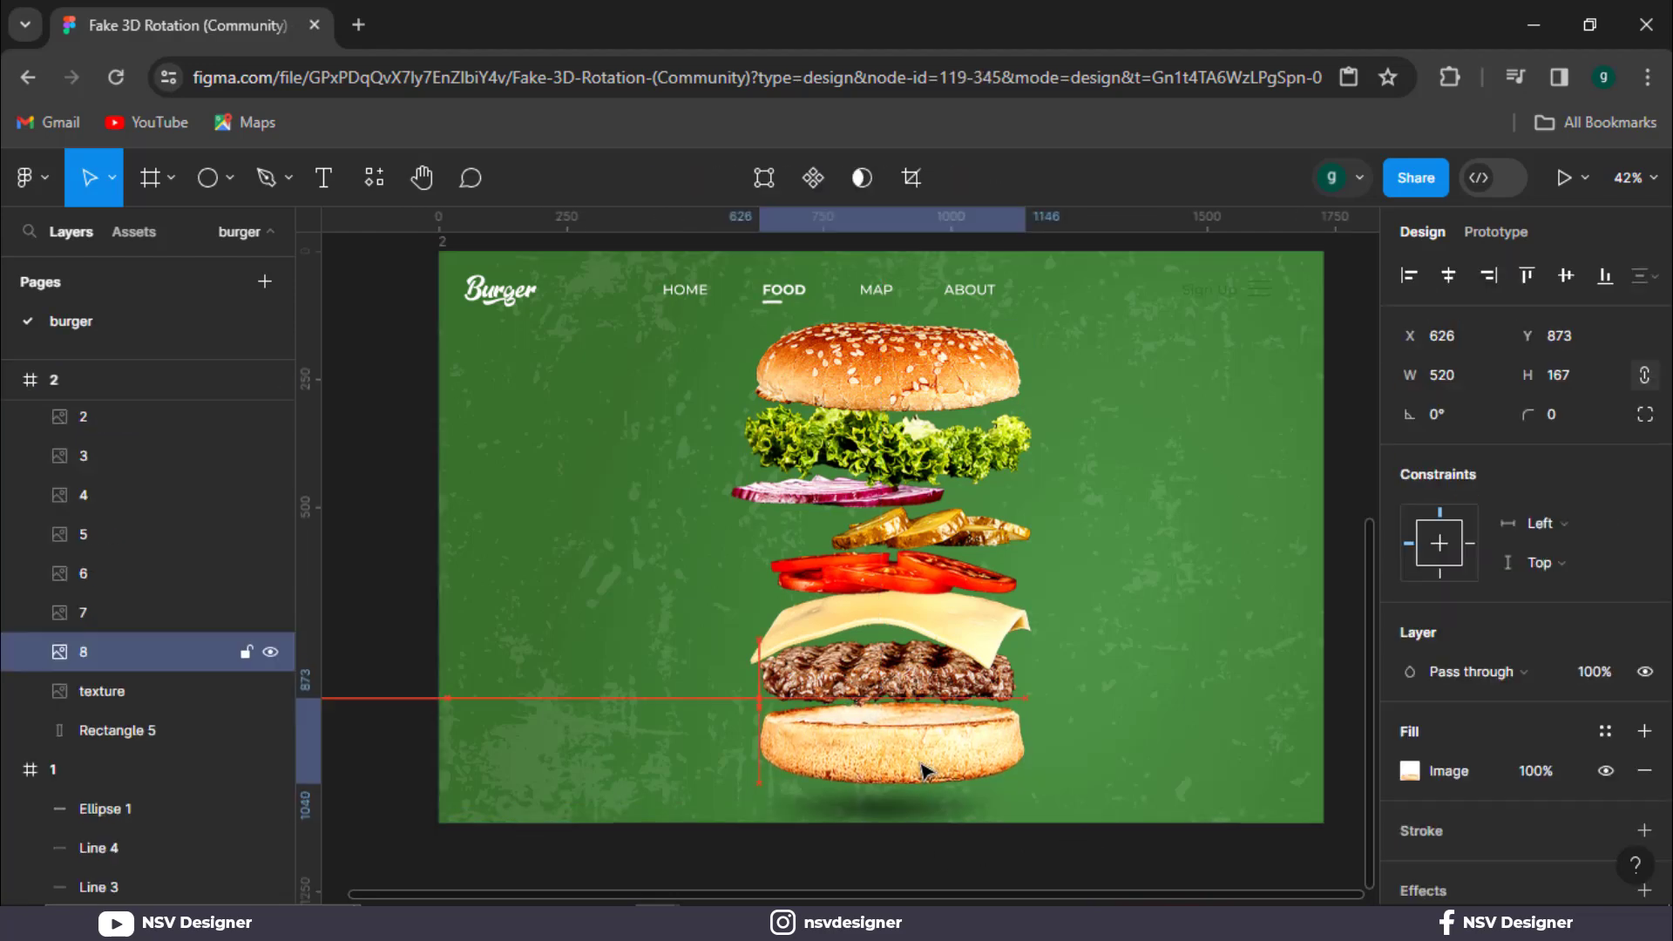
Nudge the patty layer down toward the bottom bun.
click(924, 684)
key(Down)
key(Down)
key(Down)
key(Down)
key(Down)
key(Down)
key(Down)
key(Down)
key(Down)
key(Down)
key(Down)
key(Down)
key(Down)
key(Down)
key(Down)
key(Down)
key(Down)
key(Down)
key(Down)
key(Down)
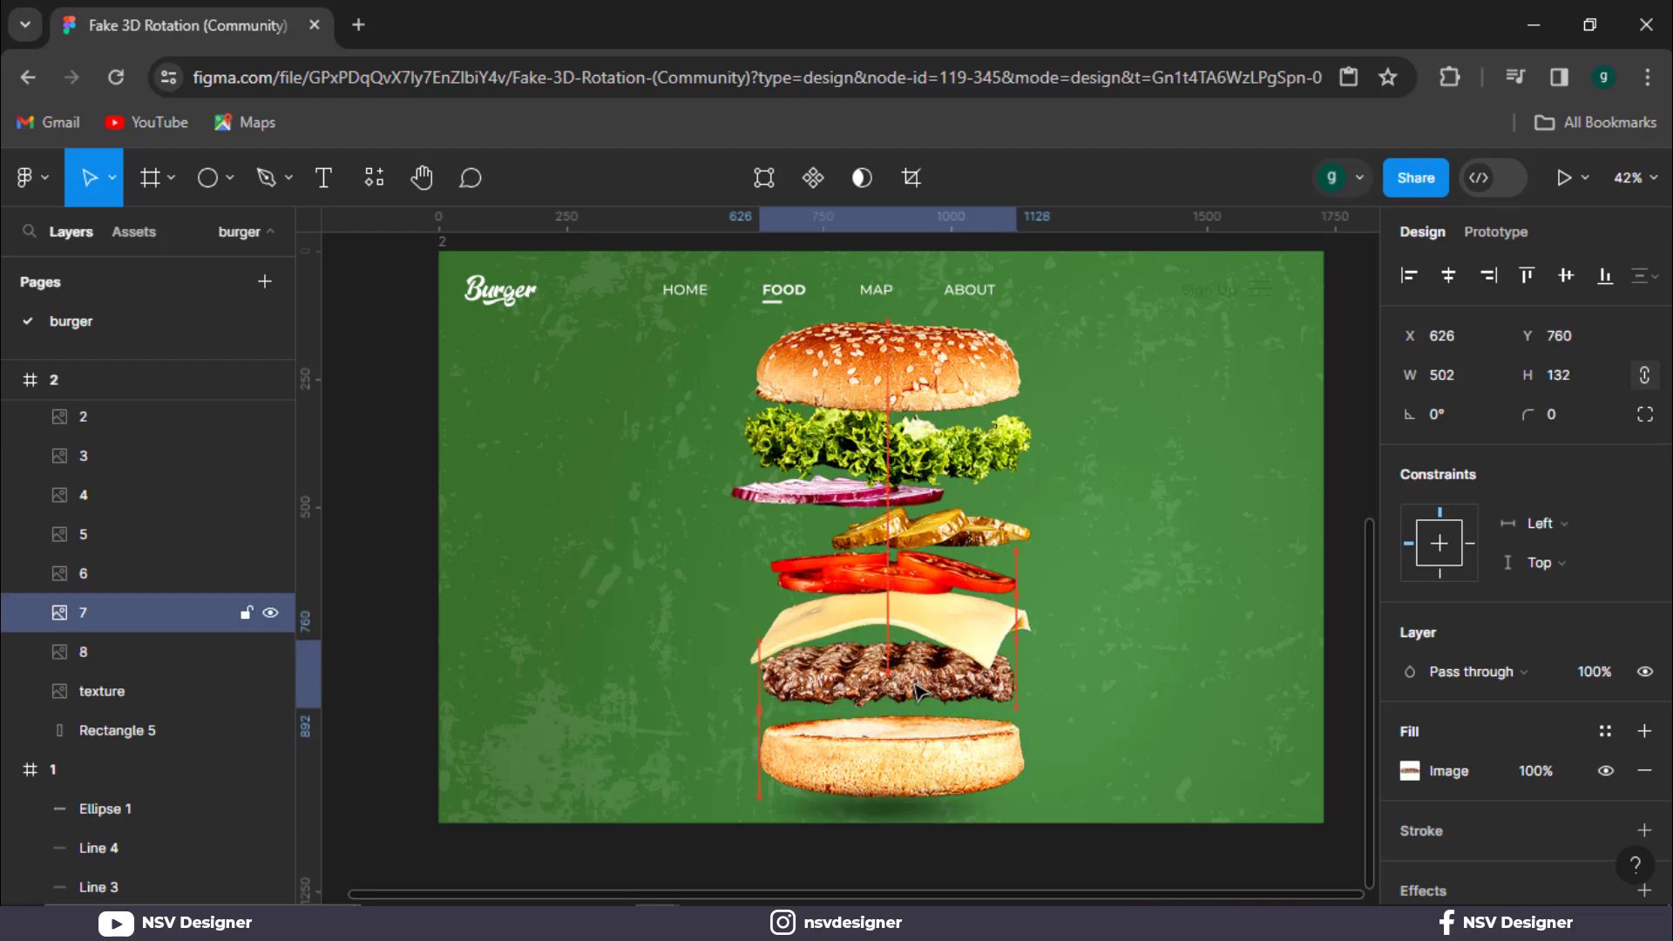
Nudge the cheese and tomato layers down to even out the spacing above the patty.
click(907, 638)
key(Down)
key(Down)
key(Down)
key(Down)
key(Down)
key(Down)
key(Down)
key(Down)
key(Down)
key(Down)
key(Down)
key(Down)
key(Down)
key(Down)
key(Down)
key(Down)
key(Down)
key(Down)
key(Down)
key(Down)
click(900, 593)
key(Down)
key(Down)
key(Down)
key(Down)
key(Down)
key(Down)
key(Down)
key(Down)
key(Down)
key(Down)
key(Down)
key(Down)
key(Down)
key(Down)
key(Down)
key(Down)
key(Down)
key(Down)
key(Down)
key(Down)
click(902, 638)
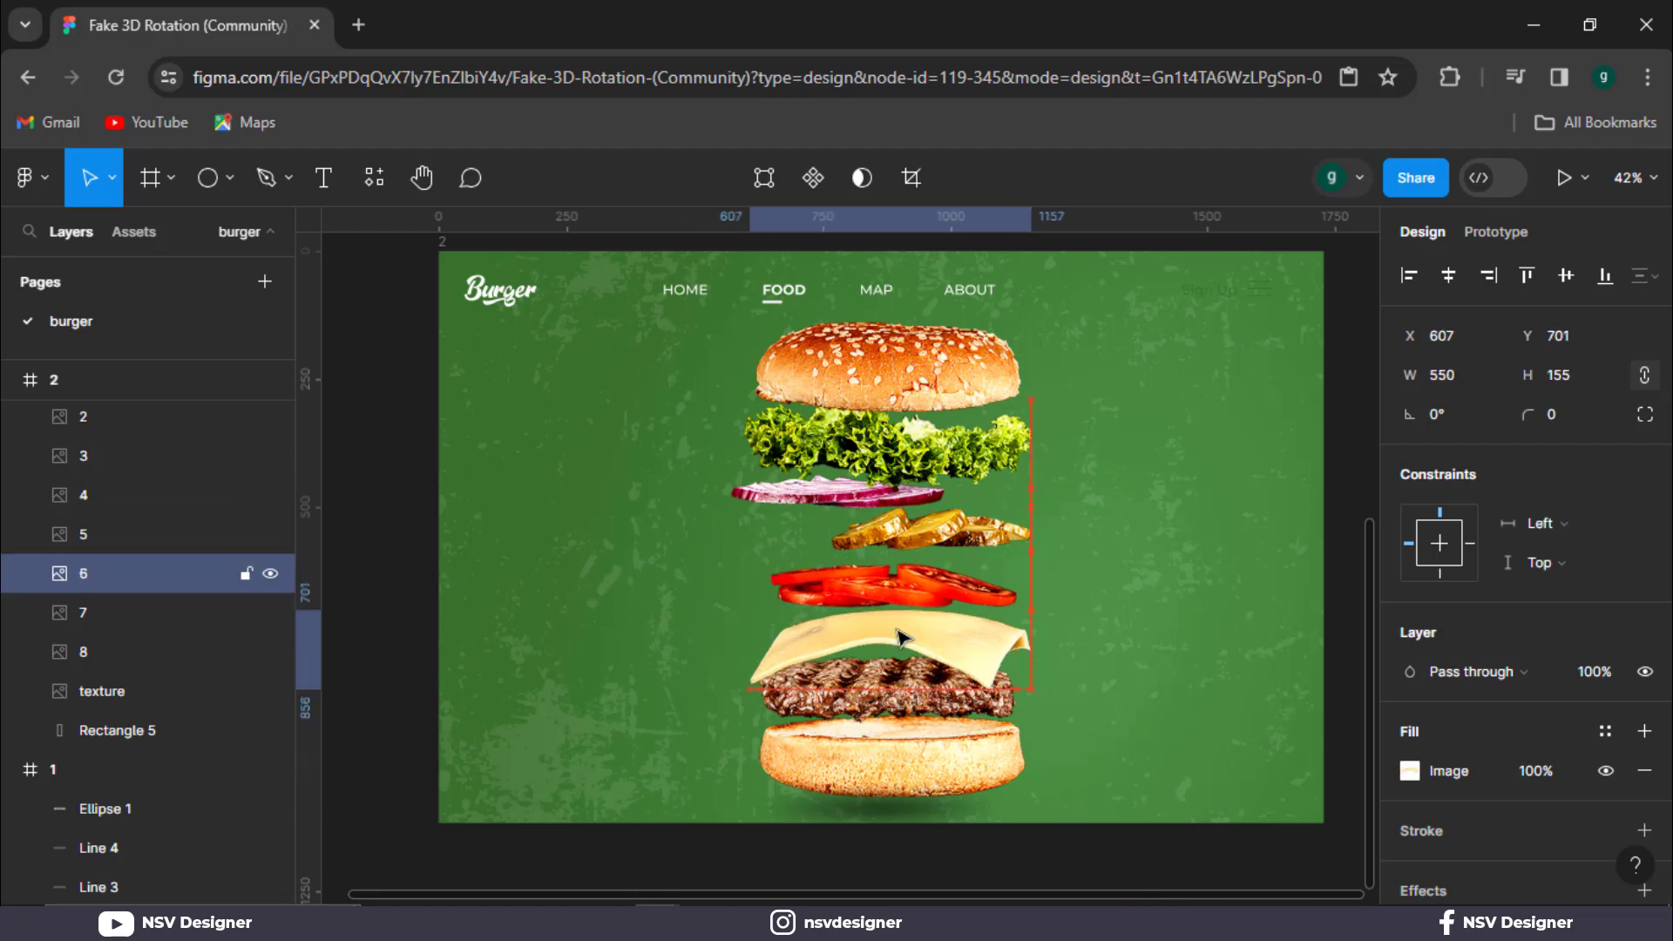
Adjust the pickle, onion and lettuce layers slightly downward to even the gaps below the top bun.
click(937, 527)
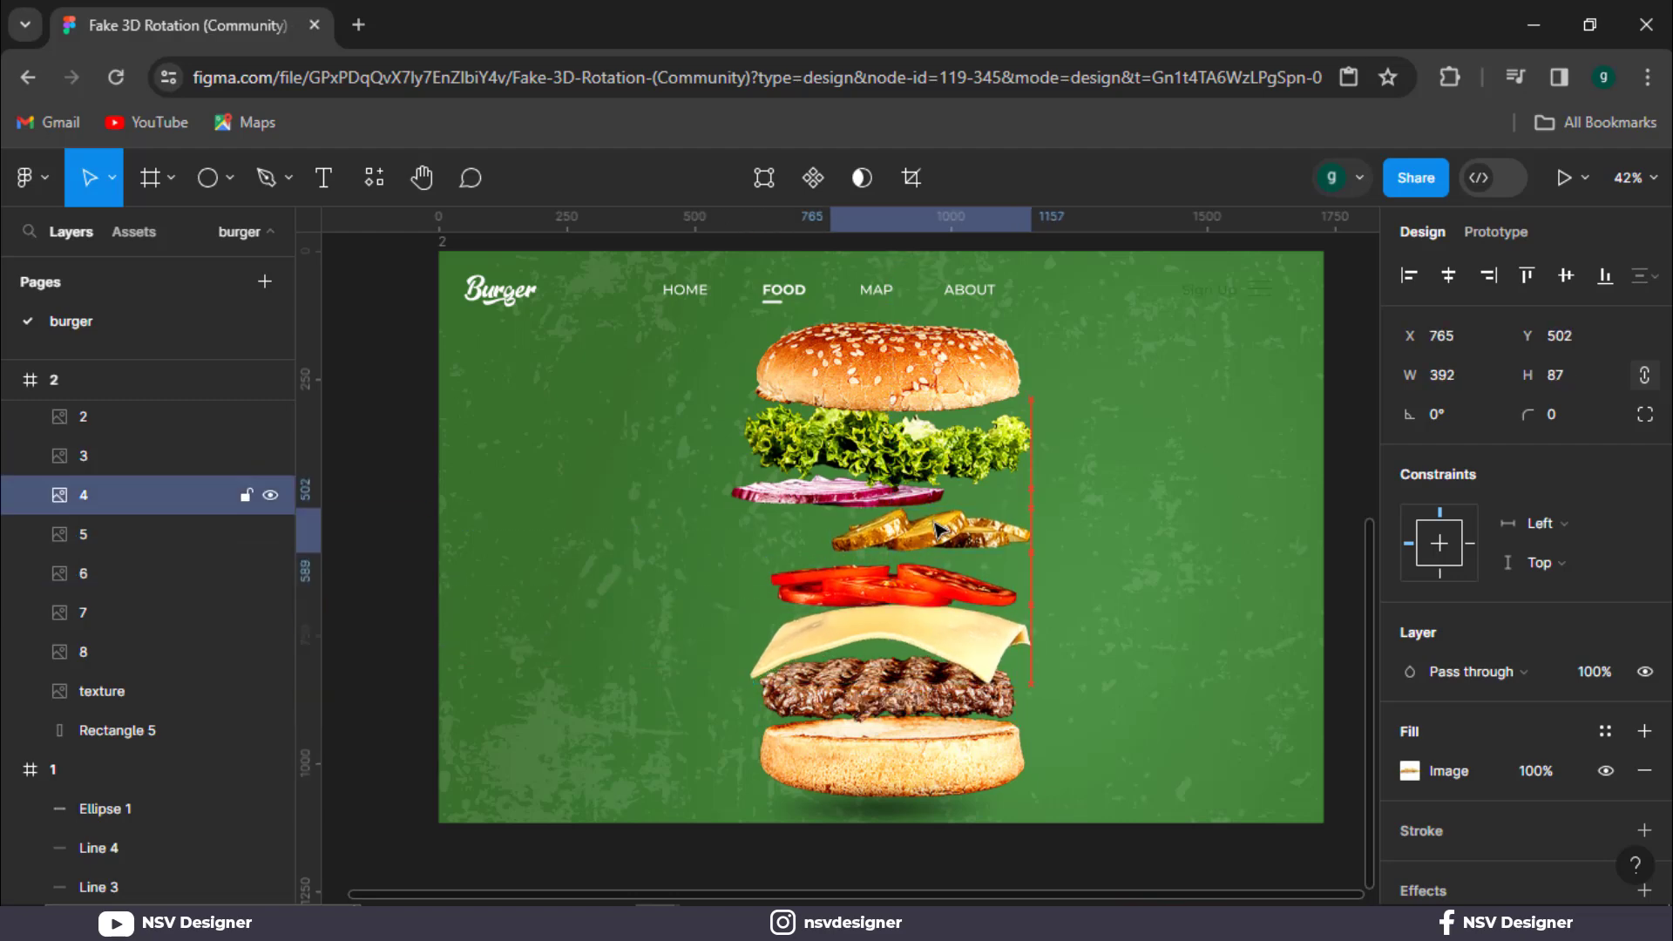
click(798, 493)
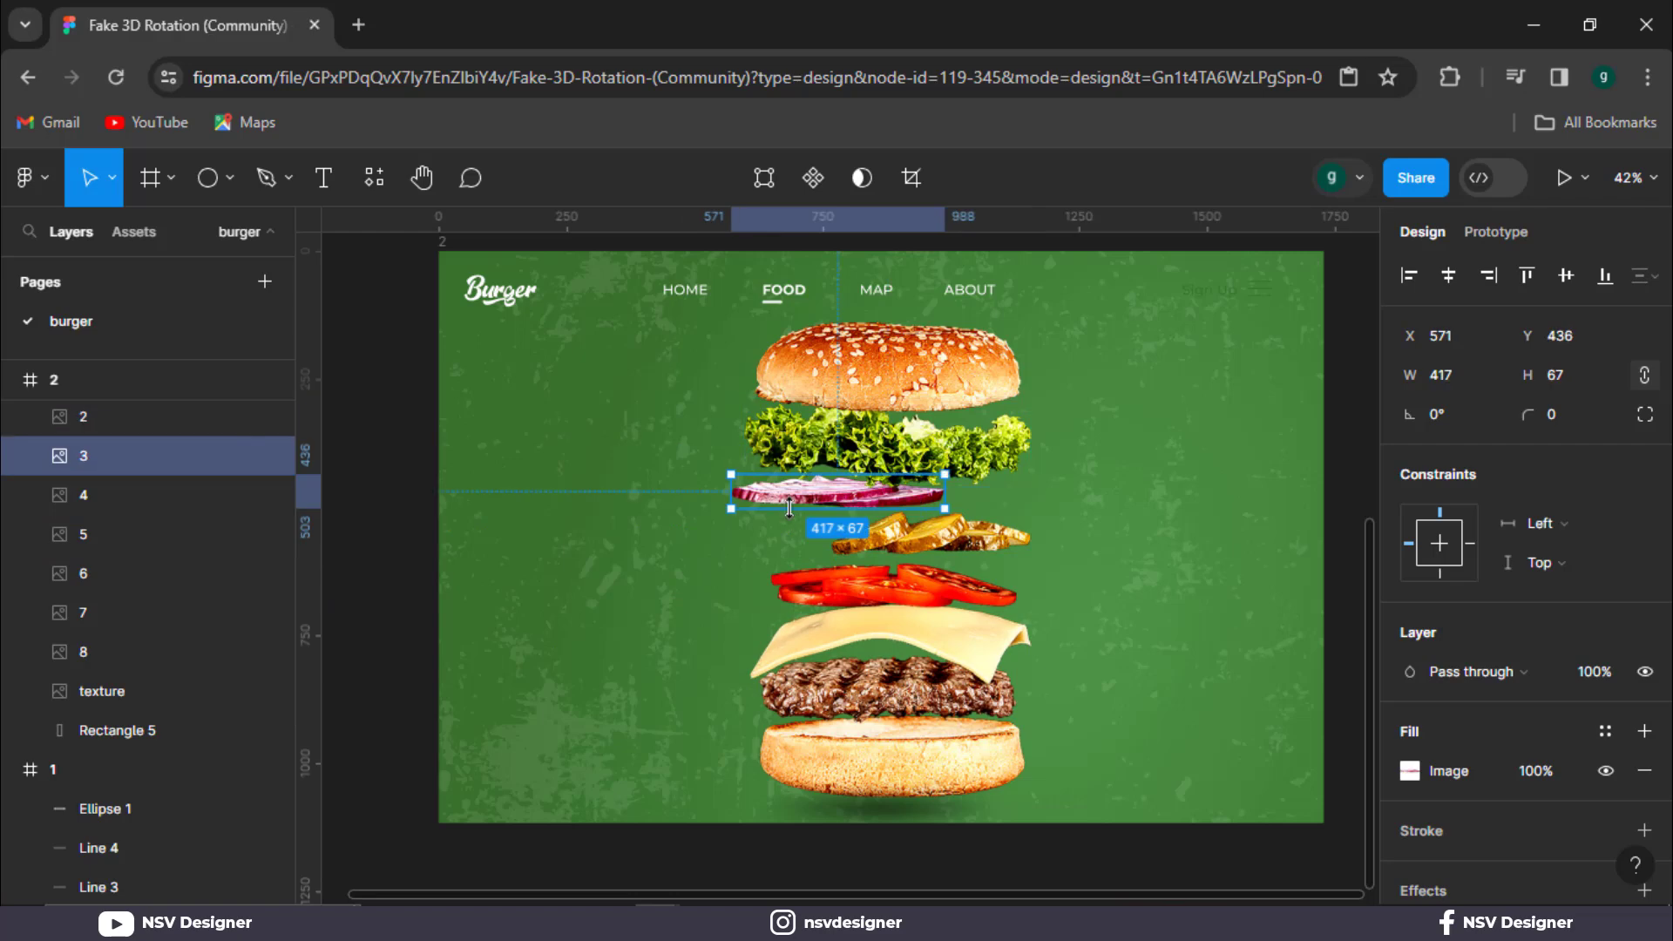
click(819, 462)
click(950, 396)
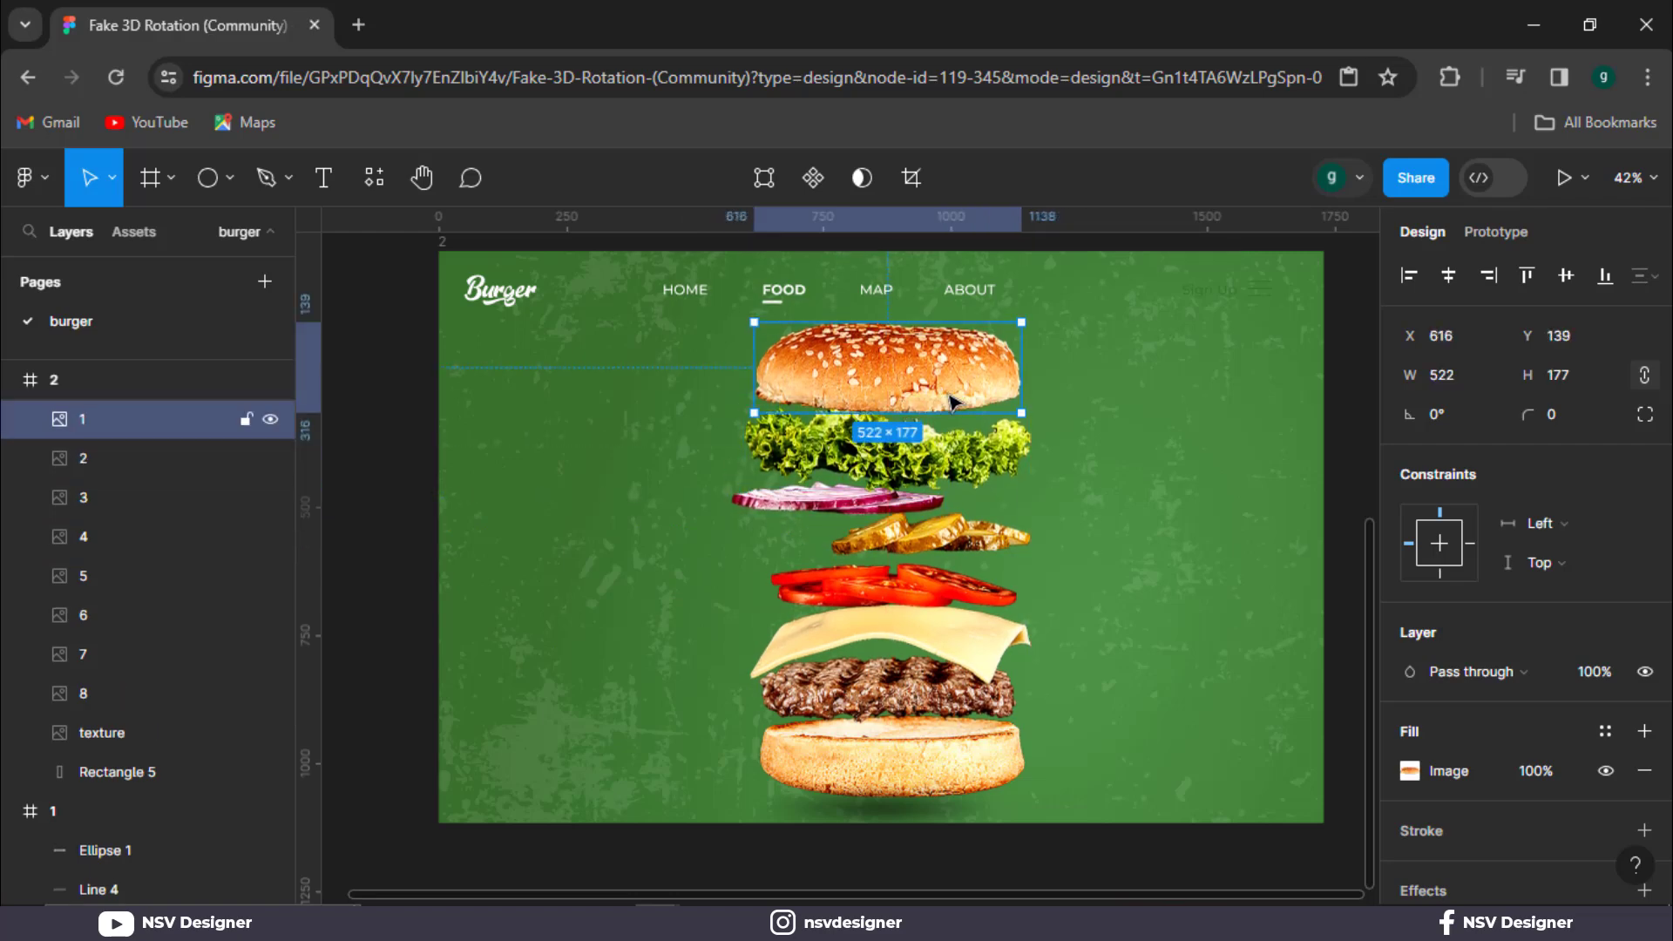
key(Escape)
key(Escape)
Draw a stepped leader line about 249 × 36 with the Pen tool, running outward from the right side of the top bun.
drag(1315, 520, 1251, 521)
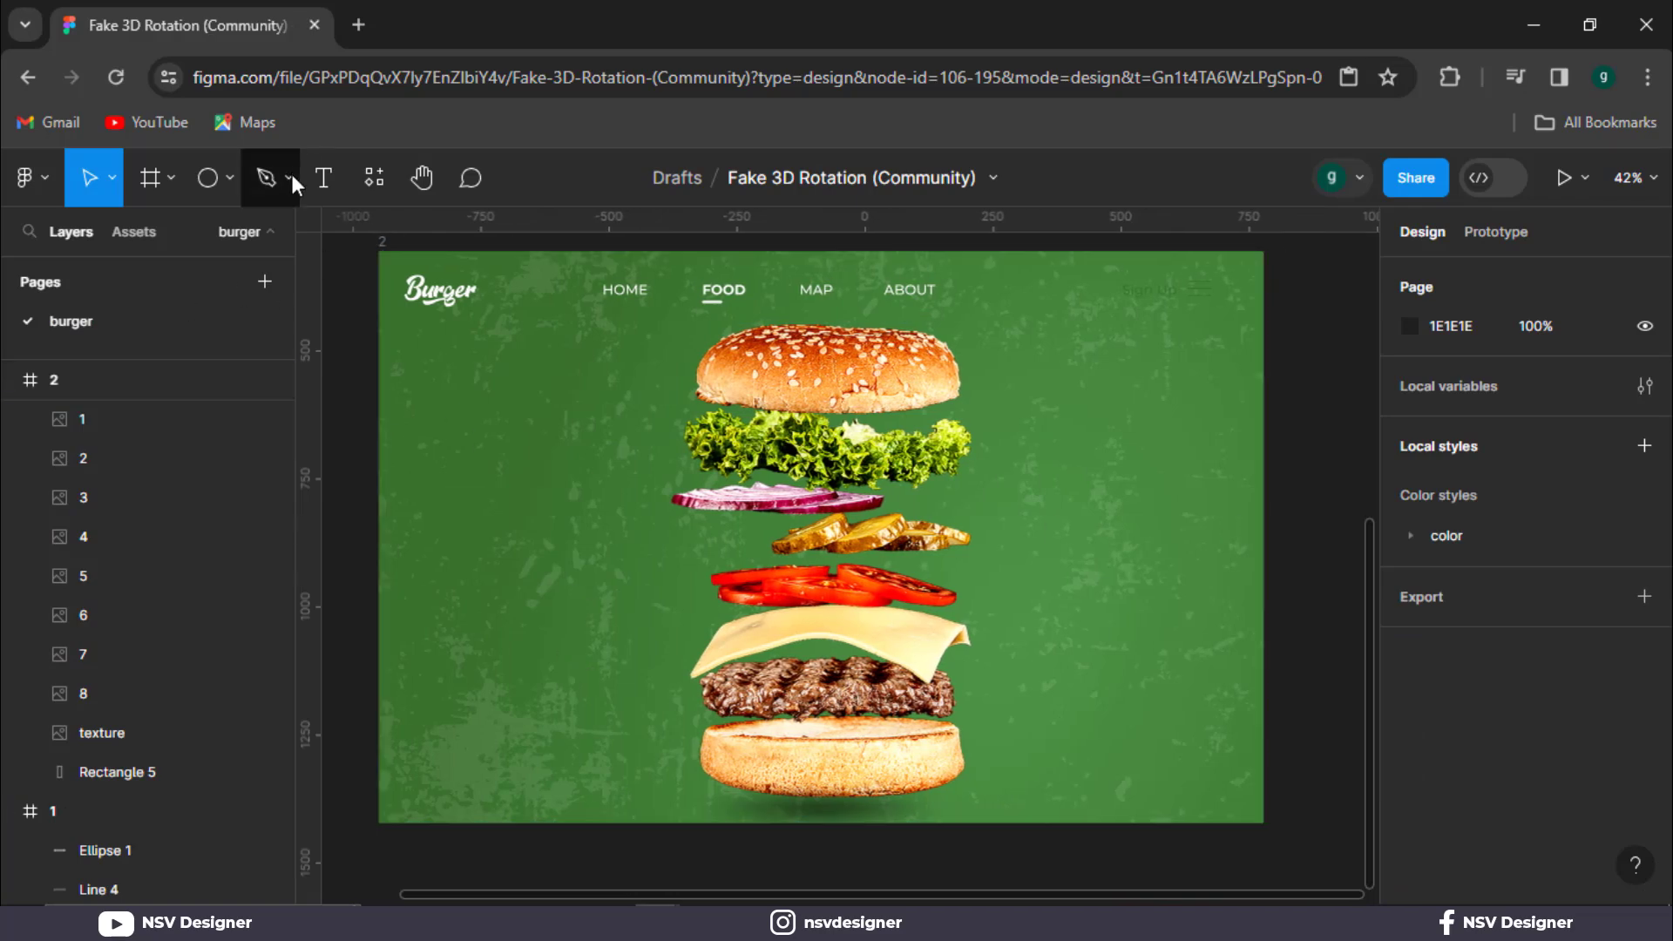
click(269, 177)
drag(1113, 505, 651, 486)
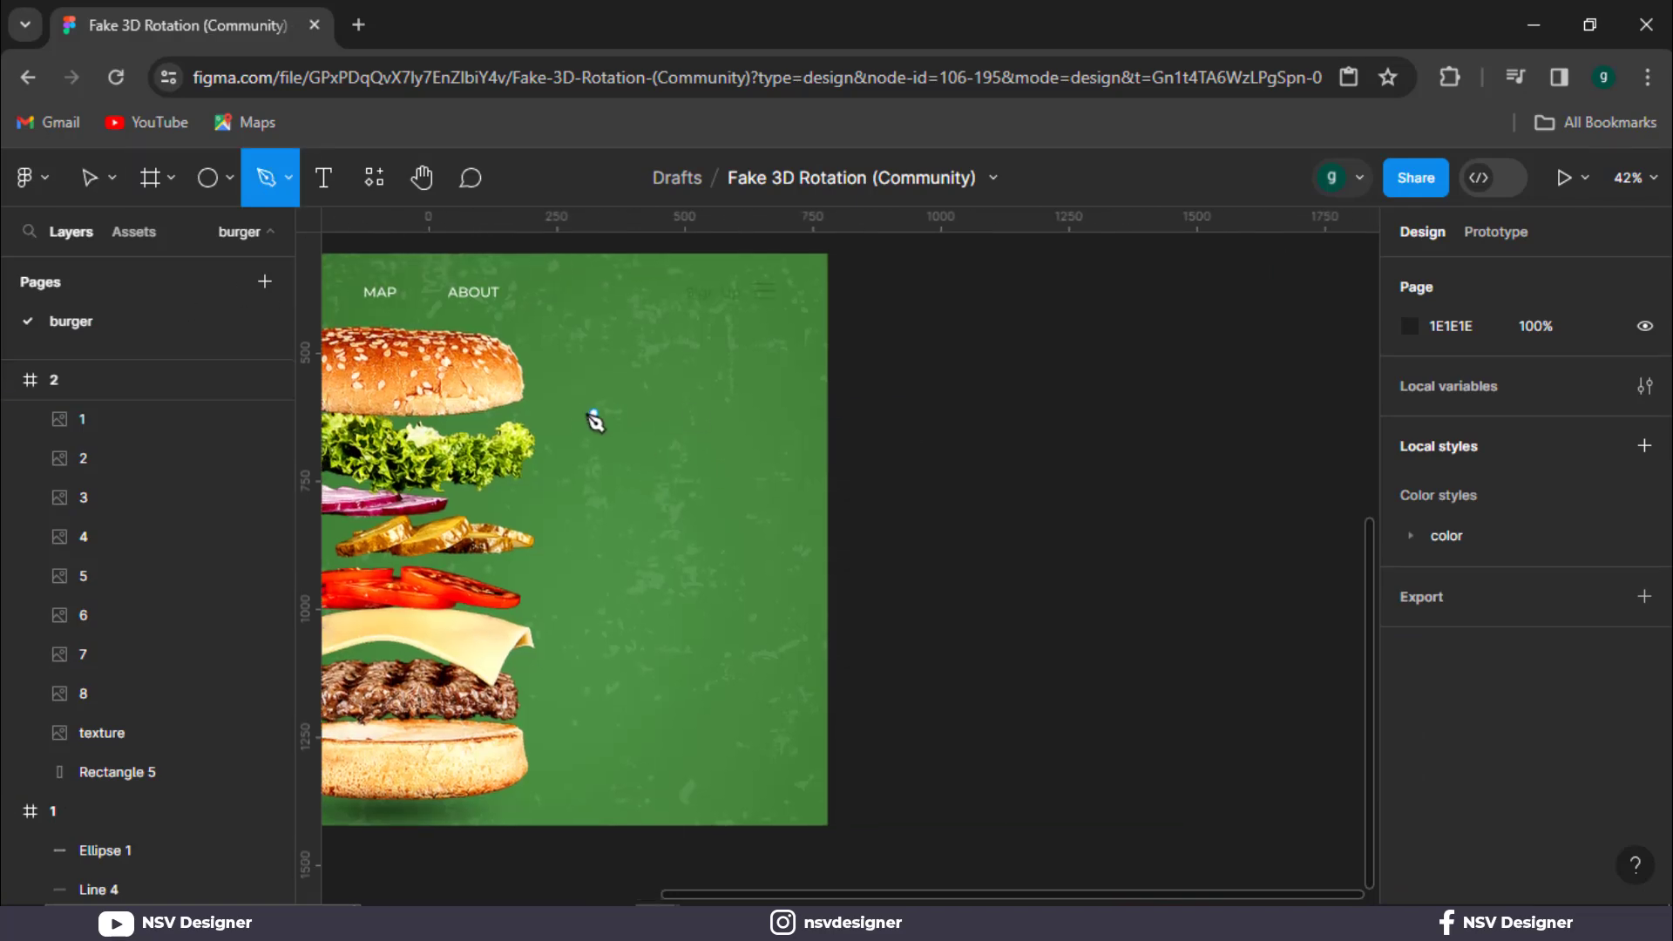
drag(602, 422, 894, 447)
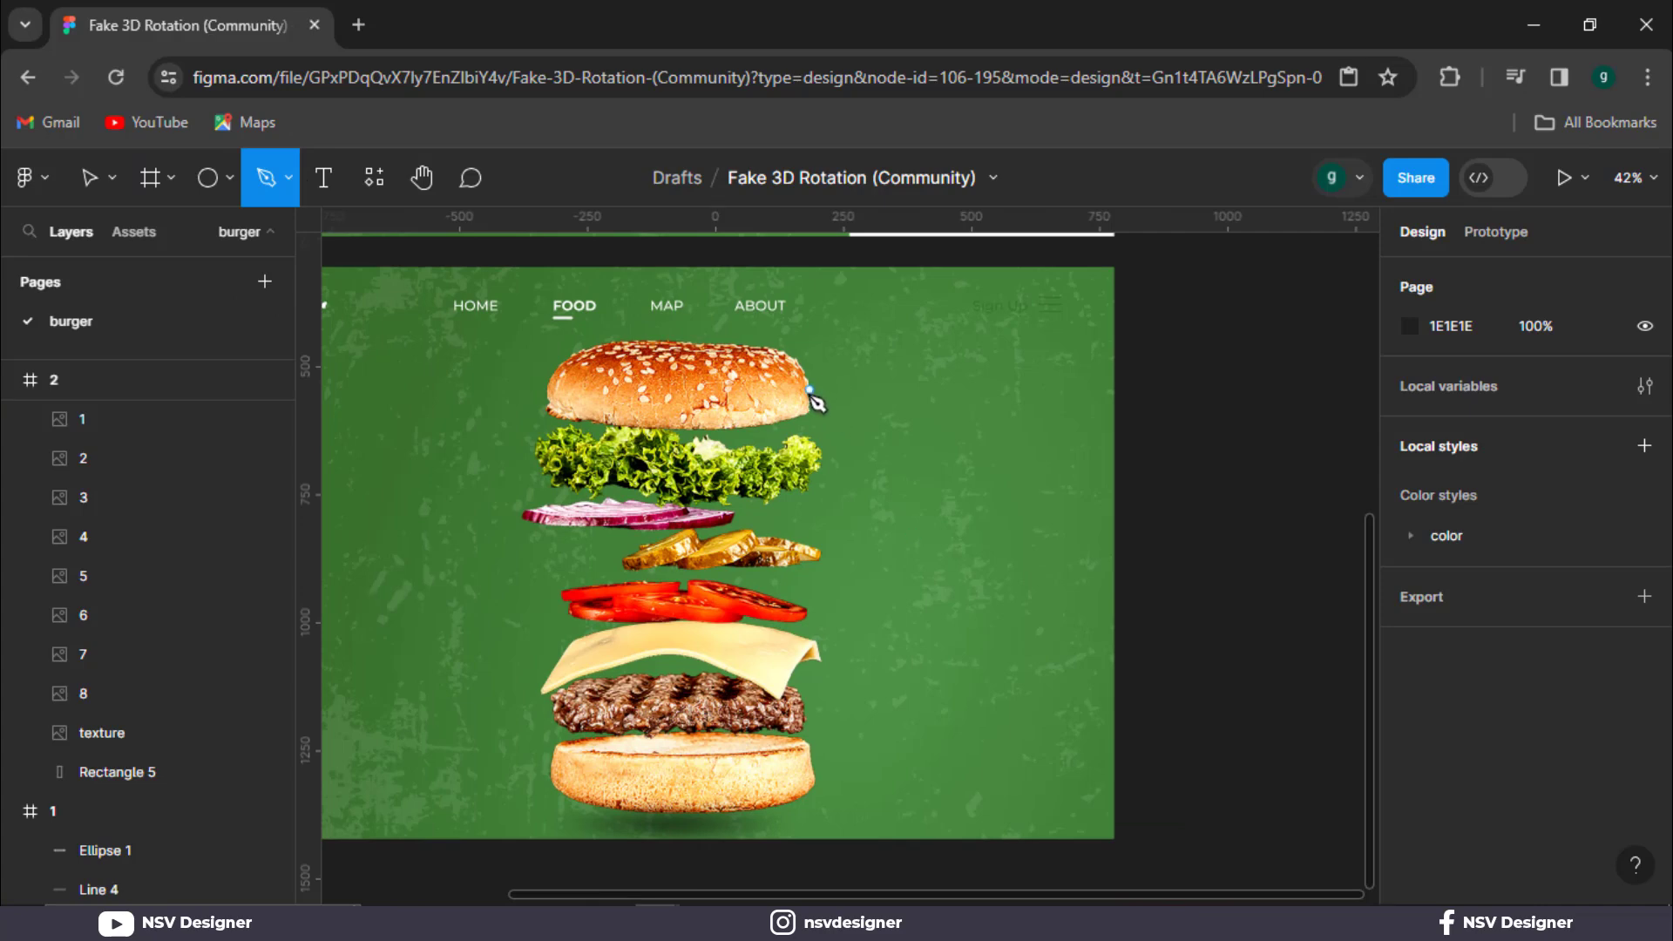
click(819, 381)
click(840, 402)
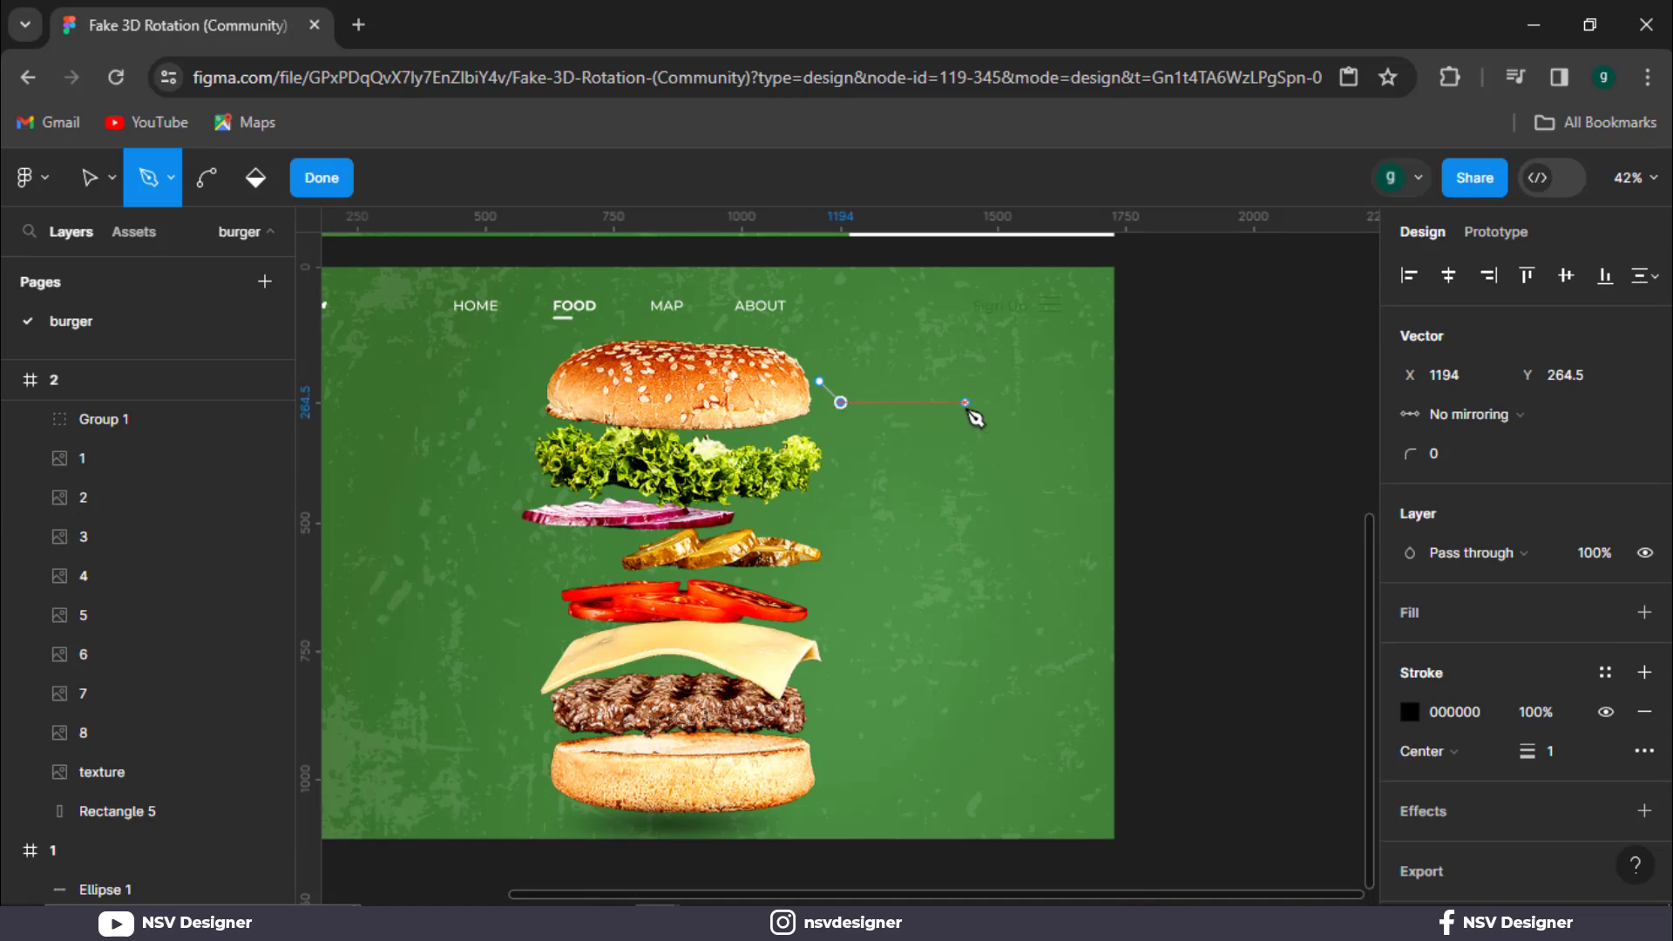
click(820, 381)
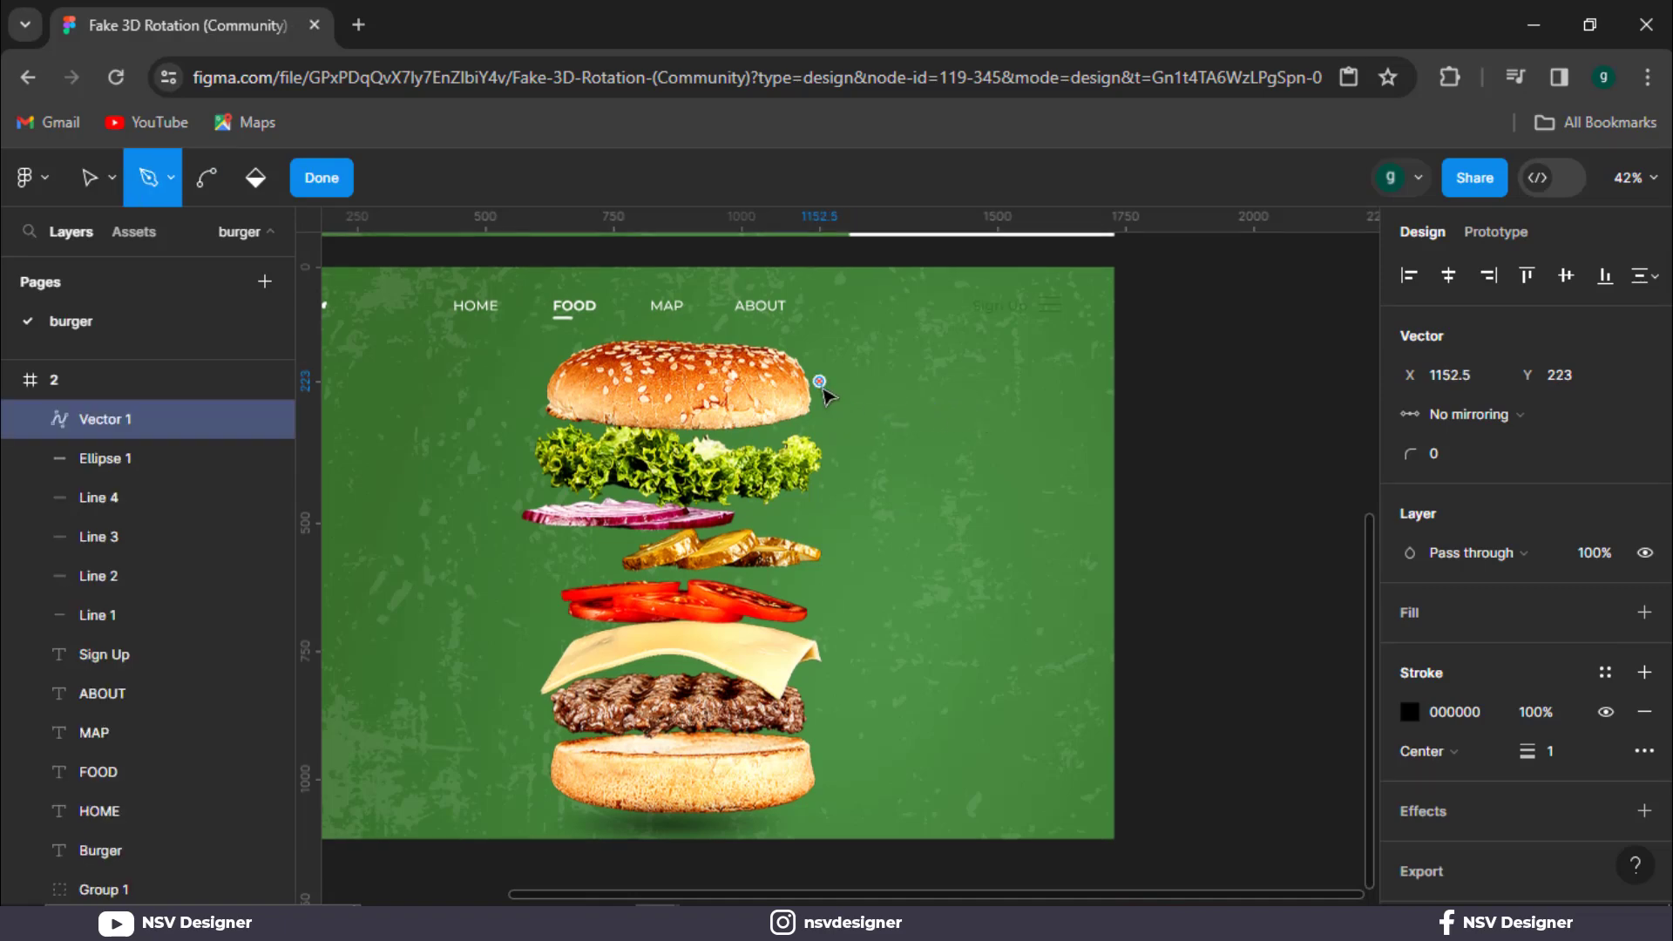
click(842, 381)
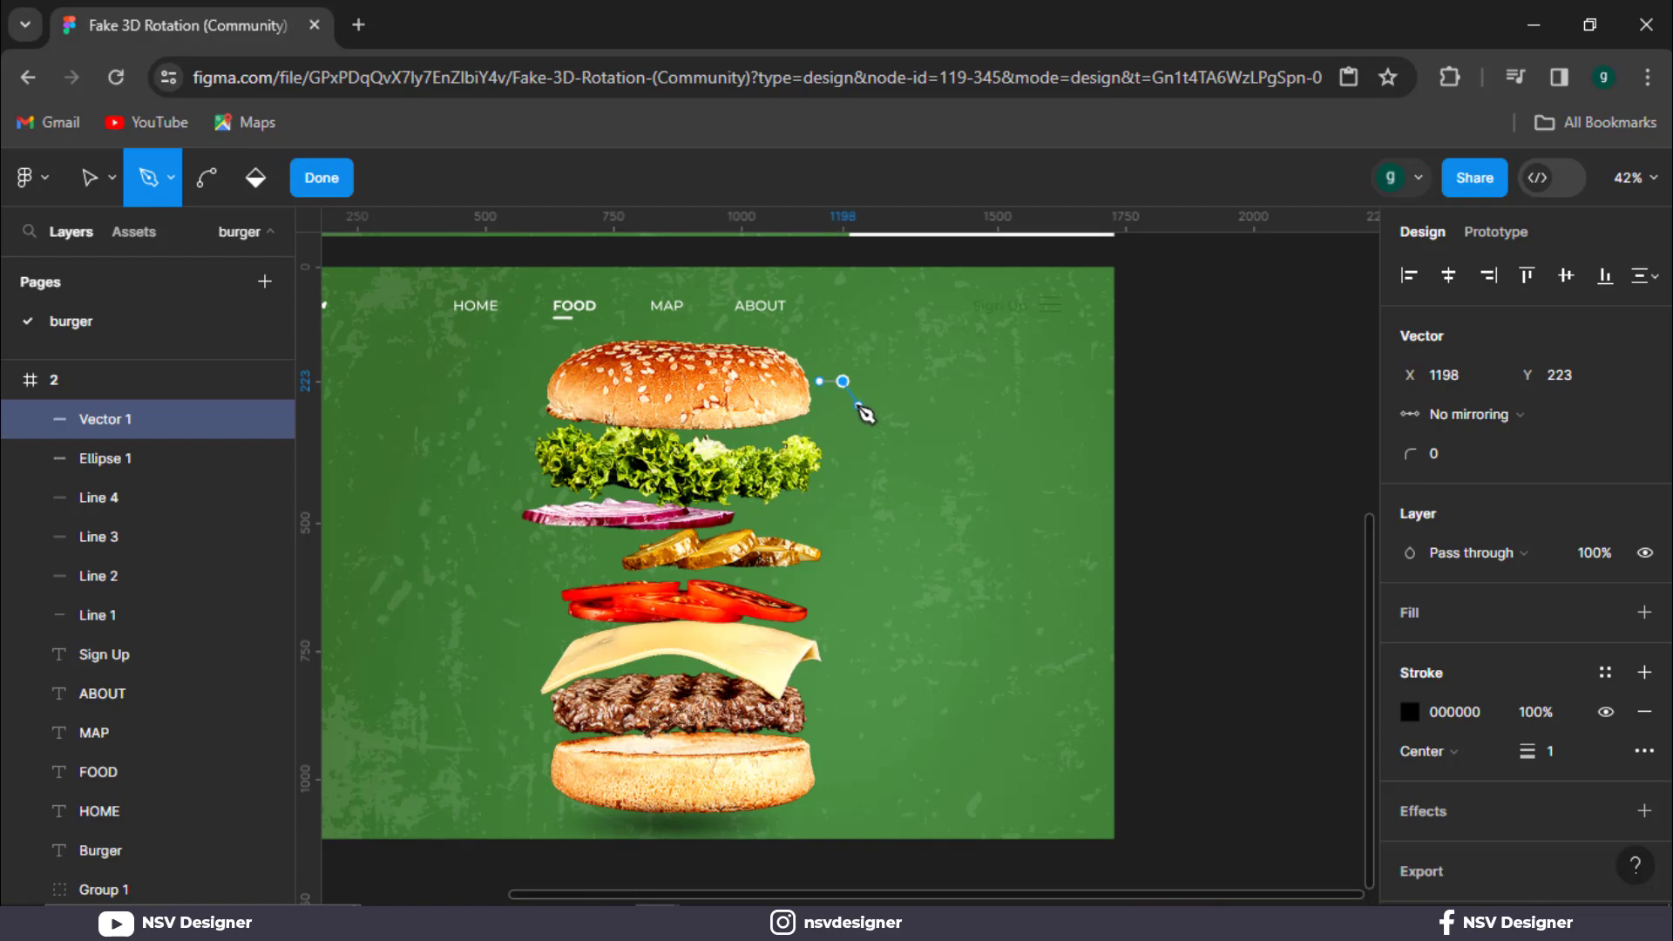
click(861, 399)
click(948, 400)
key(Escape)
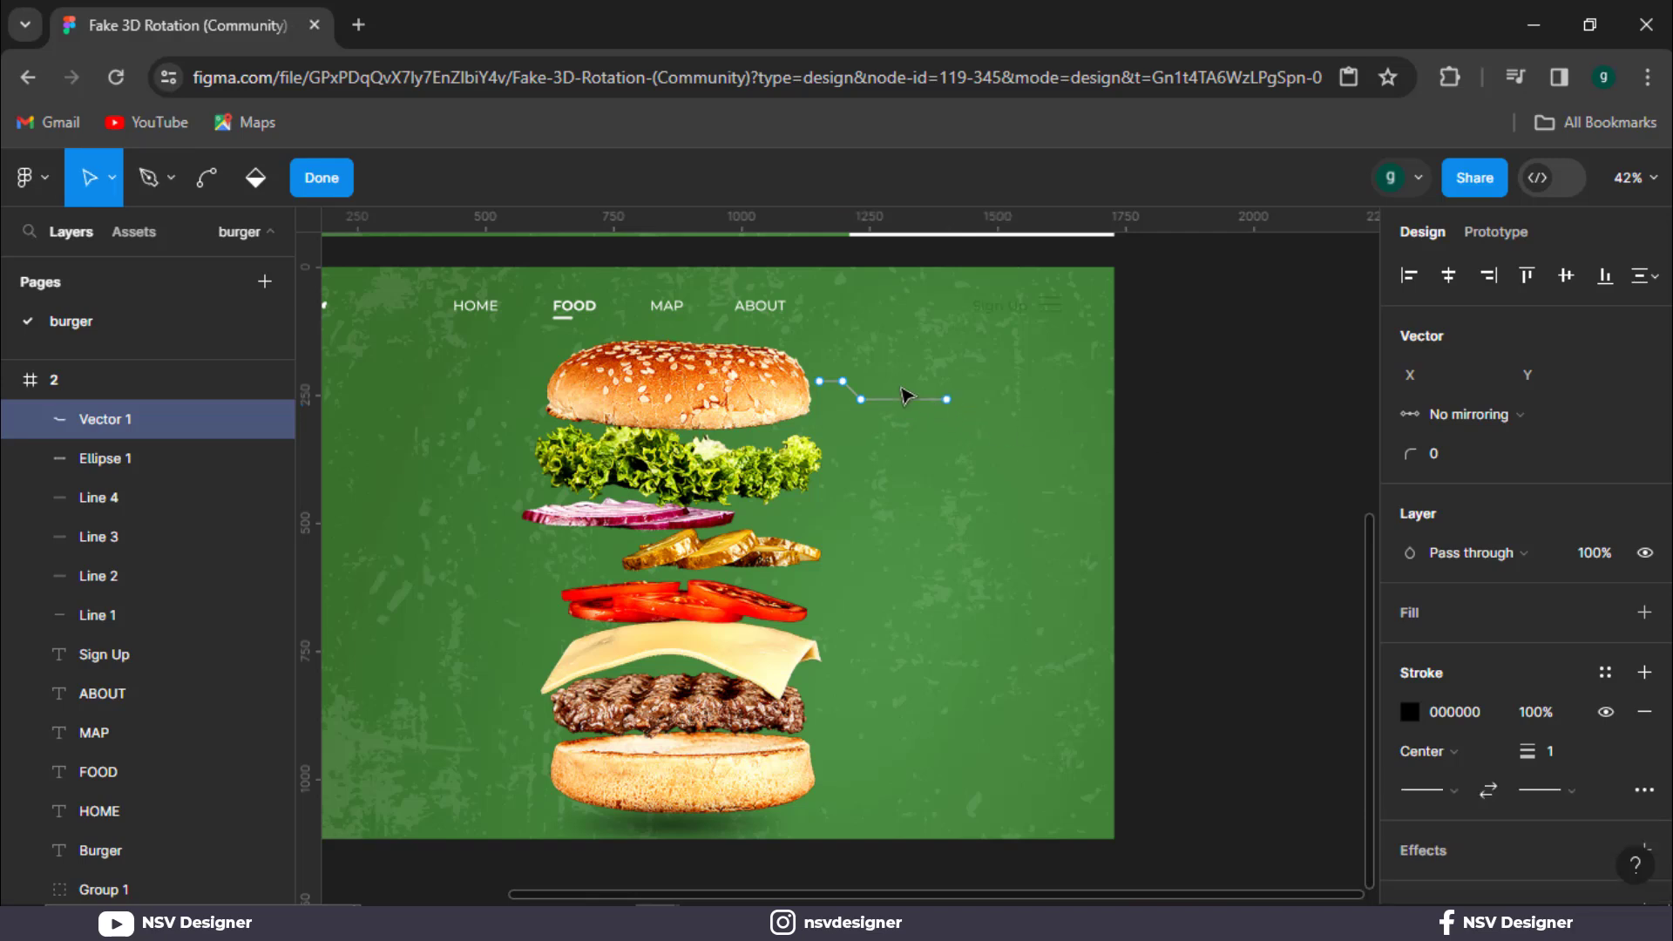
click(335, 178)
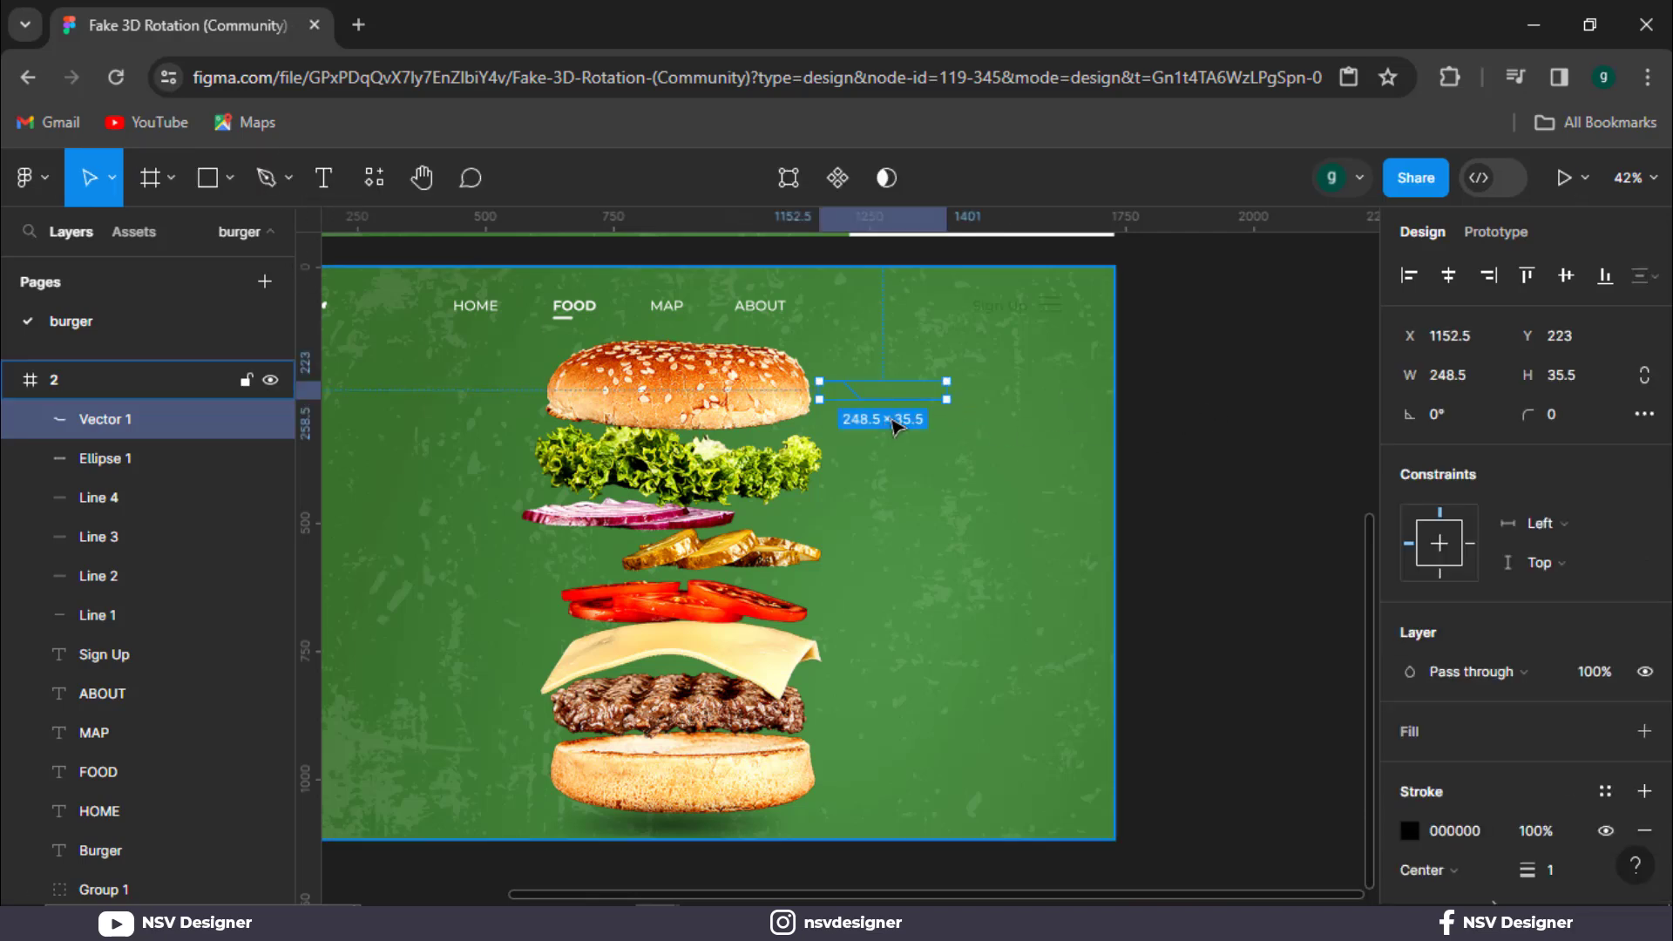
Set the leader line's stroke to white (FFFFFF) with a thickness of 3.
click(1410, 830)
click(1012, 458)
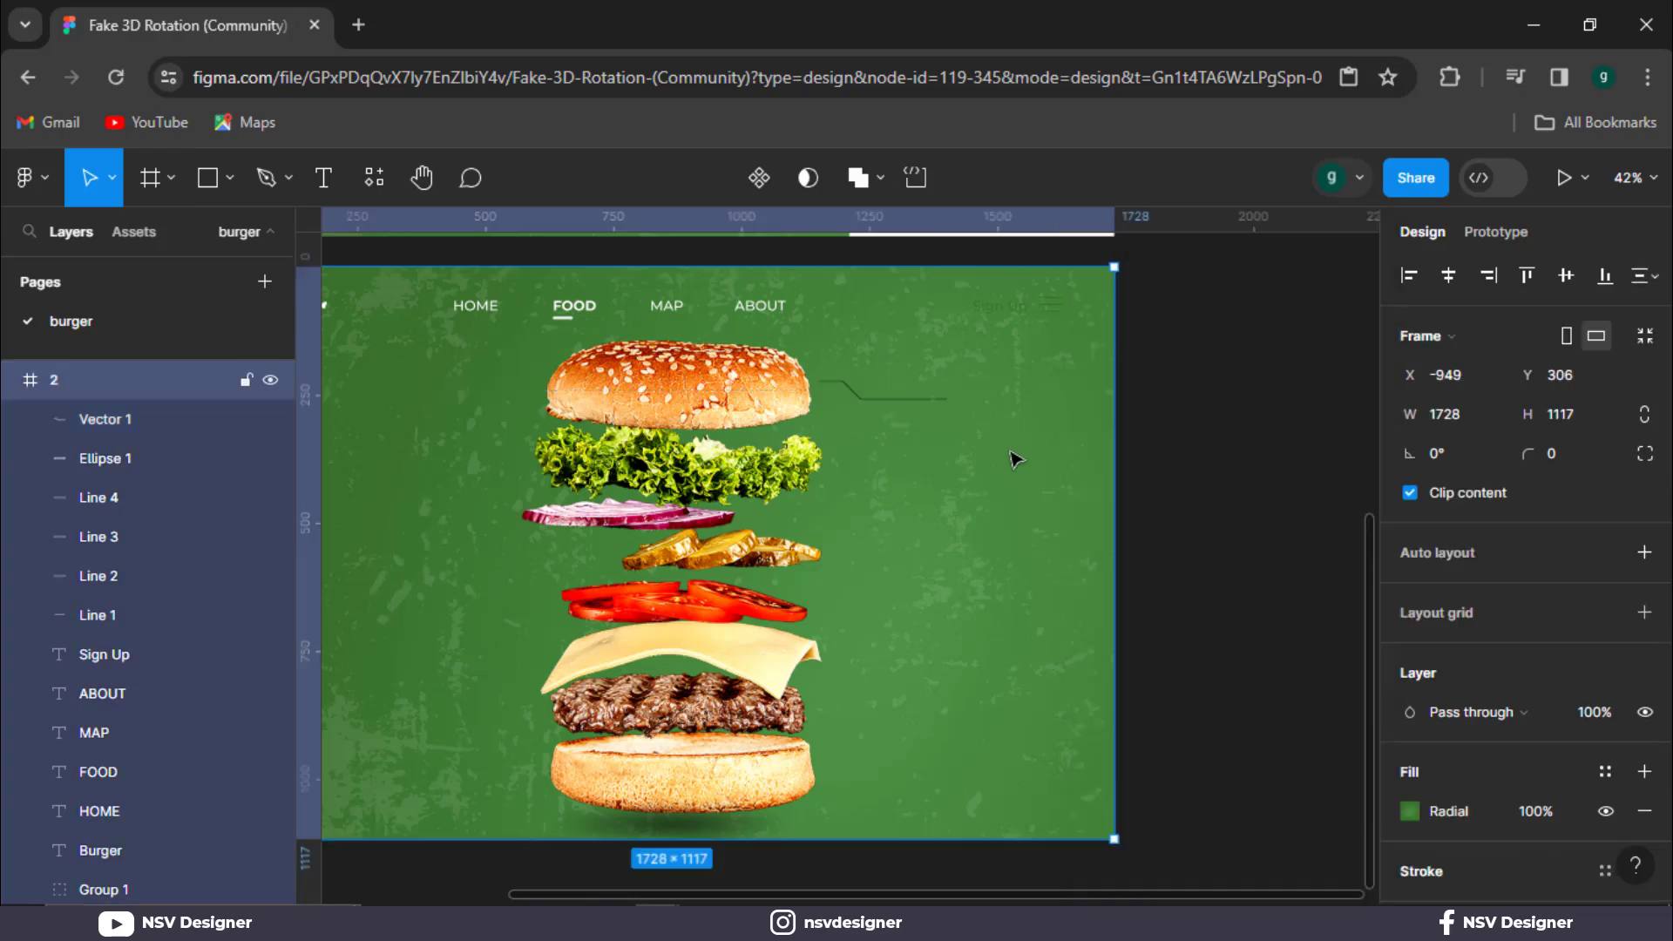
scroll(889, 381, down, 1)
click(889, 382)
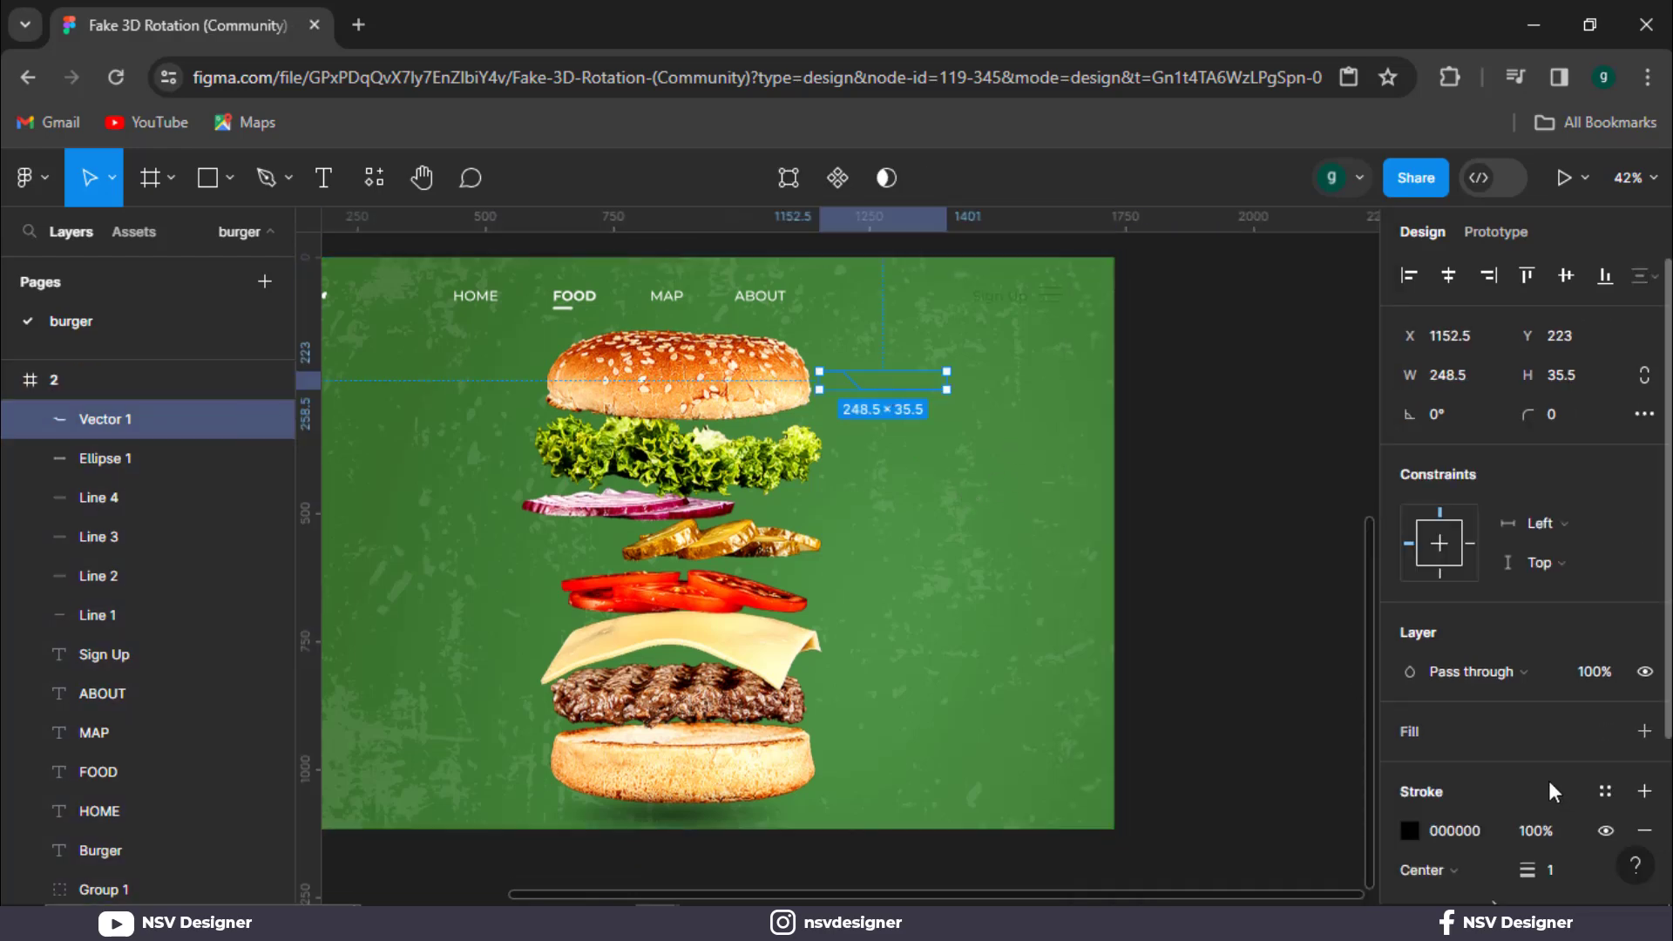
scroll(1551, 782, down, 3)
click(1414, 615)
drag(1133, 483, 936, 169)
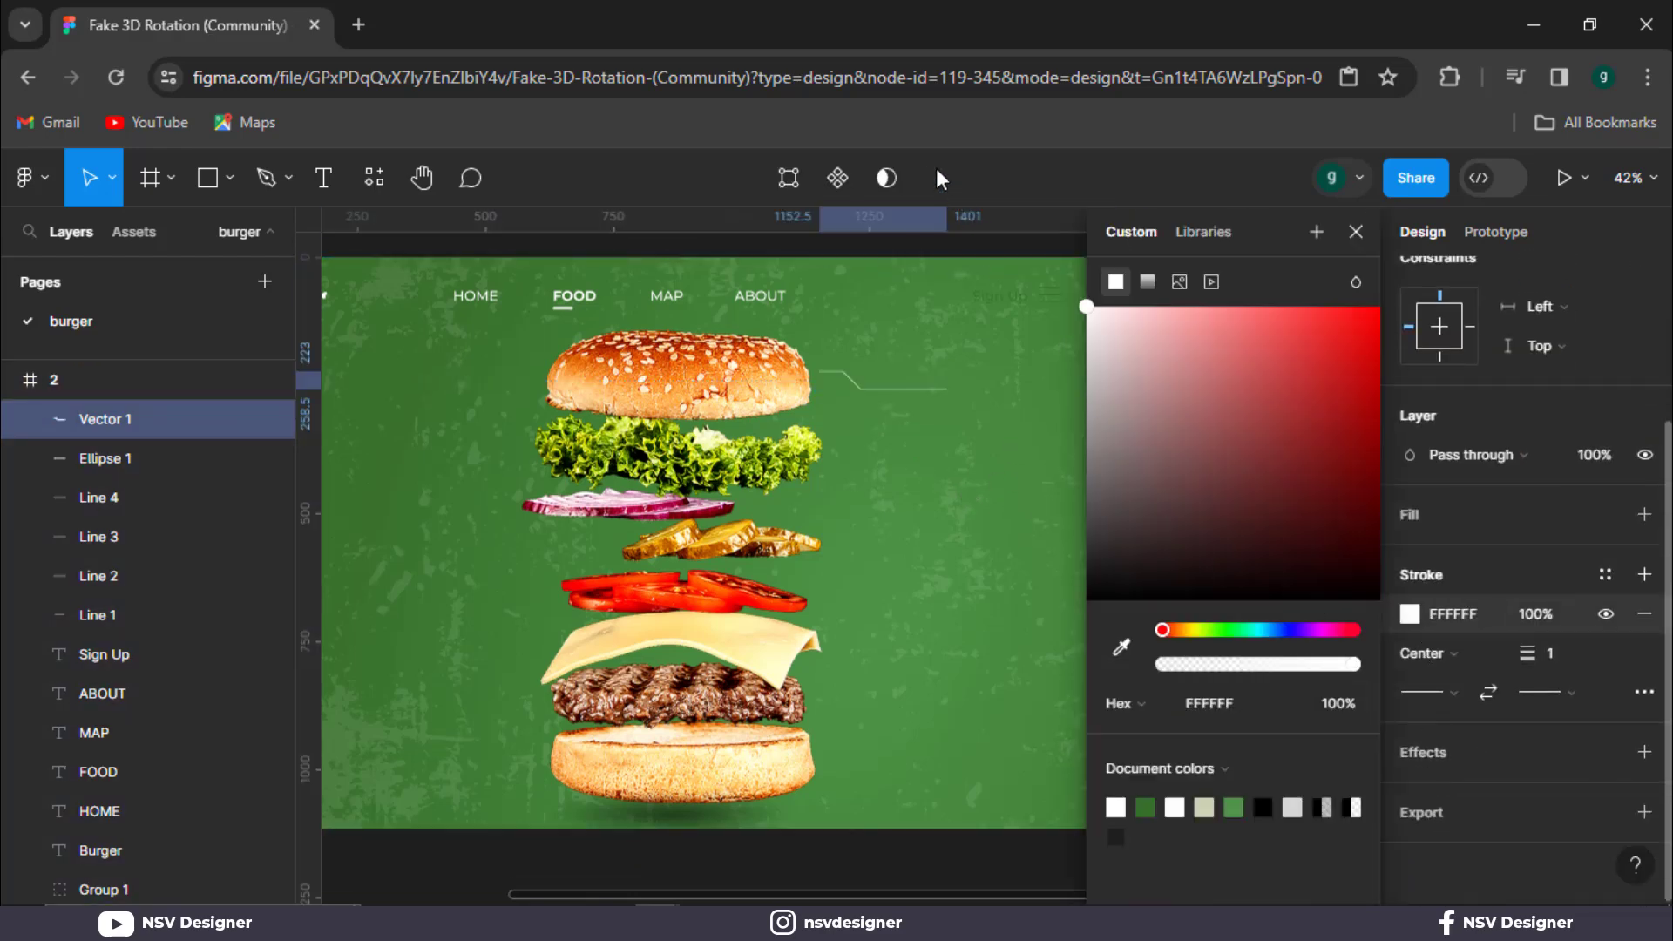
click(1356, 232)
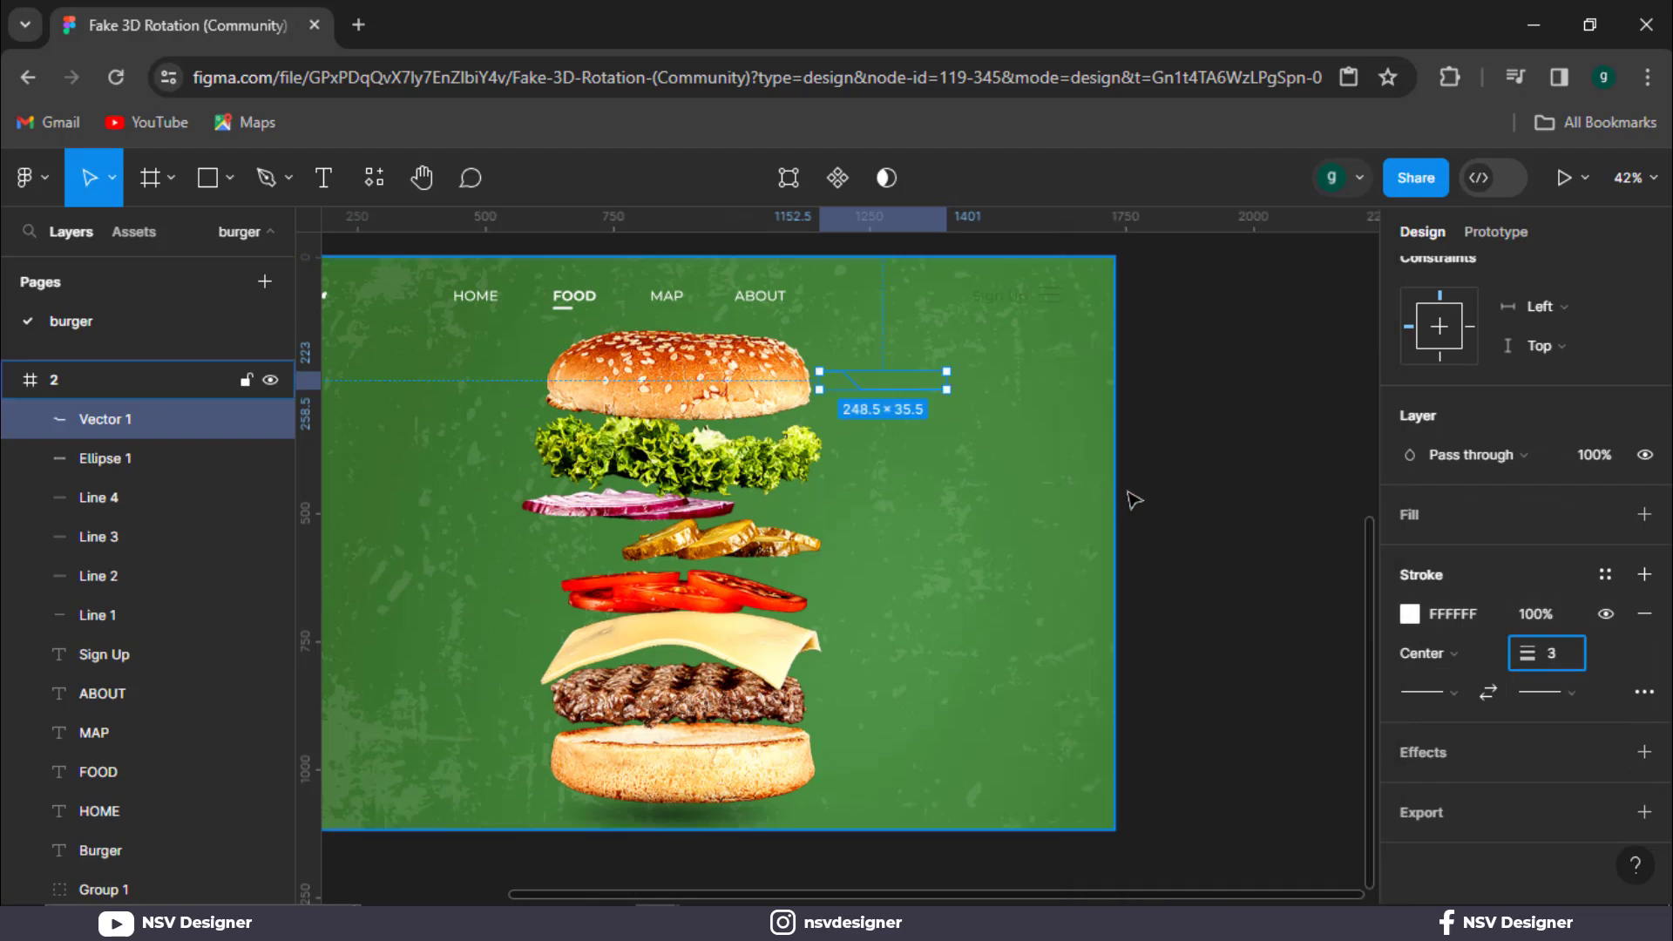
click(1253, 492)
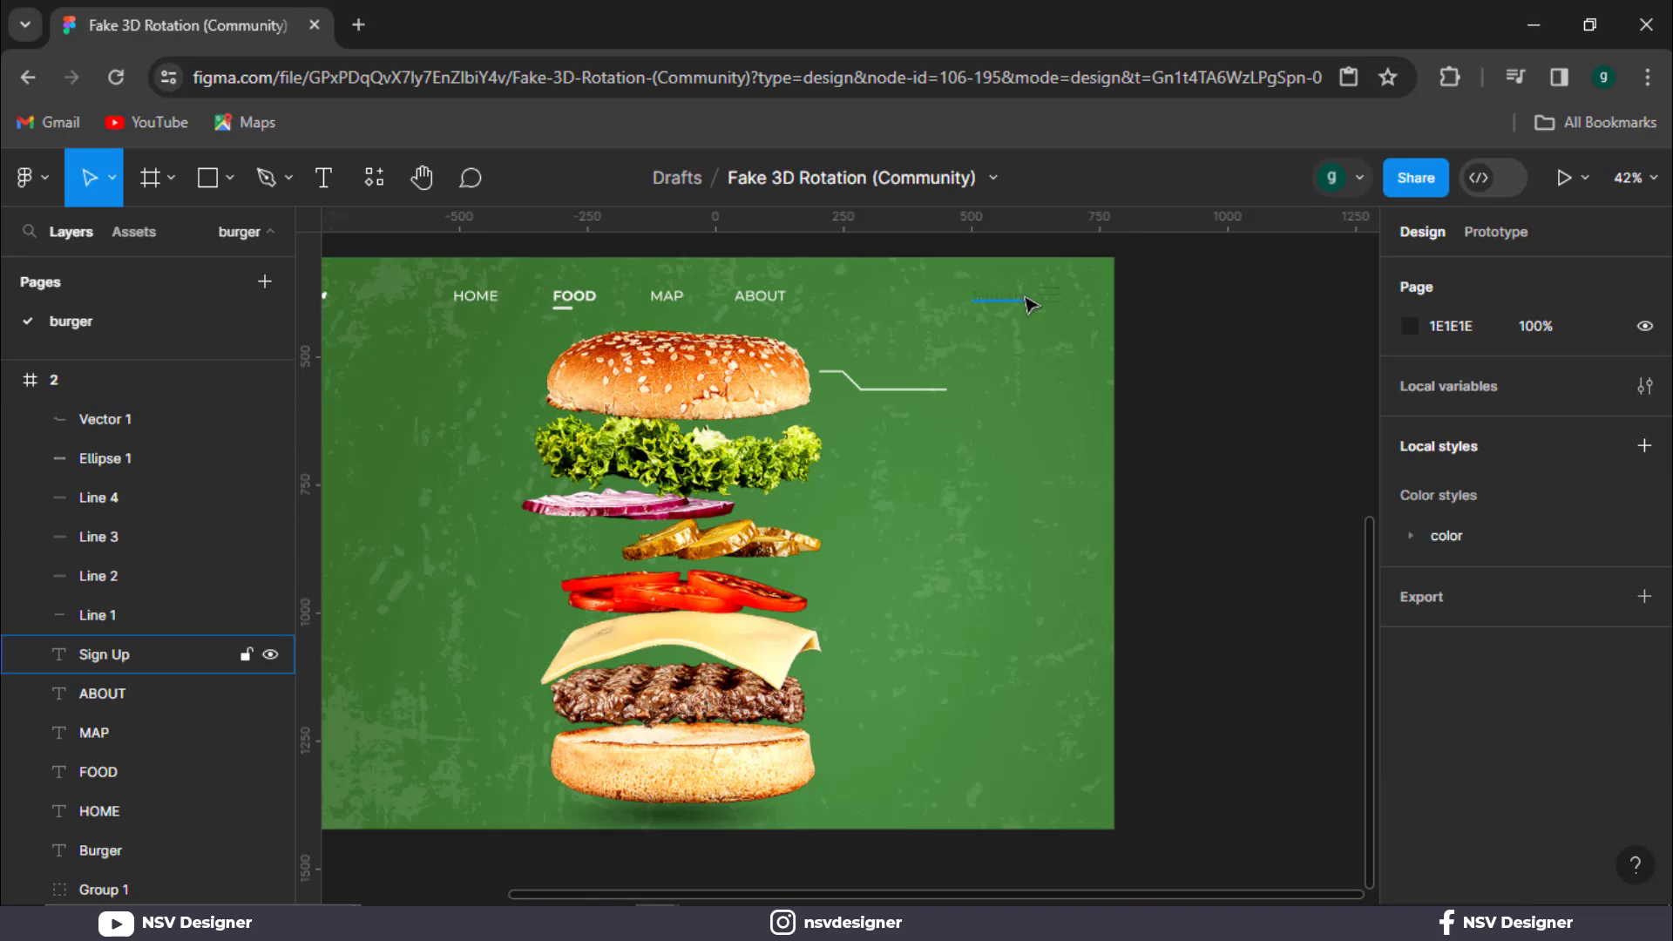
click(1051, 298)
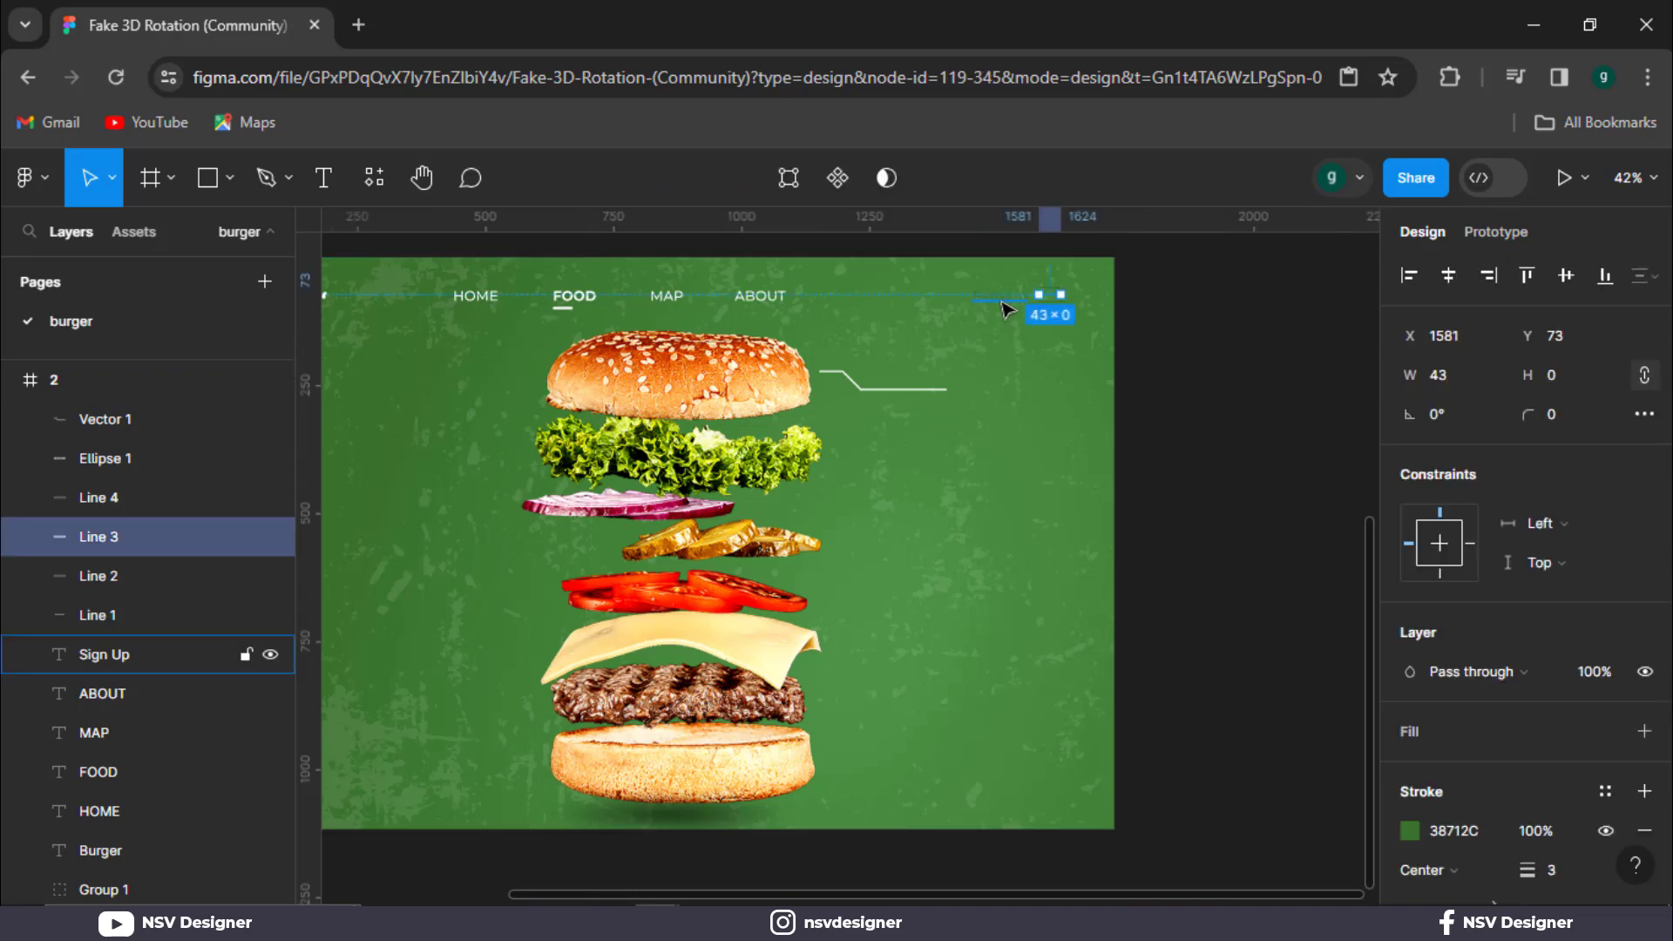
shift+click(1009, 309)
drag(1185, 273, 990, 311)
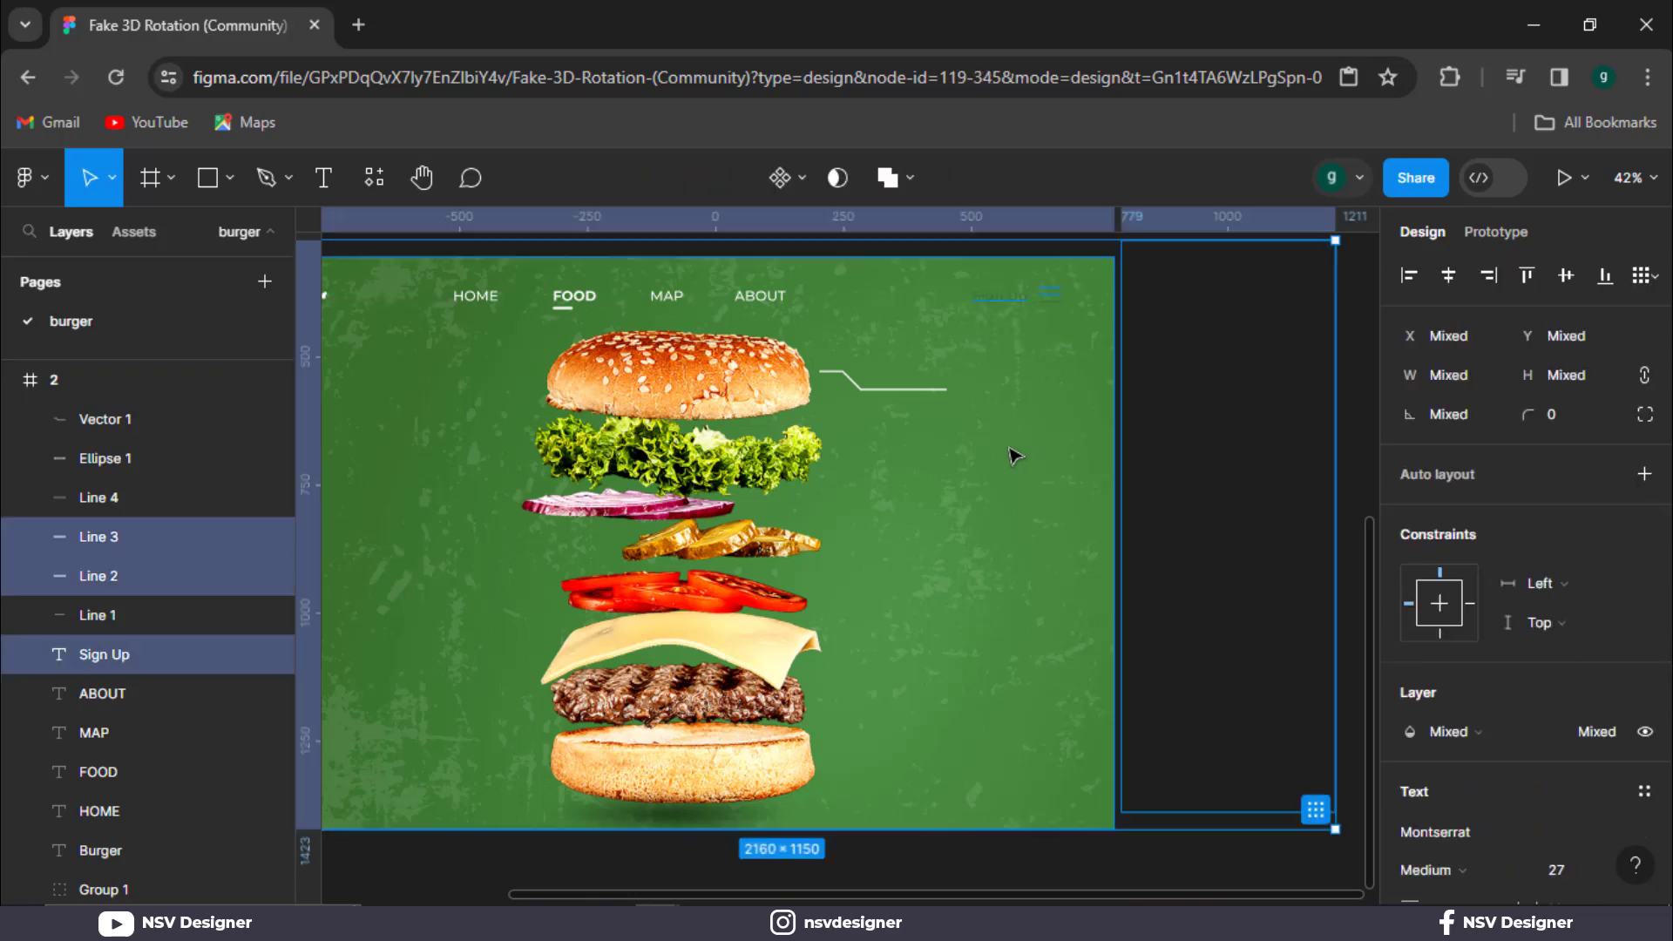
scroll(986, 344, up, 3)
click(1229, 366)
scroll(1020, 389, down, 3)
scroll(1004, 353, up, 1)
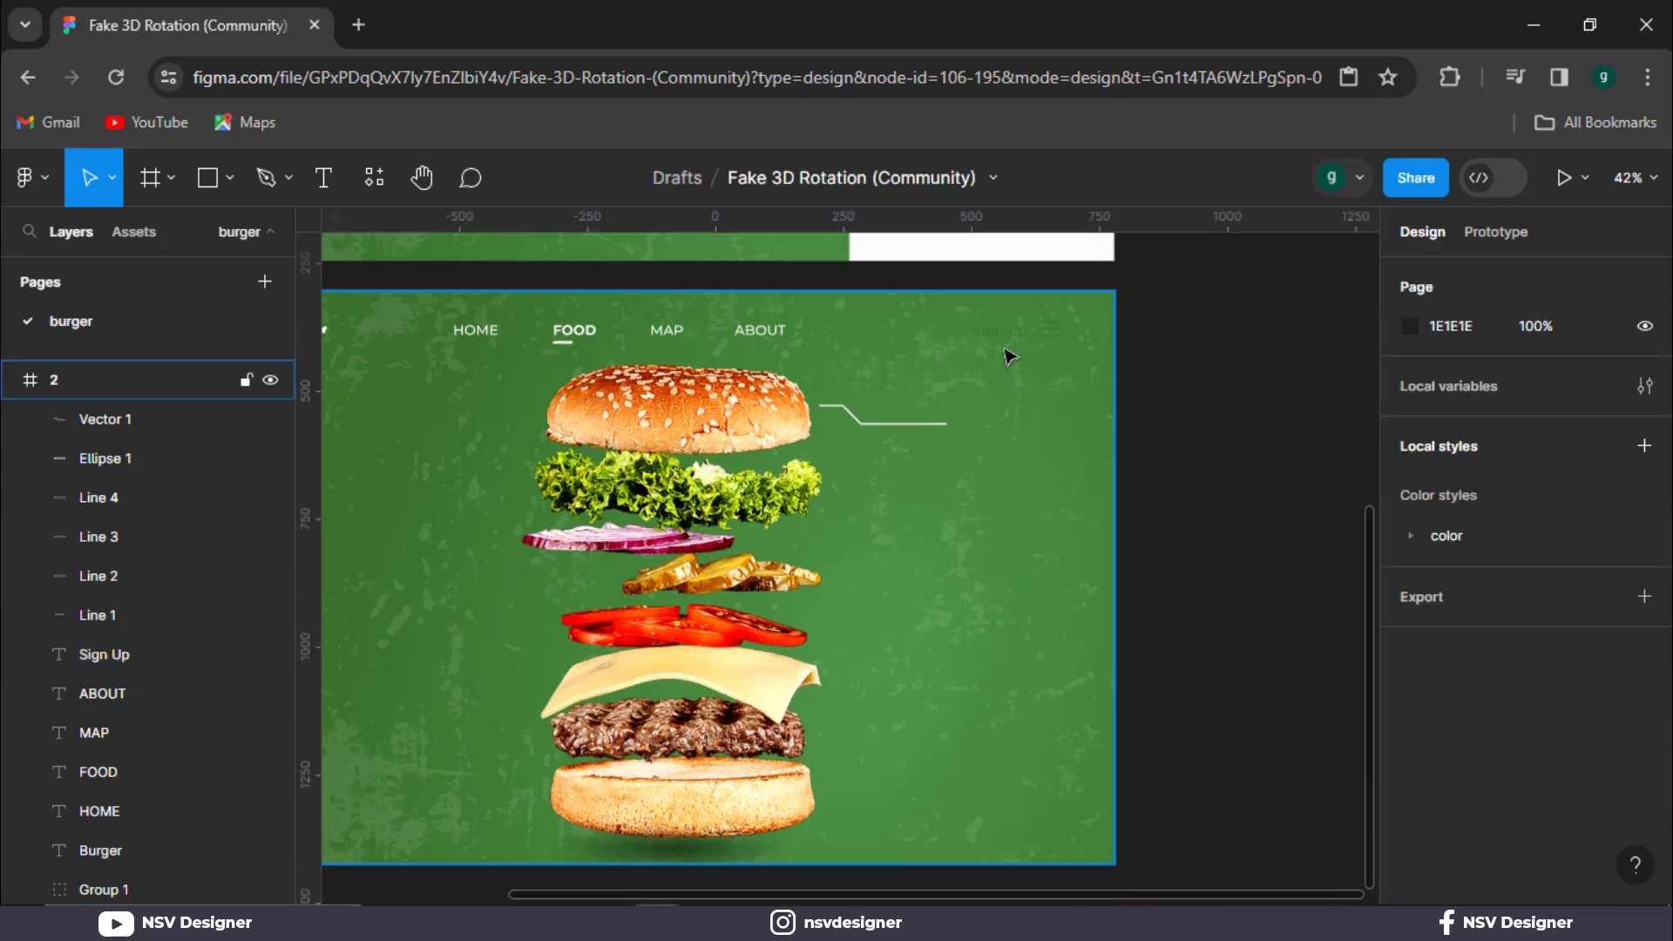
Change both the fill and stroke of the second frame's Sign Up text and menu lines to white (FFFFFF).
drag(973, 275, 1065, 354)
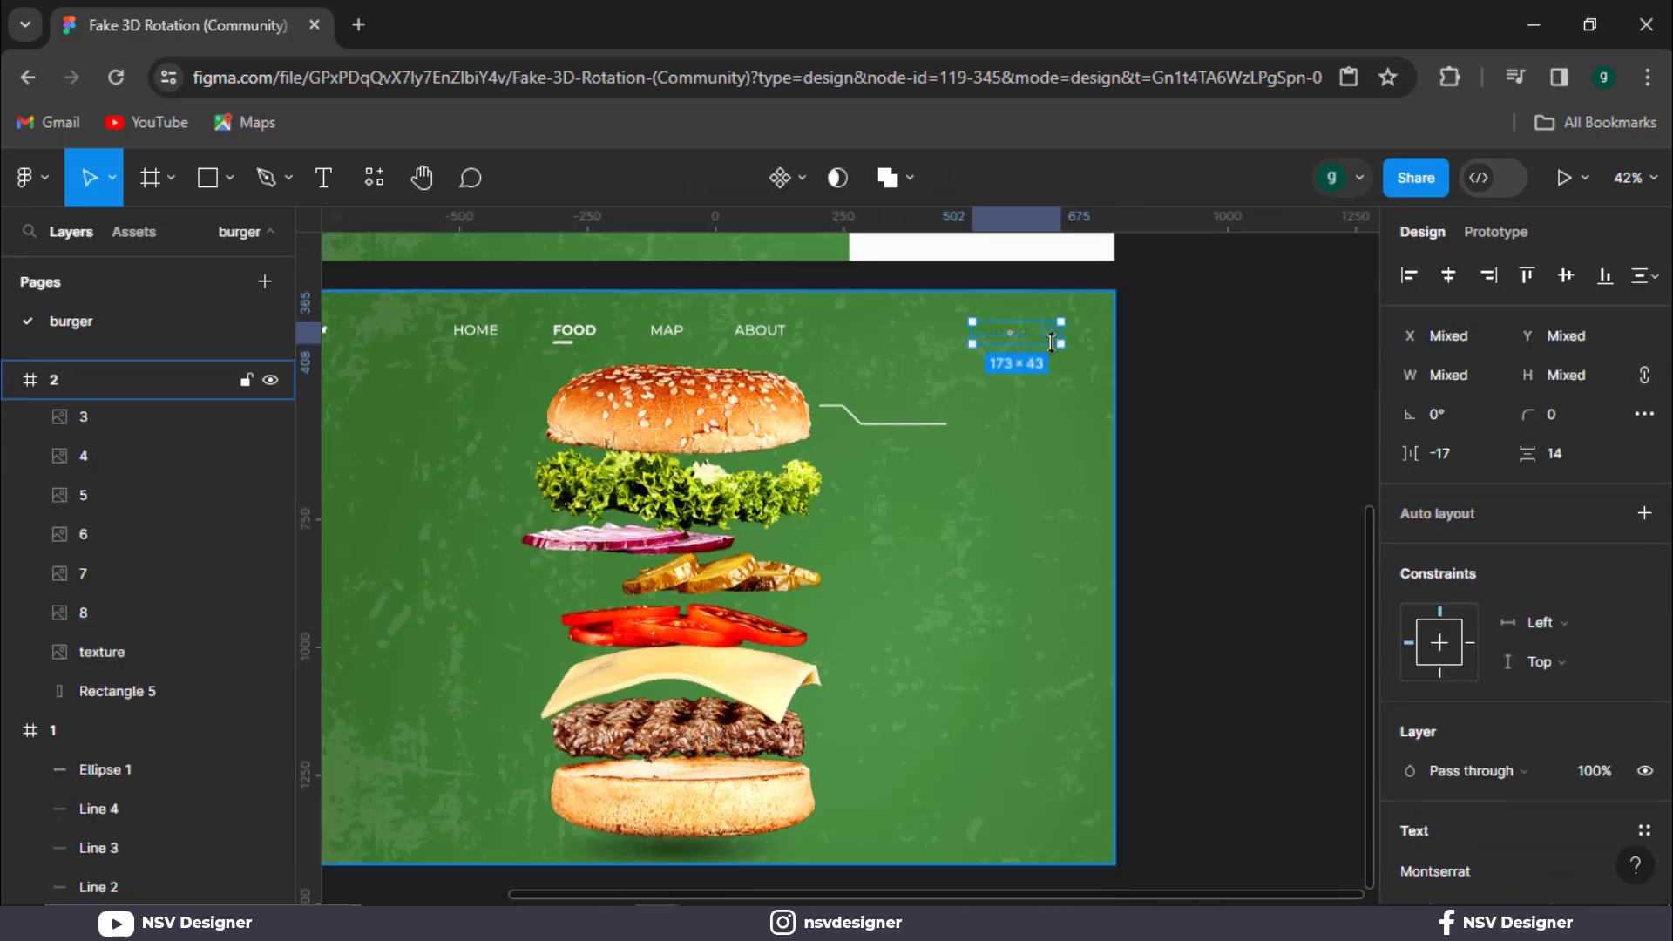
scroll(1482, 824, down, 1)
scroll(1482, 824, down, 5)
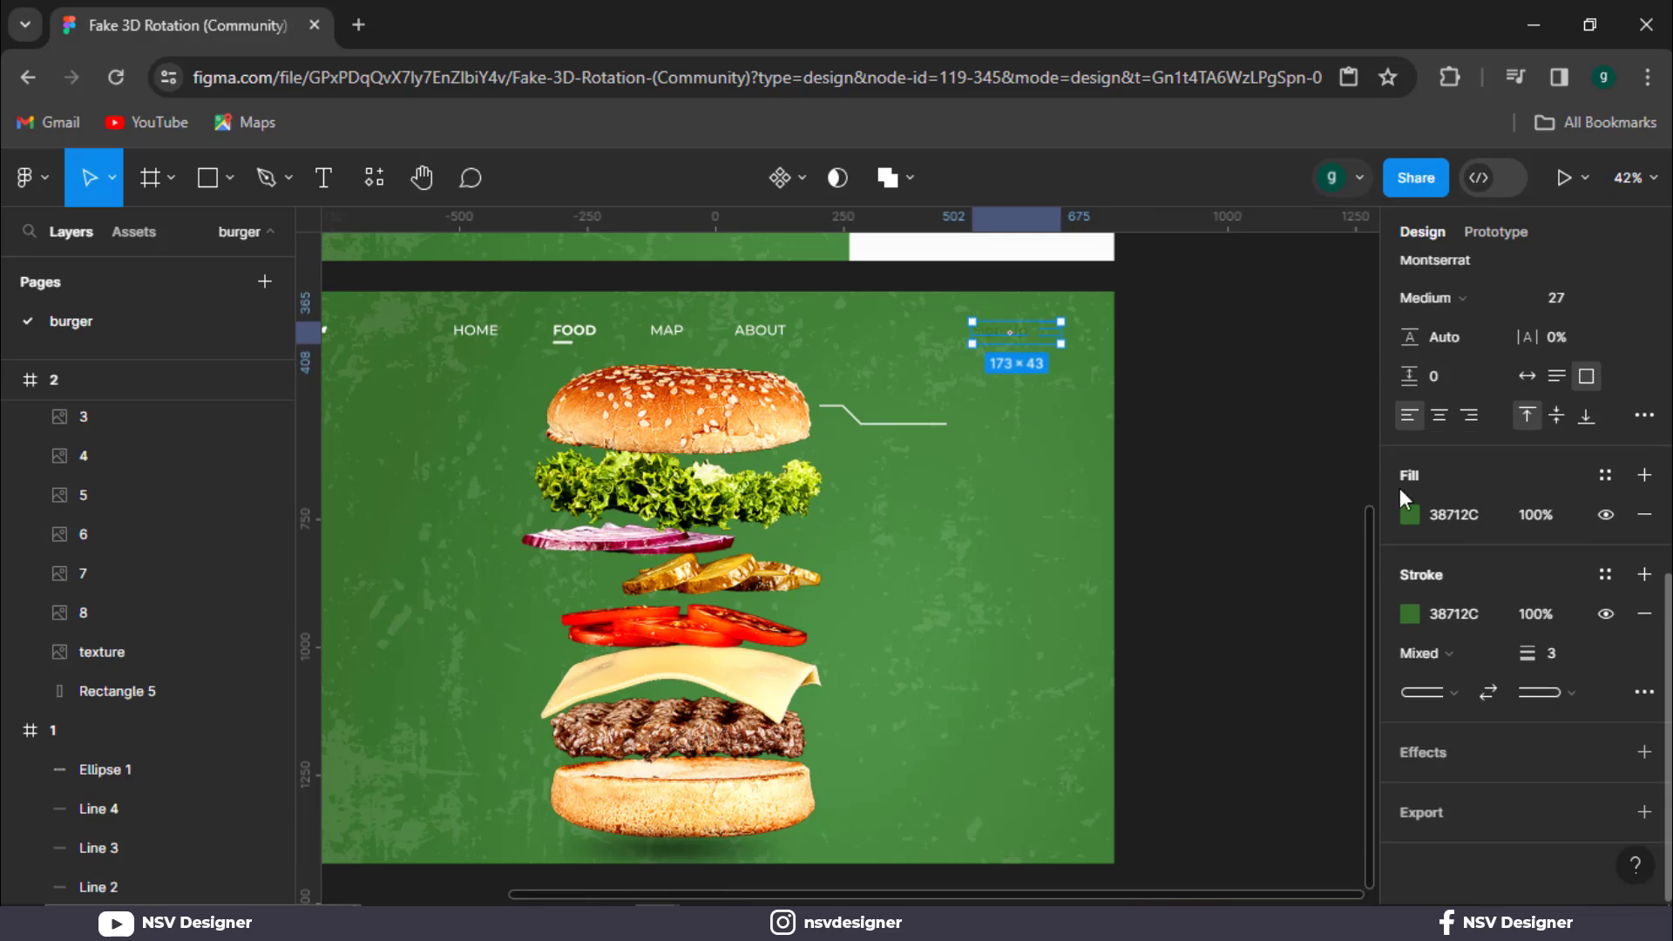
click(1410, 516)
text(fff)
key(Return)
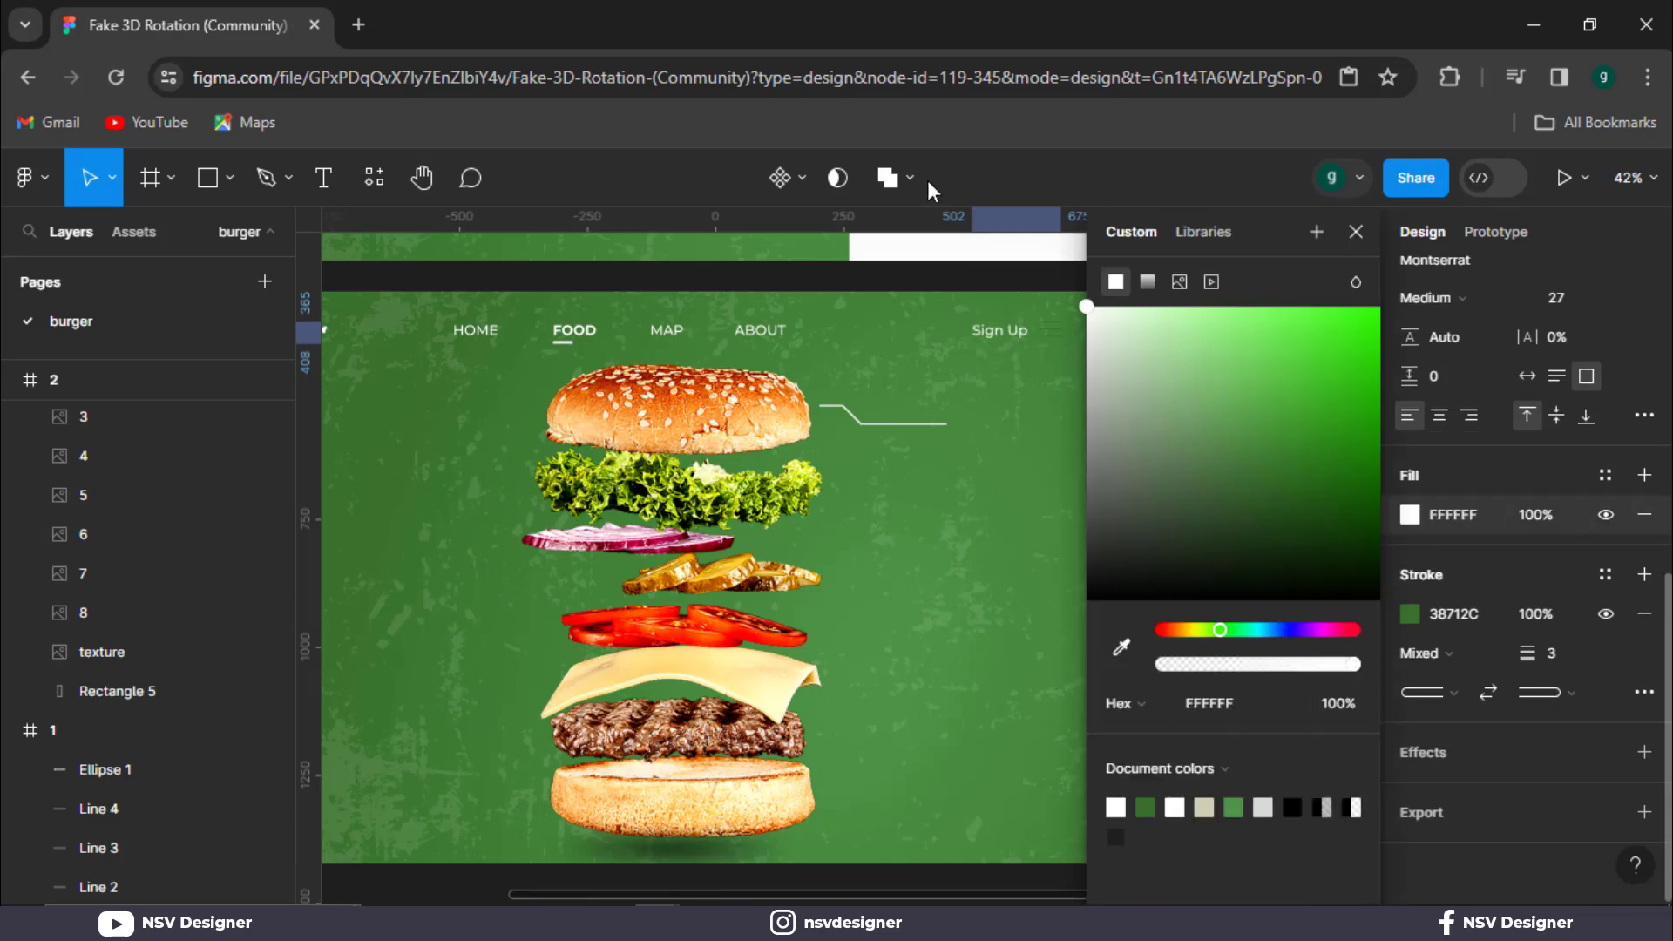
click(1410, 614)
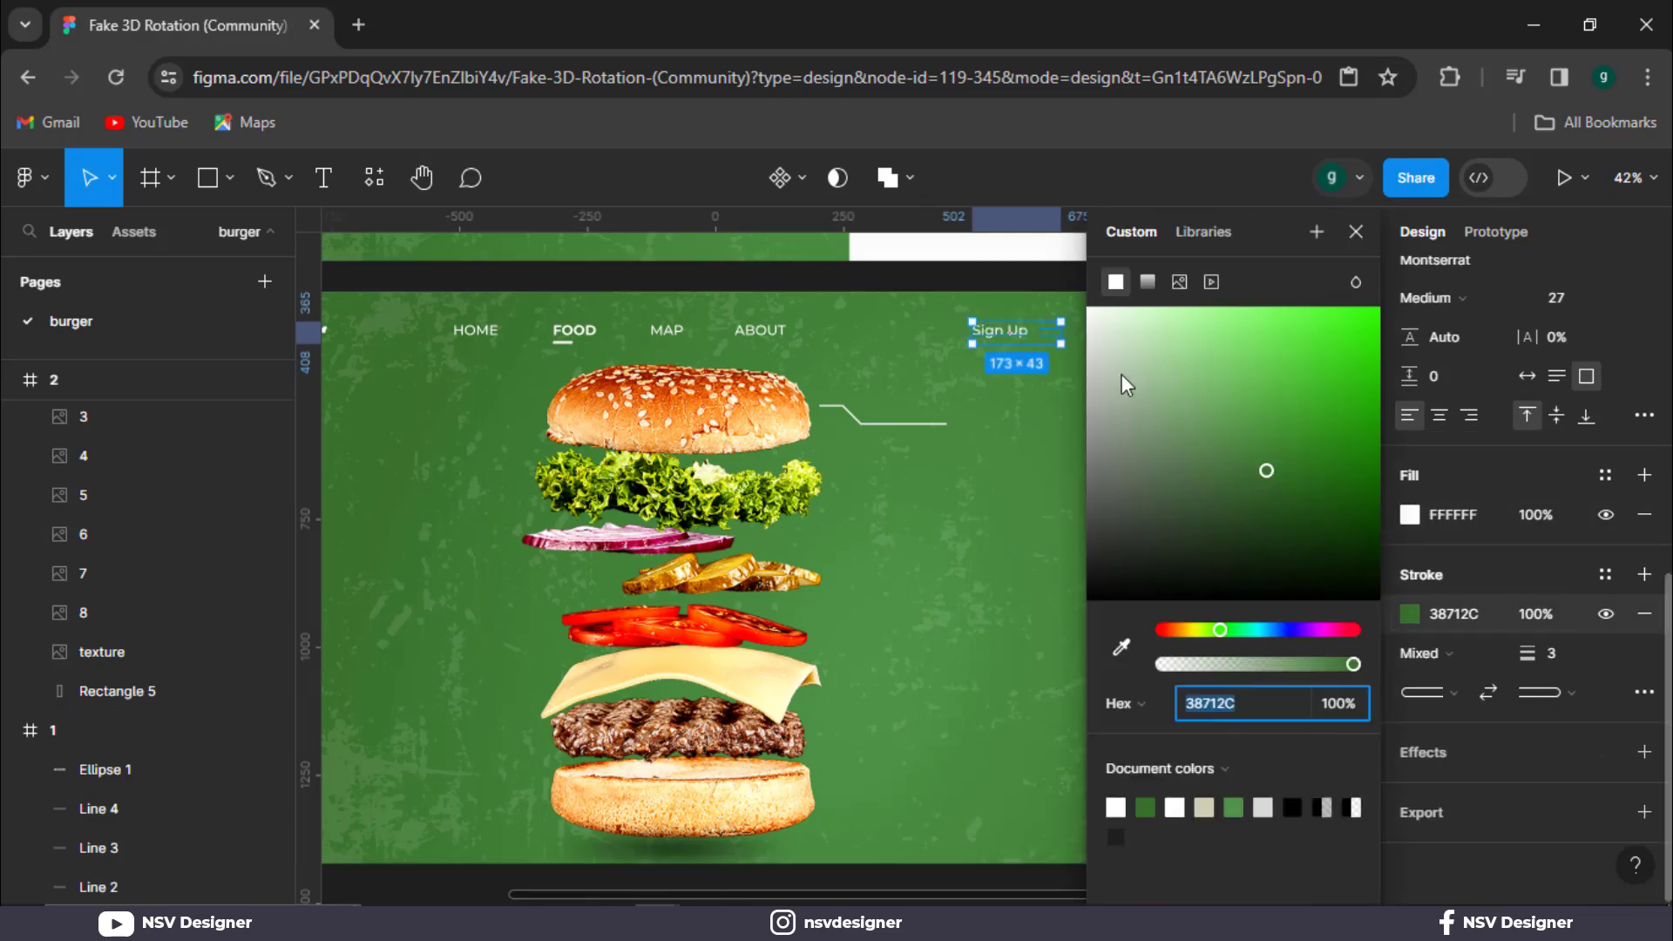
text(fff)
key(Return)
scroll(931, 415, up, 2)
click(943, 377)
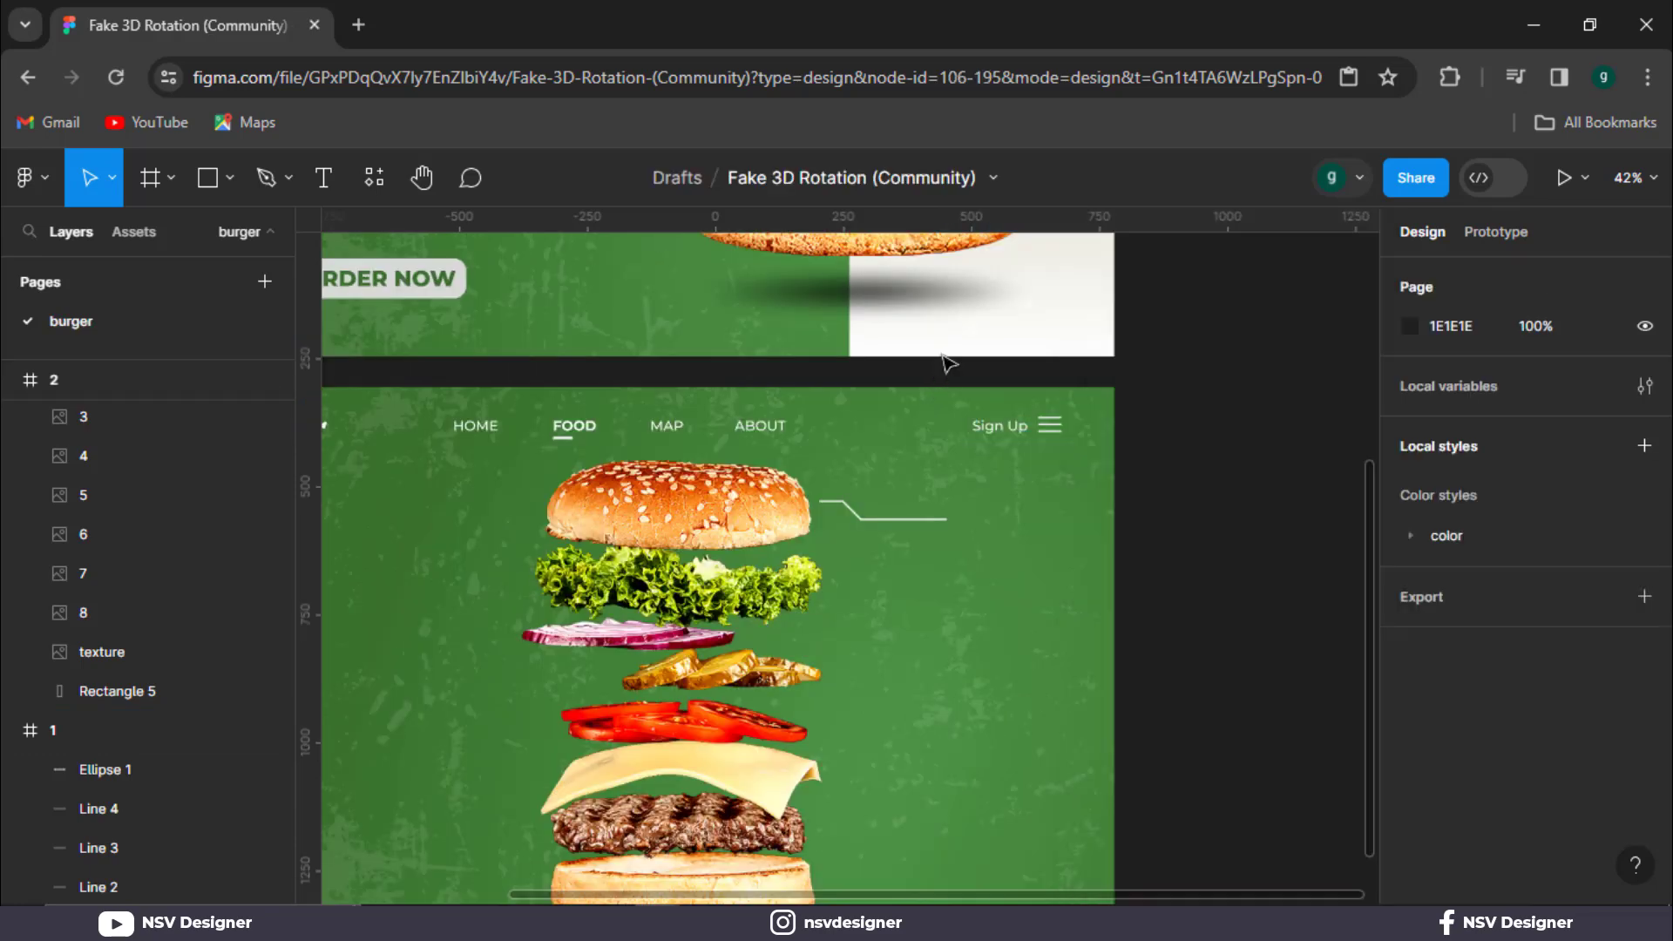
Duplicate the top bun's leader line to the left side of the burger and flip the copy horizontally.
scroll(1249, 628, left, 3)
scroll(1143, 632, down, 1)
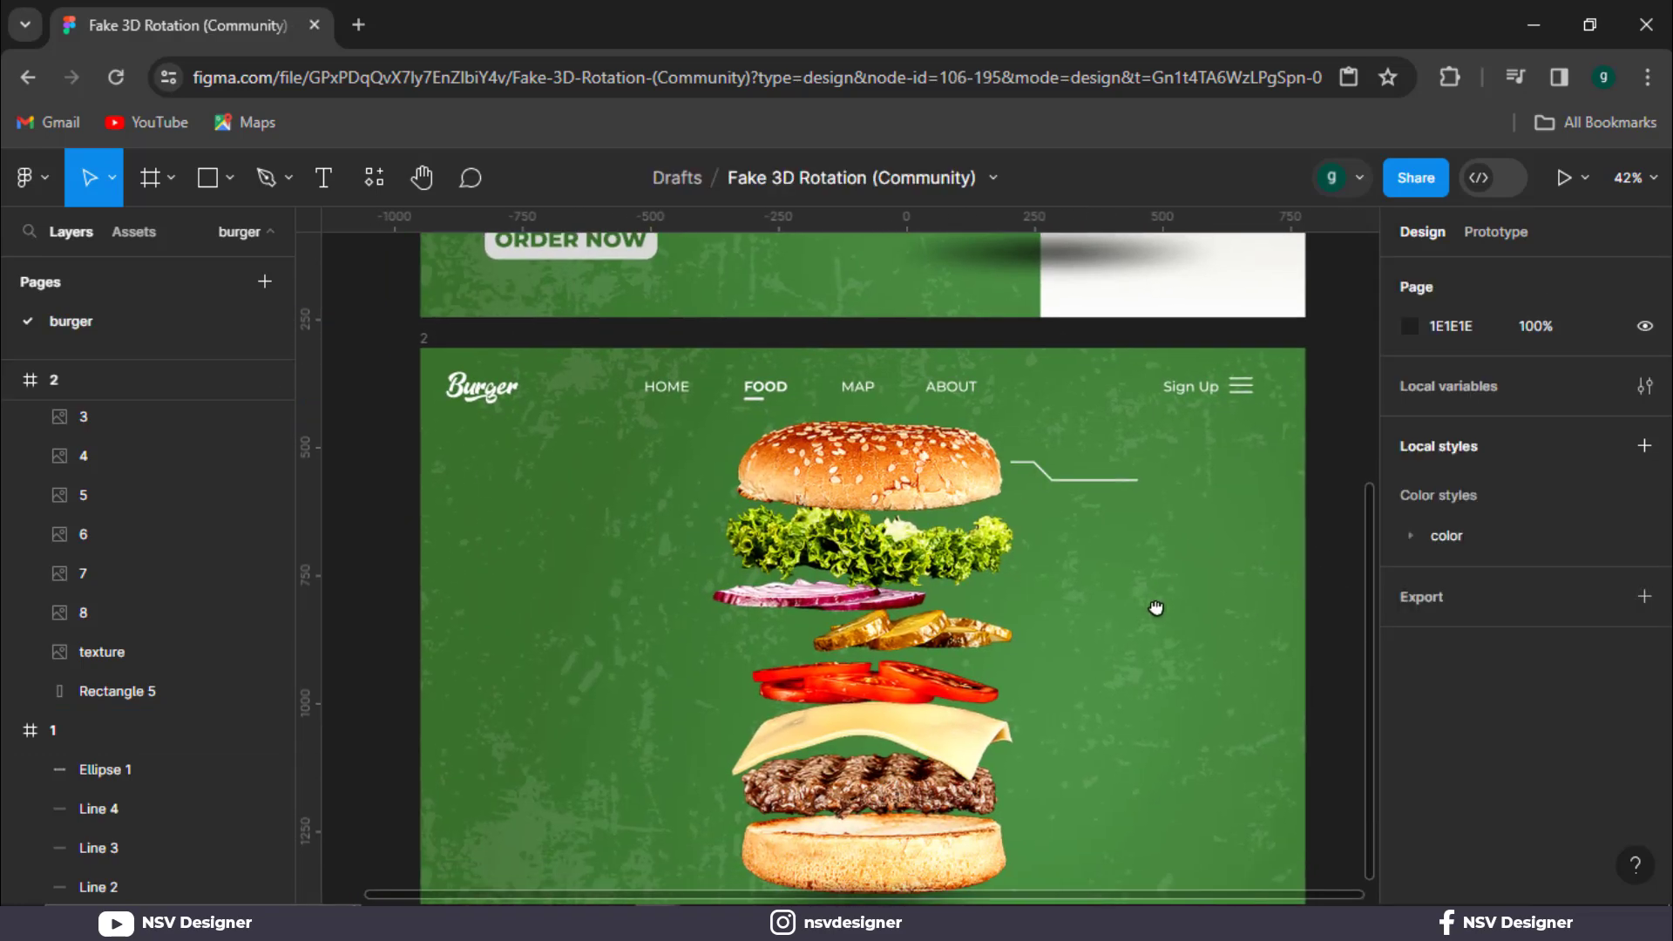
click(1076, 481)
drag(1076, 481, 622, 550)
right_click(616, 475)
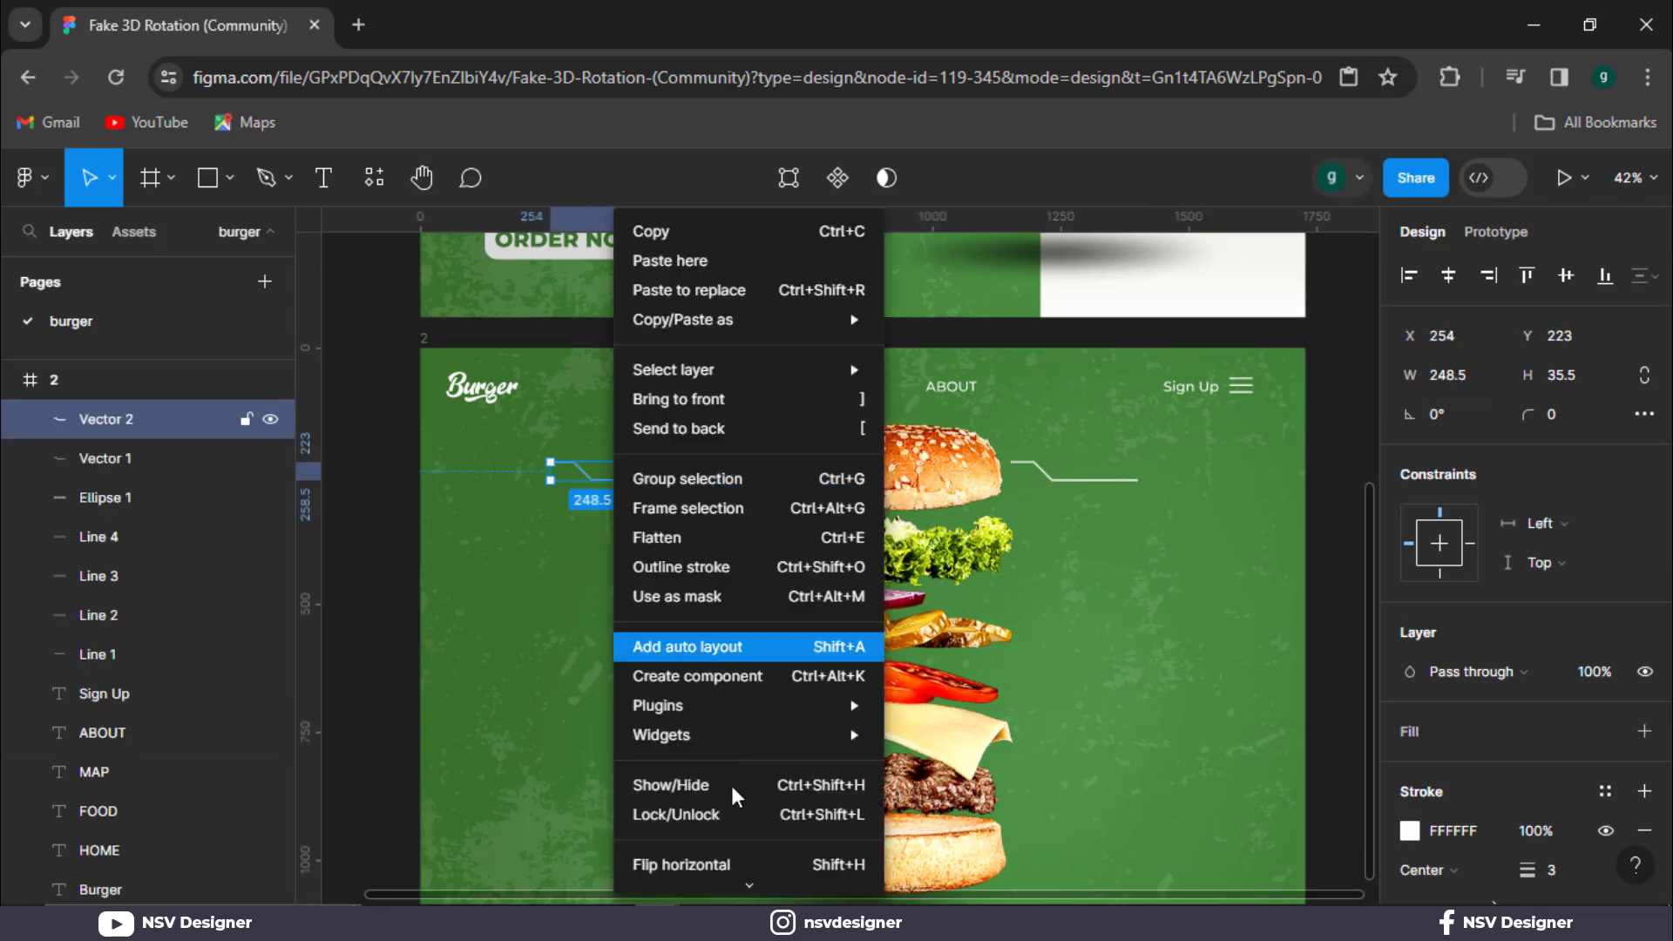
click(730, 841)
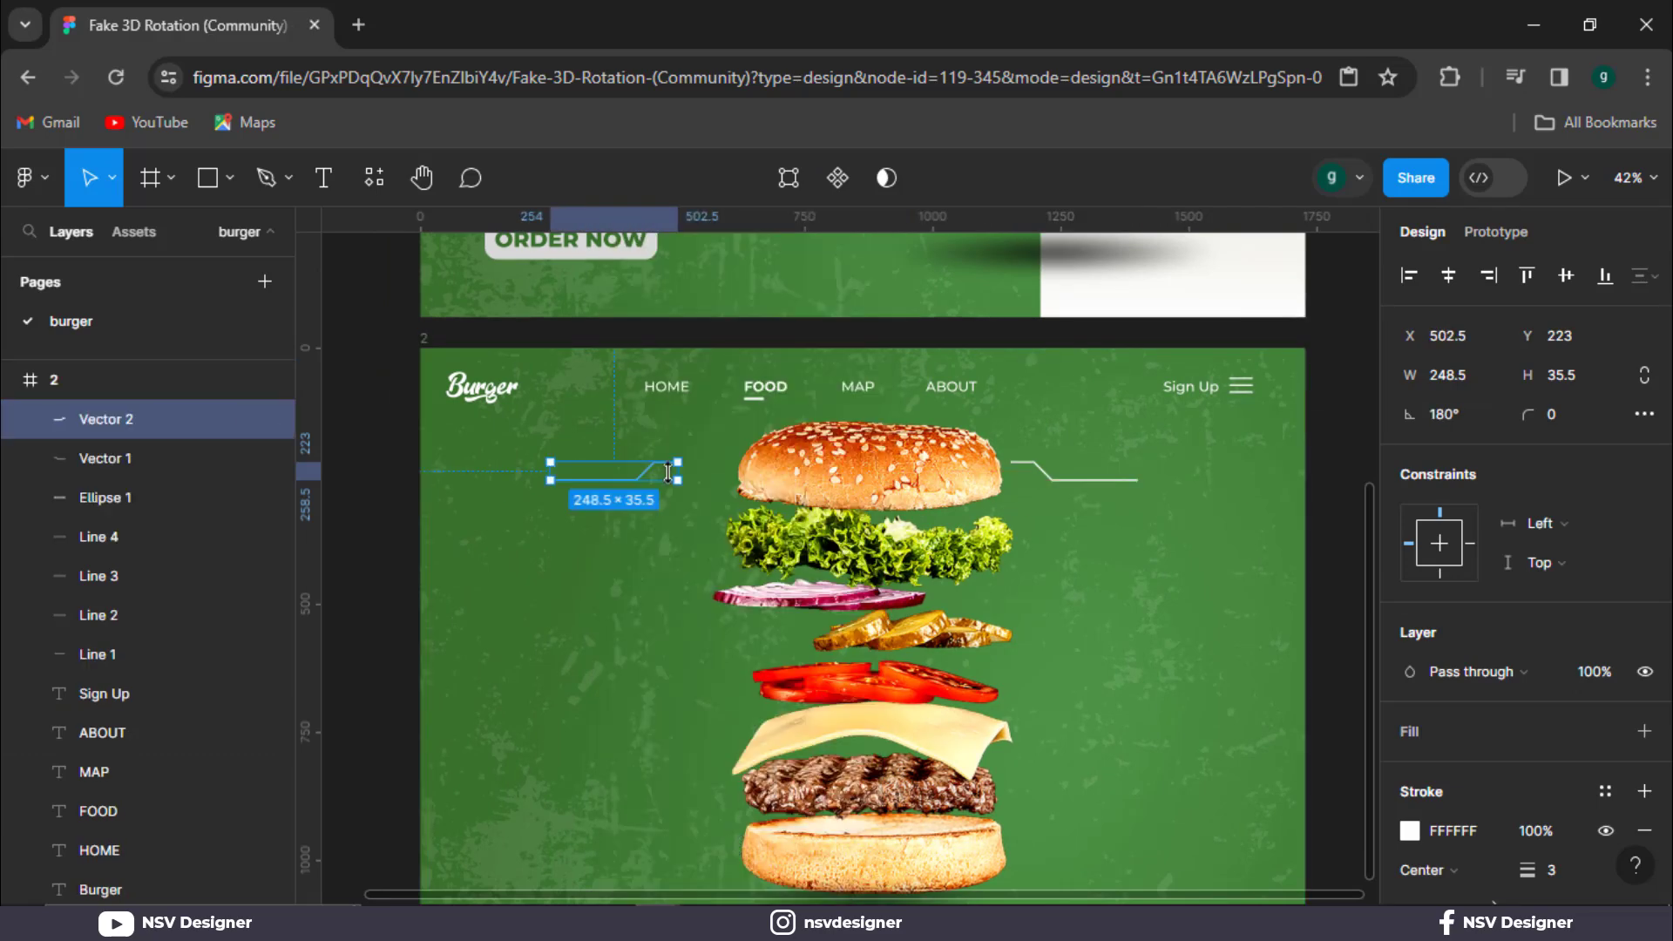
click(387, 482)
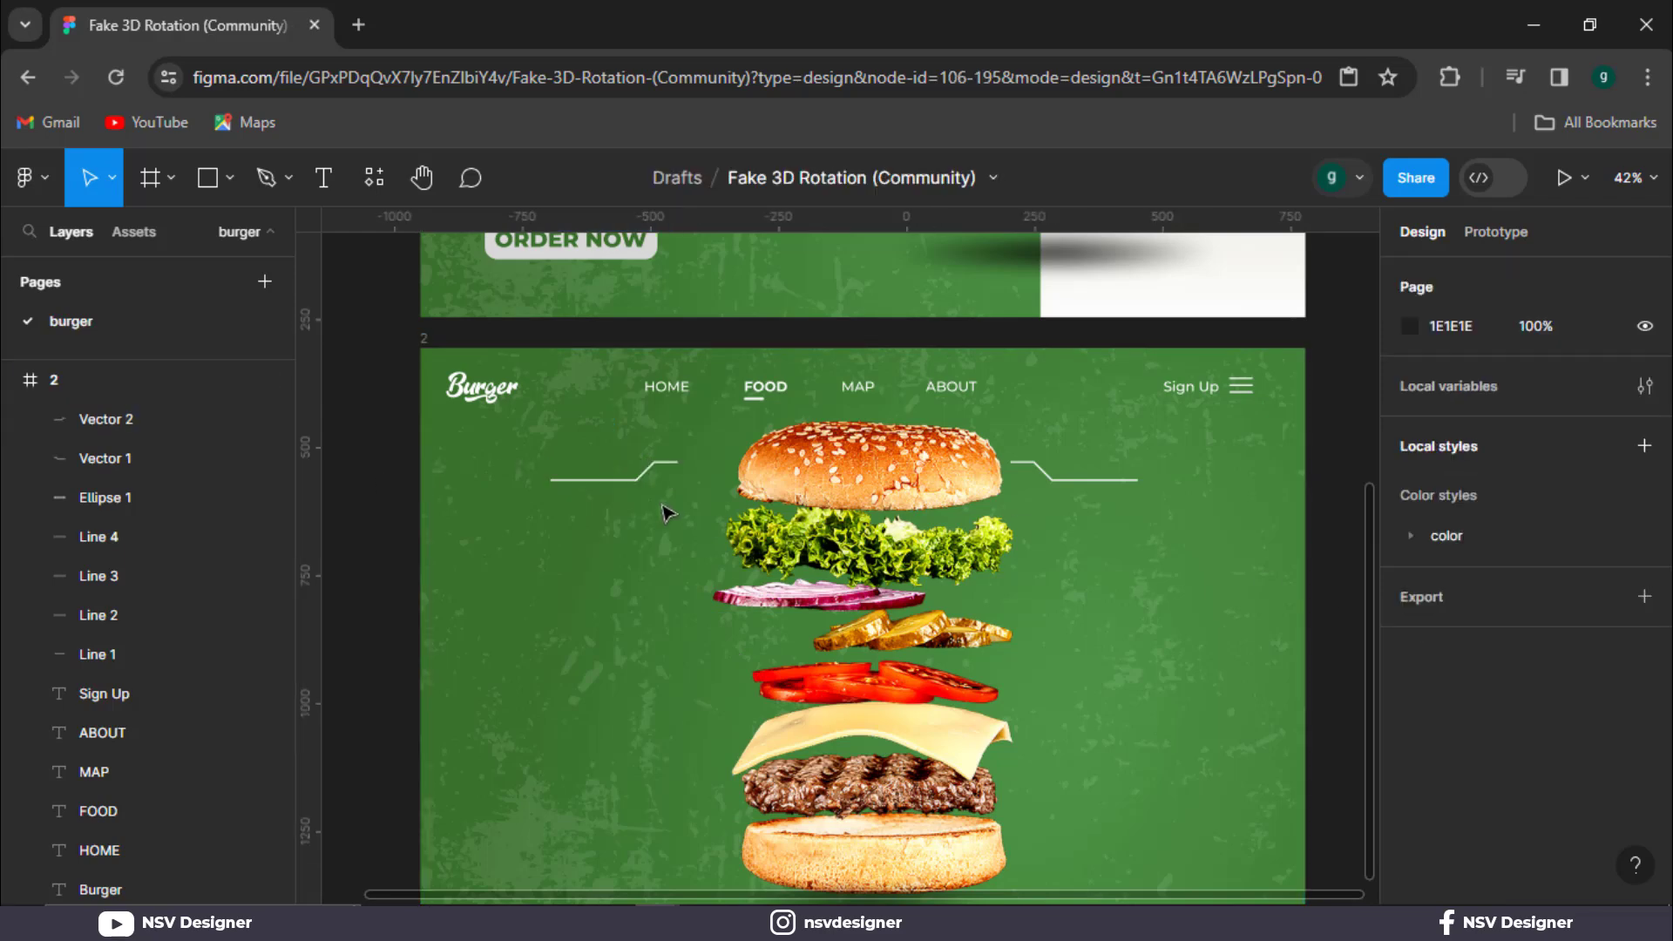
Move the flipped leader line so that it ends at the left edge of the lettuce.
click(652, 477)
drag(653, 480, 689, 555)
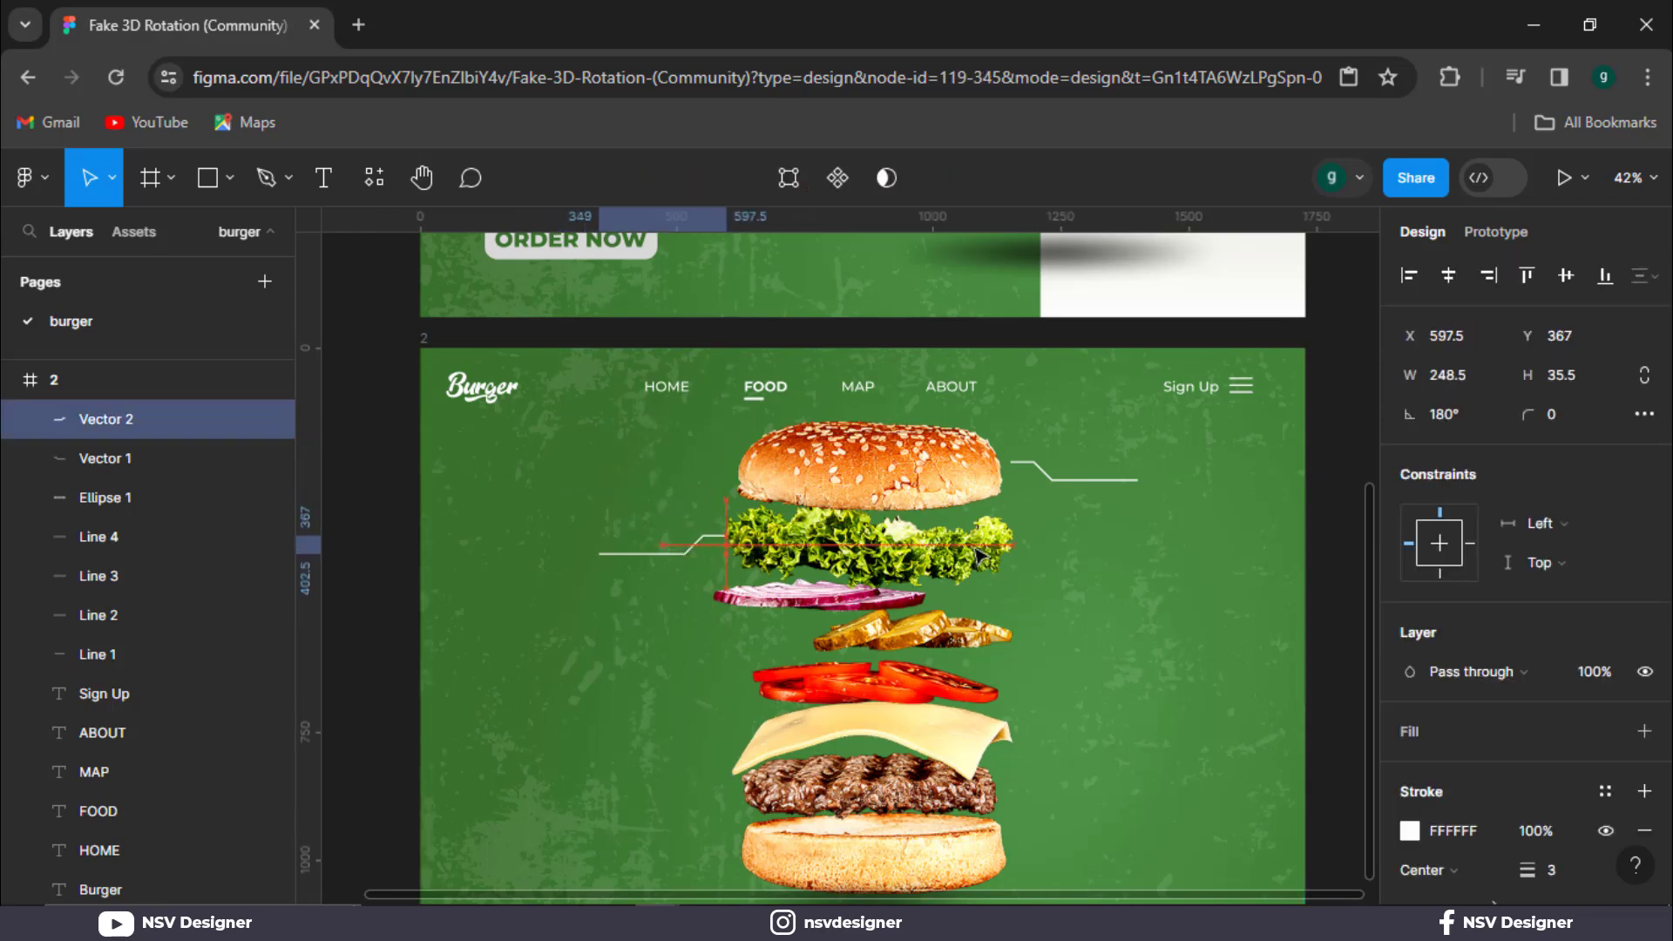
click(1314, 514)
Add a text label "Bun" and place it above the outer segment of the top bun's leader line.
drag(1315, 497, 1171, 482)
key(t)
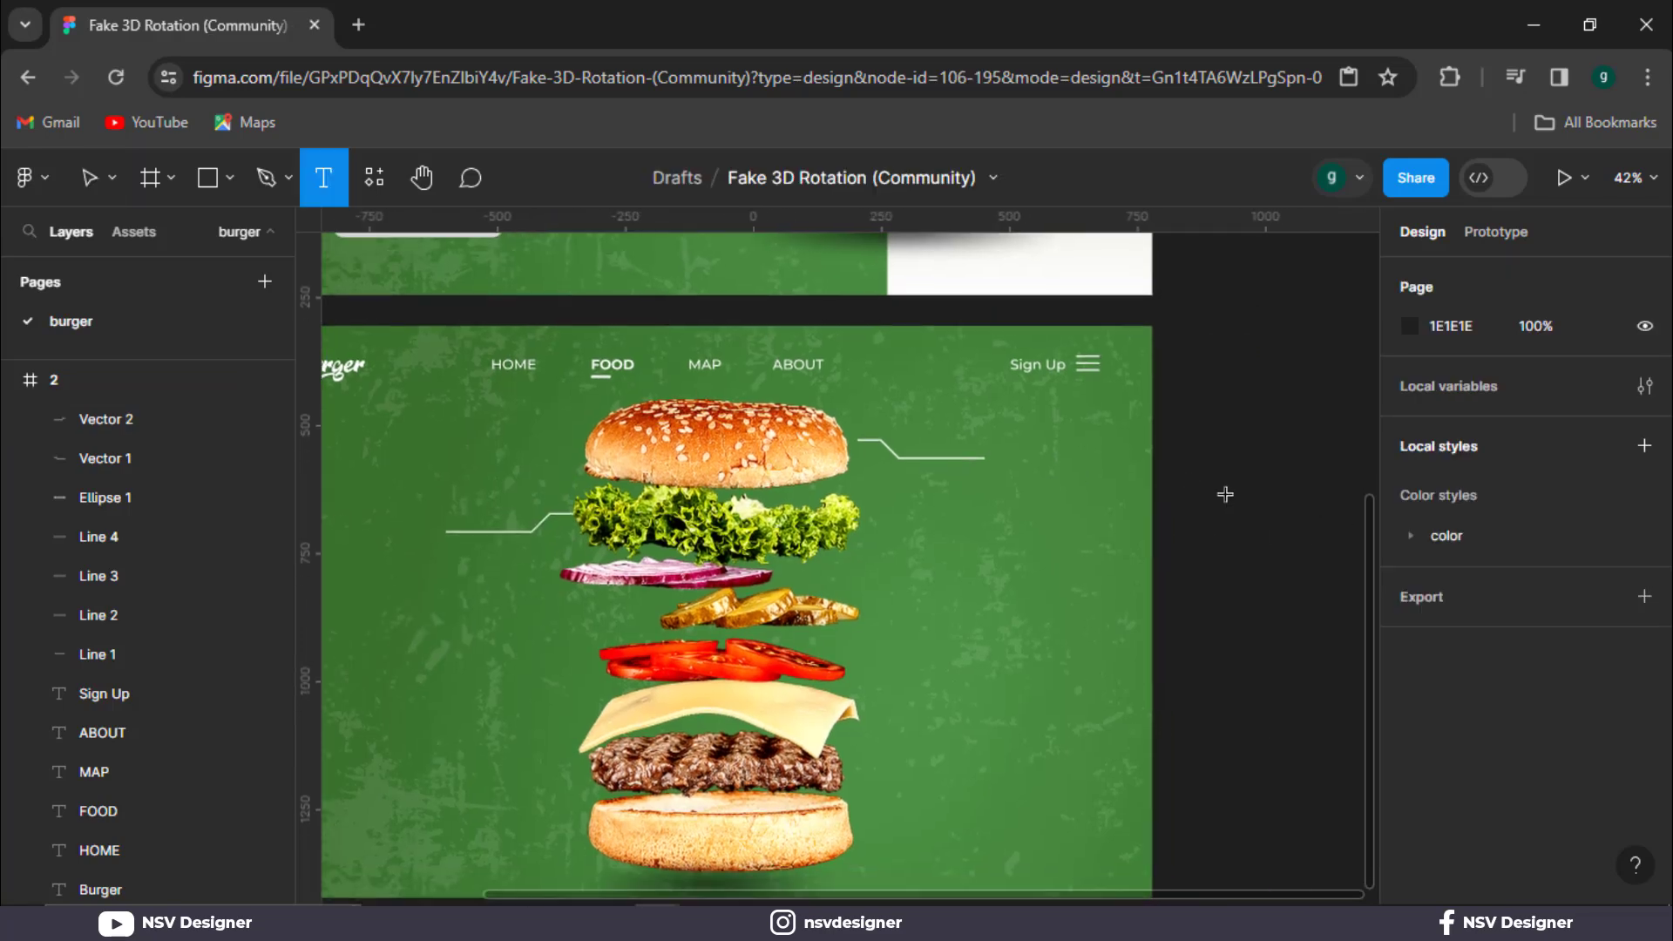
click(1225, 497)
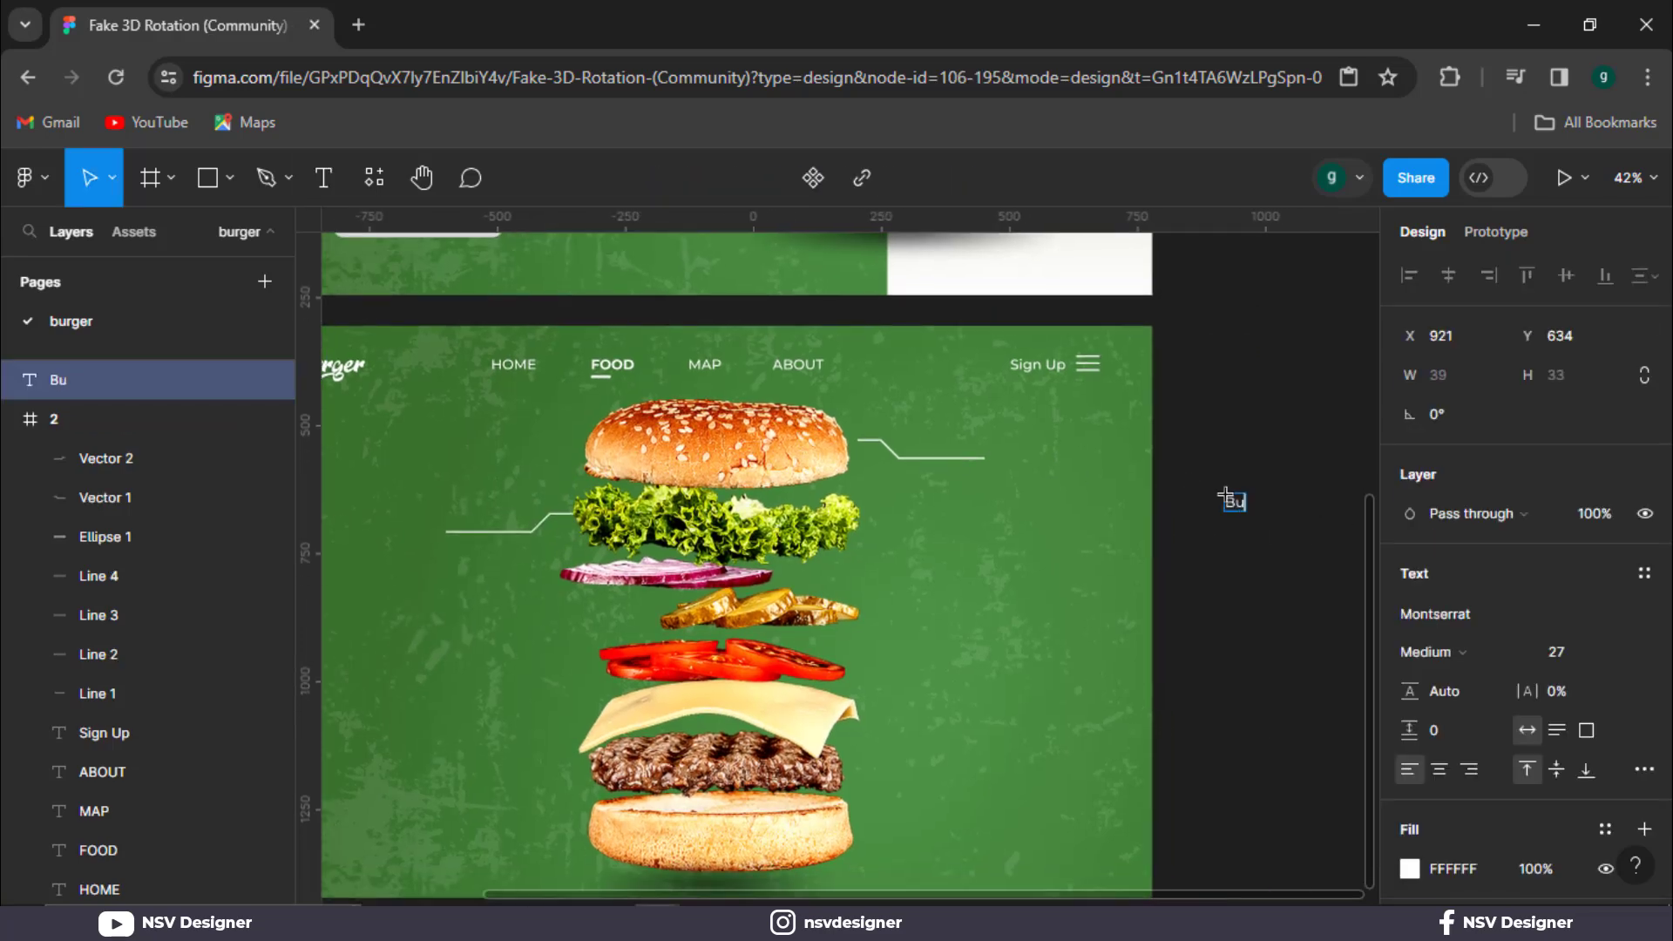
key(Escape)
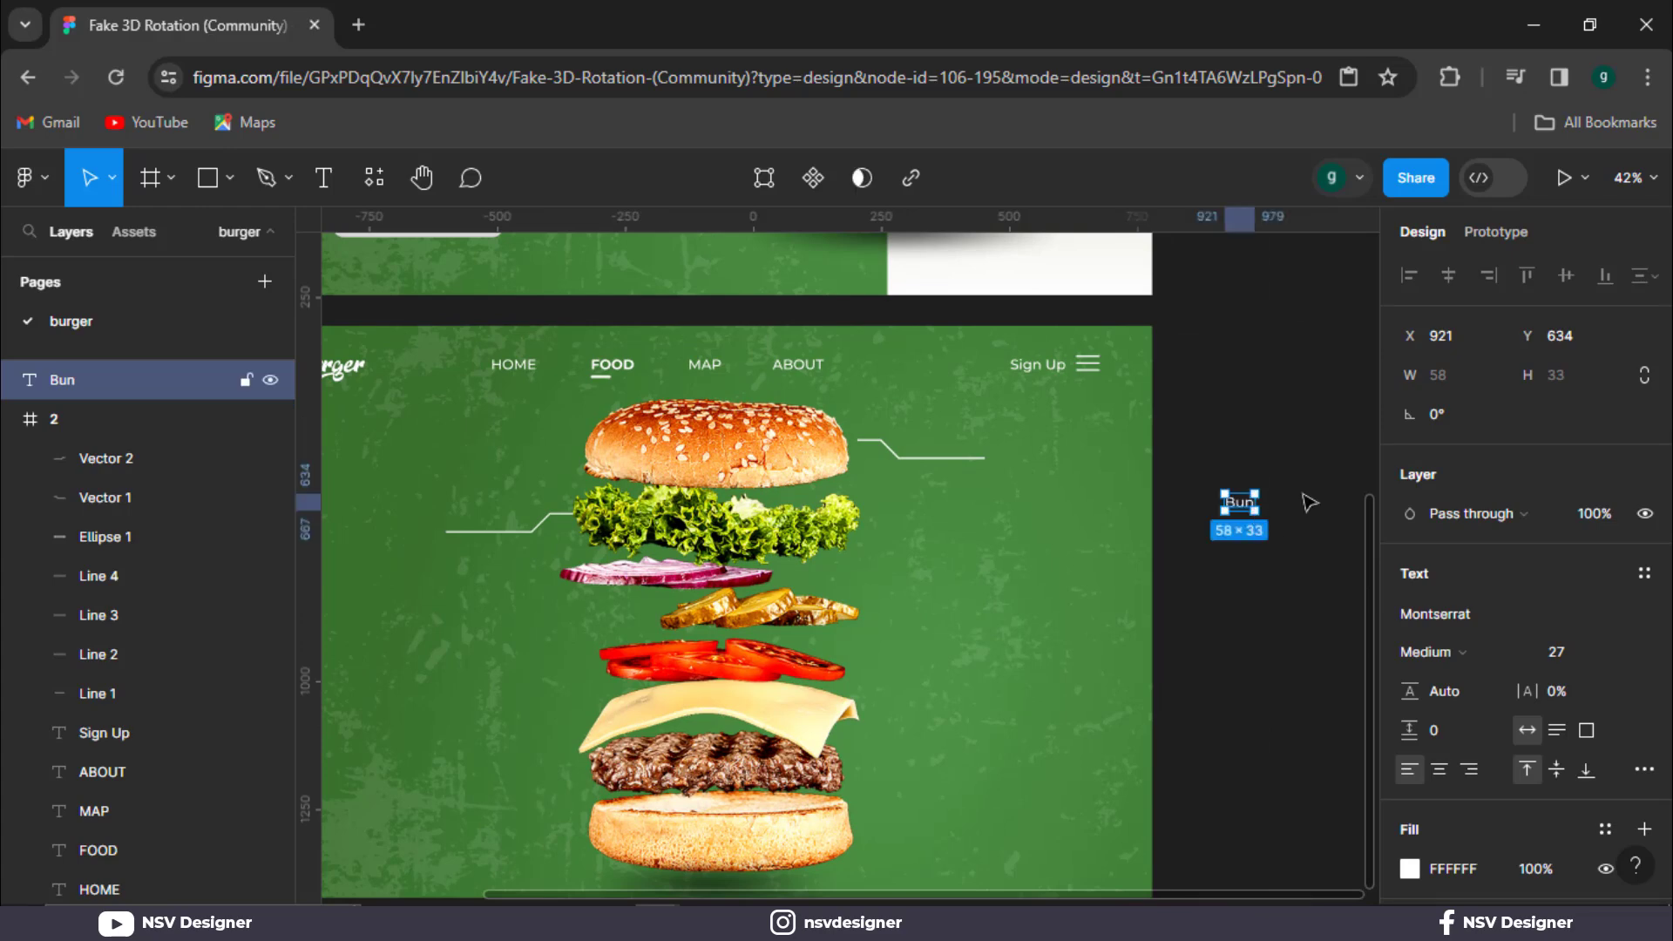
key(Escape)
drag(1242, 504, 931, 457)
click(1207, 508)
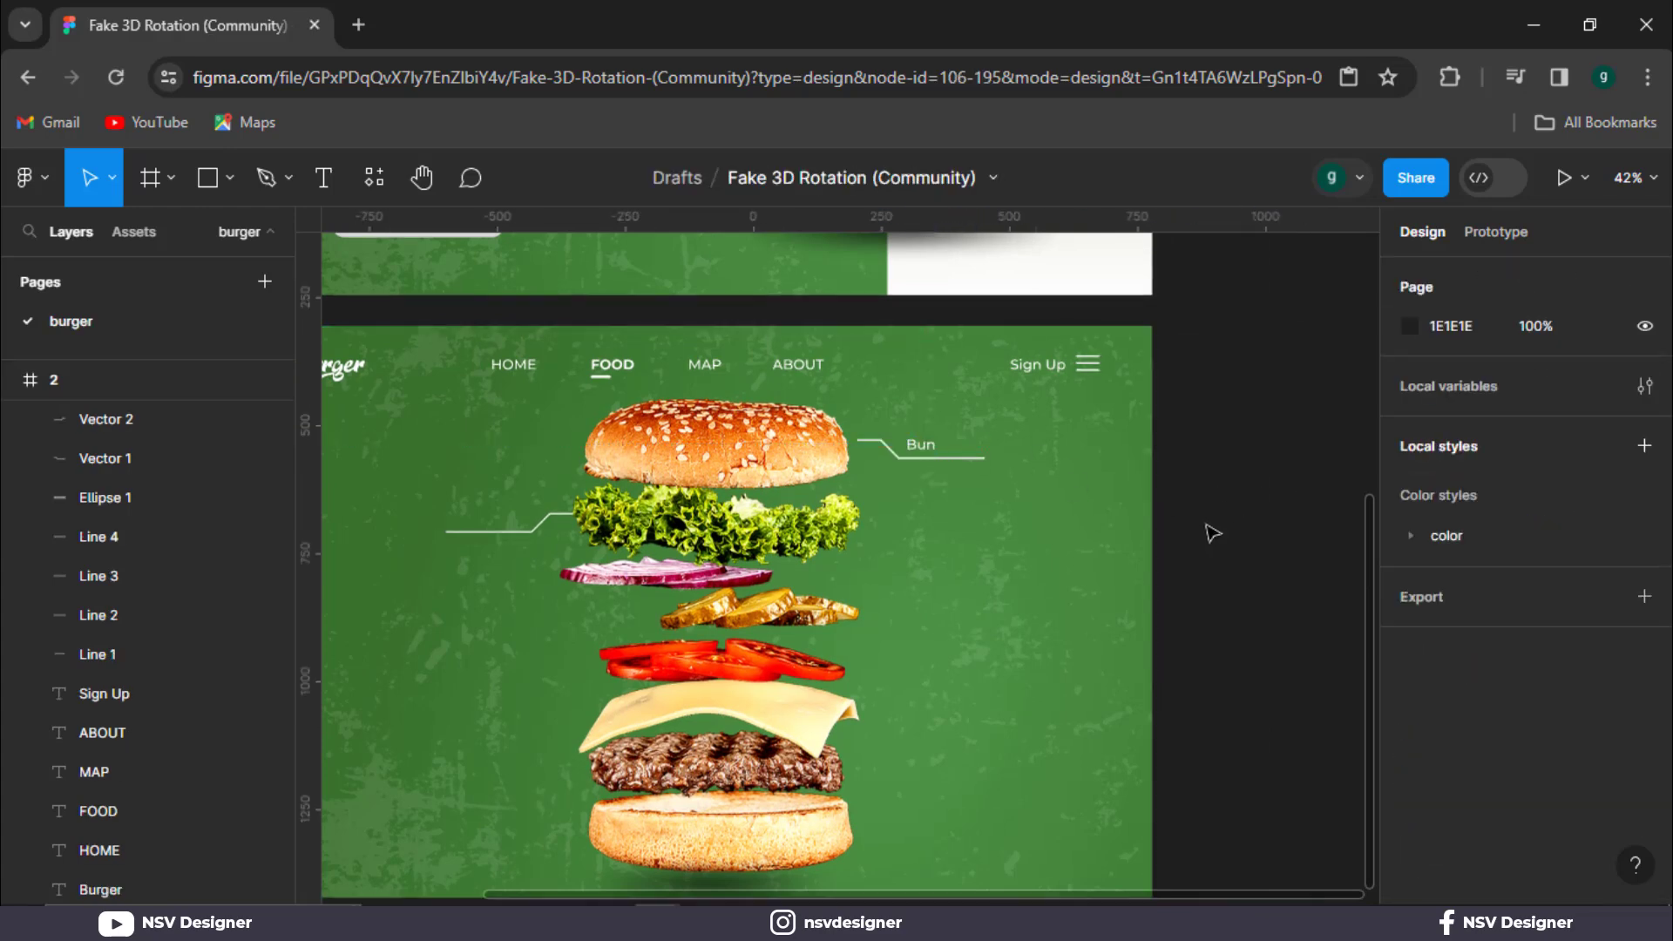
Duplicate the Bun label onto the lettuce's leader line on the left side of the burger.
drag(1242, 506, 1270, 471)
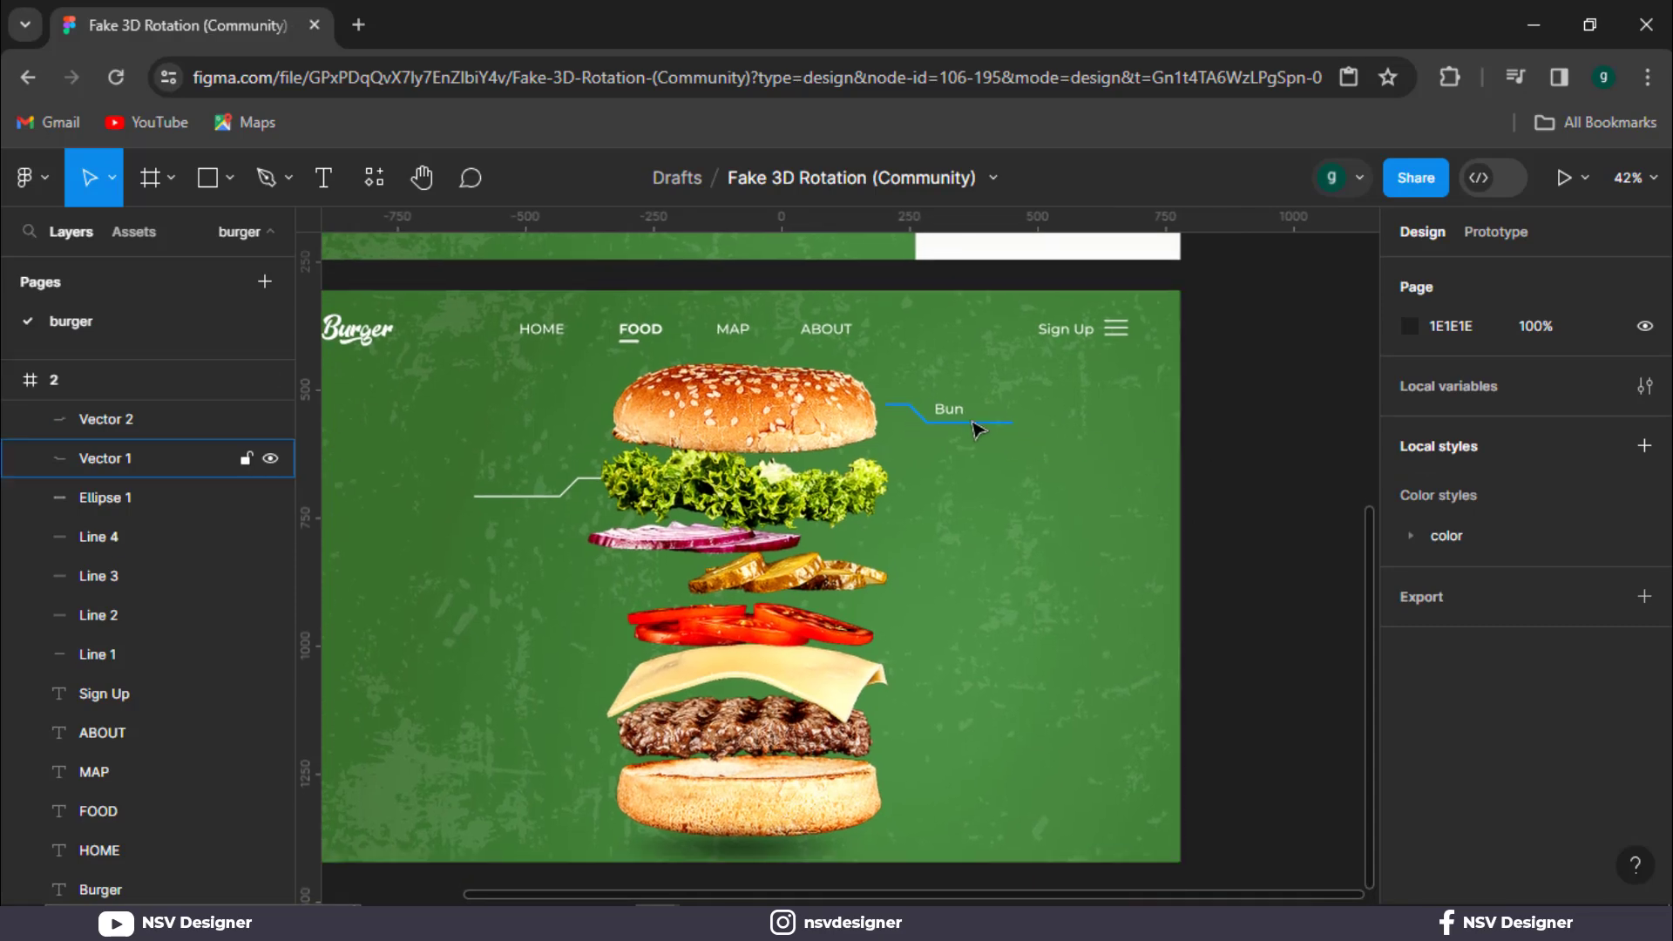
drag(949, 409, 628, 495)
click(490, 529)
click(364, 490)
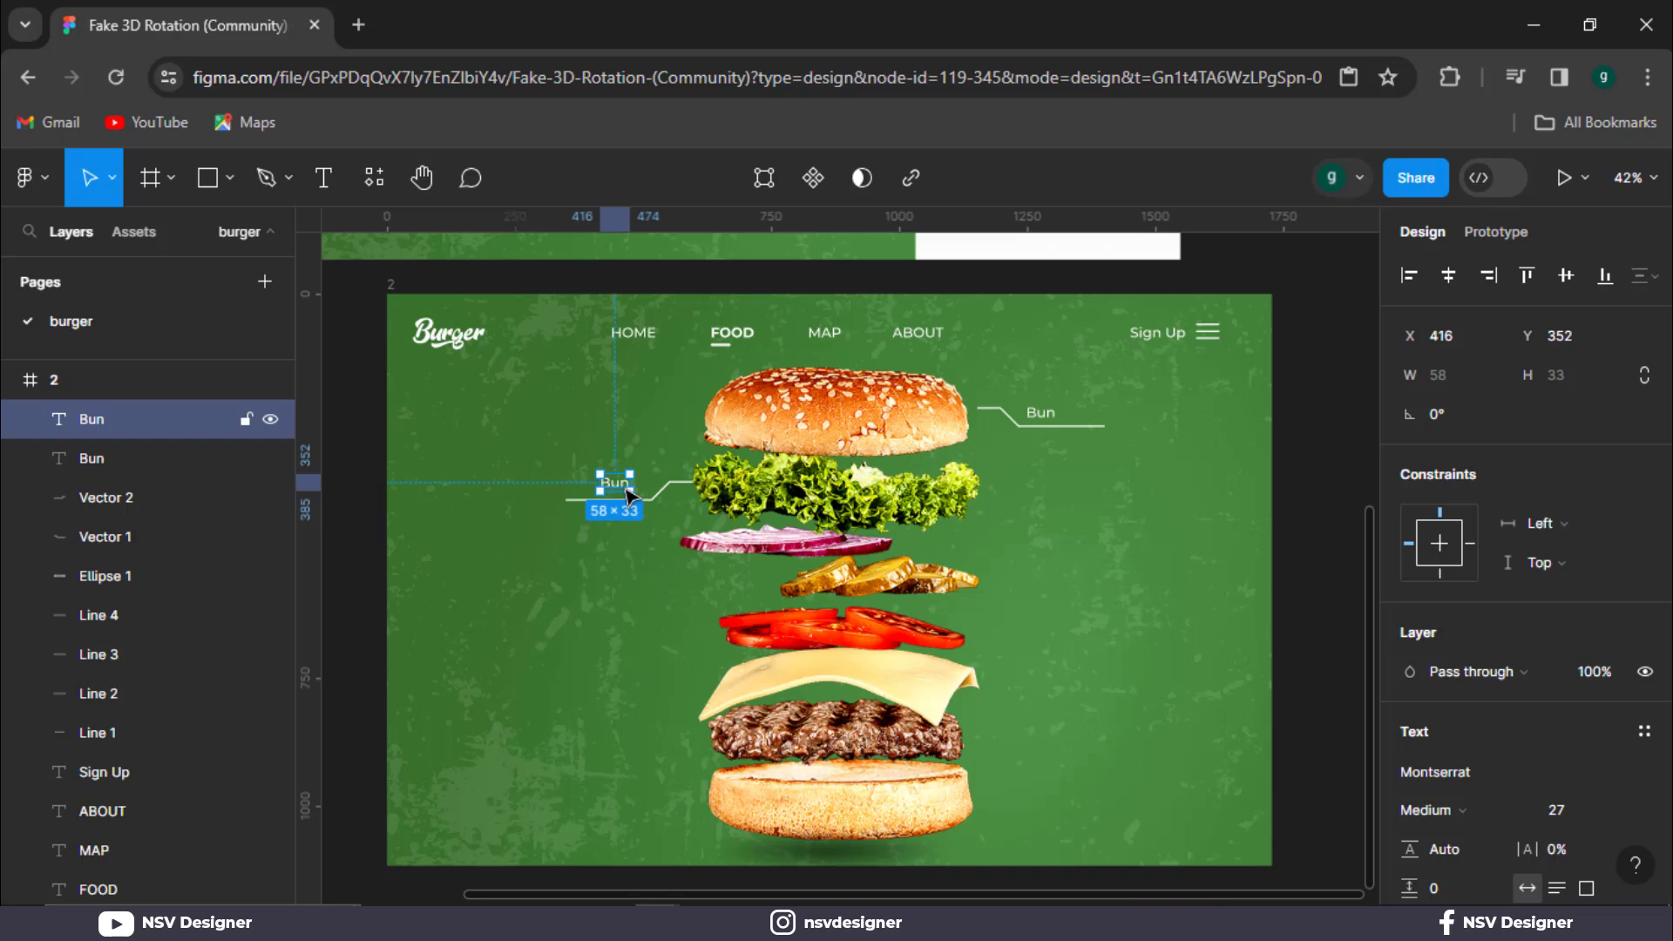
scroll(608, 489, up, 3)
scroll(624, 587, down, 3)
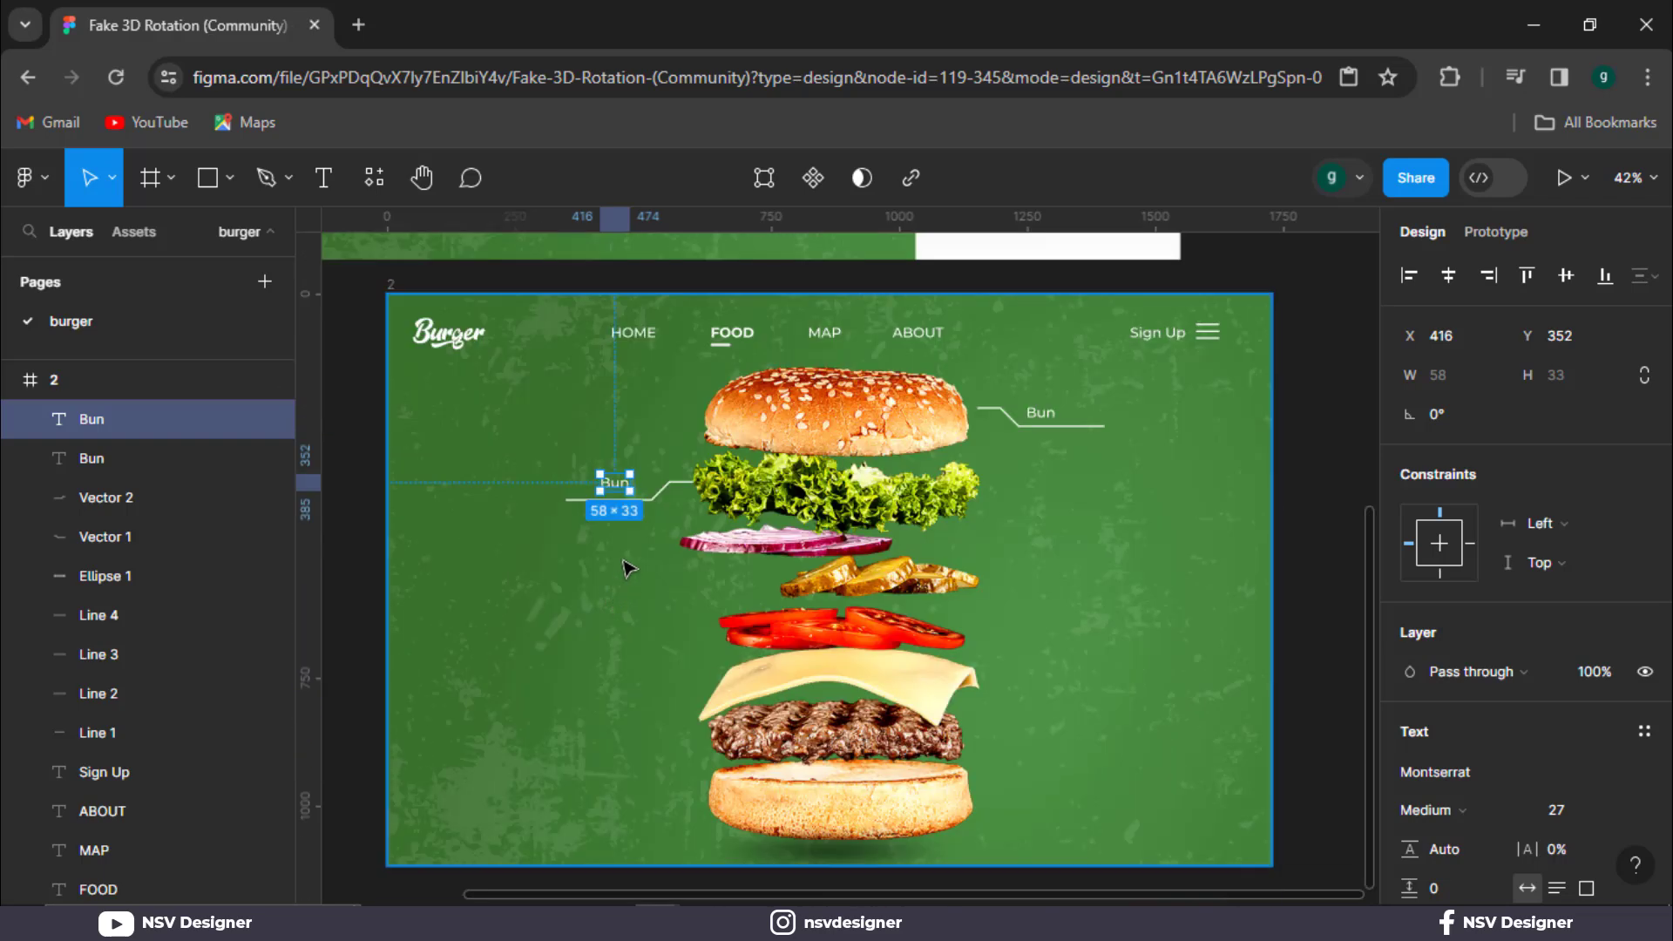
Reposition frame 2 at X -949, Y 330, aligned with the left edge of the frame above.
scroll(624, 562, down, 1)
click(392, 434)
drag(388, 406, 605, 491)
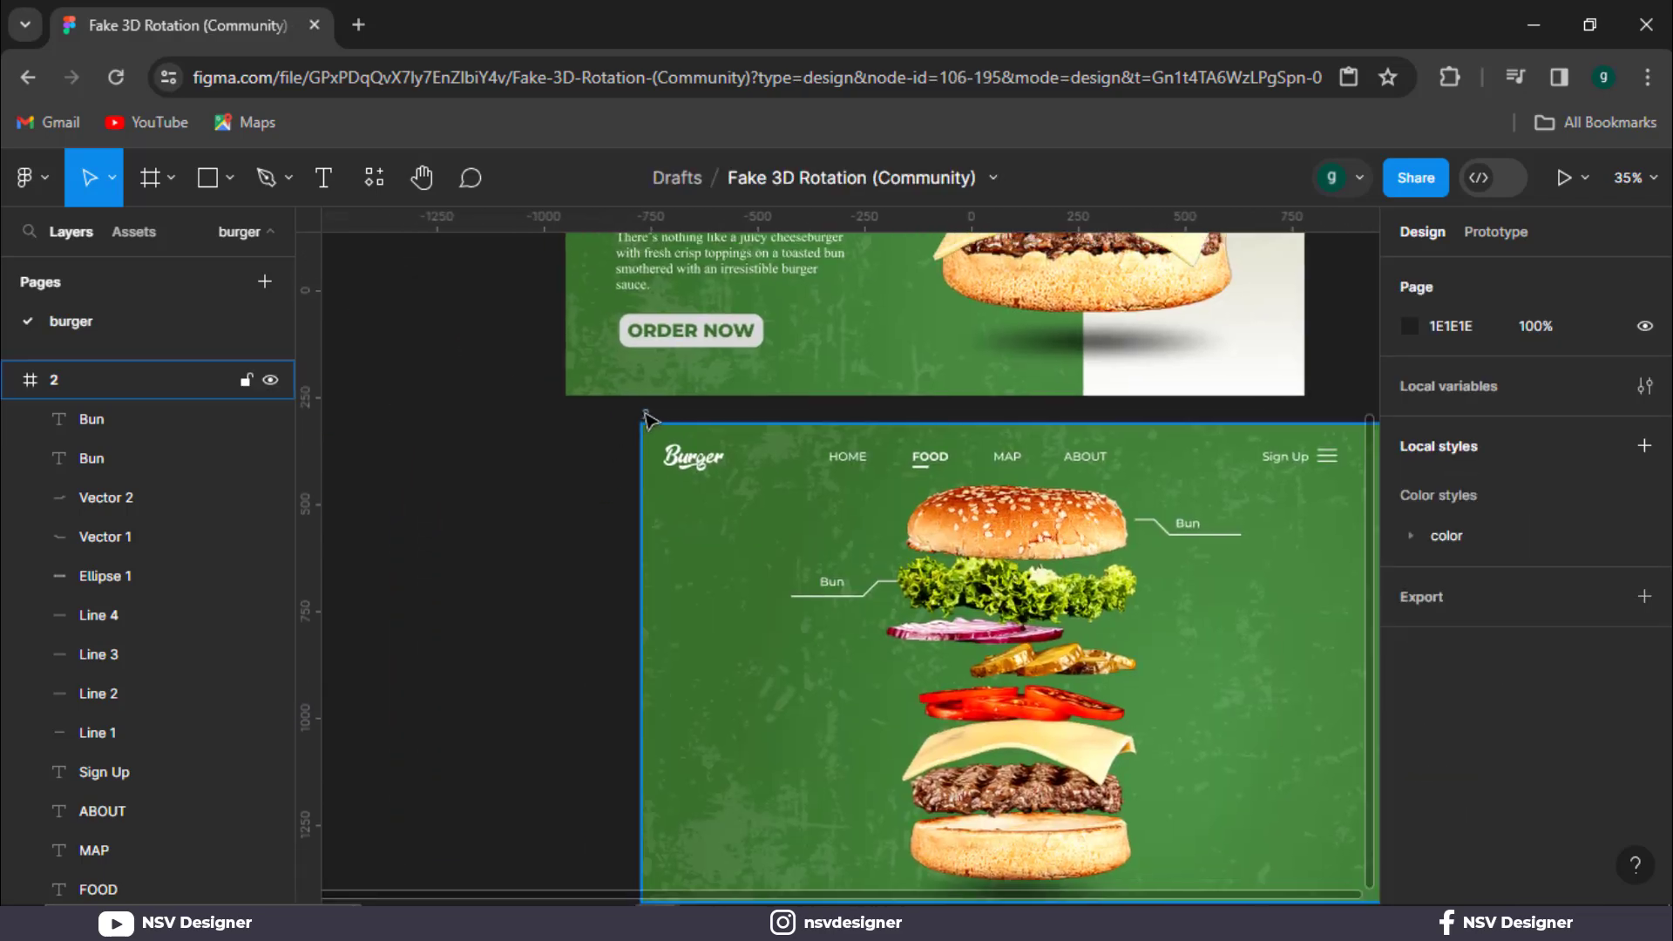
drag(645, 414, 569, 423)
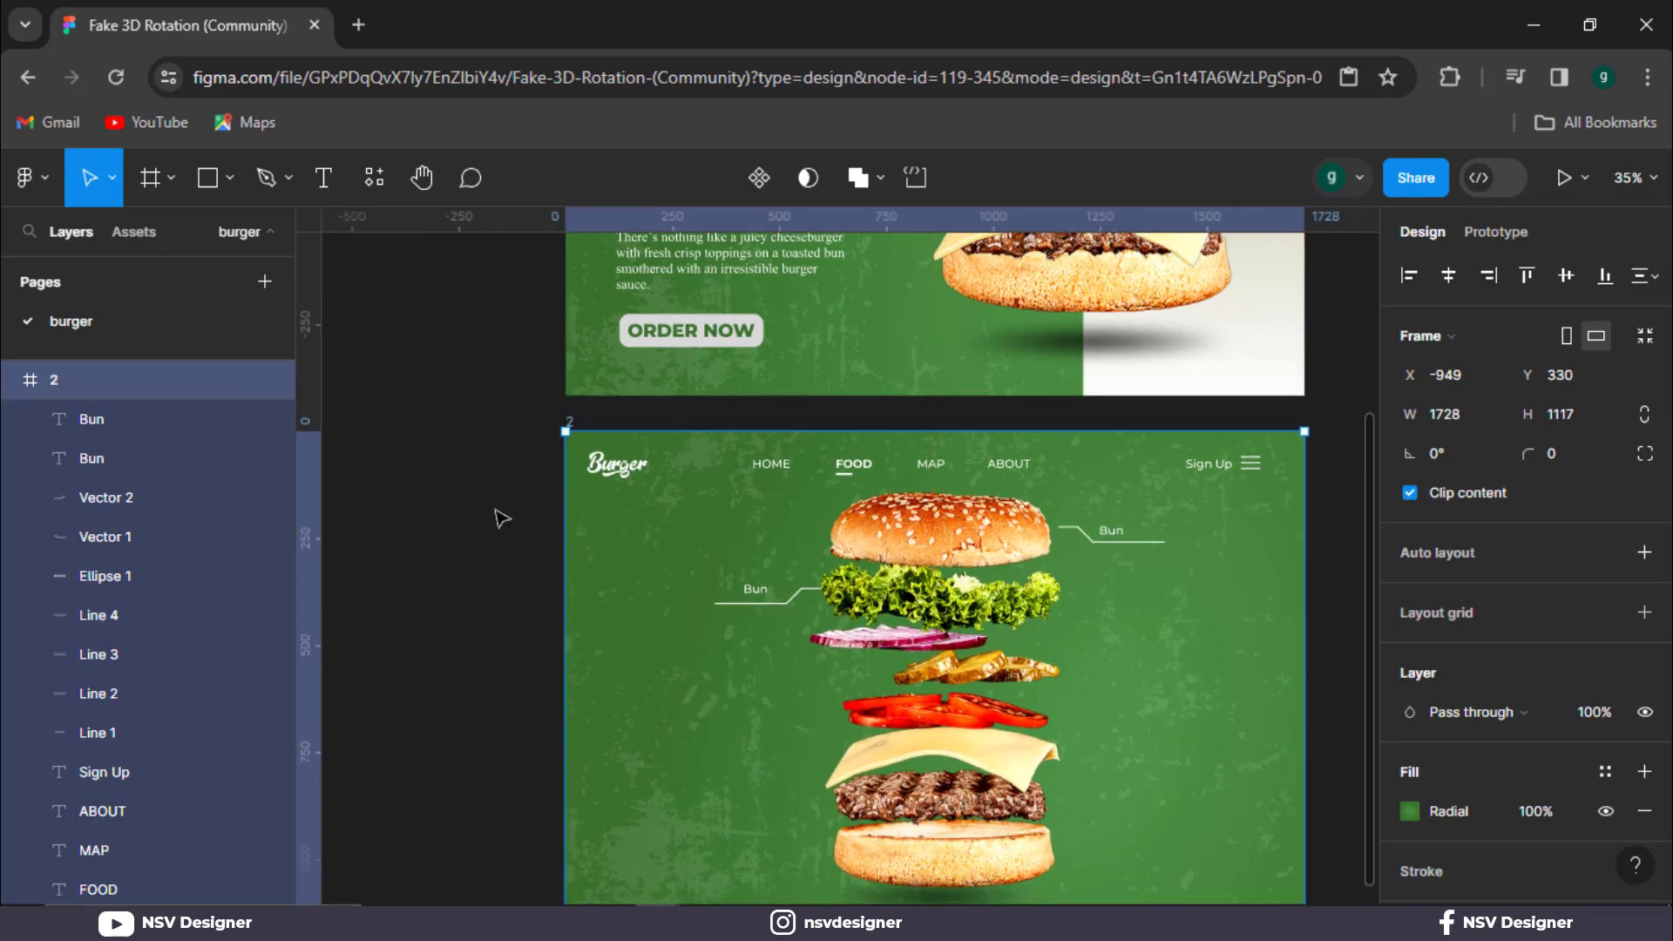
click(493, 516)
Change the copied label's text to "Basil Leves" and position it at X 353, Y 359 above the lettuce's leader line.
scroll(755, 589, up, 5)
click(748, 578)
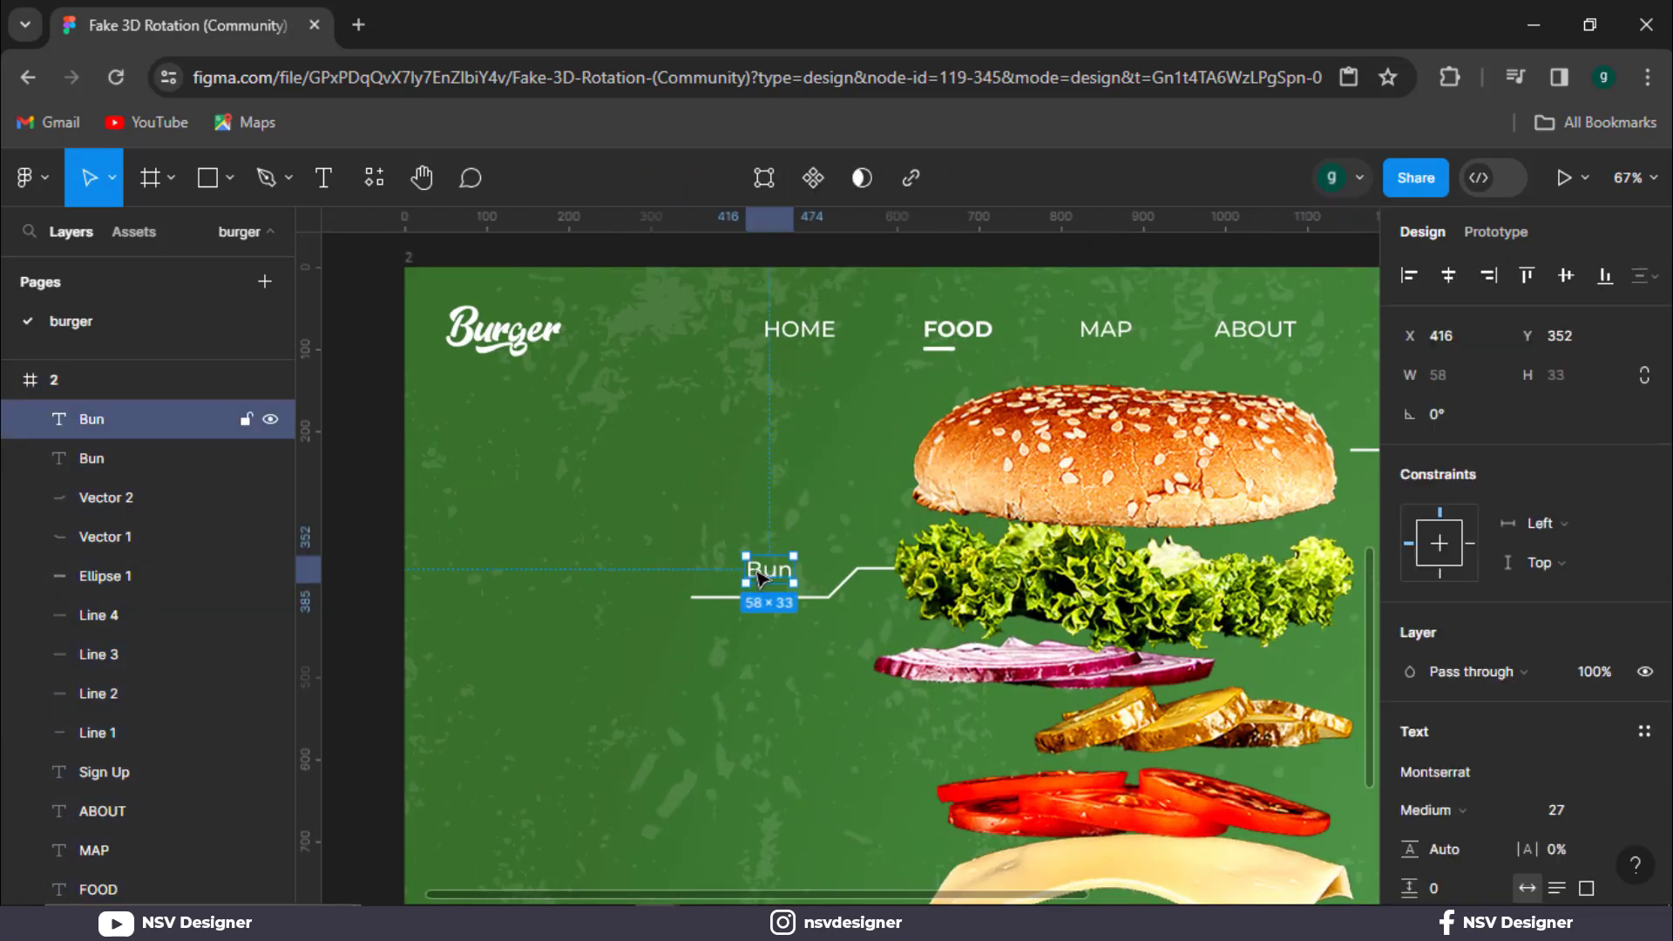
drag(748, 578, 728, 575)
double_click(728, 574)
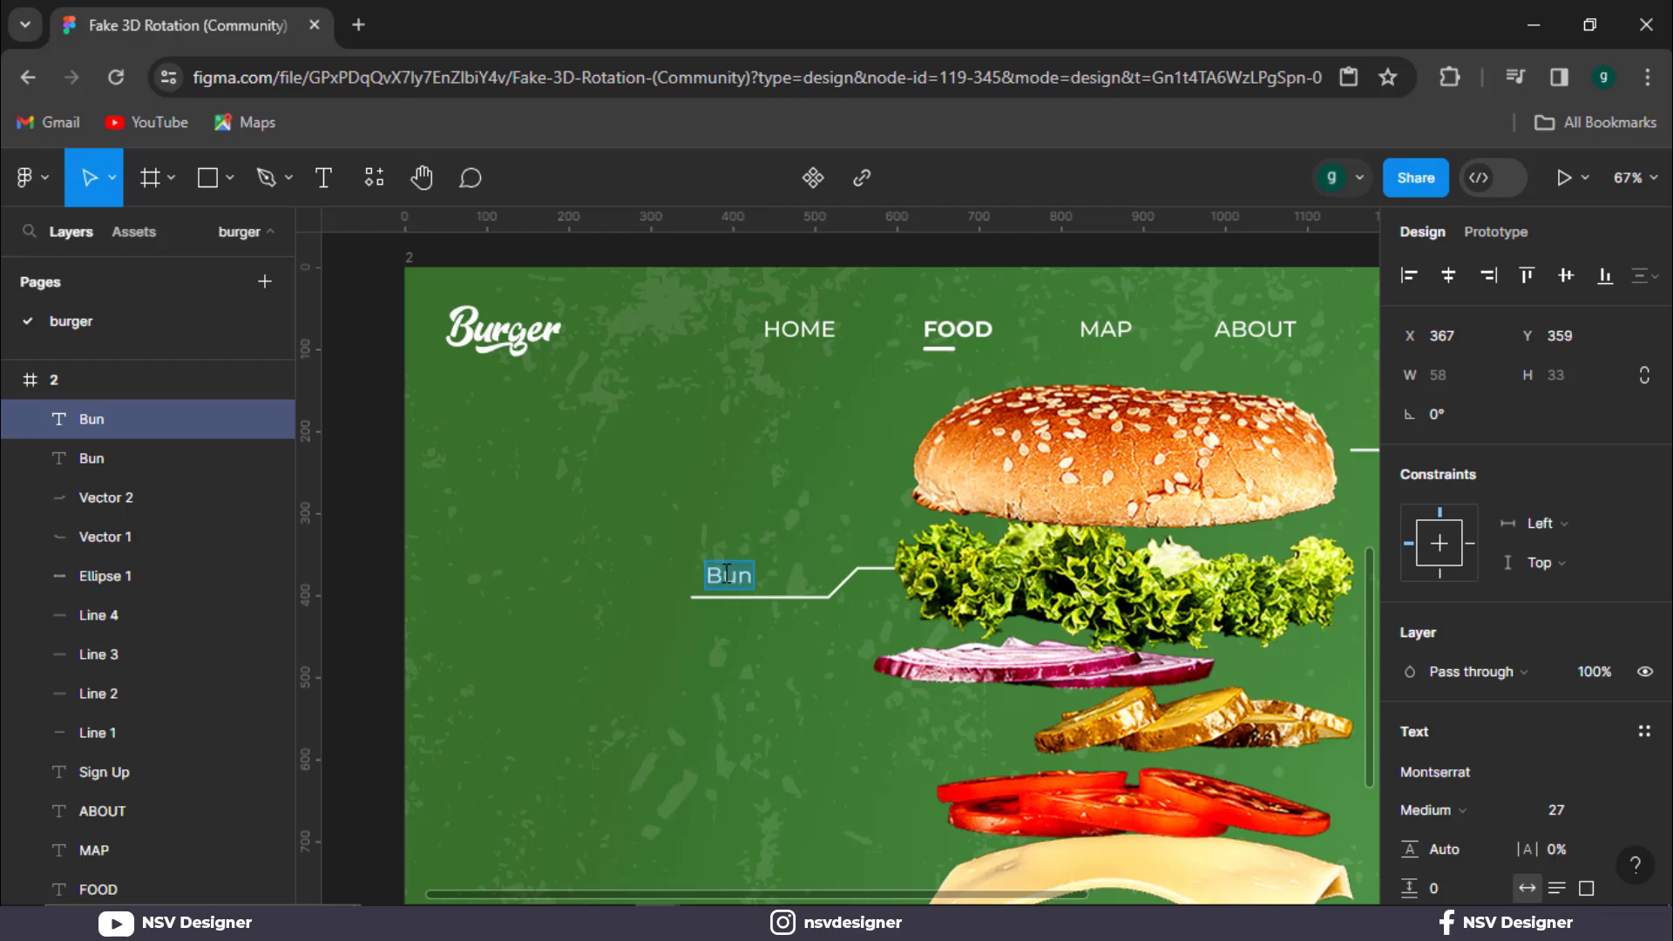
text(Basil Leves)
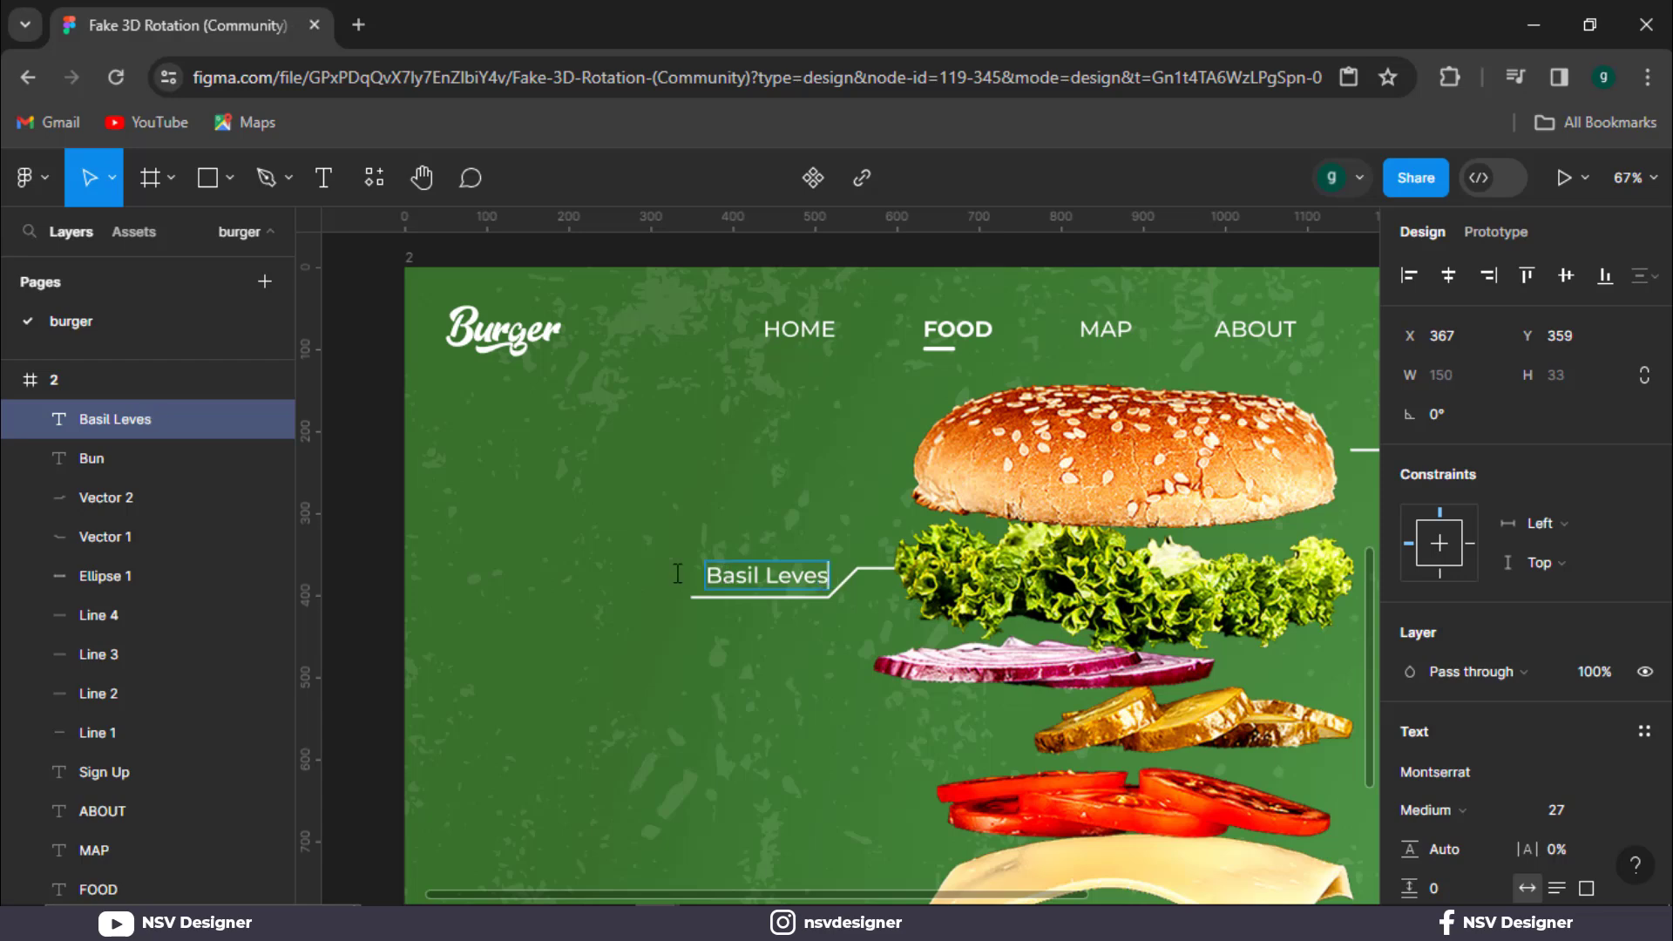
key(Escape)
click(340, 574)
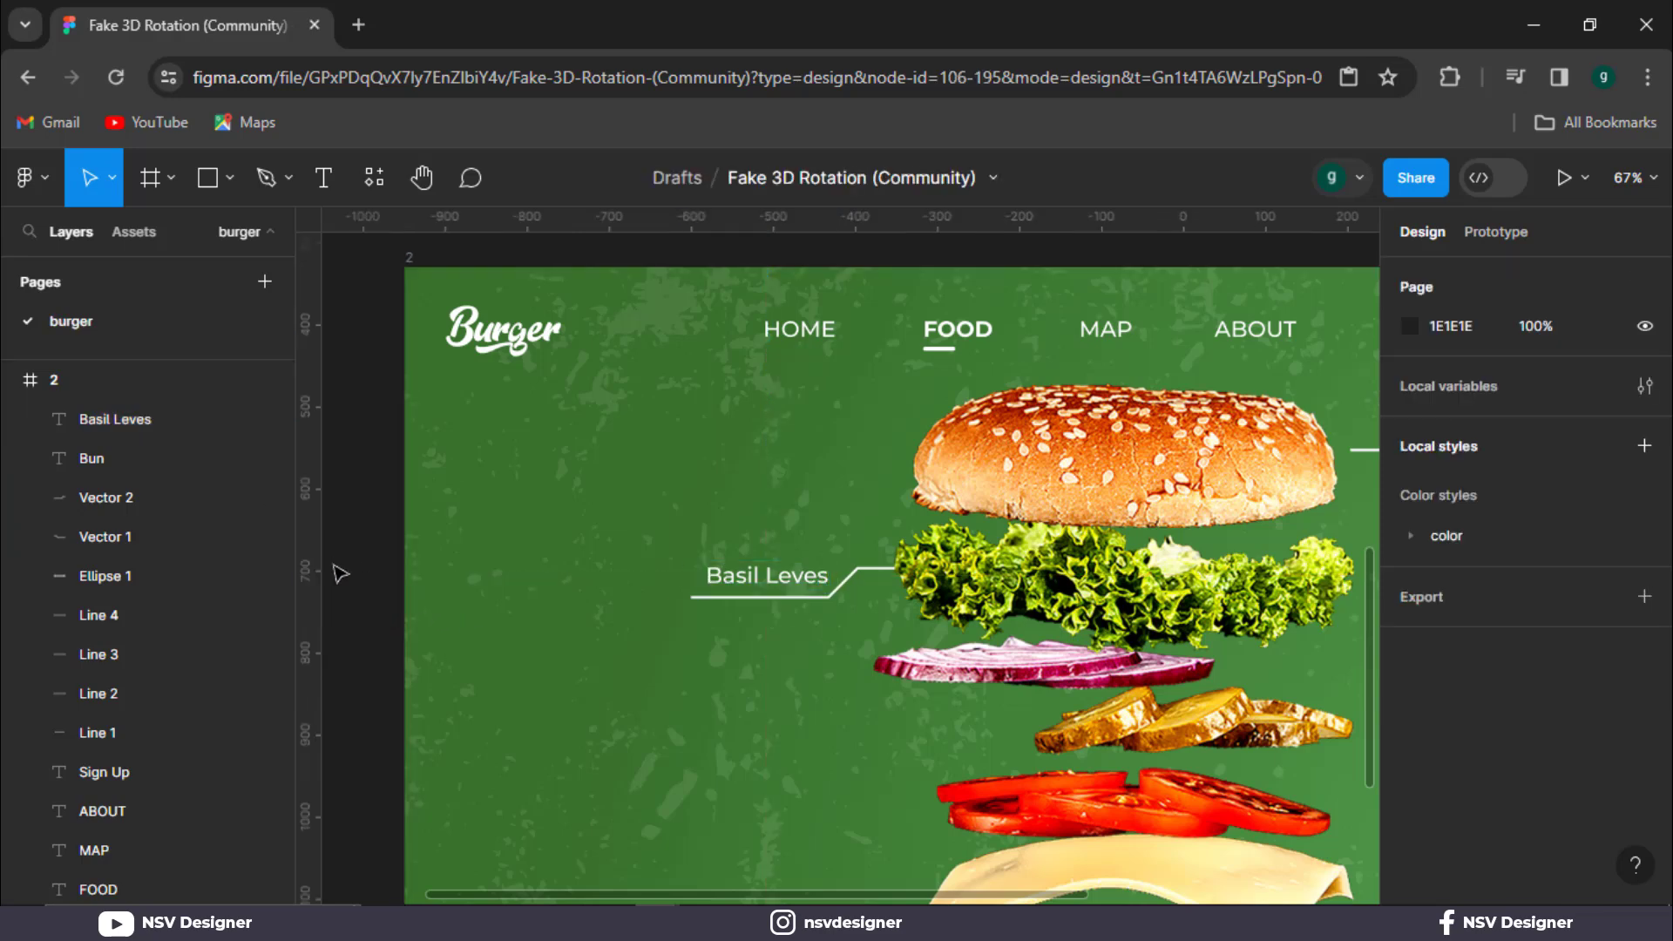
drag(778, 594, 765, 593)
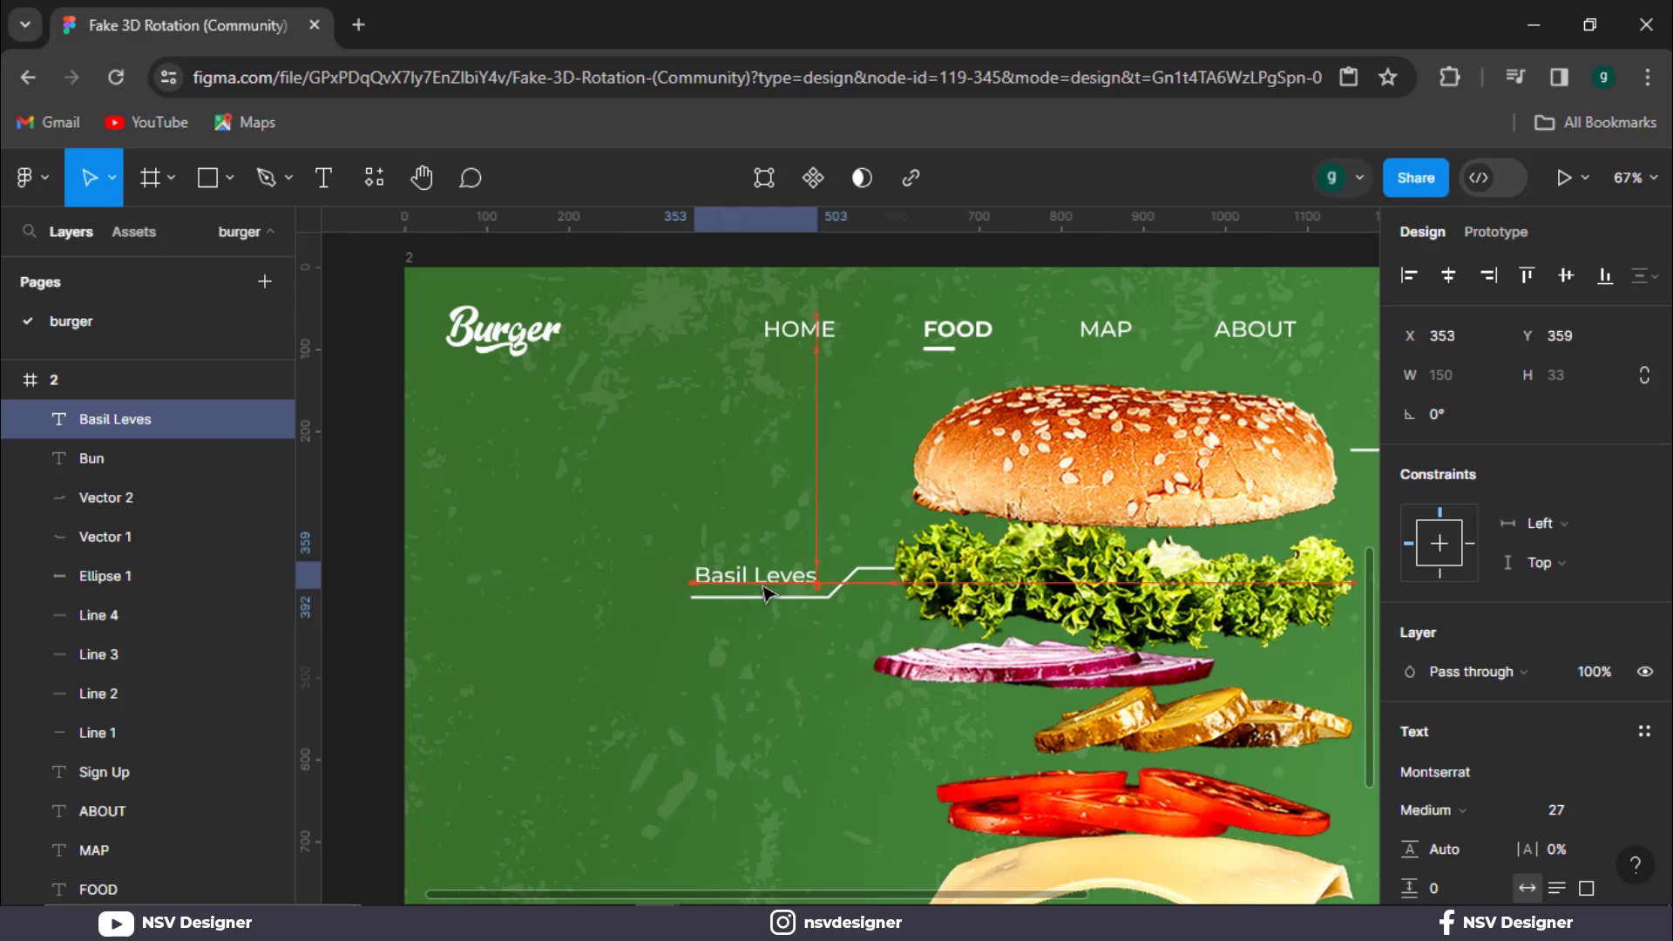
Position the Bun label at X 1248, Y 215 above the top bun's leader line.
drag(490, 593, 392, 500)
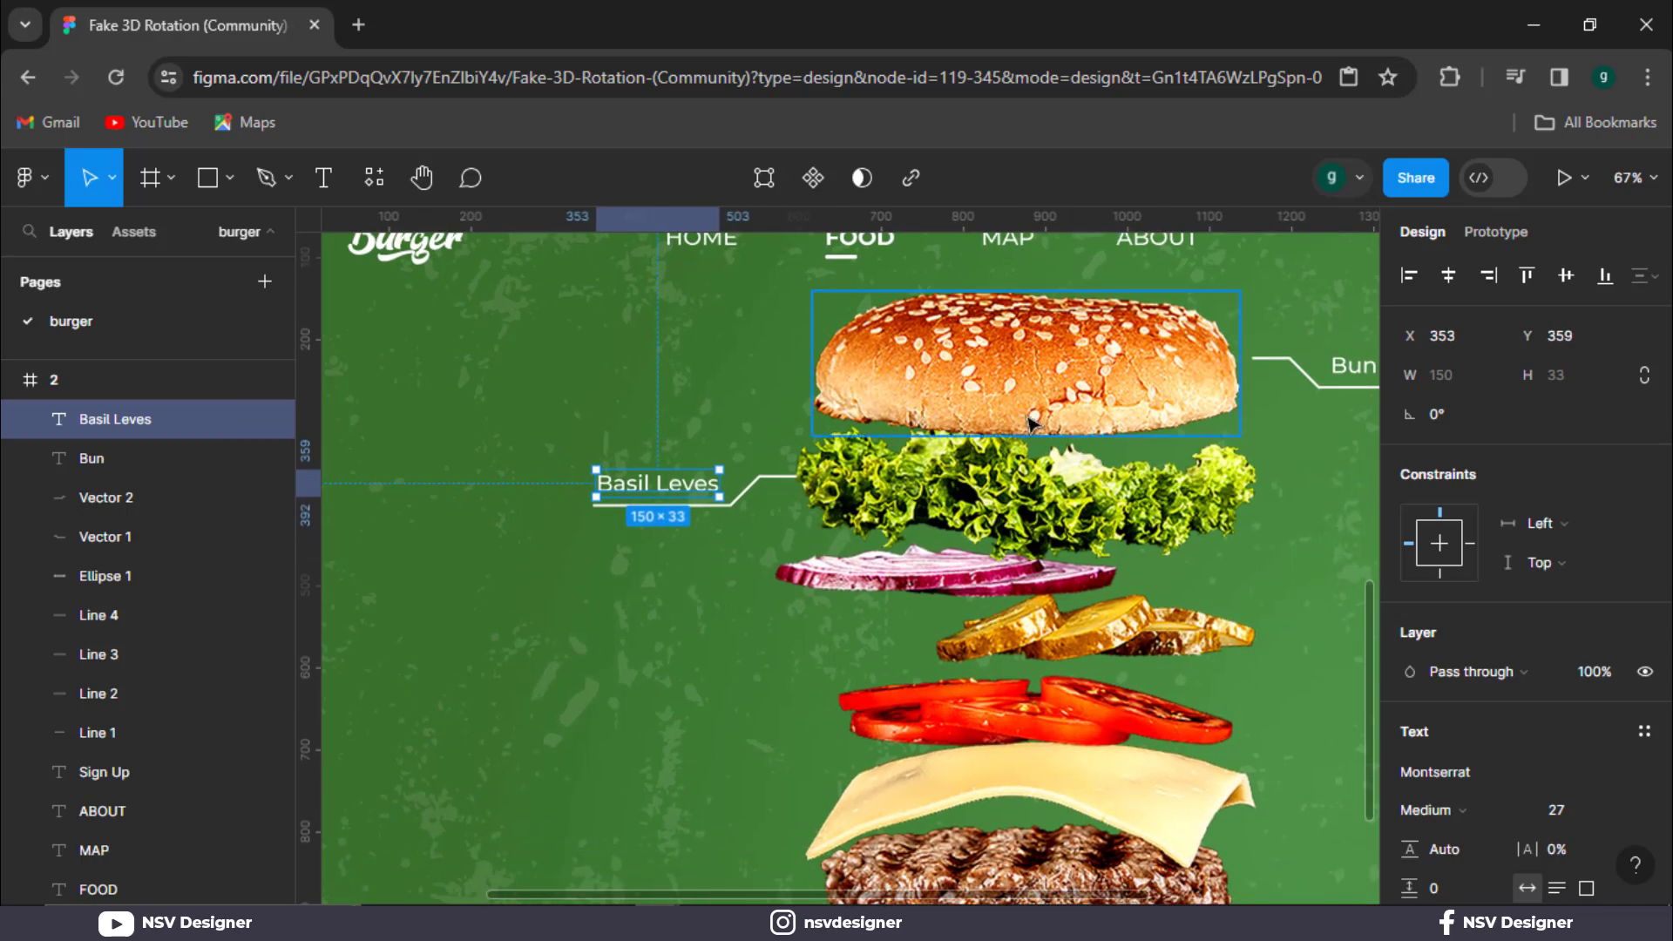
drag(1078, 439, 807, 364)
click(96, 458)
drag(1185, 339, 1185, 338)
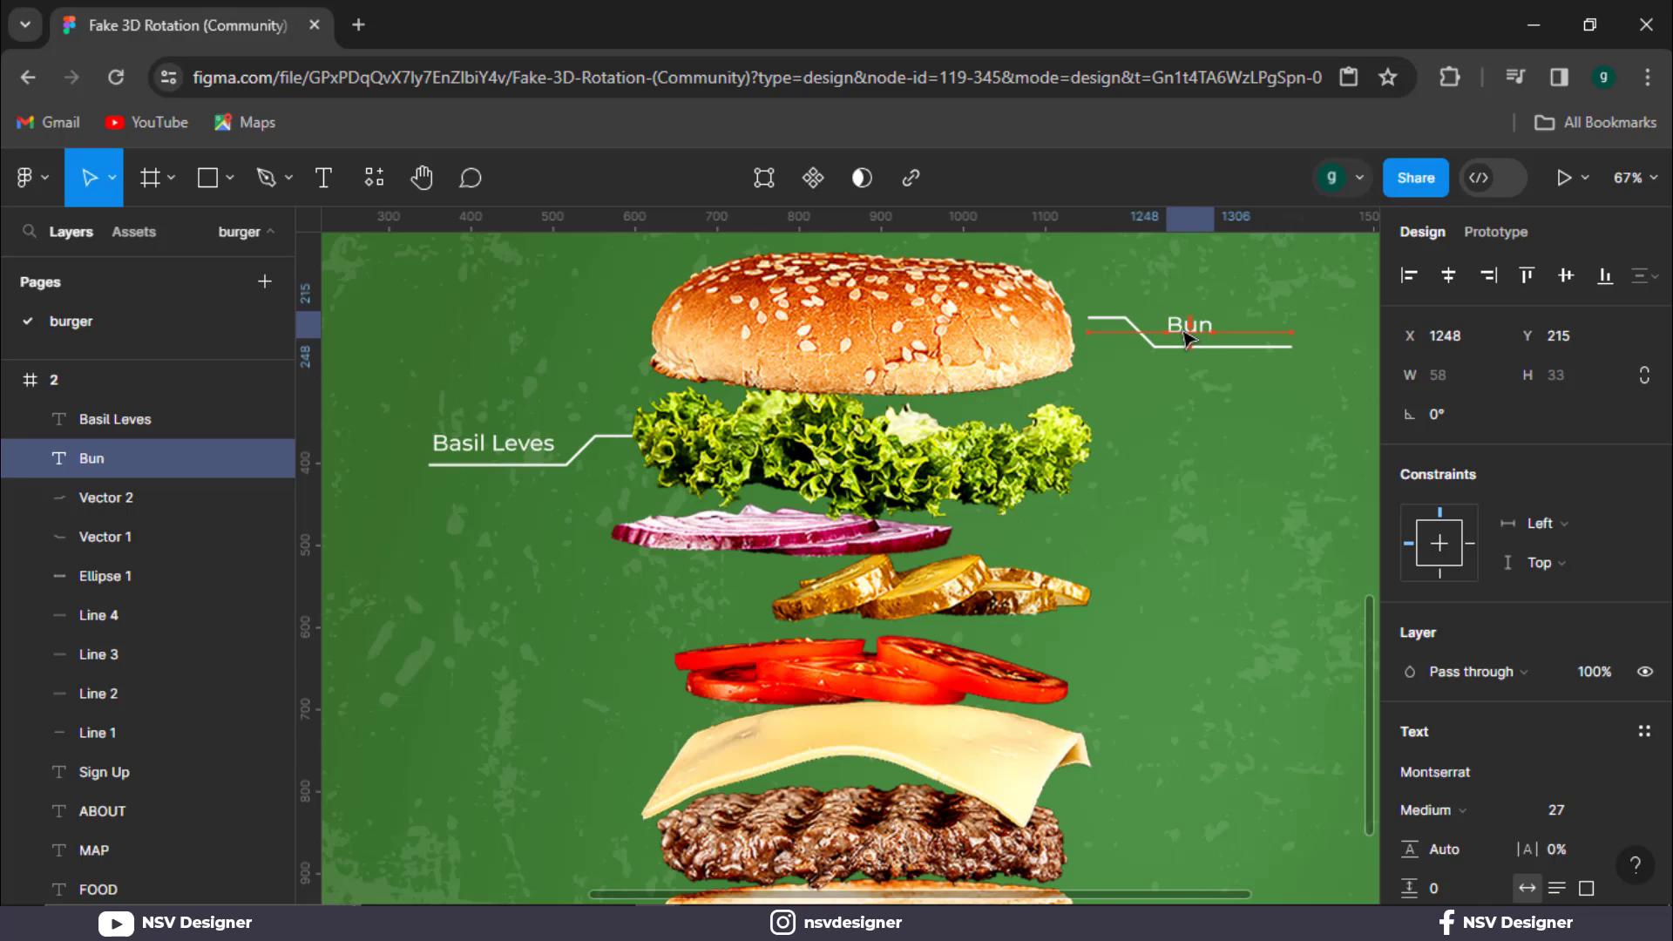
Duplicate the Bun label and its leader line beside the onion layer and change the copied text to "Onion" at Y 464.
shift+click(1255, 345)
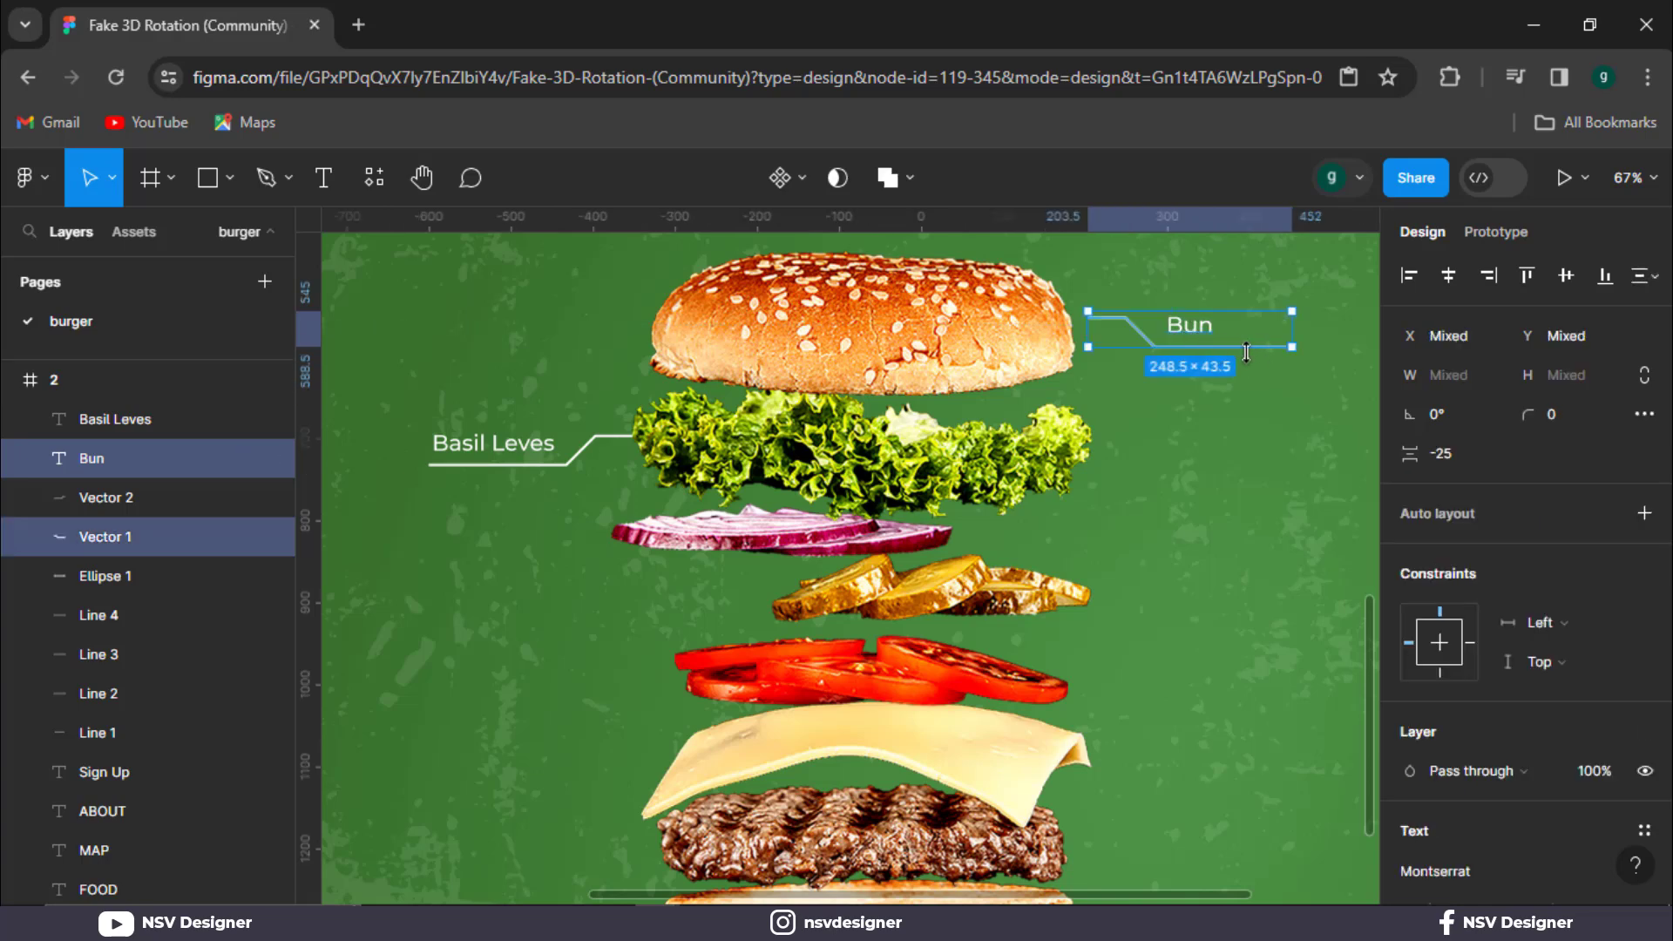
click(1225, 475)
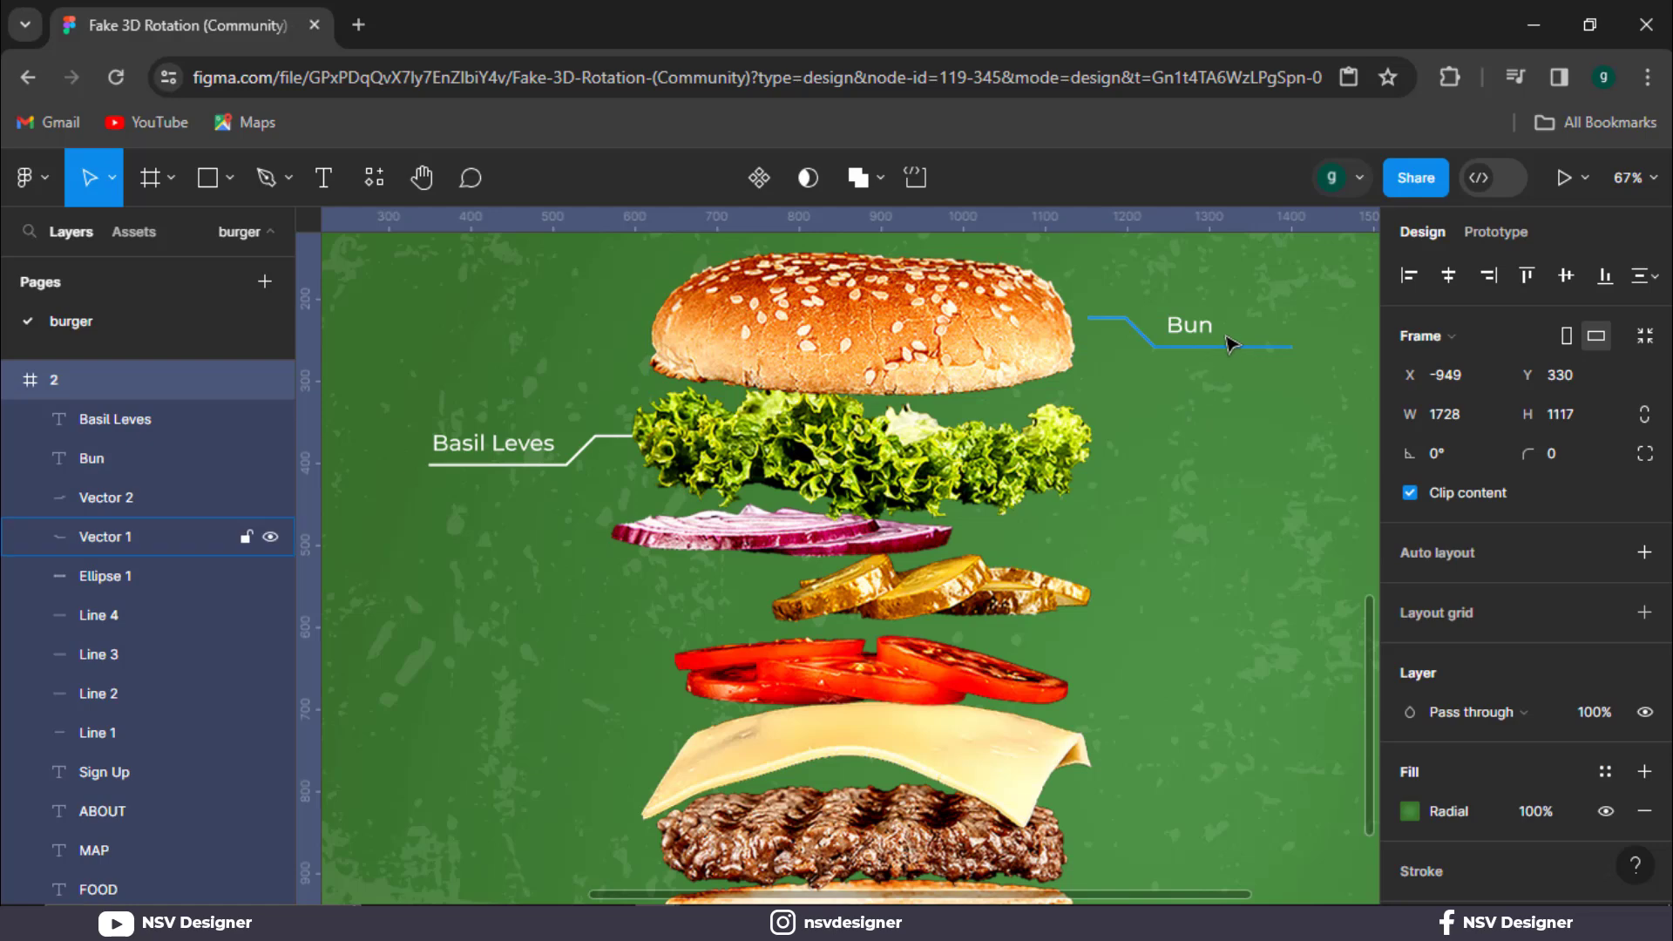
click(1227, 346)
shift+click(1194, 331)
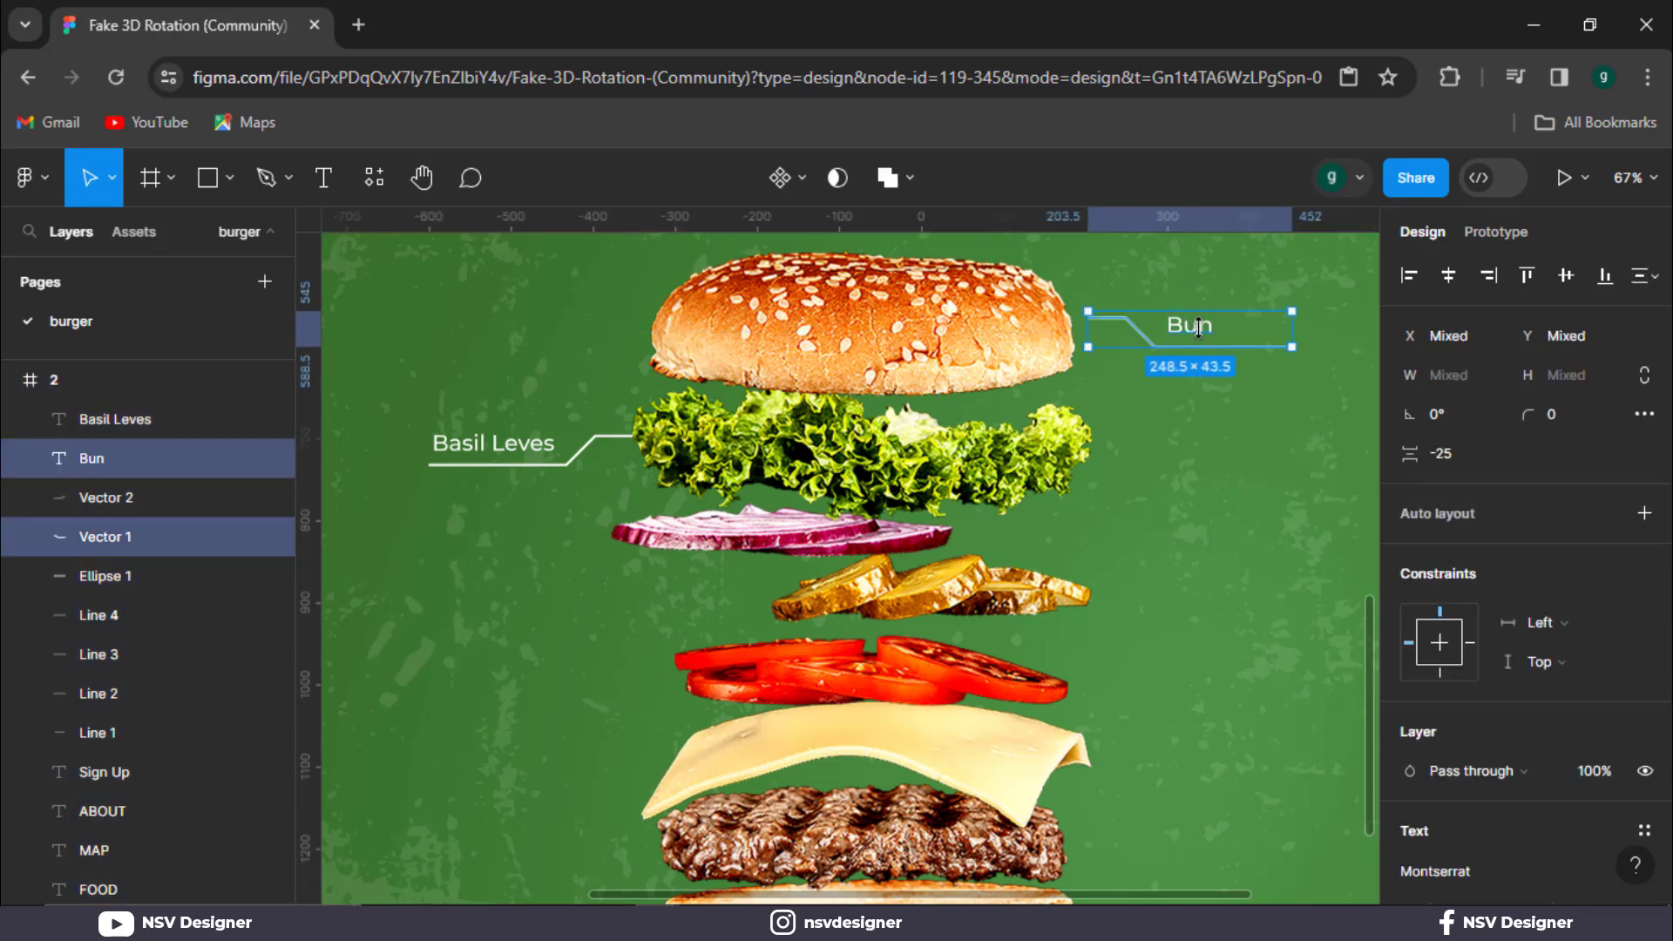
drag(1216, 338, 1209, 538)
click(1190, 528)
double_click(1192, 528)
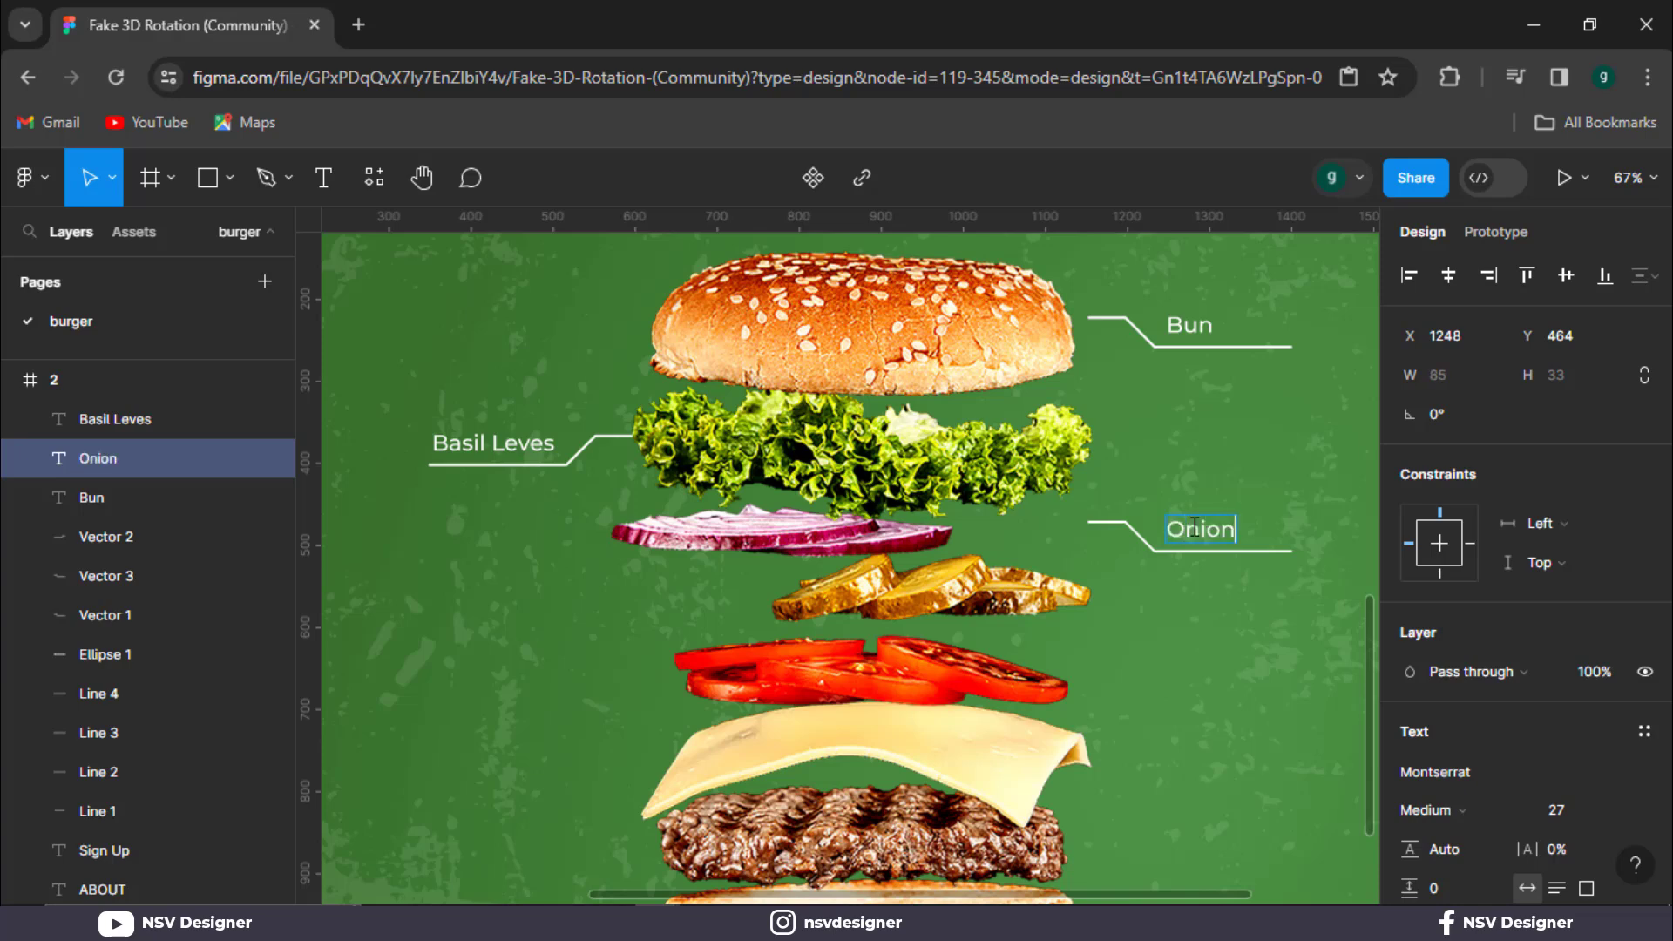
Duplicate the Onion label with its leader line beside the tomato layer, placing the text at Y 675, and enter "Tamato".
shift+click(1261, 551)
scroll(1248, 529, down, 1)
drag(1208, 499, 1209, 679)
key(Escape)
double_click(1207, 673)
text(Tamat)
text(o)
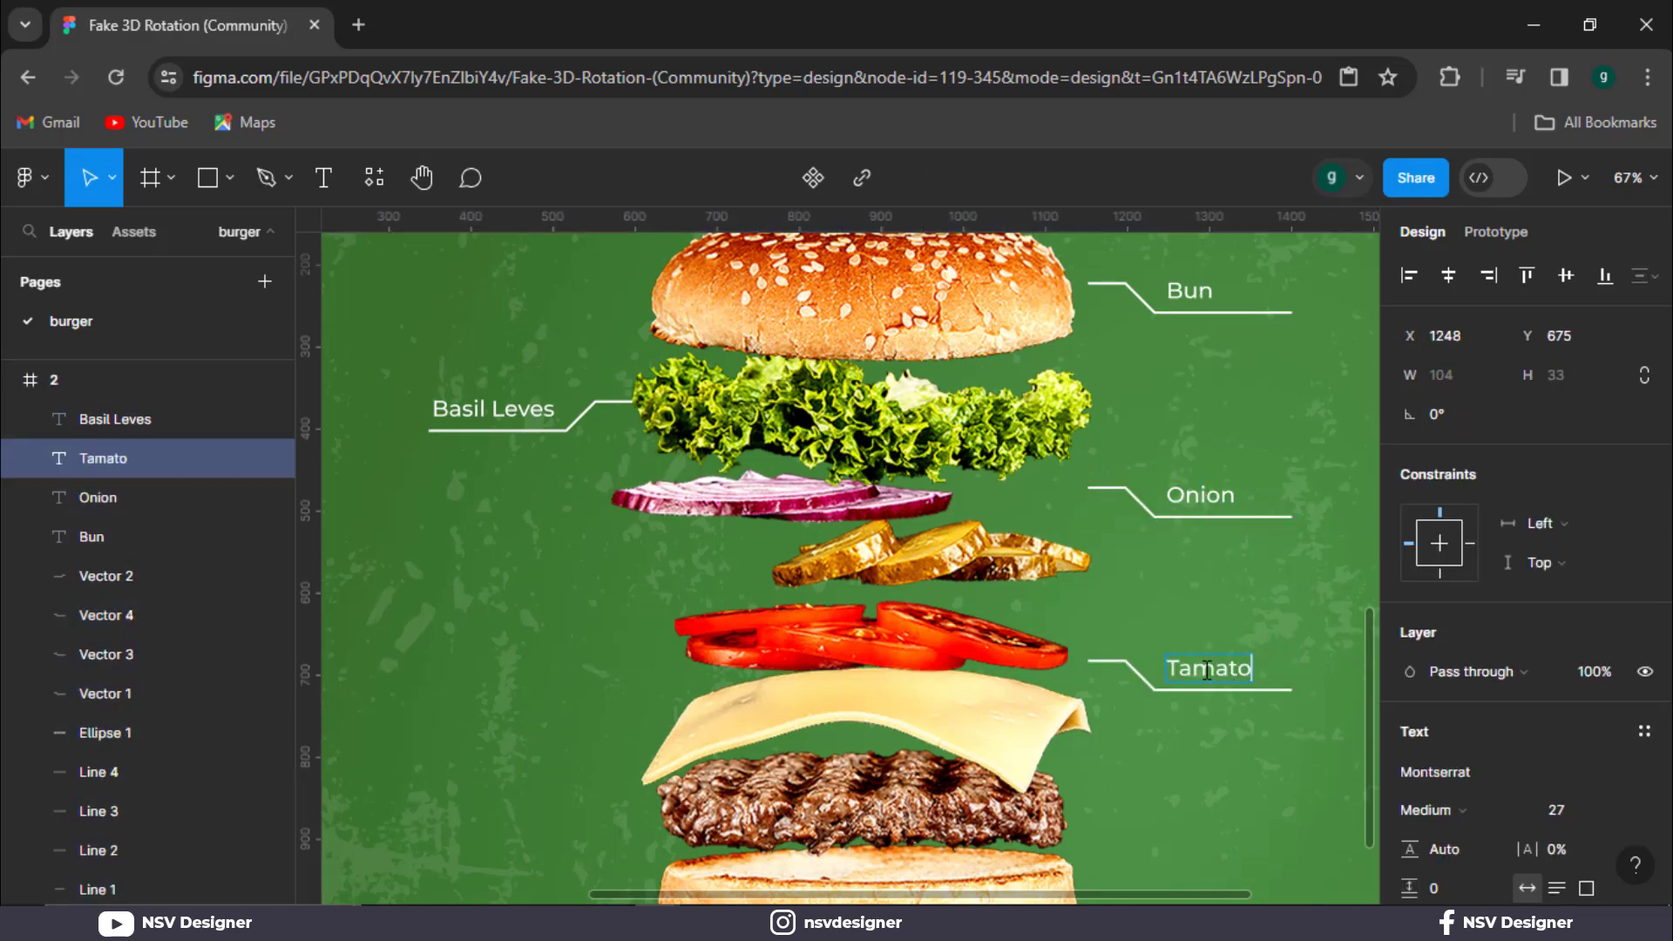
Correct the "Tamato" label to "Tomato" using the spelling suggestion.
scroll(1289, 700, down, 1)
right_click(1219, 627)
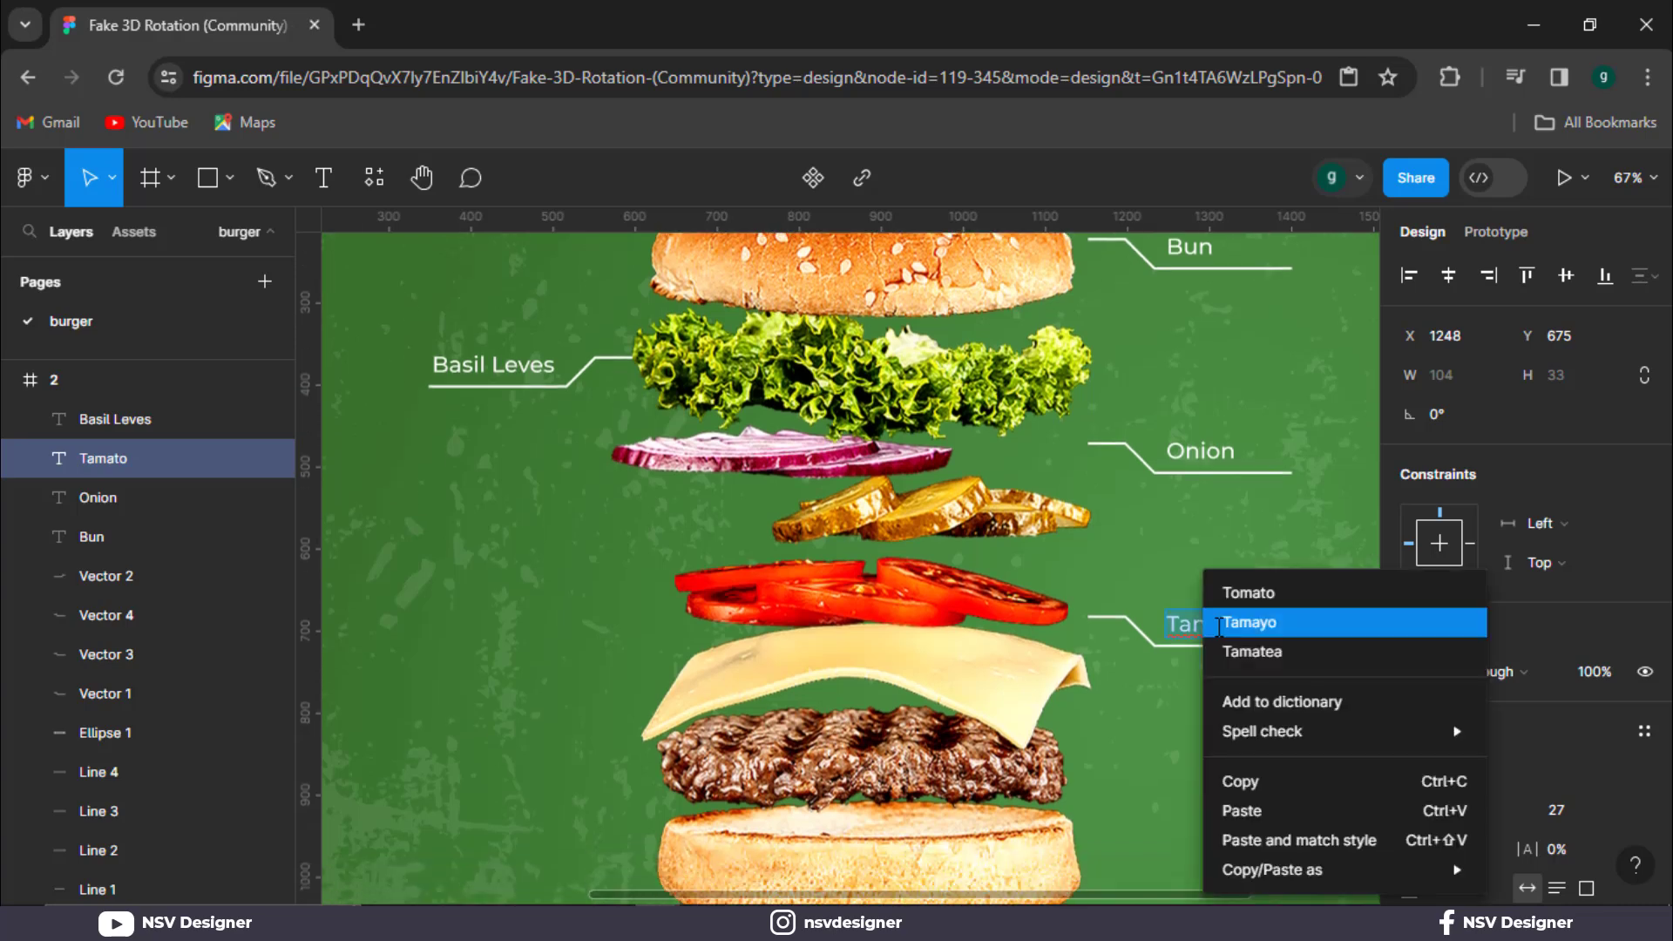
click(1273, 594)
key(Escape)
scroll(1232, 639, down, 1)
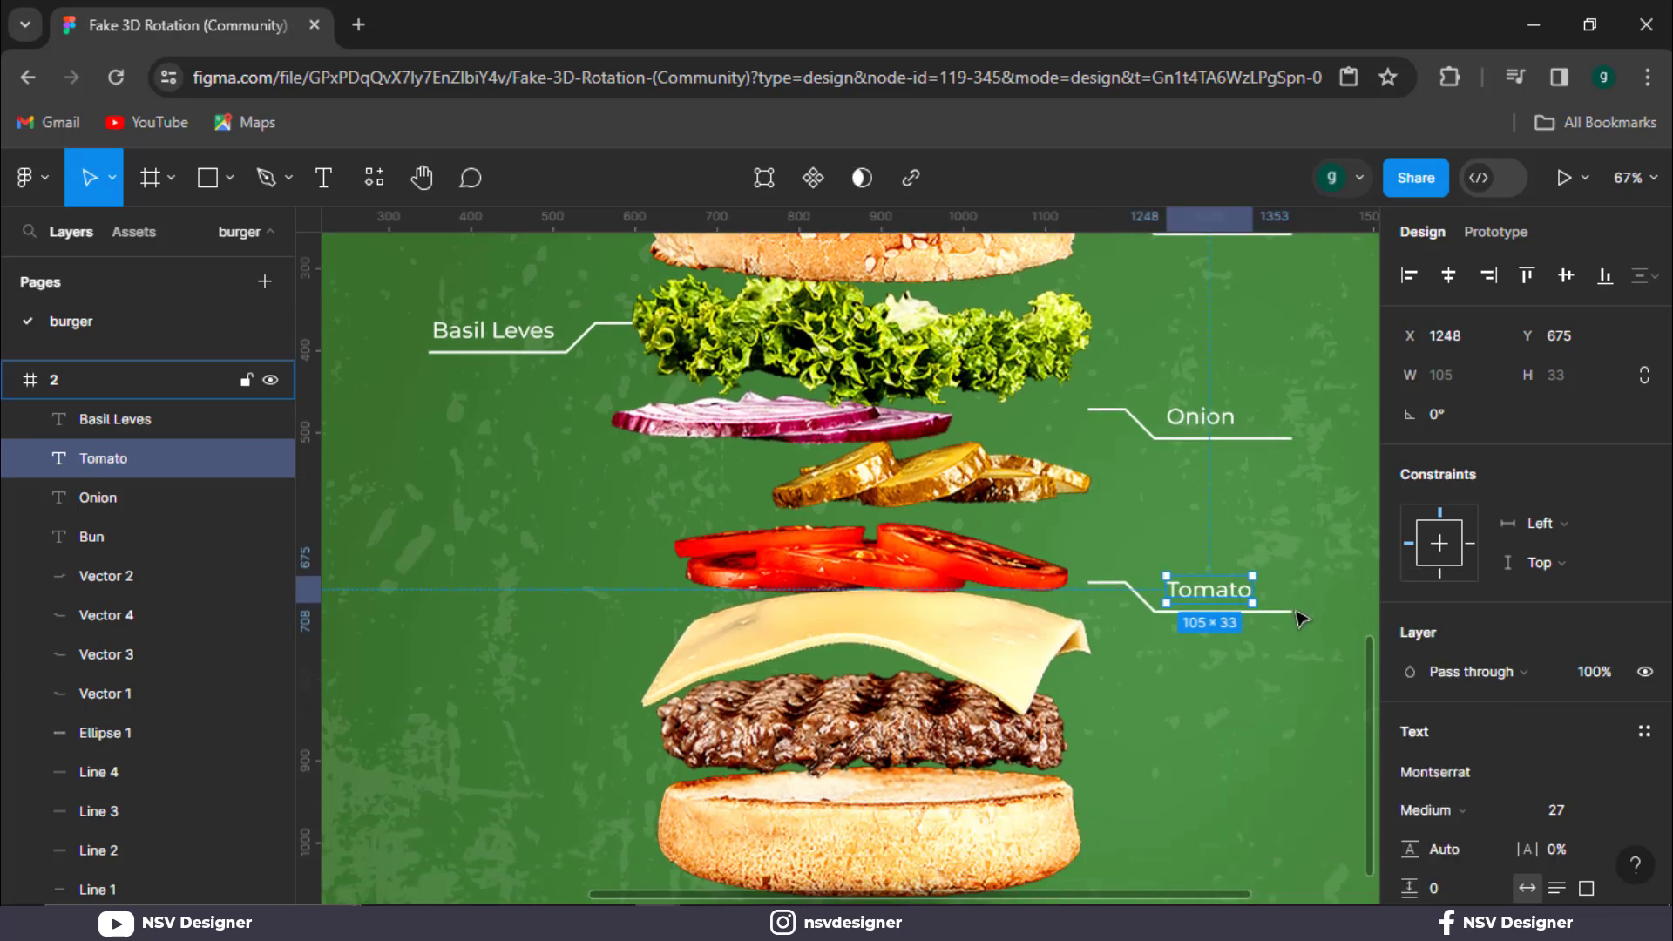
Duplicate the Tomato label and leader line beside the meat layer, with the text at Y 856, and enter "Meat PAtty".
shift+click(1263, 611)
drag(1225, 614, 1160, 771)
double_click(1218, 739)
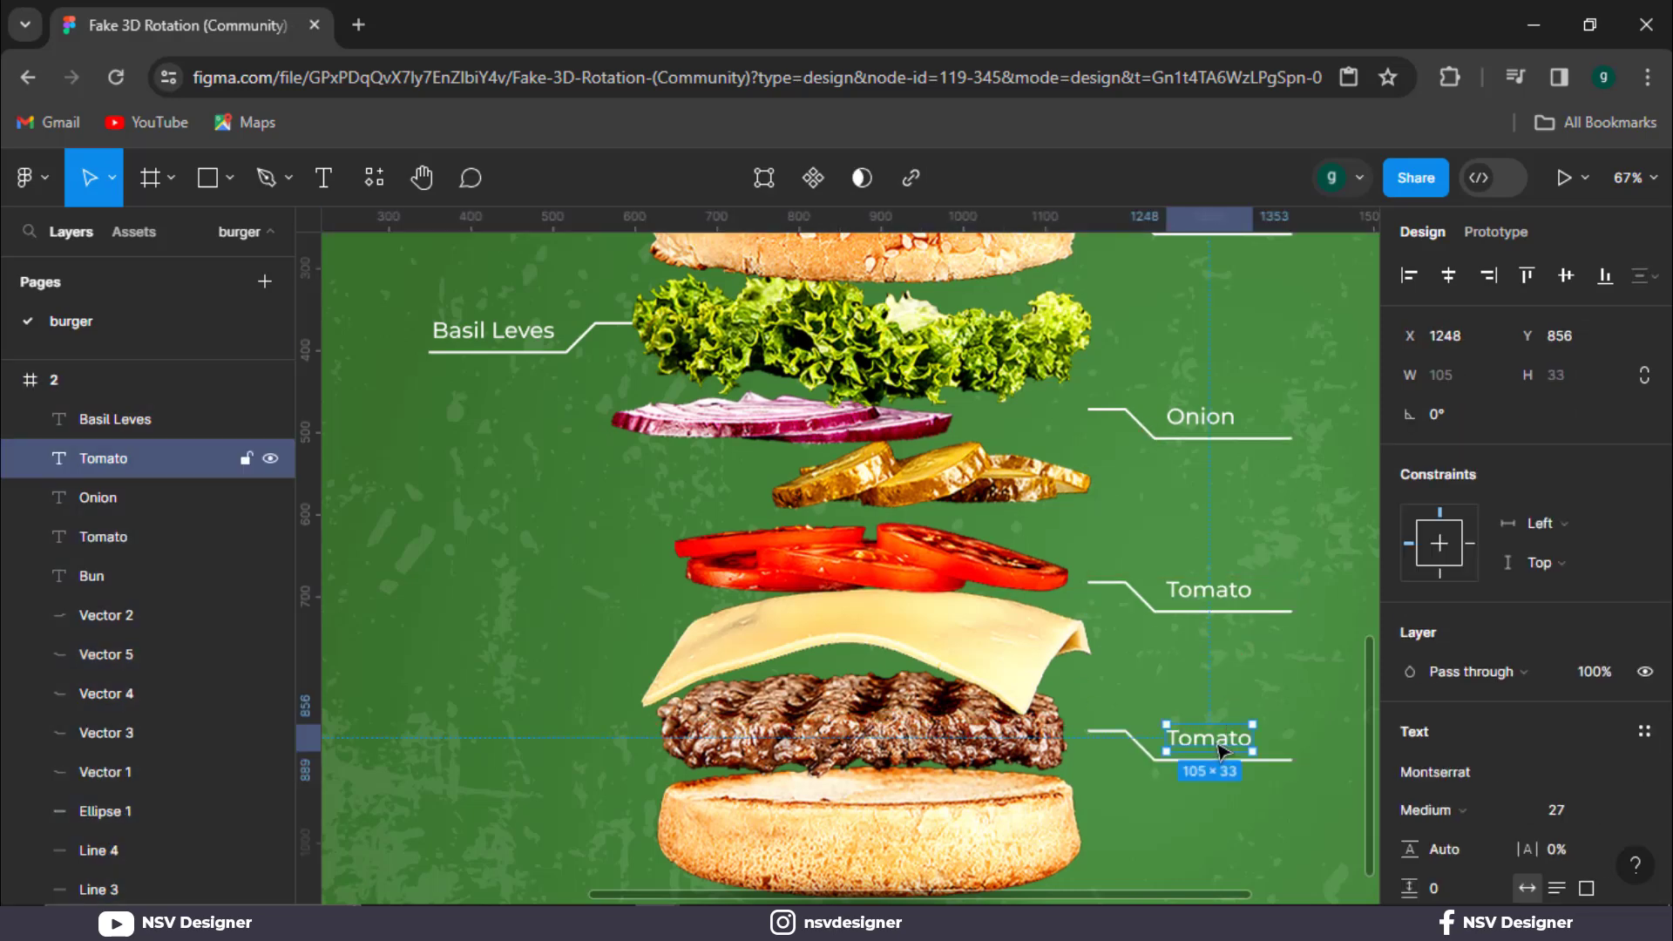
text(M)
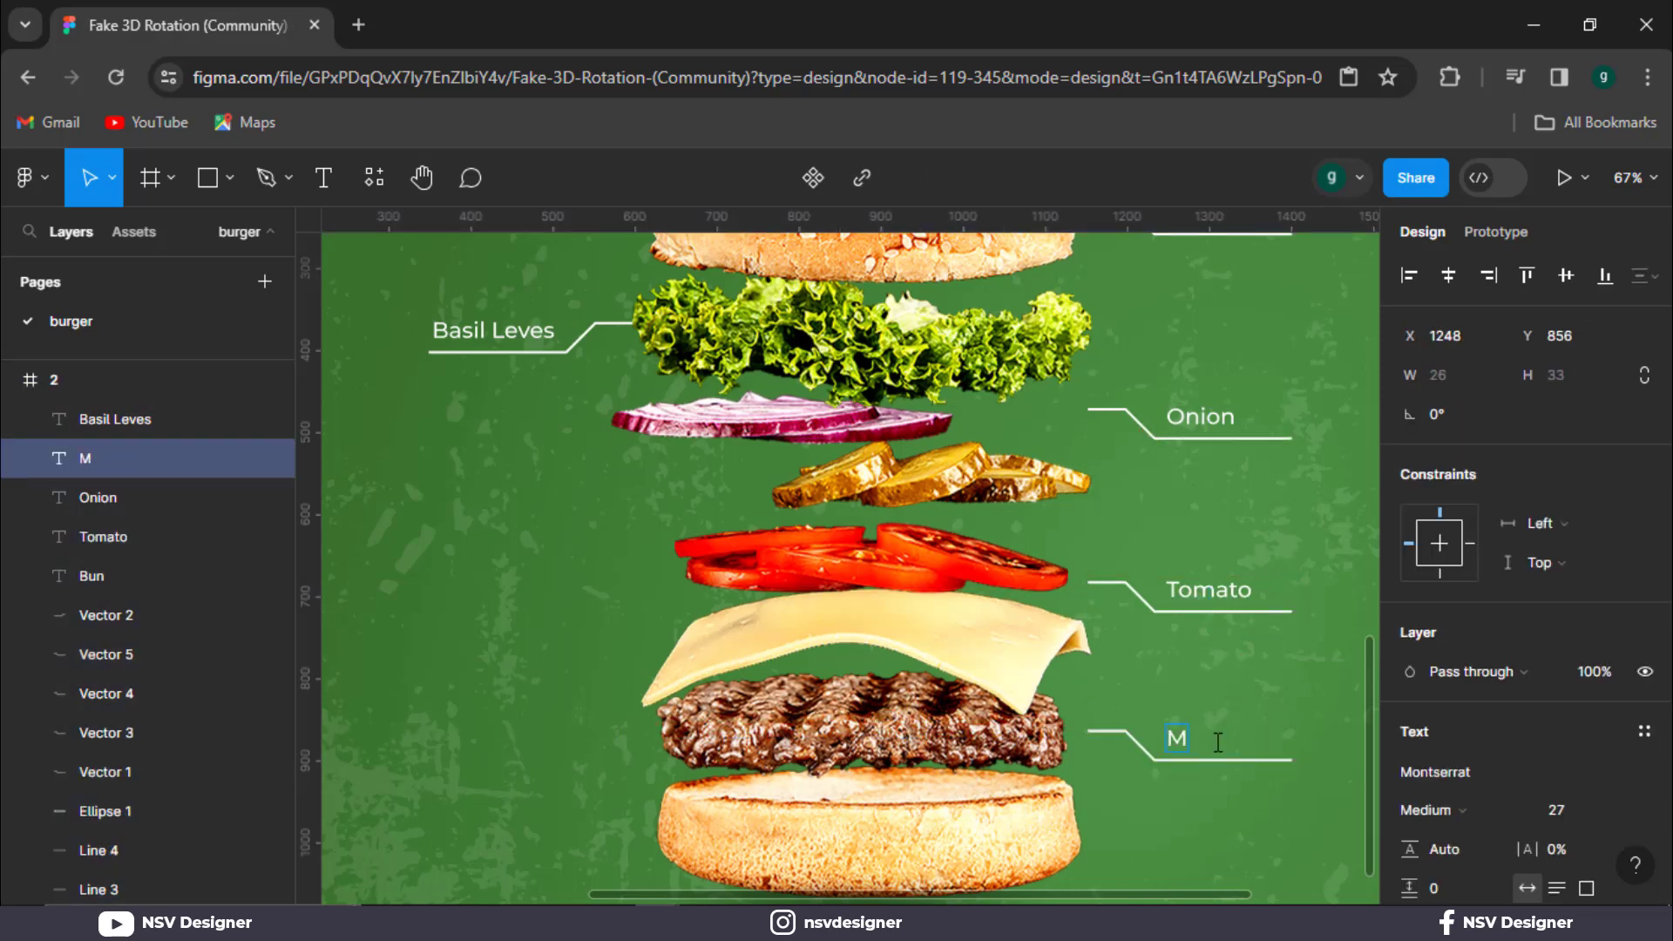
text(eatr)
text( PAtty)
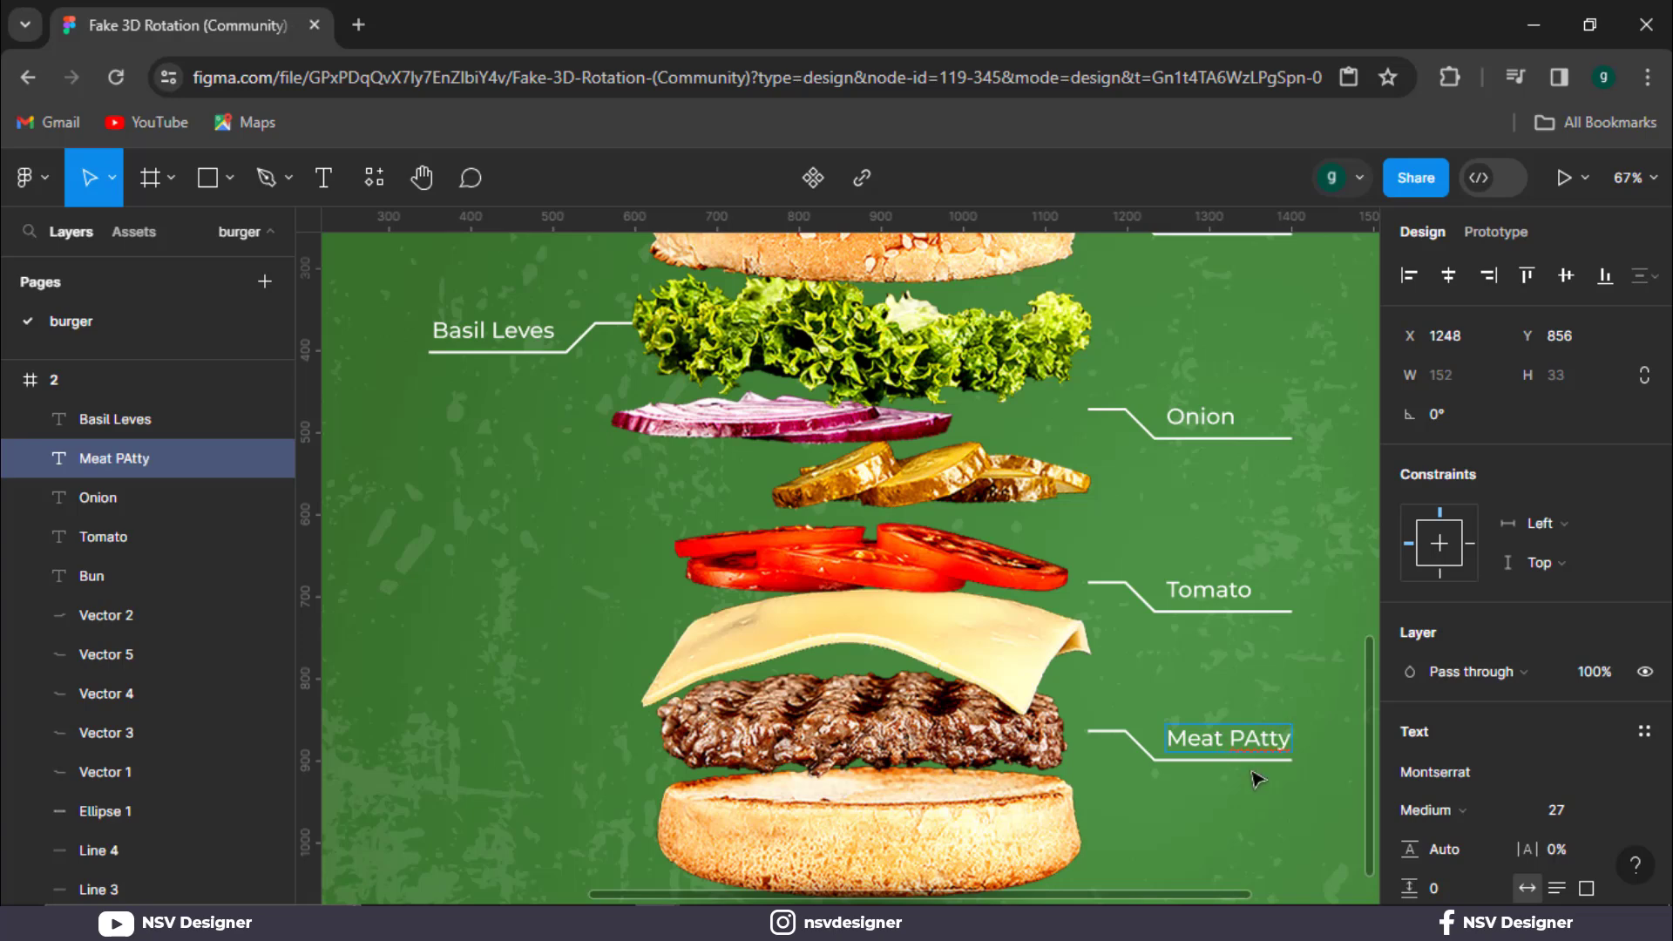
Correct the meat layer's label to read "Meat patty".
key(BackSpace)
key(BackSpace)
key(BackSpace)
key(BackSpace)
text(at )
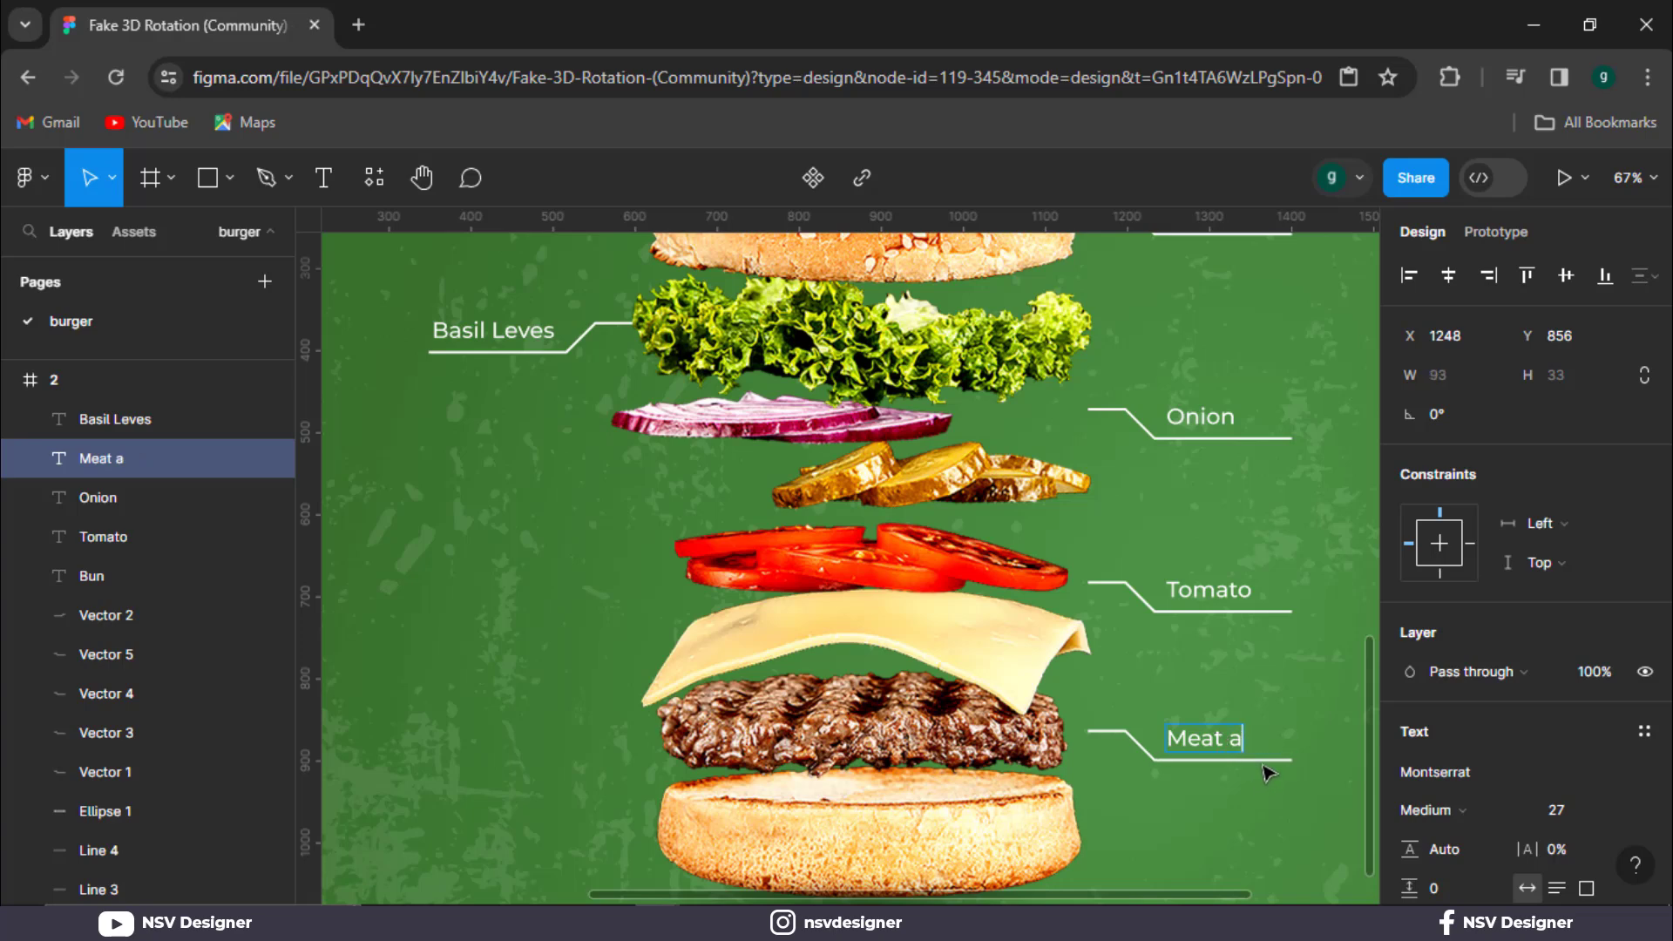
text(patty)
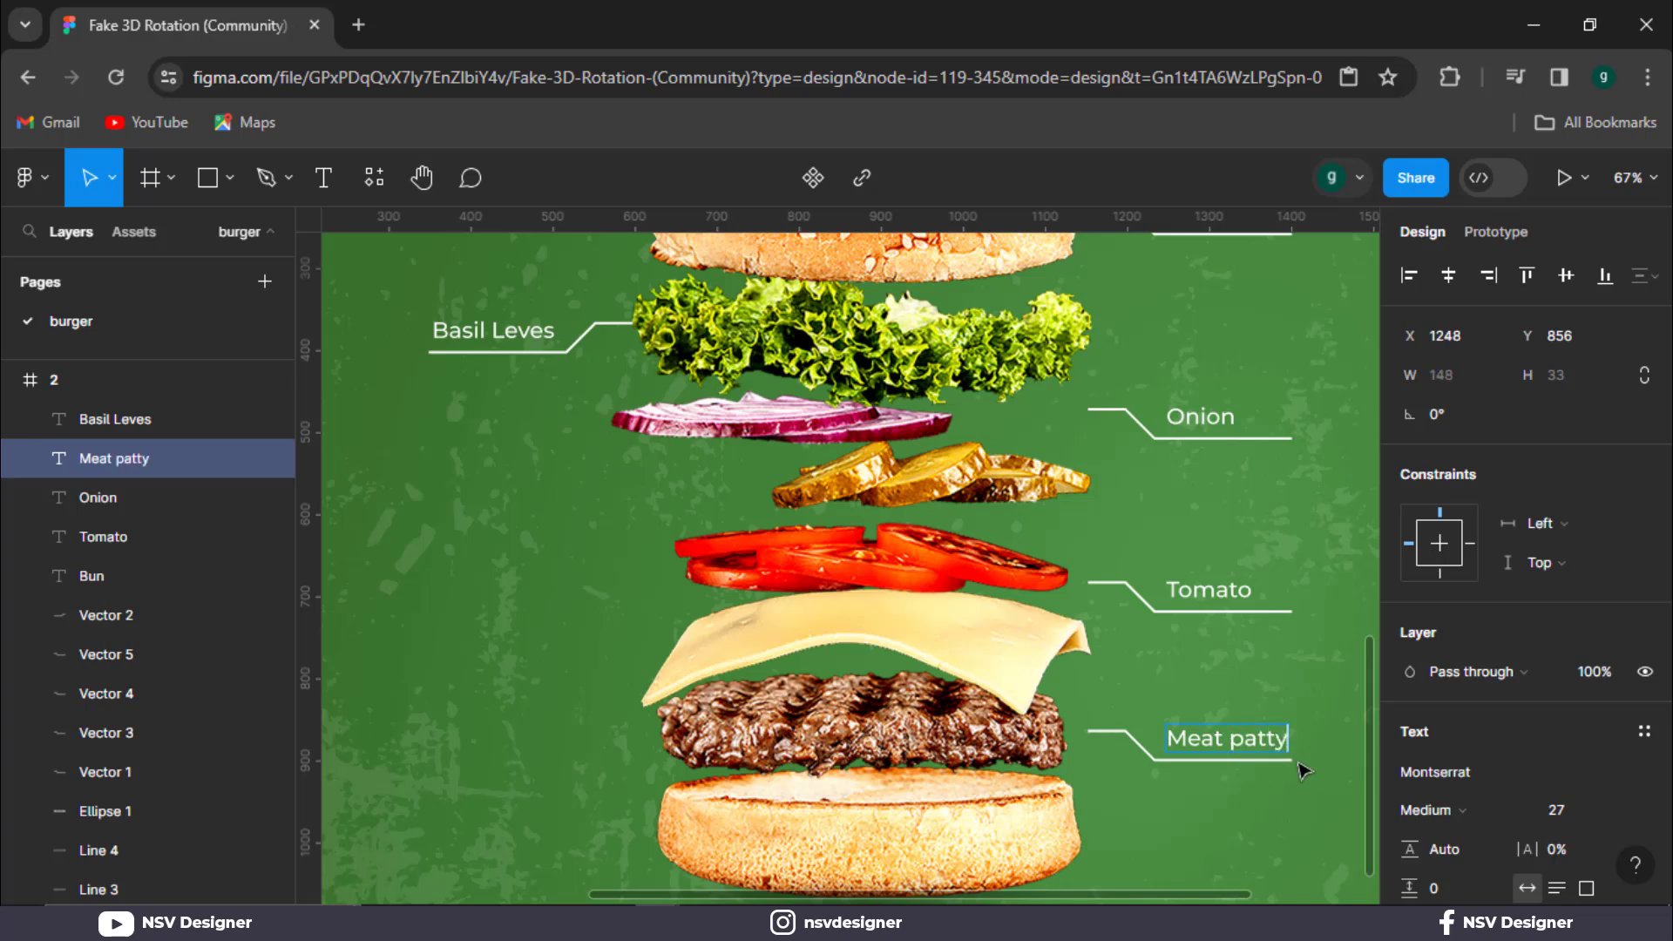
key(Escape)
Duplicate the Basil Leves label and its leader line below the original, level with the pickle slices, with the text at Y 563.
scroll(1056, 757, down, 1)
scroll(1057, 757, left, 3)
scroll(722, 340, up, 1)
click(719, 312)
shift+click(793, 327)
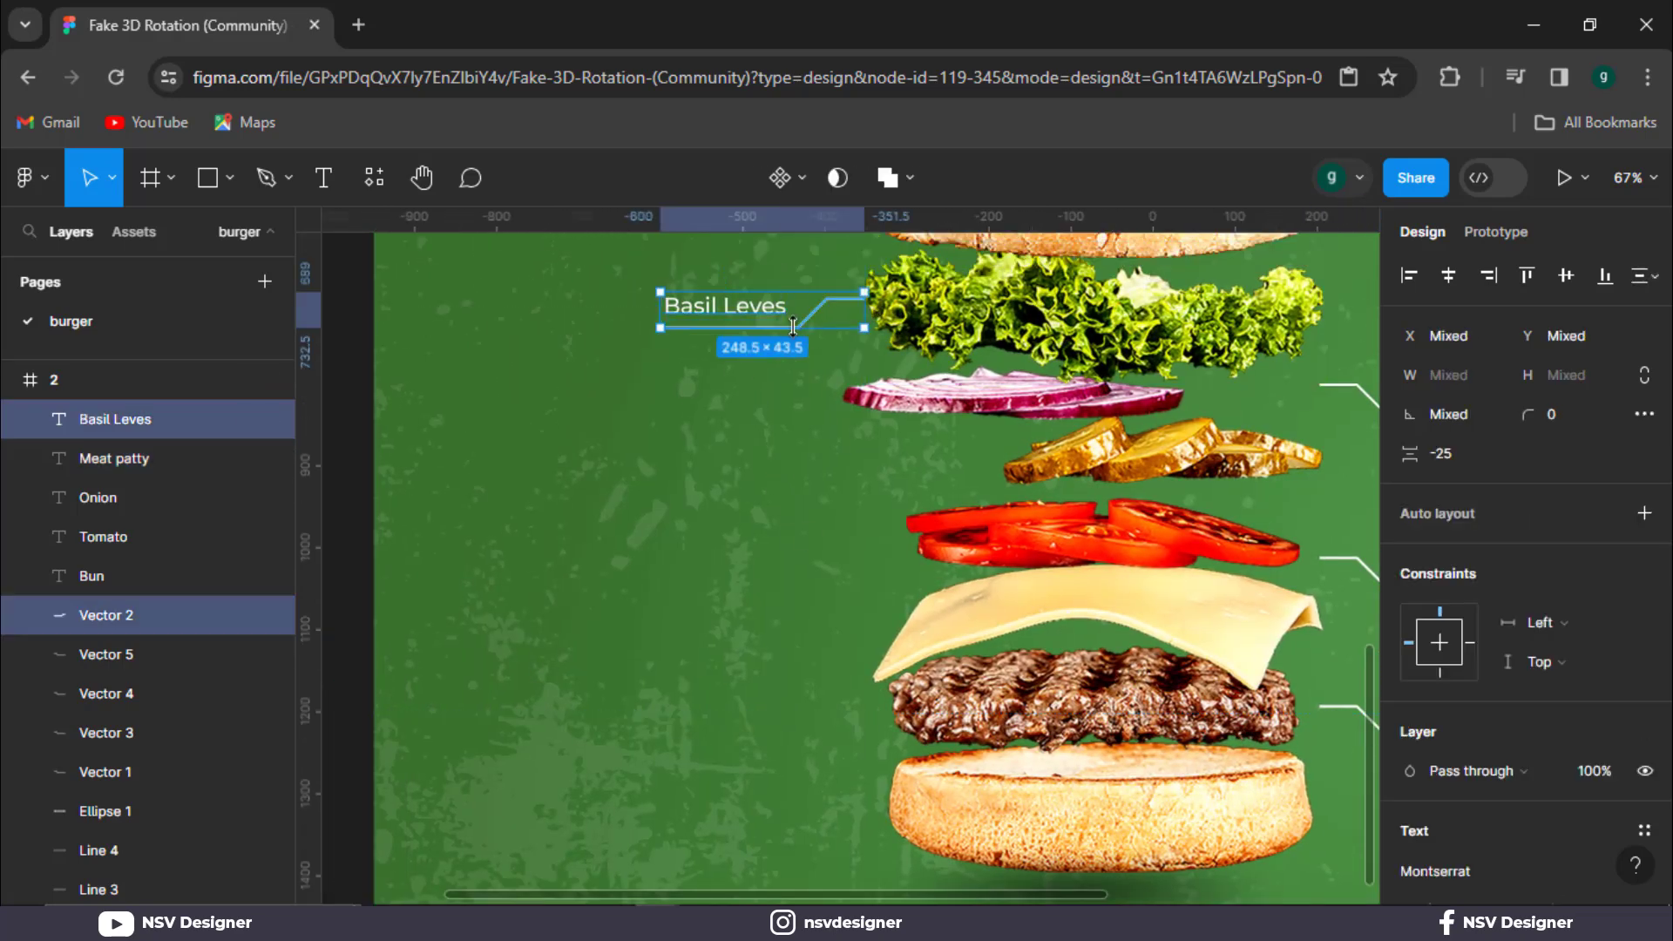
drag(820, 323, 835, 482)
key(Escape)
Change the copied Basil Leves label to "Helapiono" and check its spelling suggestions without applying one.
click(722, 471)
double_click(729, 473)
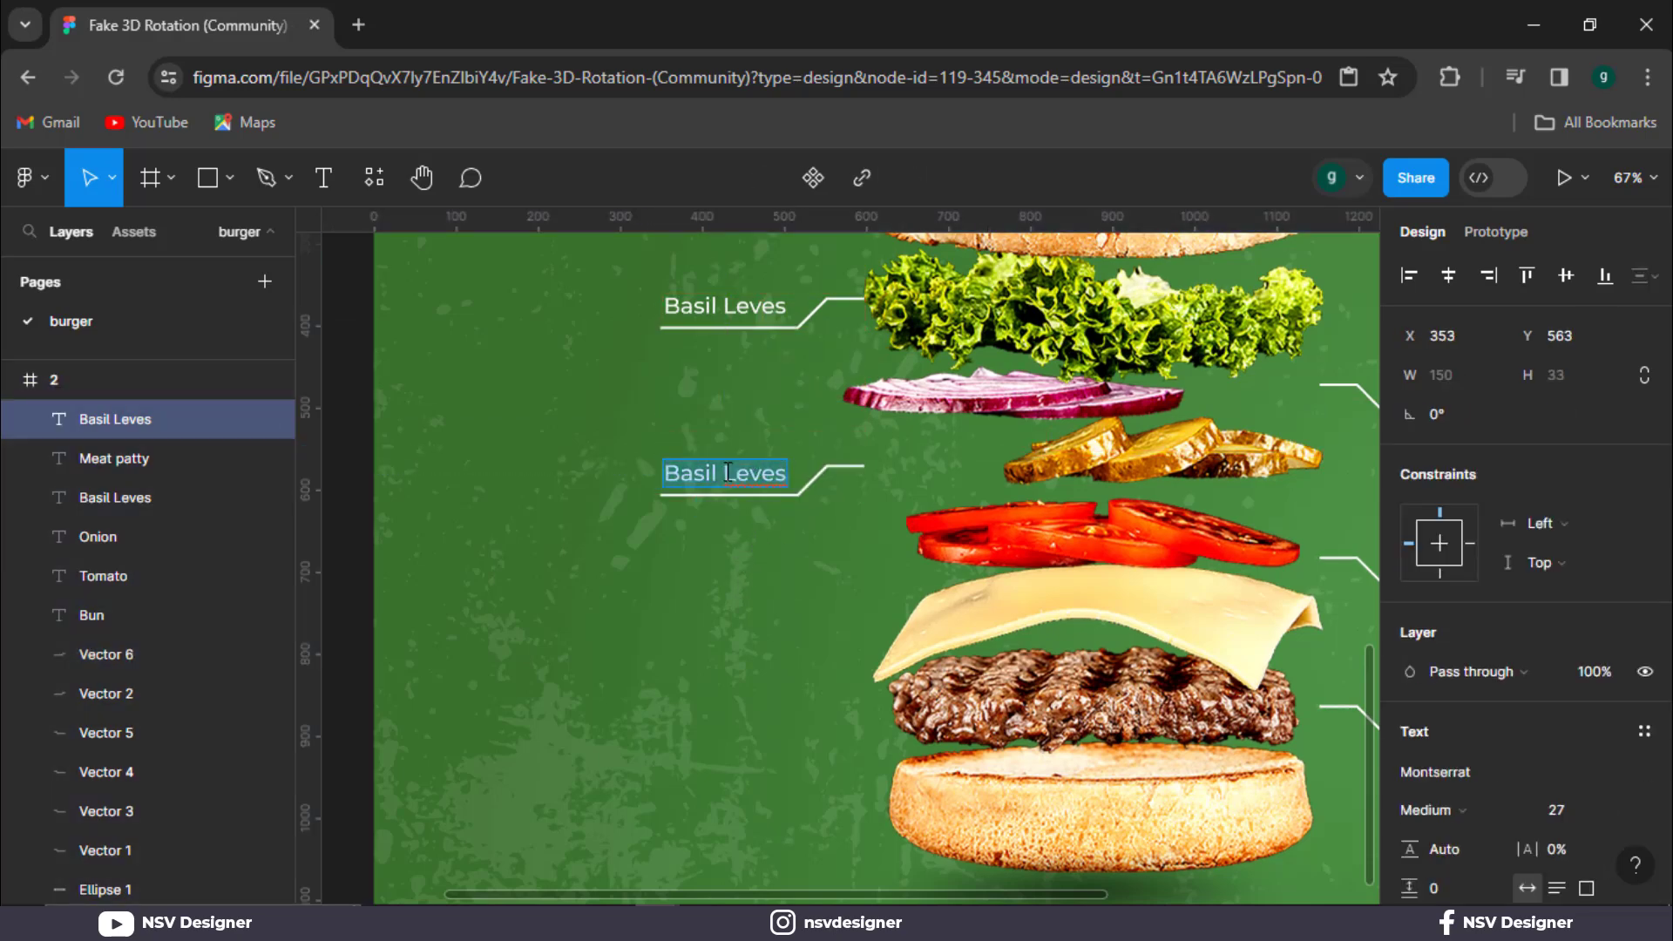
text(H)
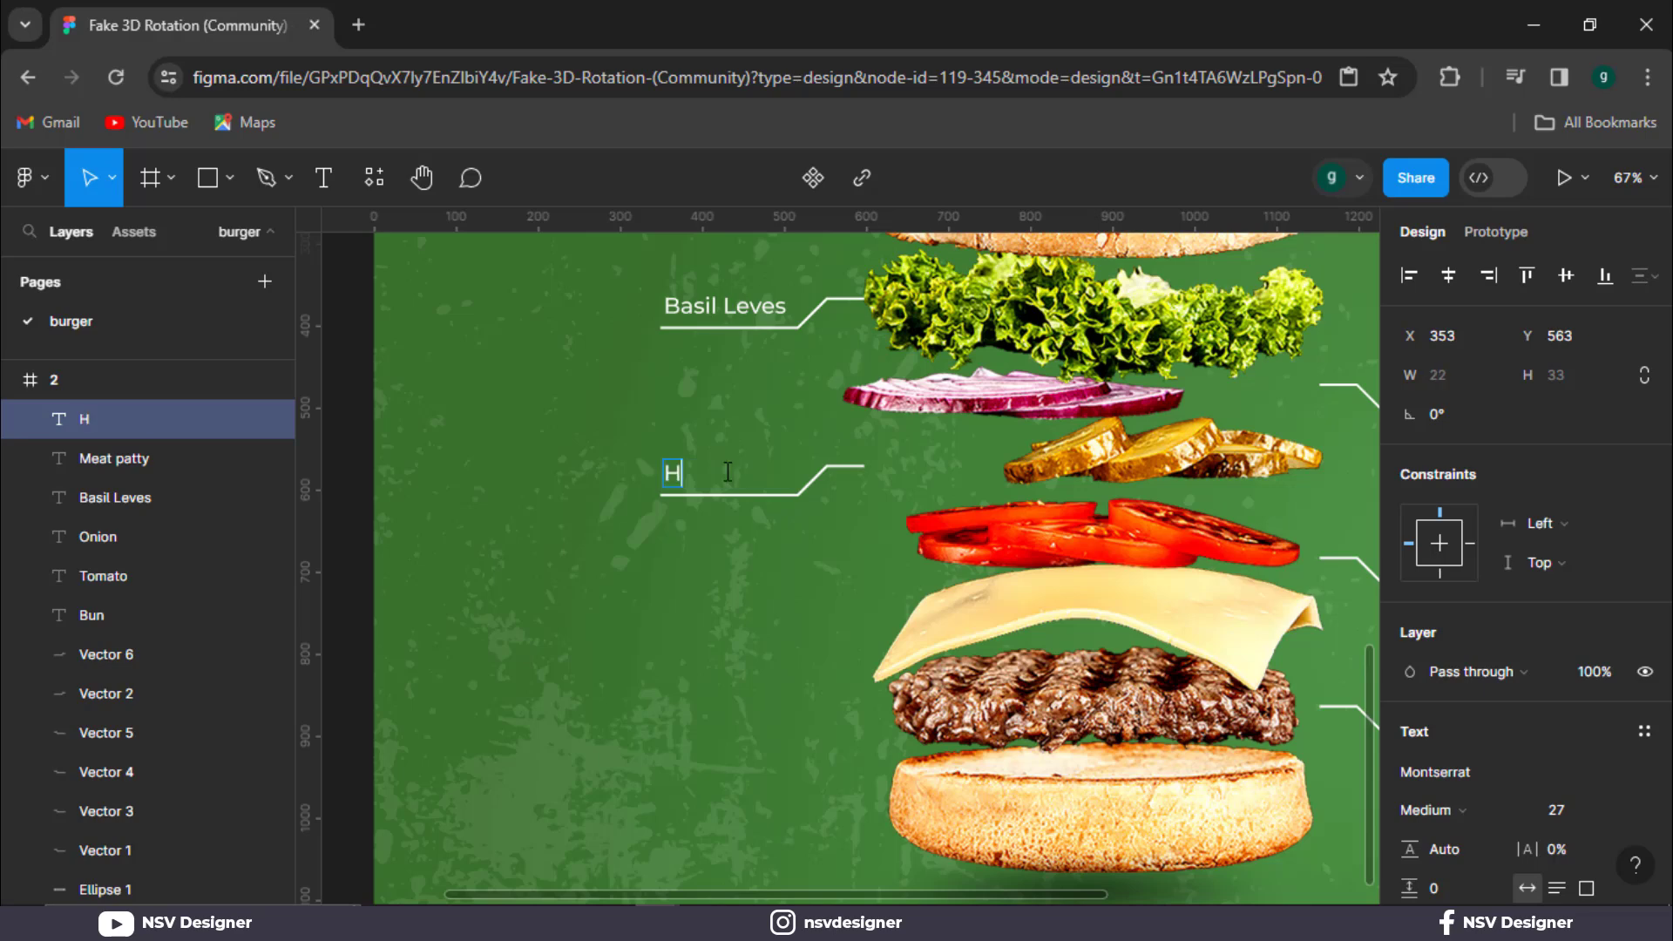
text(elapiono)
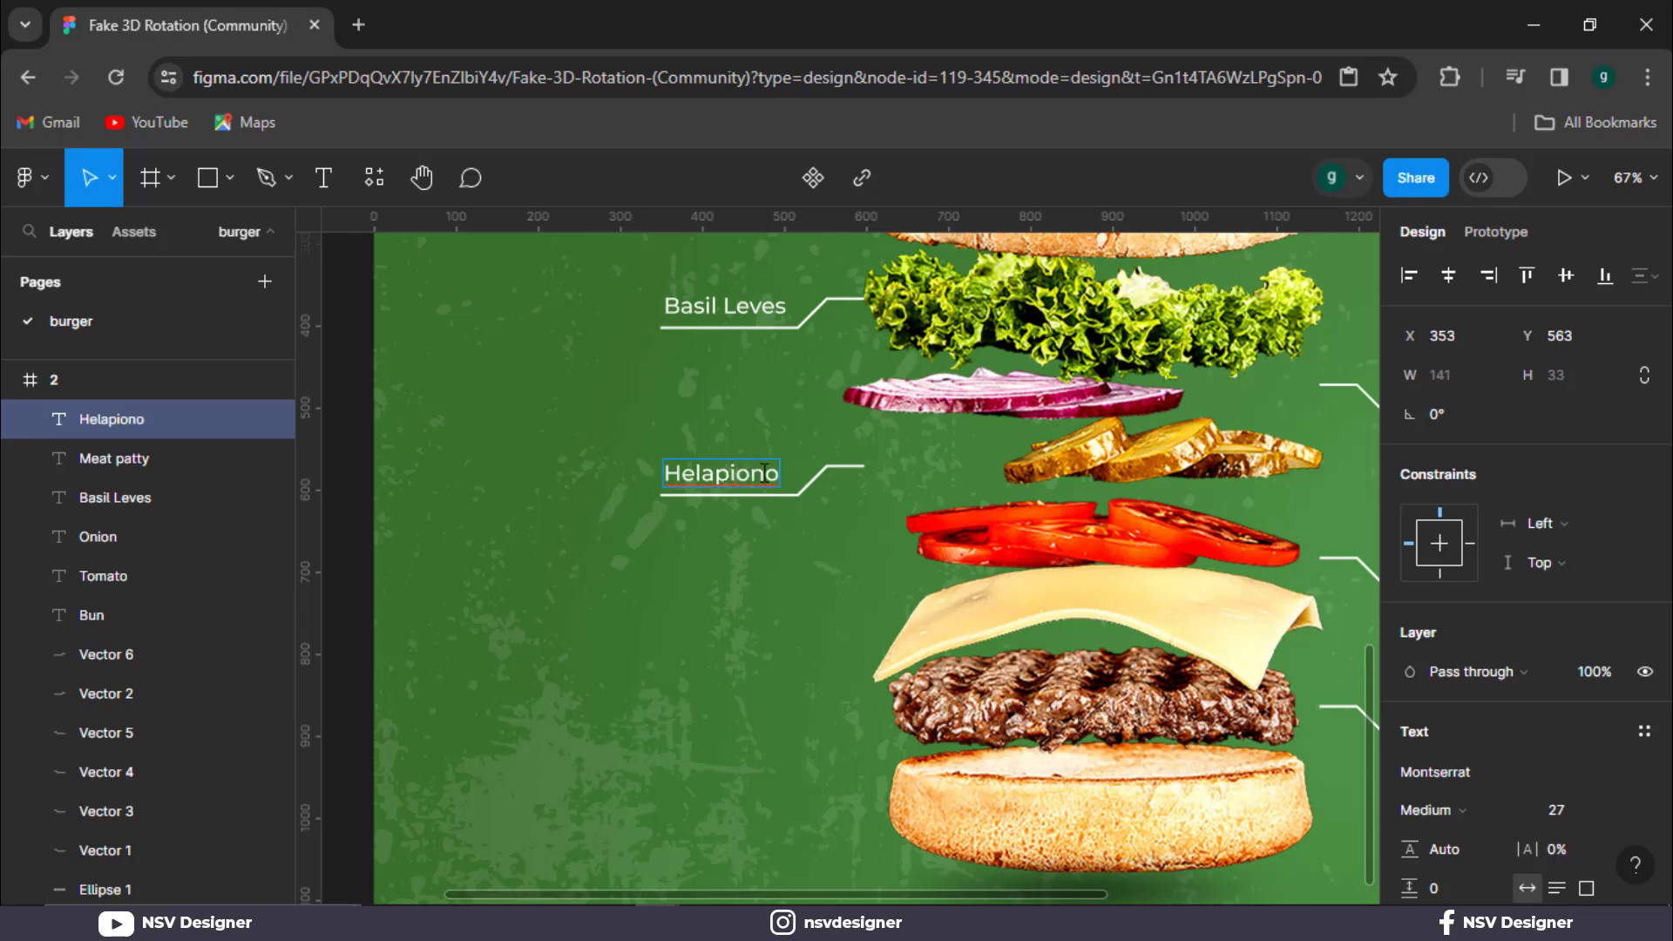
right_click(717, 476)
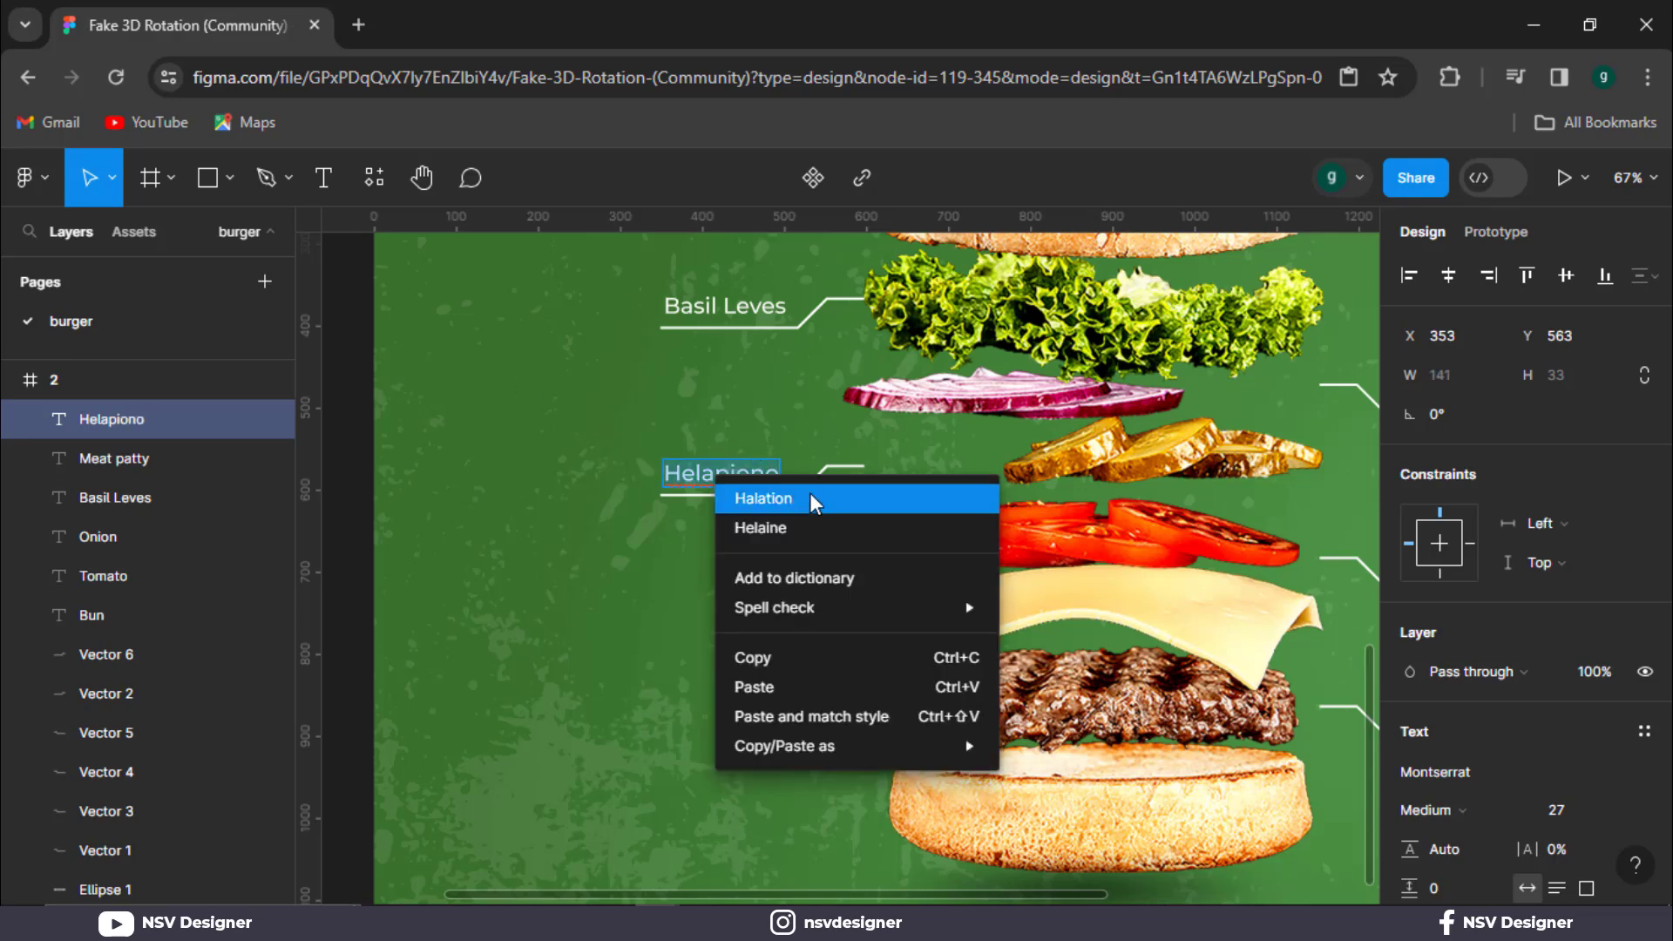
click(576, 547)
key(Escape)
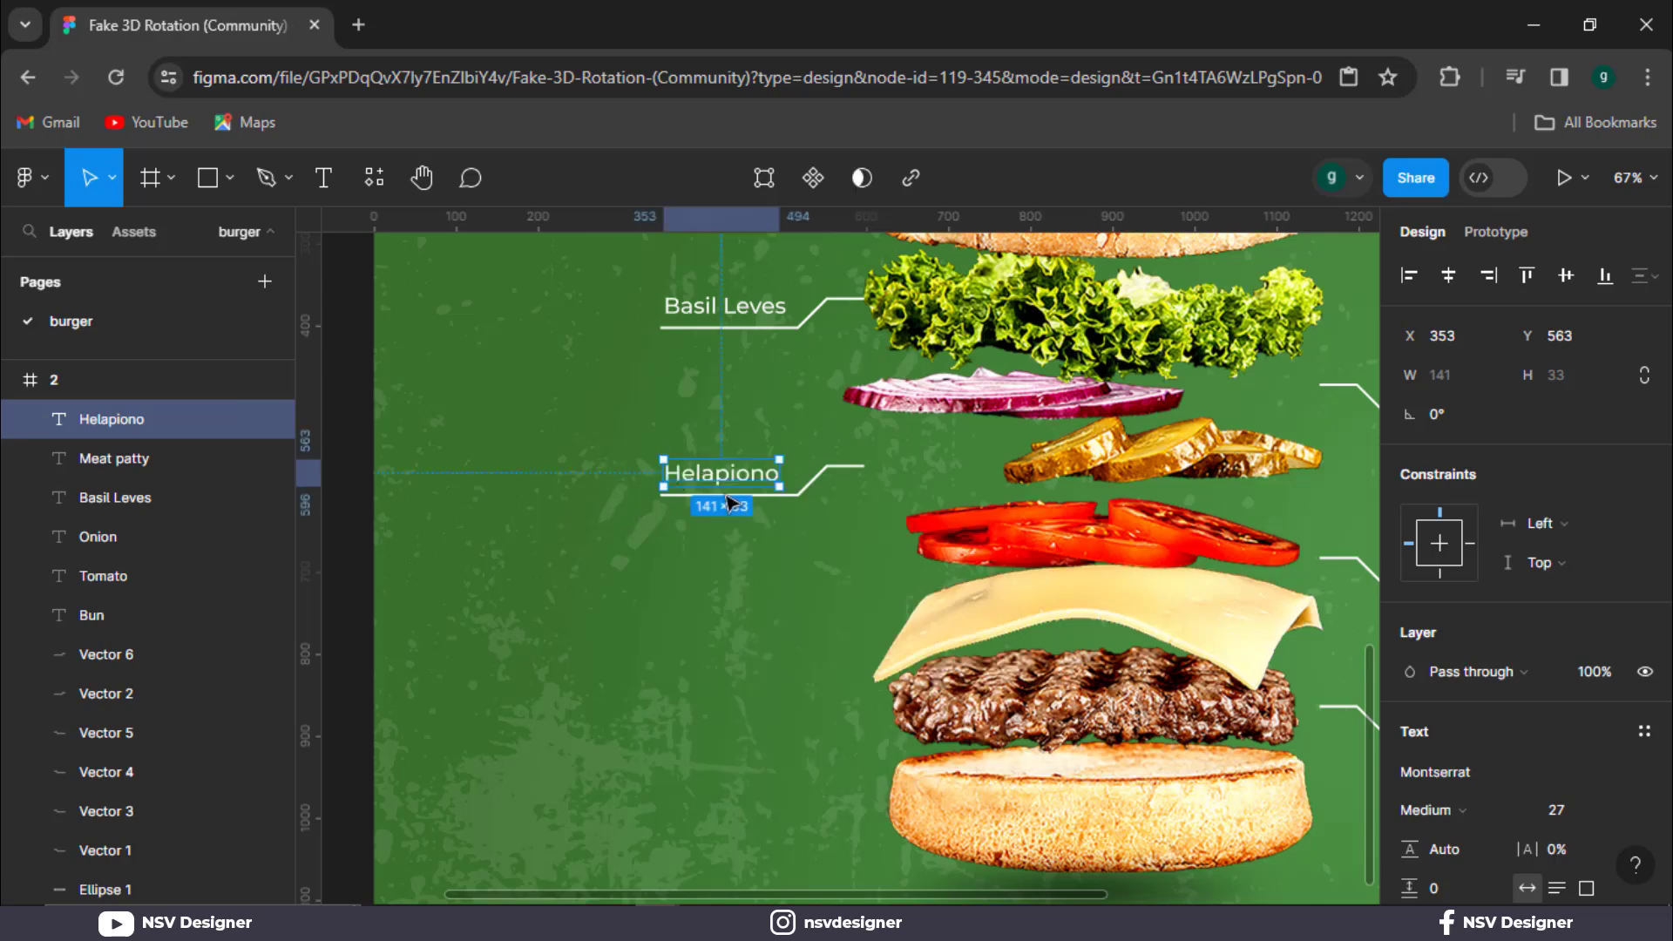
Duplicate the Helapiono label and leader line beside the cheese slice, with the text at Y 767, and change it to "Chees".
shift+click(832, 478)
alt+drag(833, 479, 807, 646)
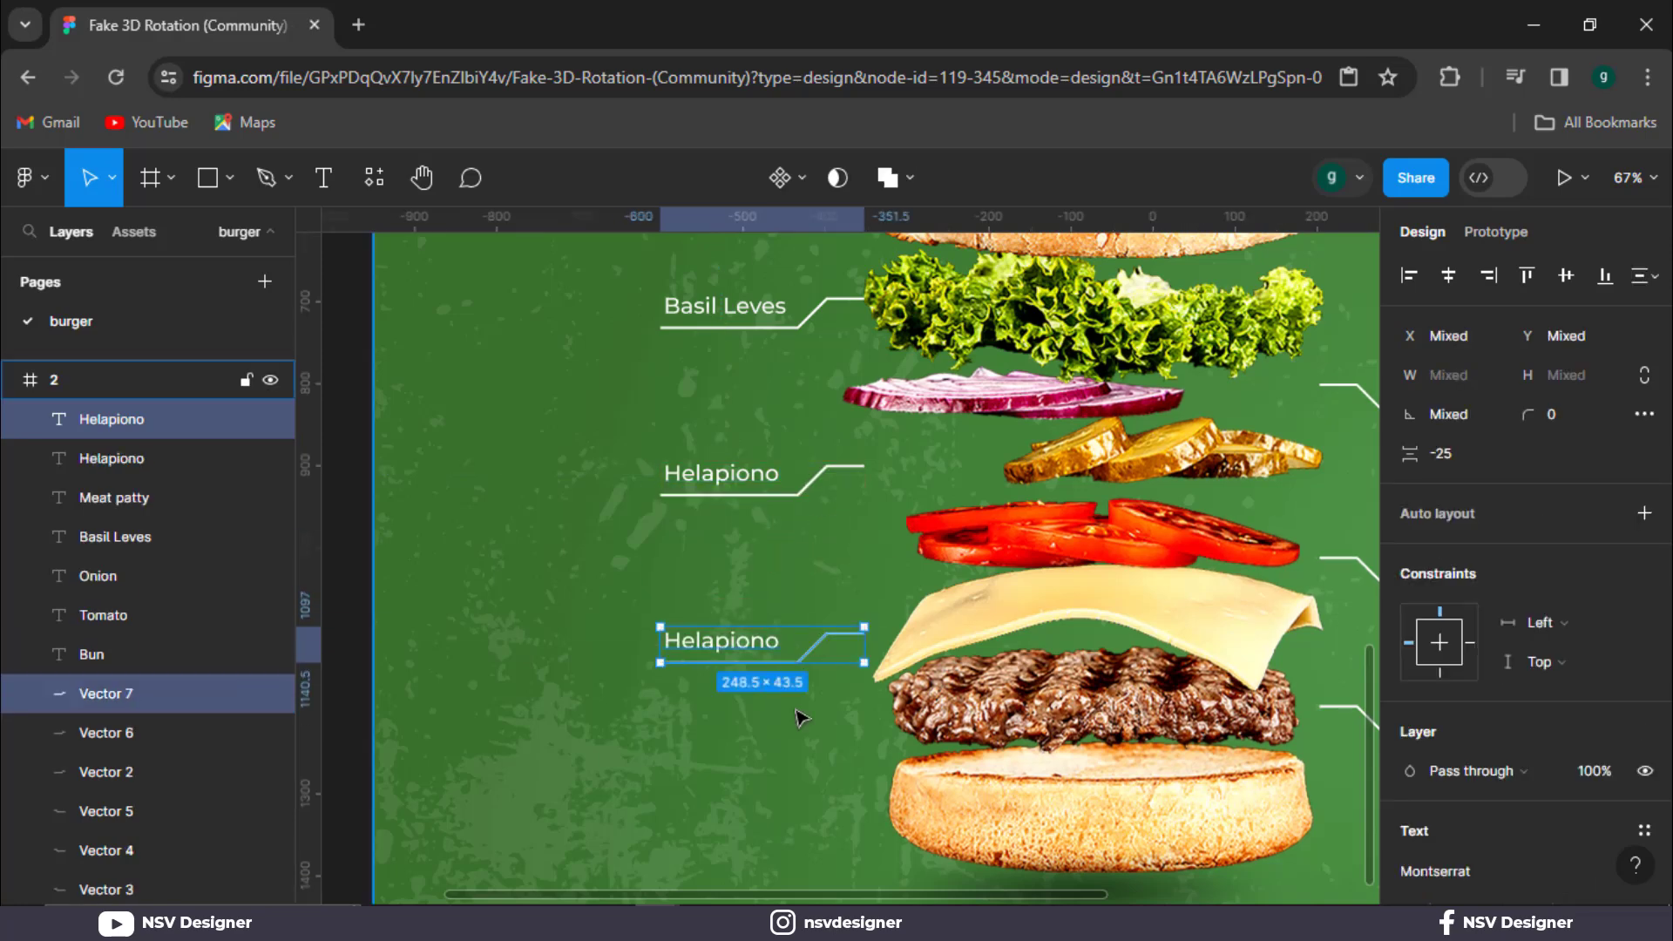
double_click(733, 642)
text(Xhee)
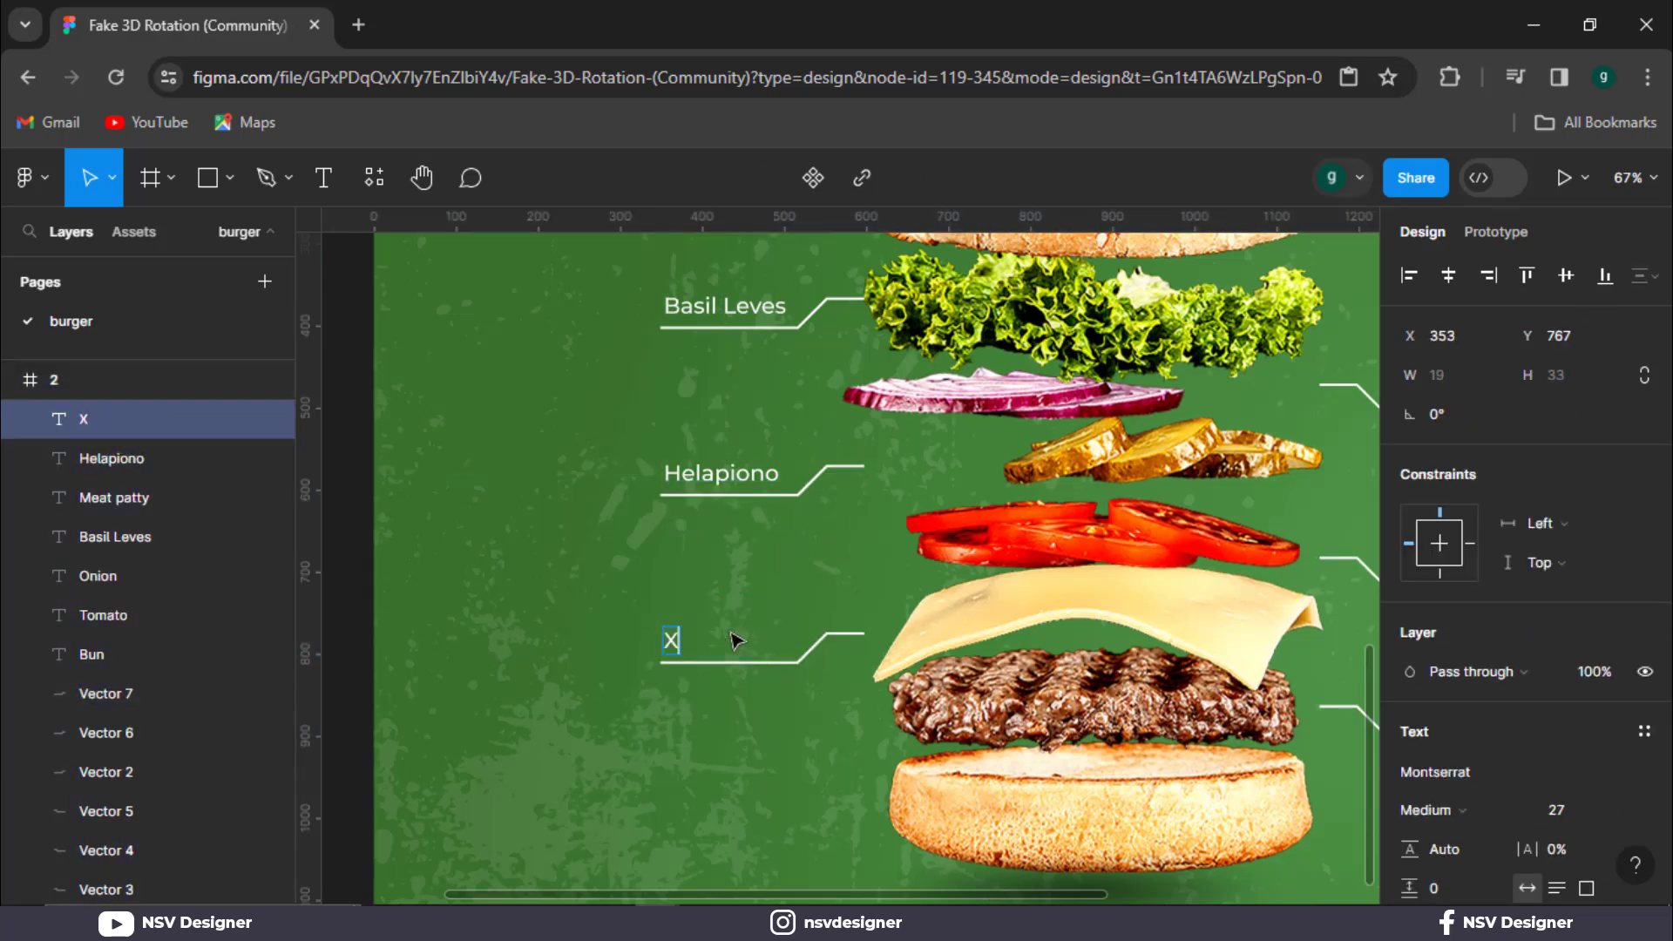
key(BackSpace)
key(BackSpace)
key(BackSpace)
key(BackSpace)
text(Chees)
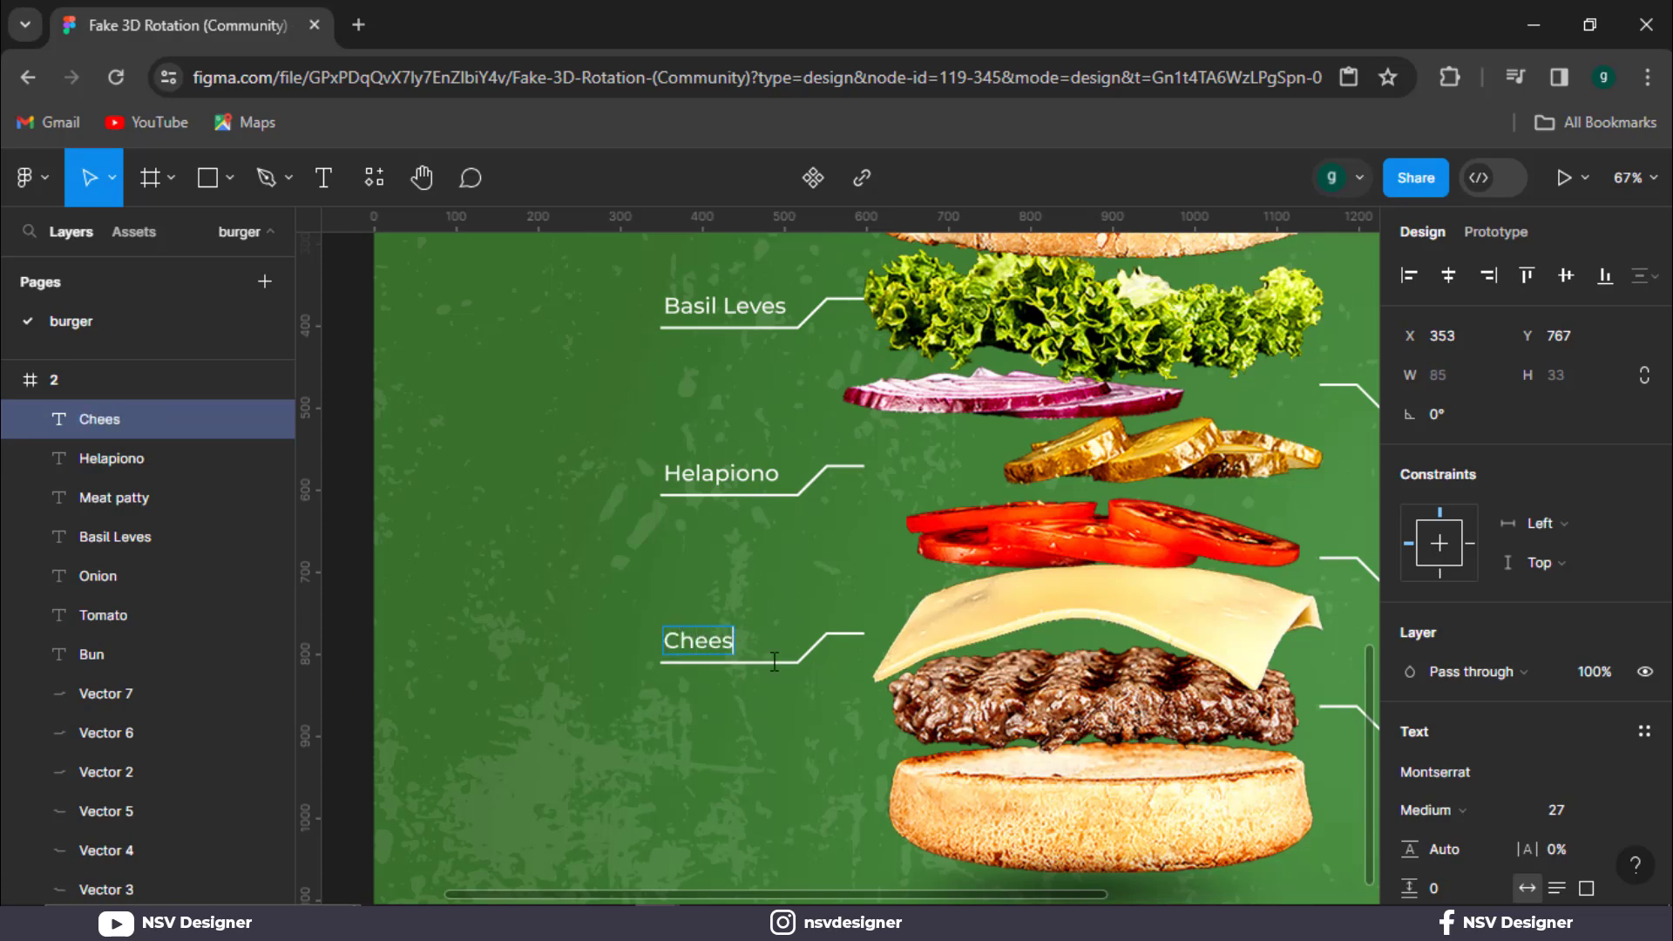
key(Escape)
key(Escape)
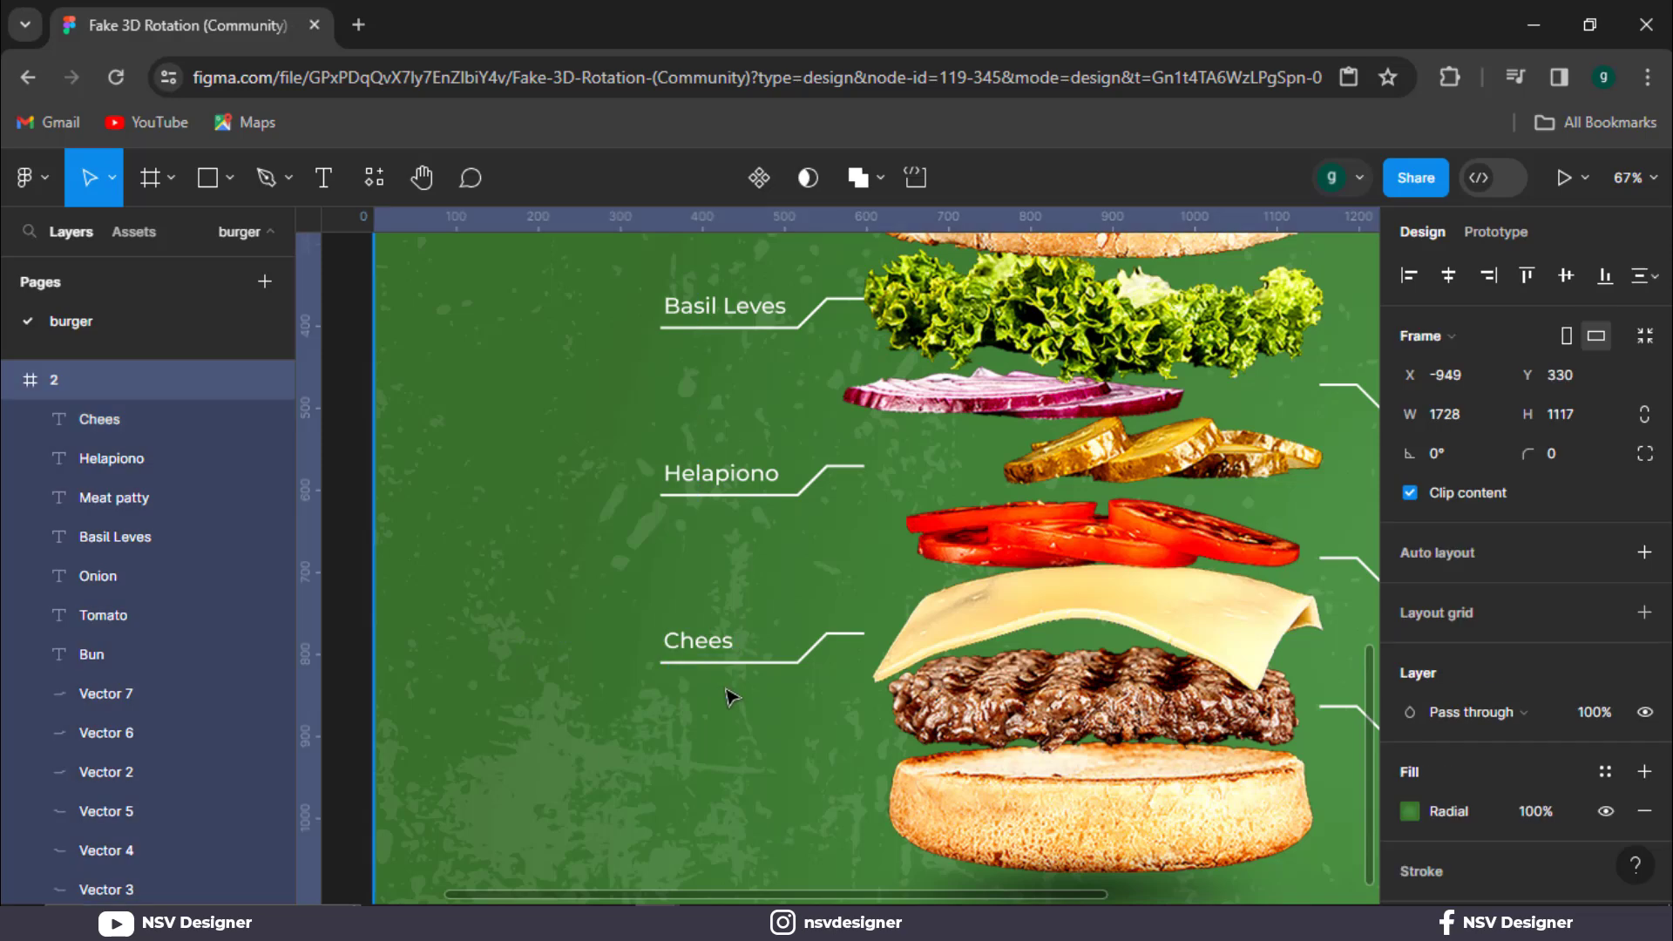
Duplicate the Chees label and leader line beside the bottom bun, with the text at Y 961, and change it to "Bum".
click(720, 662)
shift+click(798, 662)
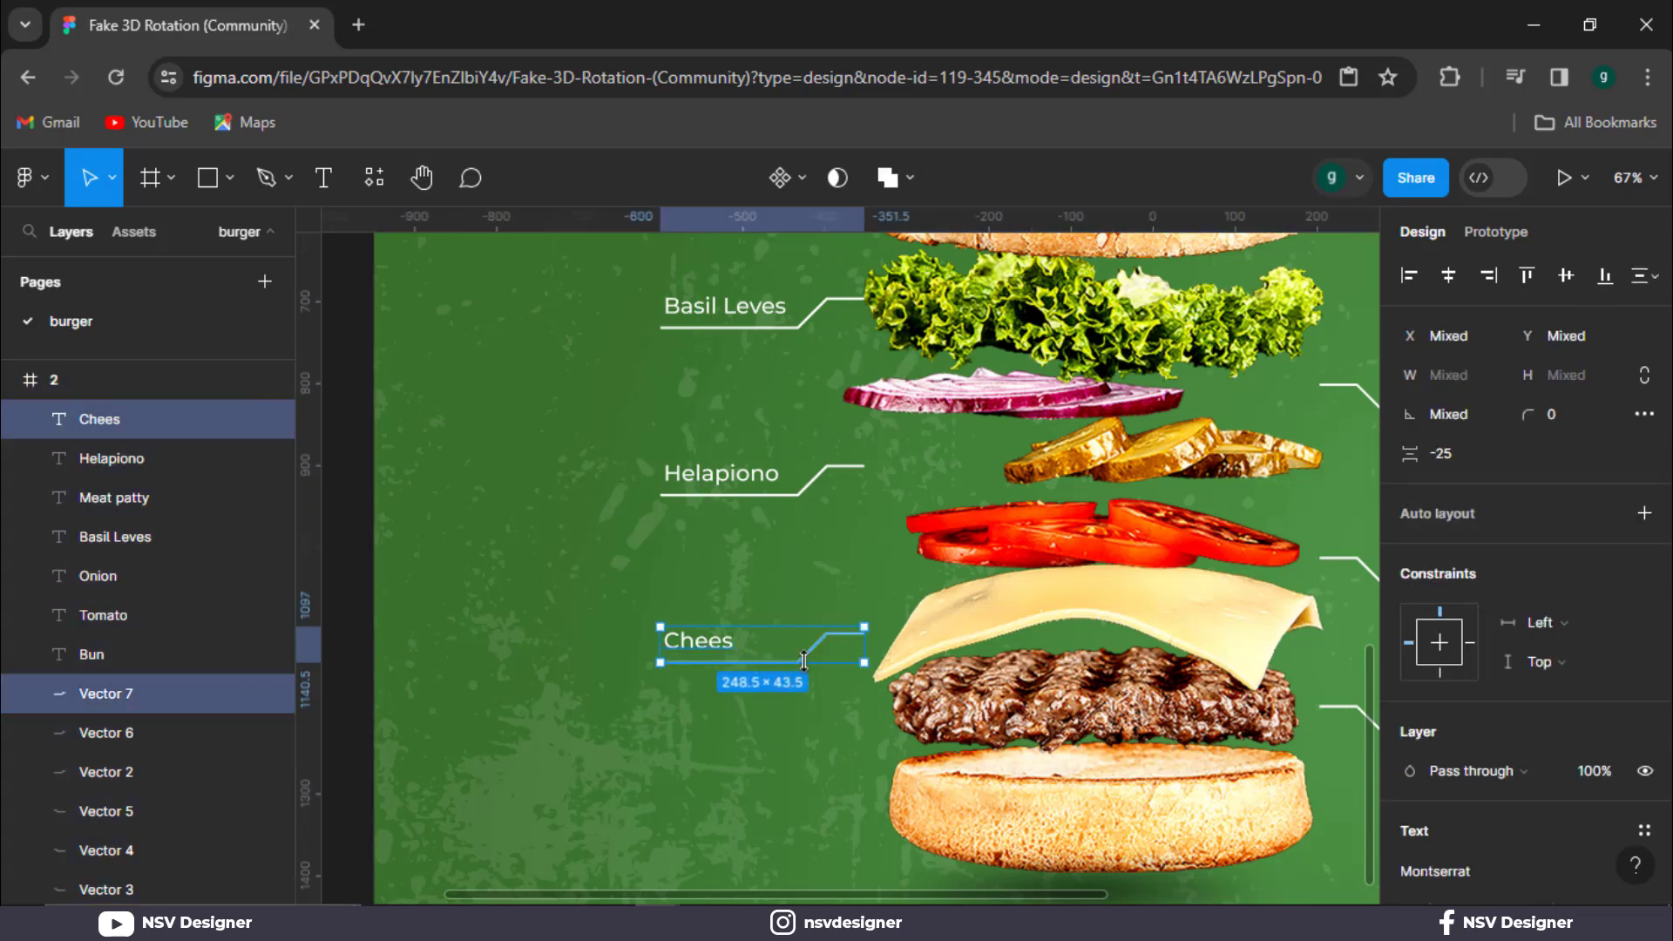
drag(802, 652, 803, 810)
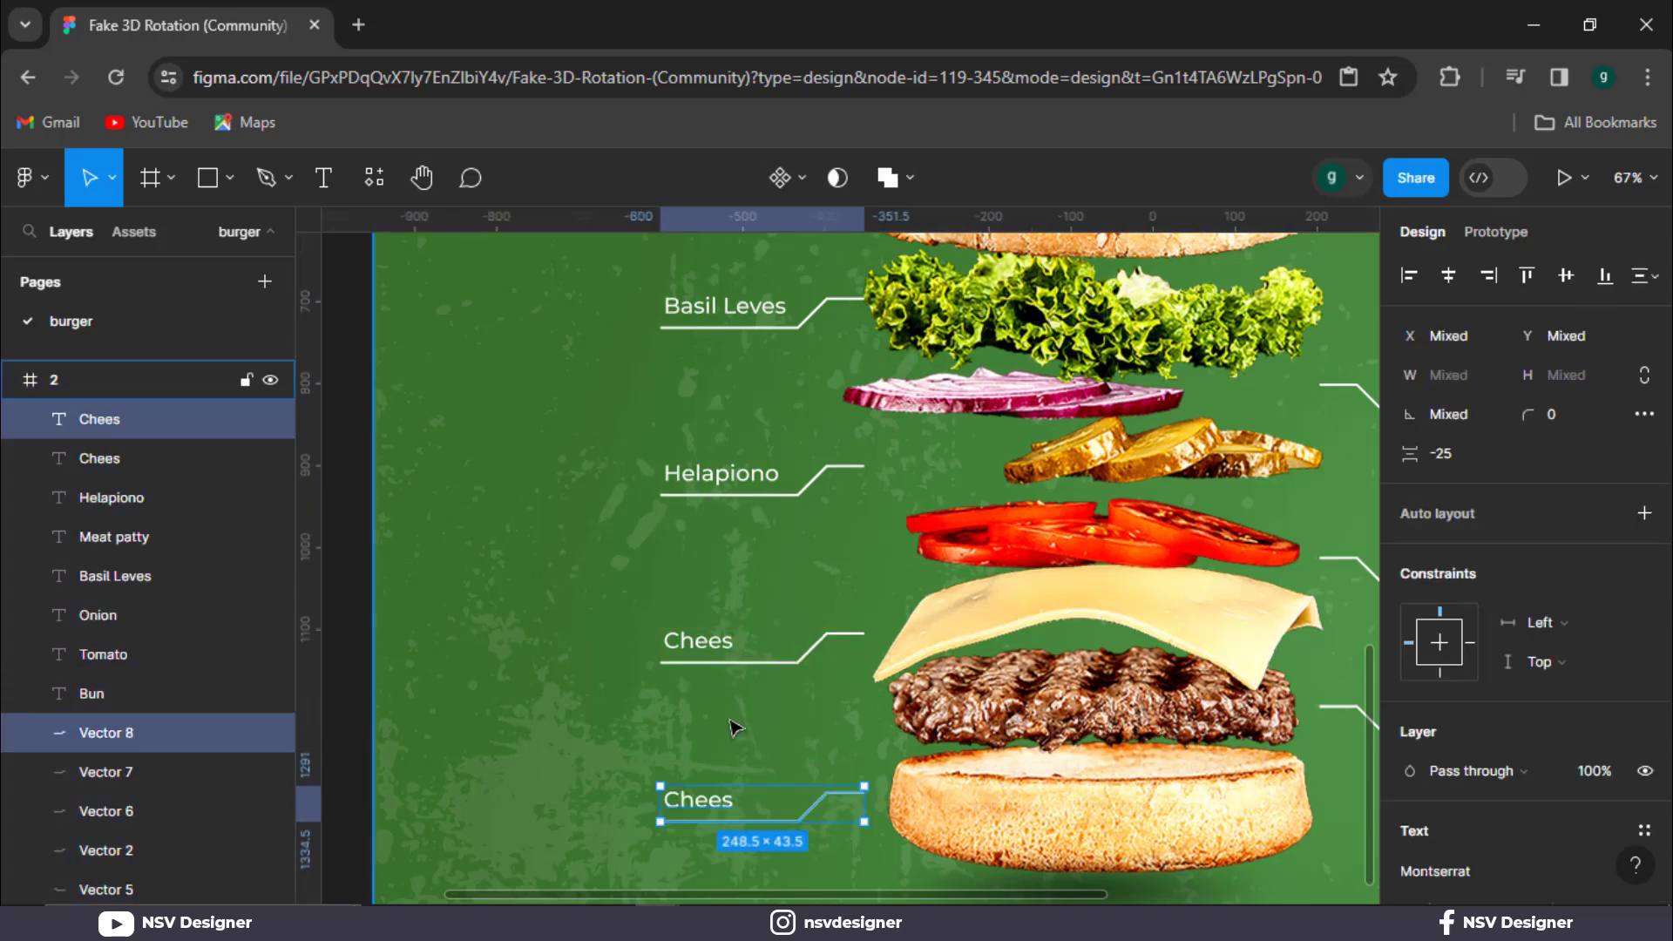
double_click(701, 799)
text(Bum)
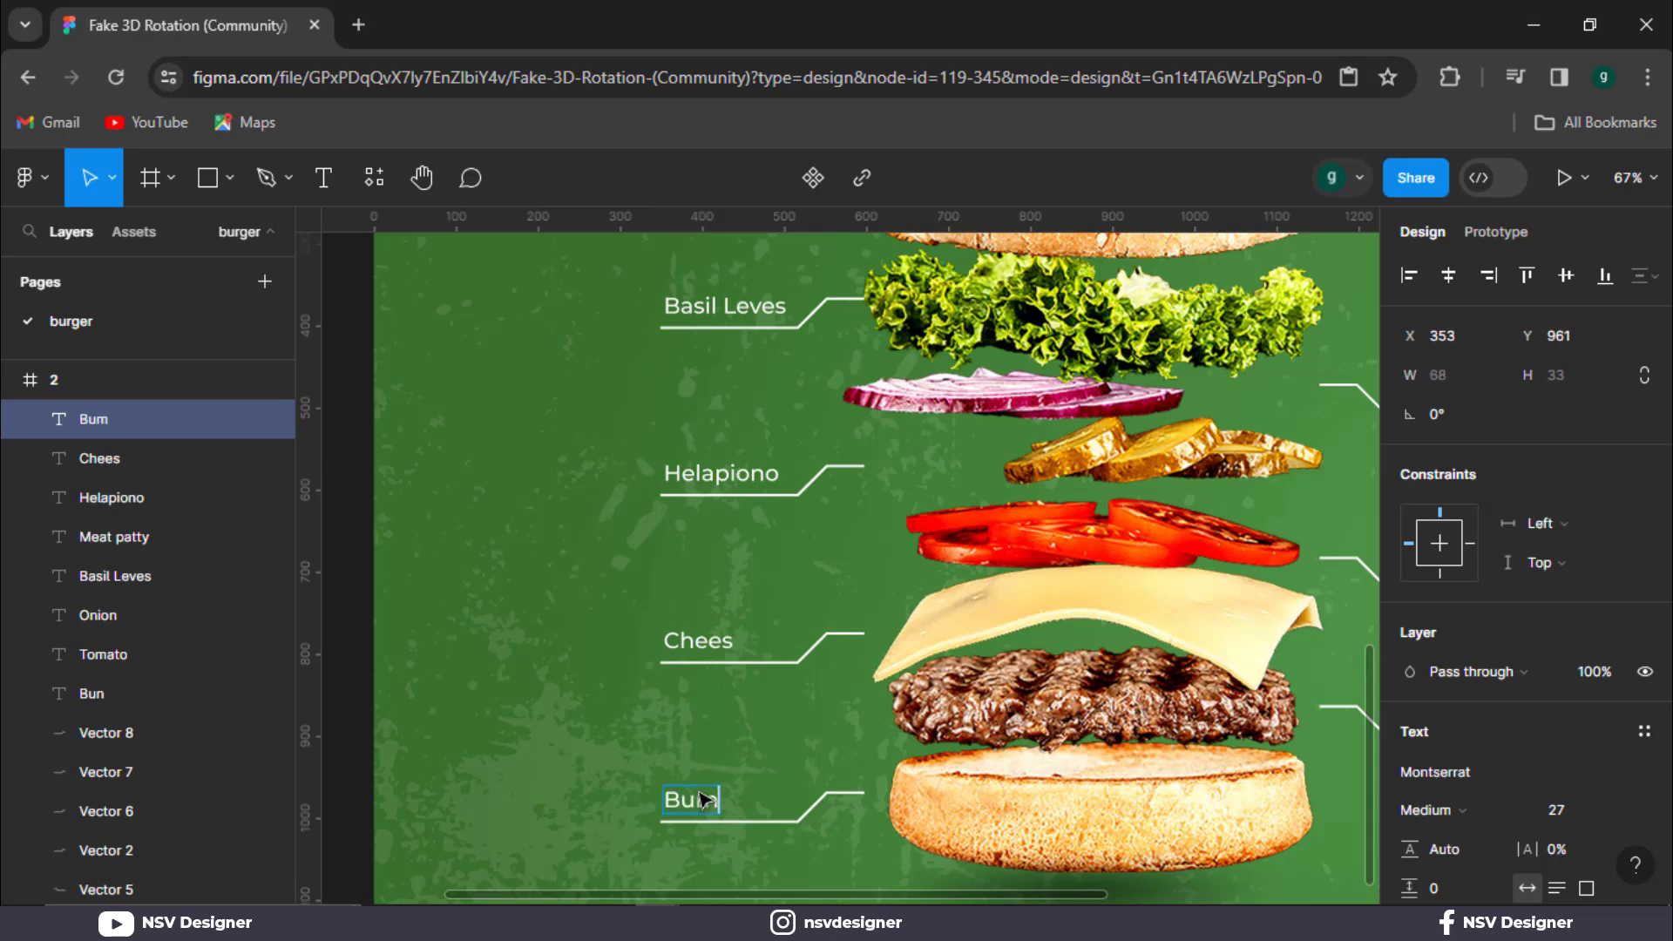
key(Escape)
Centre the Bum, Chees and Helapiono labels above their leader lines, with Bum at X 395 and Helapiono at X 362.
drag(705, 799, 740, 796)
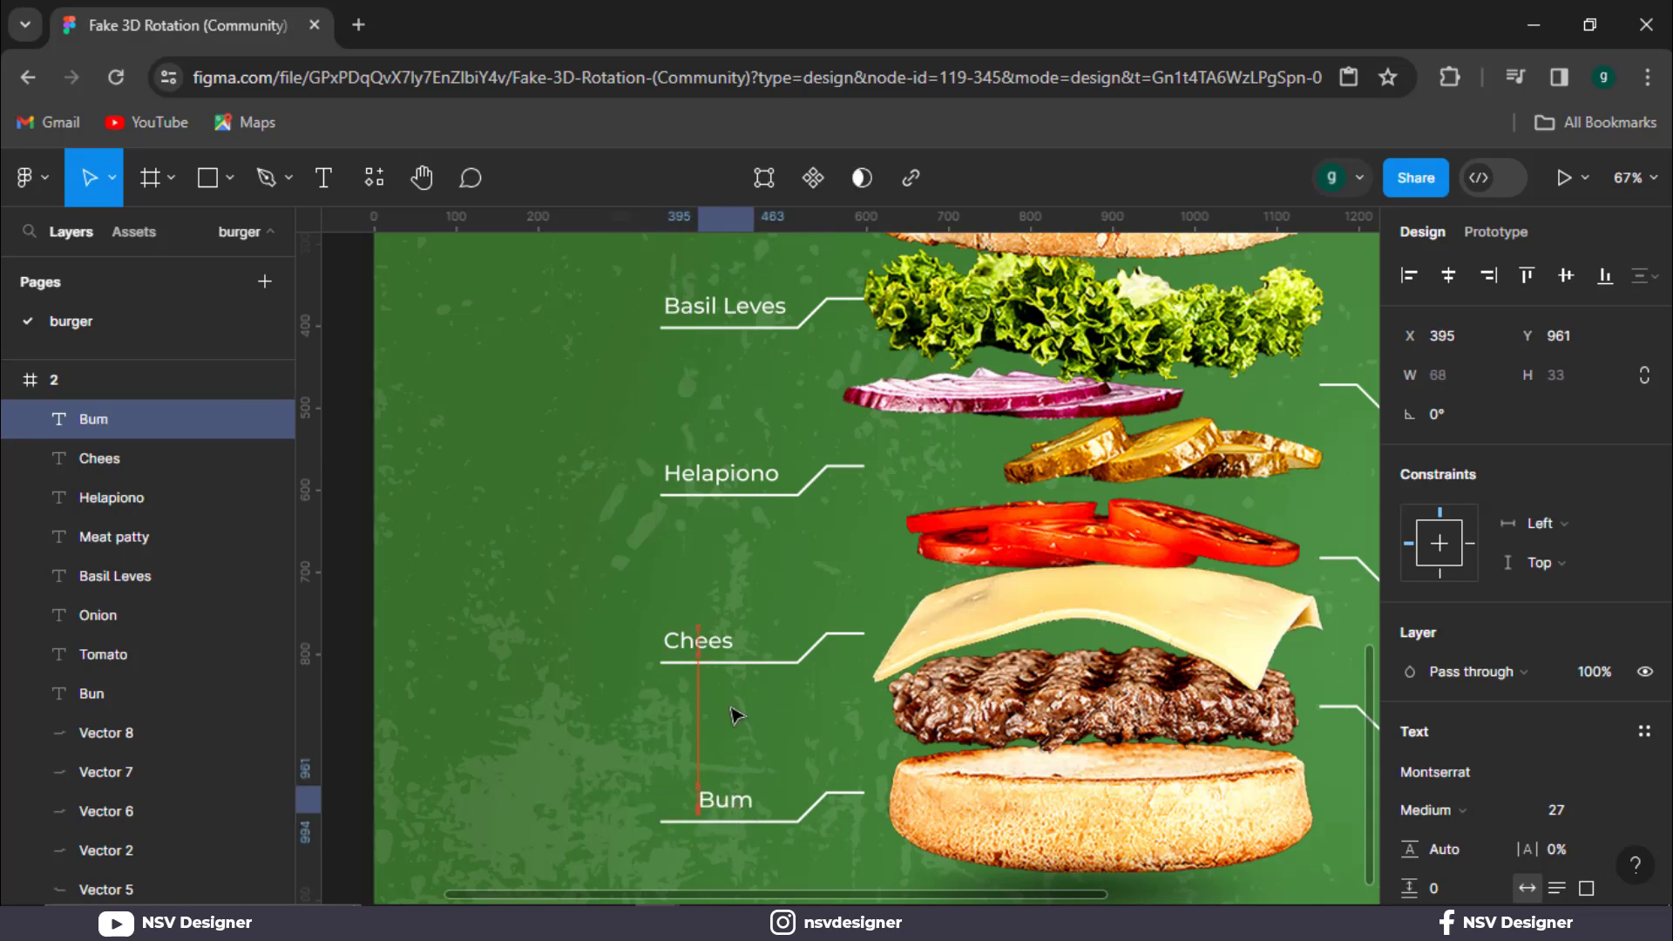
drag(701, 649, 745, 655)
drag(751, 482, 759, 482)
scroll(591, 474, up, 1)
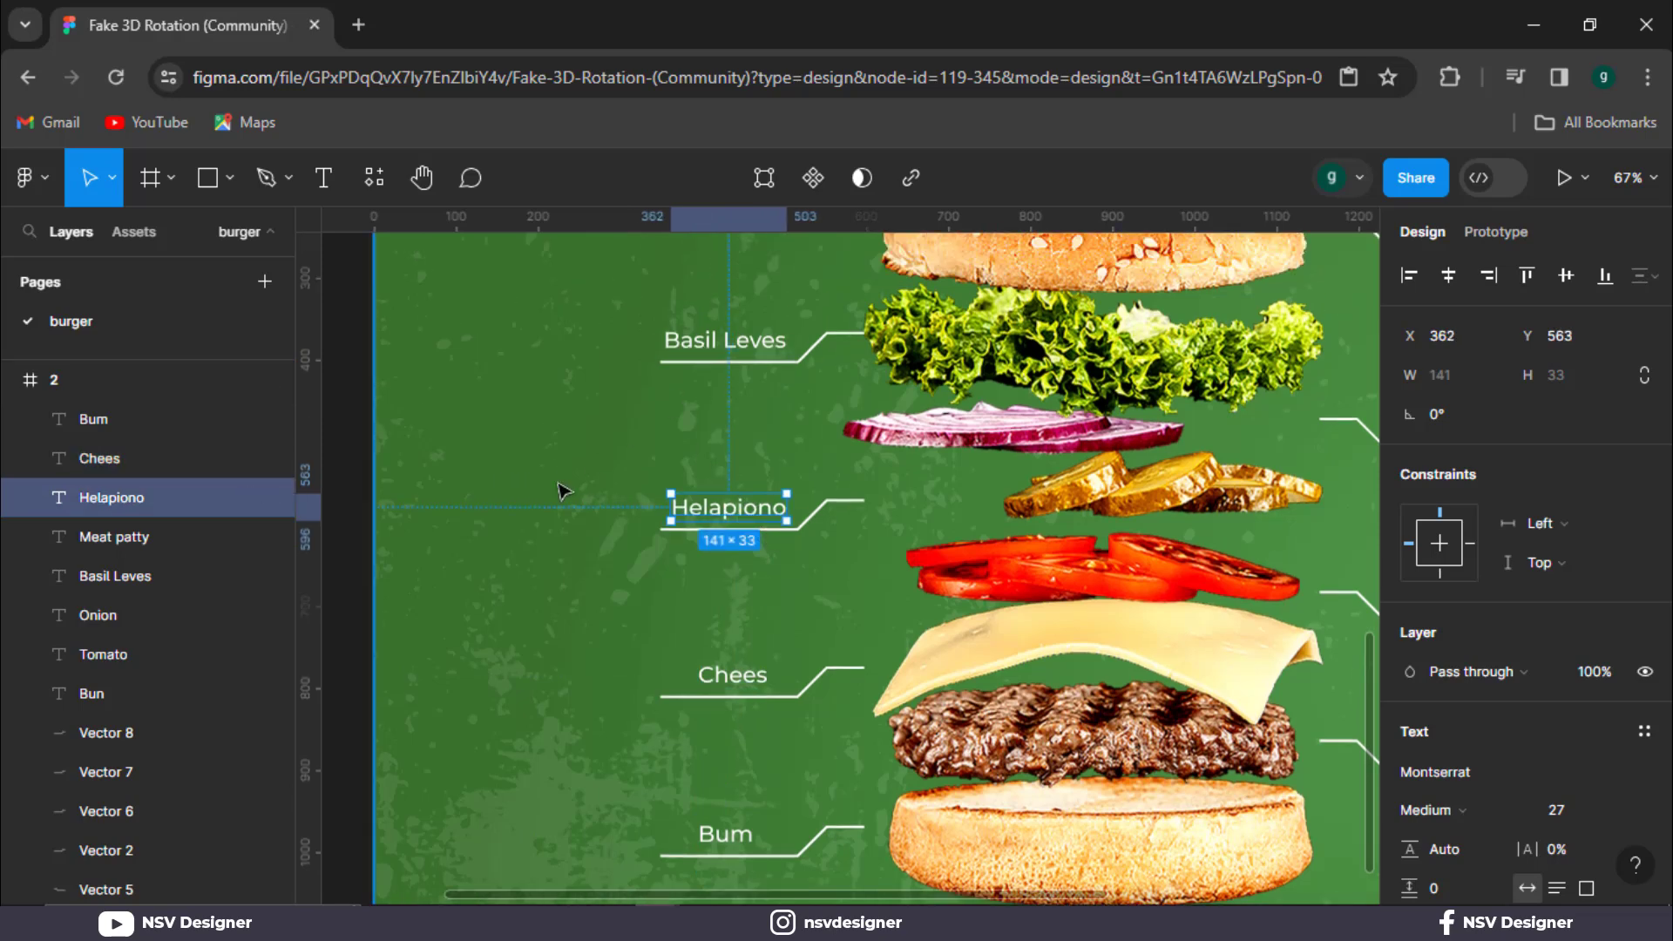
scroll(565, 491, down, 5)
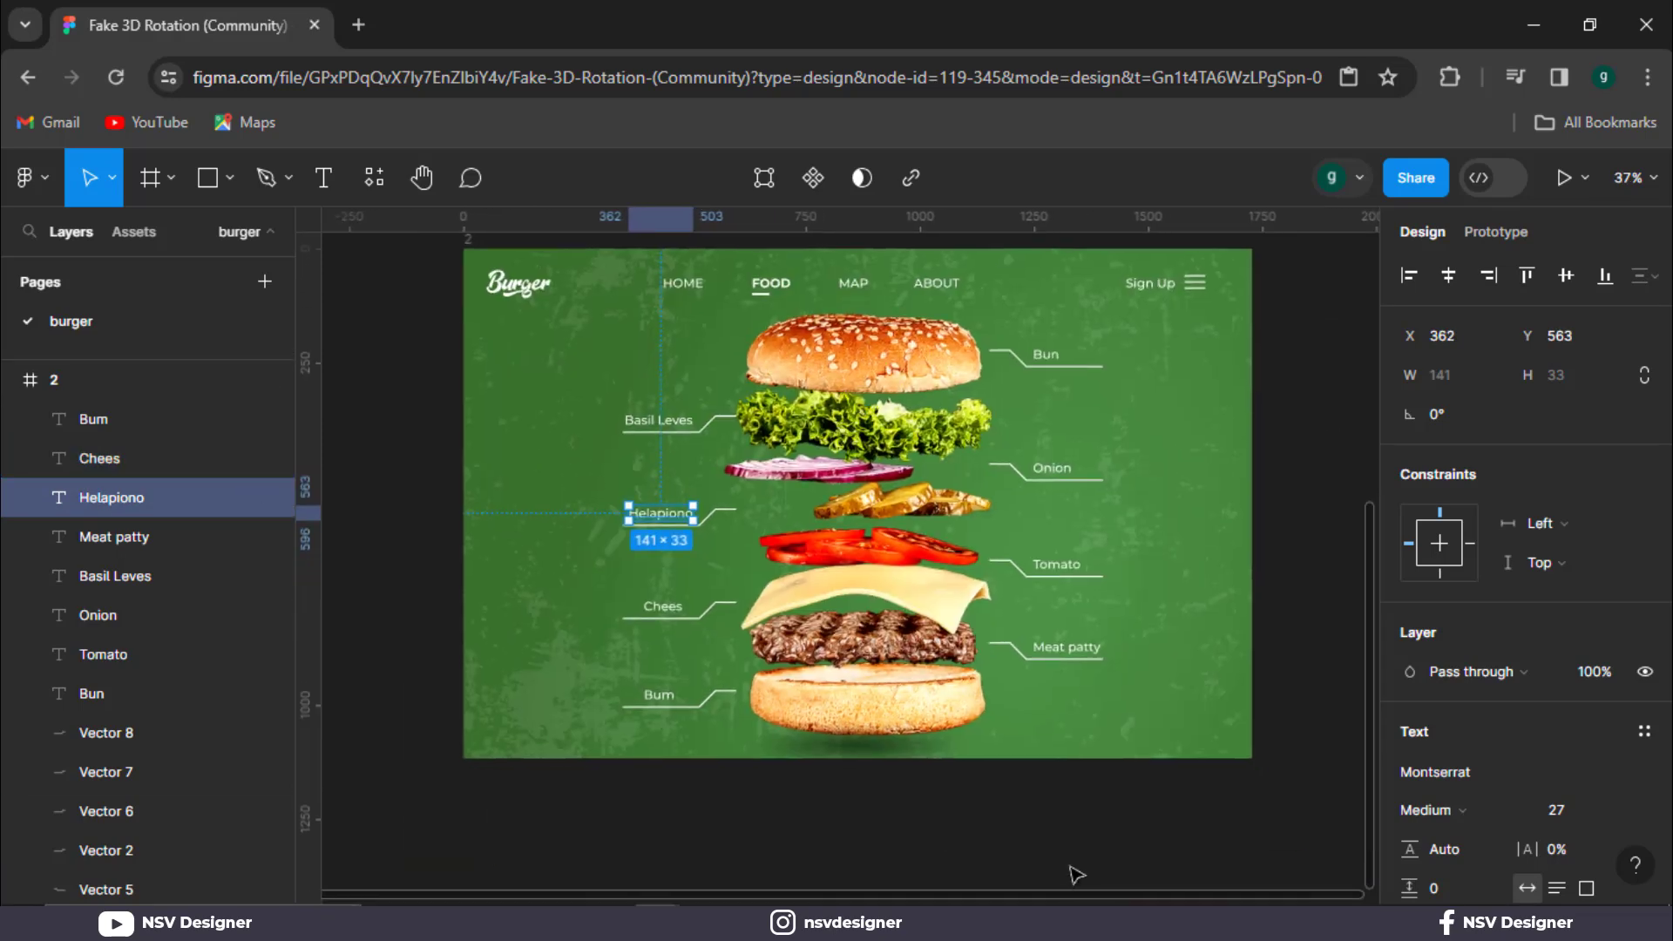
click(1052, 811)
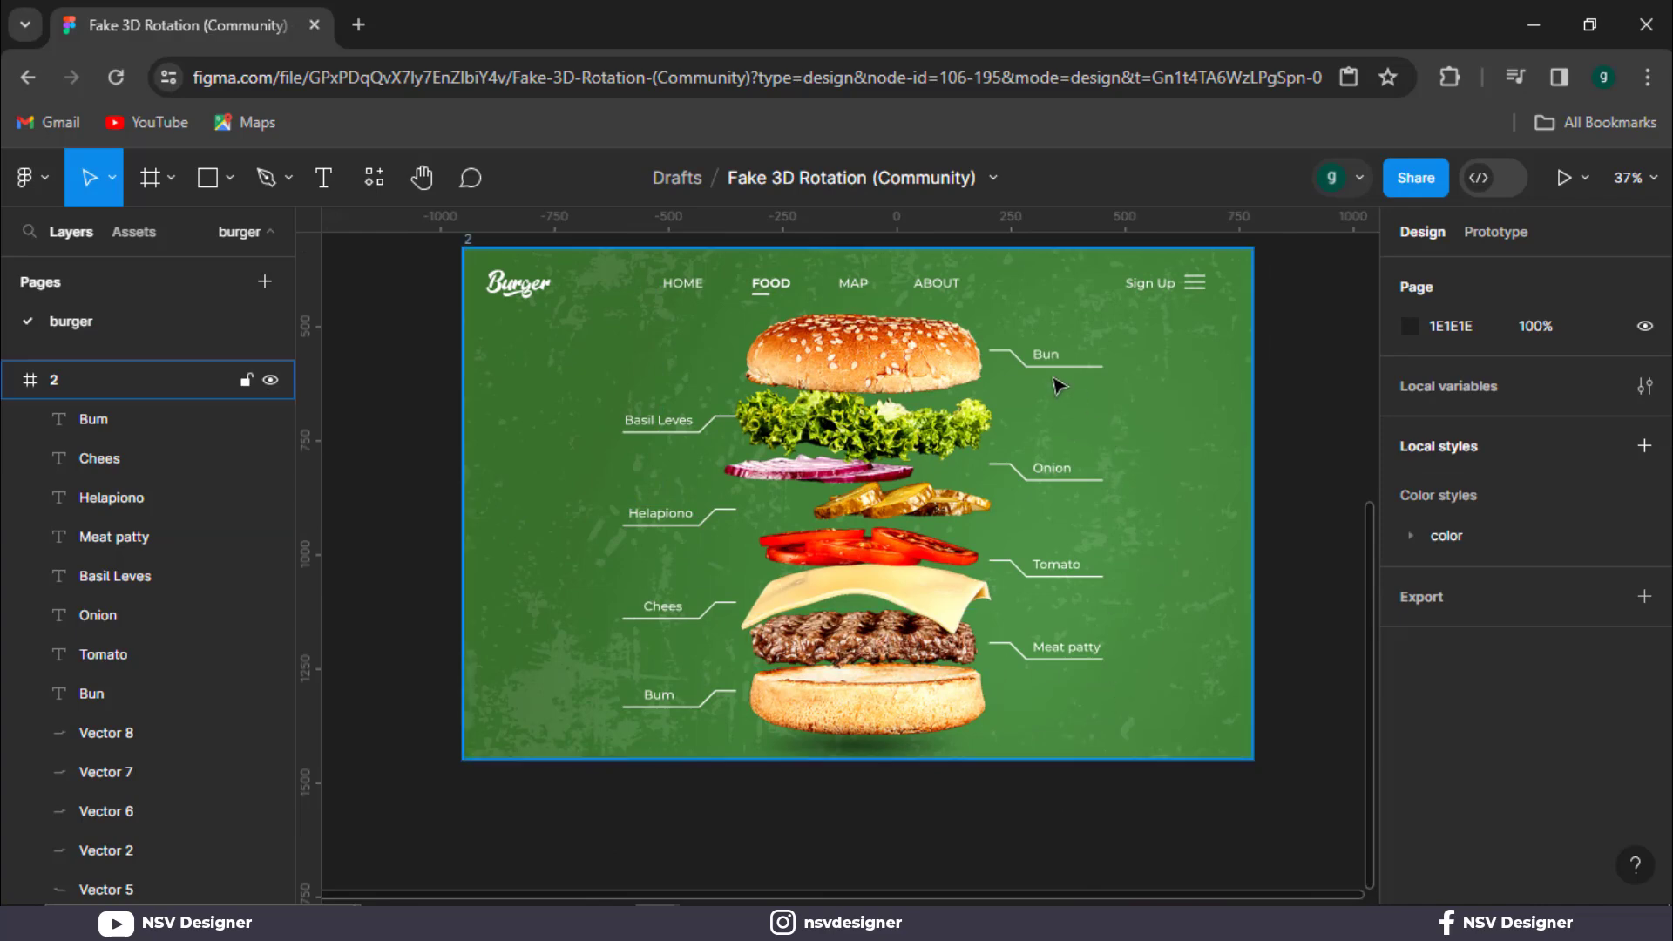
Select all eight ingredient labels around the burger and set their font to Monument Extended.
click(1049, 357)
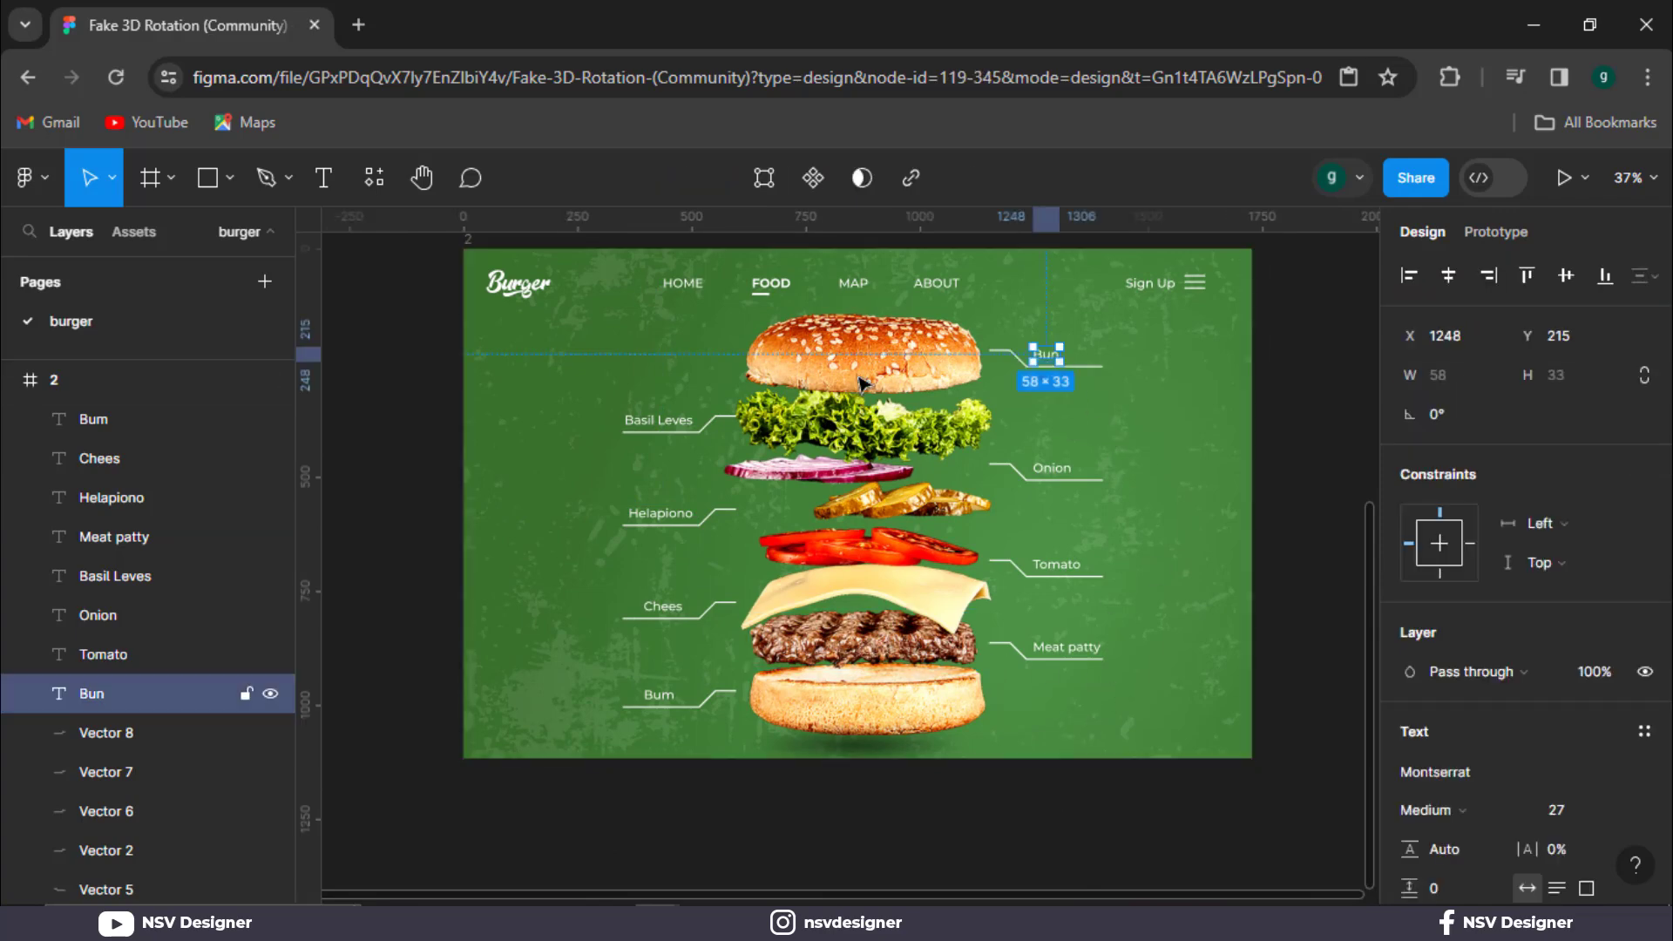
shift+click(658, 421)
shift+click(661, 514)
shift+click(663, 606)
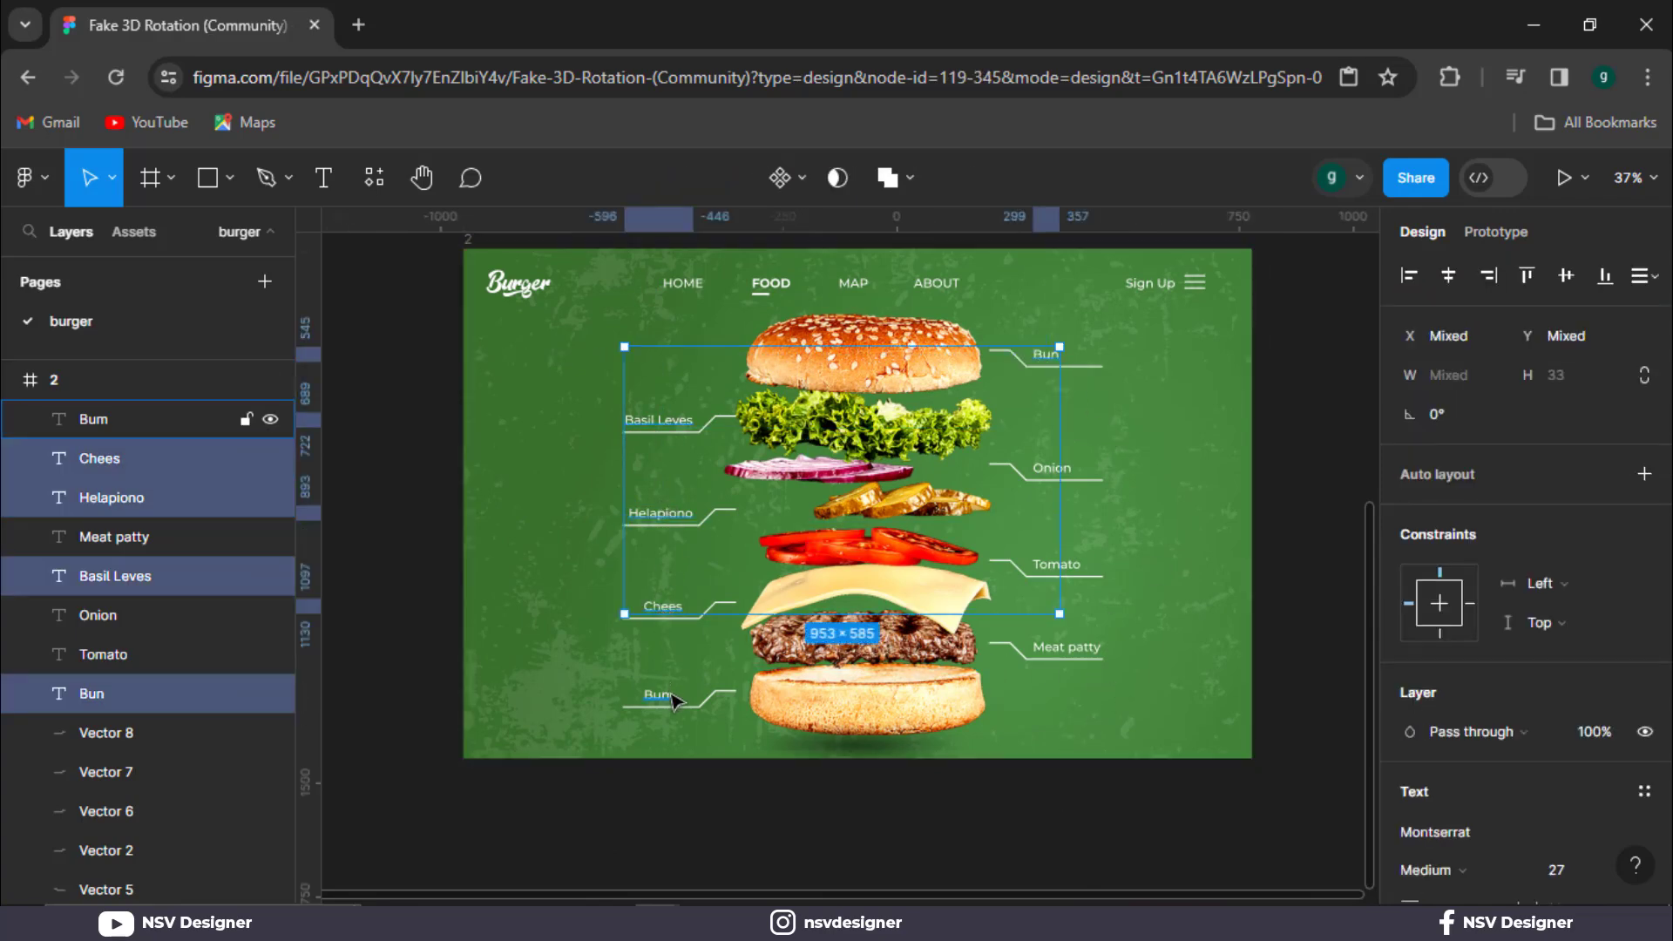
shift+click(660, 695)
shift+click(1089, 655)
shift+click(1068, 569)
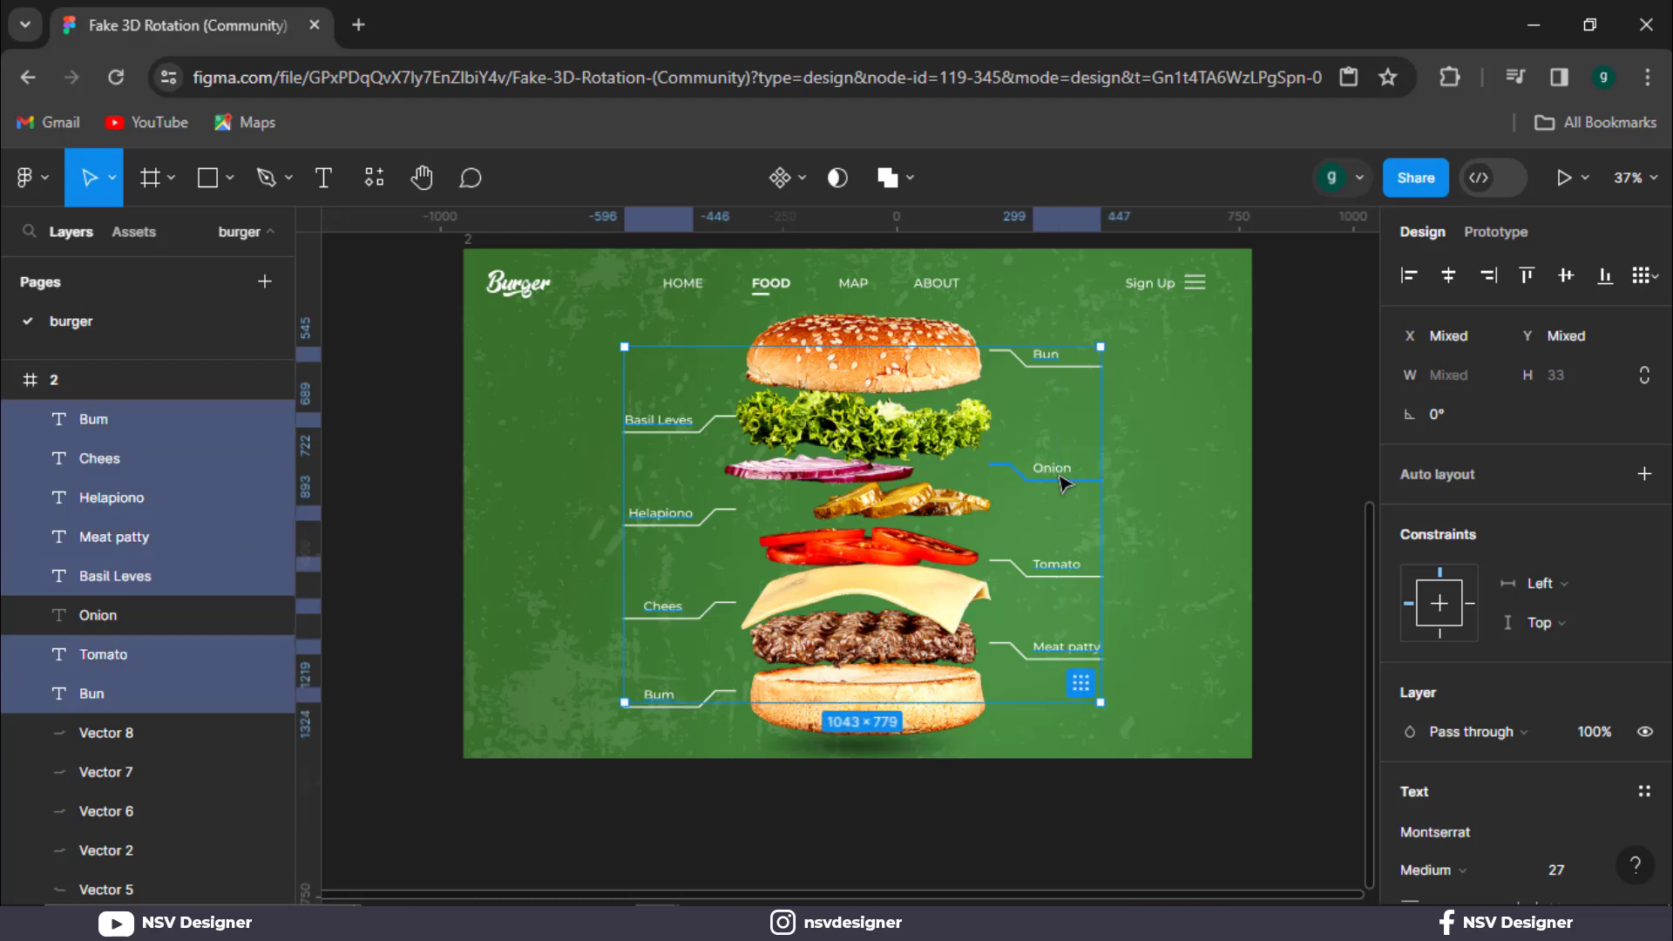
shift+click(1059, 470)
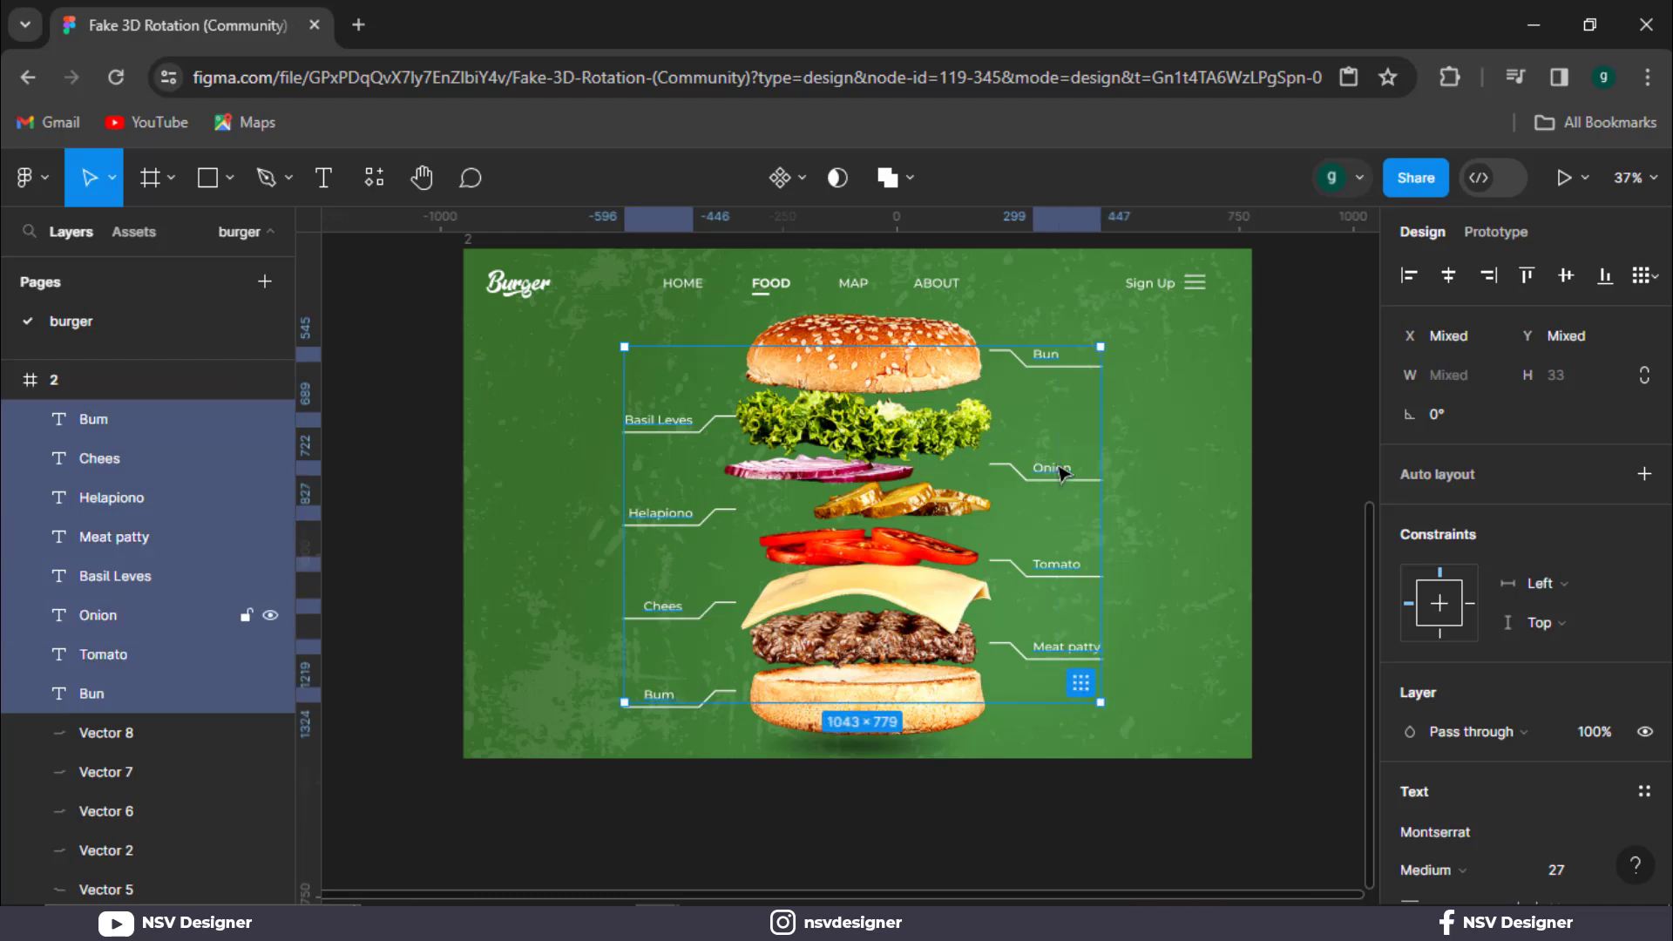
click(1456, 842)
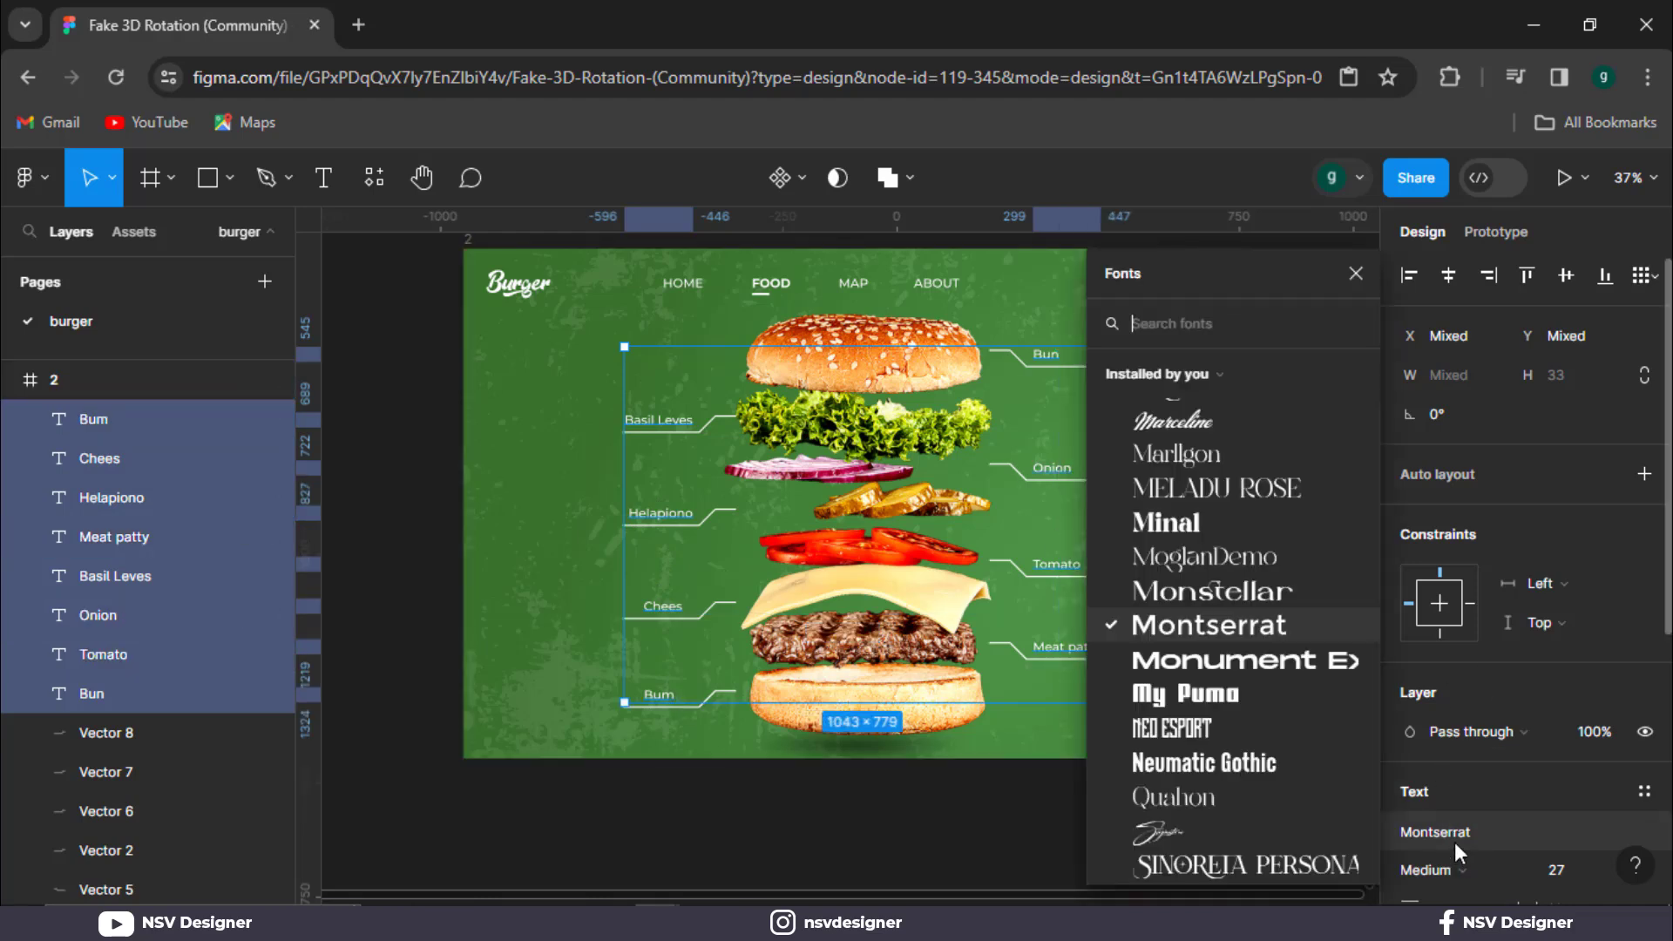
click(1283, 661)
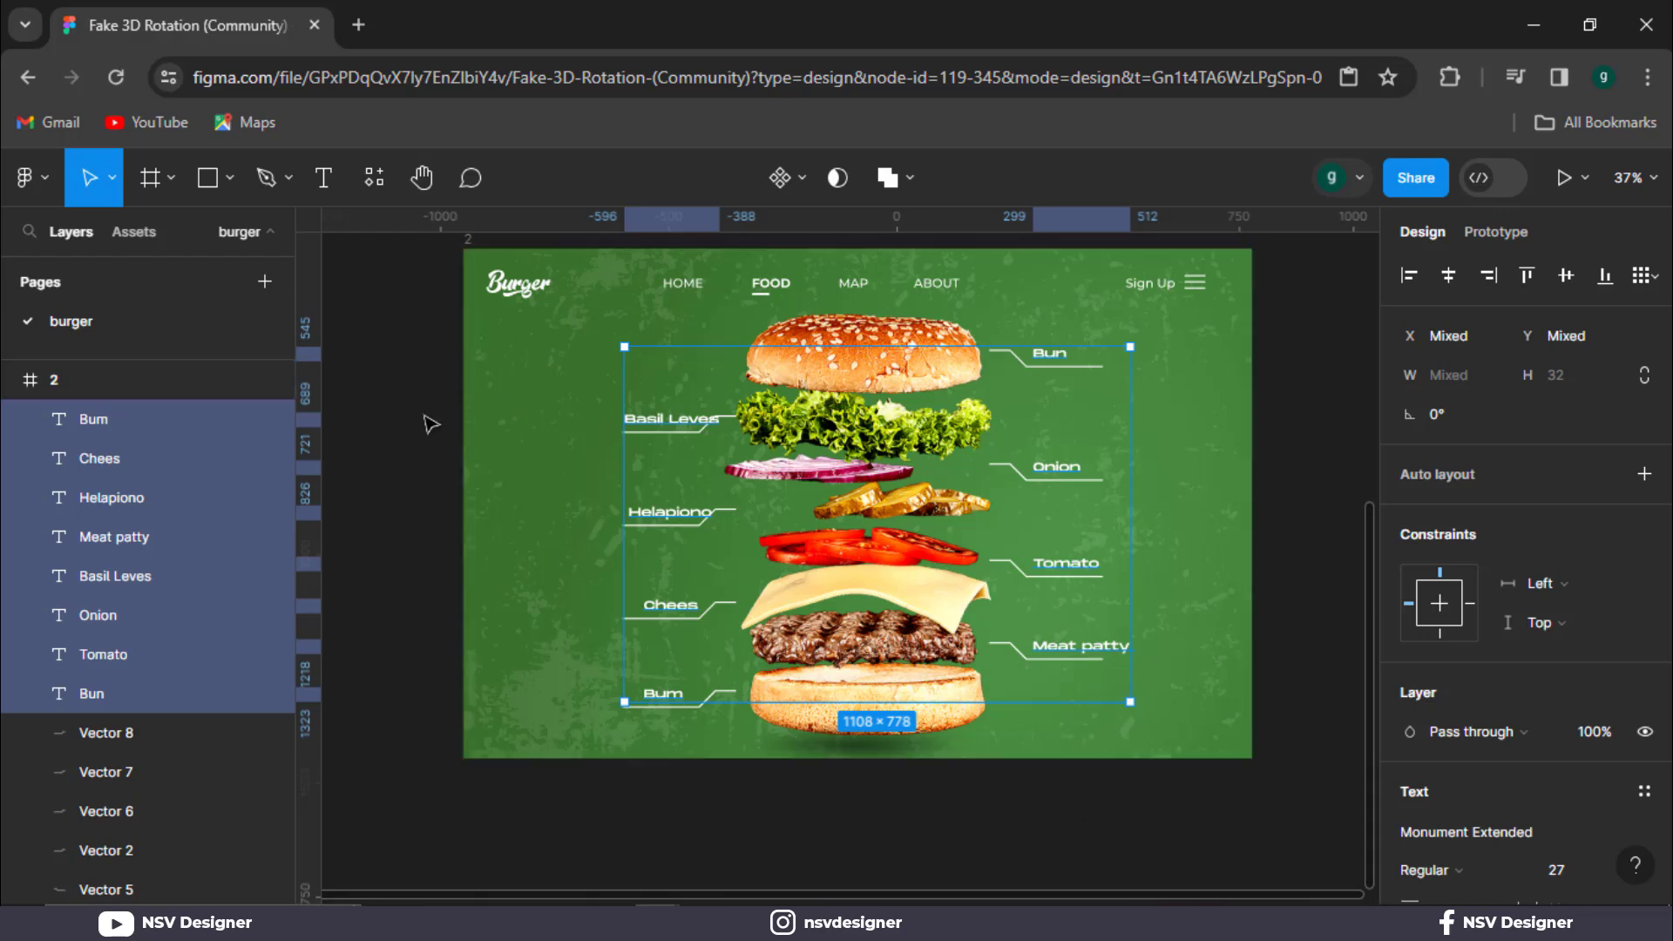
Undo the font change on the eight ingredient labels and set their Montserrat weight to Bold.
key(ctrl+z)
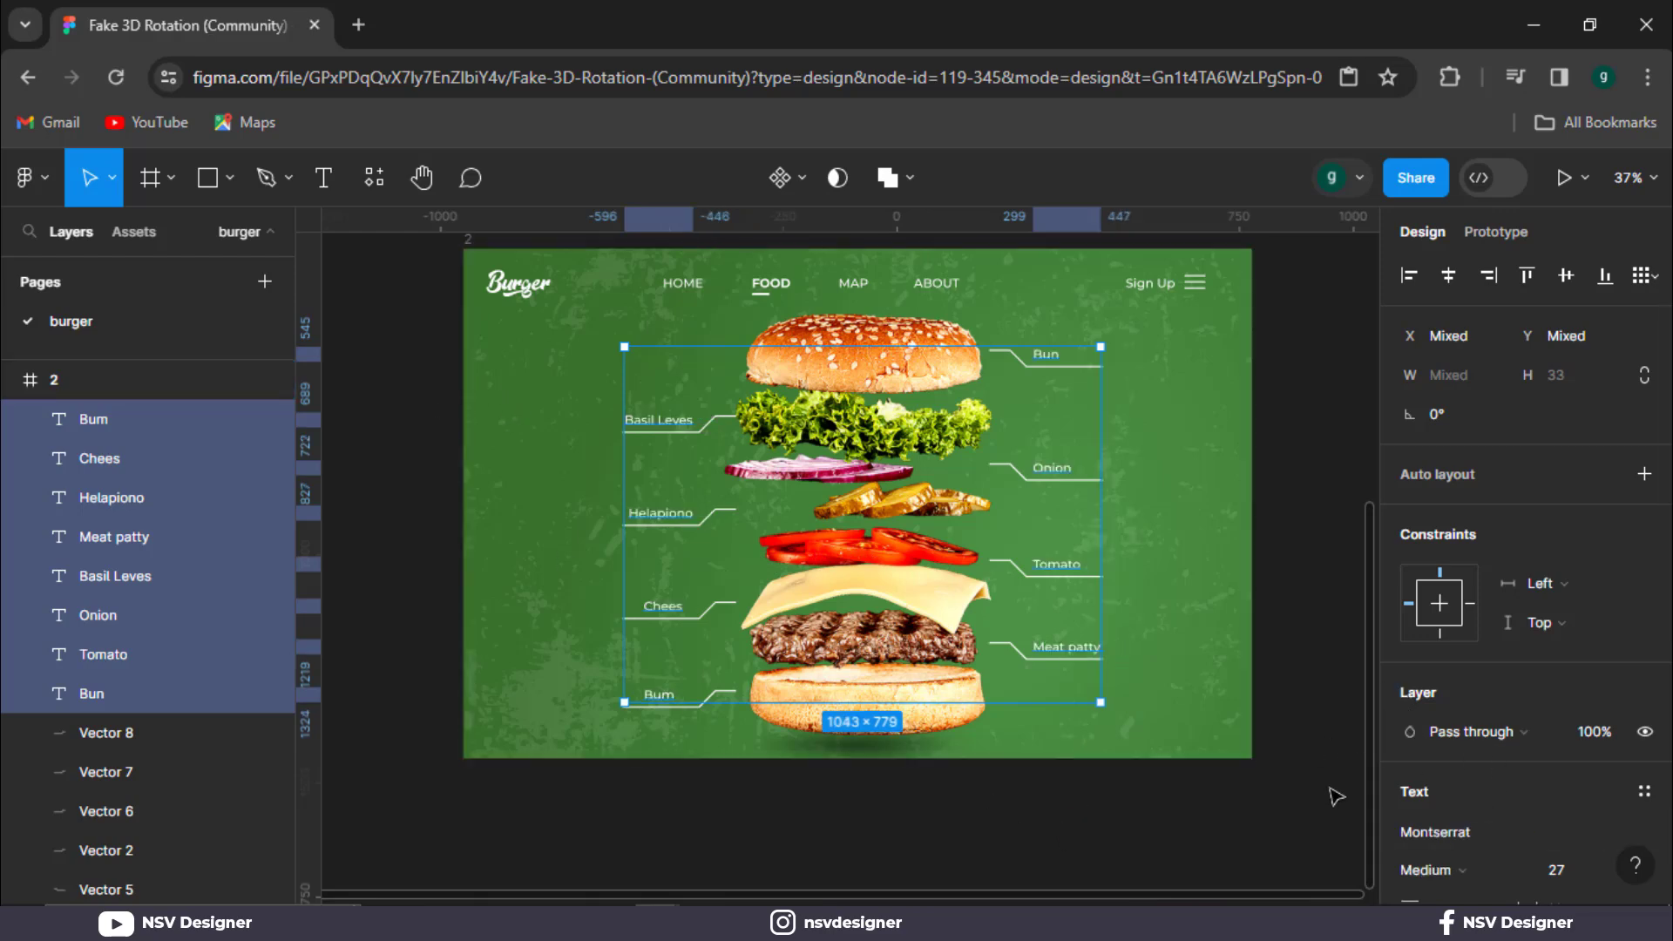
scroll(1505, 855, down, 3)
click(1473, 625)
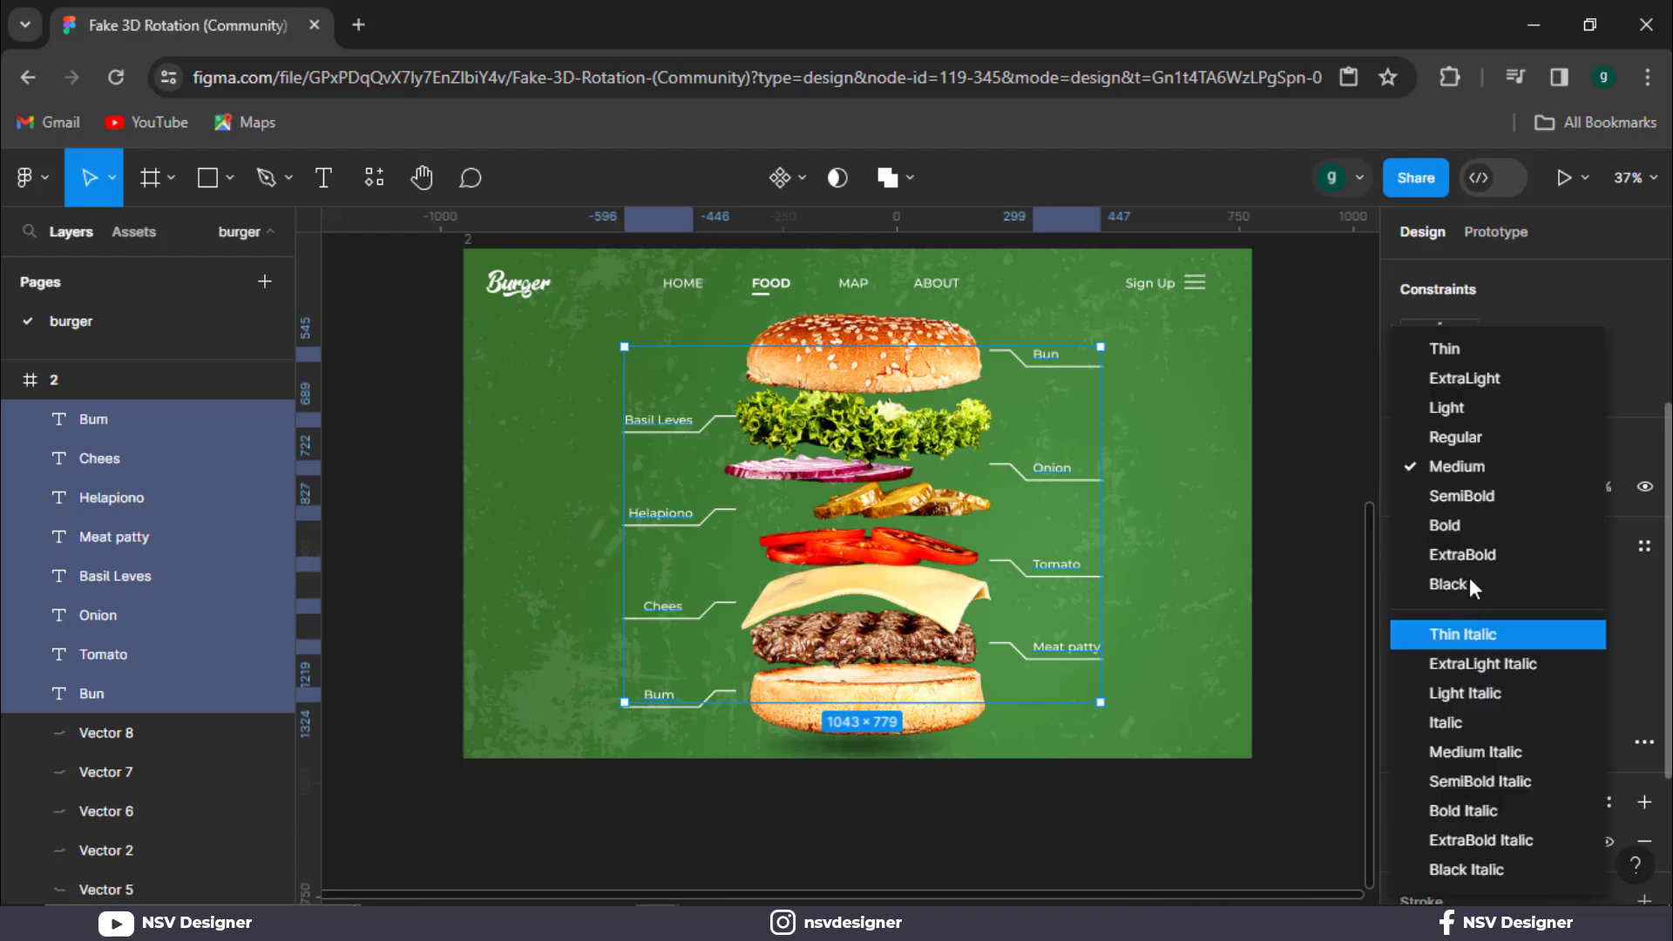
click(1461, 533)
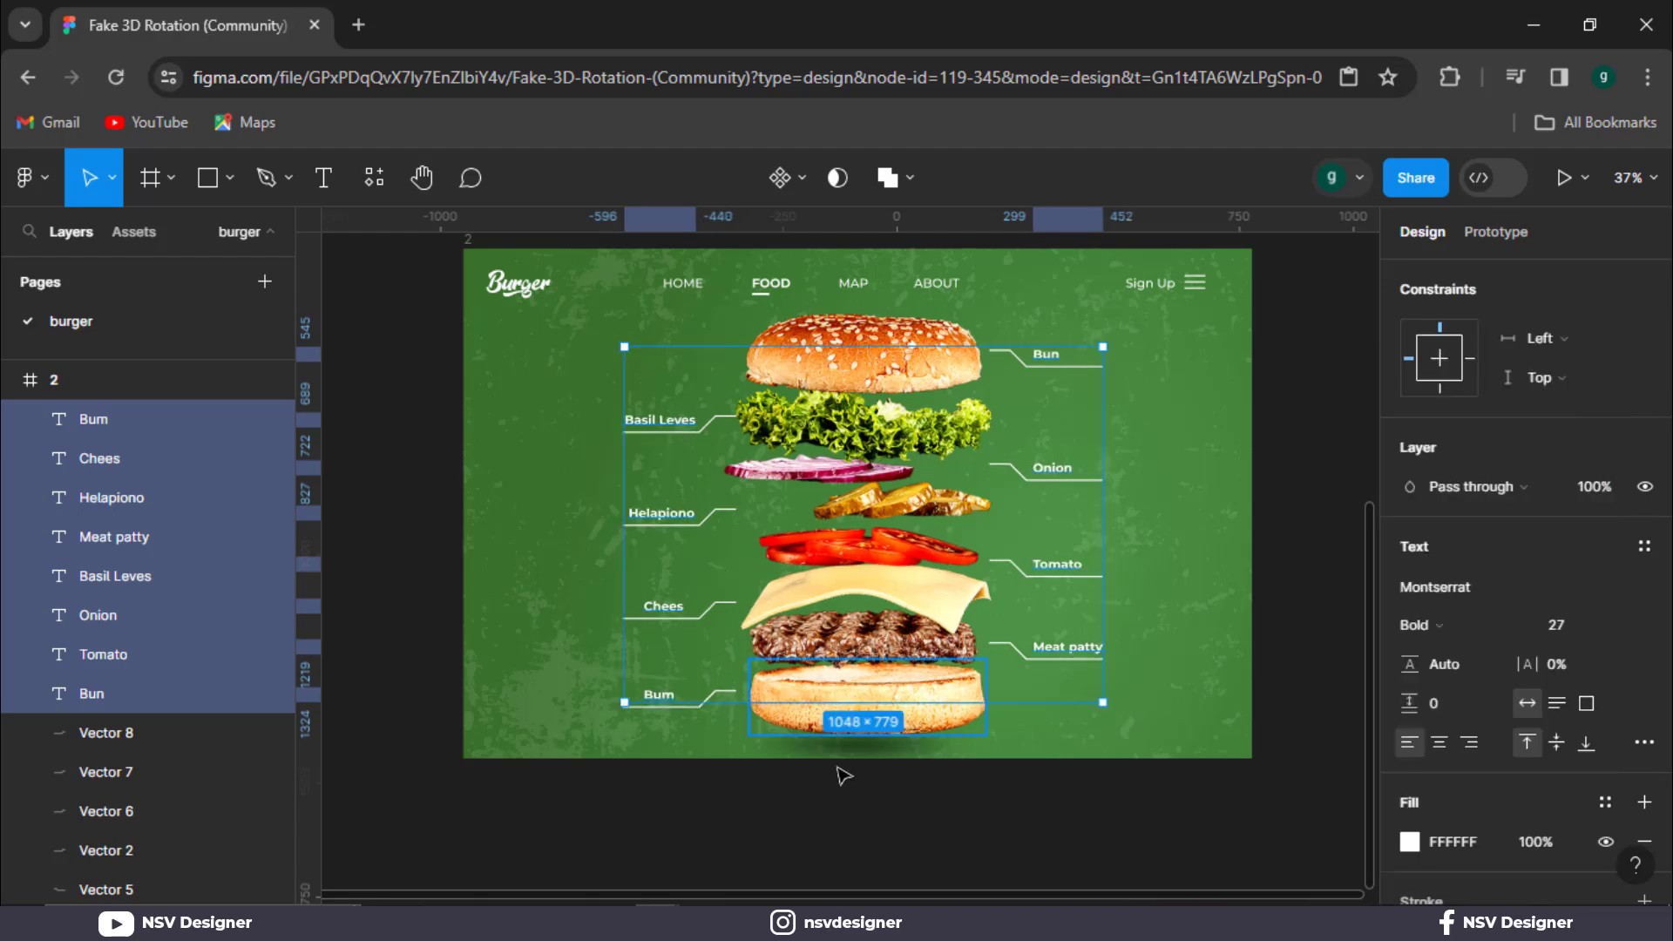
click(1050, 796)
Give the Bun, Onion, Tomato and Meat patty leader lines a Circle arrow start point.
click(1025, 658)
shift+click(1028, 576)
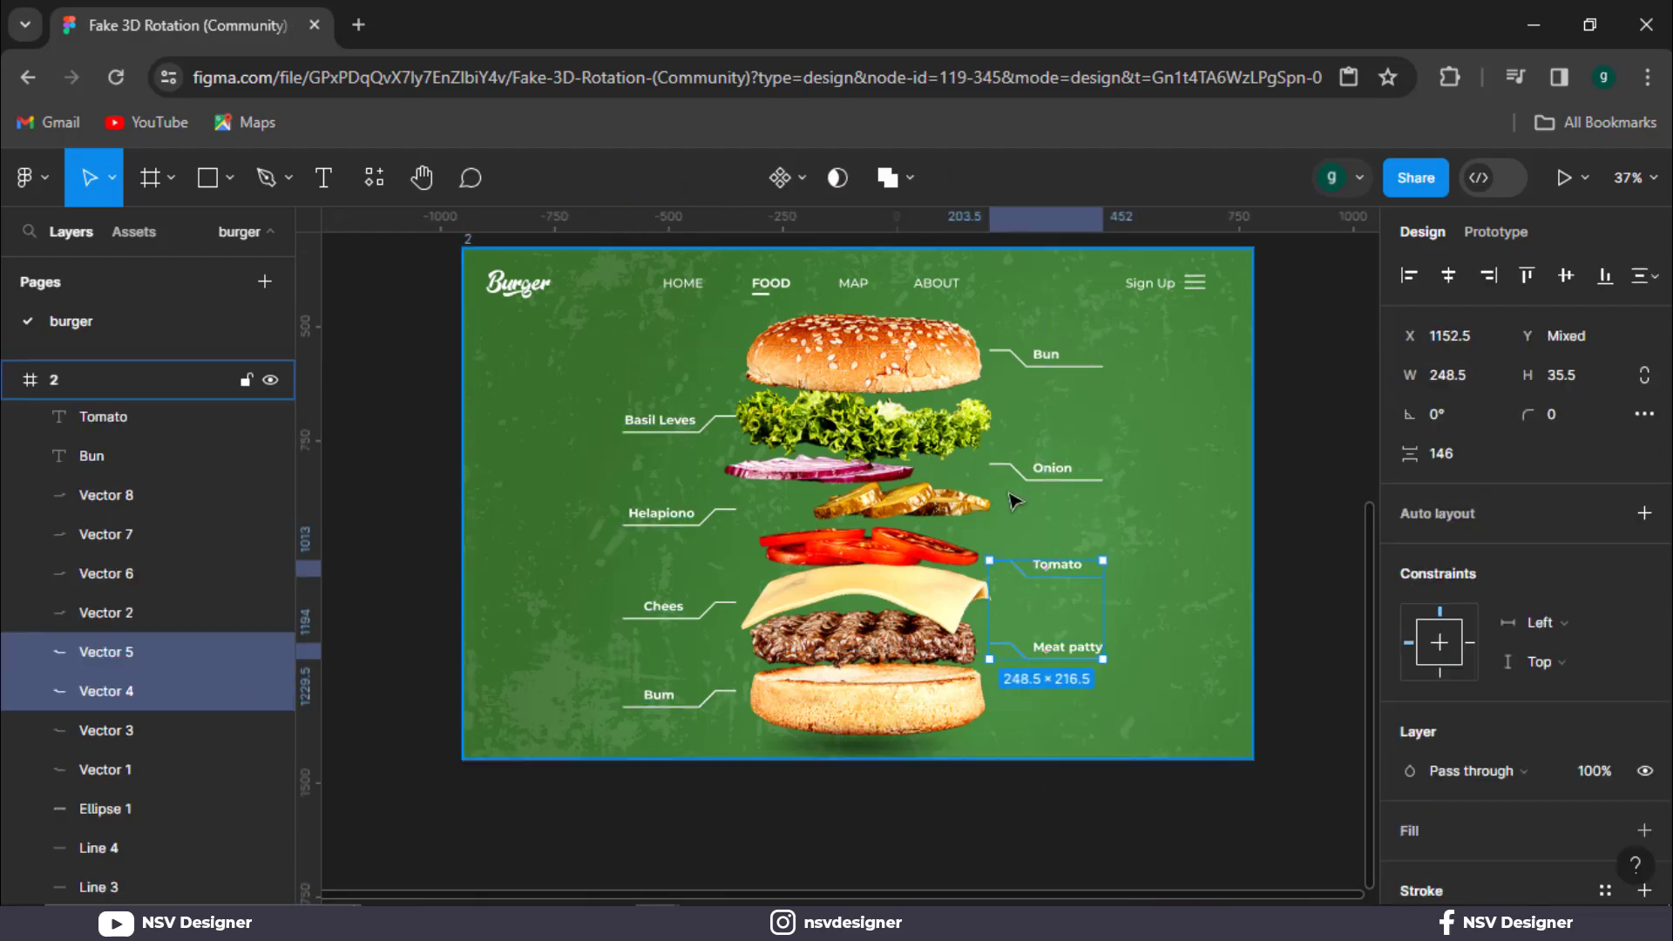
shift+click(1018, 479)
shift+click(1028, 365)
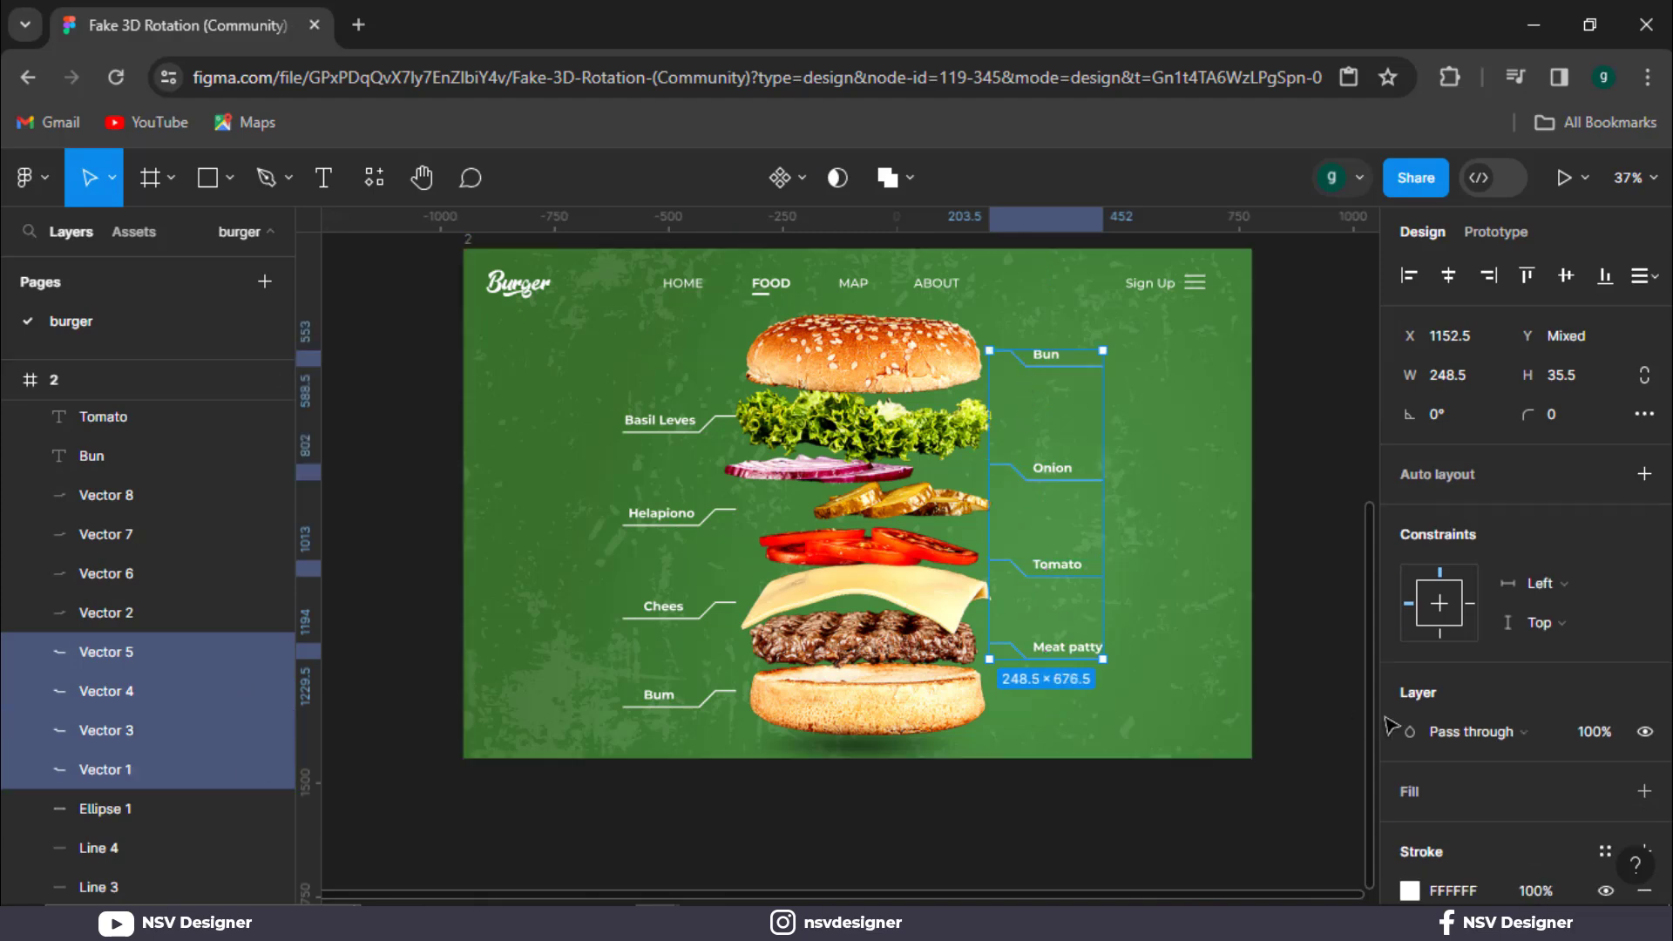
scroll(1588, 706, down, 1)
click(1441, 722)
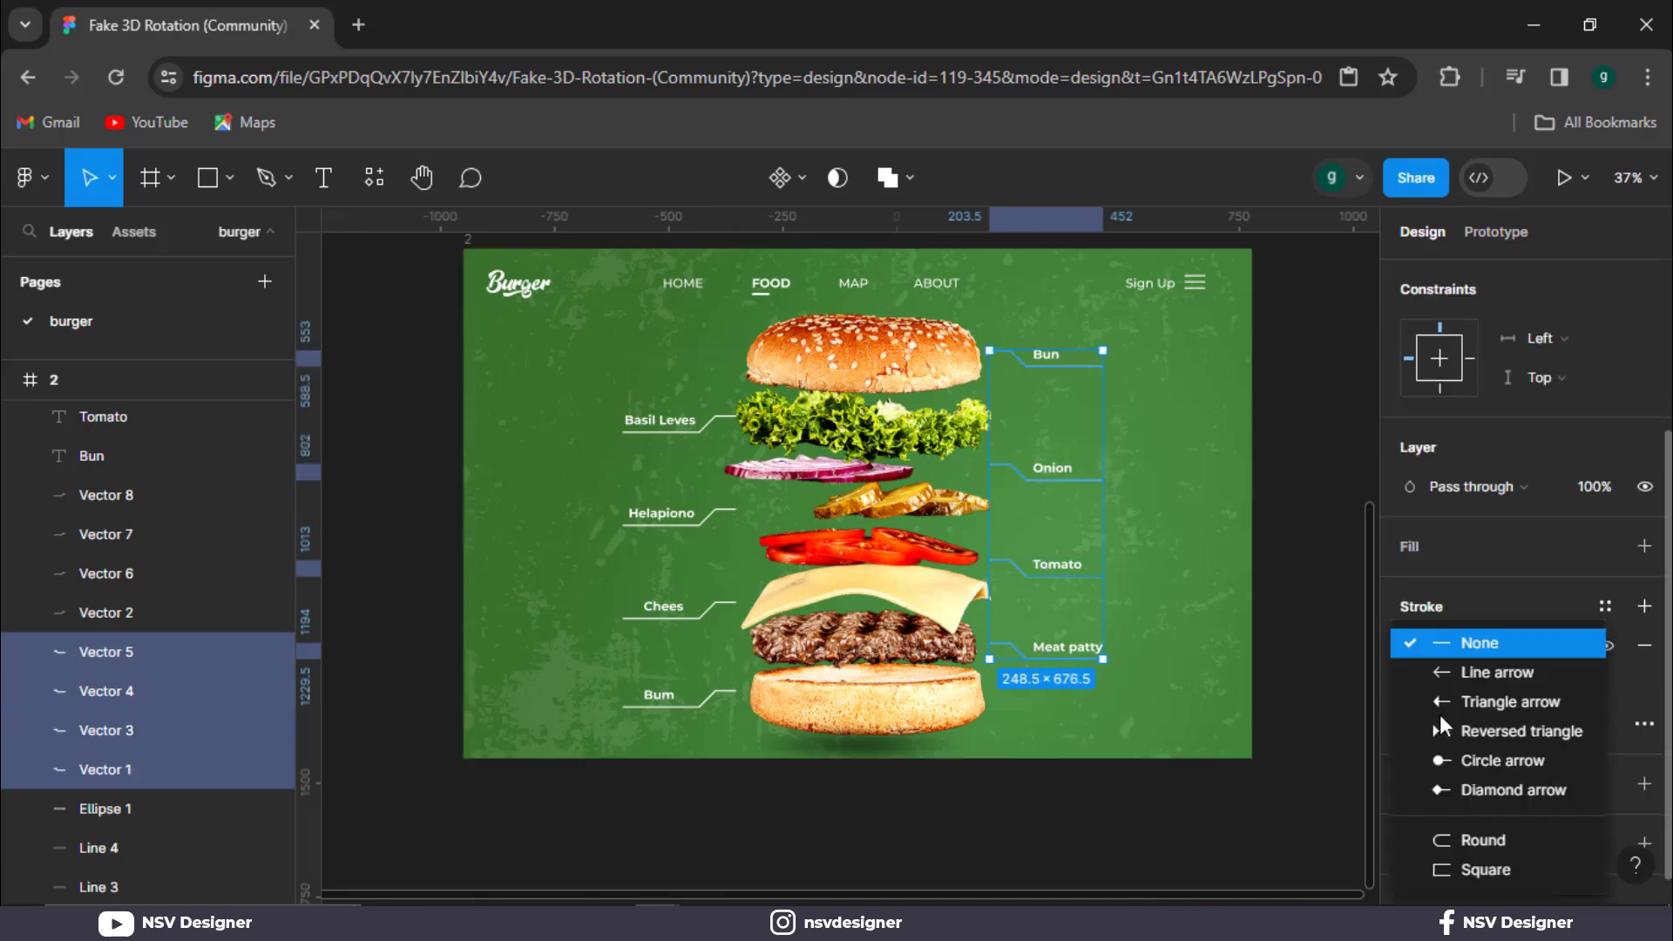
click(1467, 760)
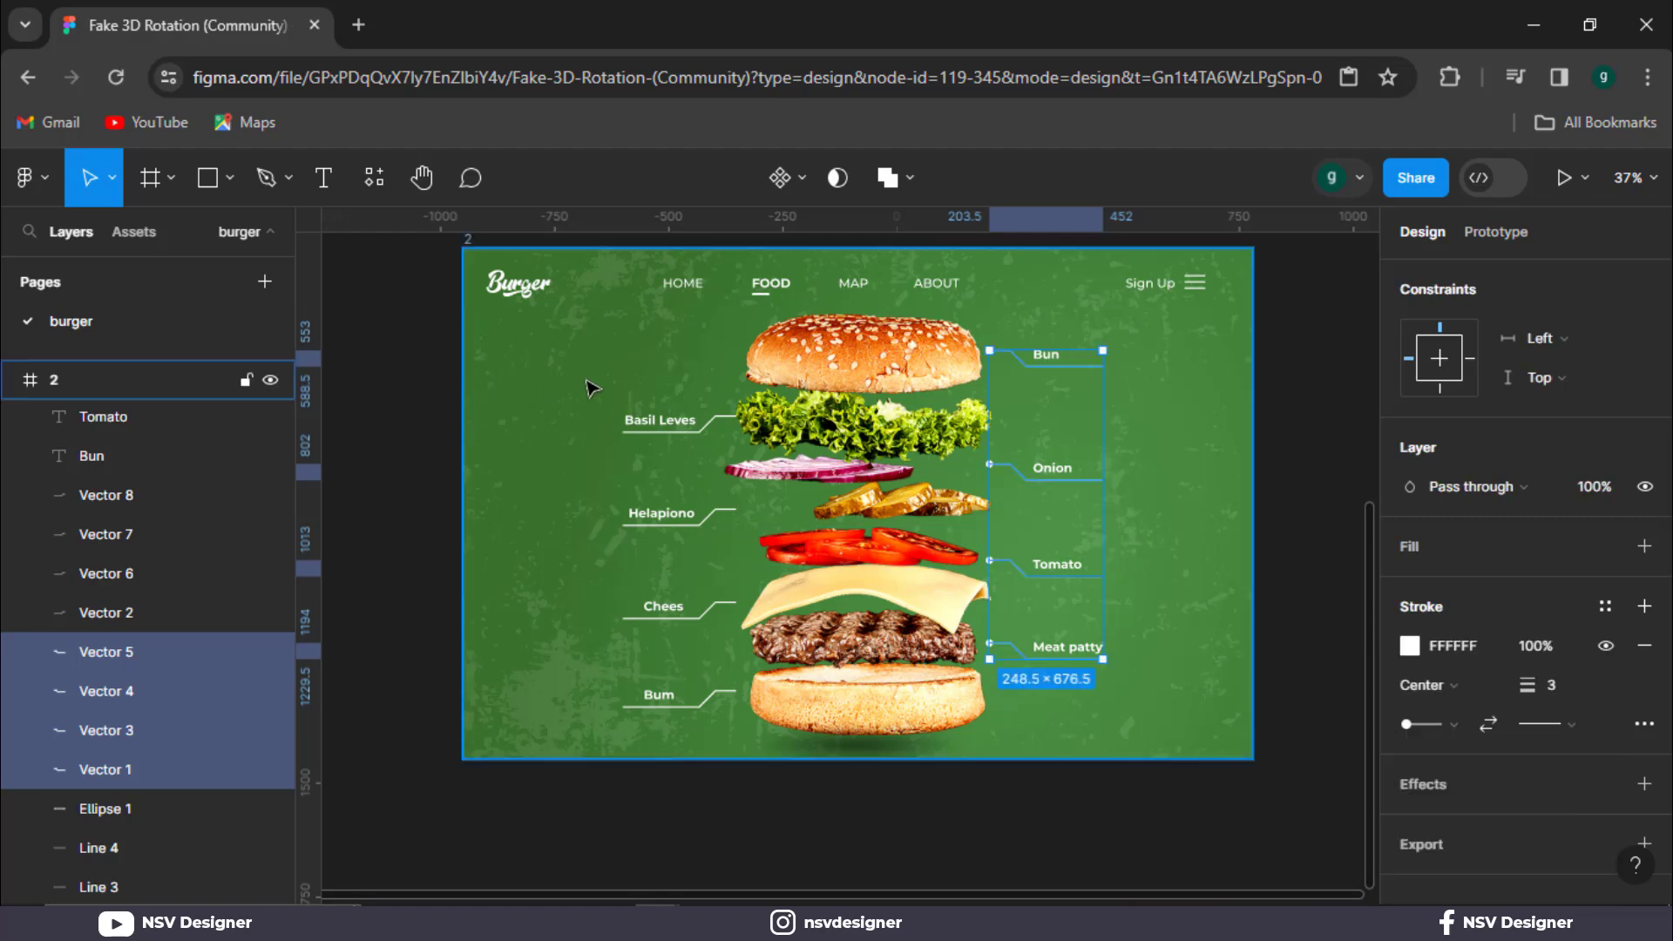
Give the Basil Leves, Helapiono, Chees and Bum leader lines a Circle arrow end point.
click(719, 423)
shift+click(715, 522)
shift+click(717, 610)
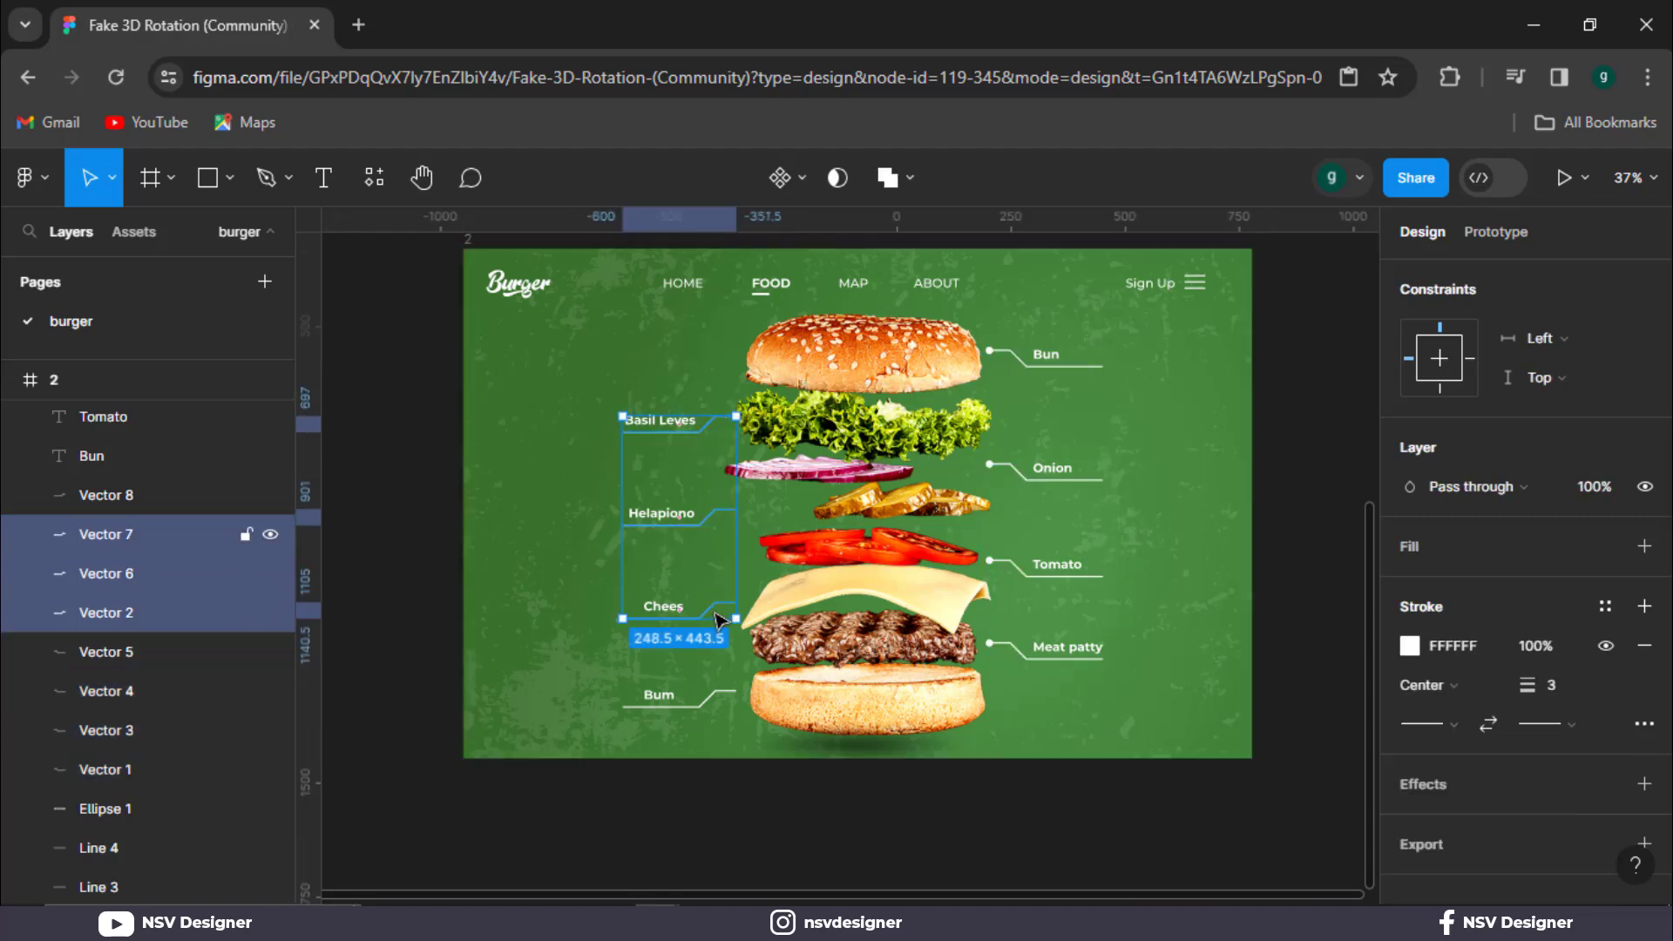
shift+click(715, 699)
click(1421, 738)
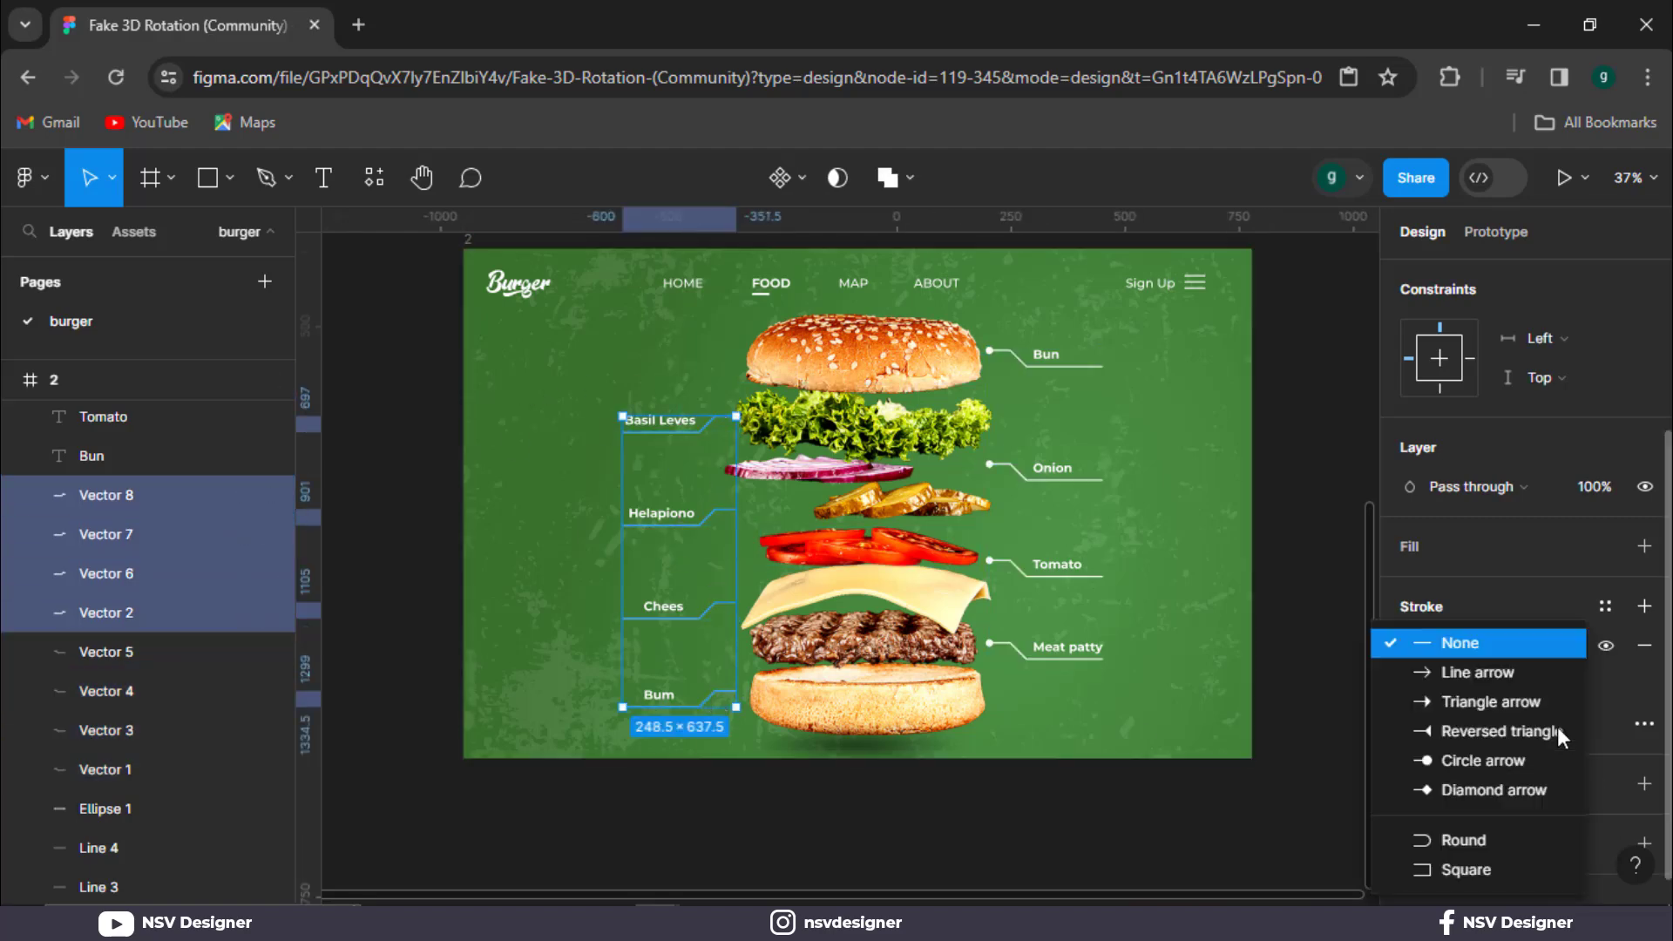
click(1487, 769)
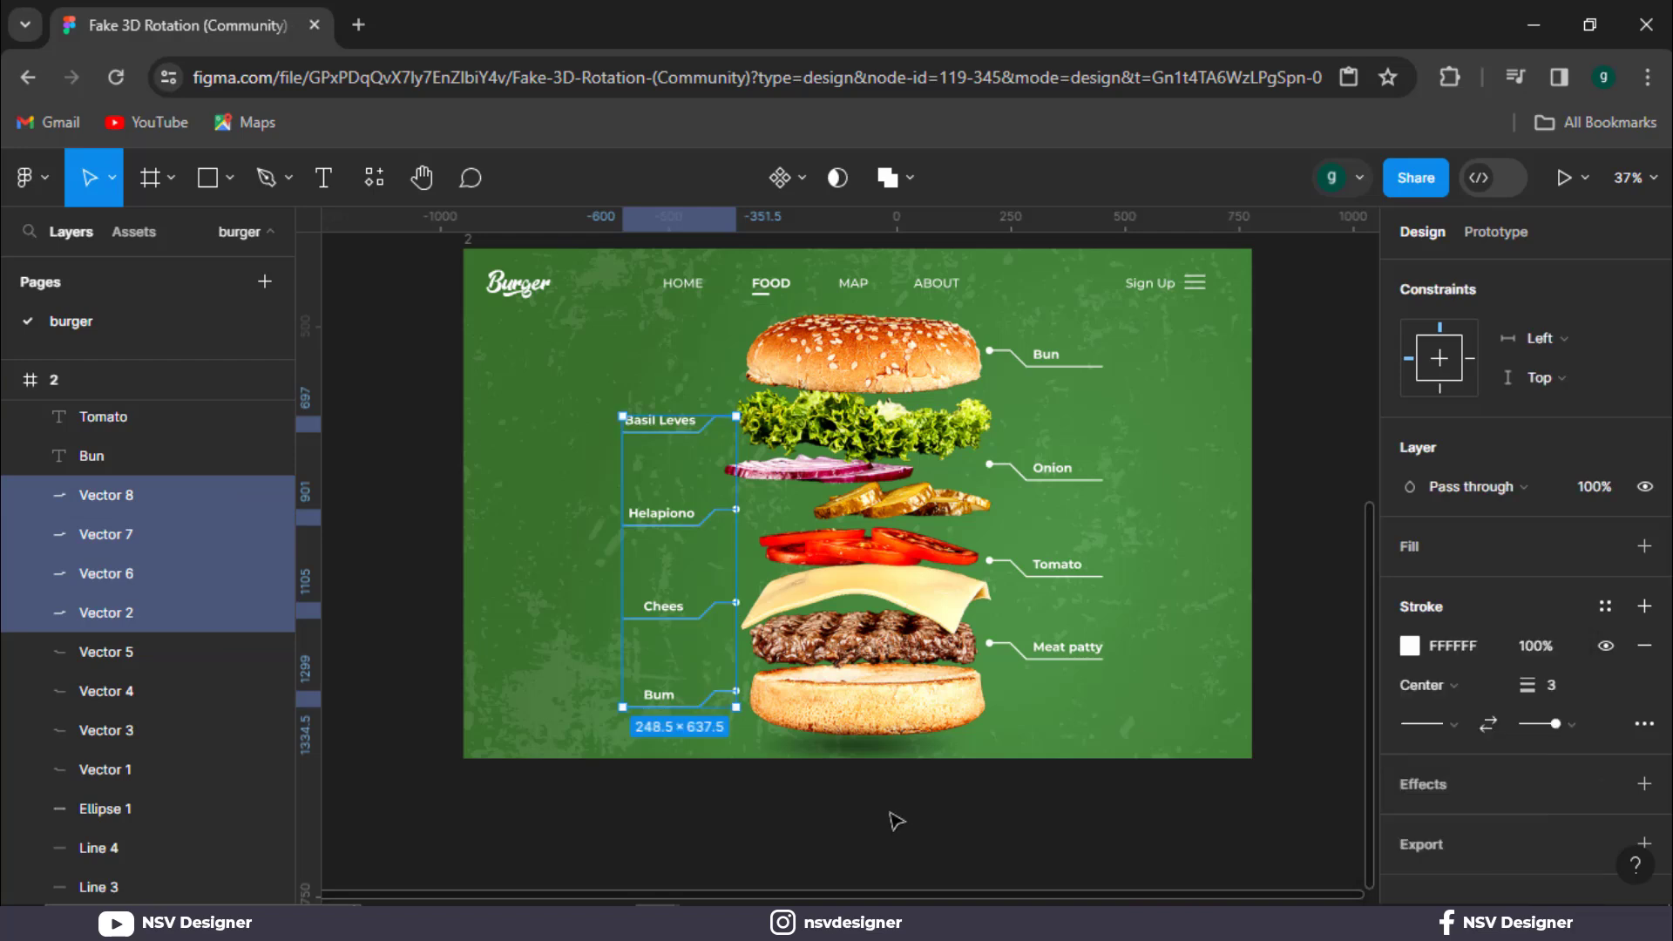
click(999, 796)
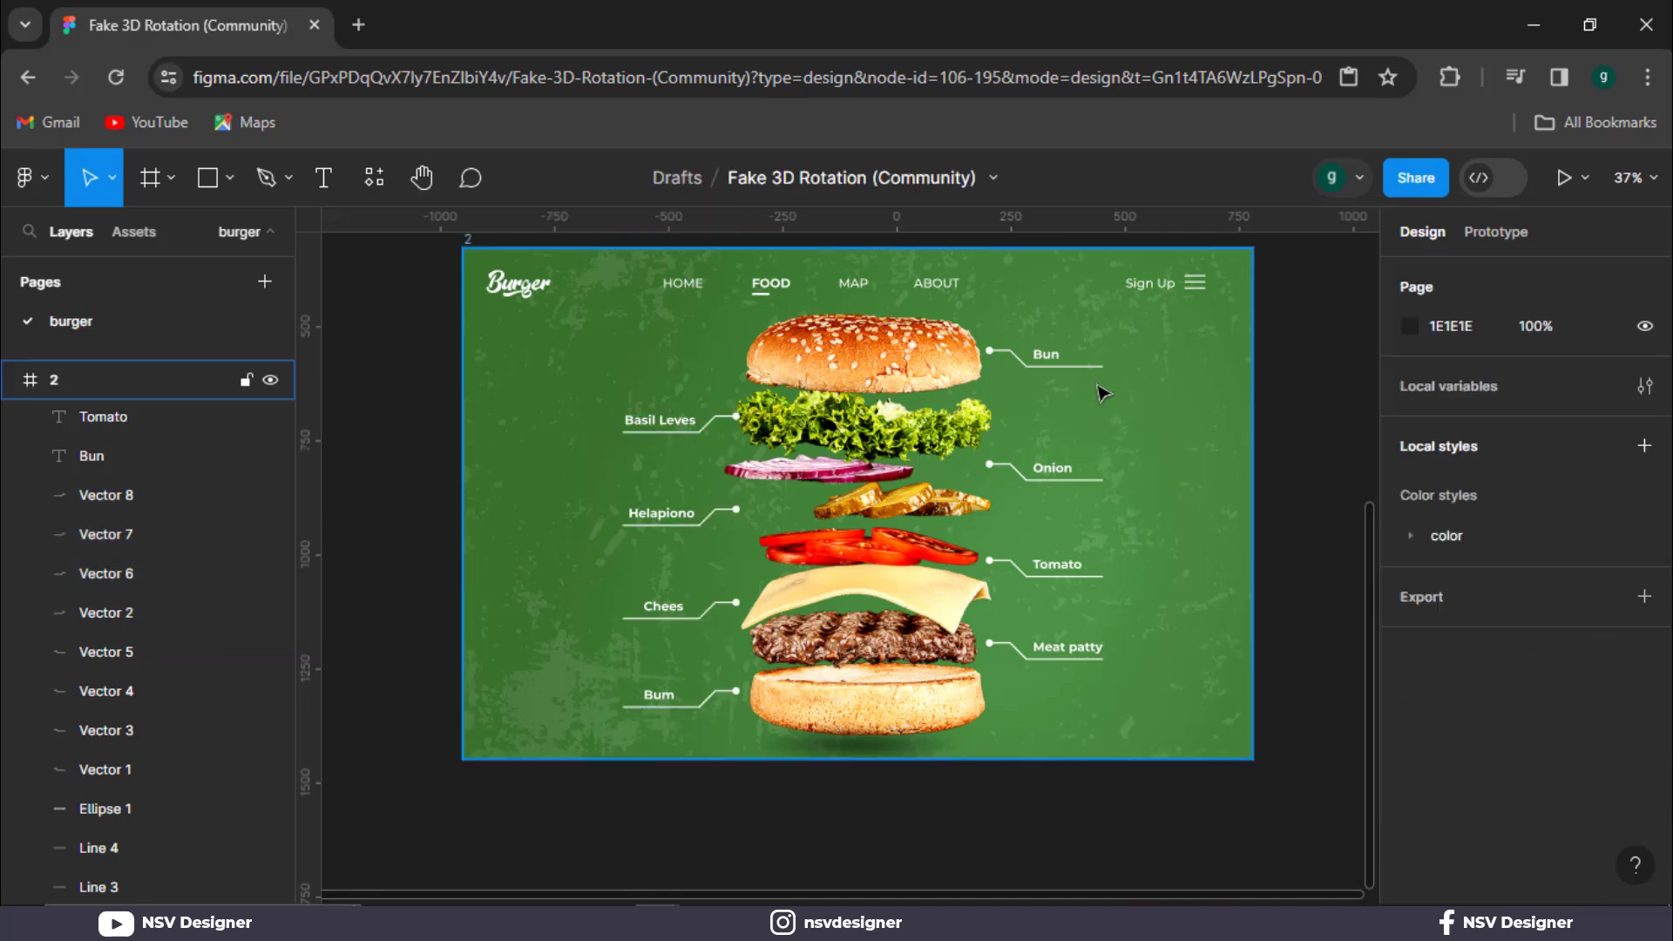
Duplicate frame 2 directly below itself as frame 3, at Y 1531.
scroll(414, 464, up, 1)
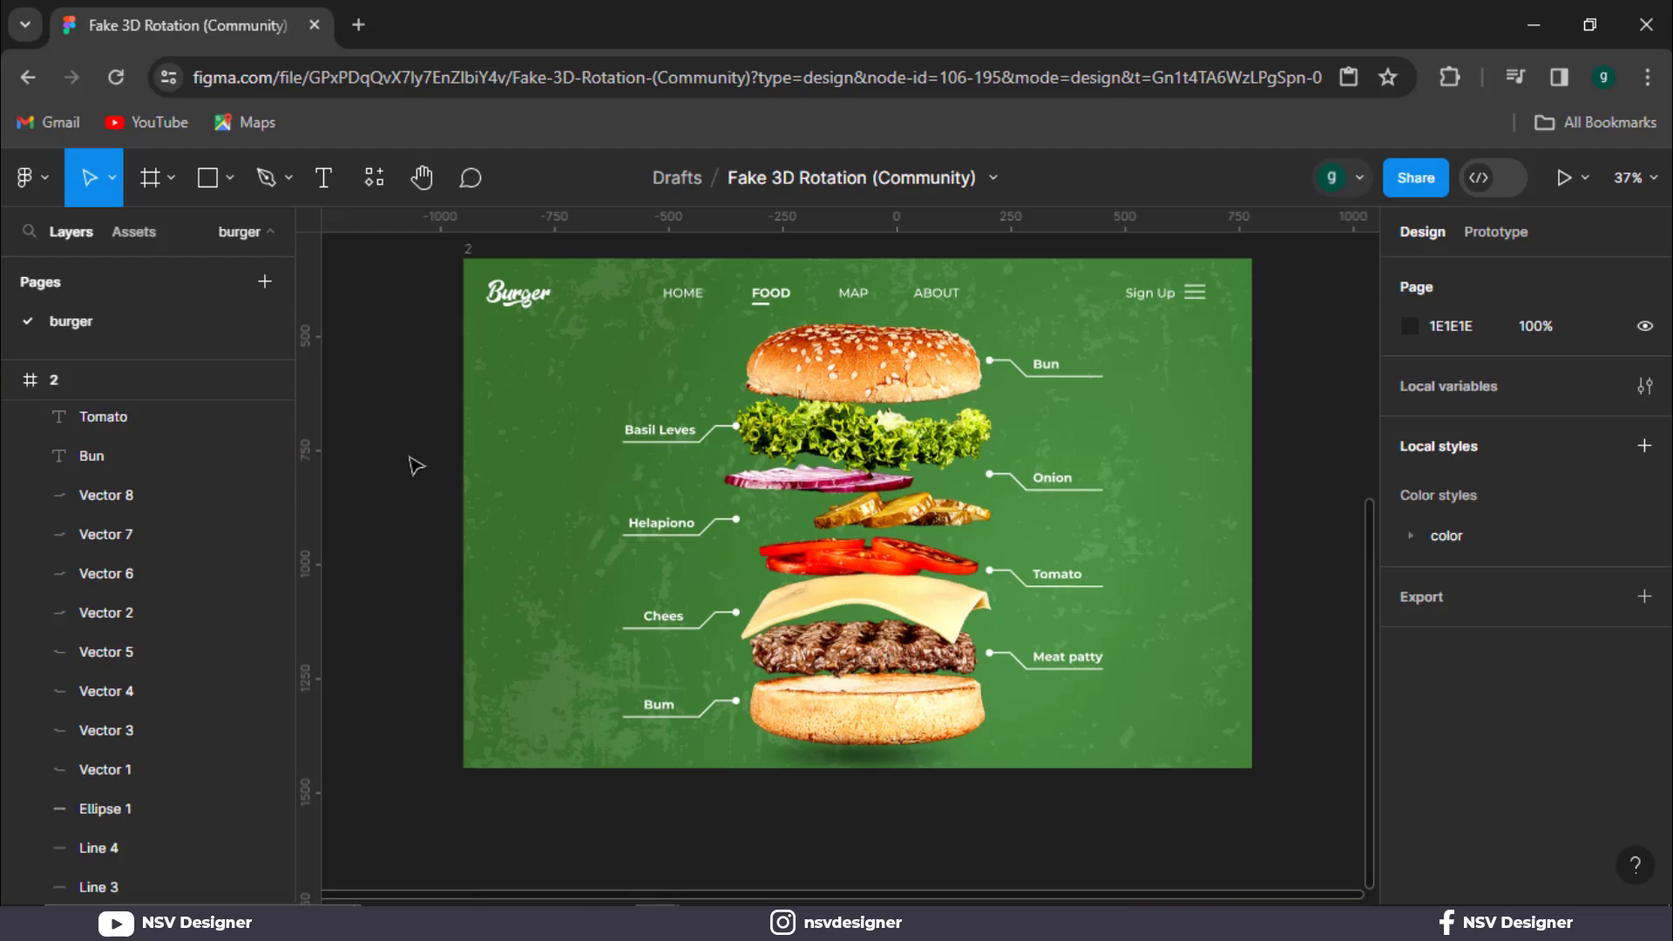
scroll(462, 273, up, 1)
drag(473, 263, 473, 807)
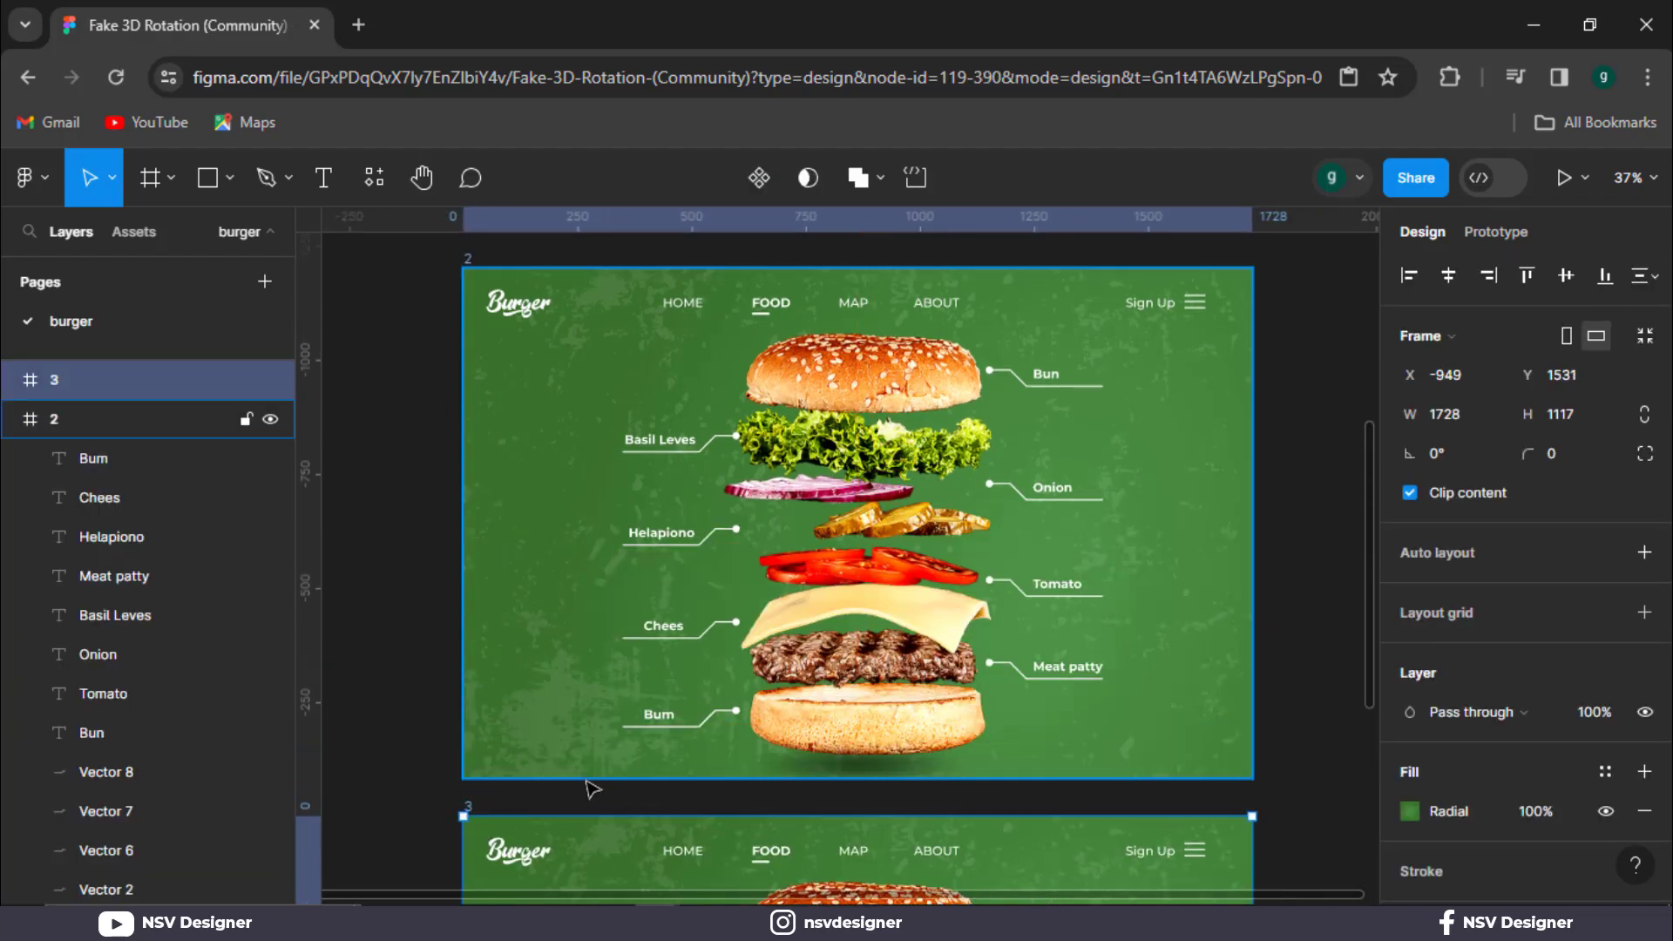
scroll(606, 749, down, 5)
scroll(363, 553, up, 5)
click(373, 545)
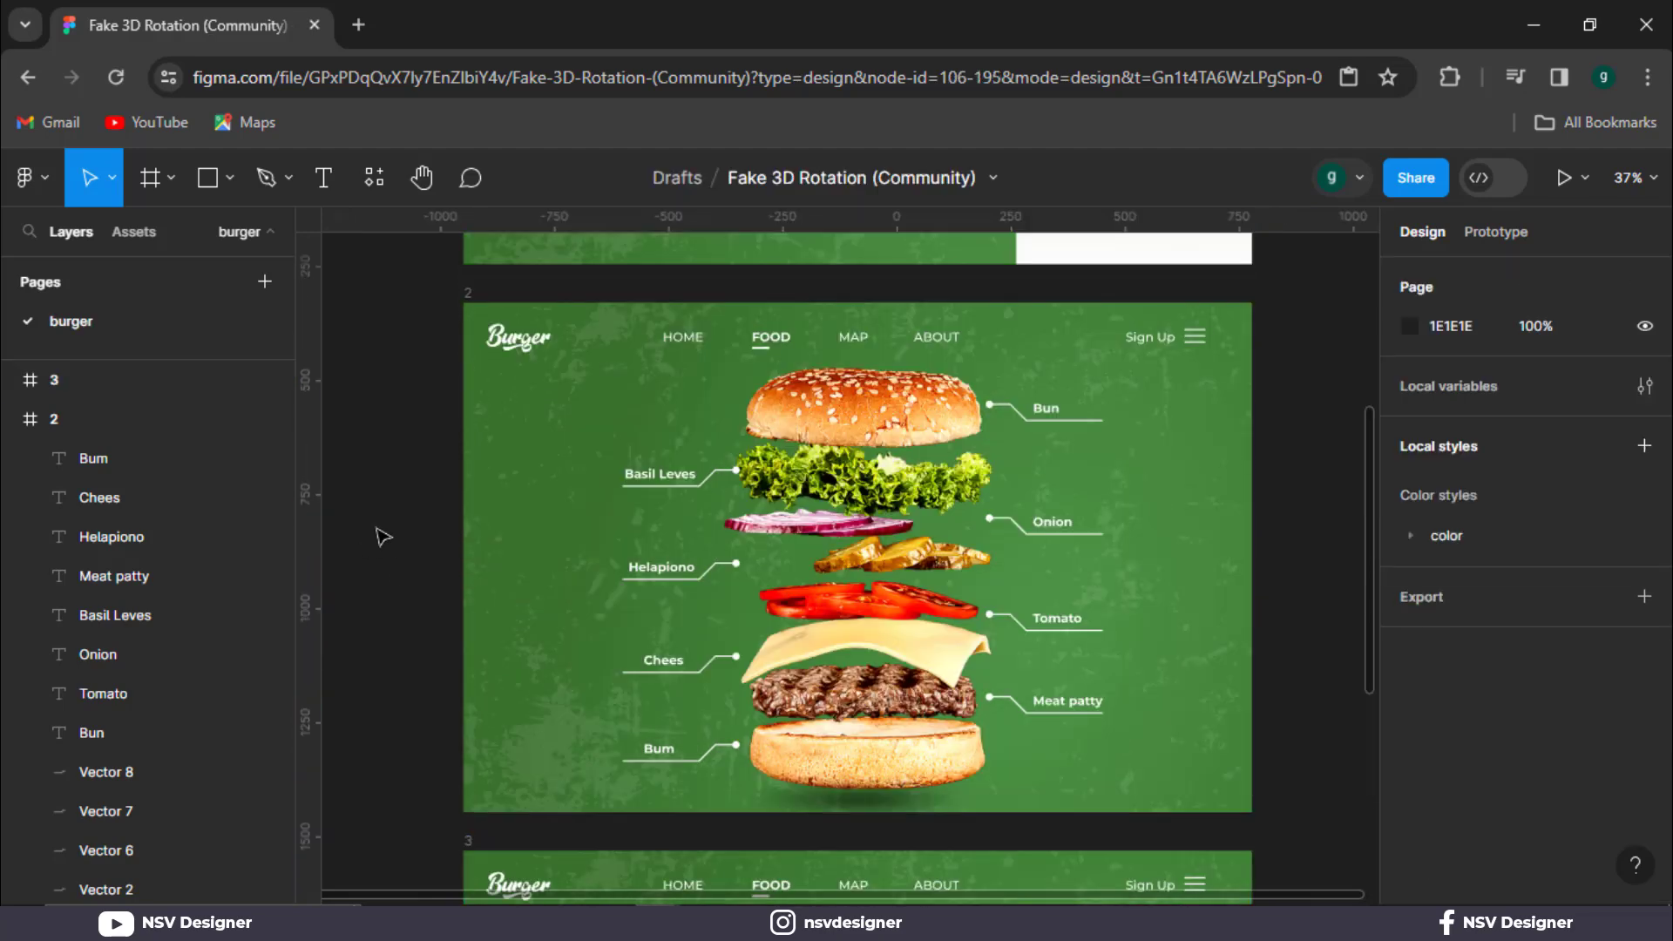
Select all the ingredient labels and leader lines in frame 2 and group them.
drag(424, 415, 680, 791)
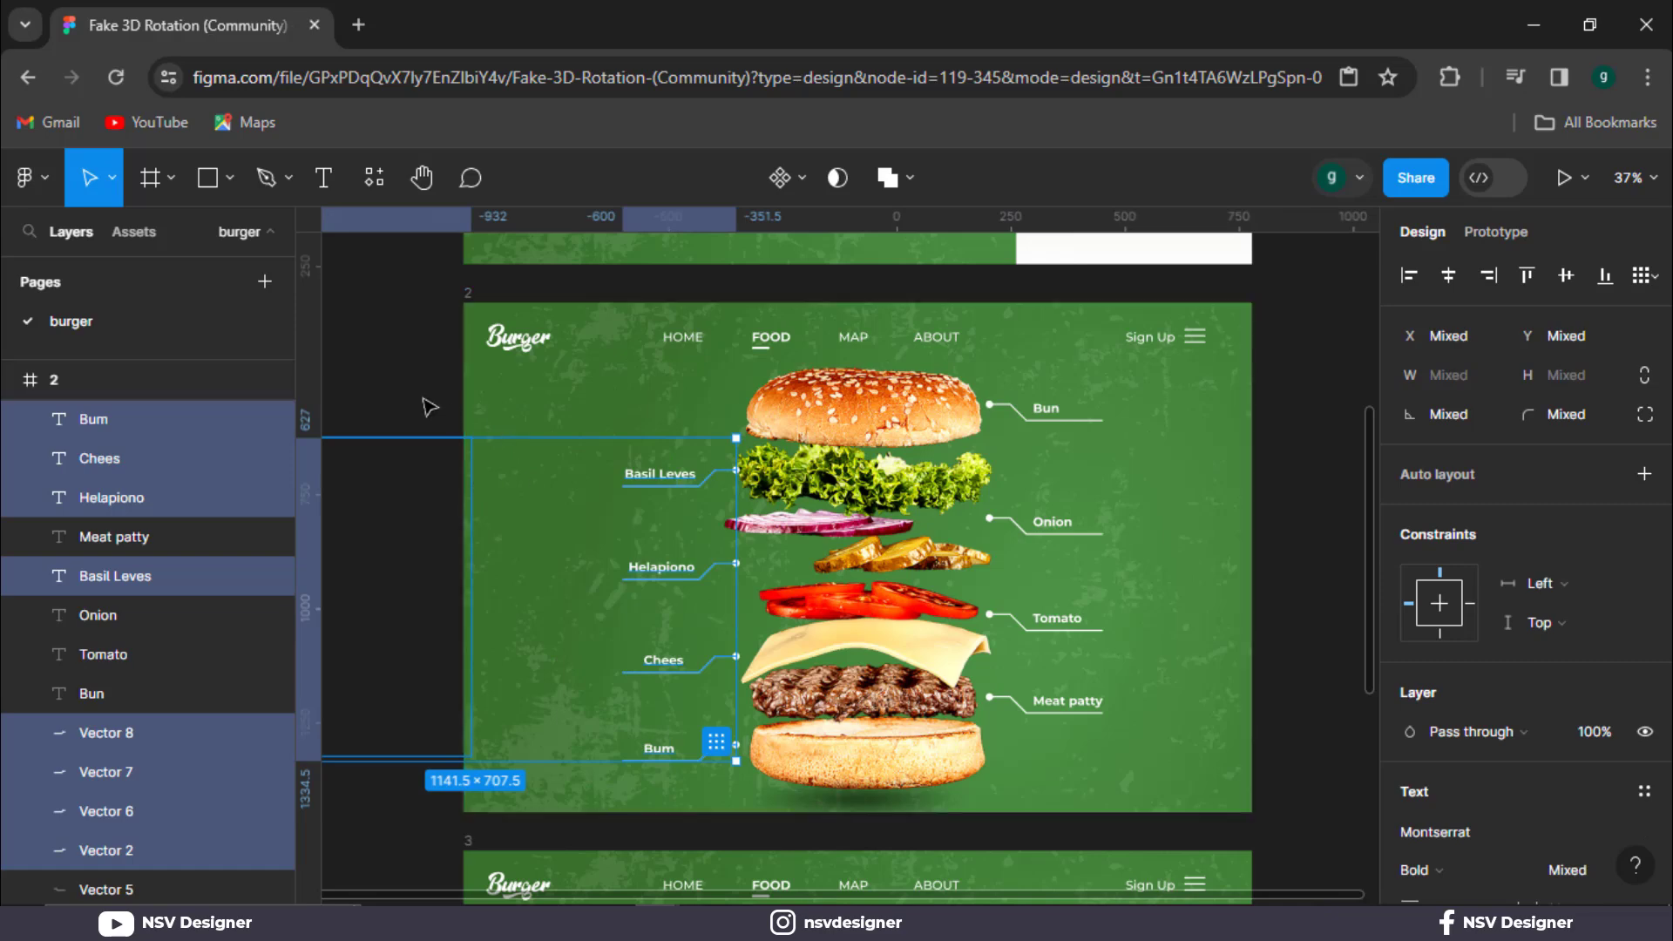
click(454, 418)
drag(579, 279, 653, 780)
drag(1041, 294, 1086, 741)
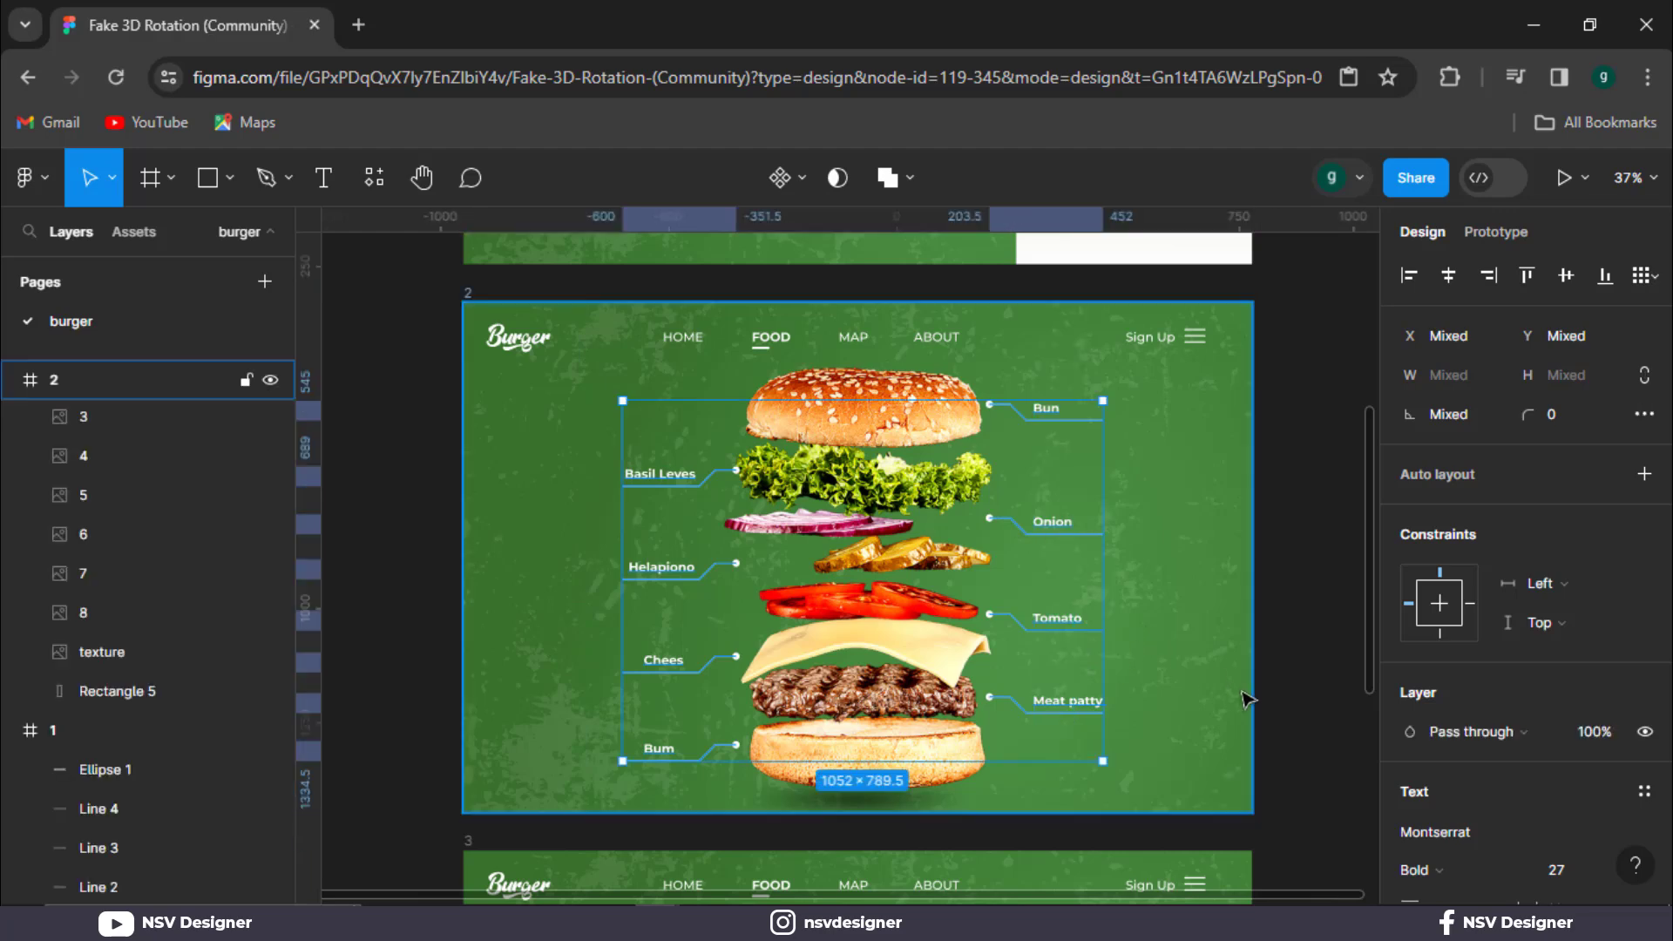
key(ctrl+g)
scroll(1172, 703, down, 1)
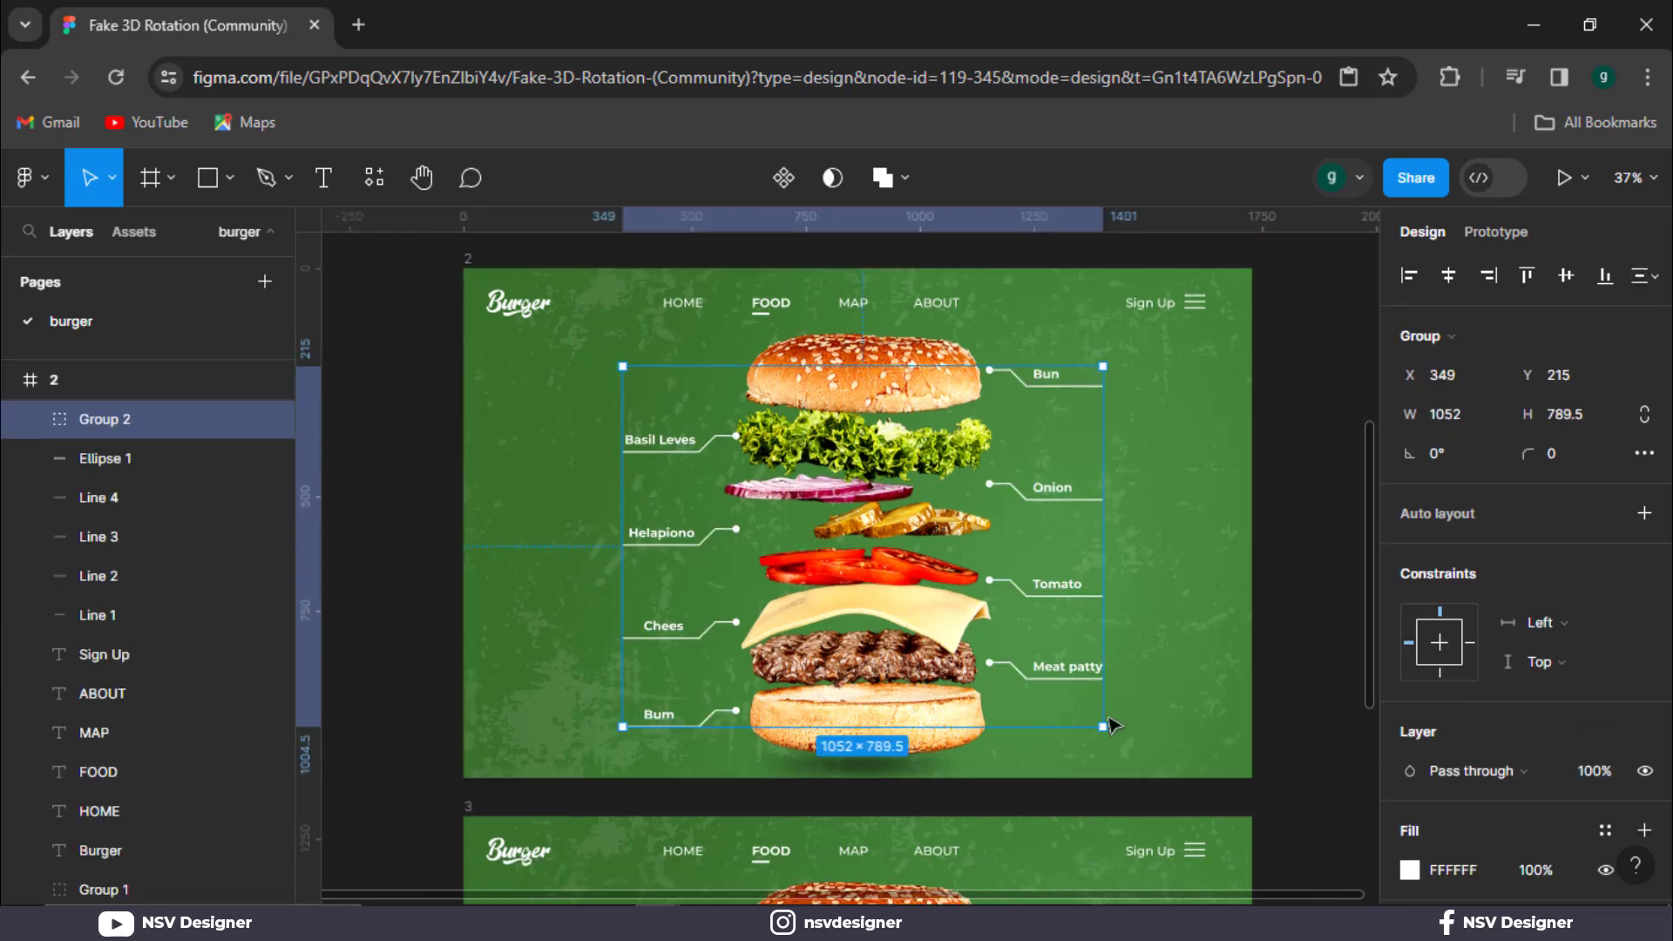
Shrink the label group around its centre to about 283 × 212.5 so it sits behind the burger's middle.
drag(1104, 725, 870, 593)
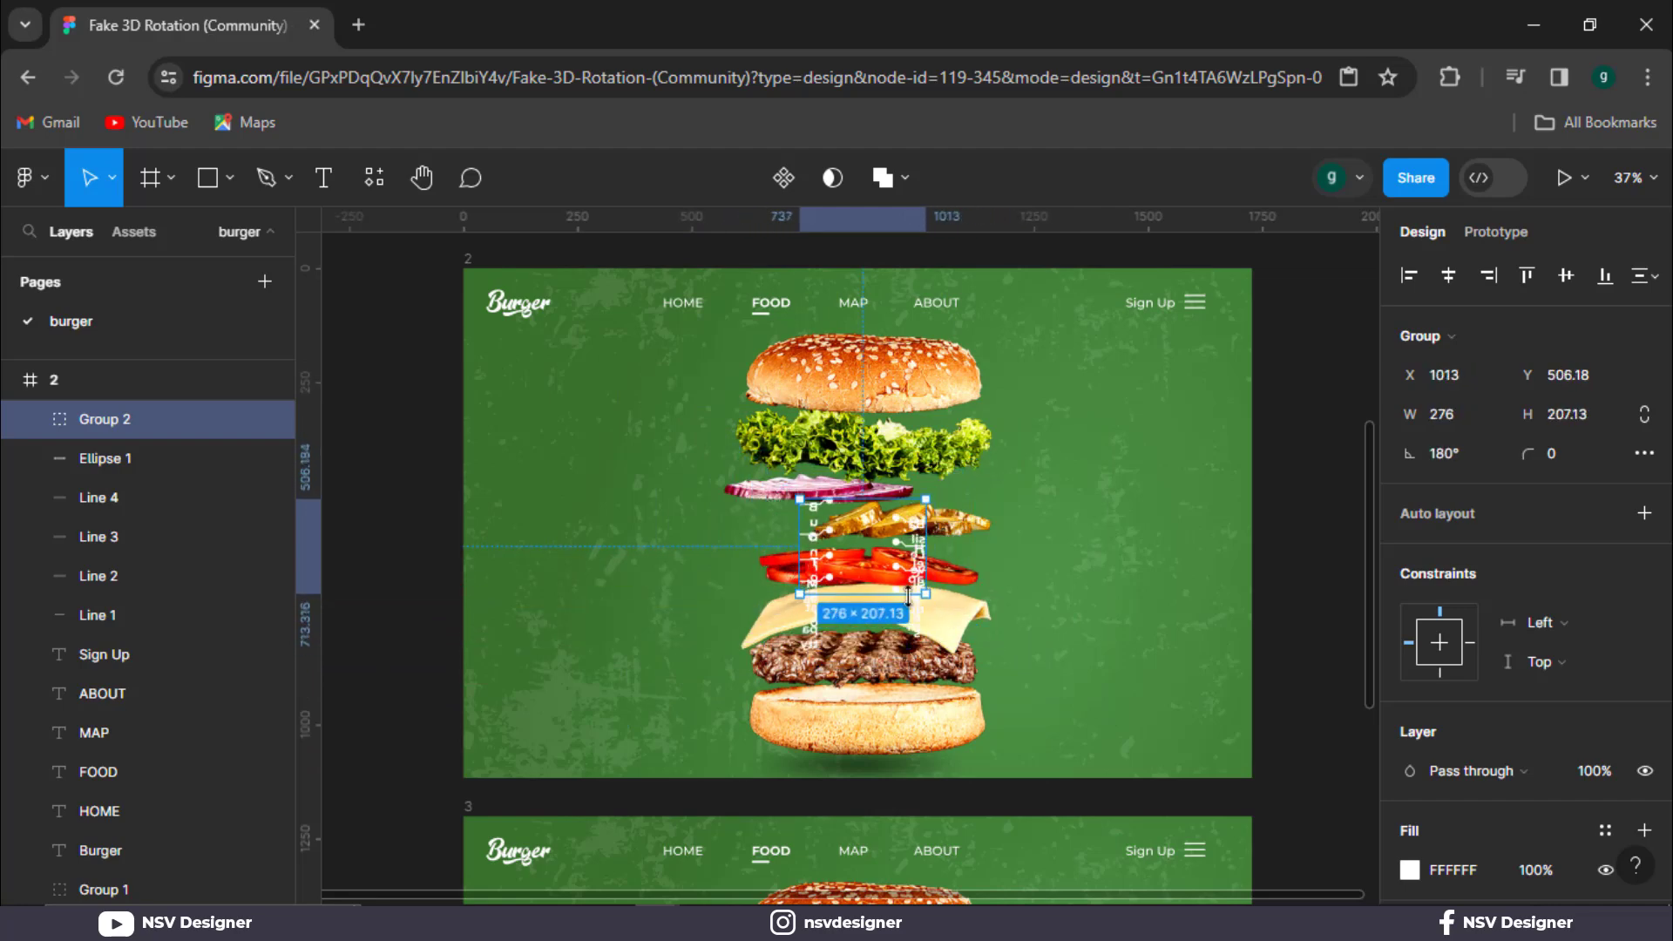
key(ctrl+z)
drag(1104, 725, 915, 595)
click(1531, 869)
click(1294, 658)
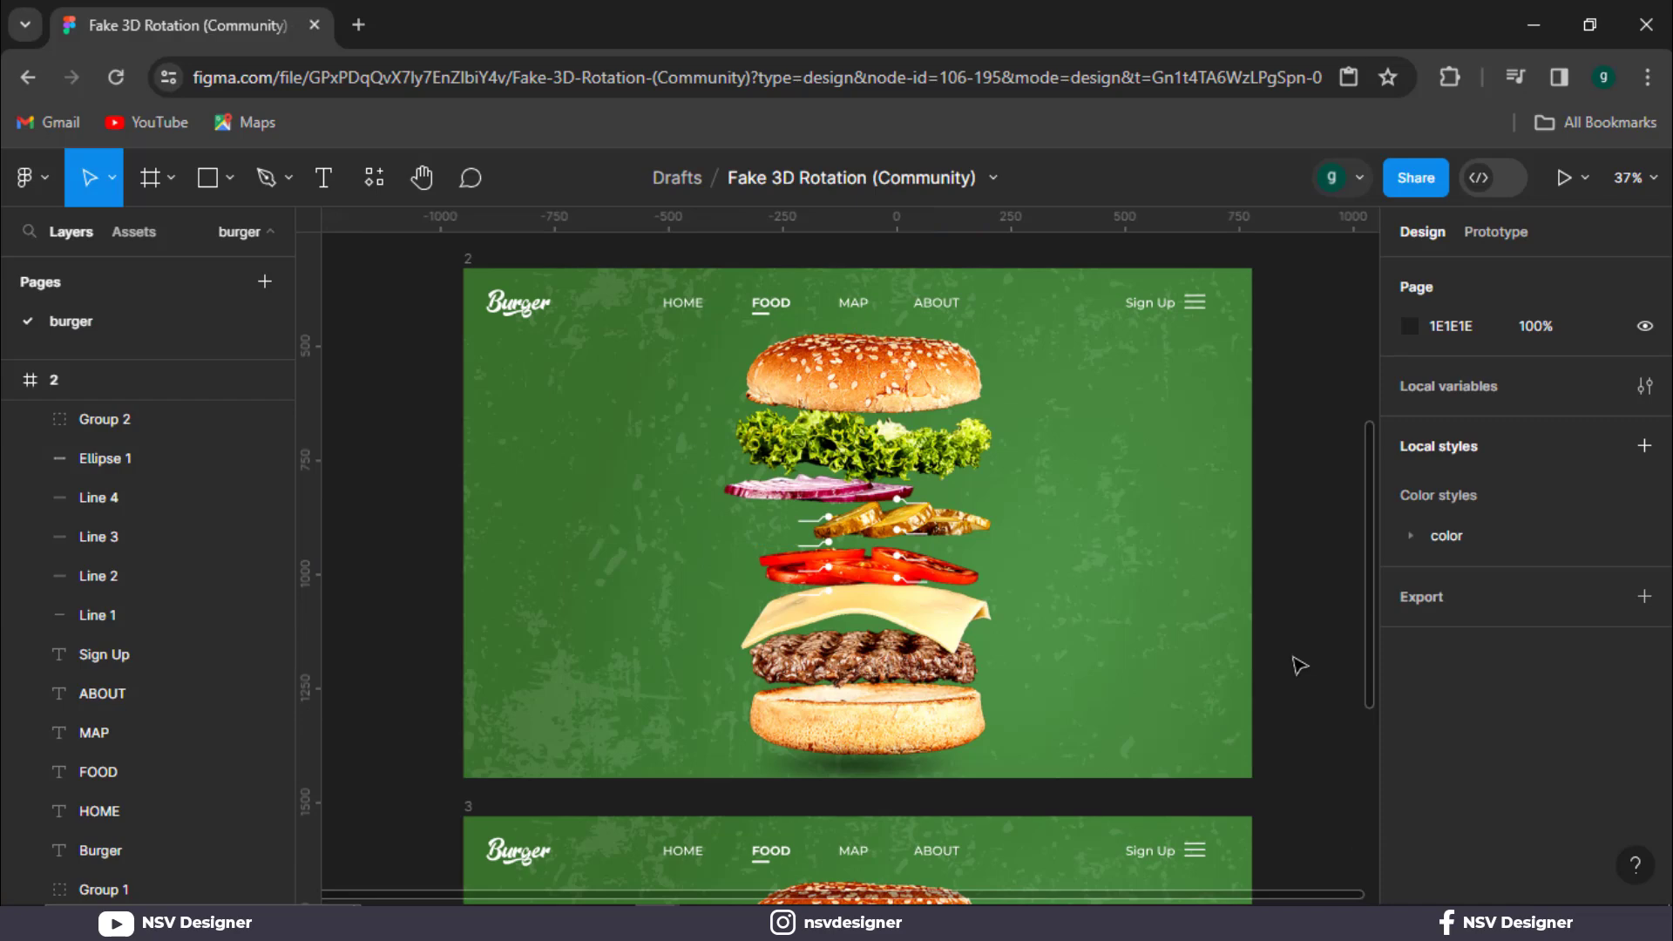
key(ctrl+z)
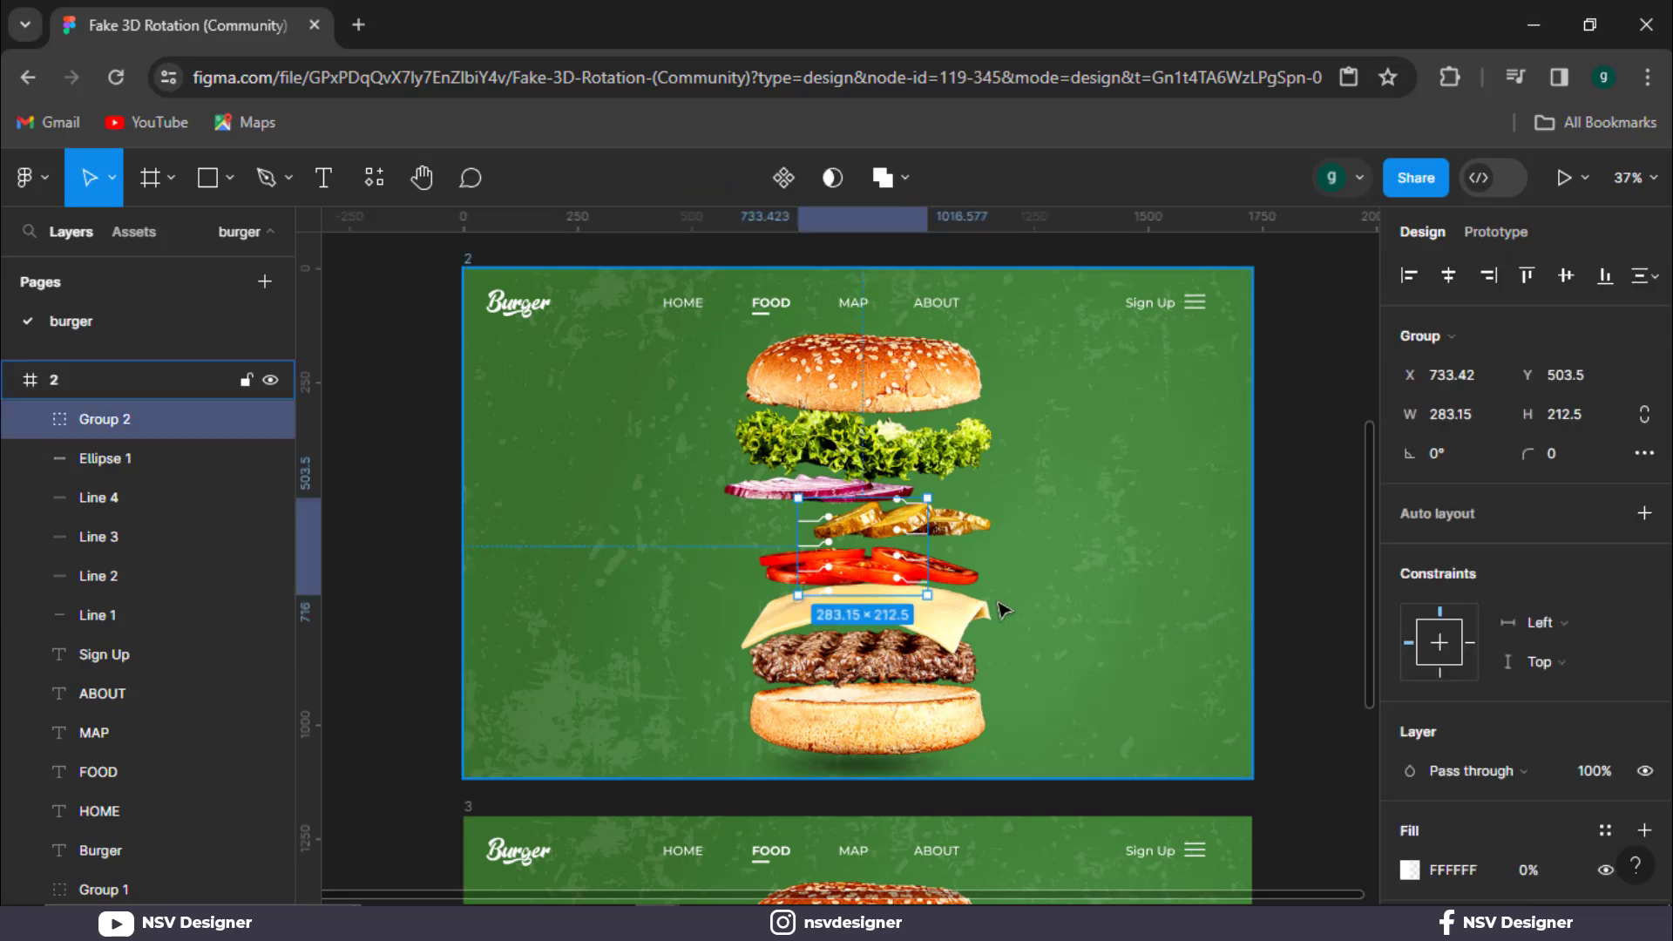
key(ctrl+z)
Set both the stroke and fill opacity of the shrunken label group in frame 2 to 0%.
scroll(1434, 776, down, 3)
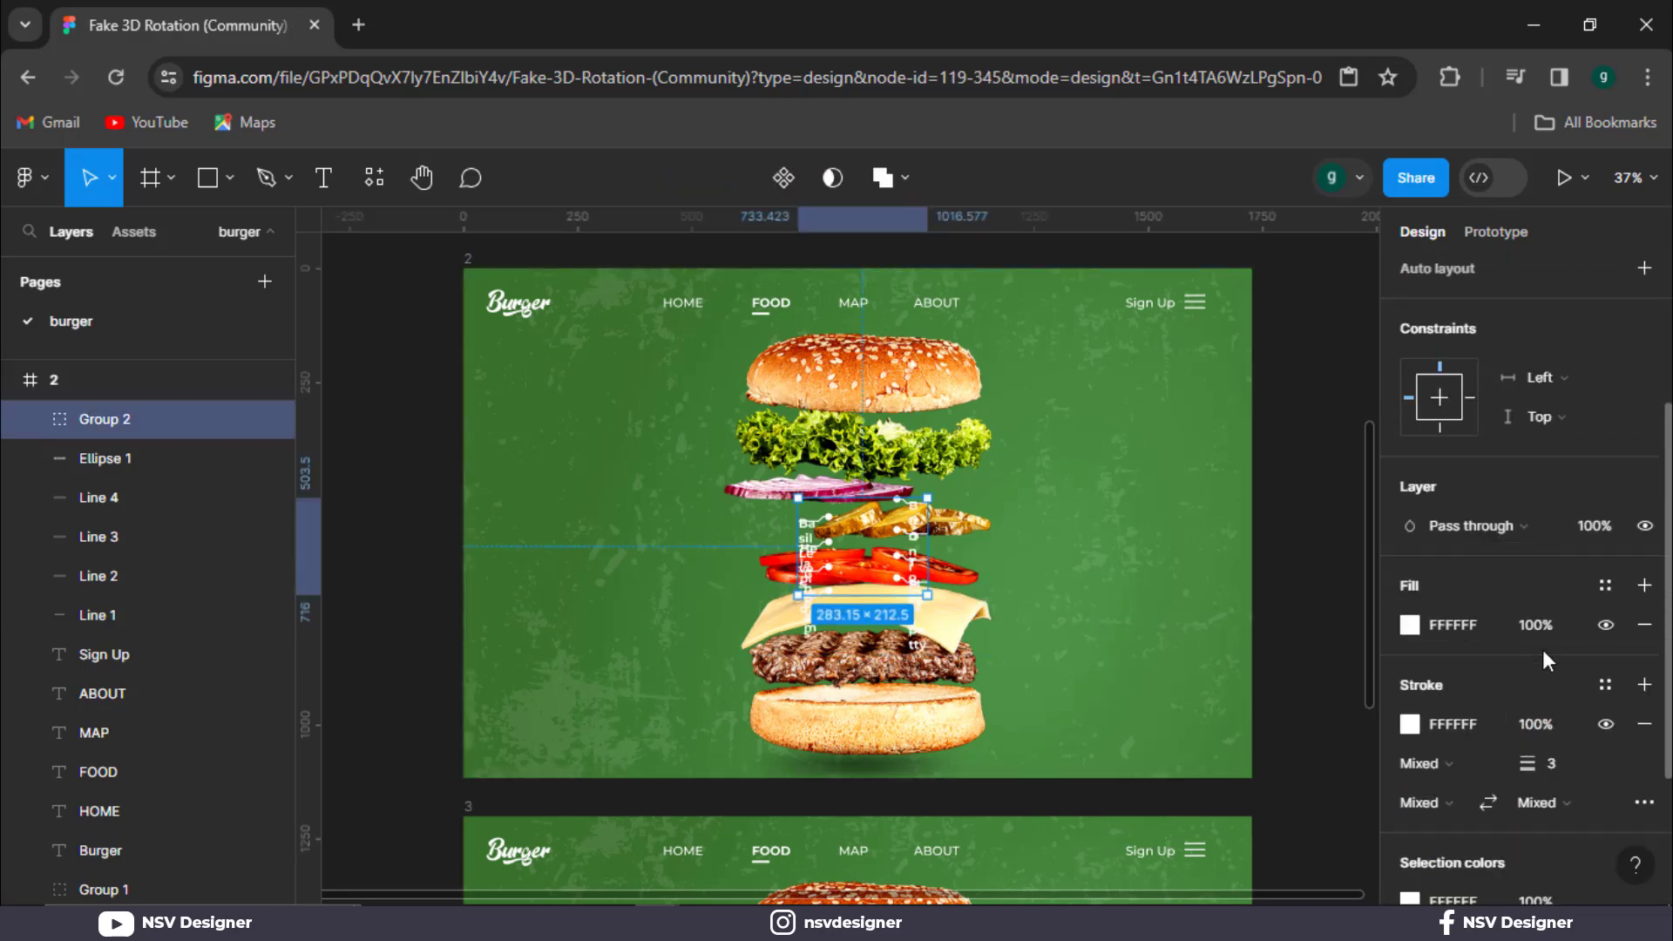
click(1533, 724)
text(0)
click(1536, 625)
text(0)
click(1270, 665)
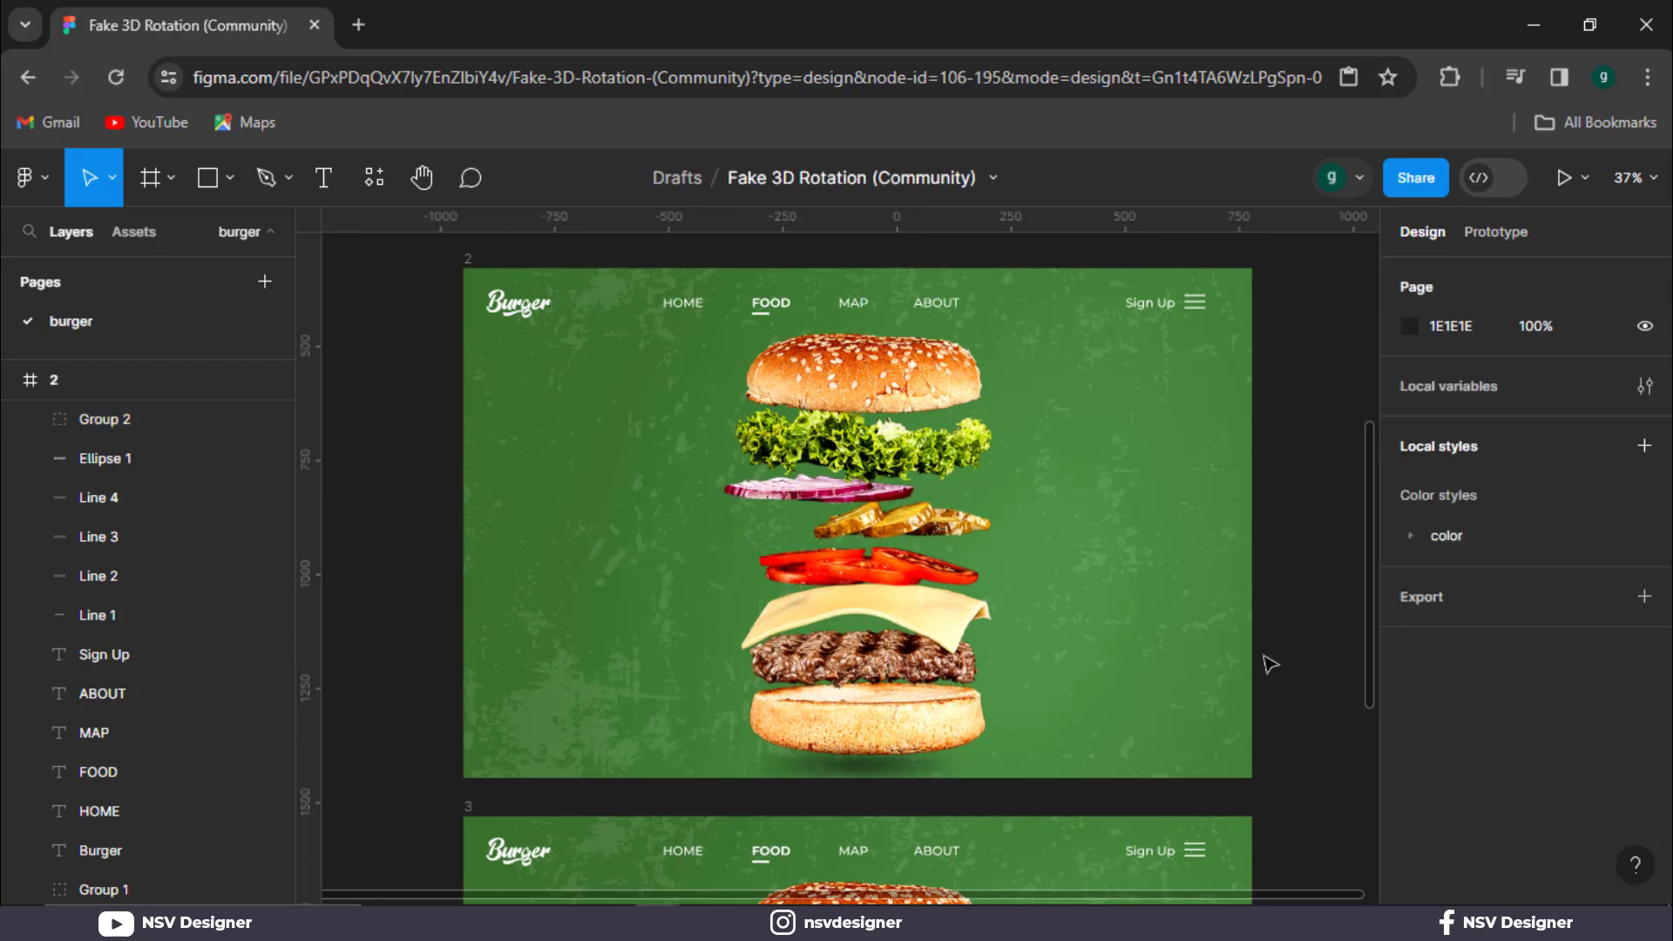
Space the three frames further apart vertically, with frame 3 at Y 1833.
scroll(1275, 668, down, 3)
scroll(1269, 660, down, 3)
drag(1303, 724, 1205, 761)
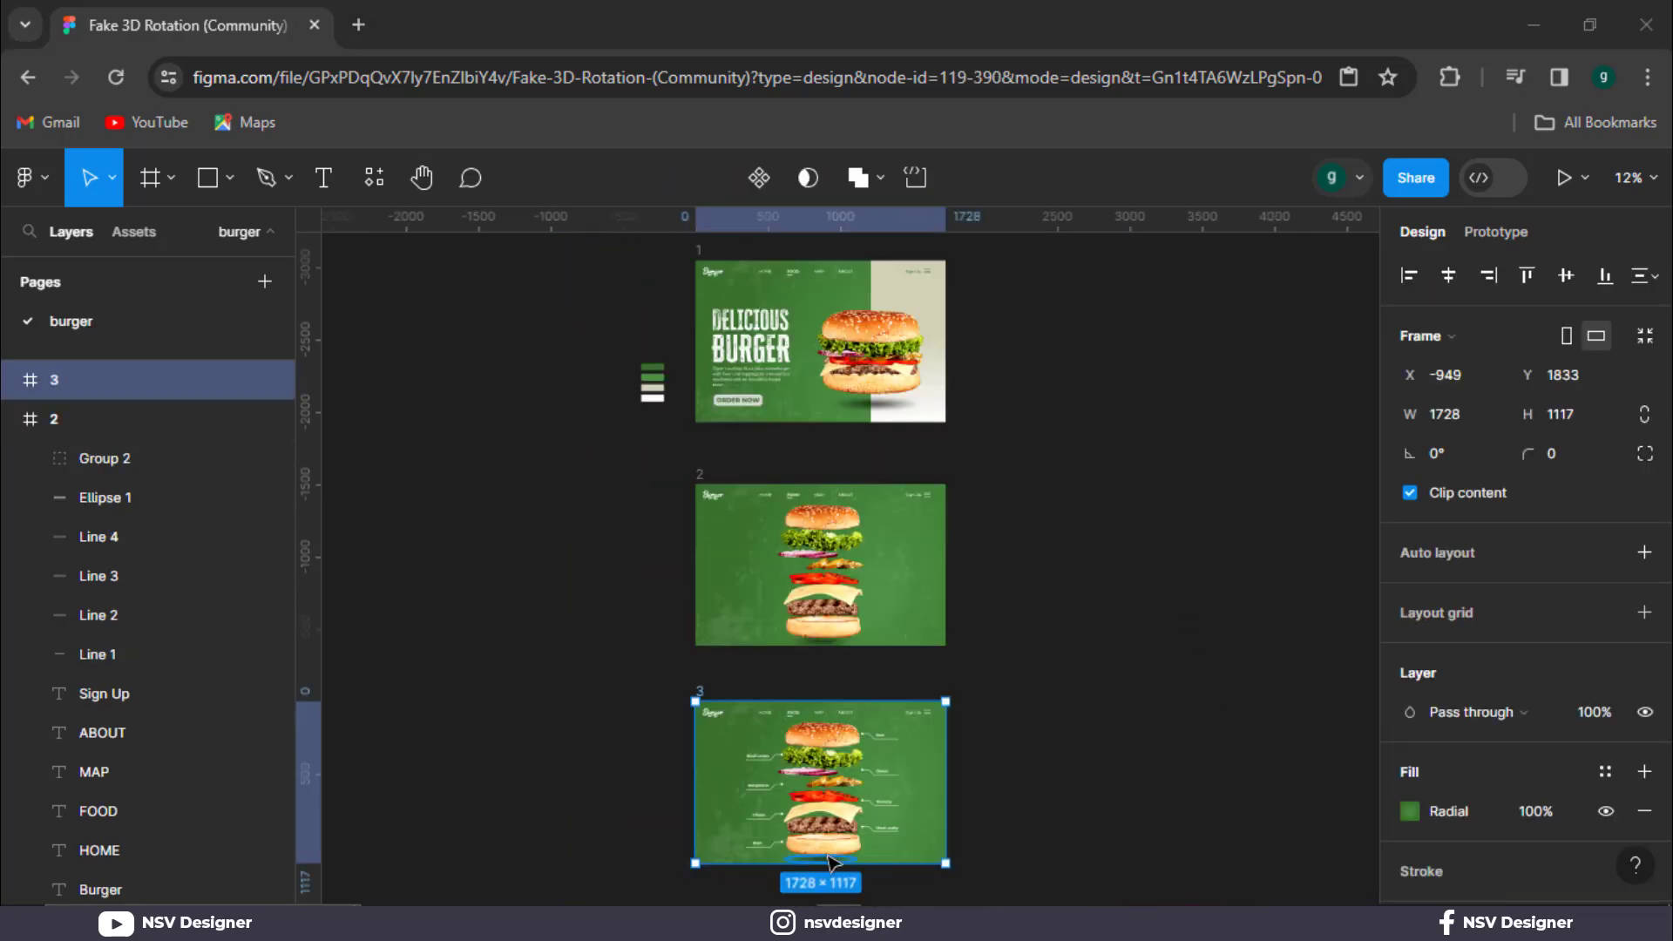
scroll(1046, 472, up, 1)
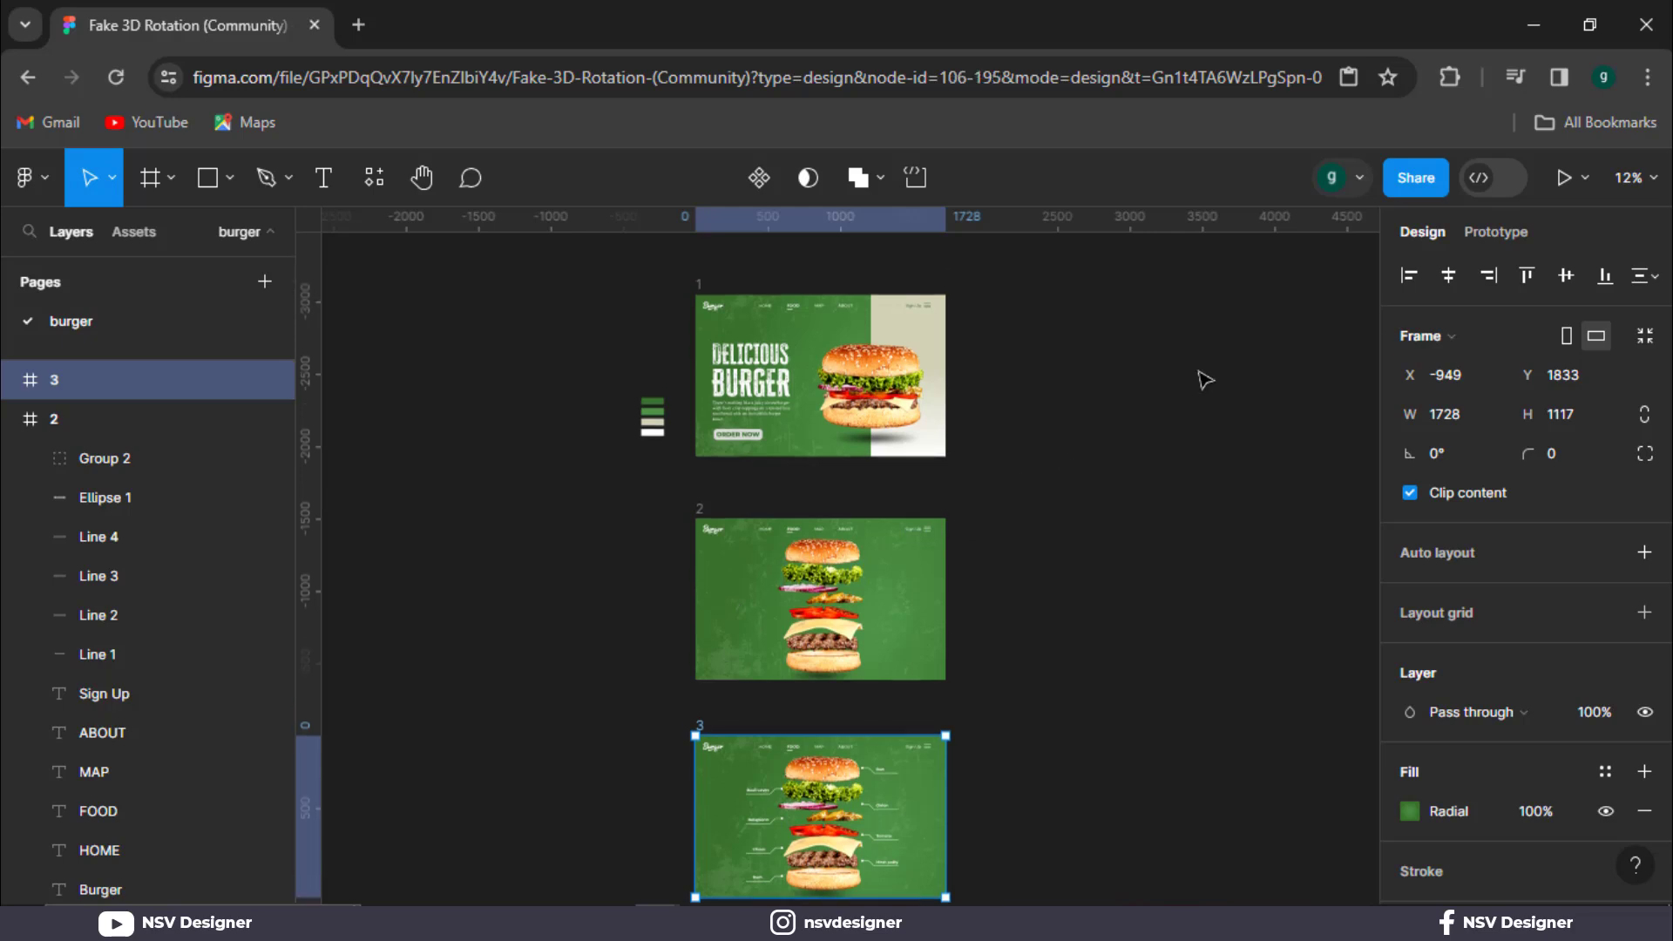
click(1075, 464)
Create a prototype connection from frame 1 to frame 2 that navigates On click.
click(1480, 232)
click(717, 299)
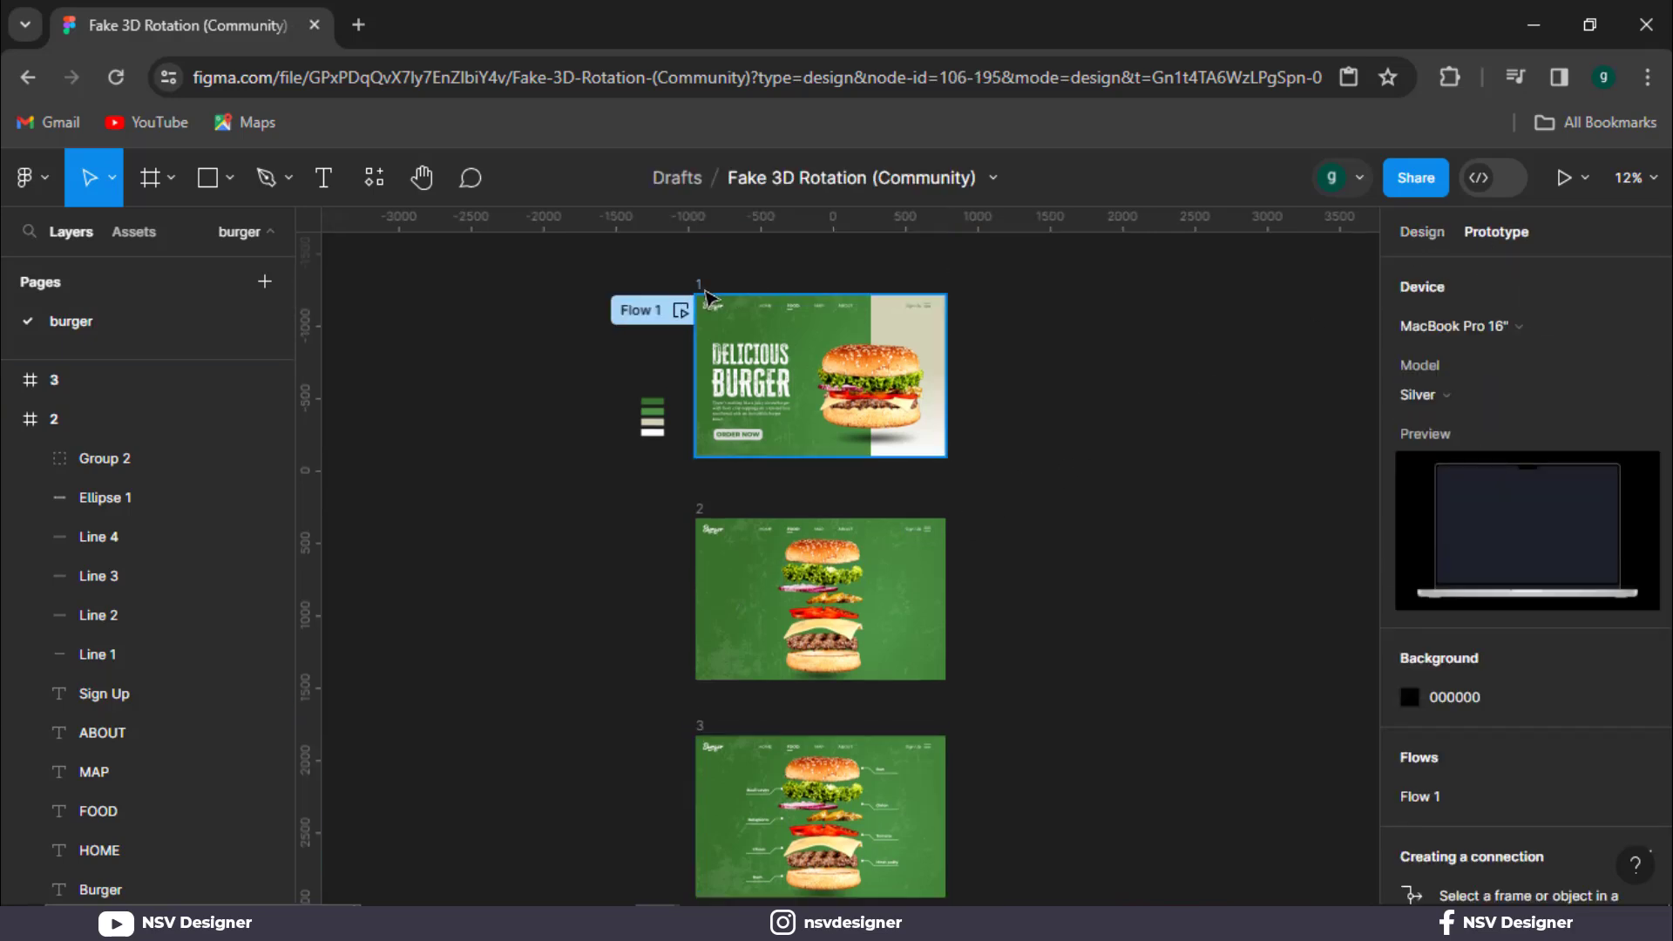
drag(820, 456, 815, 577)
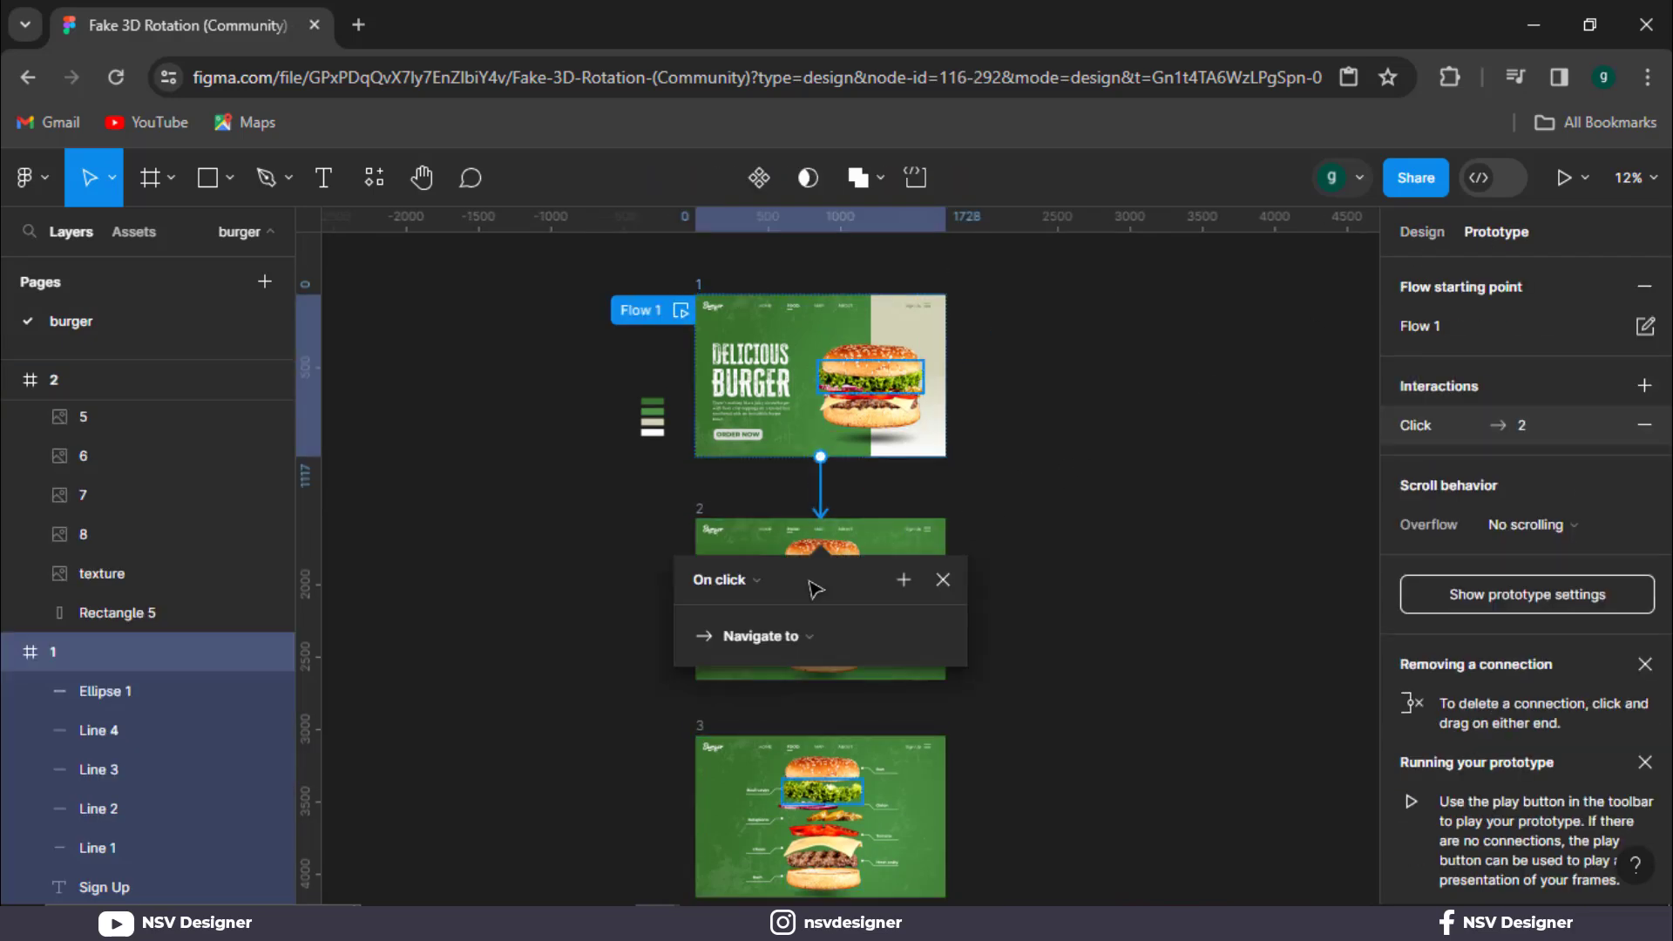
click(741, 580)
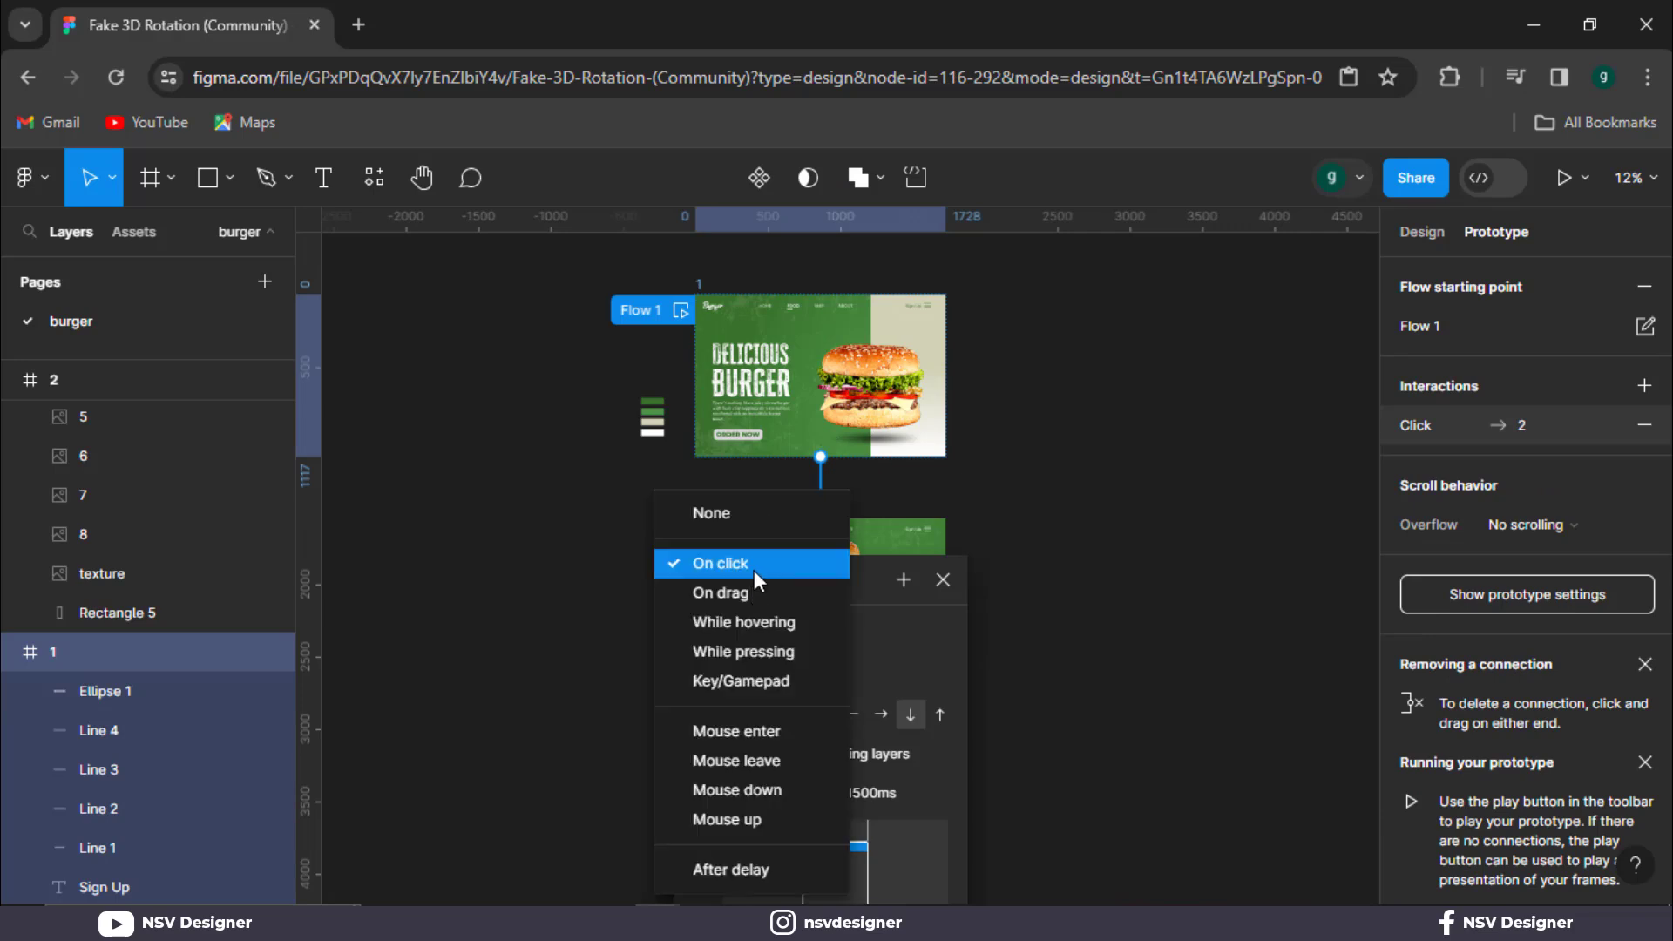
click(754, 570)
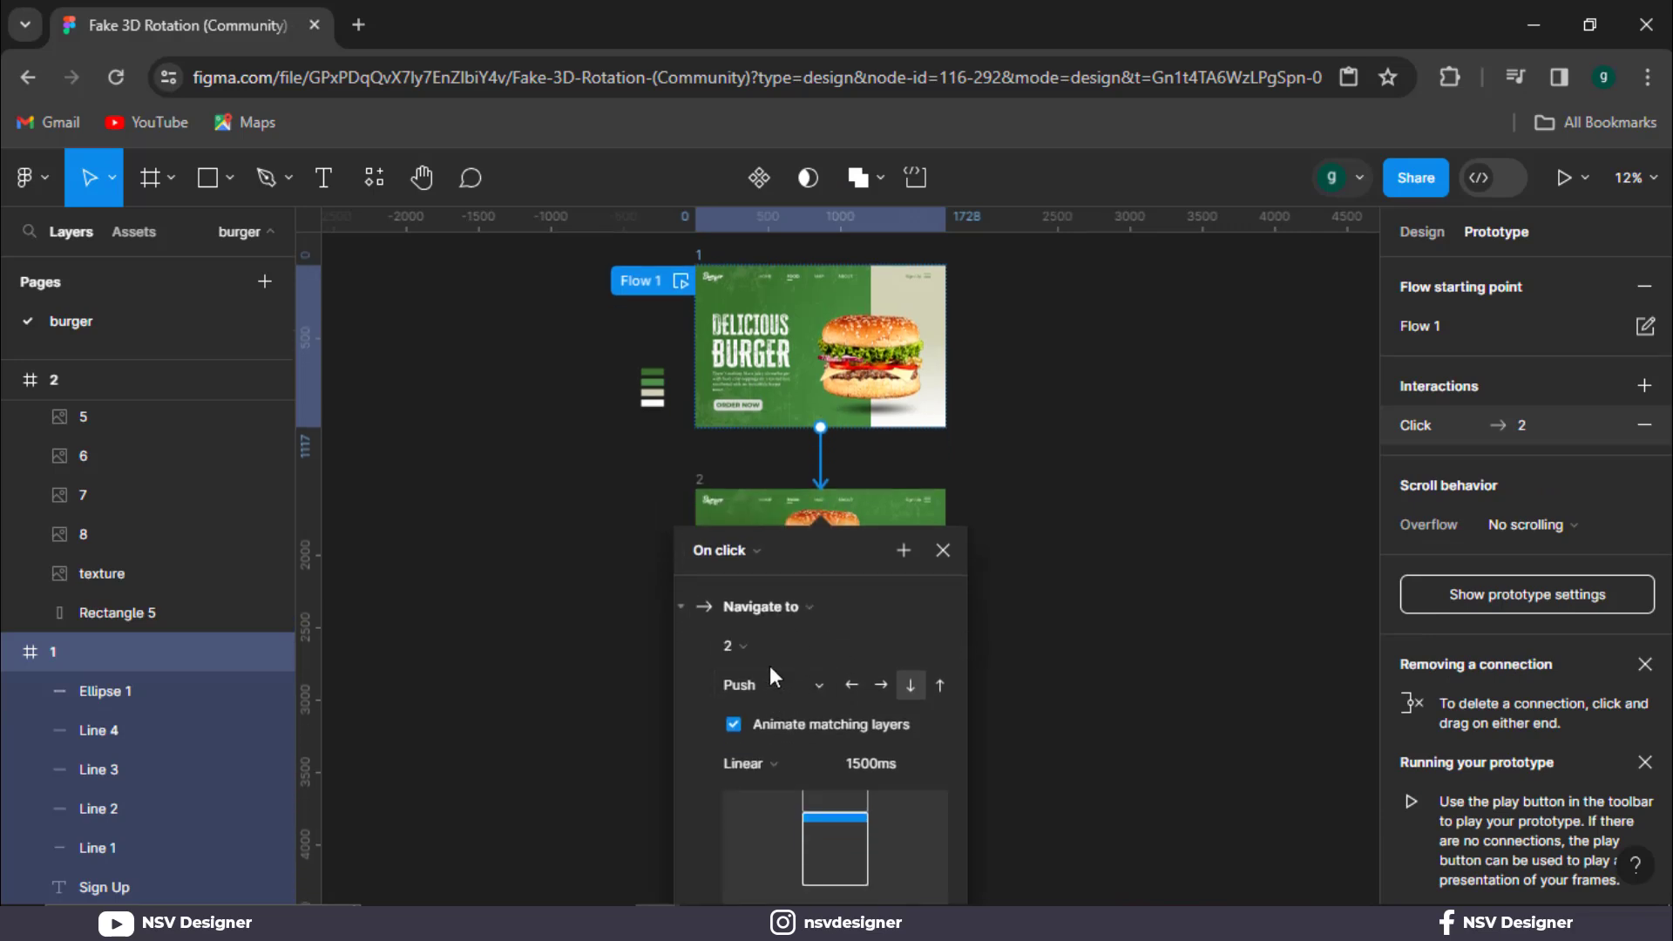
Set the animation from frame 1 to frame 2 to Push in the upward direction.
click(767, 684)
click(788, 685)
click(940, 686)
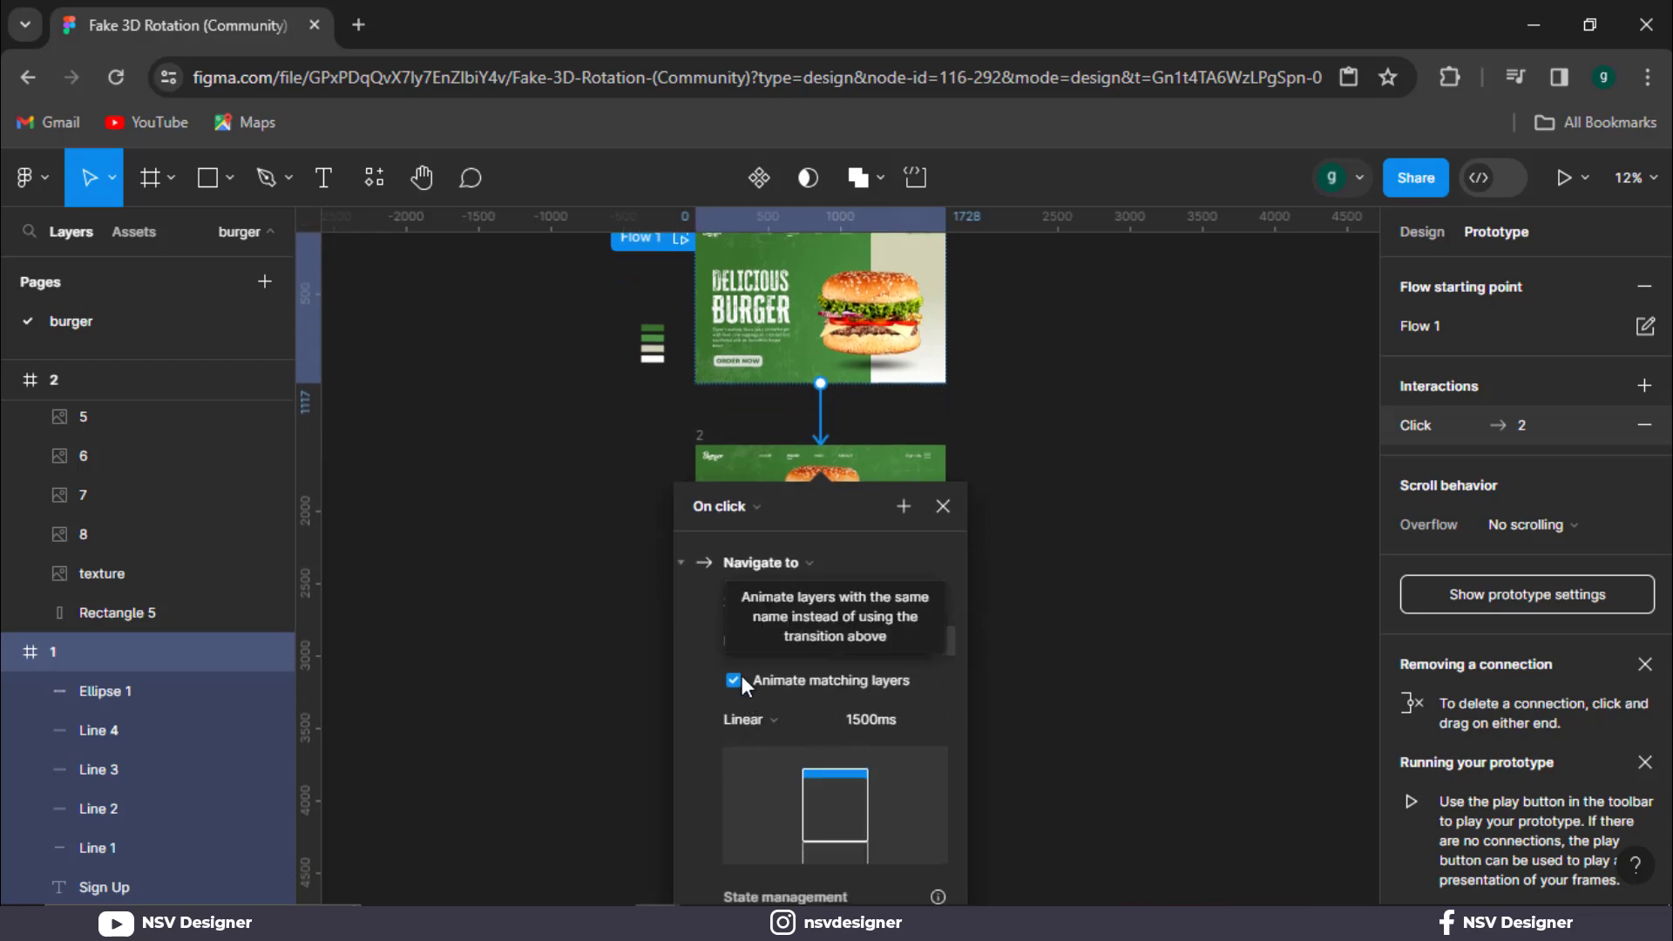
double_click(911, 724)
click(943, 506)
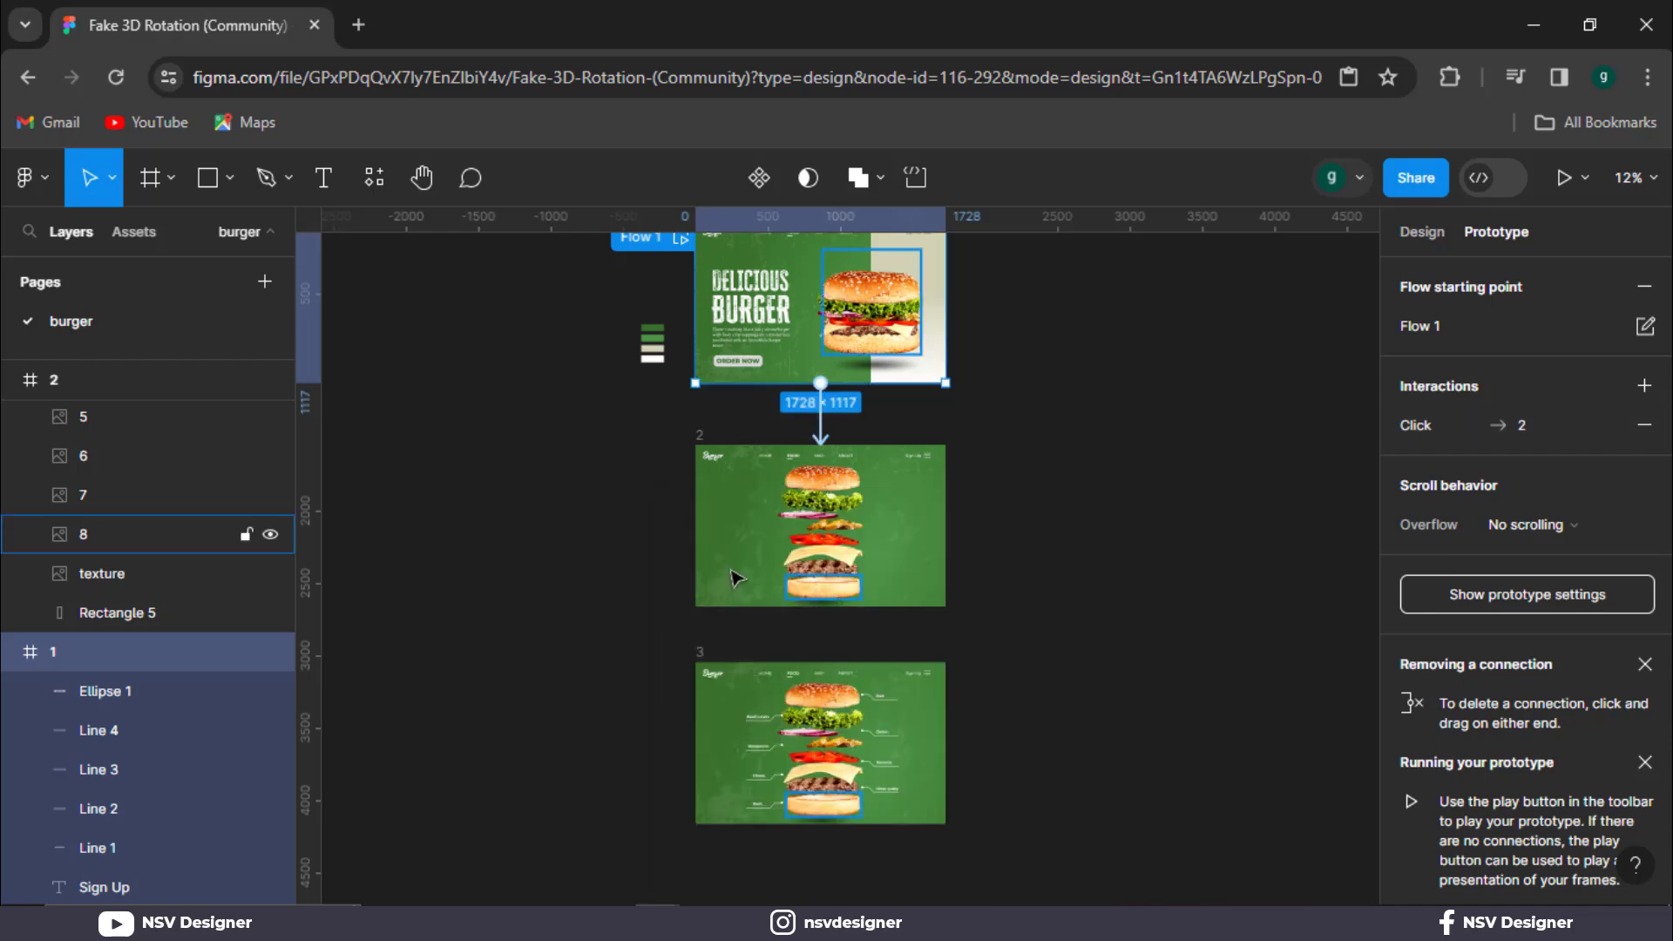
Connect frame 2 to frame 3 with an After delay trigger of 100 ms.
click(737, 571)
drag(820, 605, 828, 724)
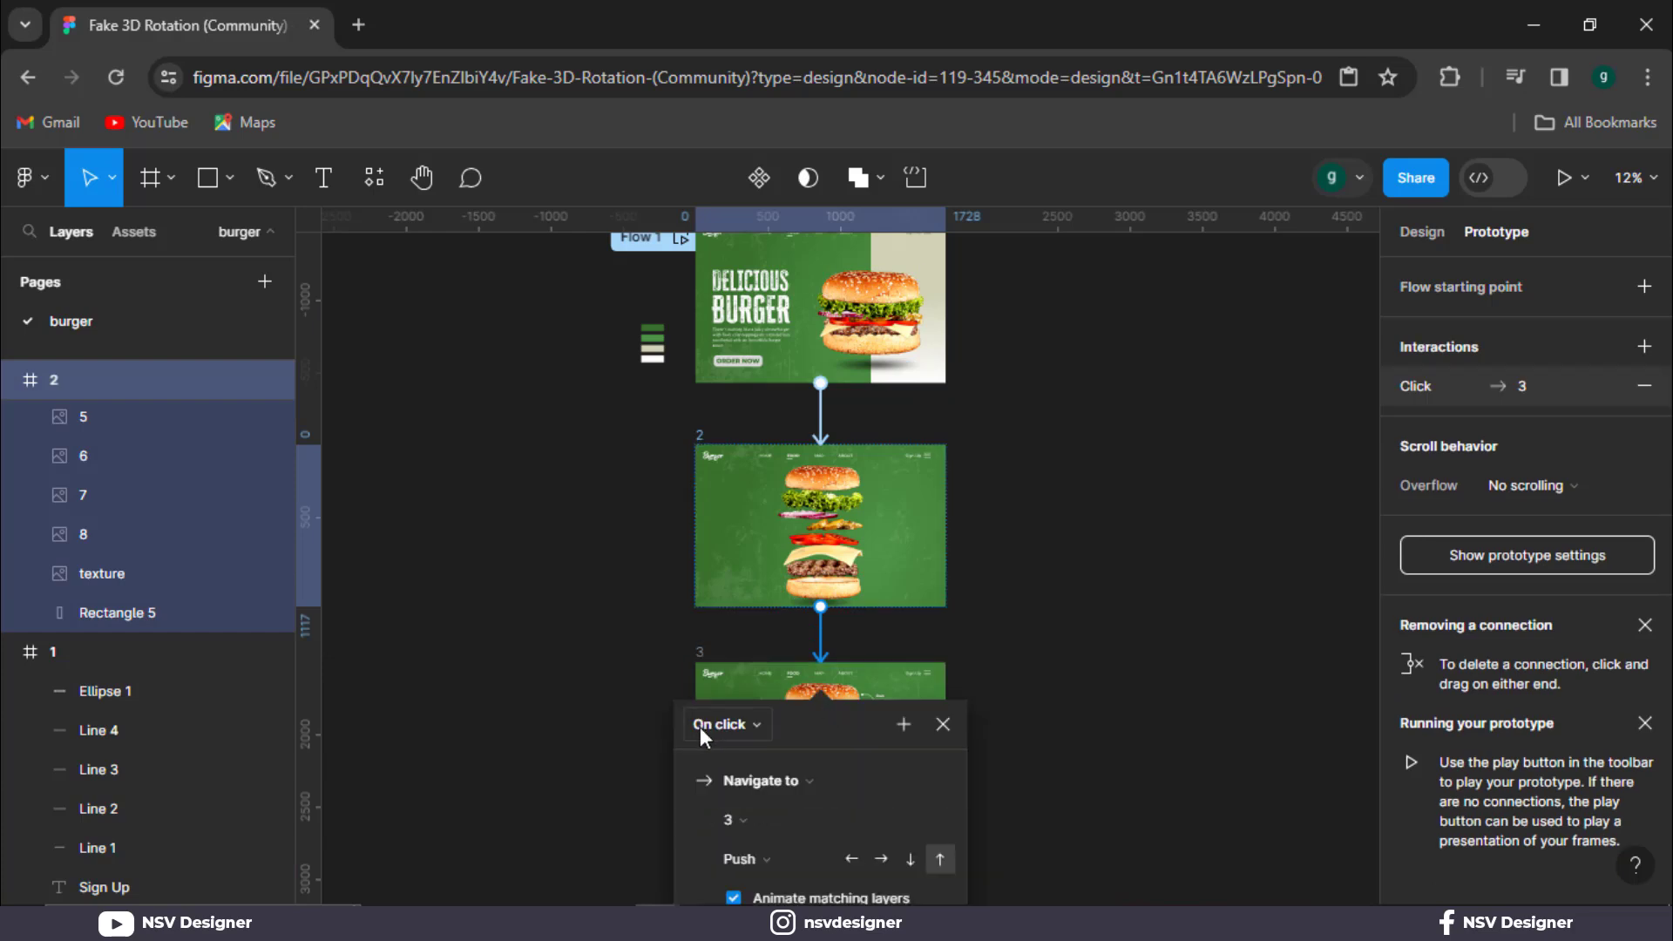
click(710, 619)
click(732, 868)
scroll(755, 720, down, 1)
click(713, 725)
text(100)
scroll(823, 772, down, 1)
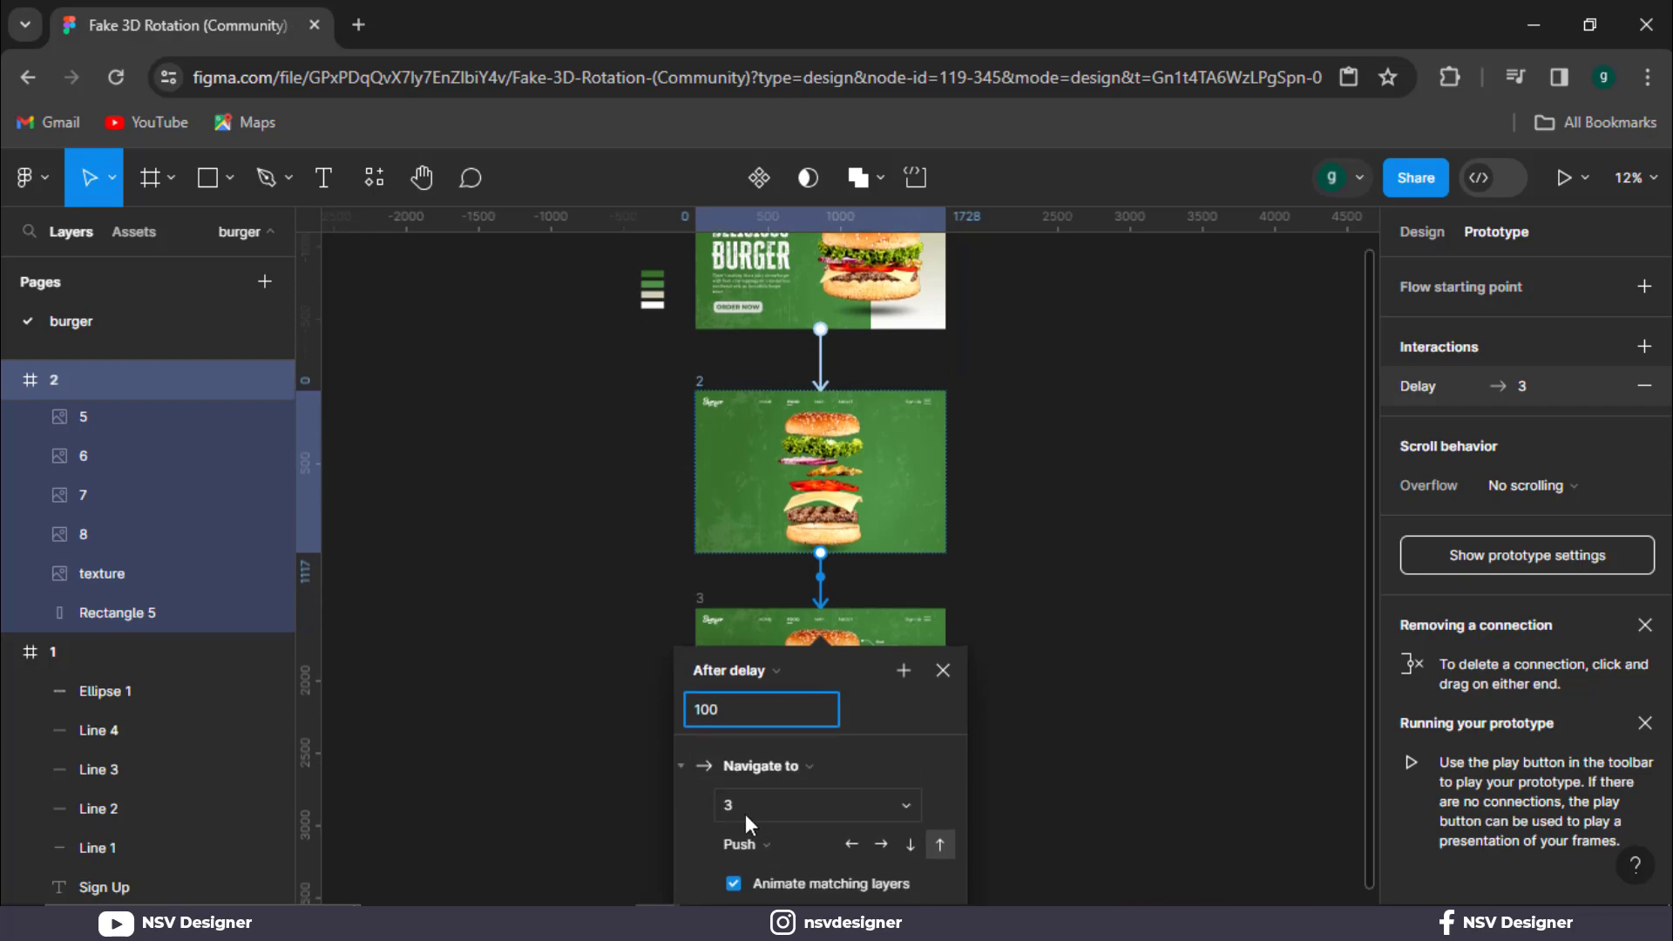
Set the transition from frame 2 to frame 3 to Smart animate with a duration of 1000 ms.
scroll(767, 812, down, 3)
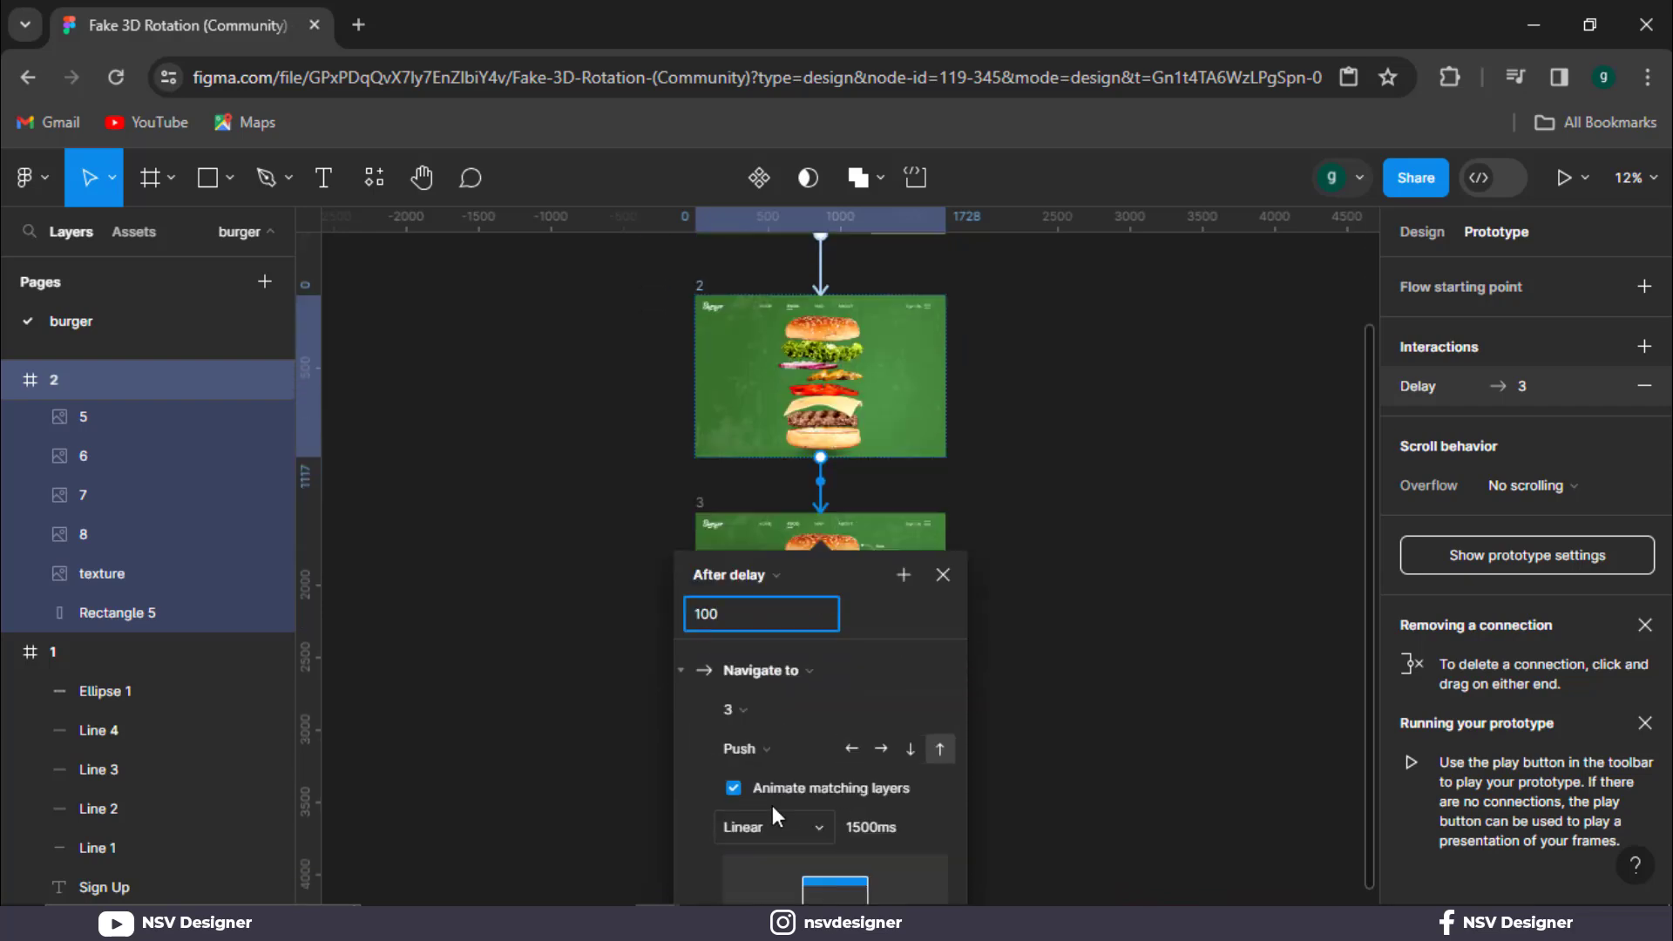
click(765, 748)
click(767, 639)
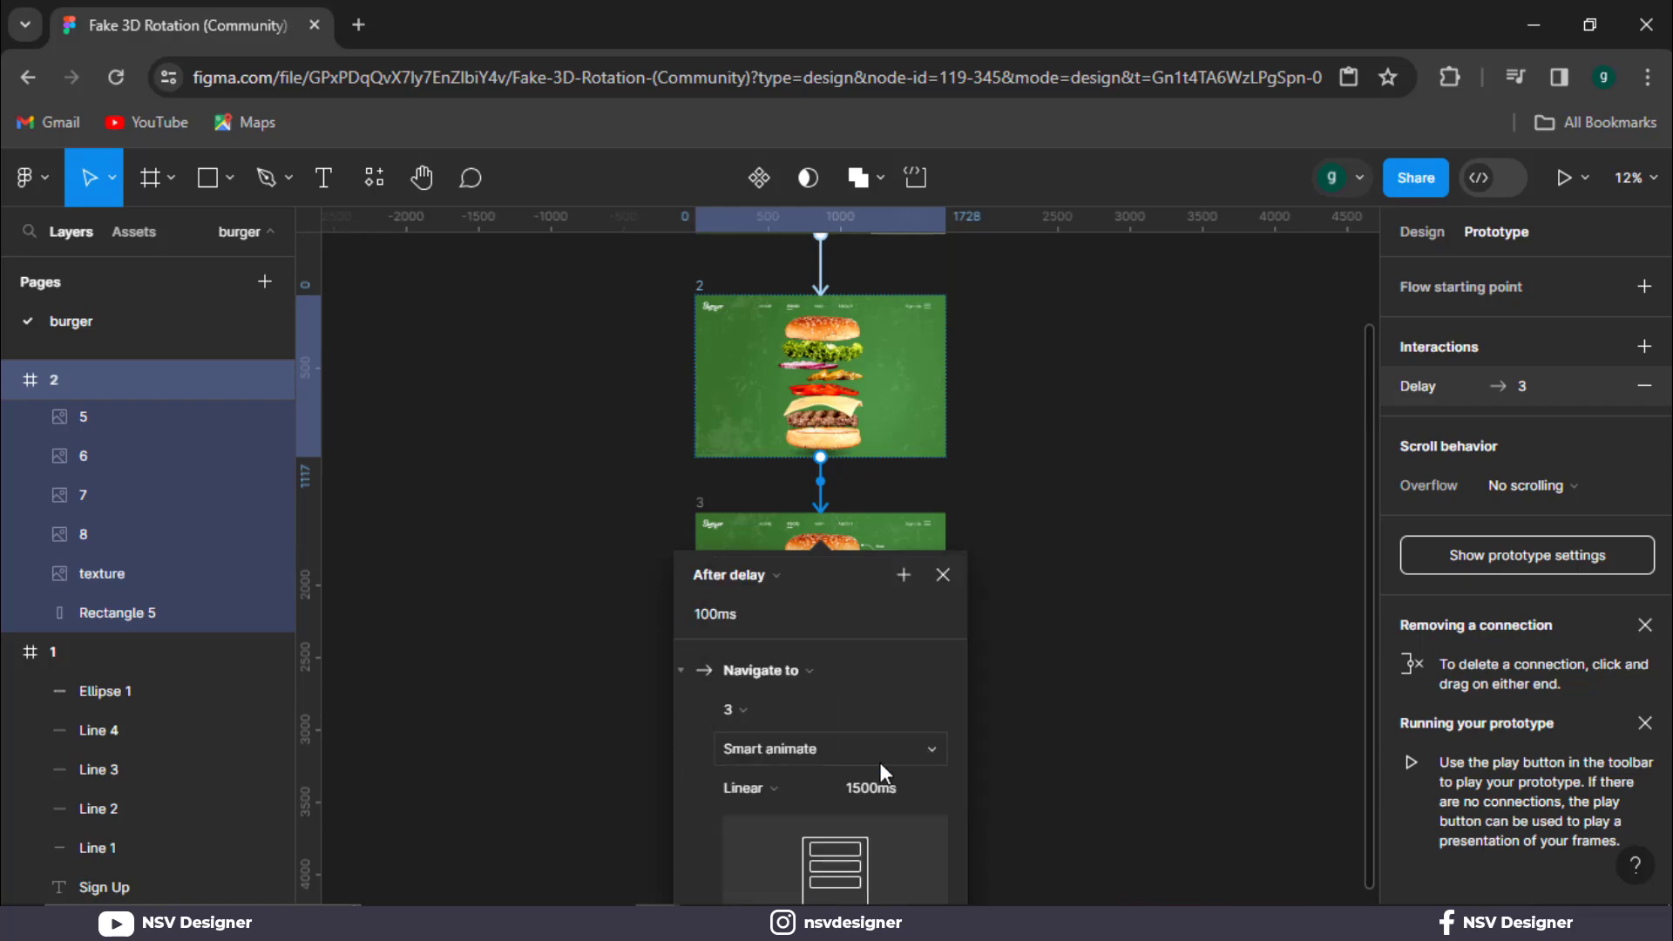
scroll(781, 771, down, 1)
click(873, 768)
text(1000)
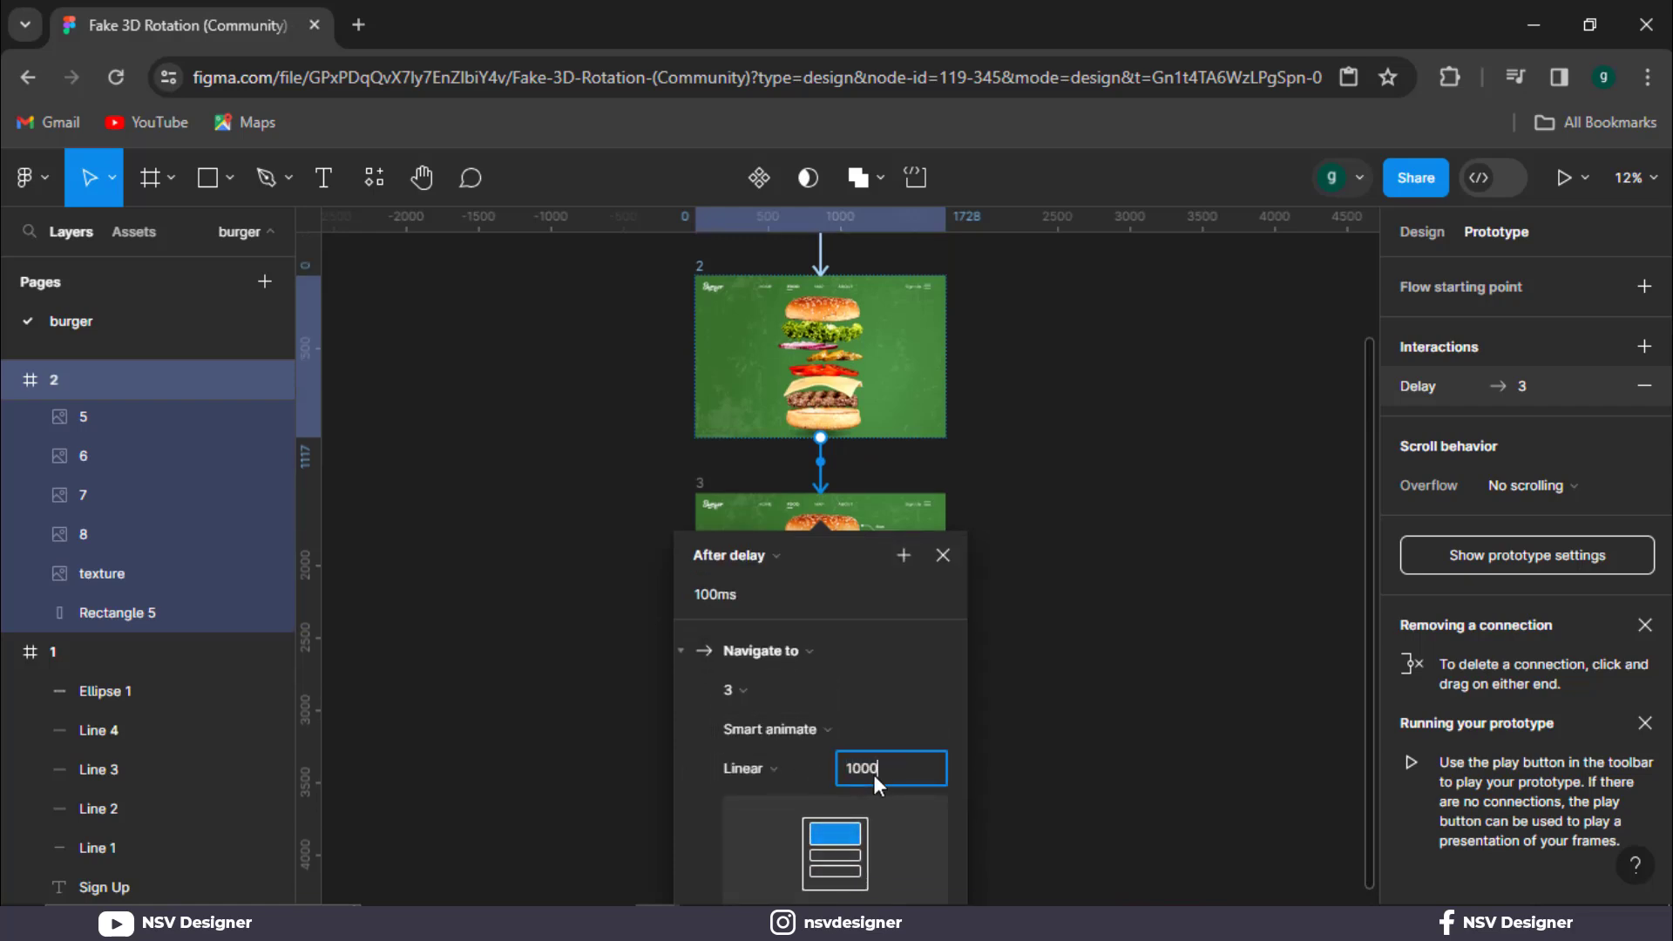
Create a prototype connection from frame 3 back to frame 1 that navigates On click.
click(943, 556)
scroll(902, 678, up, 2)
click(923, 677)
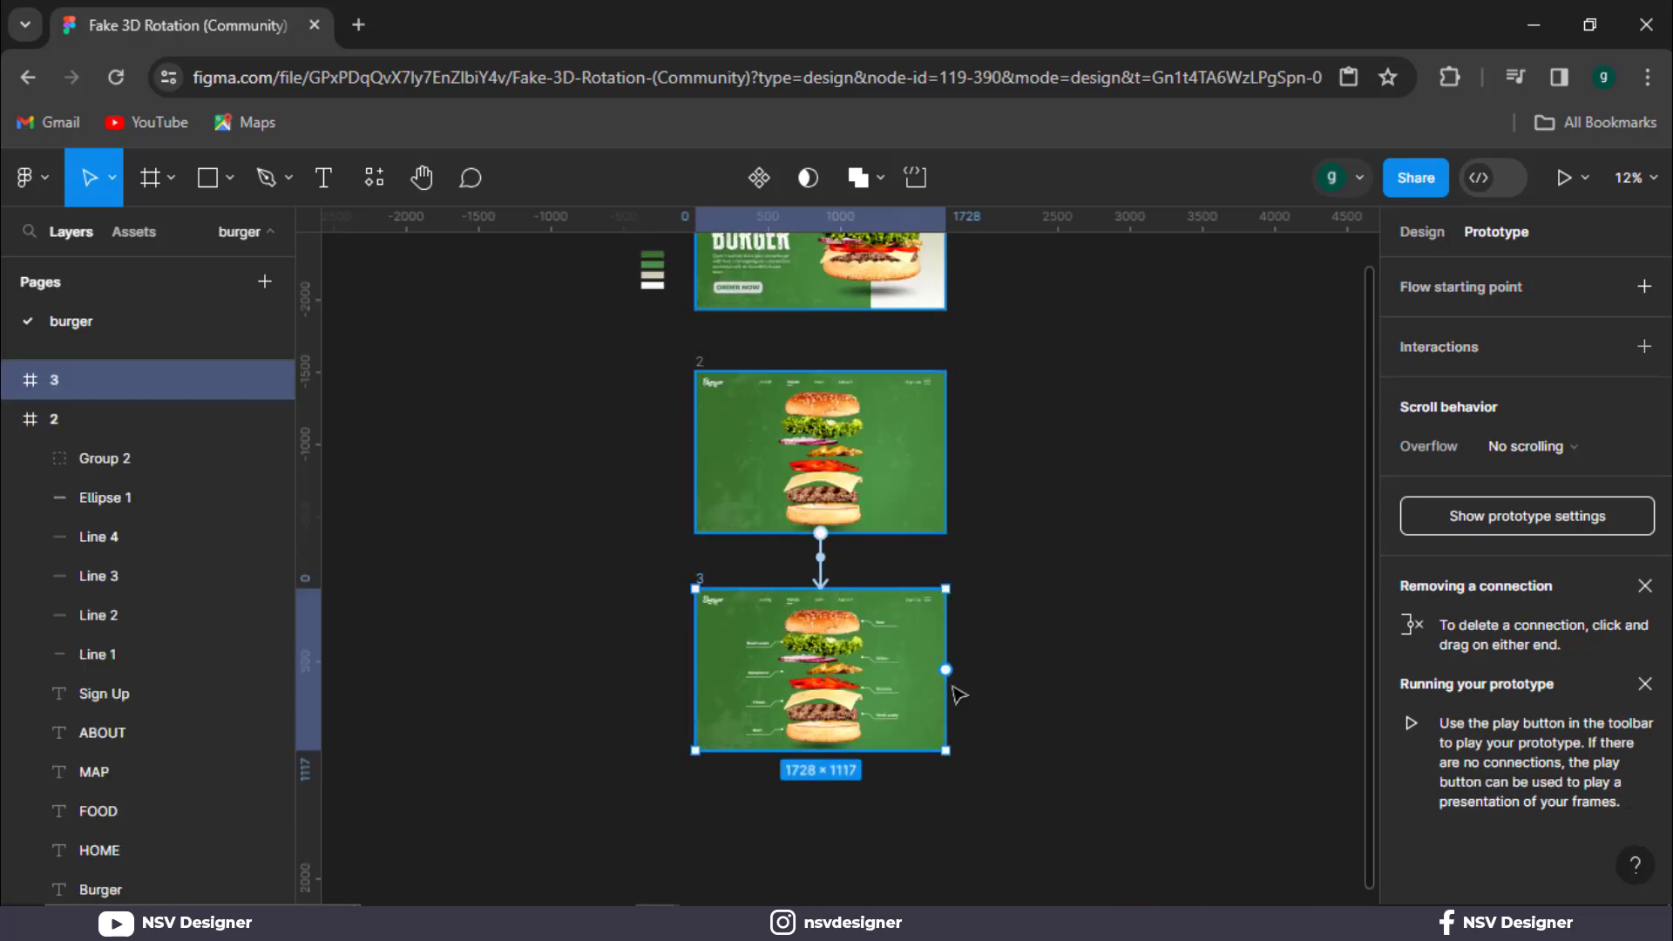
drag(945, 672, 876, 308)
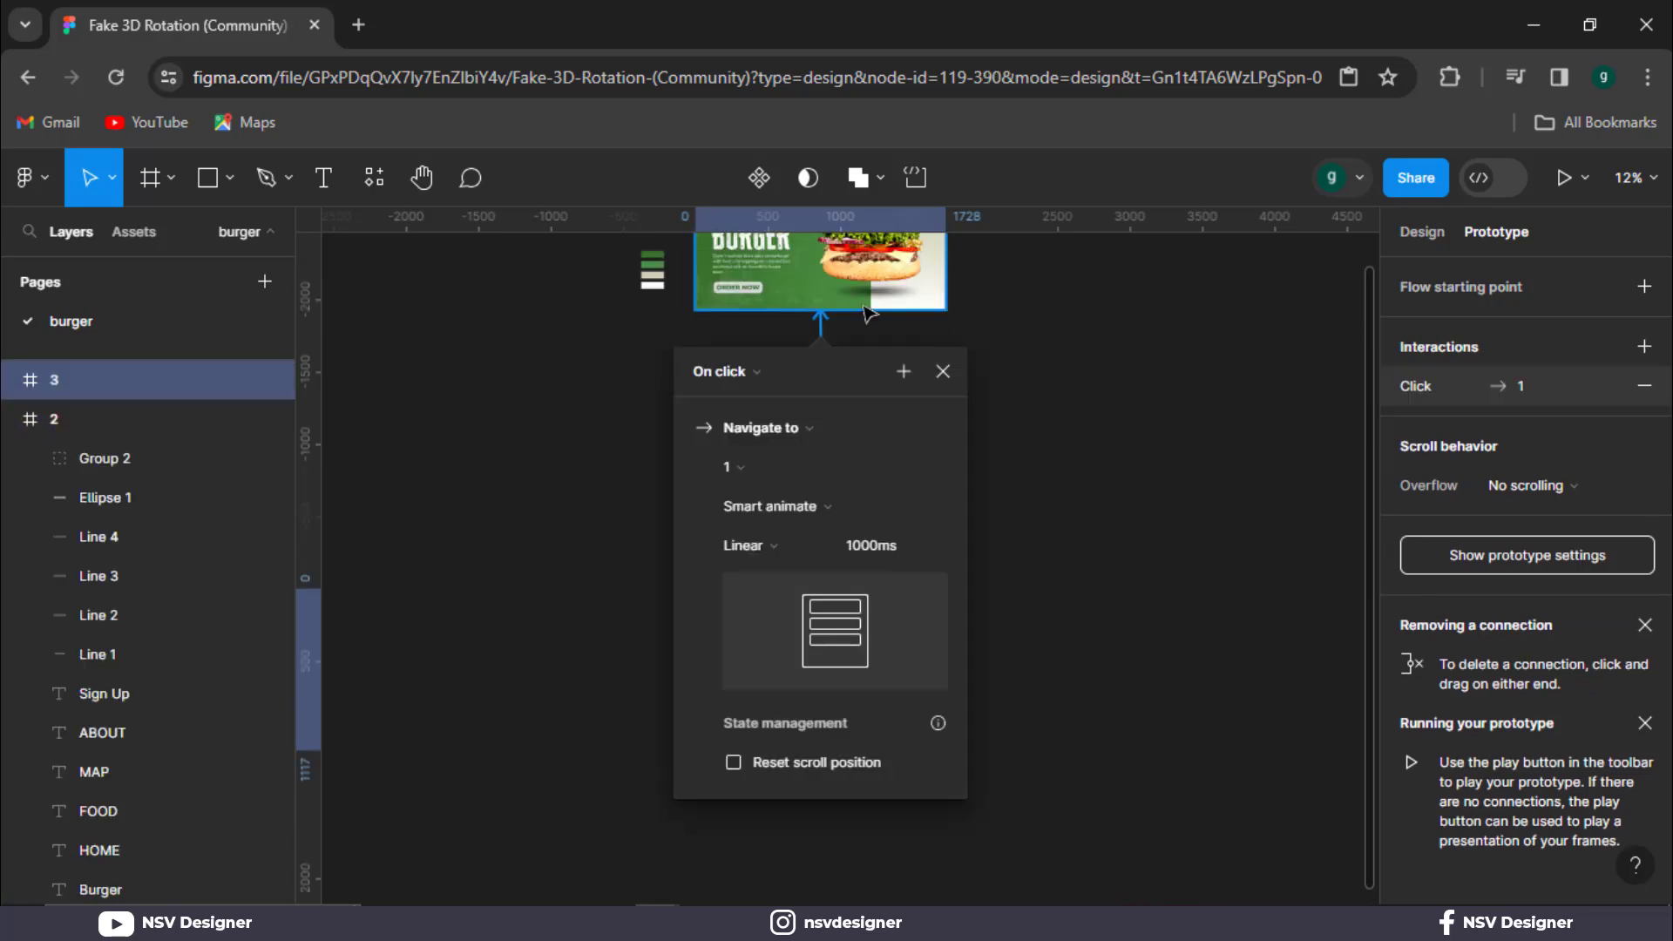
click(736, 371)
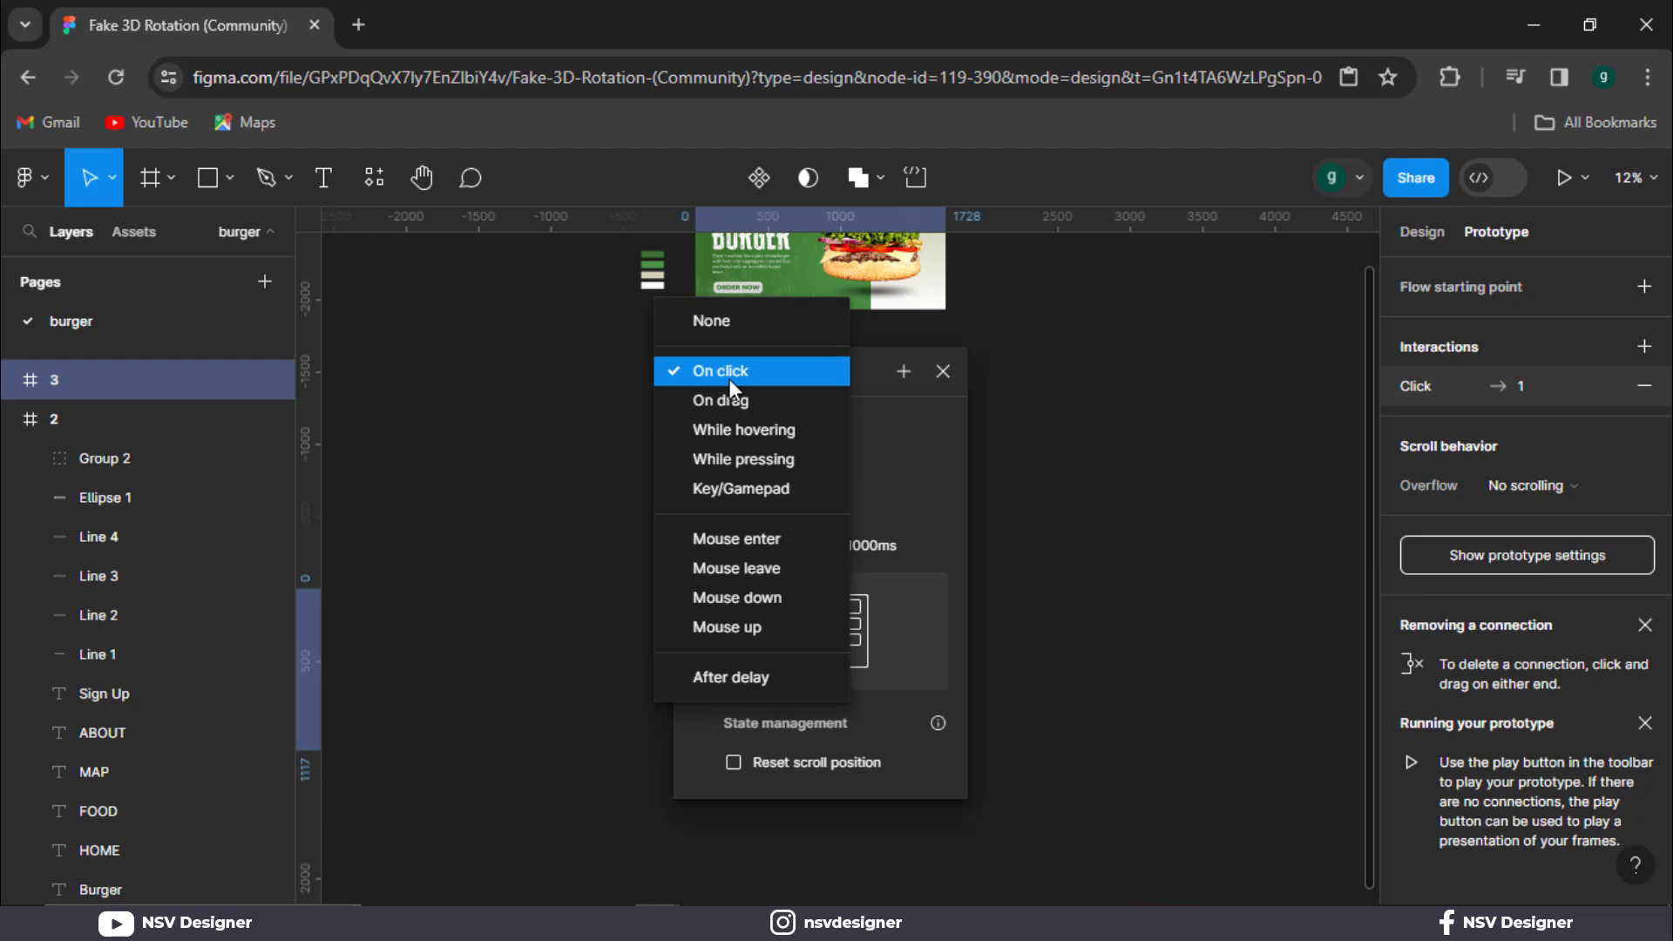
click(729, 375)
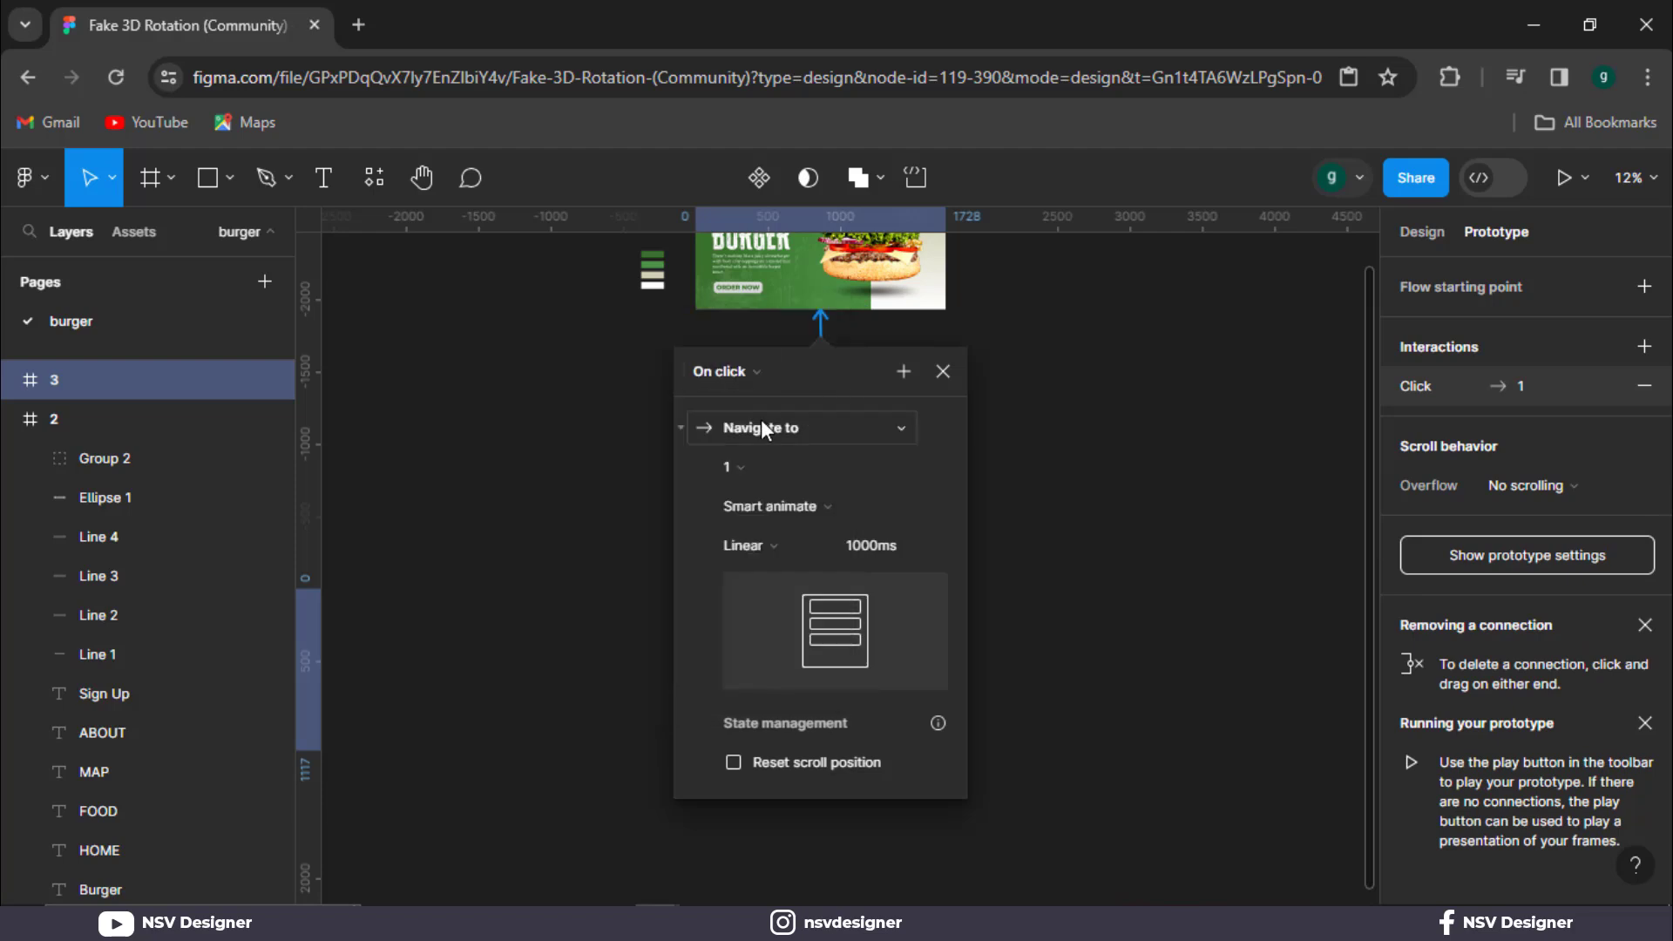
Set the transition from frame 3 to frame 1 to Push in the downward direction with a duration of 1500 ms.
click(773, 508)
click(788, 616)
click(907, 506)
click(885, 587)
text(150)
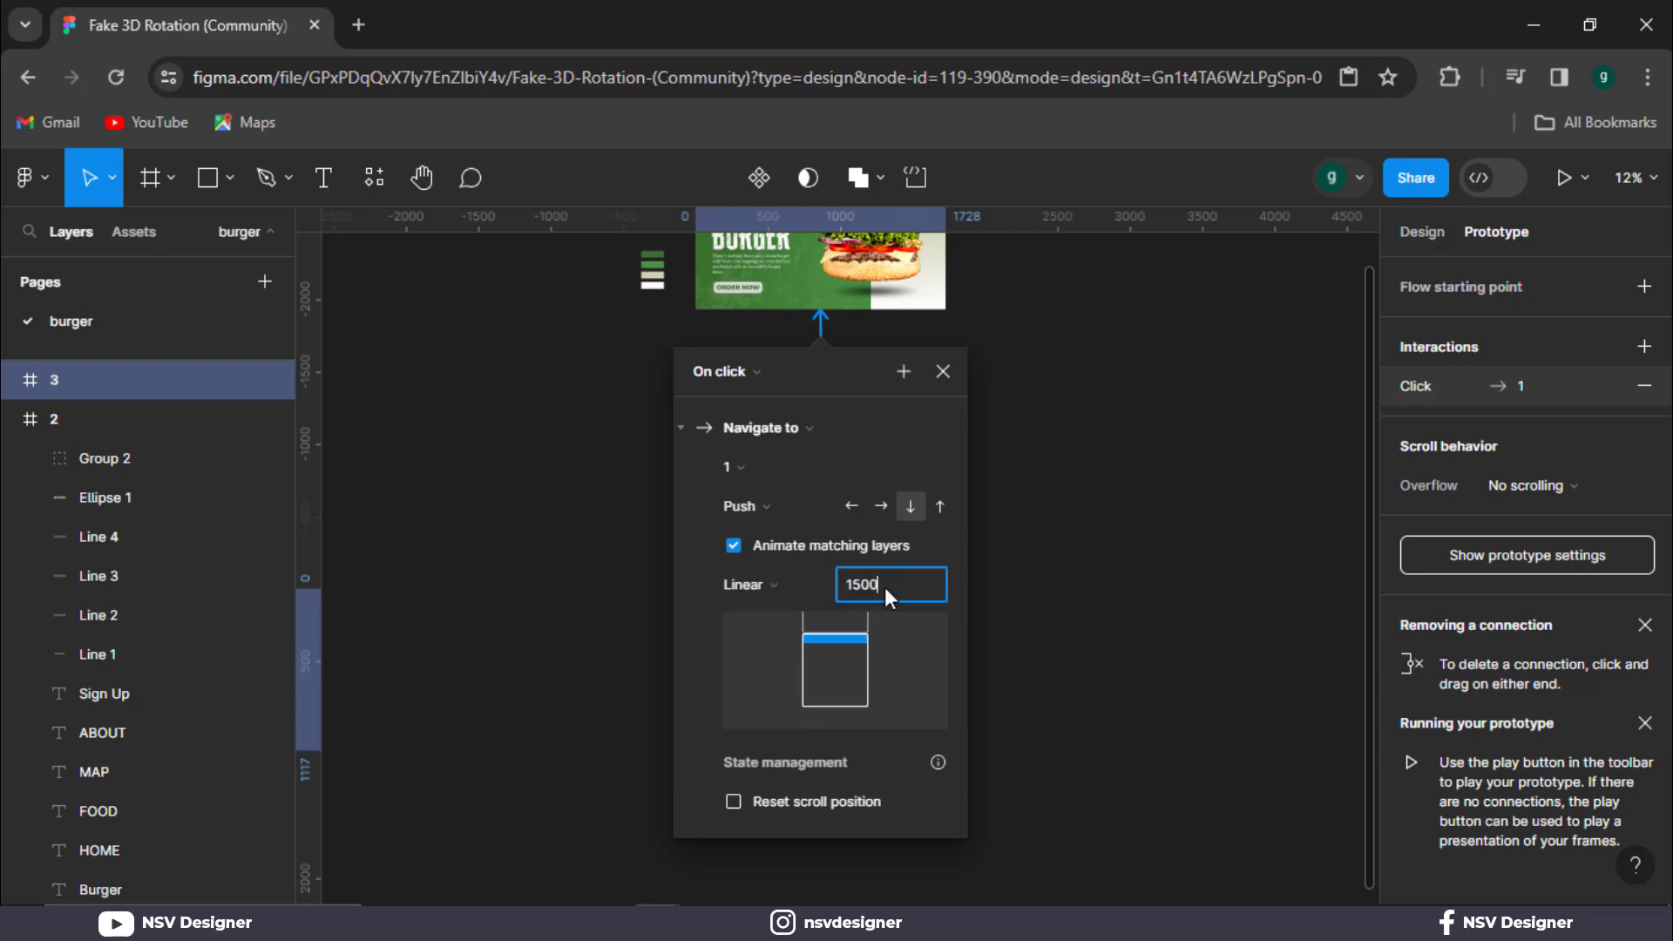
click(992, 600)
Preview Flow 1 from frame 1 and play through the transitions to the labelled layers and back to the whole burger.
scroll(994, 600, up, 3)
scroll(843, 577, down, 2)
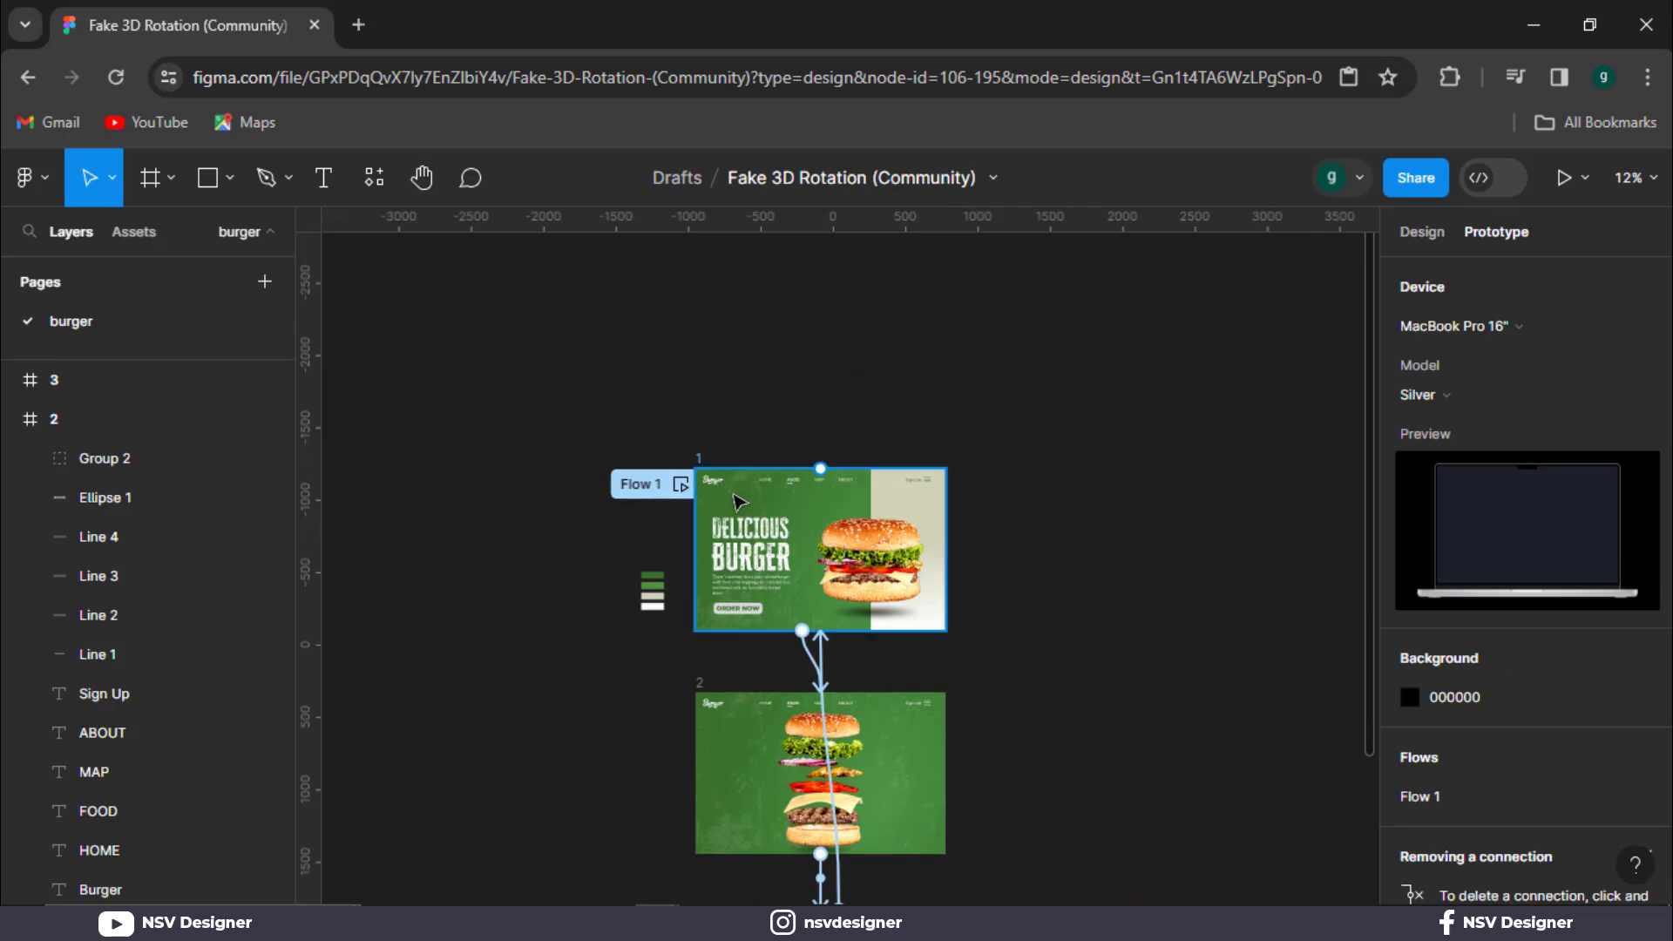
click(679, 388)
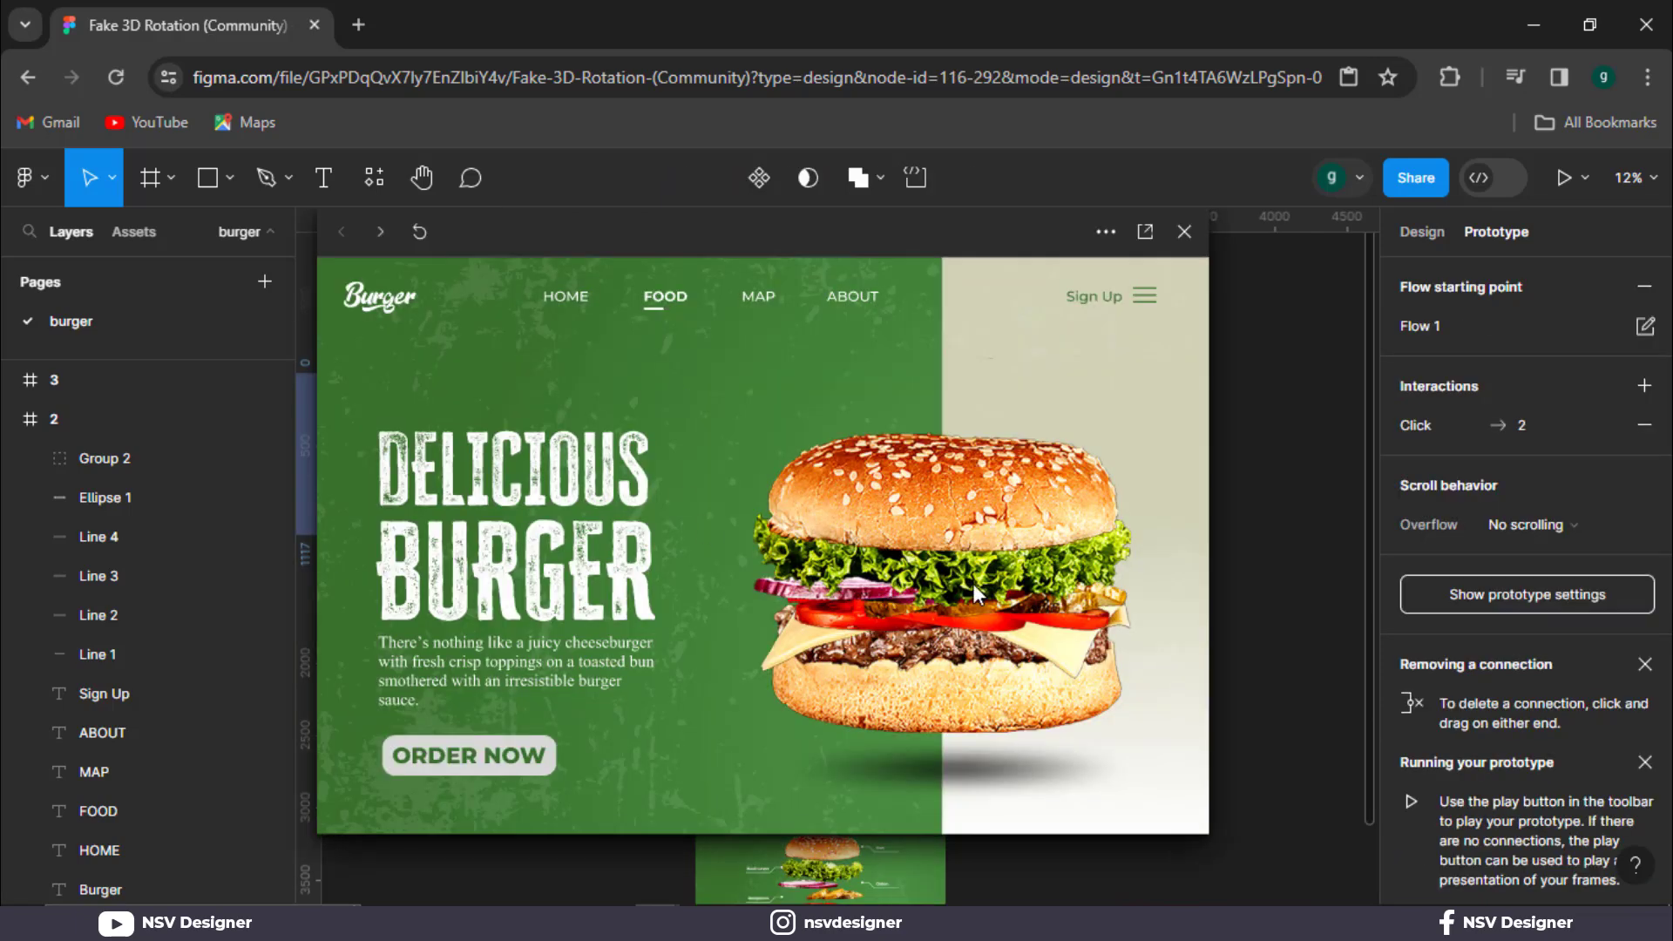
click(1057, 616)
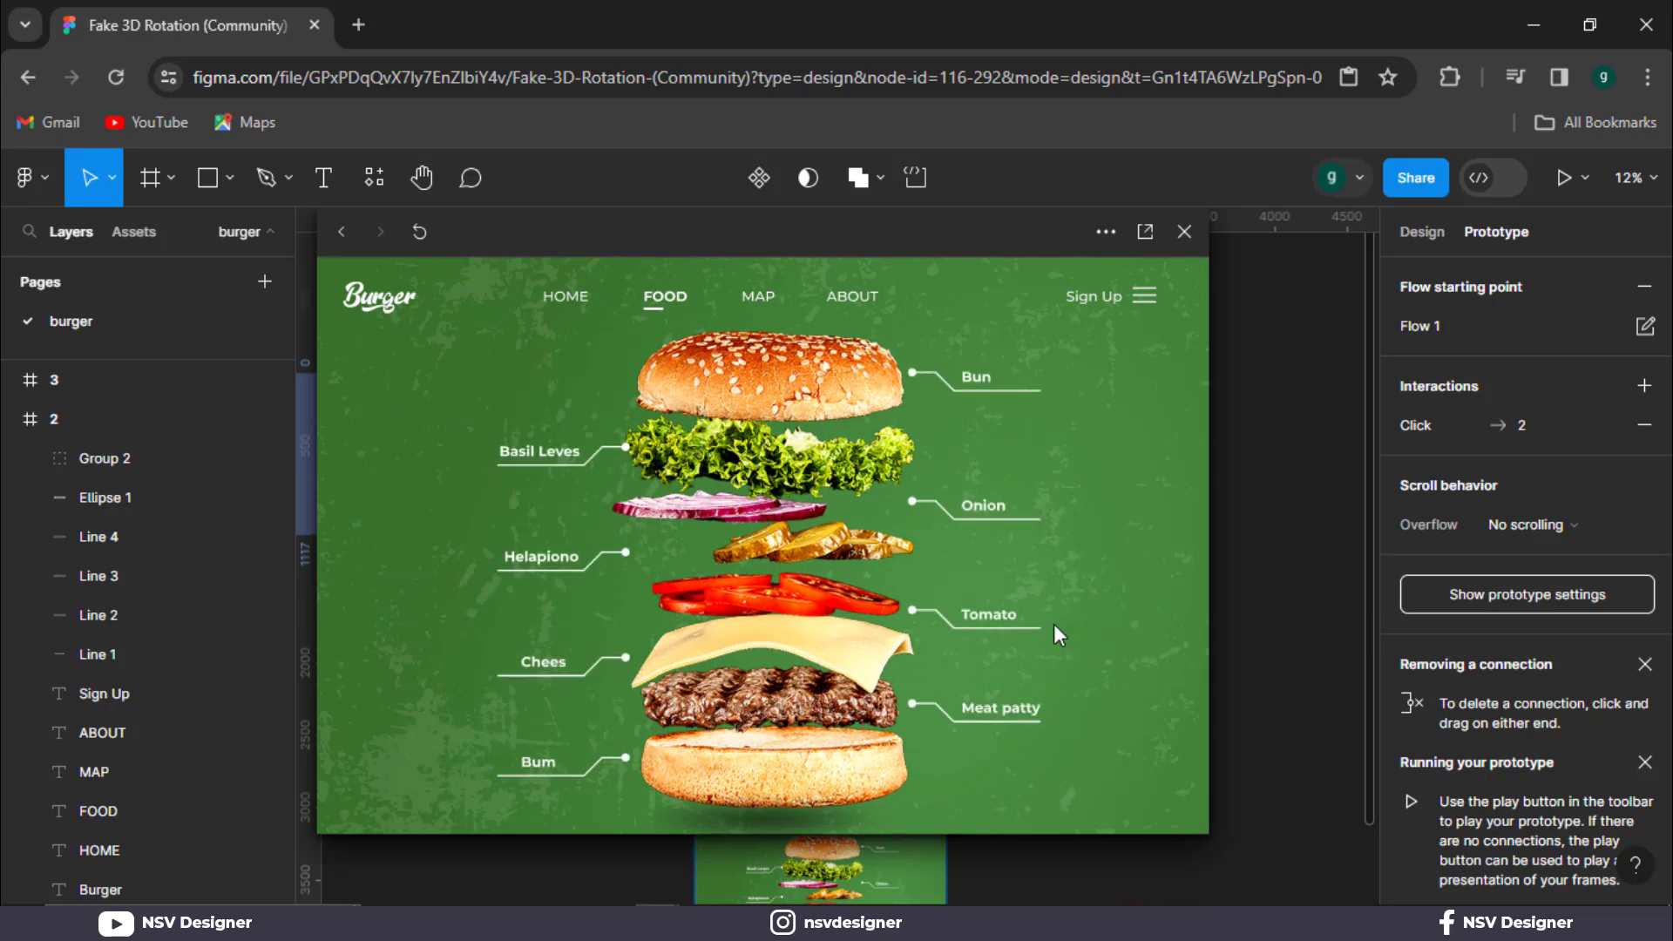
click(1053, 624)
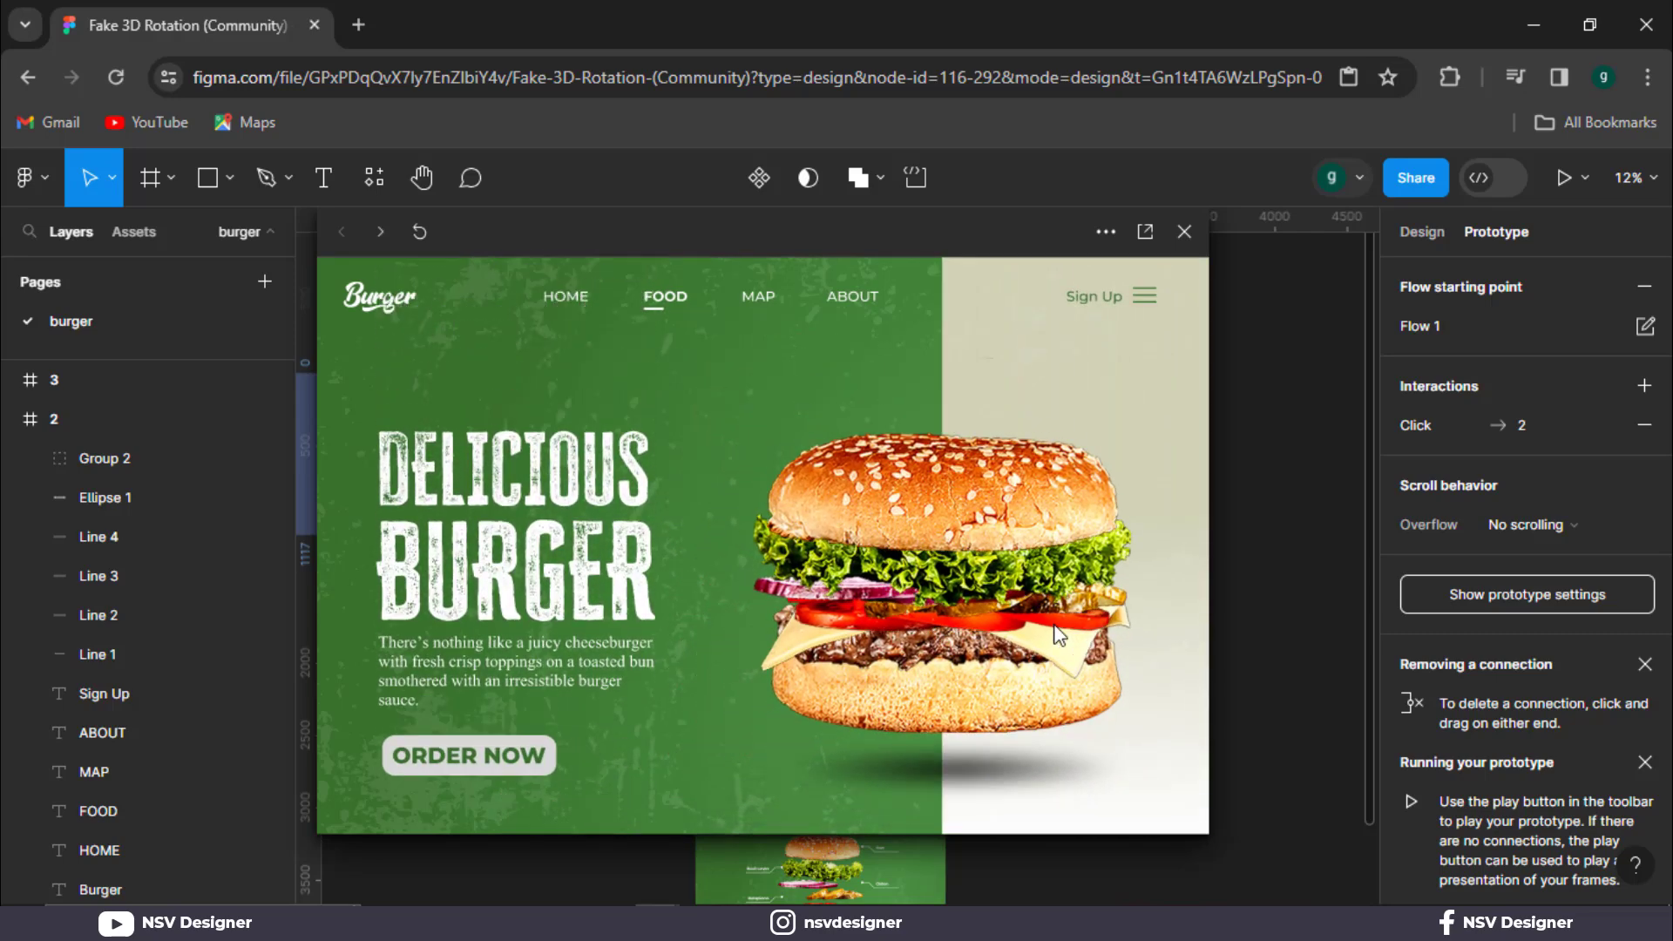
click(1001, 638)
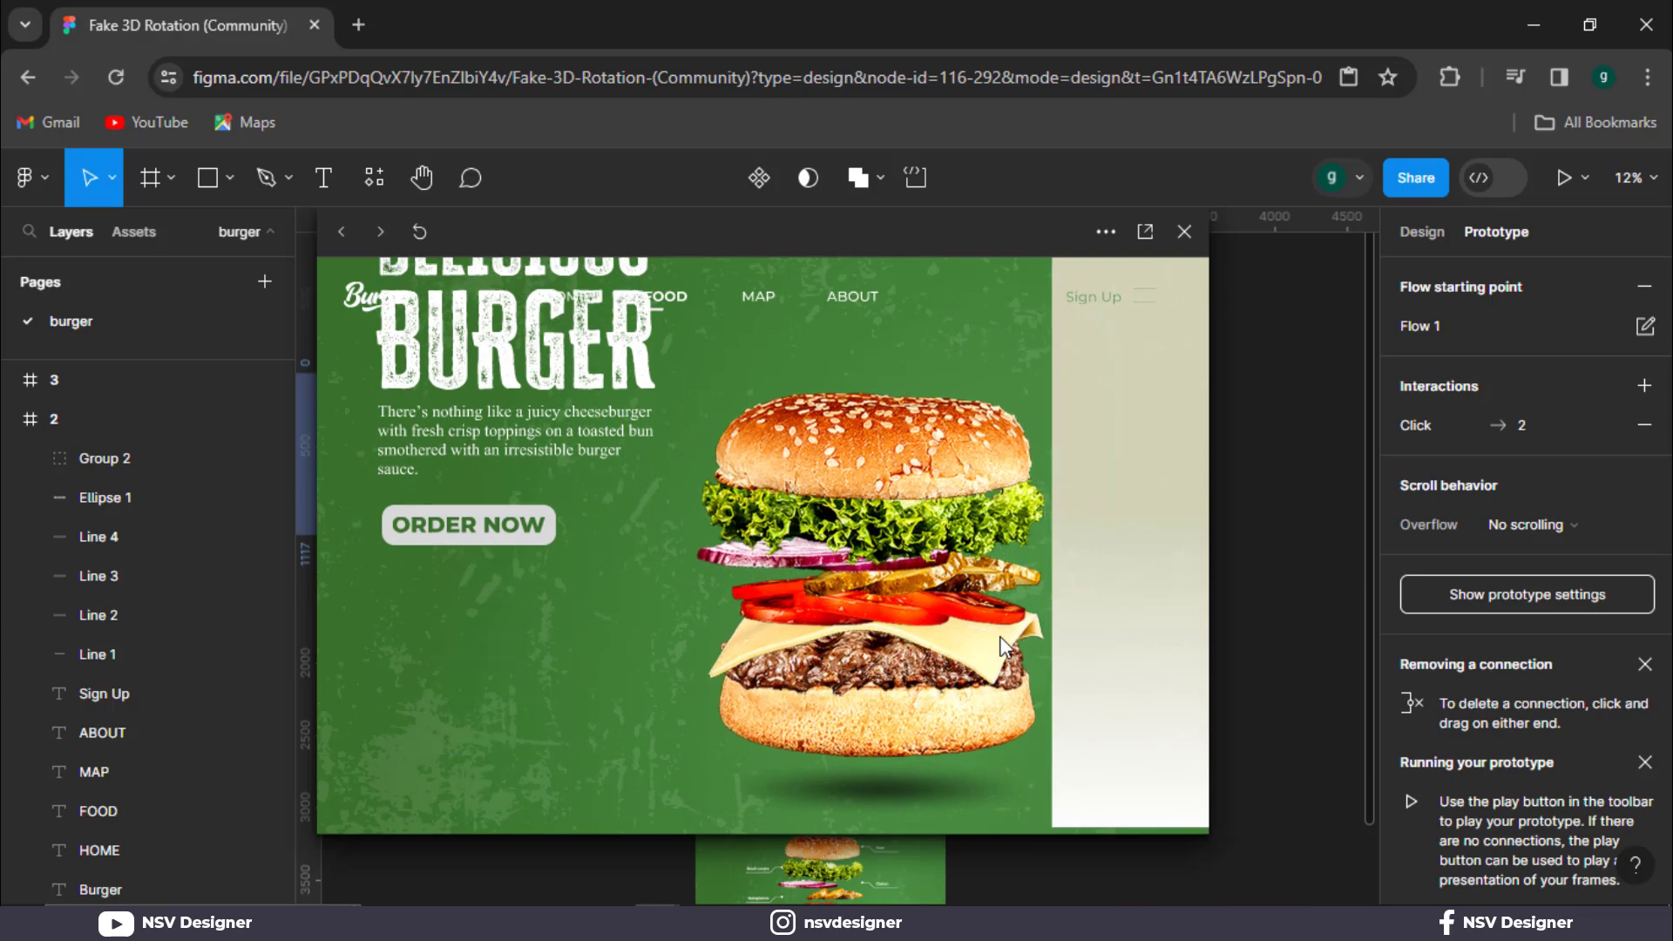